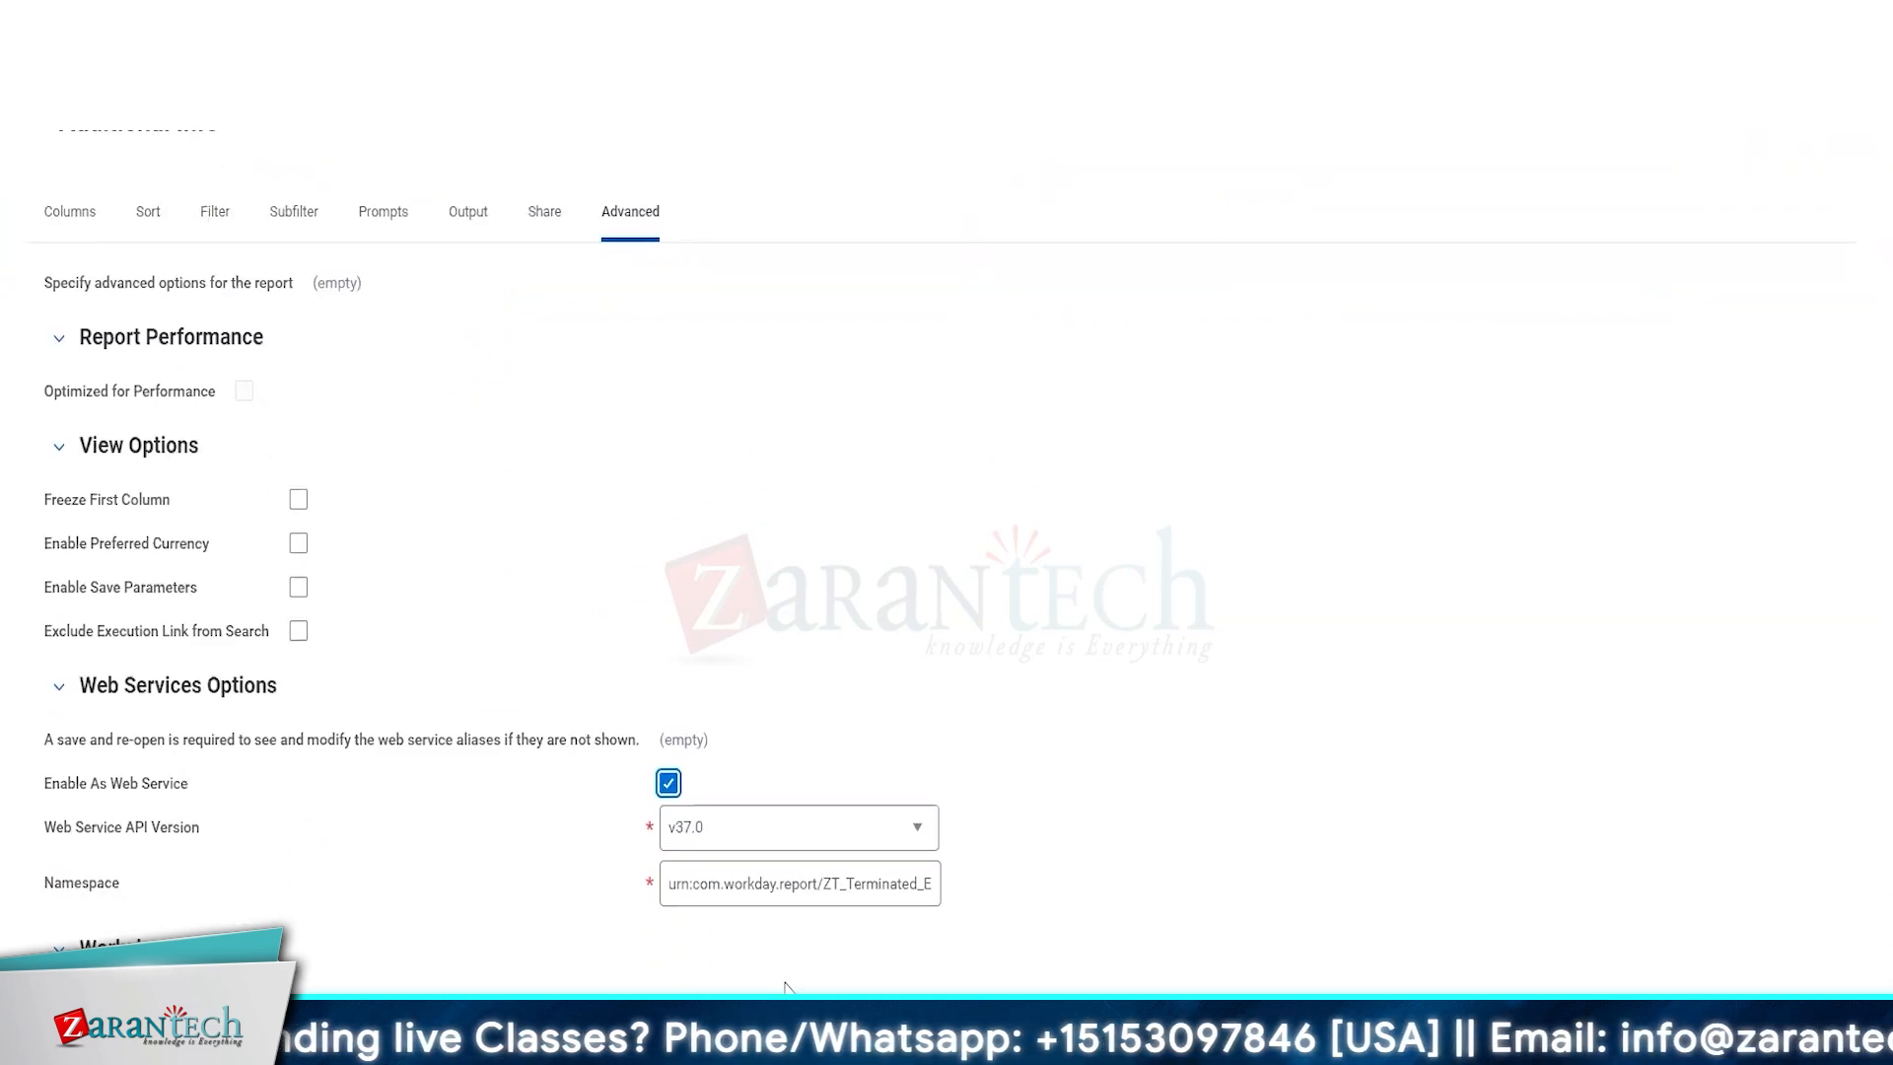
- Set the field of the report's first column, on the Employee business object, to Employee
{"action": "scroll", "coordinate": [690, 887], "scroll_direction": "up", "scroll_amount": 4}
{"action": "scroll", "coordinate": [632, 876], "scroll_direction": "down", "scroll_amount": 2}
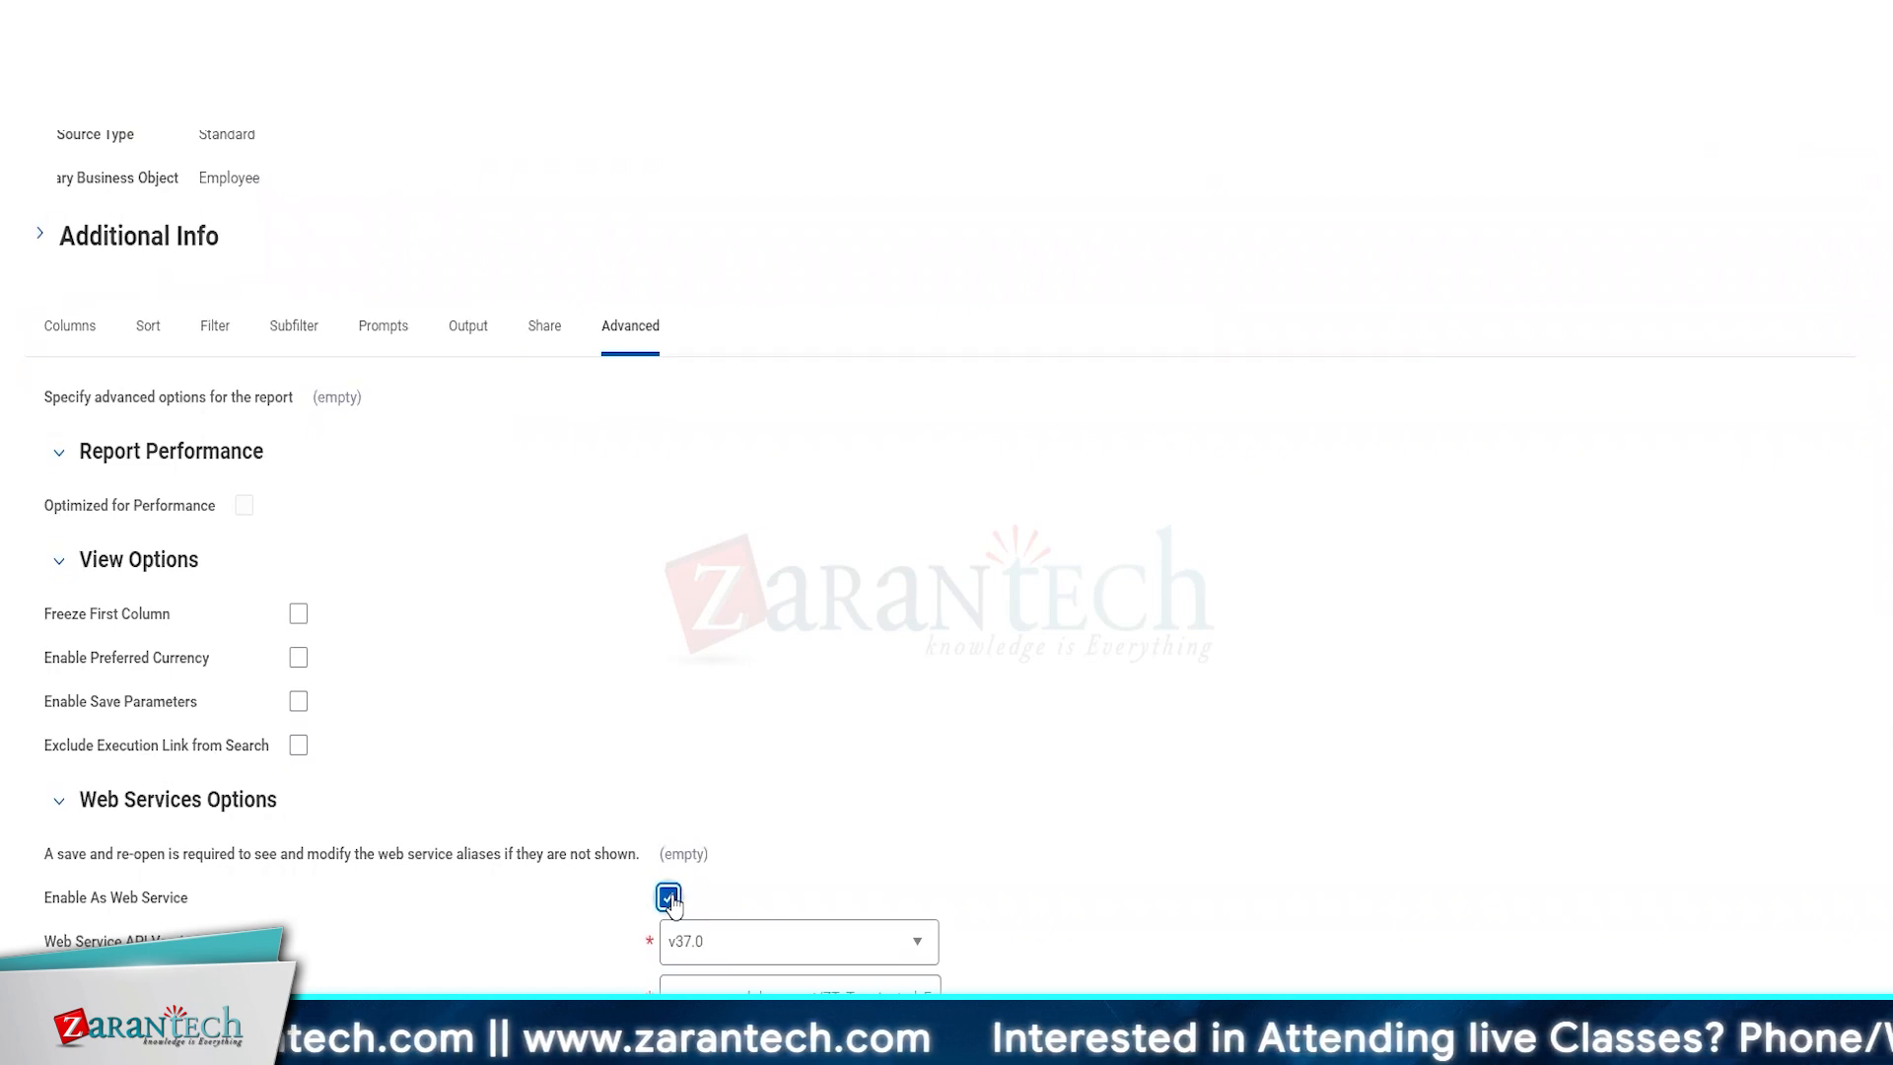
{"action": "left_click", "coordinate": [49, 328]}
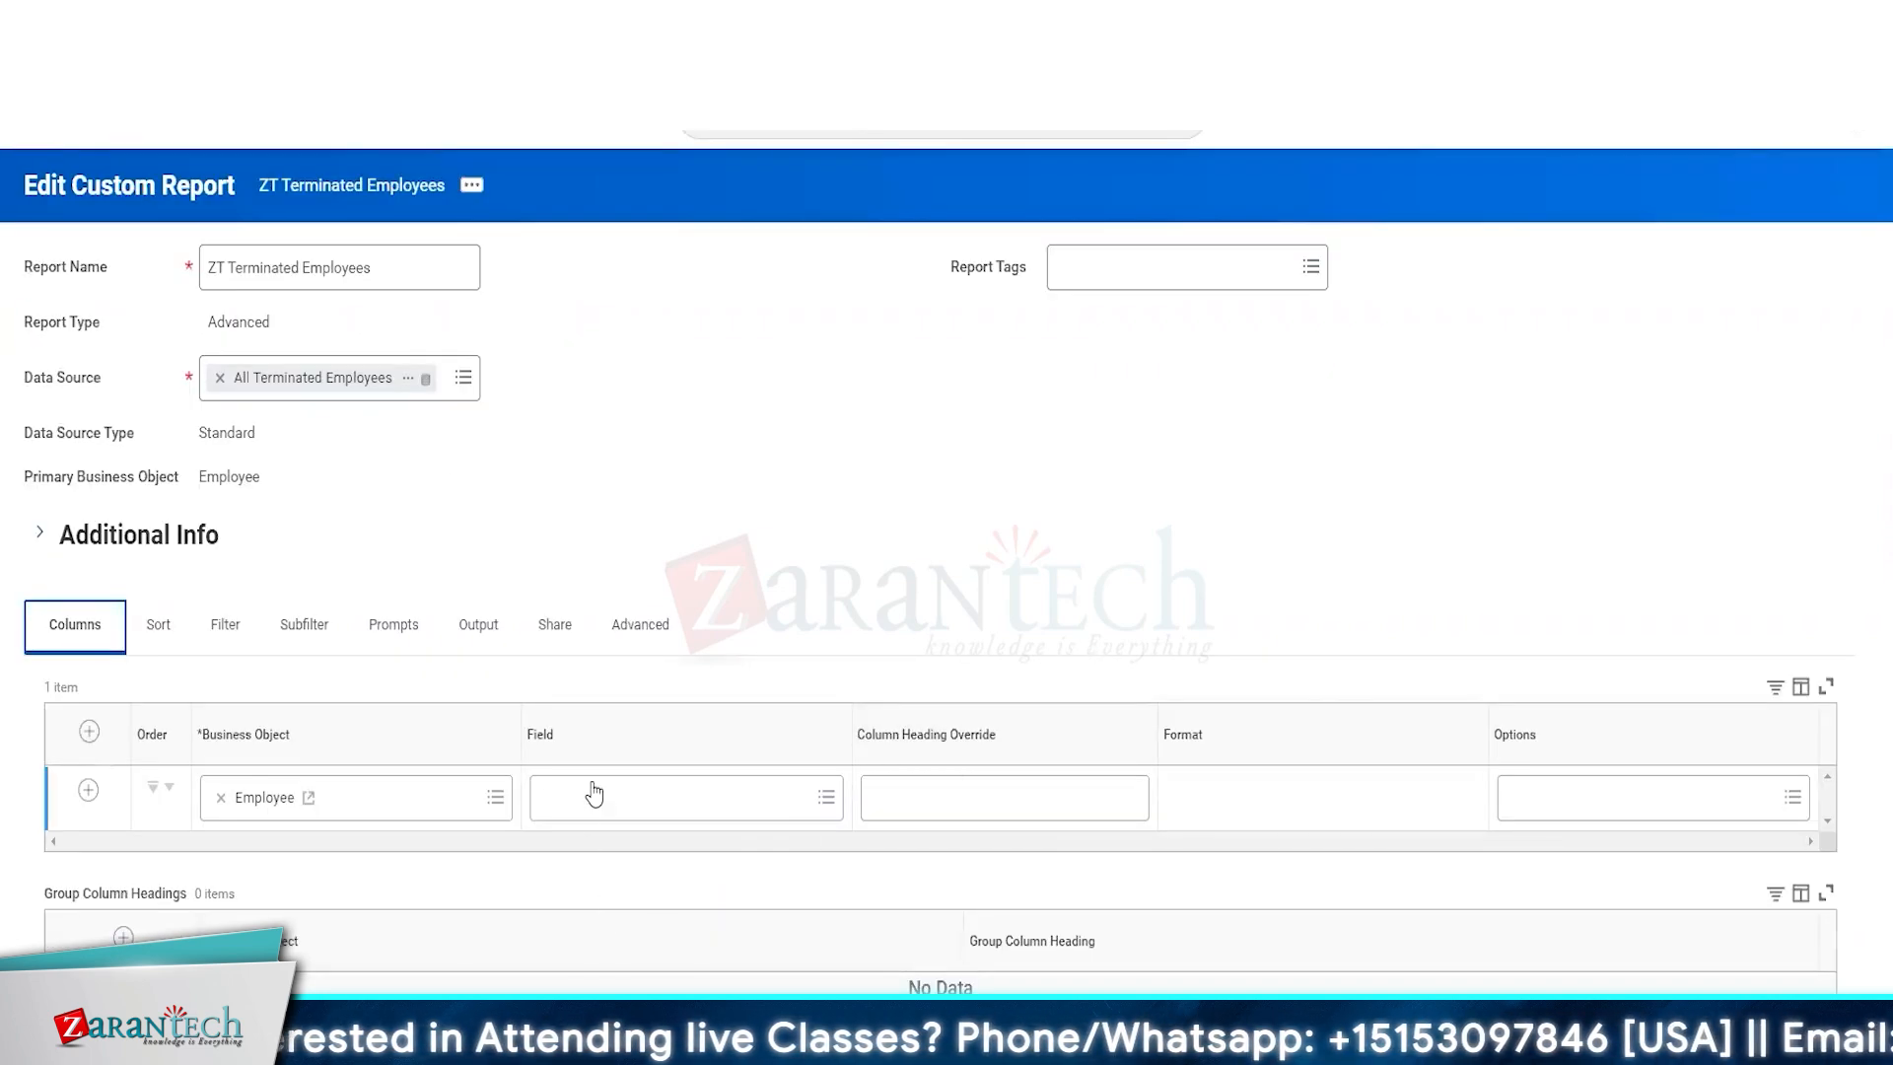
{"action": "left_click", "coordinate": [594, 794]}
{"action": "type", "text": "emplo"}
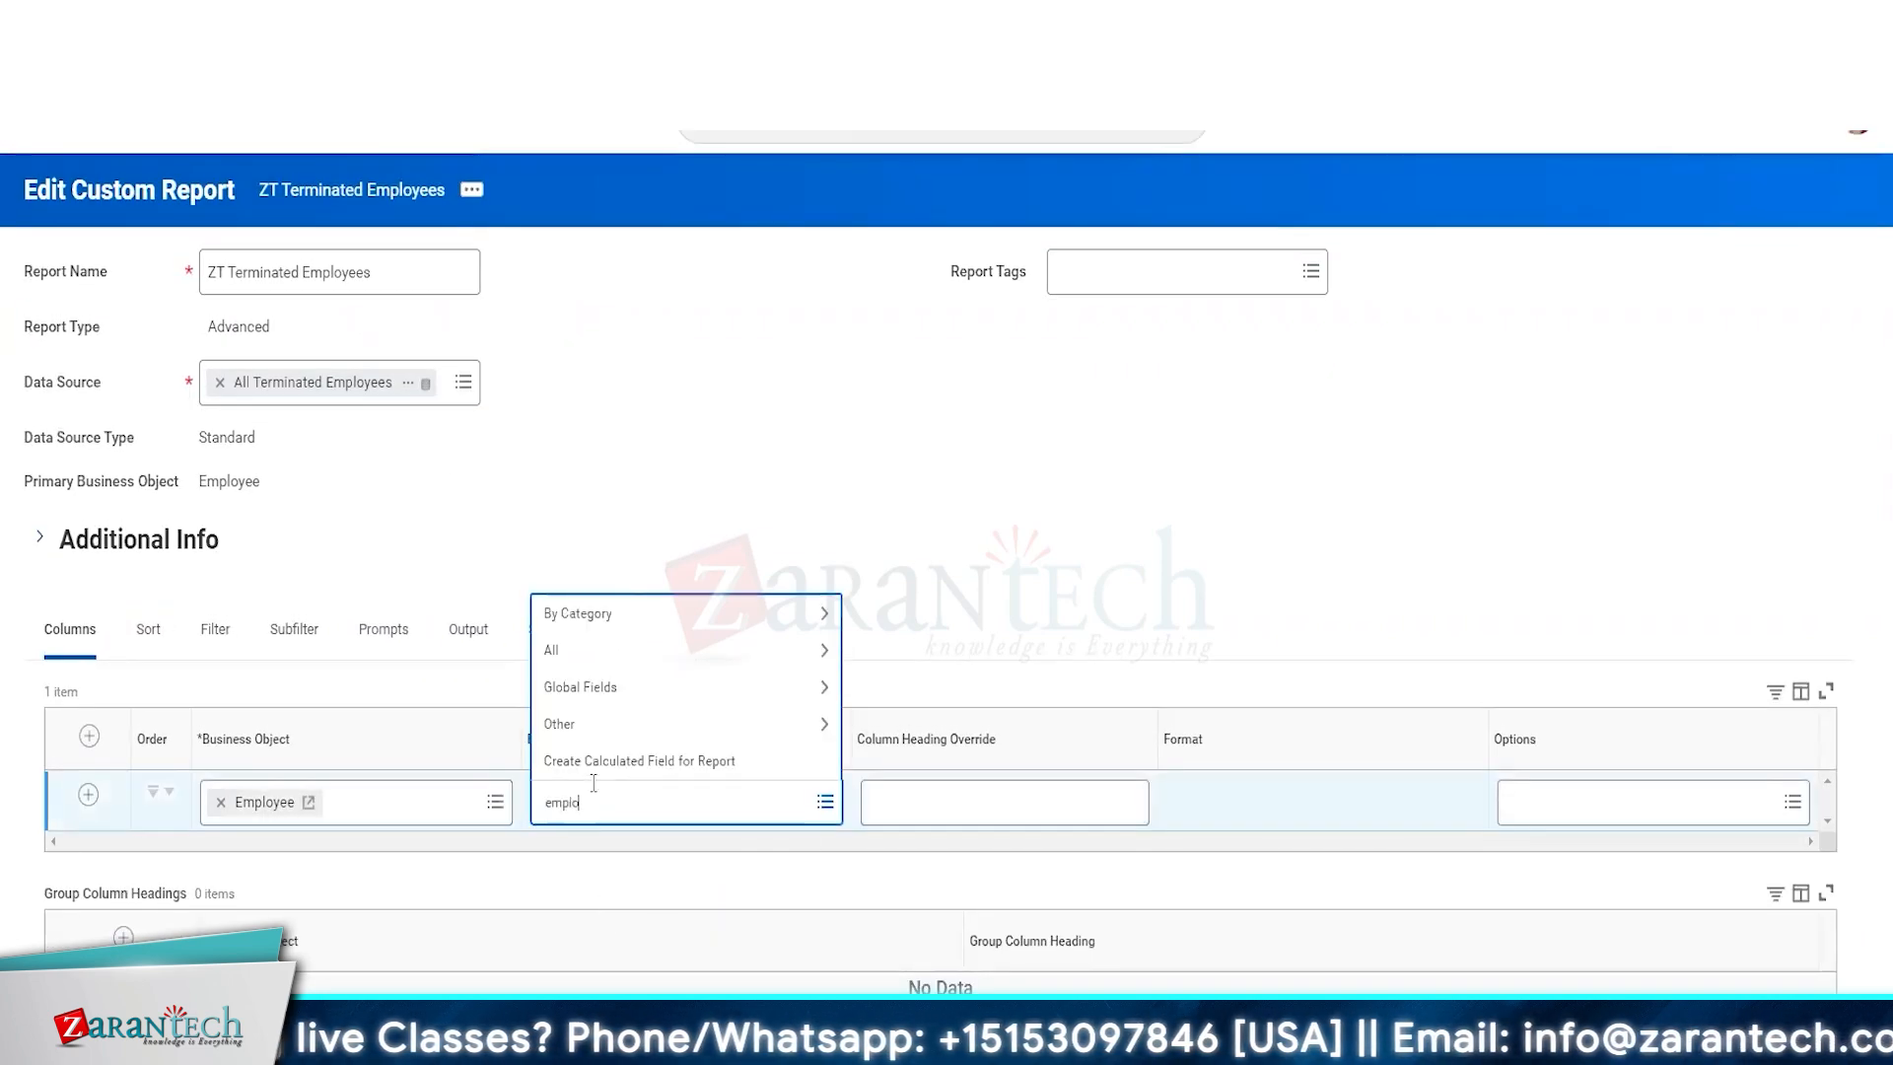
{"action": "type", "text": "yeee"}
{"action": "key", "text": "Return"}
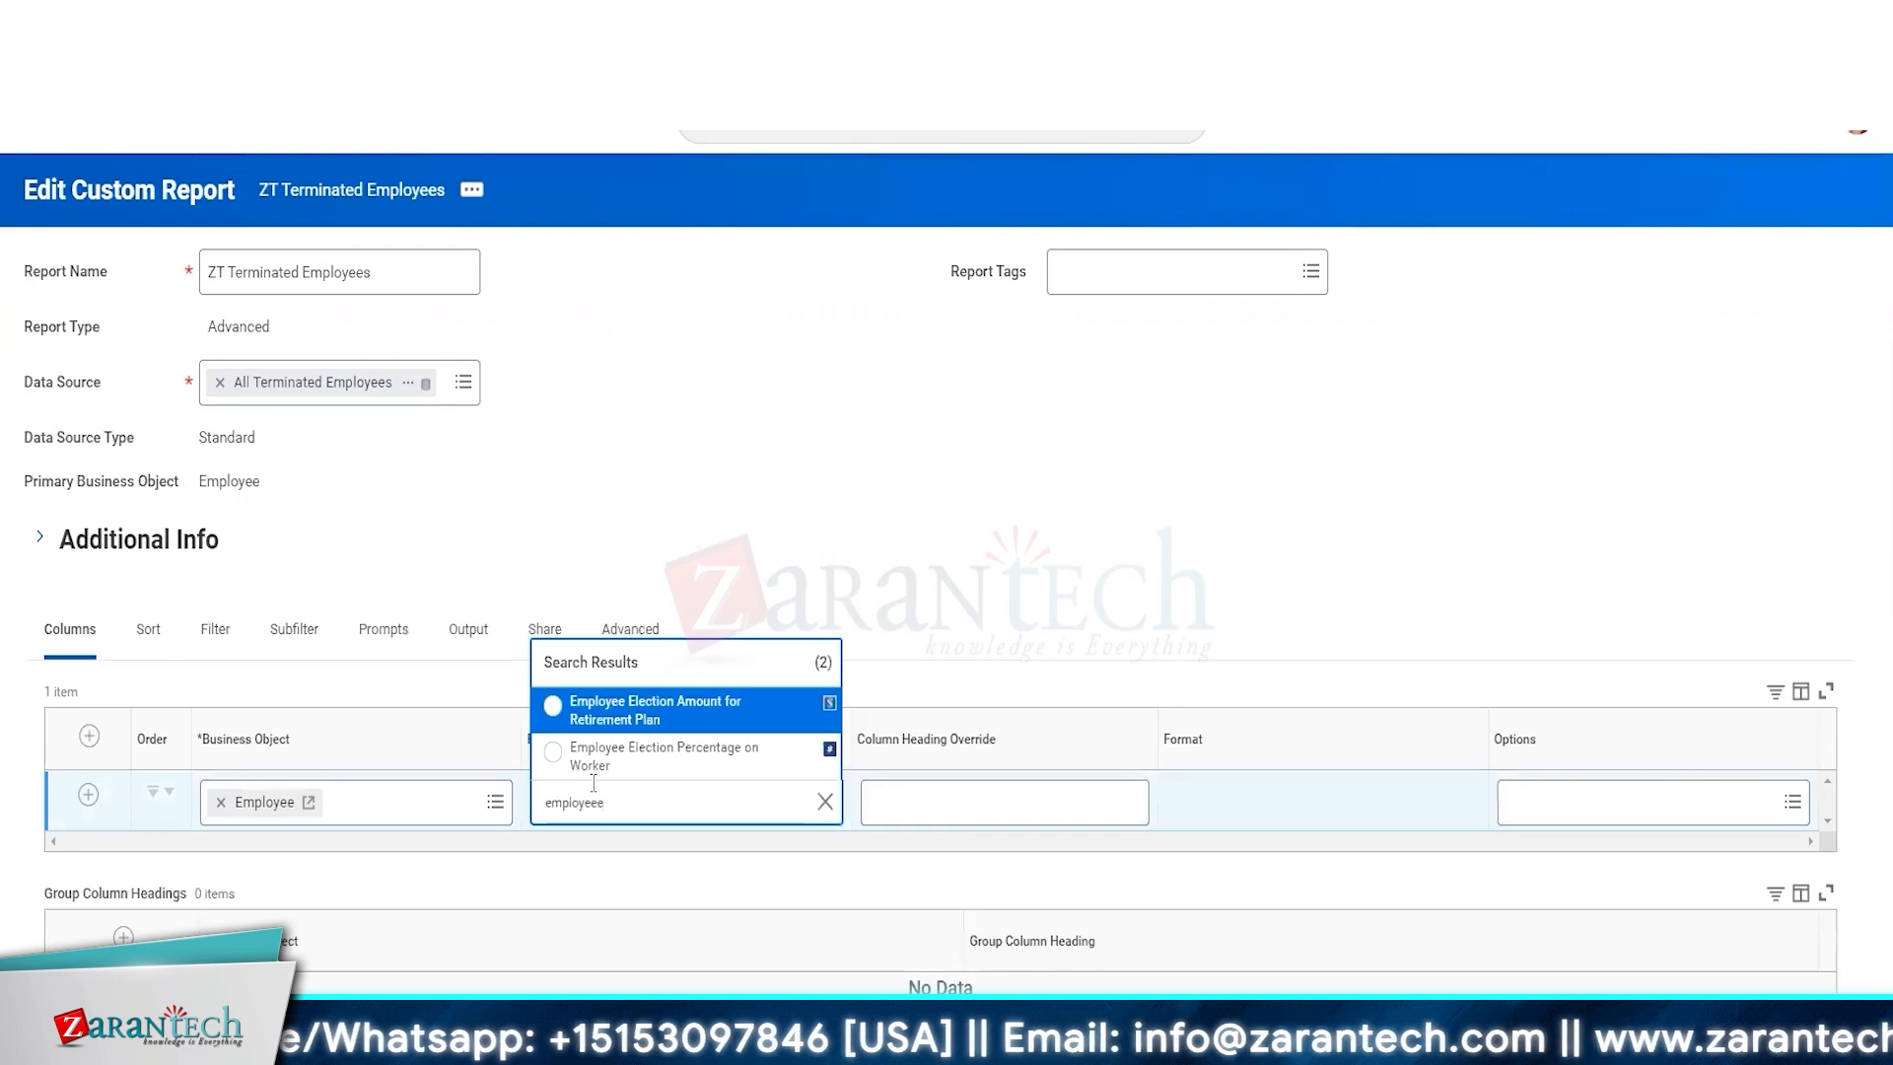
{"action": "key", "text": "BackSpace"}
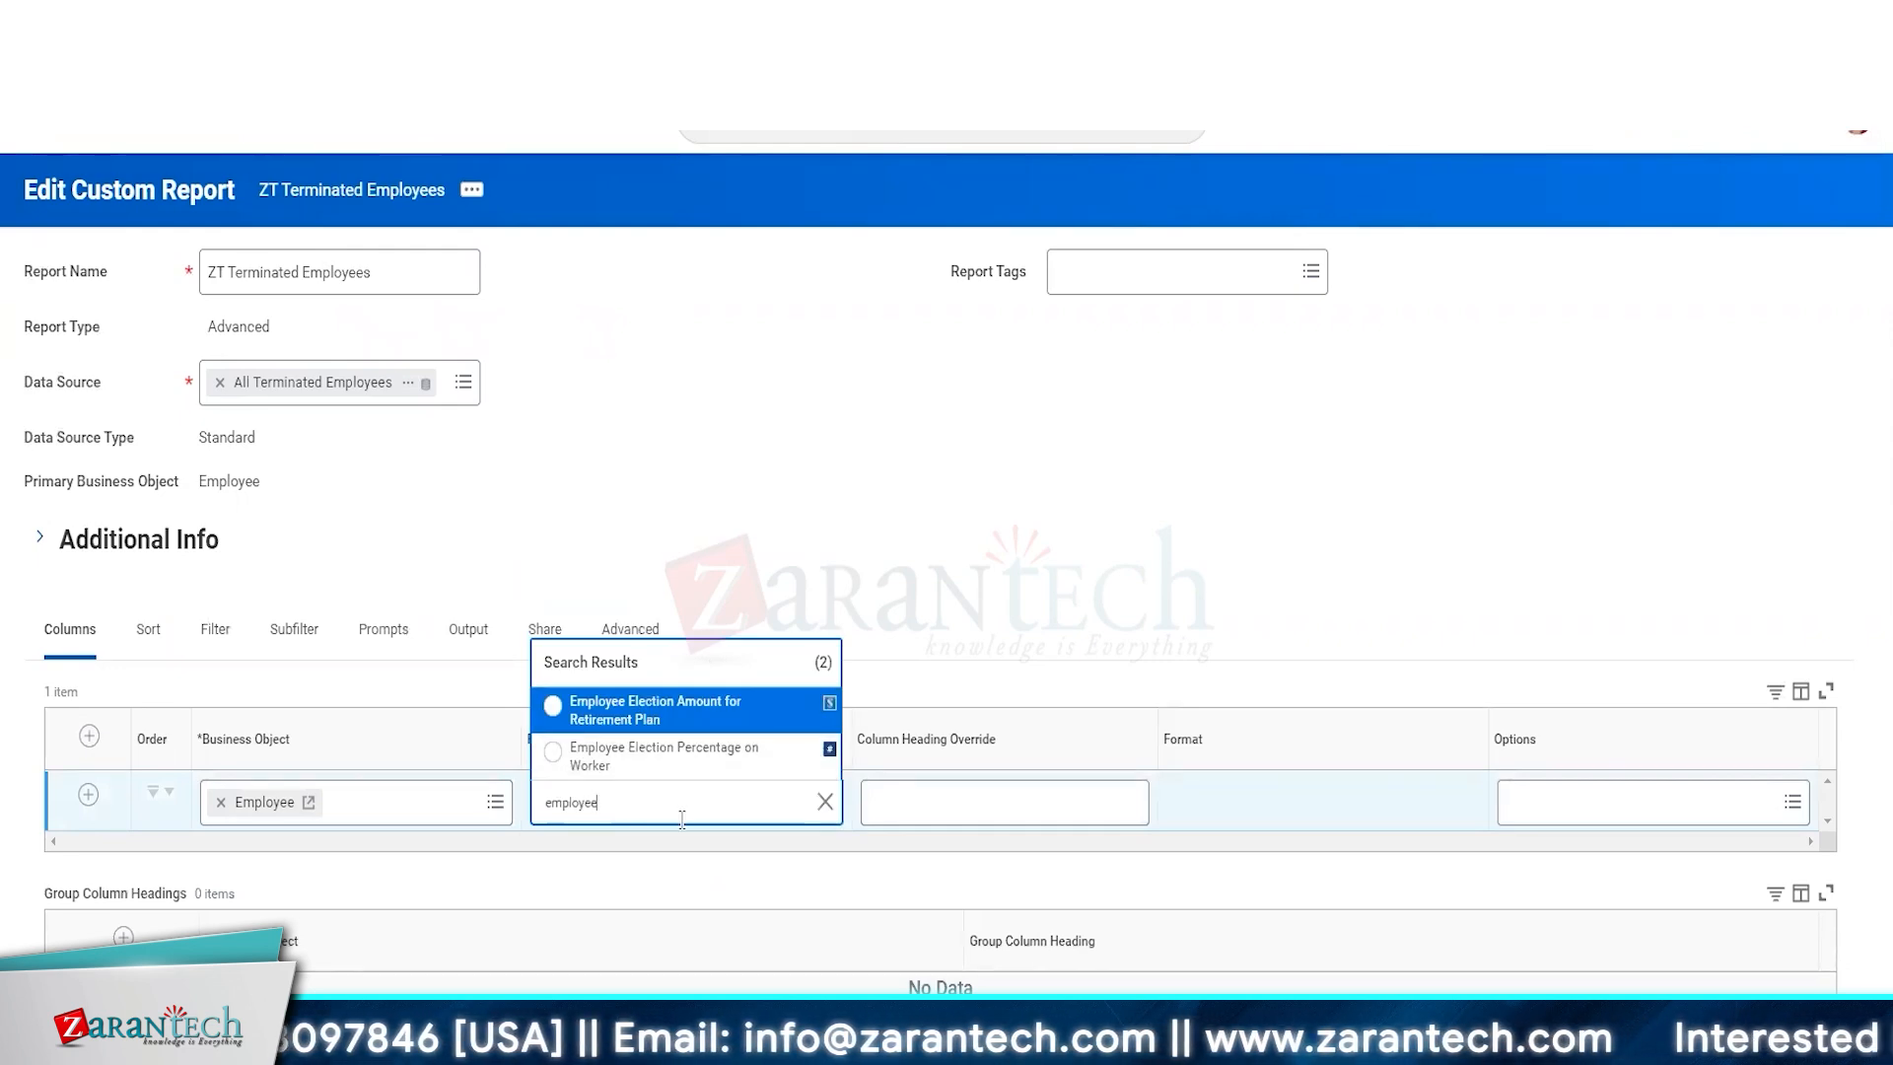
{"action": "key", "text": "Return"}
{"action": "left_click", "coordinate": [553, 338]}
- Add a second report column on the Employee business object with the field Termination Date
{"action": "left_click", "coordinate": [89, 795]}
{"action": "left_click", "coordinate": [690, 867]}
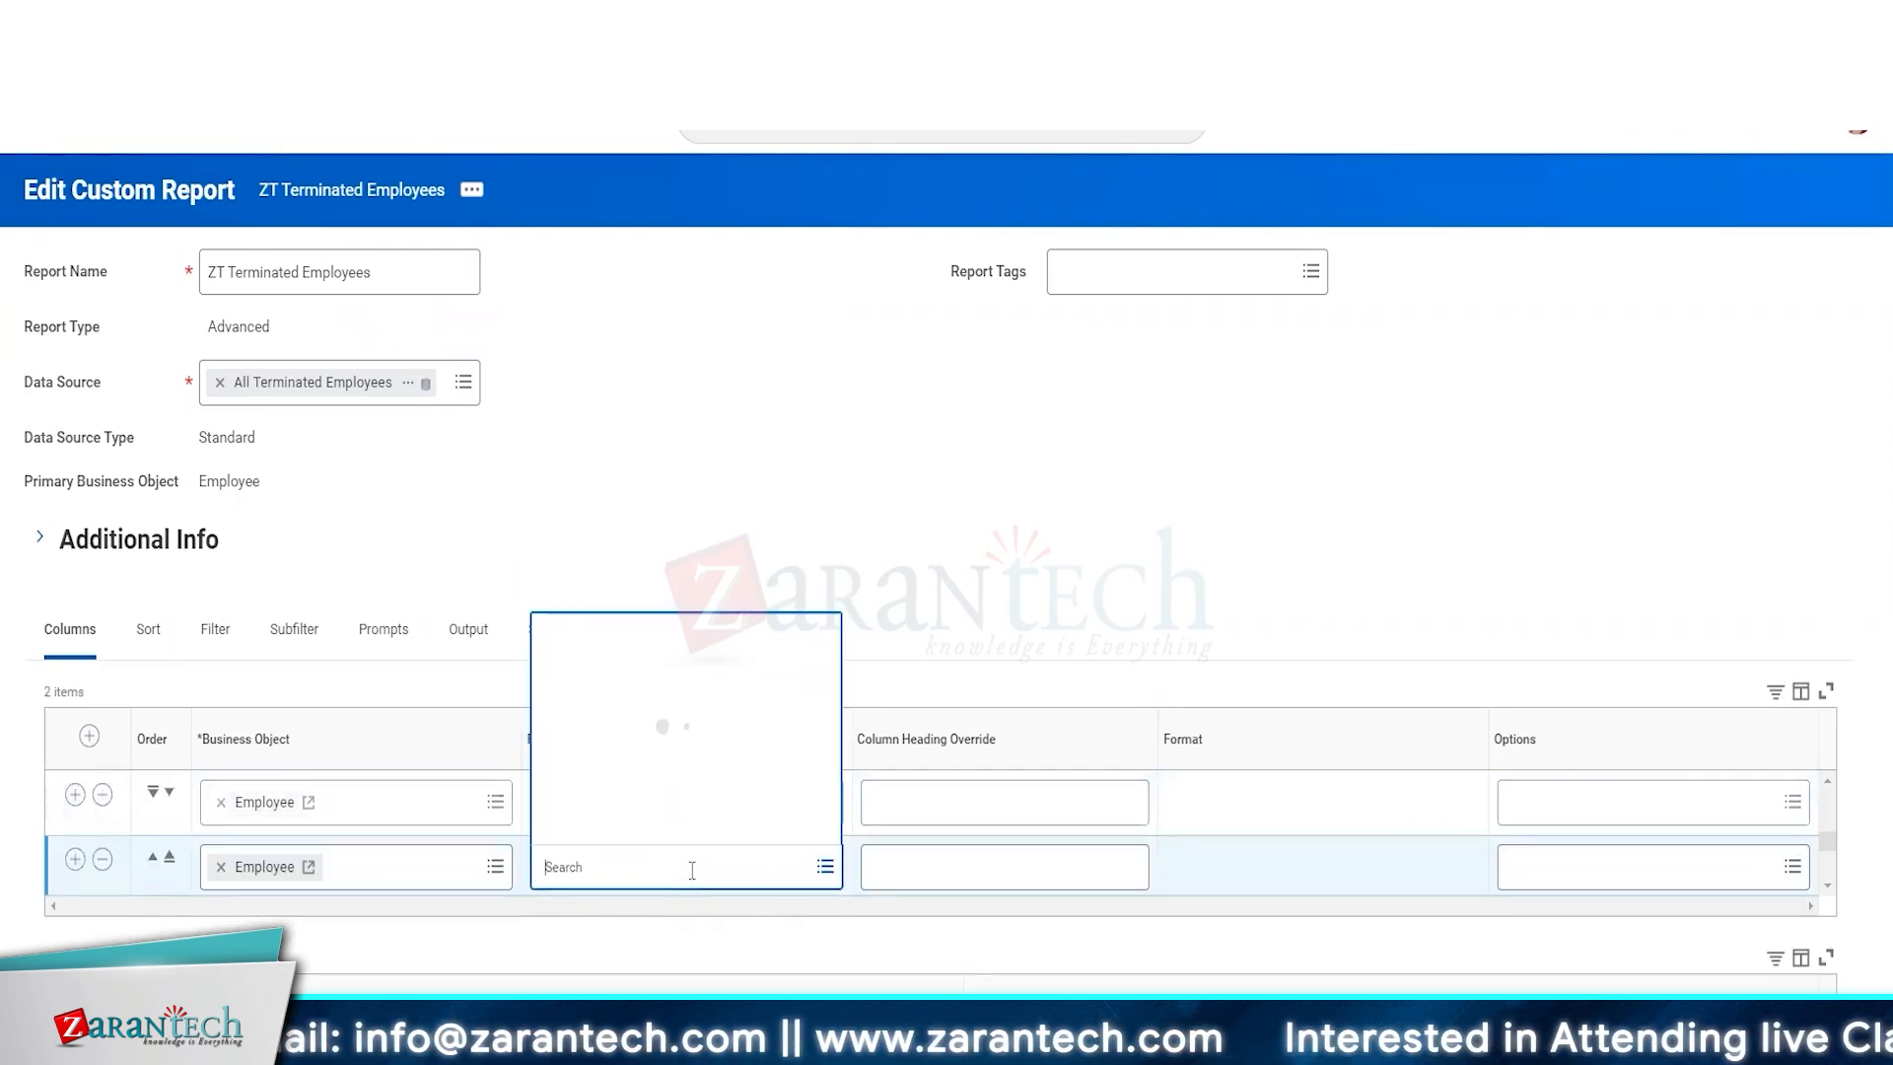
{"action": "type", "text": "term date"}
{"action": "key", "text": "Return"}
{"action": "left_click", "coordinate": [611, 676]}
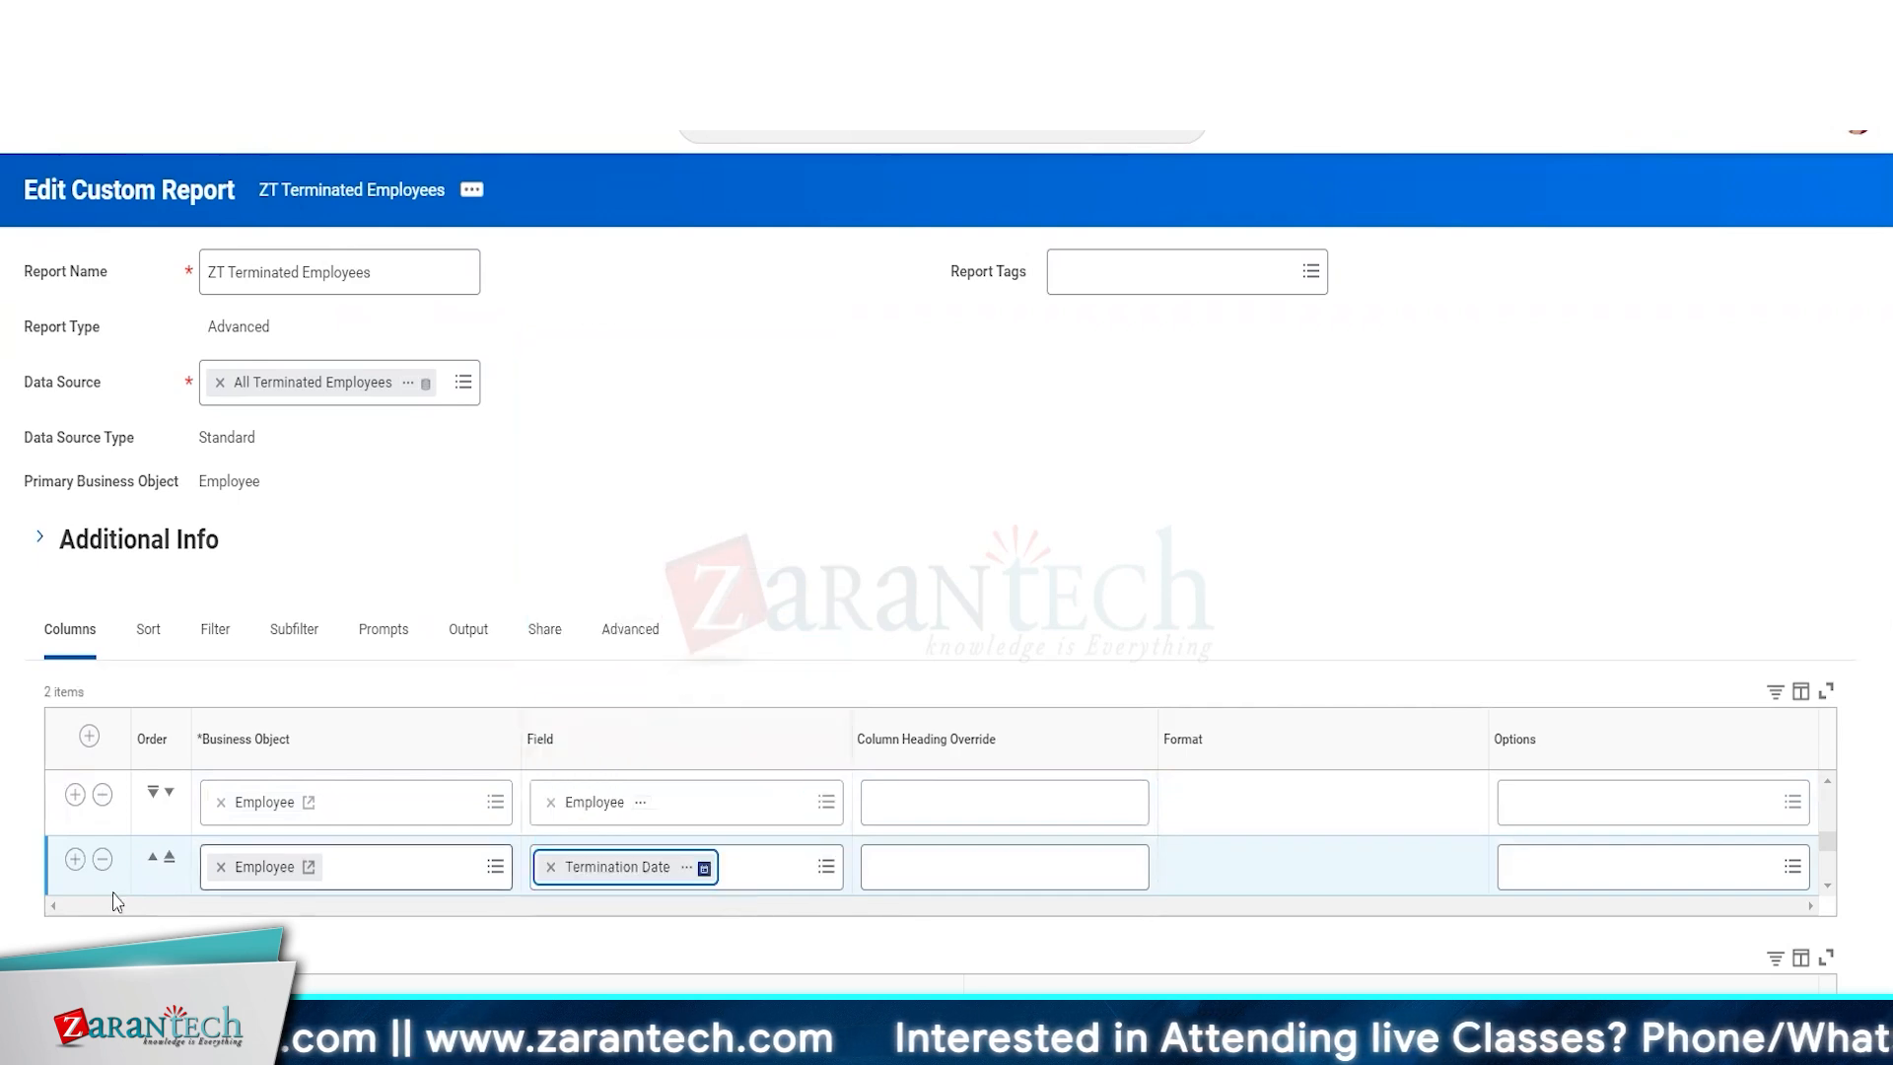
- Add a third report column on the Employee business object with the field Supervisory Organization
{"action": "left_click", "coordinate": [75, 859]}
{"action": "left_click", "coordinate": [696, 930]}
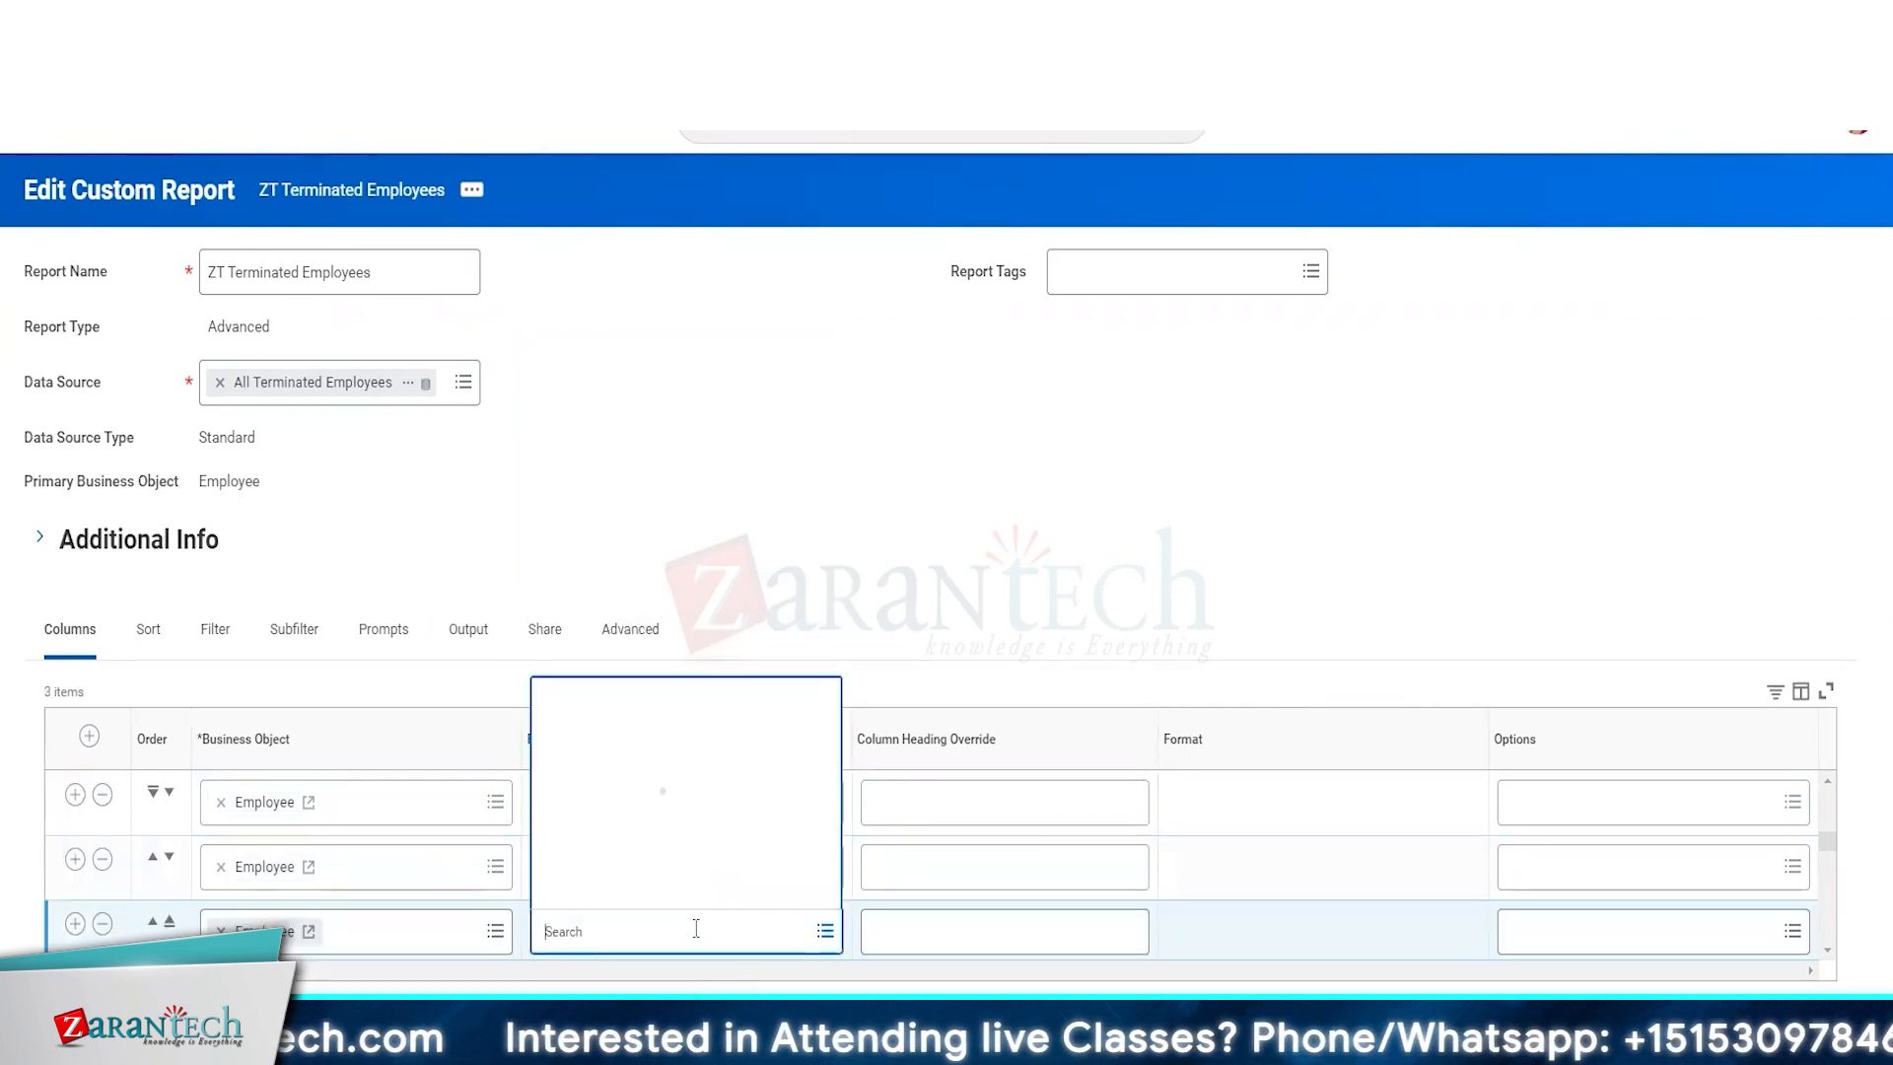
{"action": "type", "text": "sup org"}
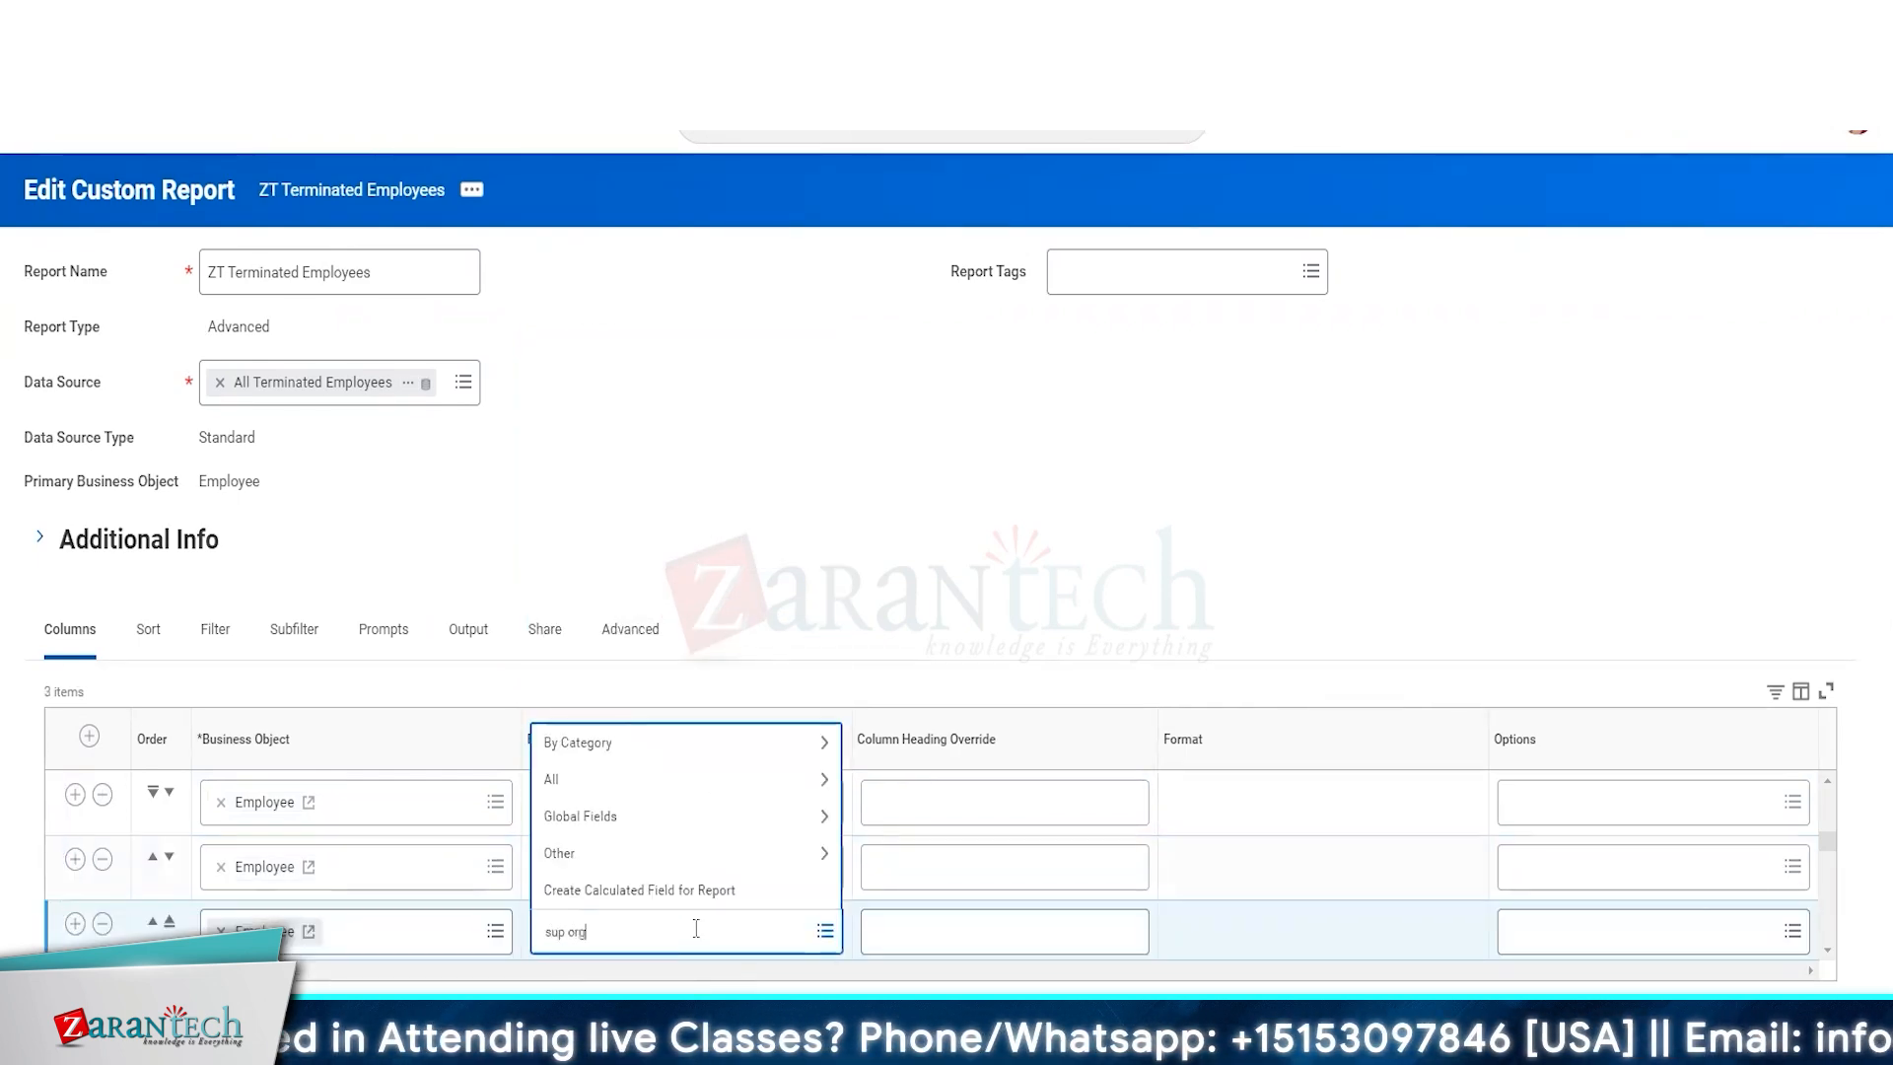
{"action": "key", "text": "Return"}
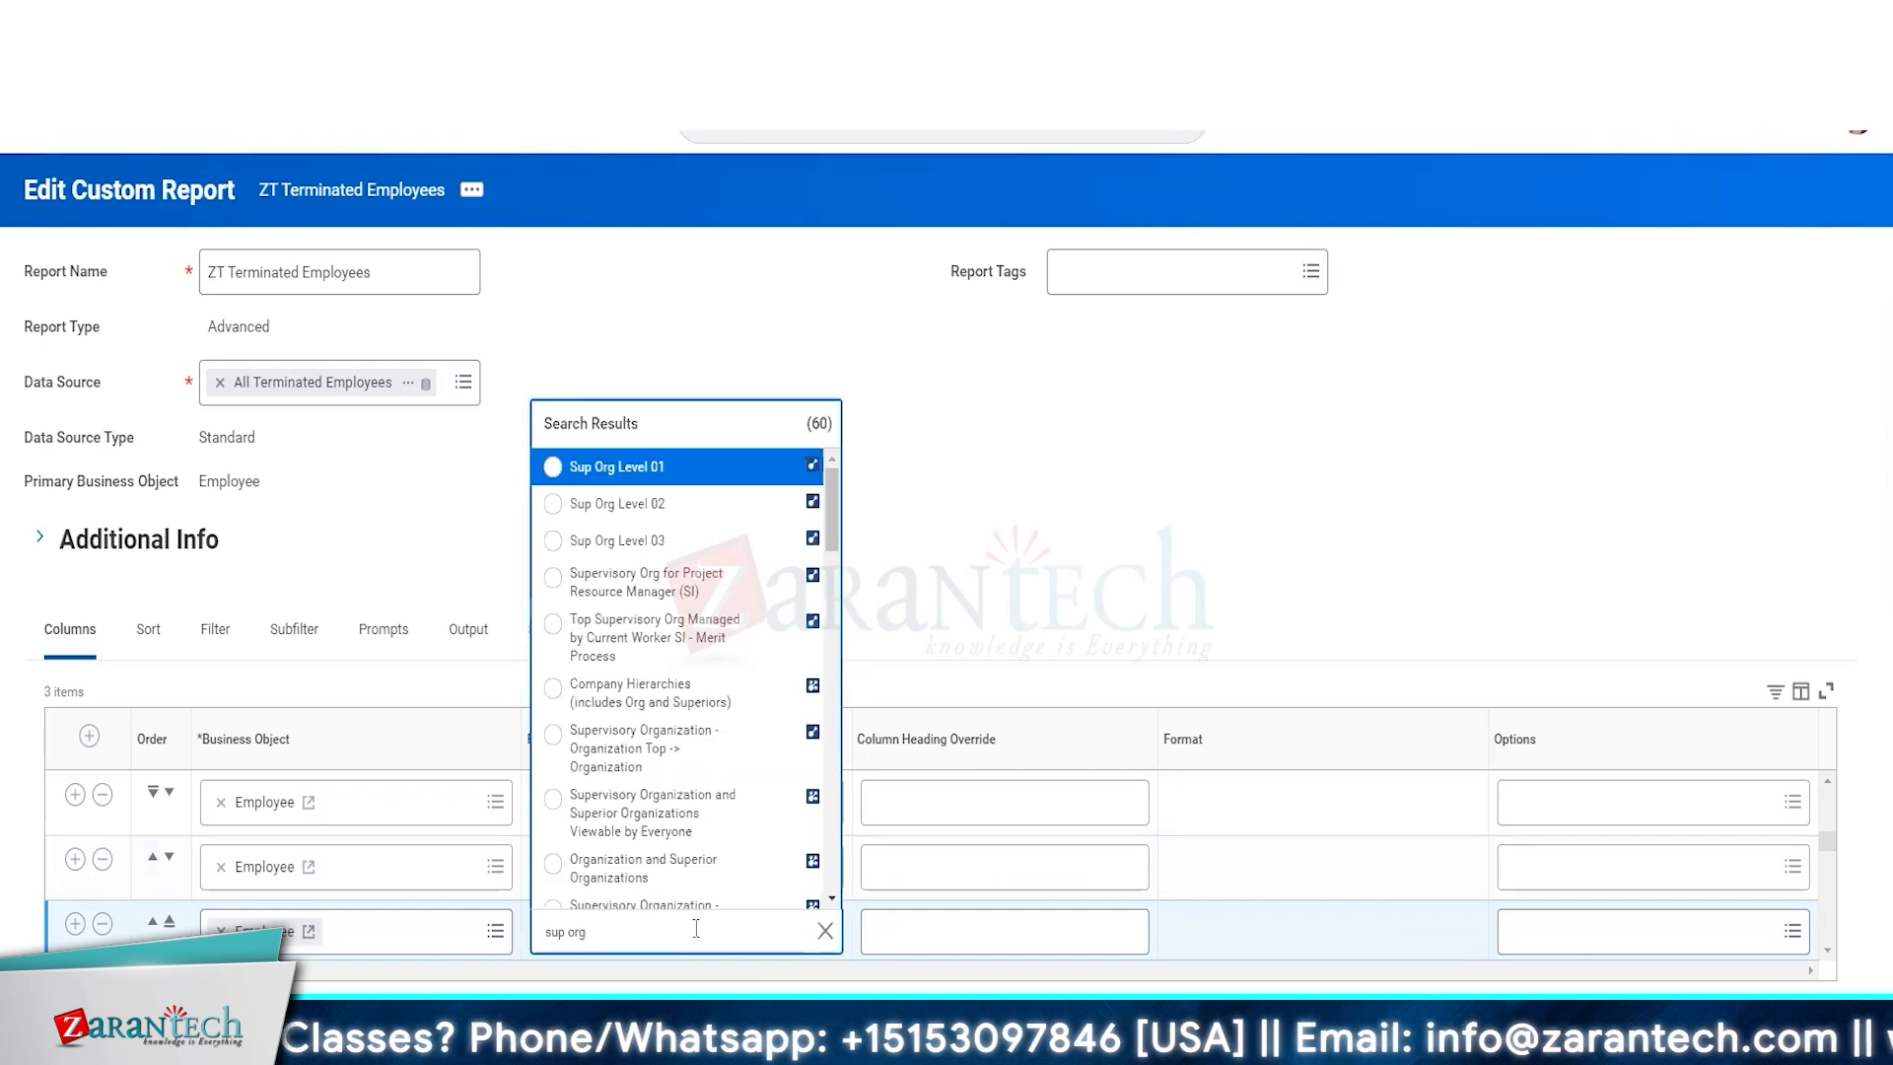
{"action": "scroll", "coordinate": [690, 680], "scroll_direction": "down", "scroll_amount": 10}
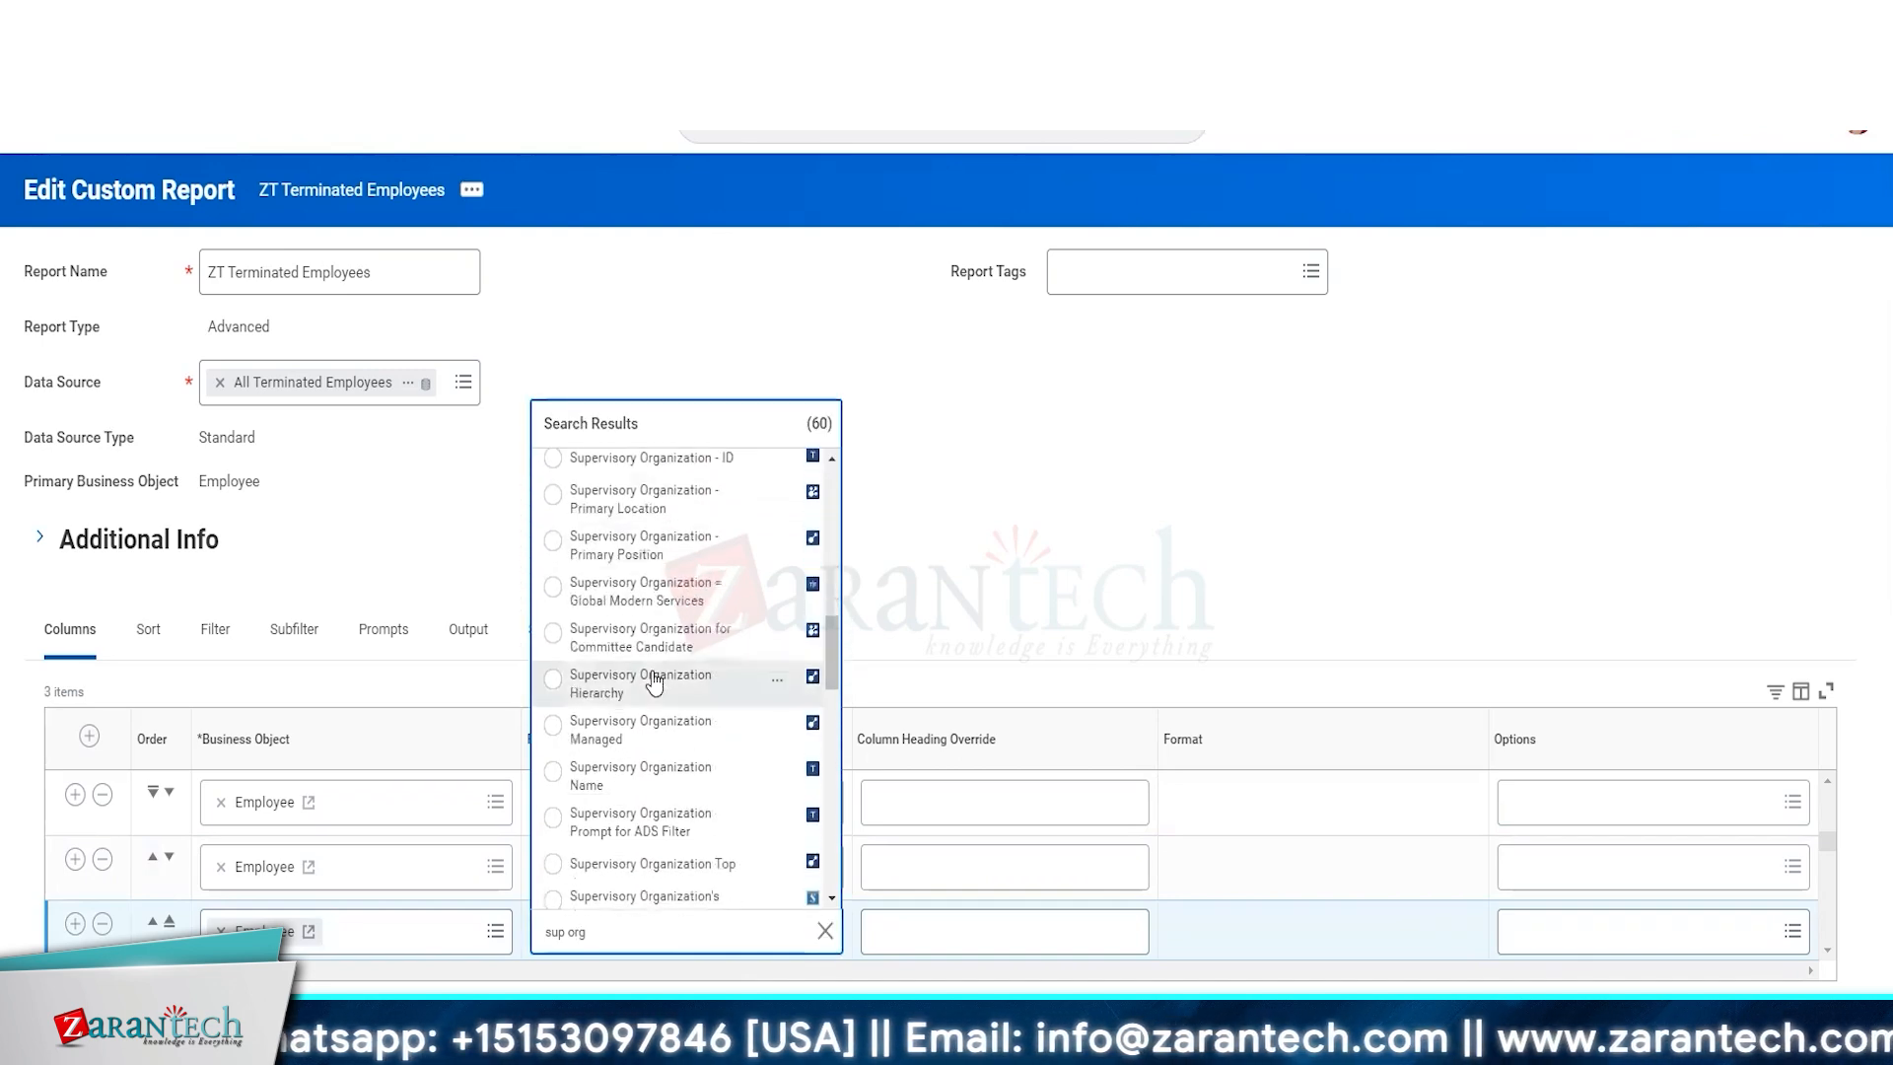
{"action": "scroll", "coordinate": [676, 895], "scroll_direction": "down", "scroll_amount": 10}
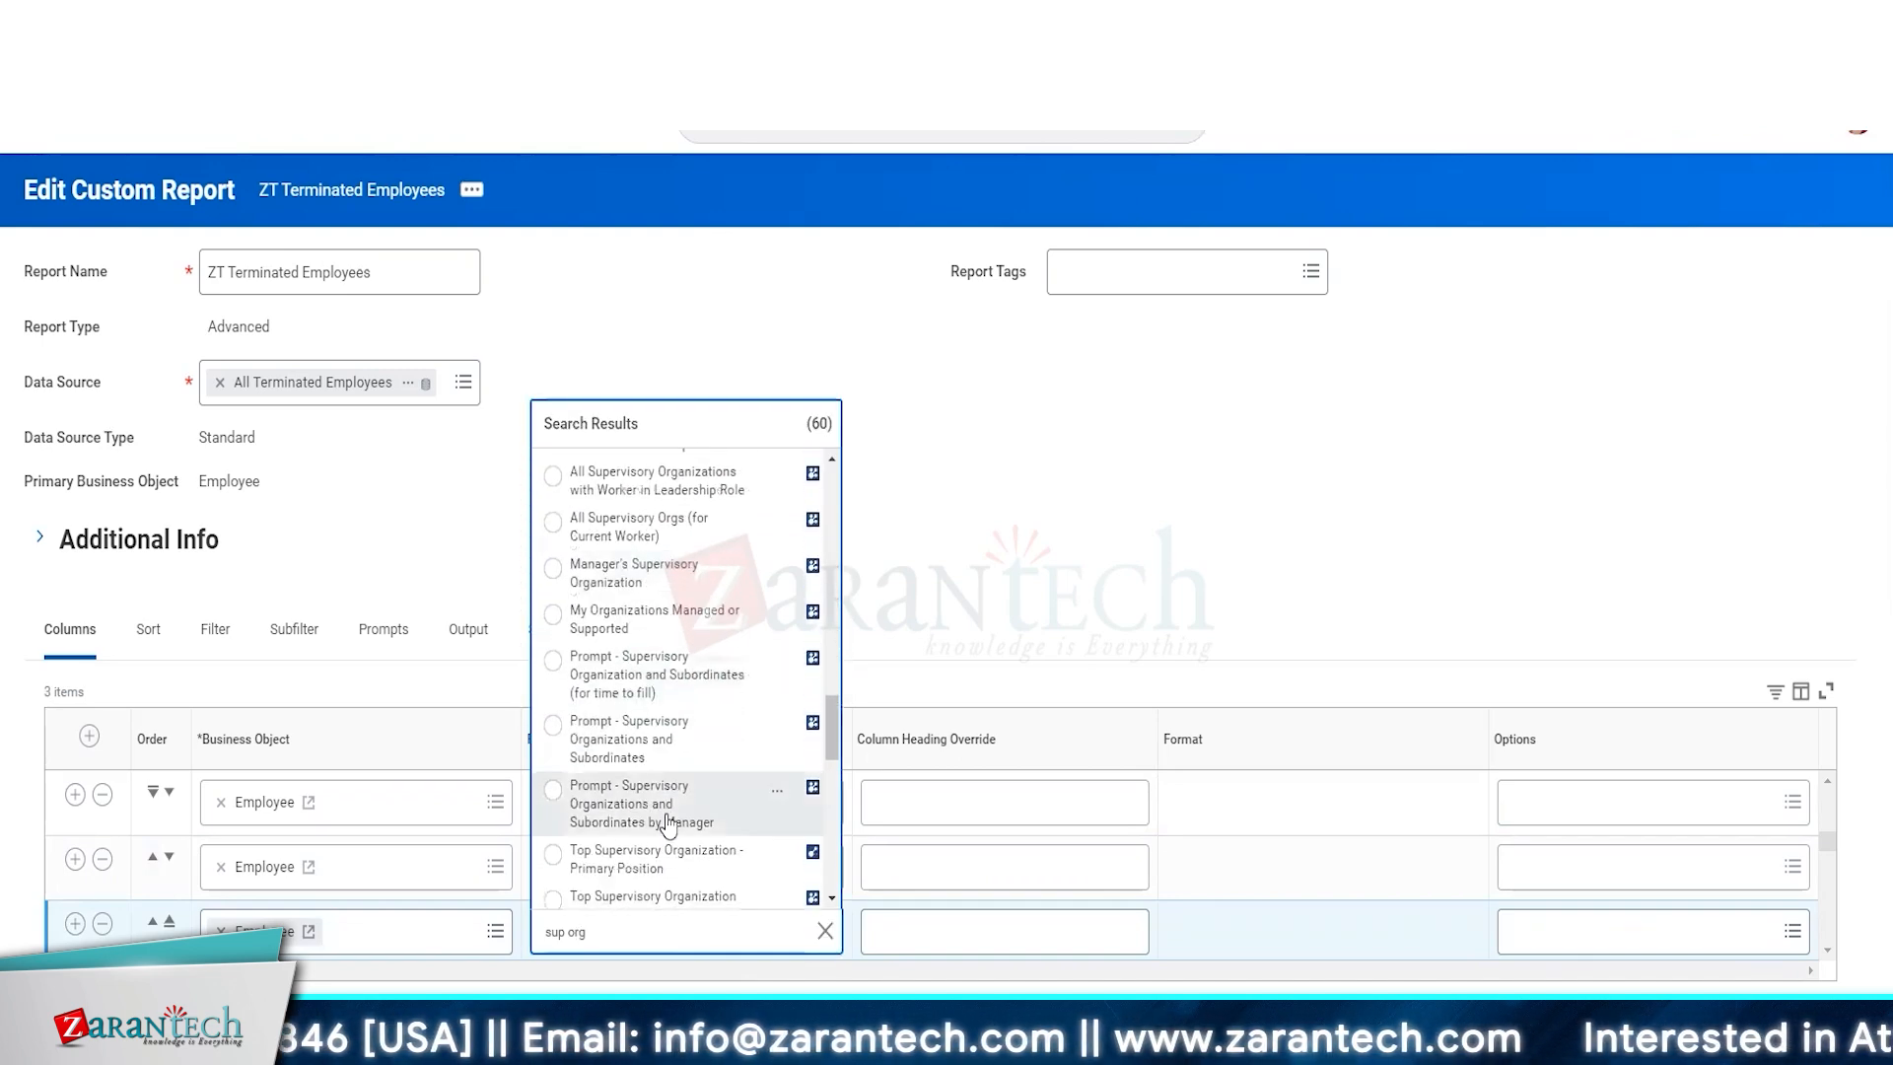
{"action": "scroll", "coordinate": [668, 824], "scroll_direction": "up", "scroll_amount": 7}
{"action": "scroll", "coordinate": [660, 858], "scroll_direction": "down", "scroll_amount": 2}
{"action": "scroll", "coordinate": [641, 933], "scroll_direction": "down", "scroll_amount": 1}
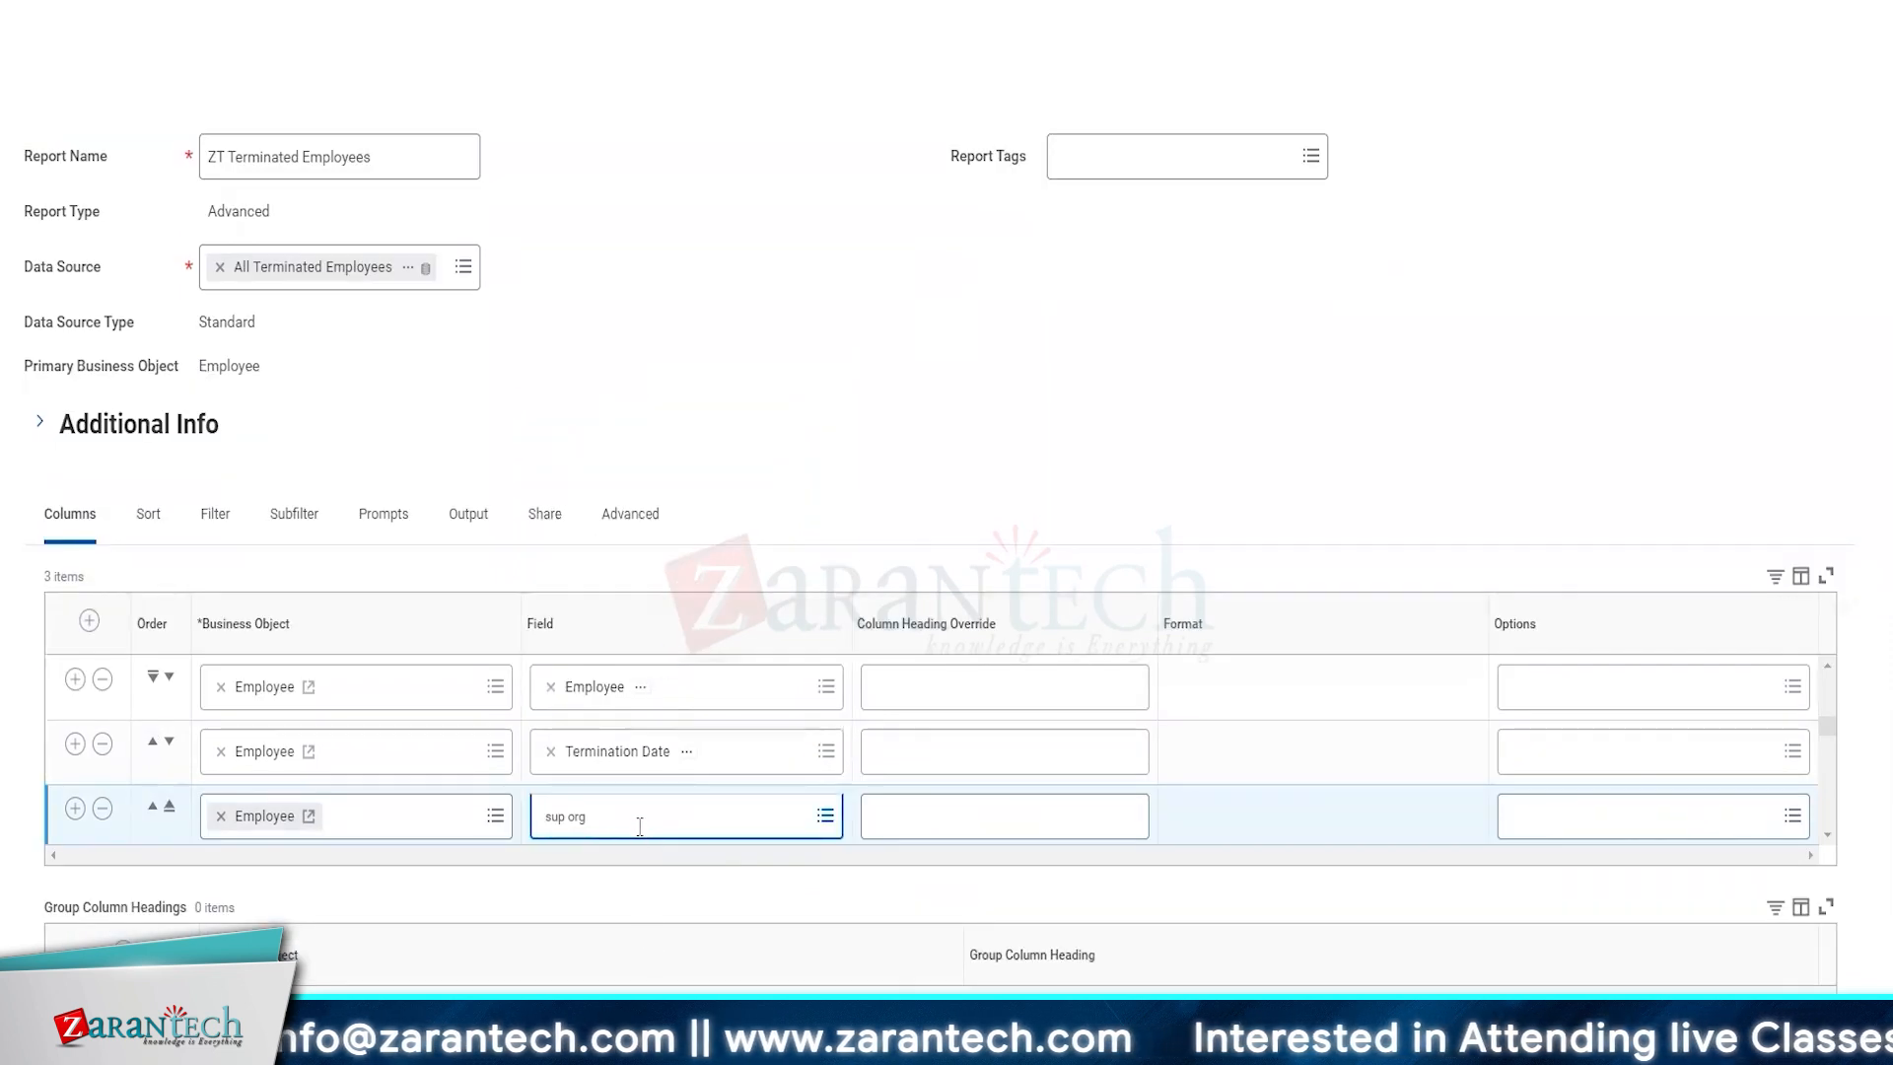
{"action": "triple_click", "coordinate": [642, 820]}
{"action": "type", "text": "supervisory organization"}
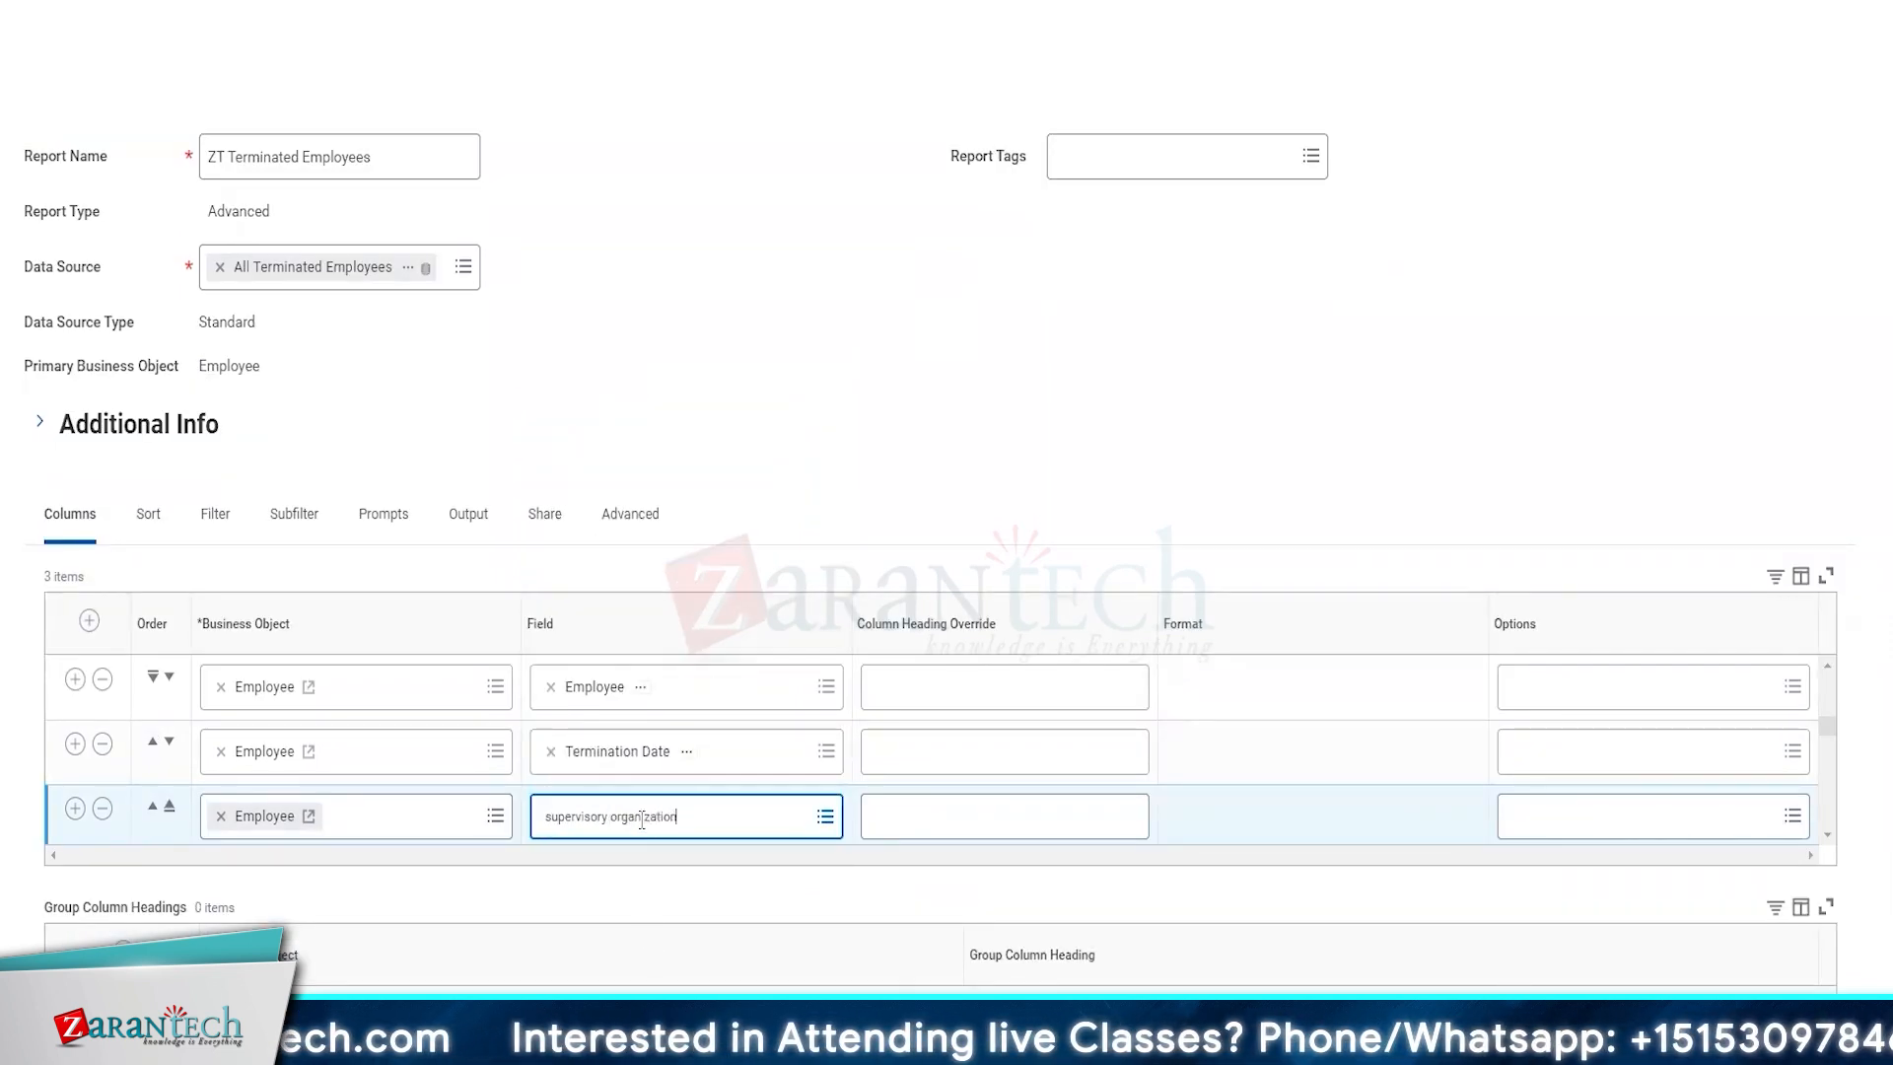
{"action": "key", "text": "Return"}
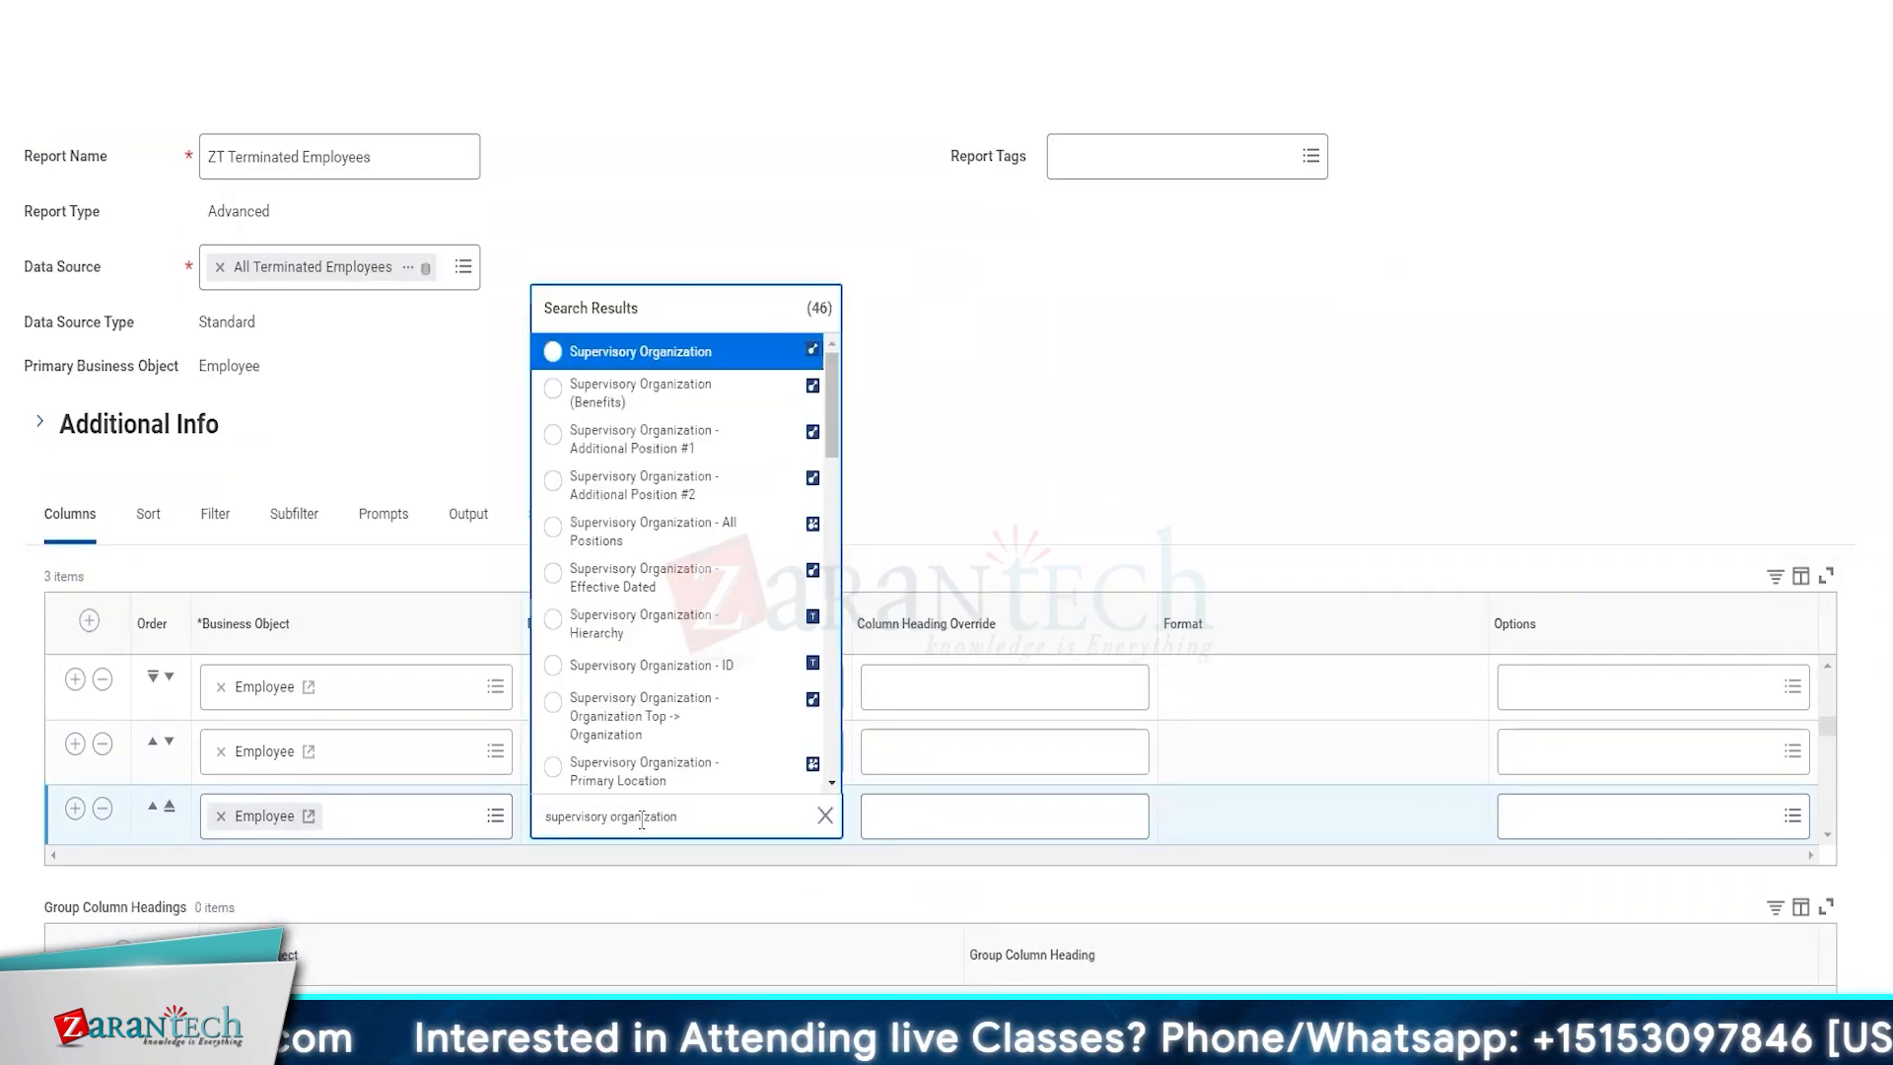
{"action": "left_click", "coordinate": [694, 340]}
- Add a fourth report column on the Employee business object with the field Management Level
{"action": "left_click", "coordinate": [75, 808]}
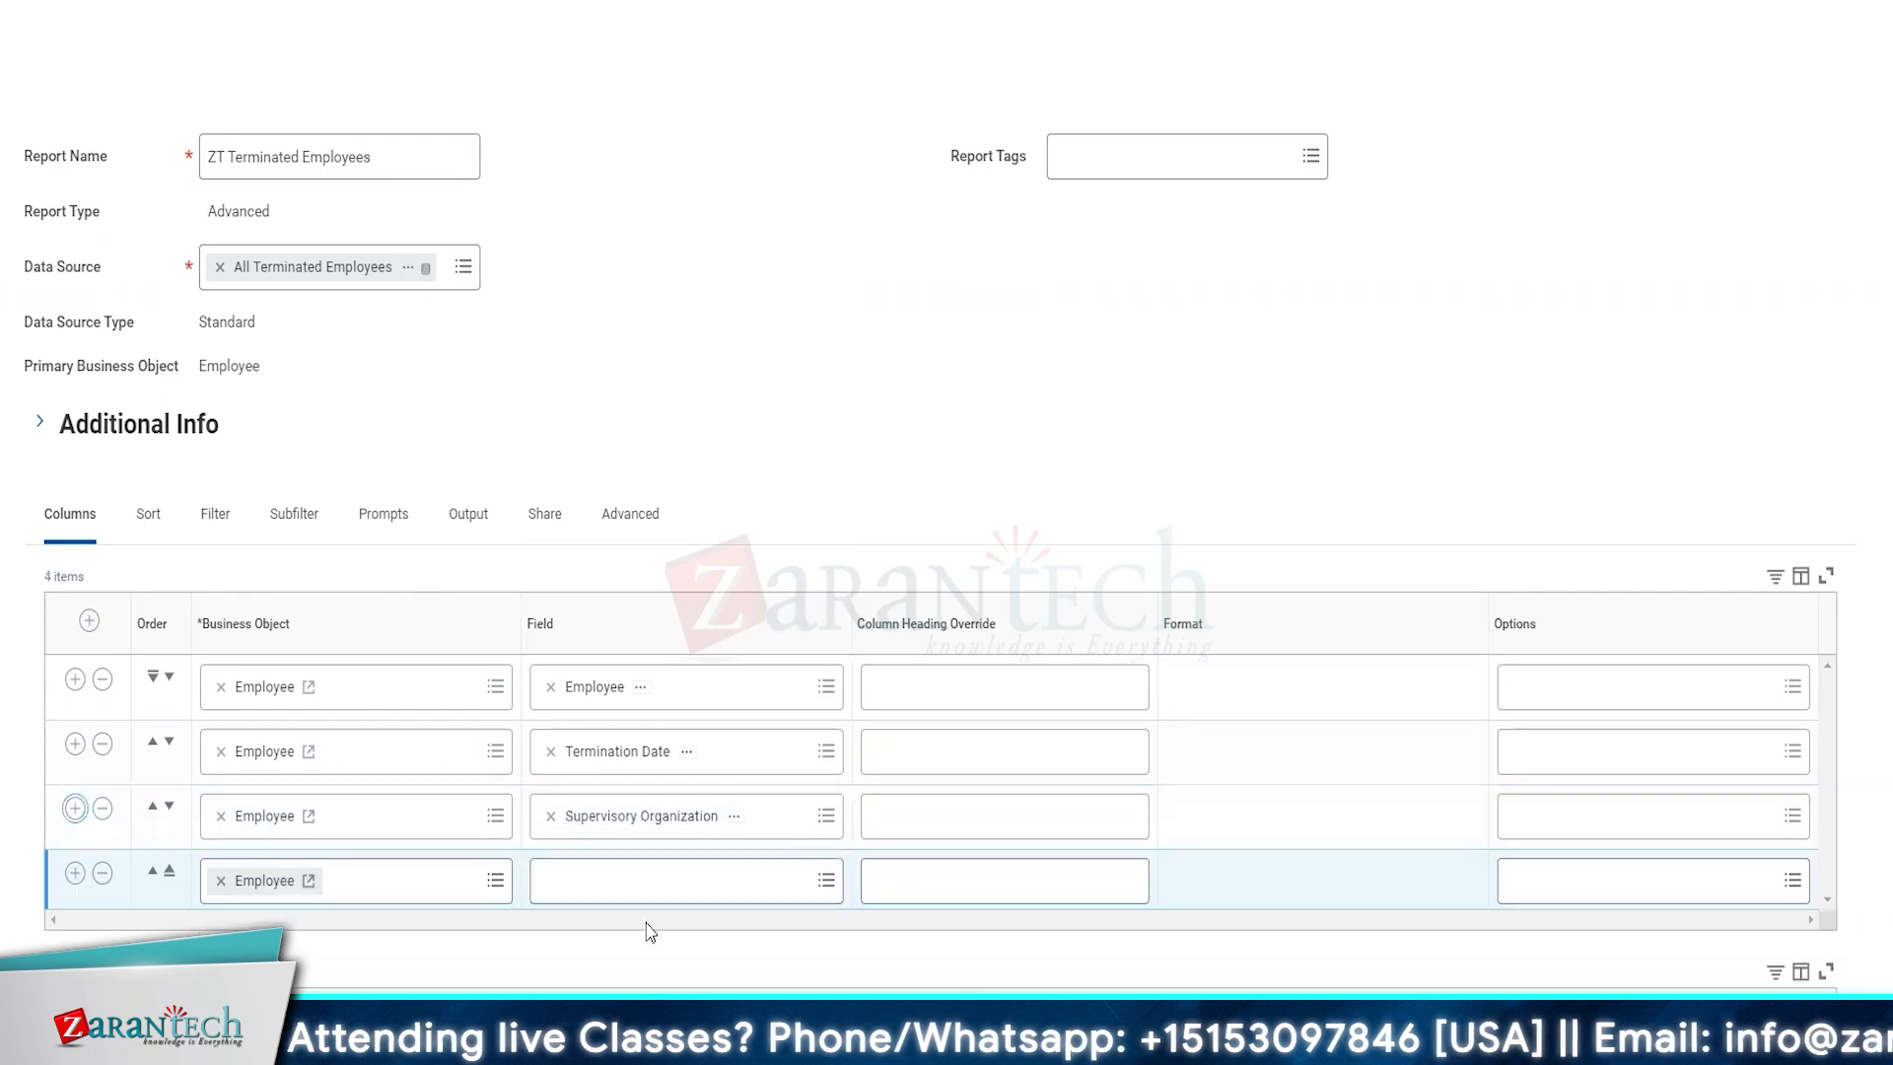
{"action": "left_click", "coordinate": [642, 884]}
{"action": "type", "text": "manage"}
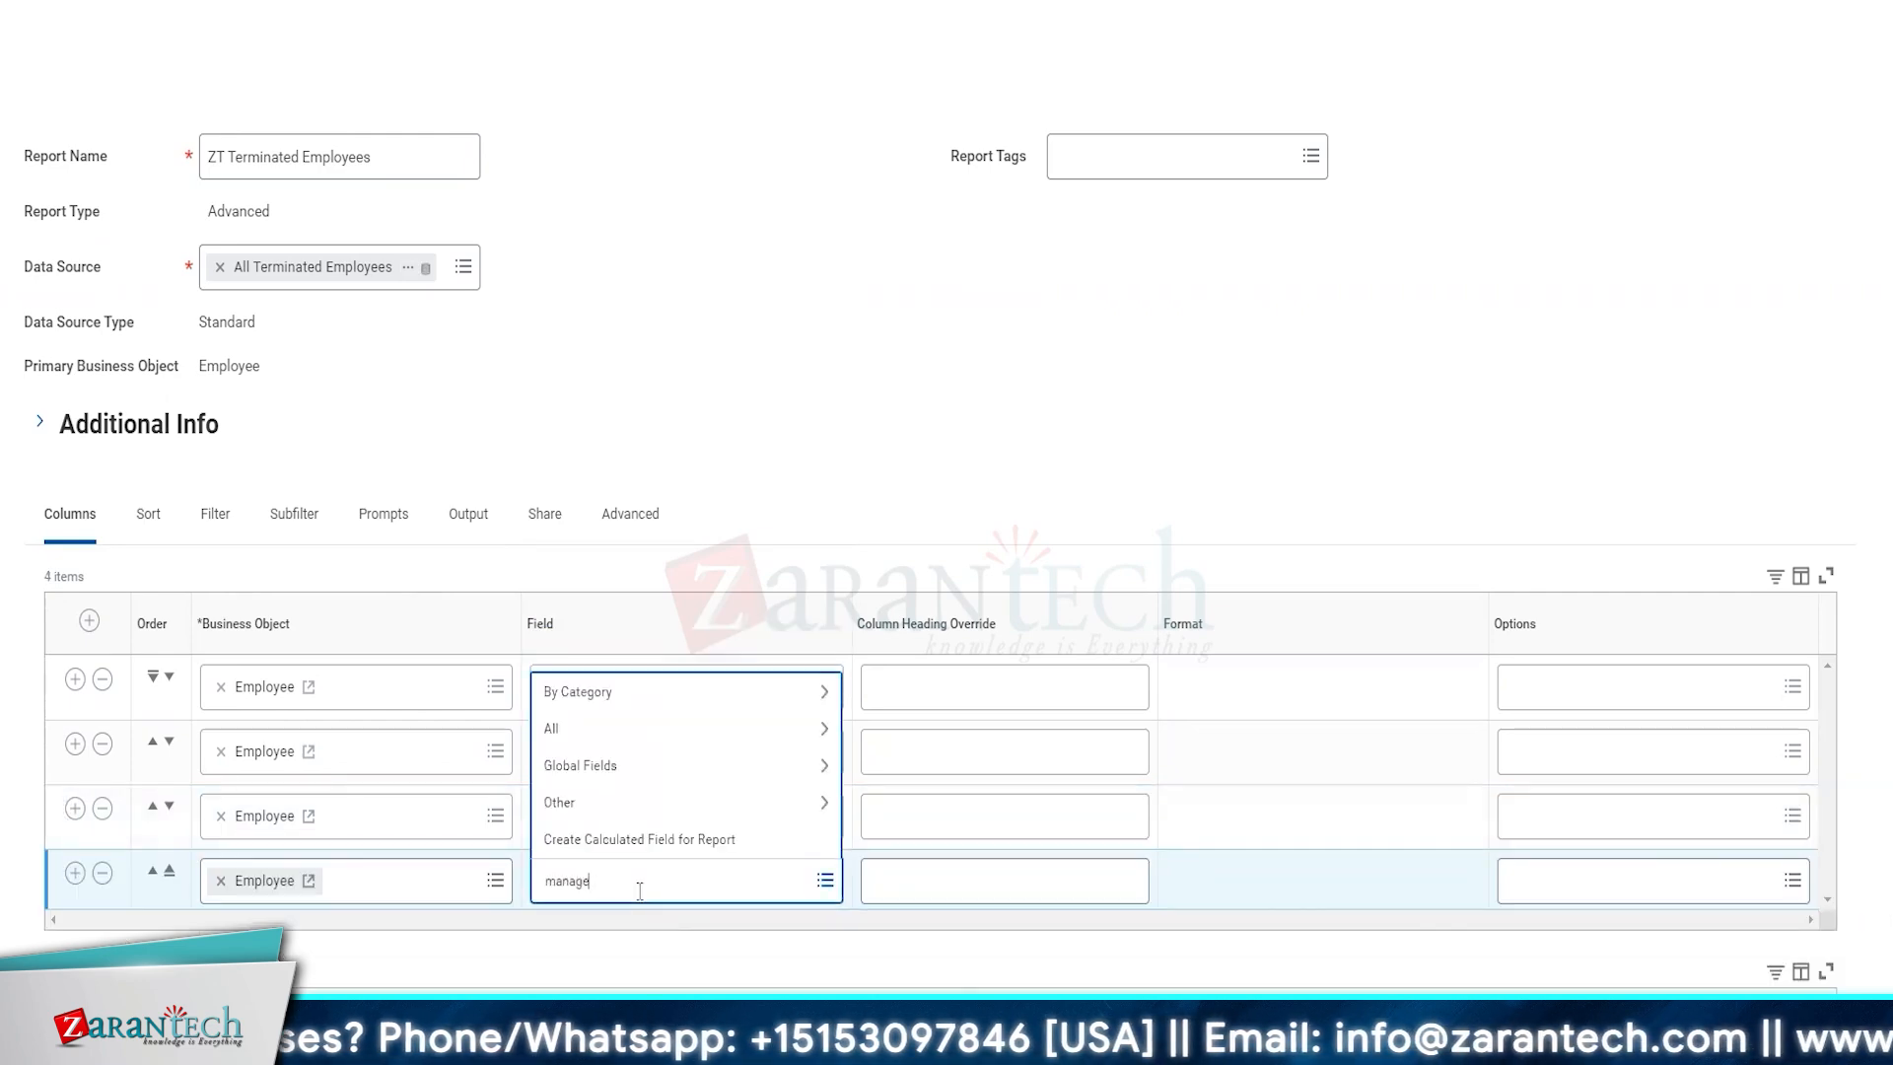
{"action": "type", "text": ",ennt level"}
{"action": "key", "text": "Return"}
{"action": "type", "text": "man level"}
{"action": "key", "text": "Return"}
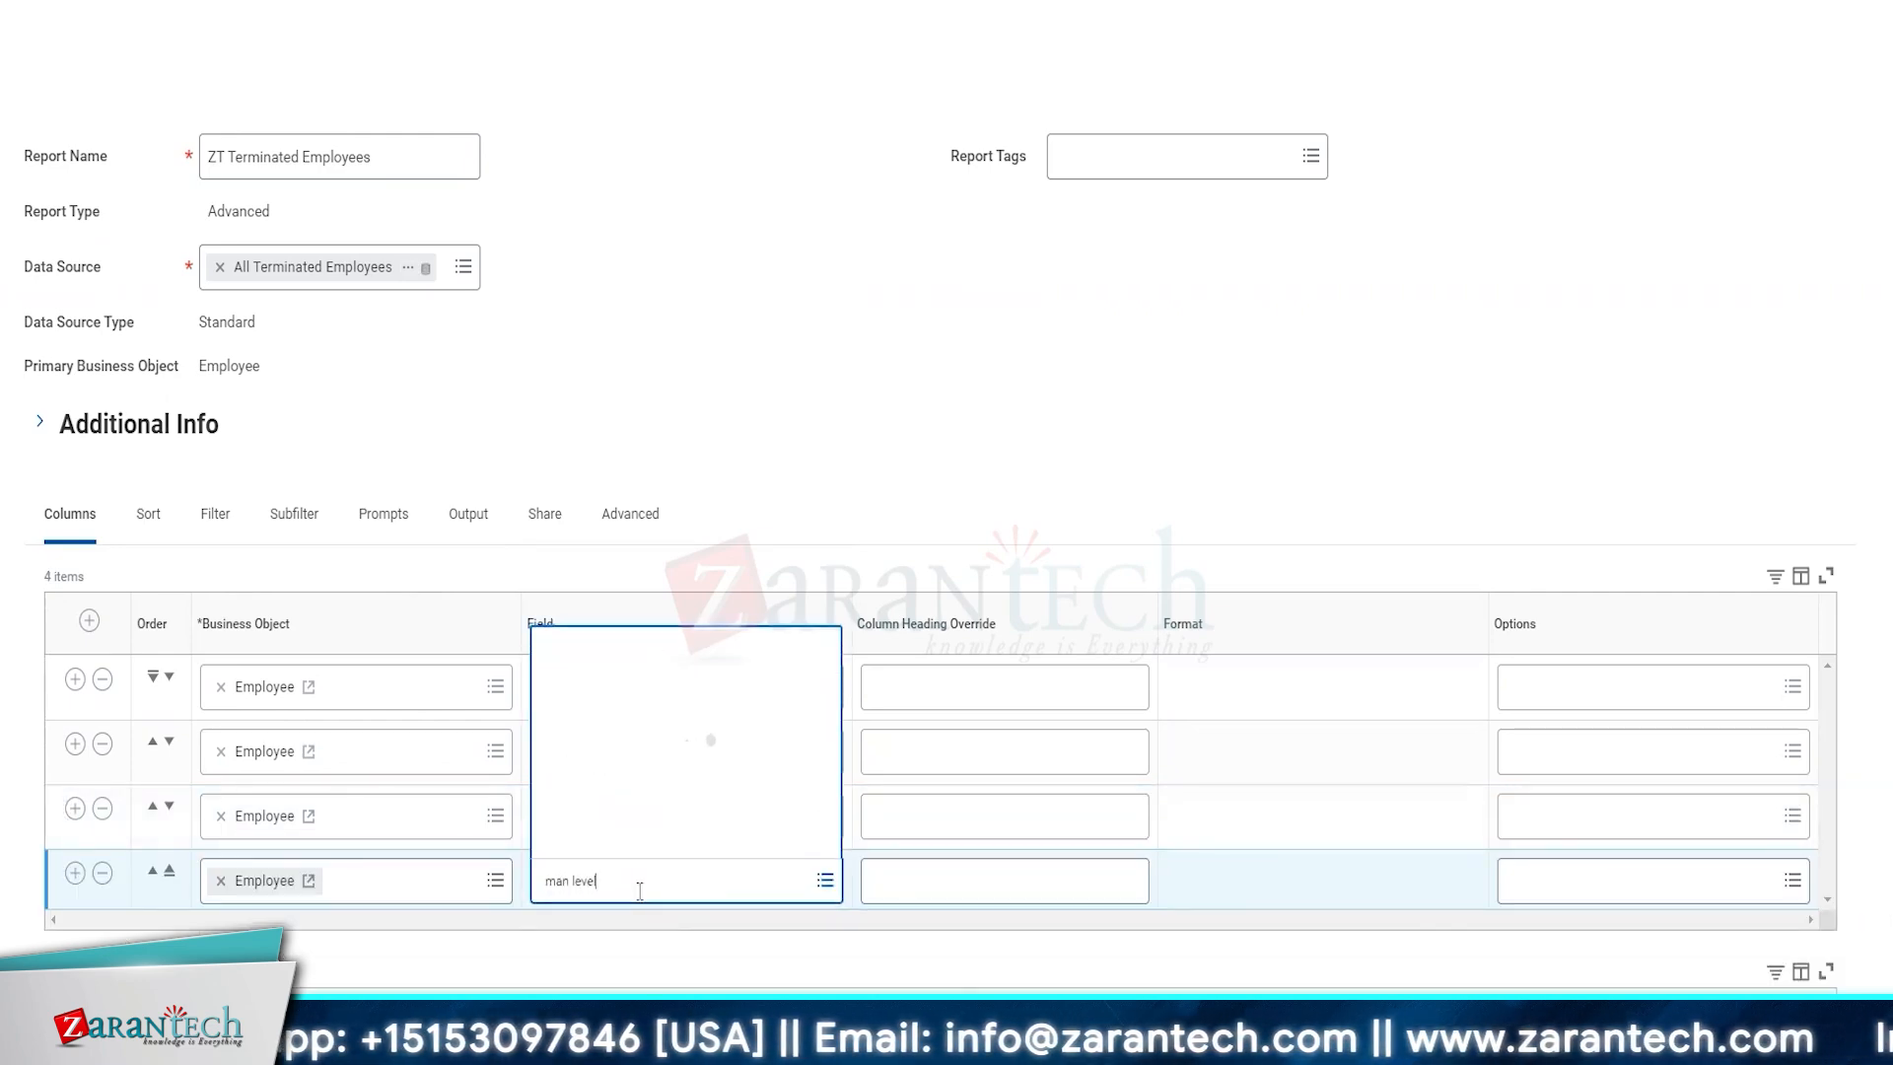
{"action": "left_click", "coordinate": [719, 678]}
- Add a fifth report column on the Employee business object with the field Cost Center
{"action": "left_click", "coordinate": [74, 872]}
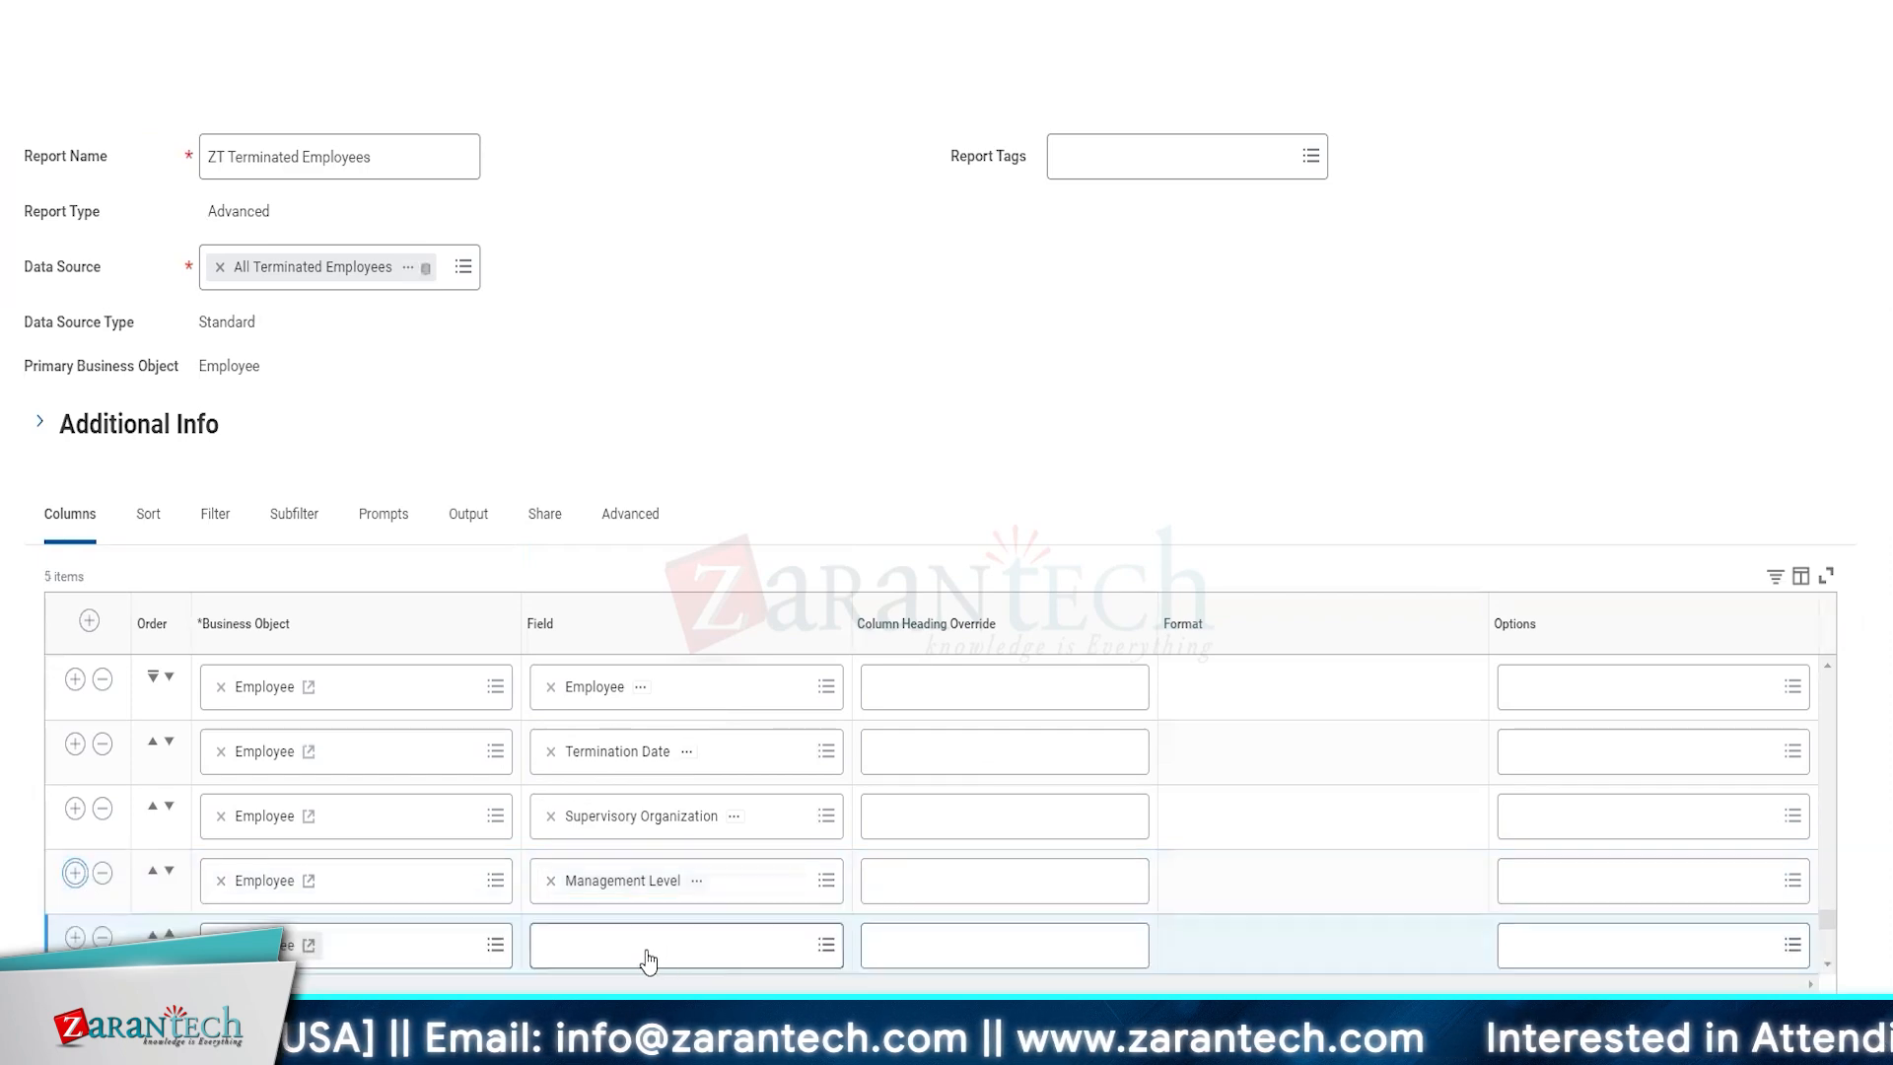
{"action": "left_click", "coordinate": [648, 951]}
{"action": "type", "text": "cost center"}
{"action": "key", "text": "Return"}
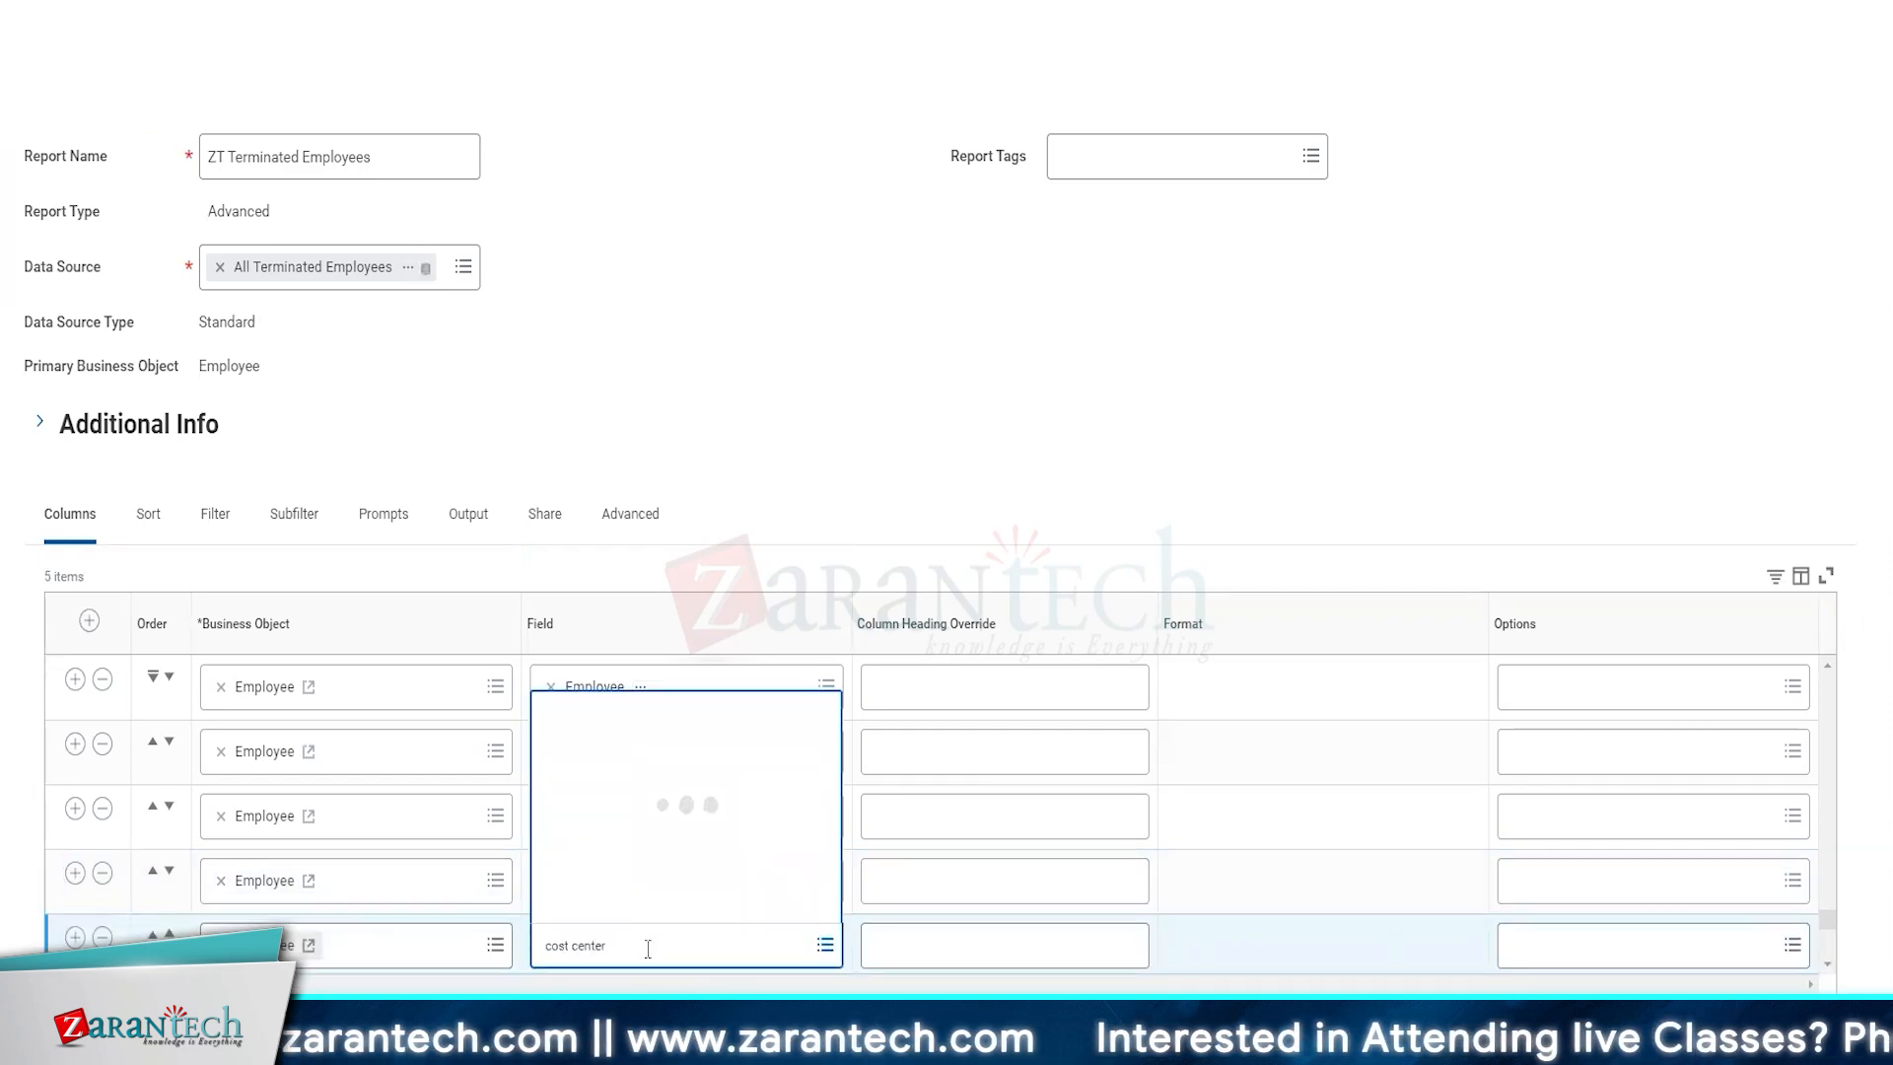
{"action": "key", "text": "Return"}
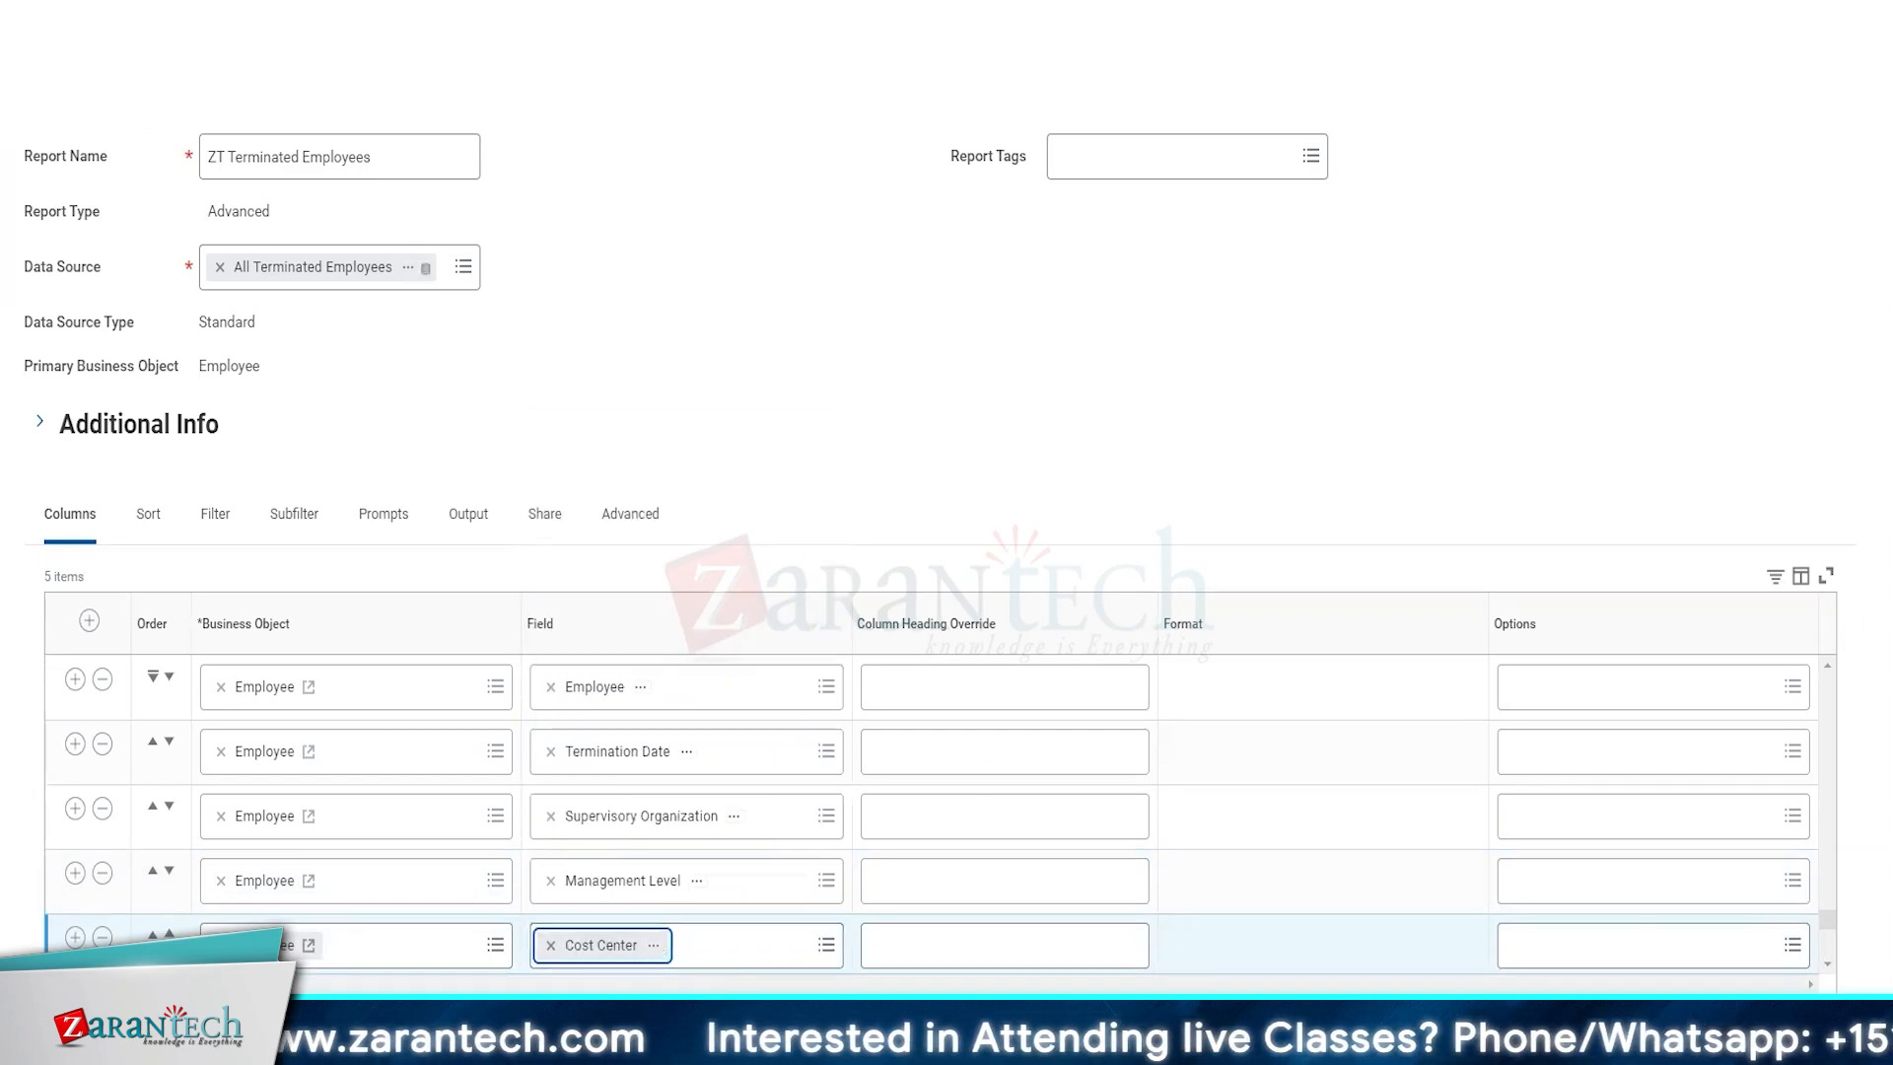
- Add a sixth report column on the Employee business object with the field Location
{"action": "left_click", "coordinate": [75, 938]}
{"action": "left_click", "coordinate": [583, 805]}
{"action": "type", "text": "department"}
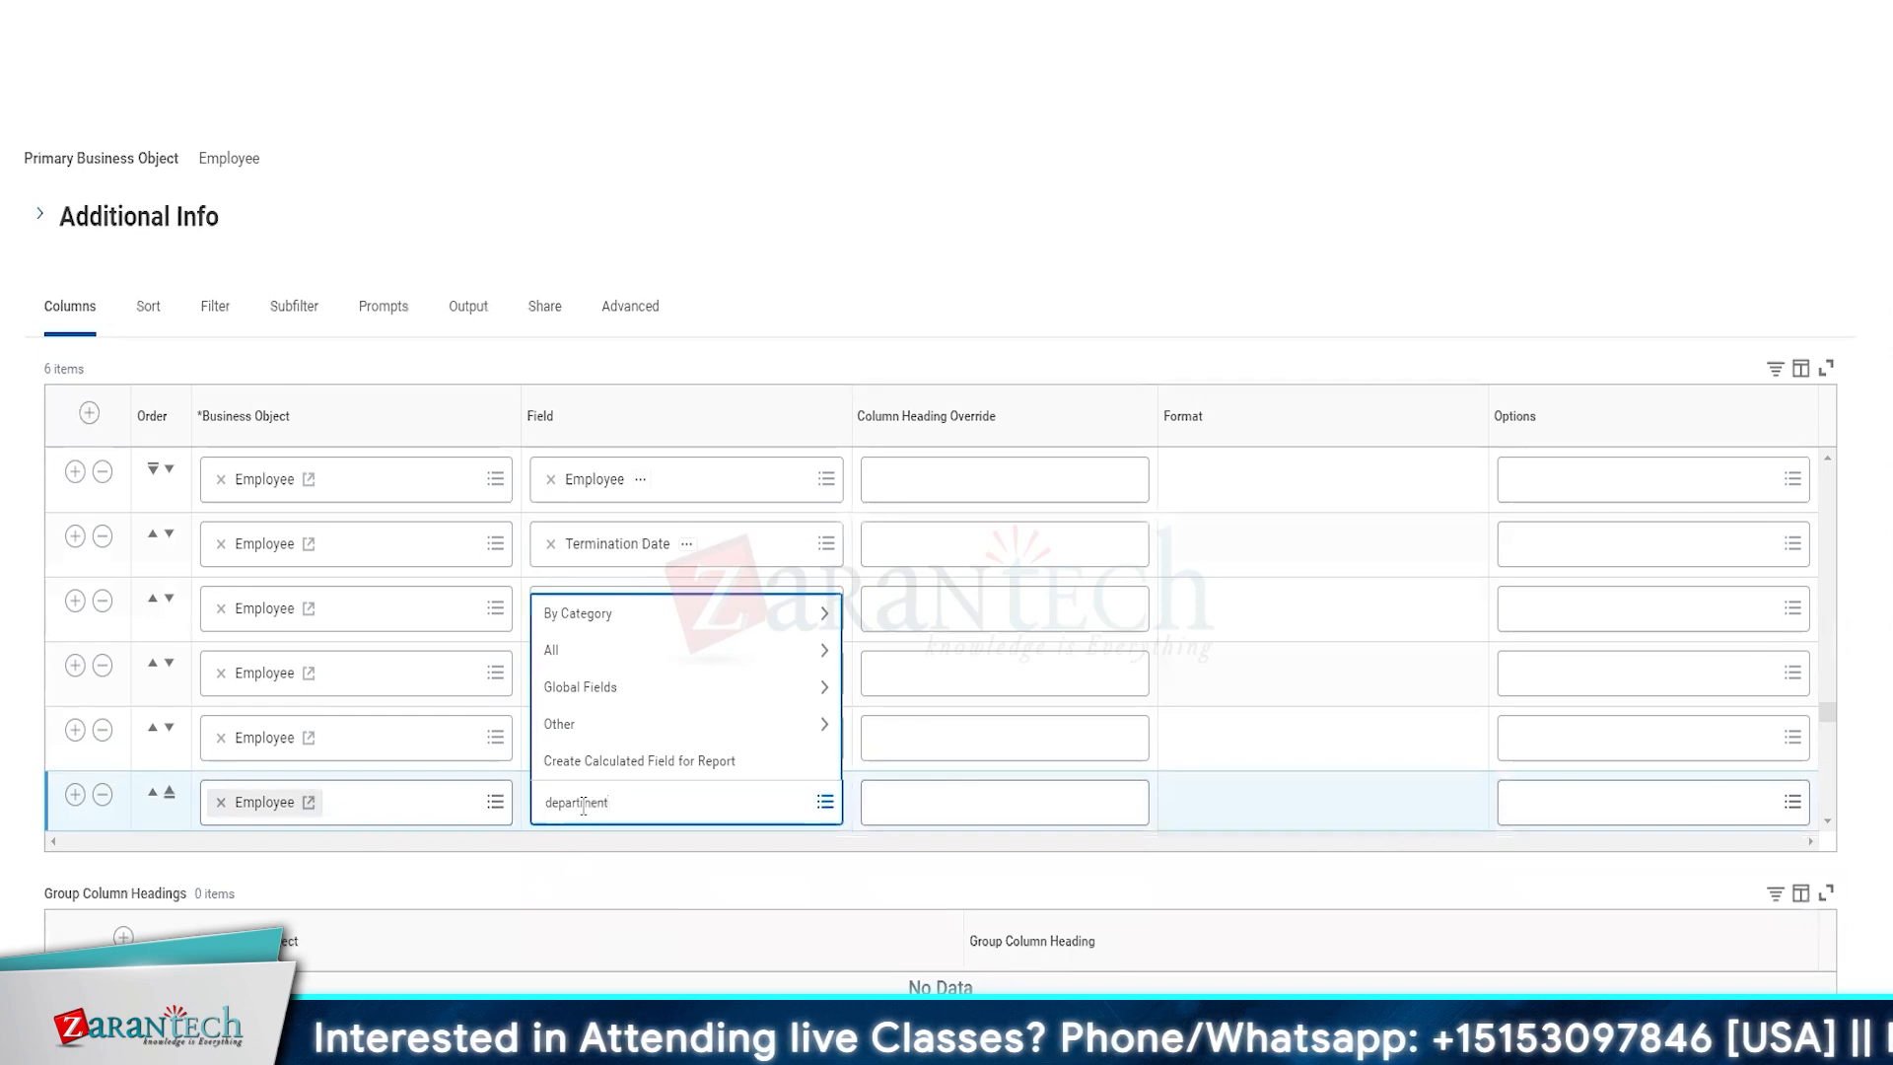
{"action": "key", "text": "Return"}
{"action": "key", "text": "BackSpace"}
{"action": "type", "text": "location"}
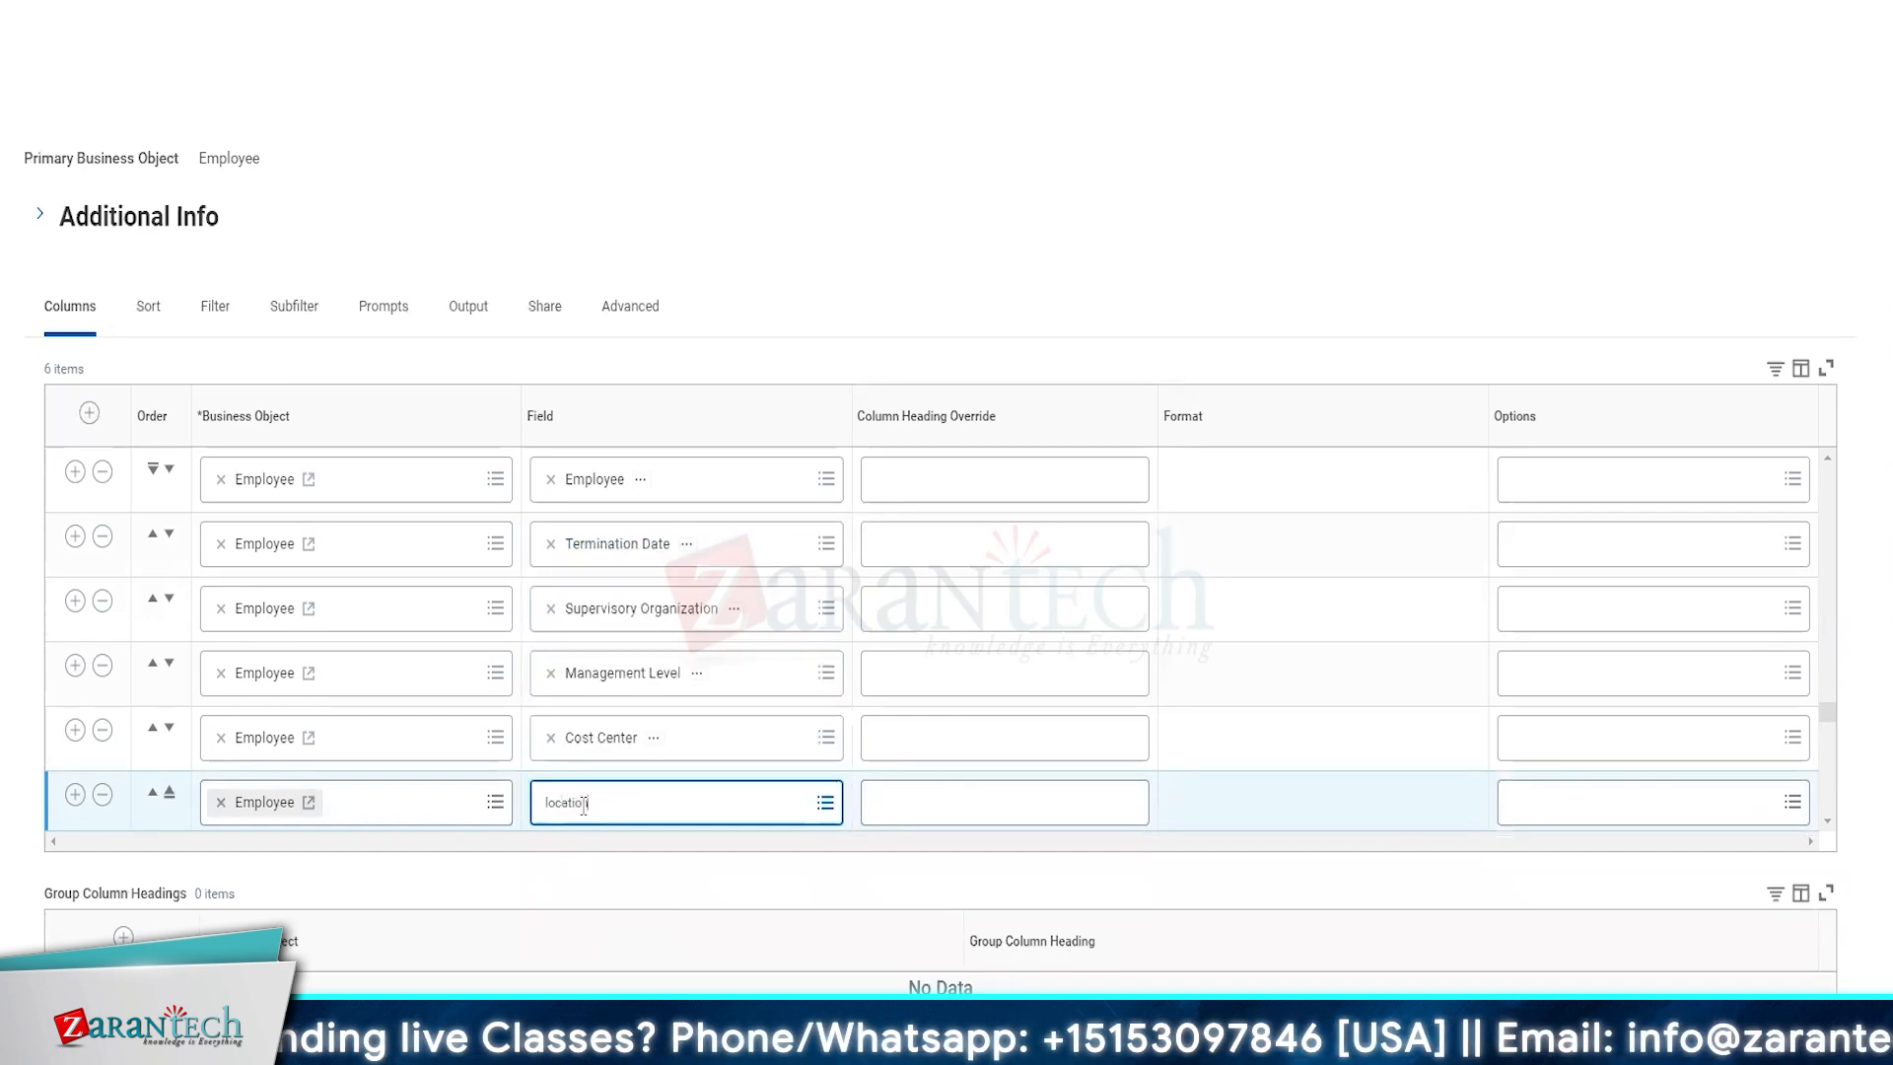
{"action": "key", "text": "Return"}
{"action": "key", "text": "Return"}
- Add a seventh report column on the Employee business object with the field Time in Position
{"action": "left_click", "coordinate": [75, 796]}
{"action": "left_click", "coordinate": [595, 867]}
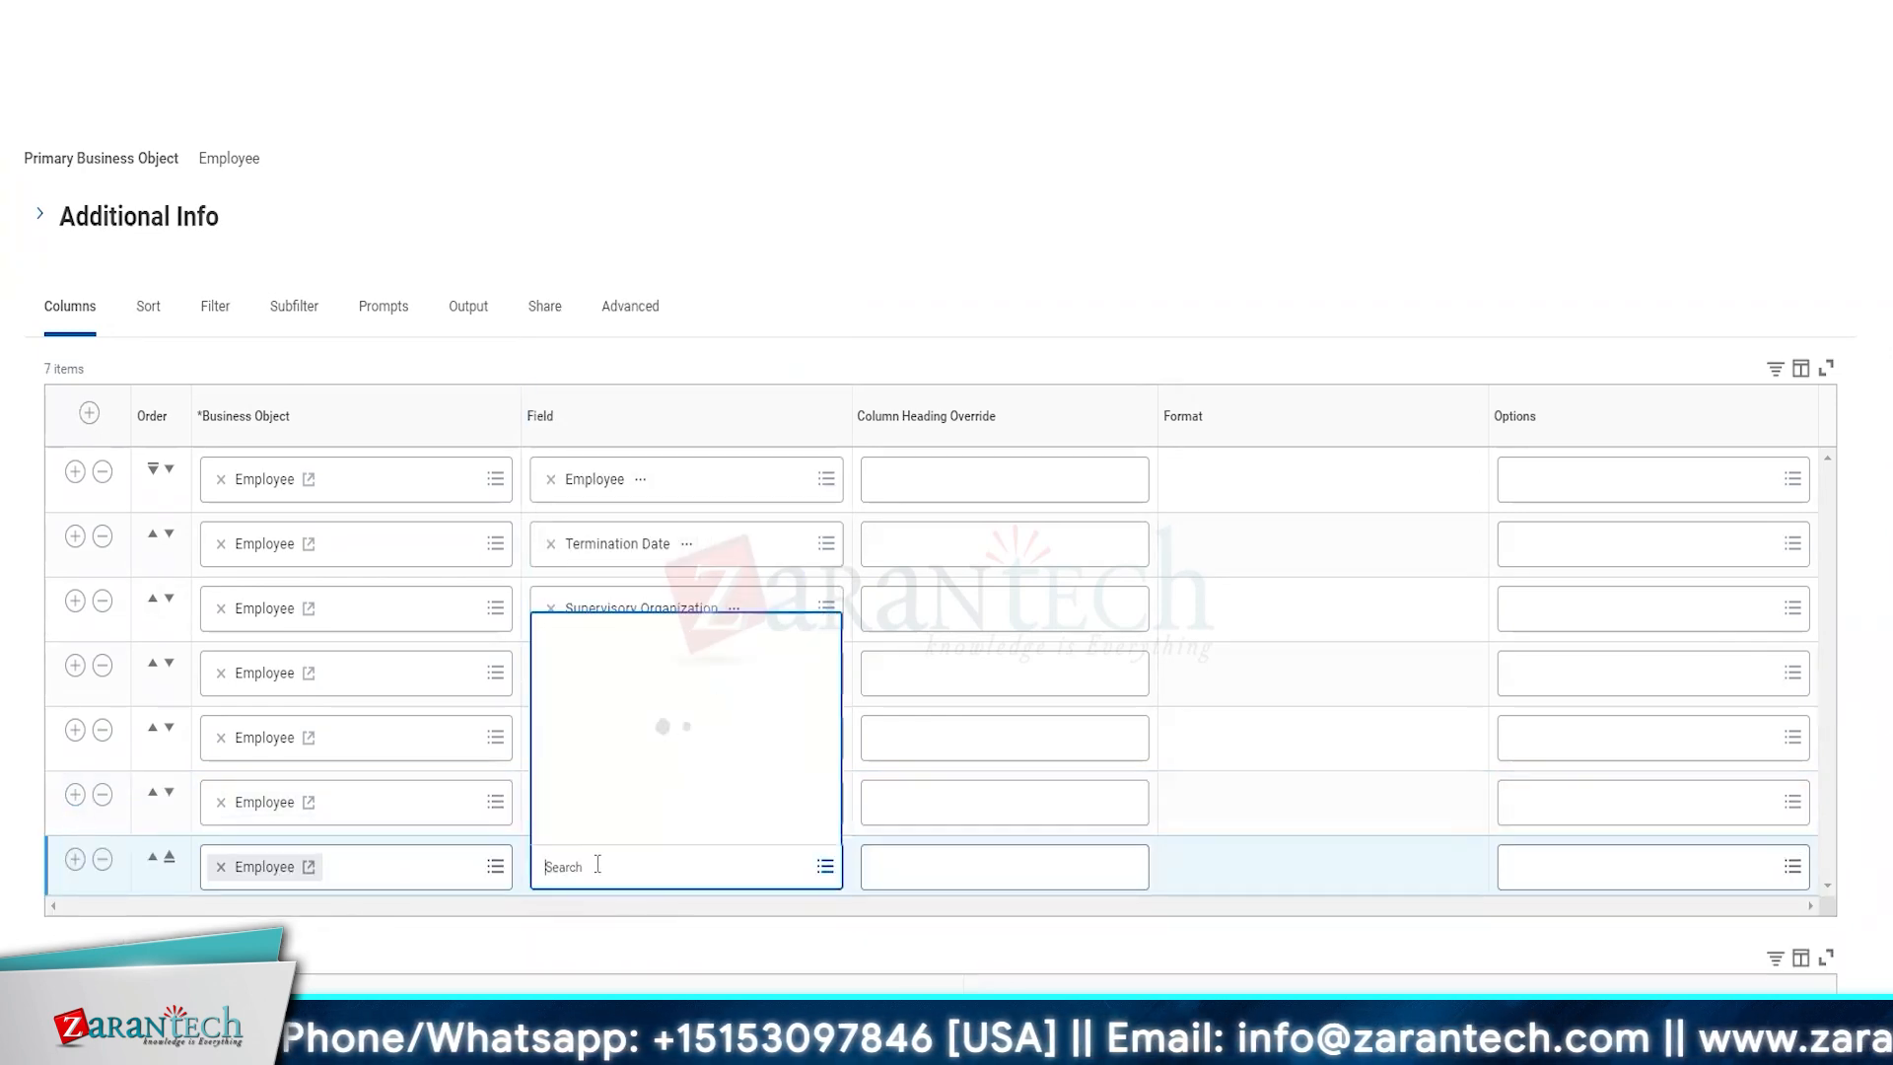
{"action": "type", "text": "total time"}
{"action": "key", "text": "Return"}
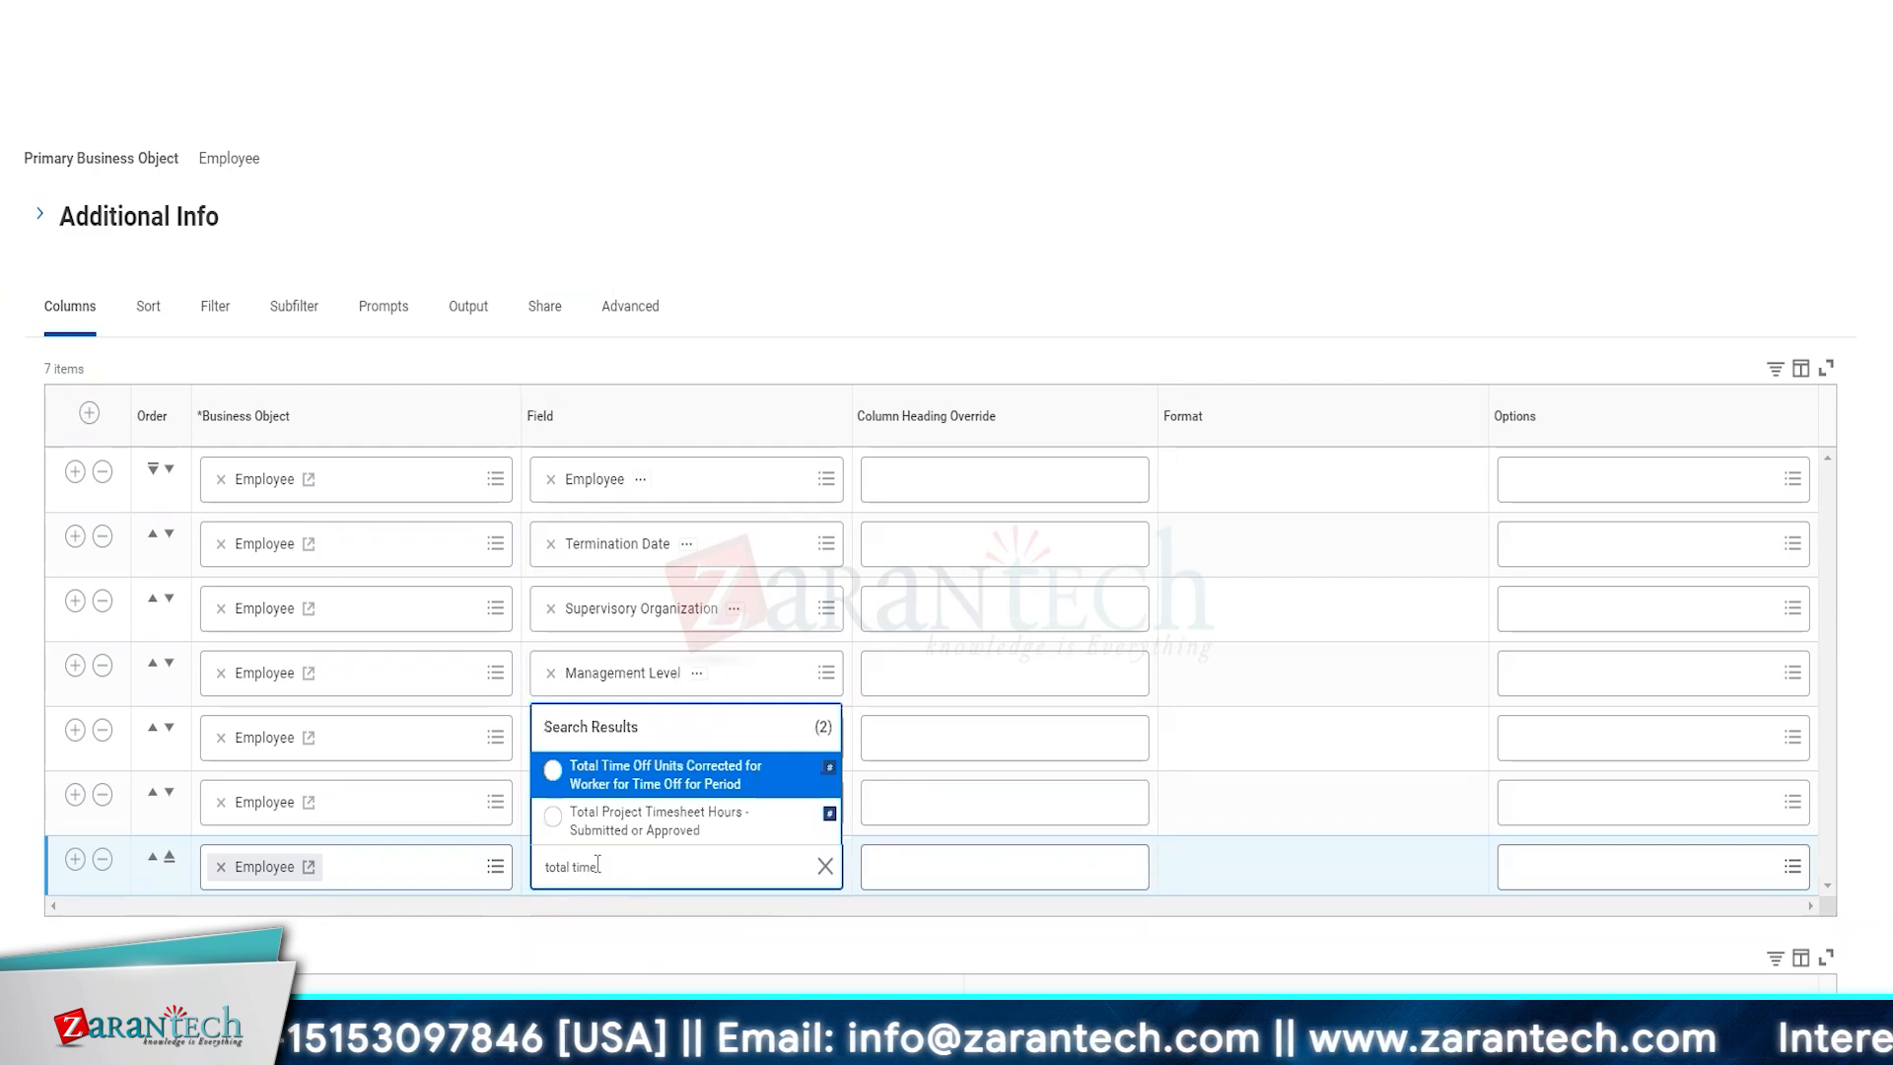
{"action": "key", "text": "ctrl+a"}
{"action": "type", "text": "time"}
{"action": "key", "text": "Return"}
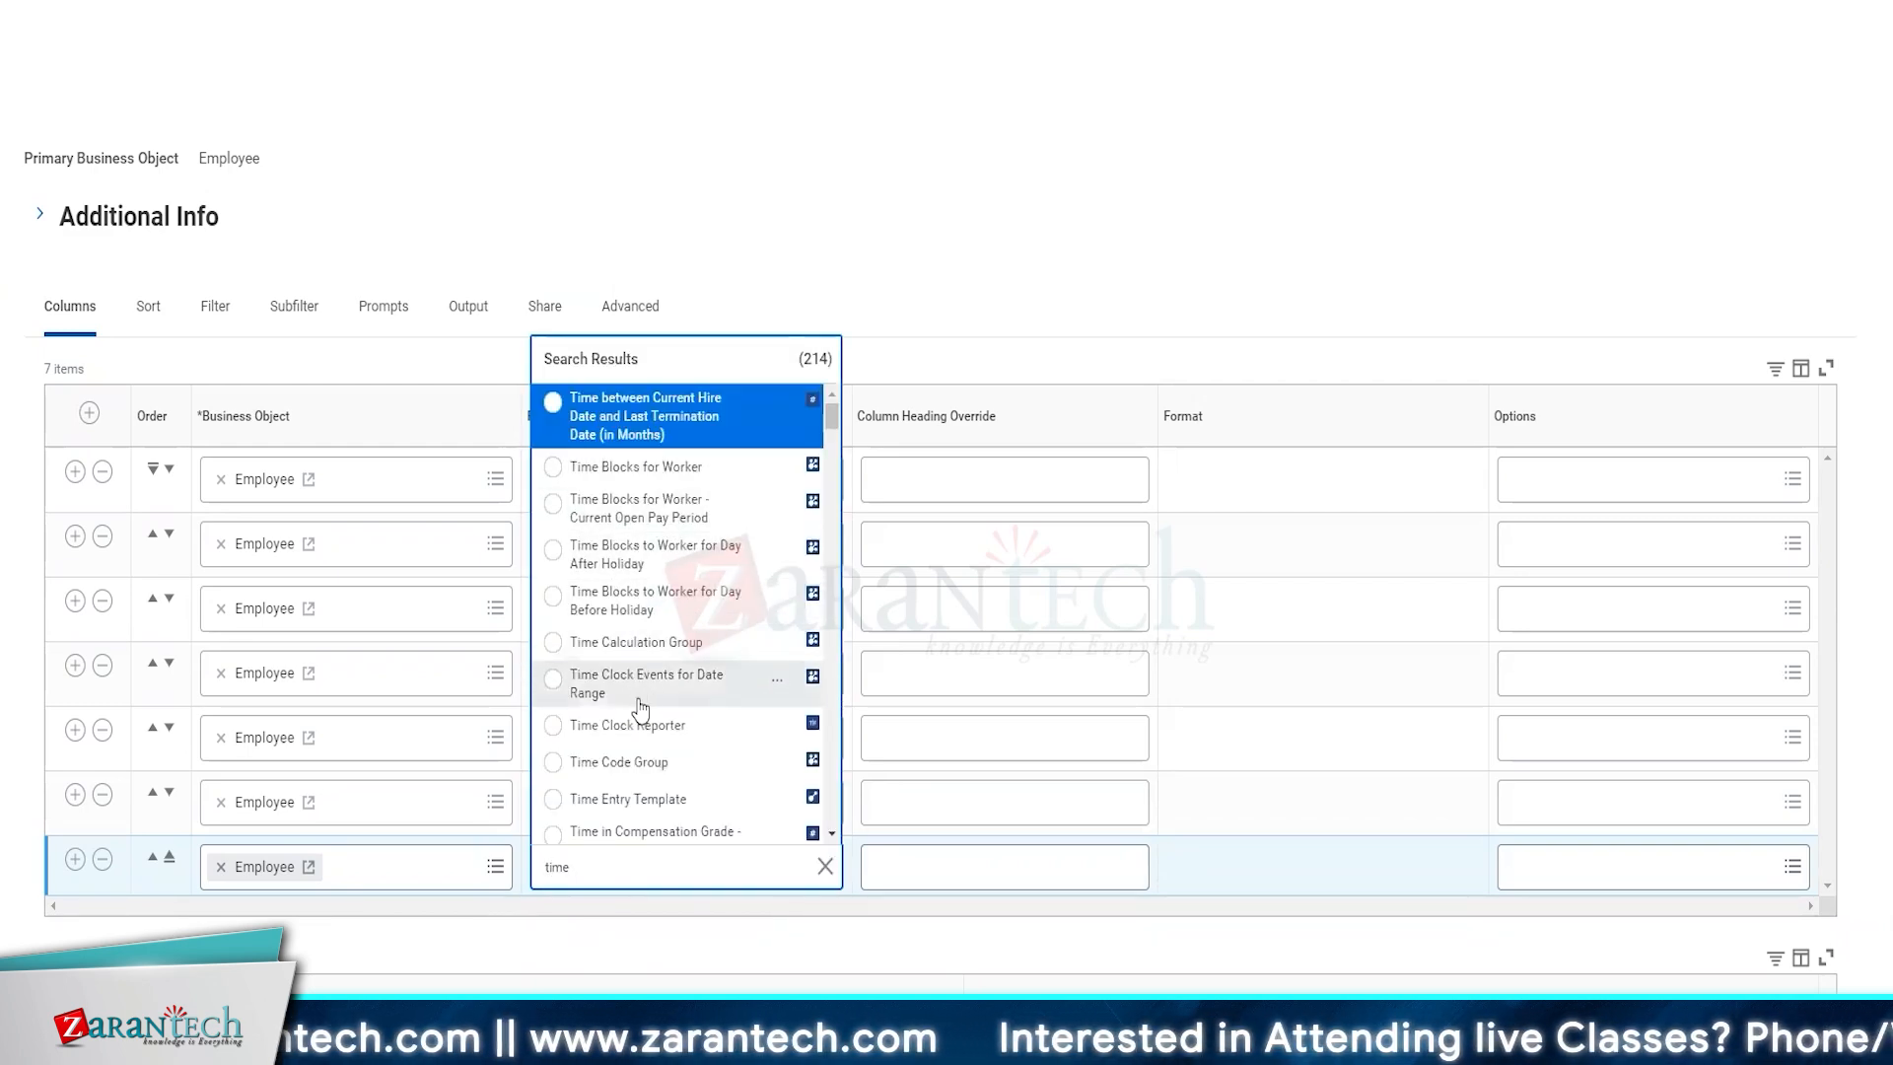
{"action": "scroll", "coordinate": [635, 765], "scroll_direction": "down", "scroll_amount": 5}
{"action": "scroll", "coordinate": [639, 769], "scroll_direction": "up", "scroll_amount": 3}
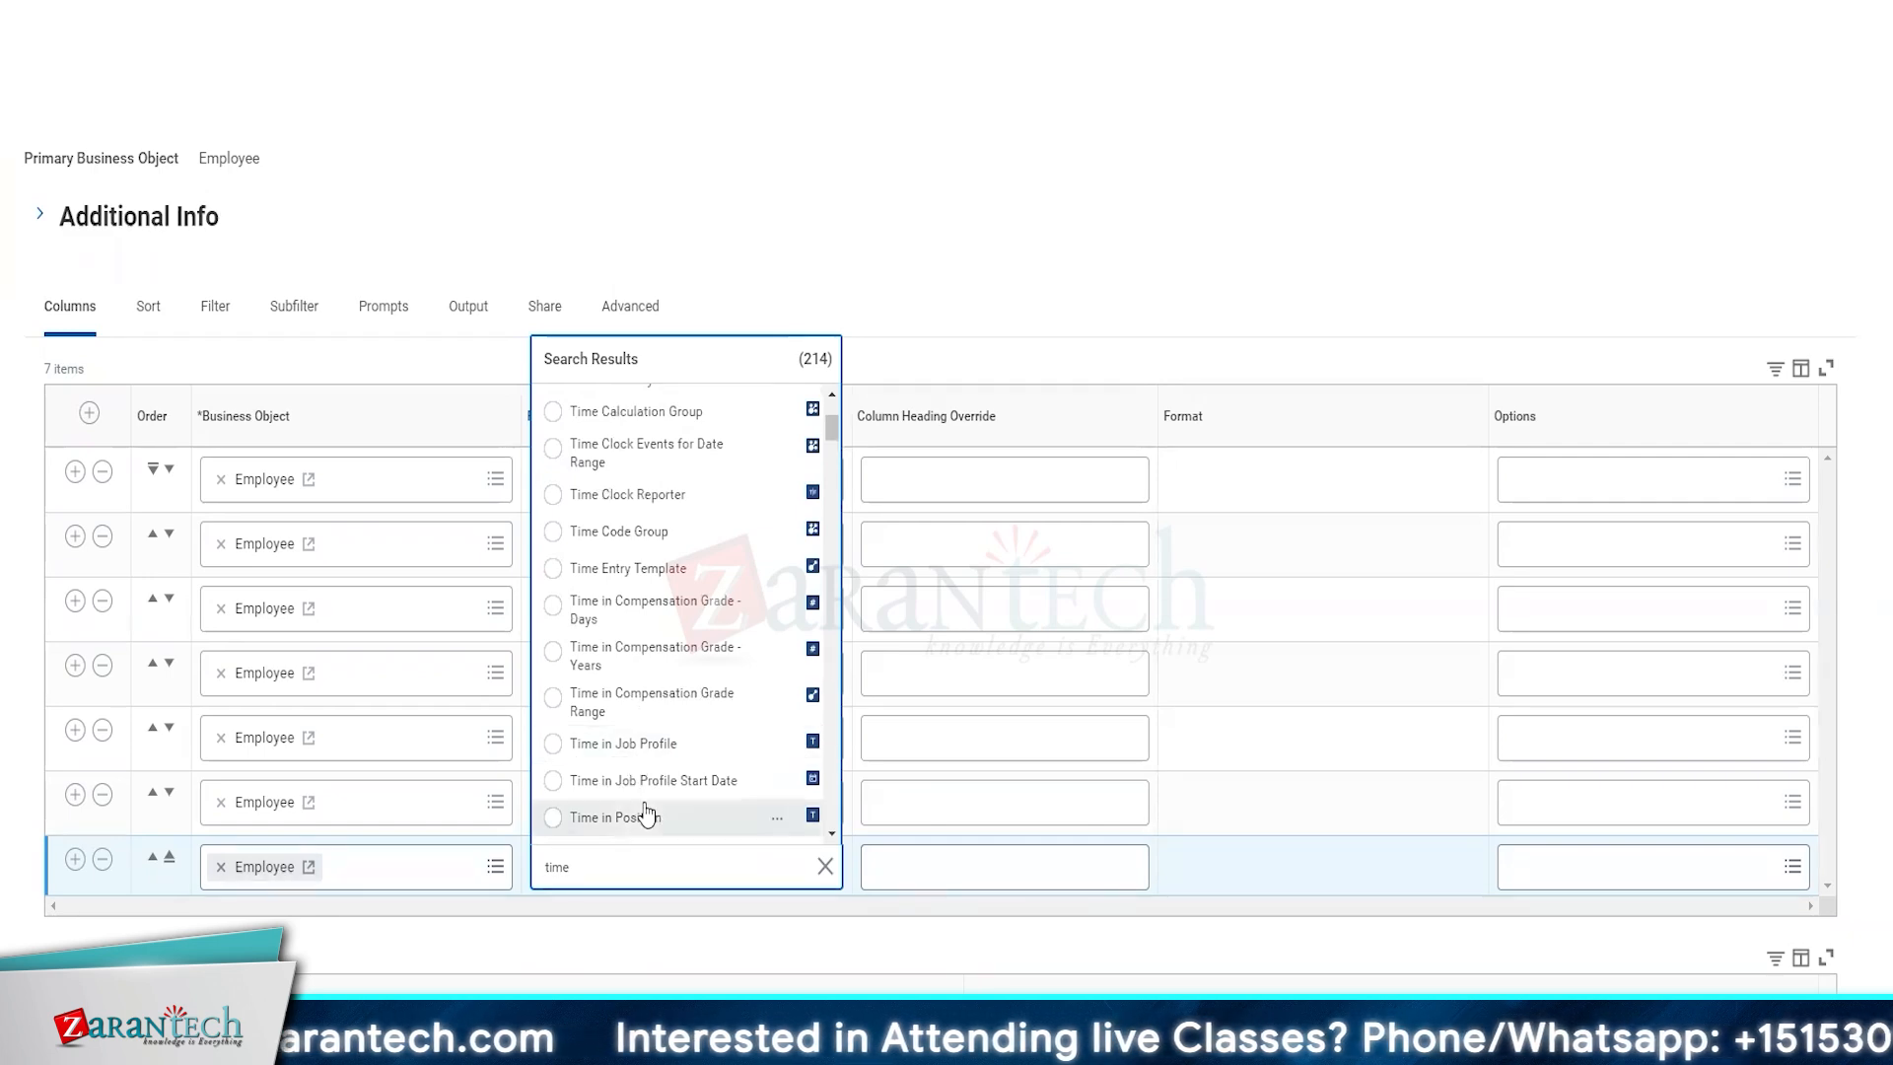
{"action": "scroll", "coordinate": [646, 816], "scroll_direction": "down", "scroll_amount": 2}
{"action": "left_click", "coordinate": [654, 704]}
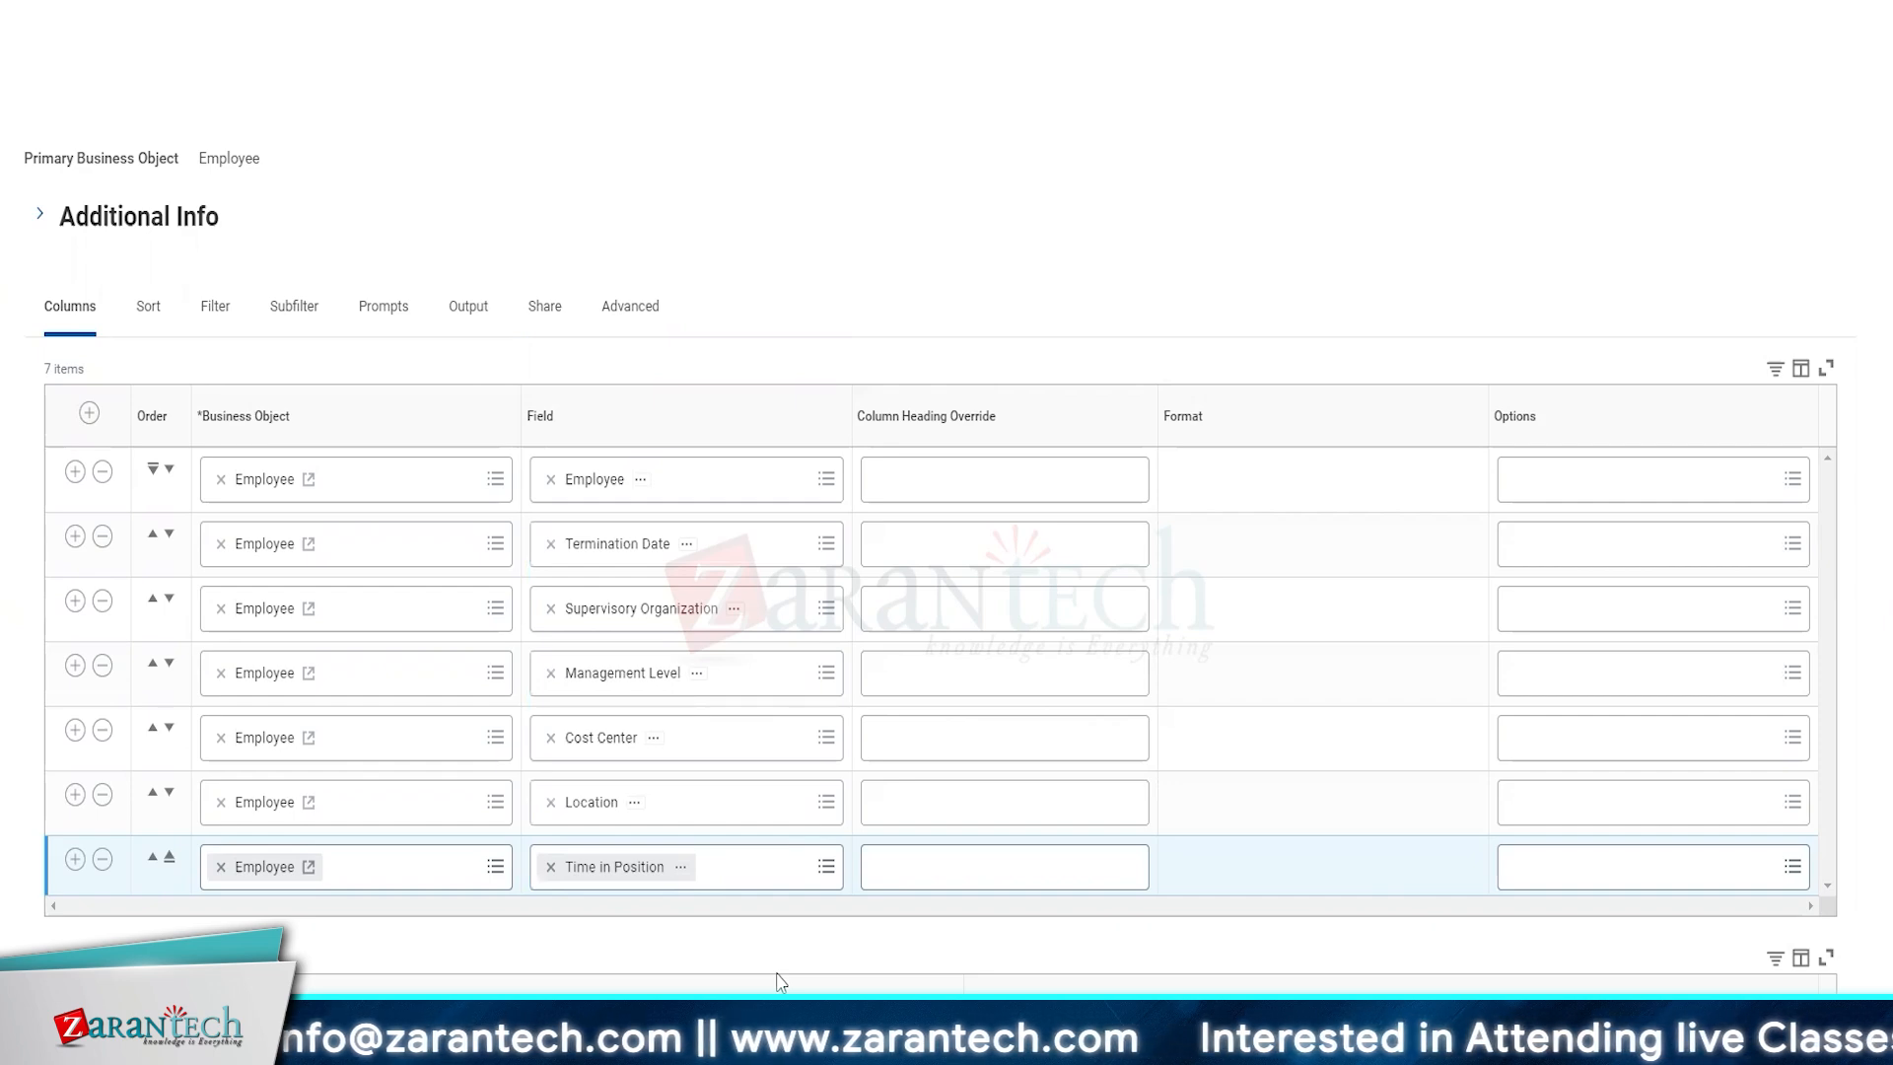
- Add an instance filter condition on the report field Location with the operator "in the selection list"
{"action": "left_click", "coordinate": [215, 306]}
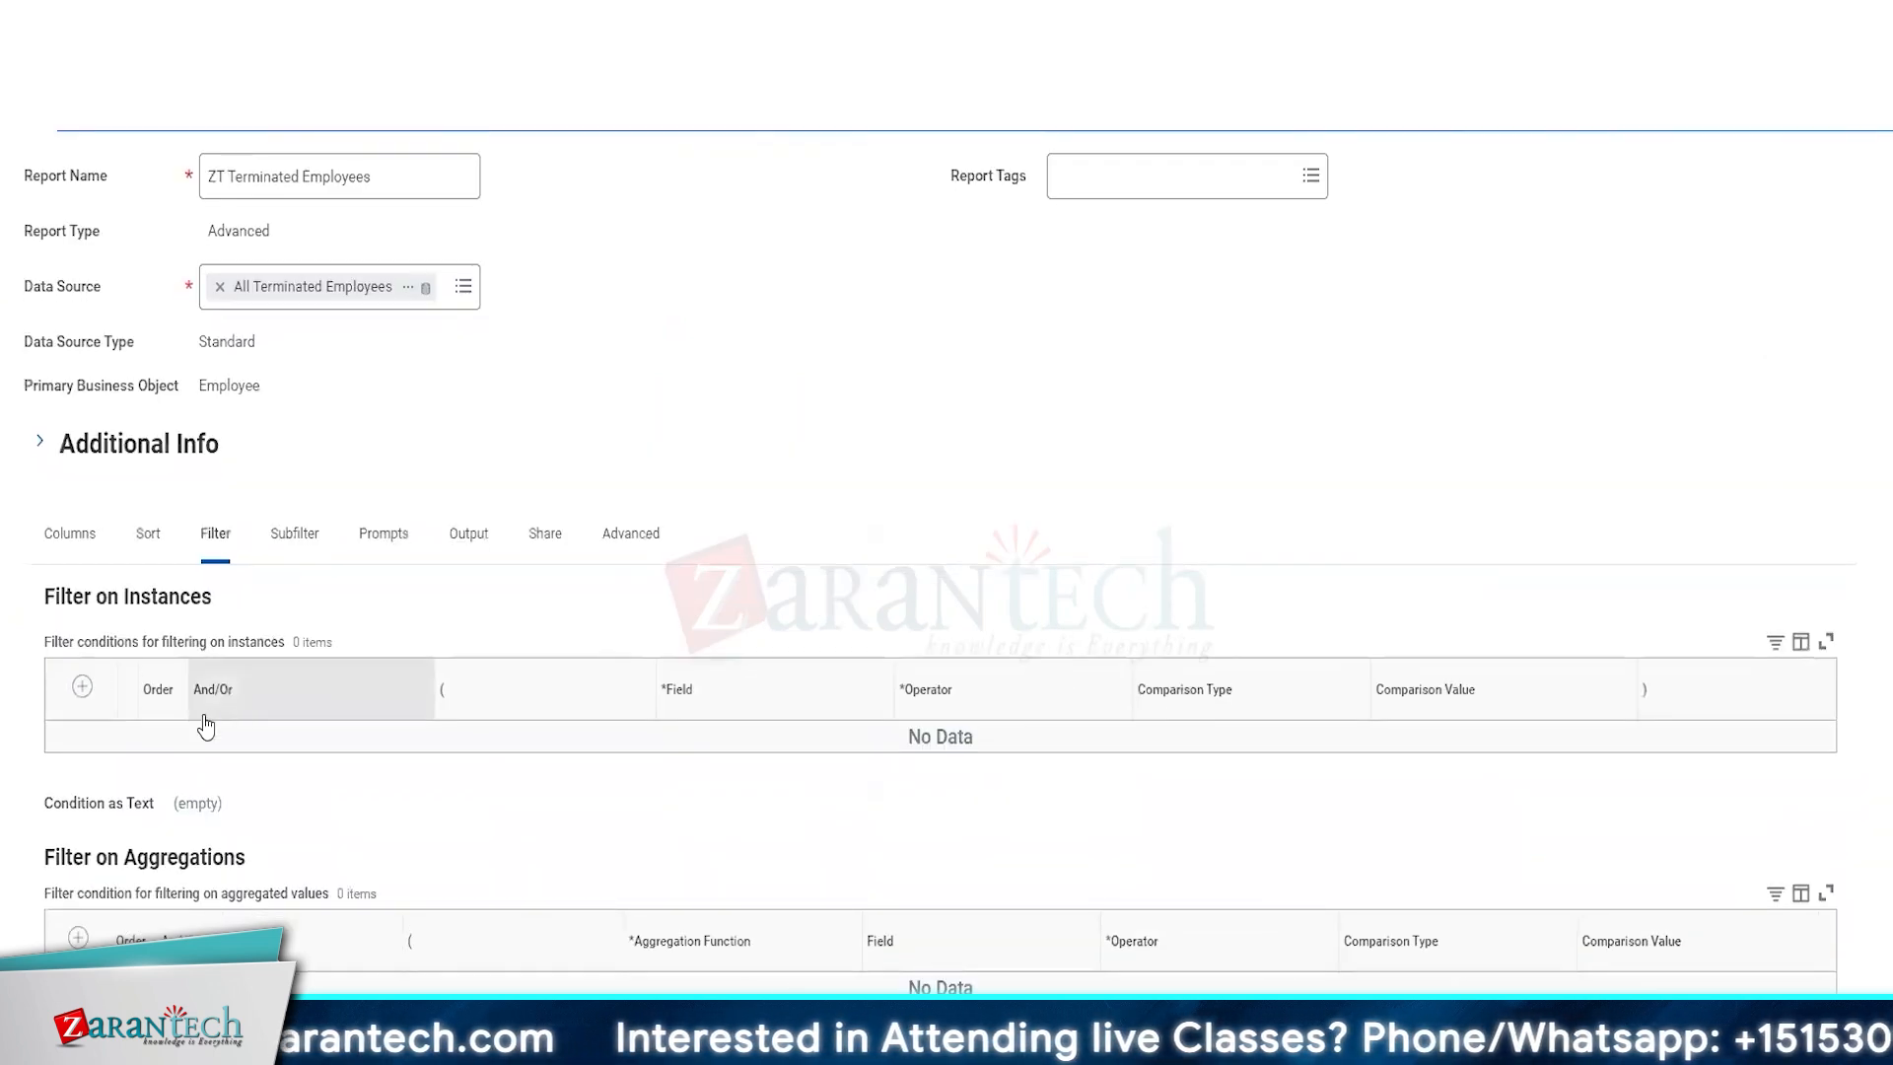
{"action": "left_click", "coordinate": [82, 686]}
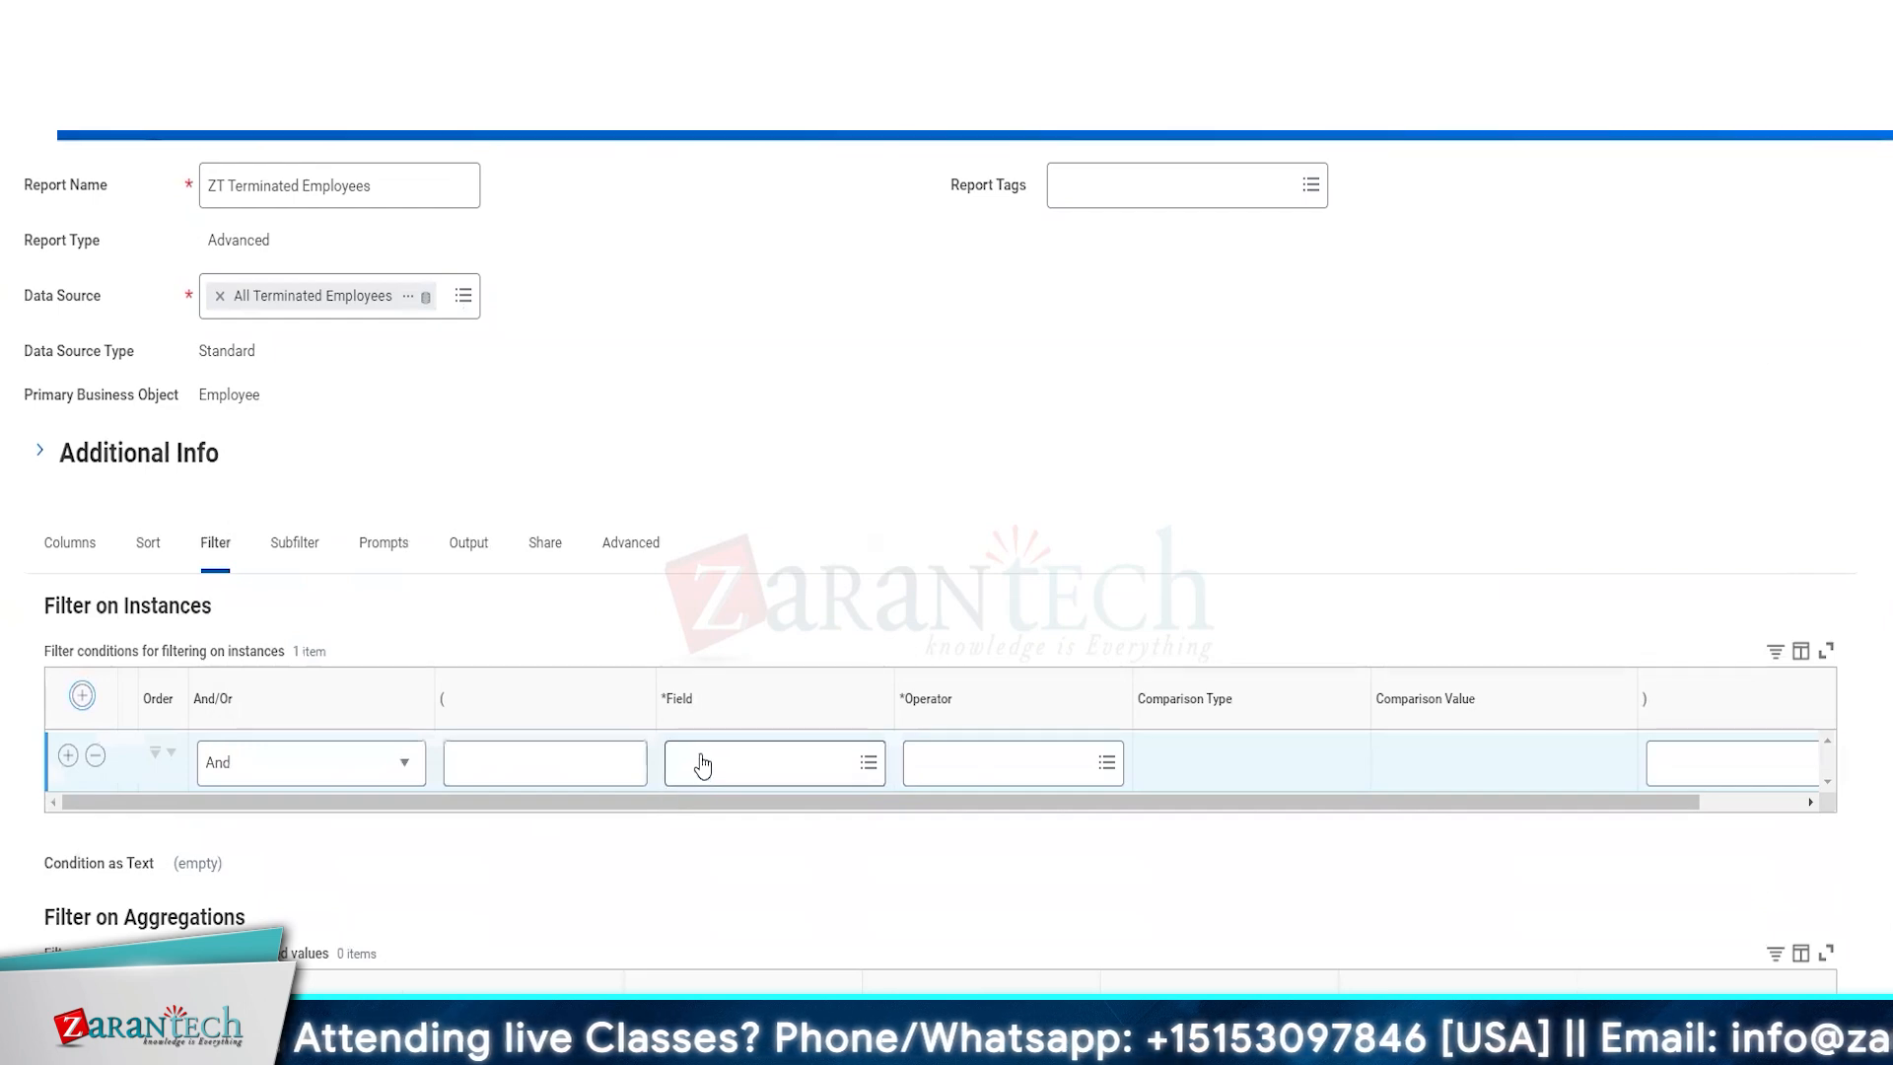
{"action": "left_click", "coordinate": [701, 762]}
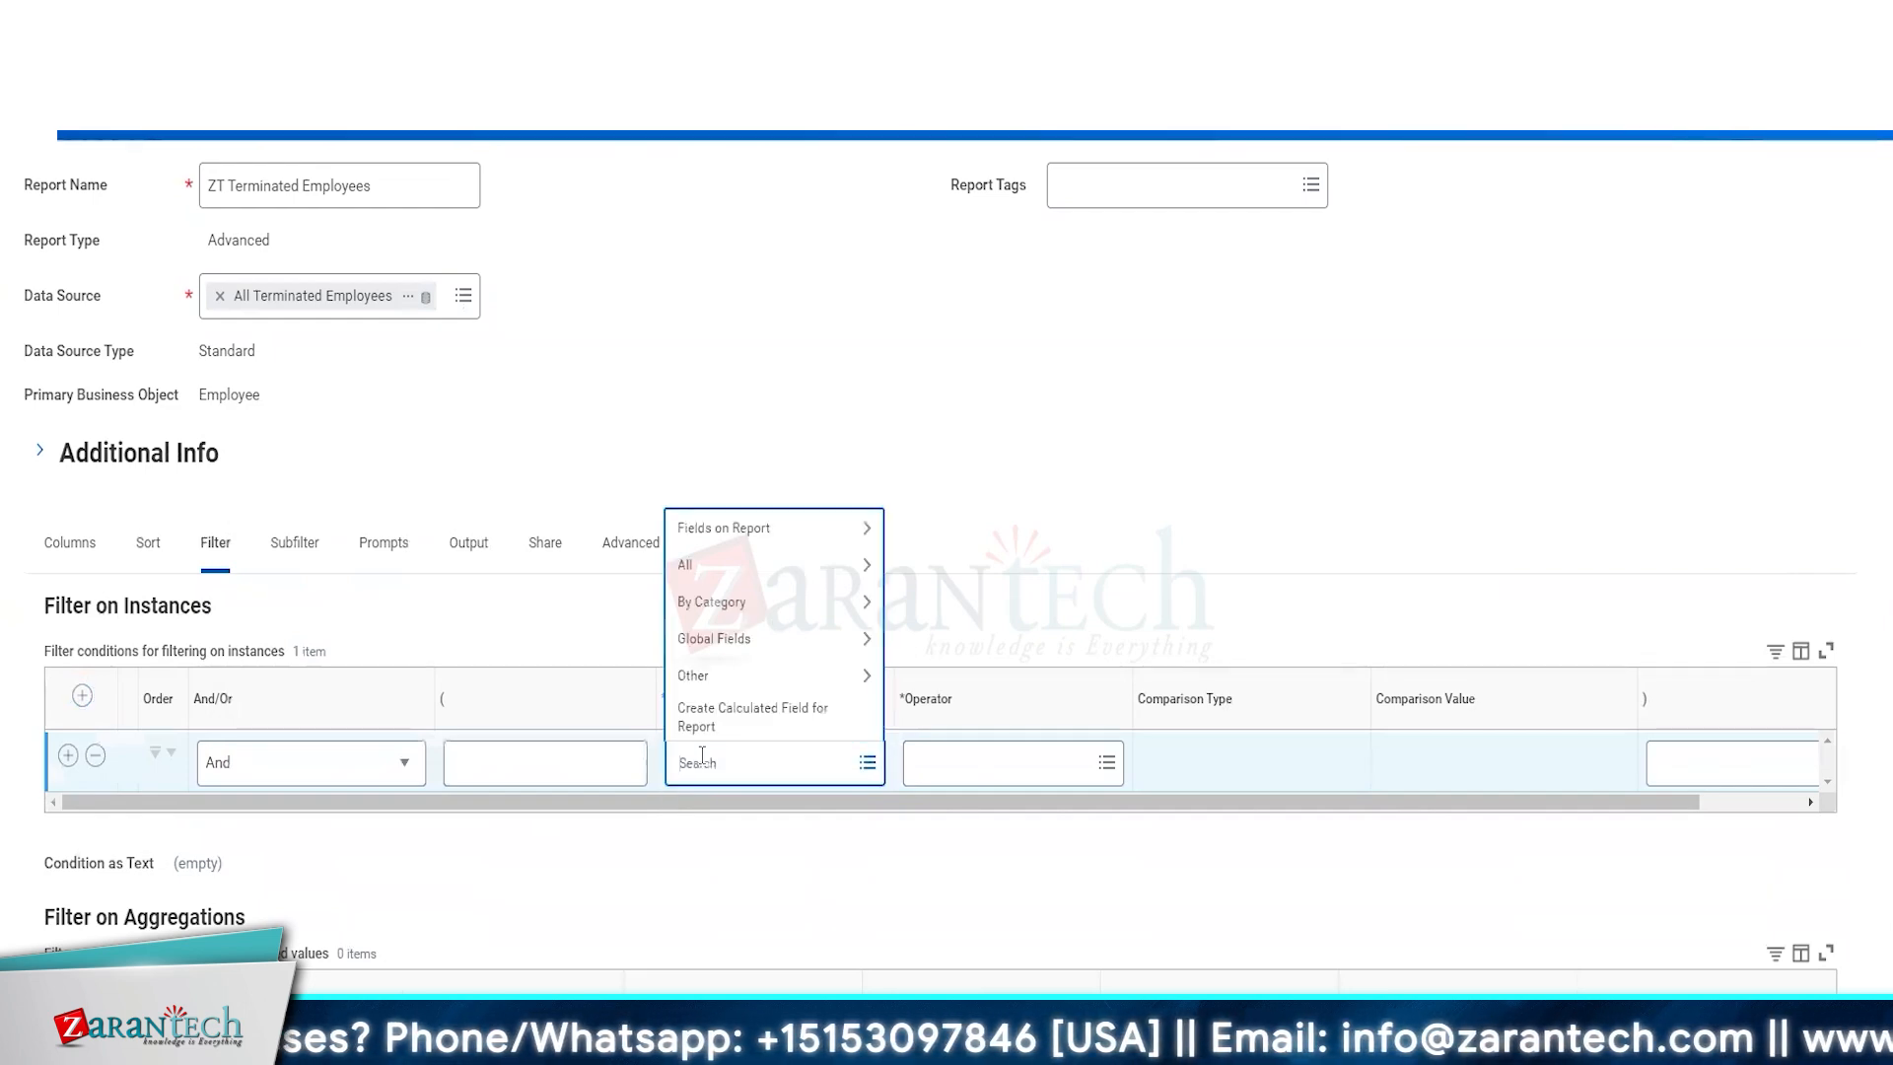
{"action": "left_click", "coordinate": [743, 530]}
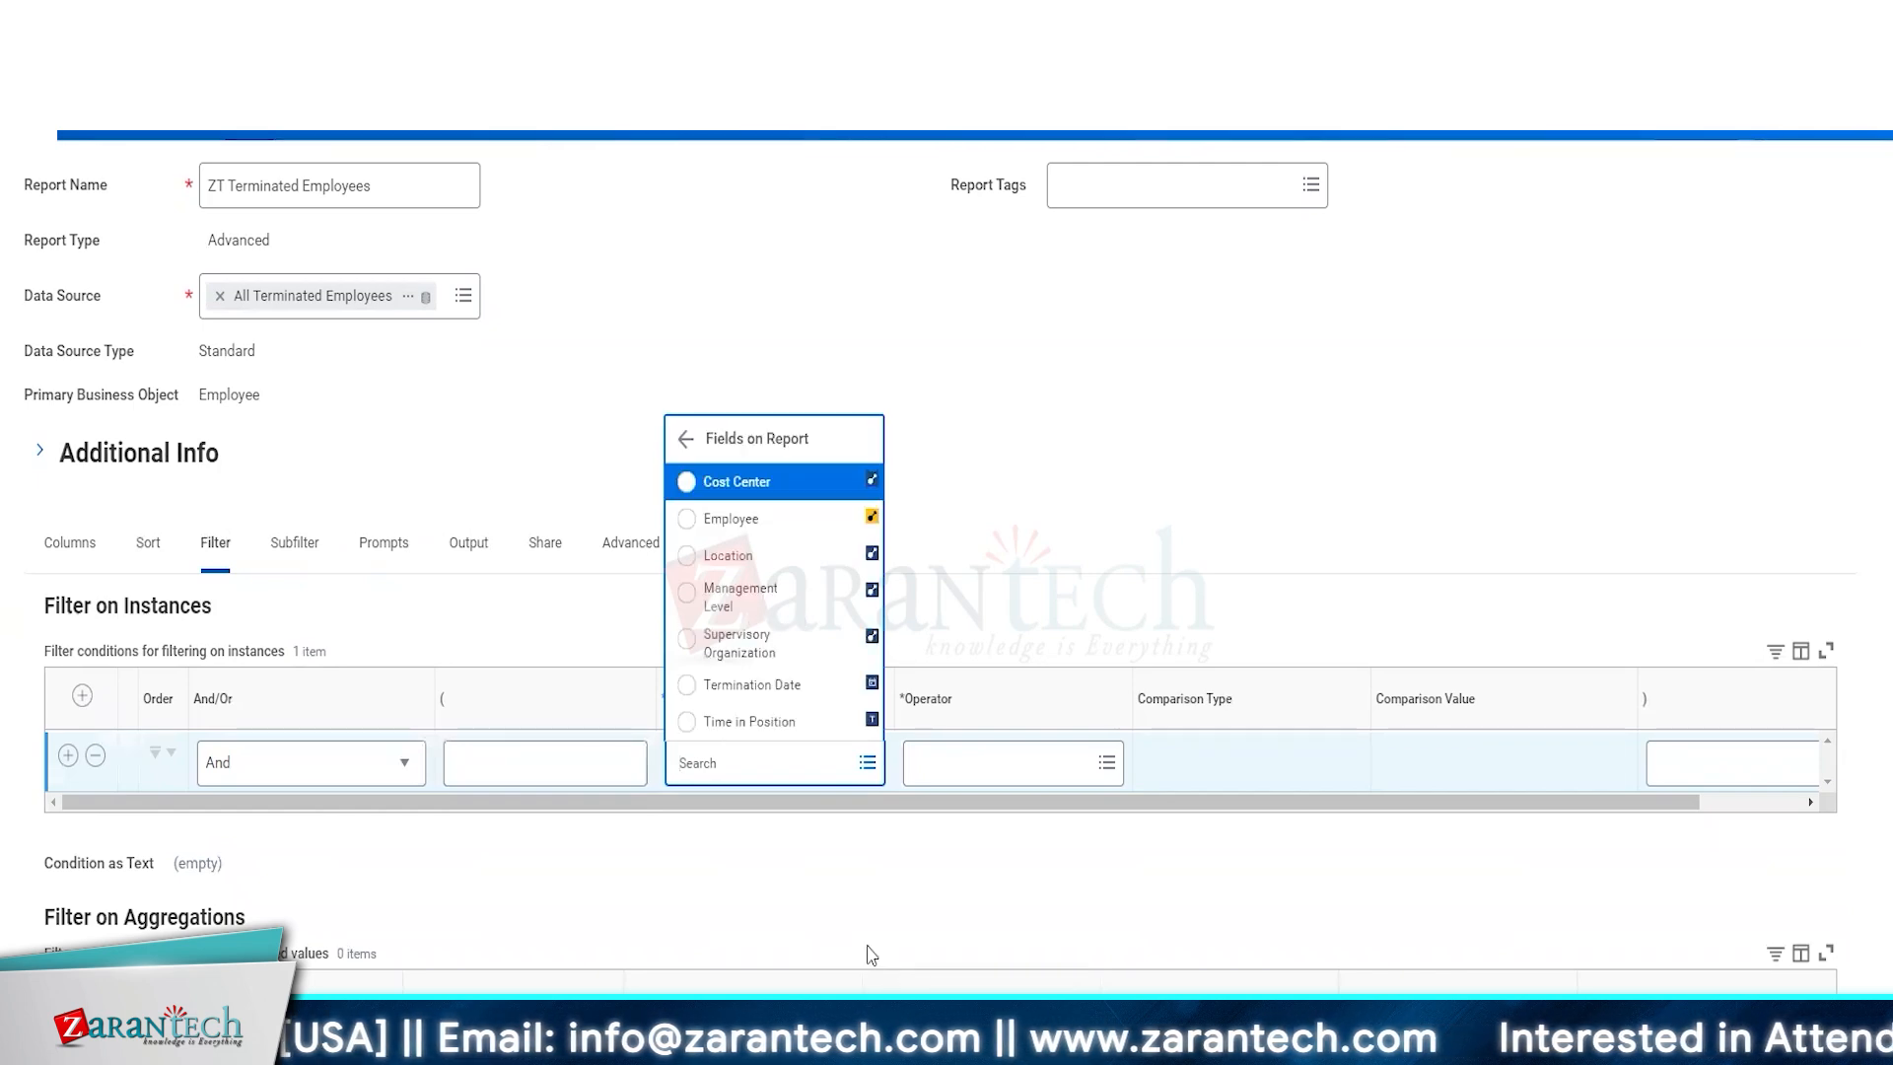
{"action": "left_click", "coordinate": [757, 554]}
{"action": "left_click", "coordinate": [1013, 762]}
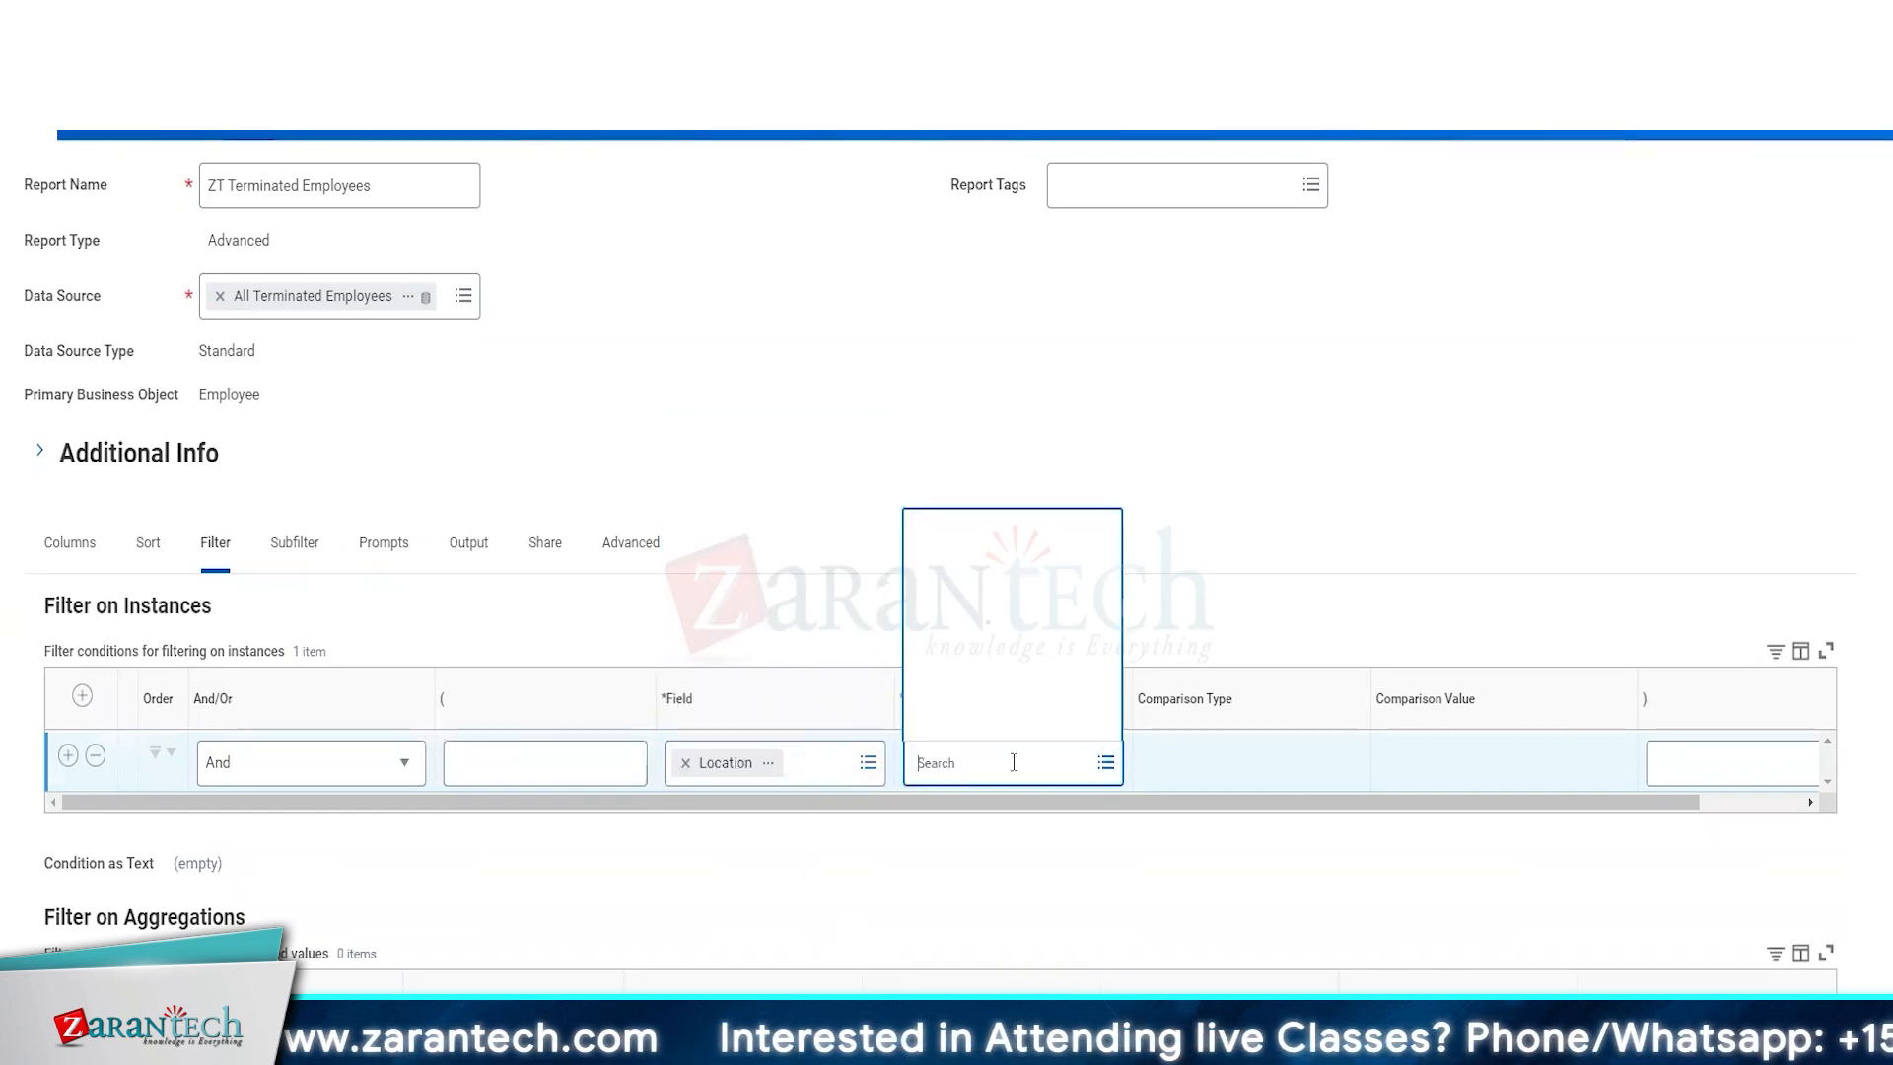
{"action": "left_click", "coordinate": [1010, 682]}
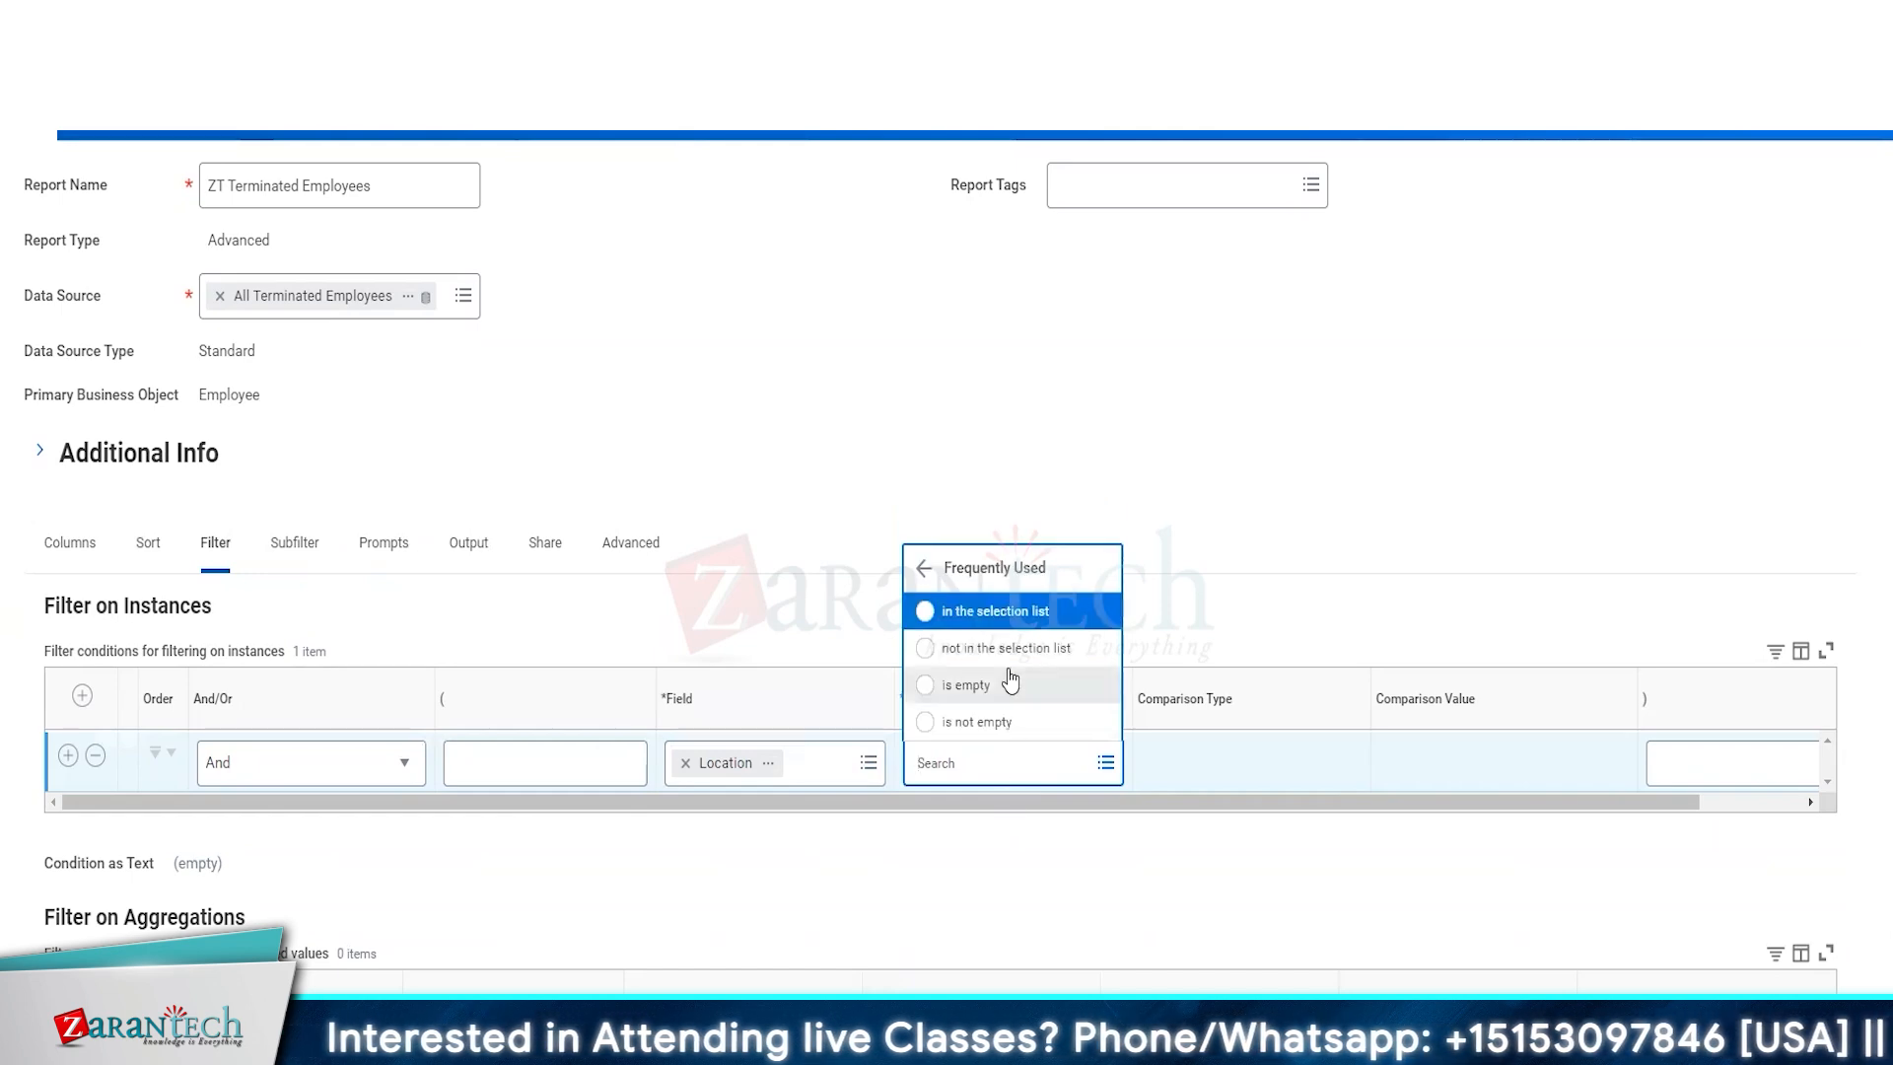
{"action": "left_click", "coordinate": [1014, 612]}
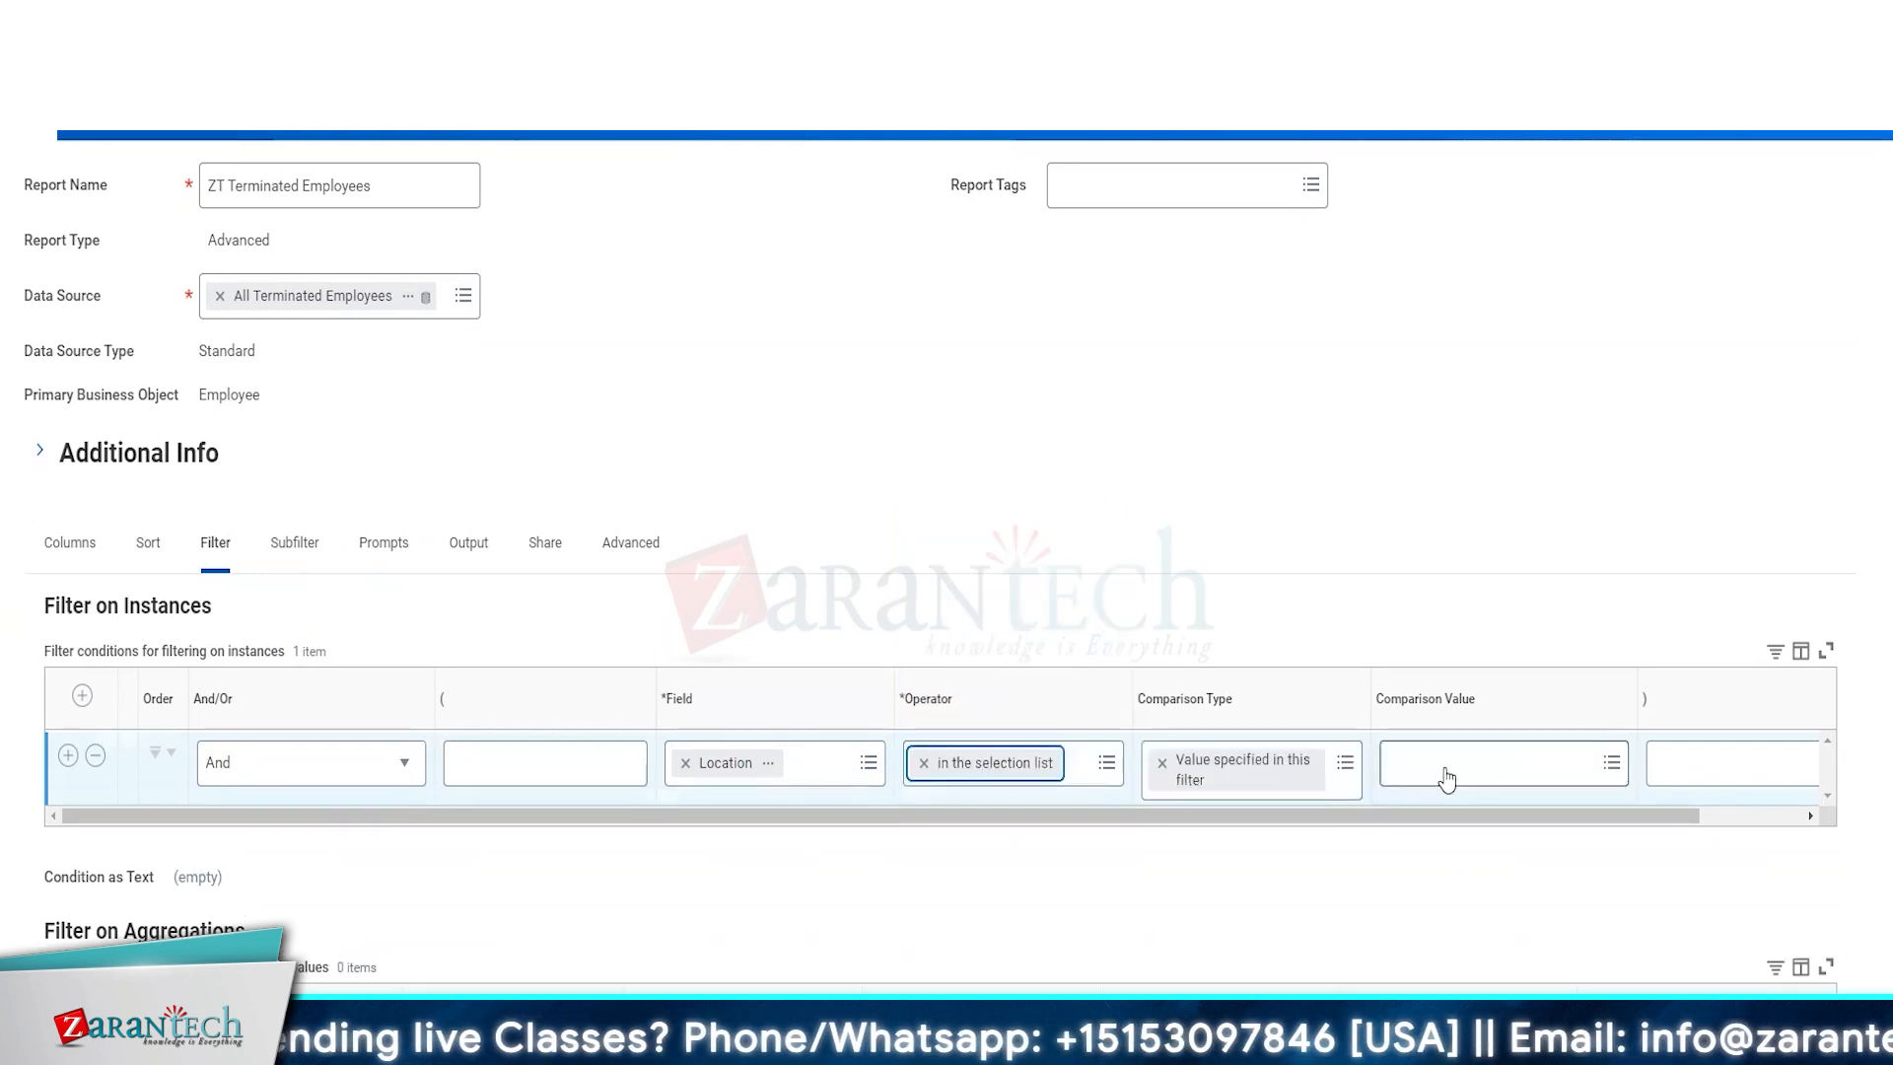
- Set the comparison type of the Location filter condition to "Prompt the user for the value"
{"action": "left_click", "coordinate": [1445, 779]}
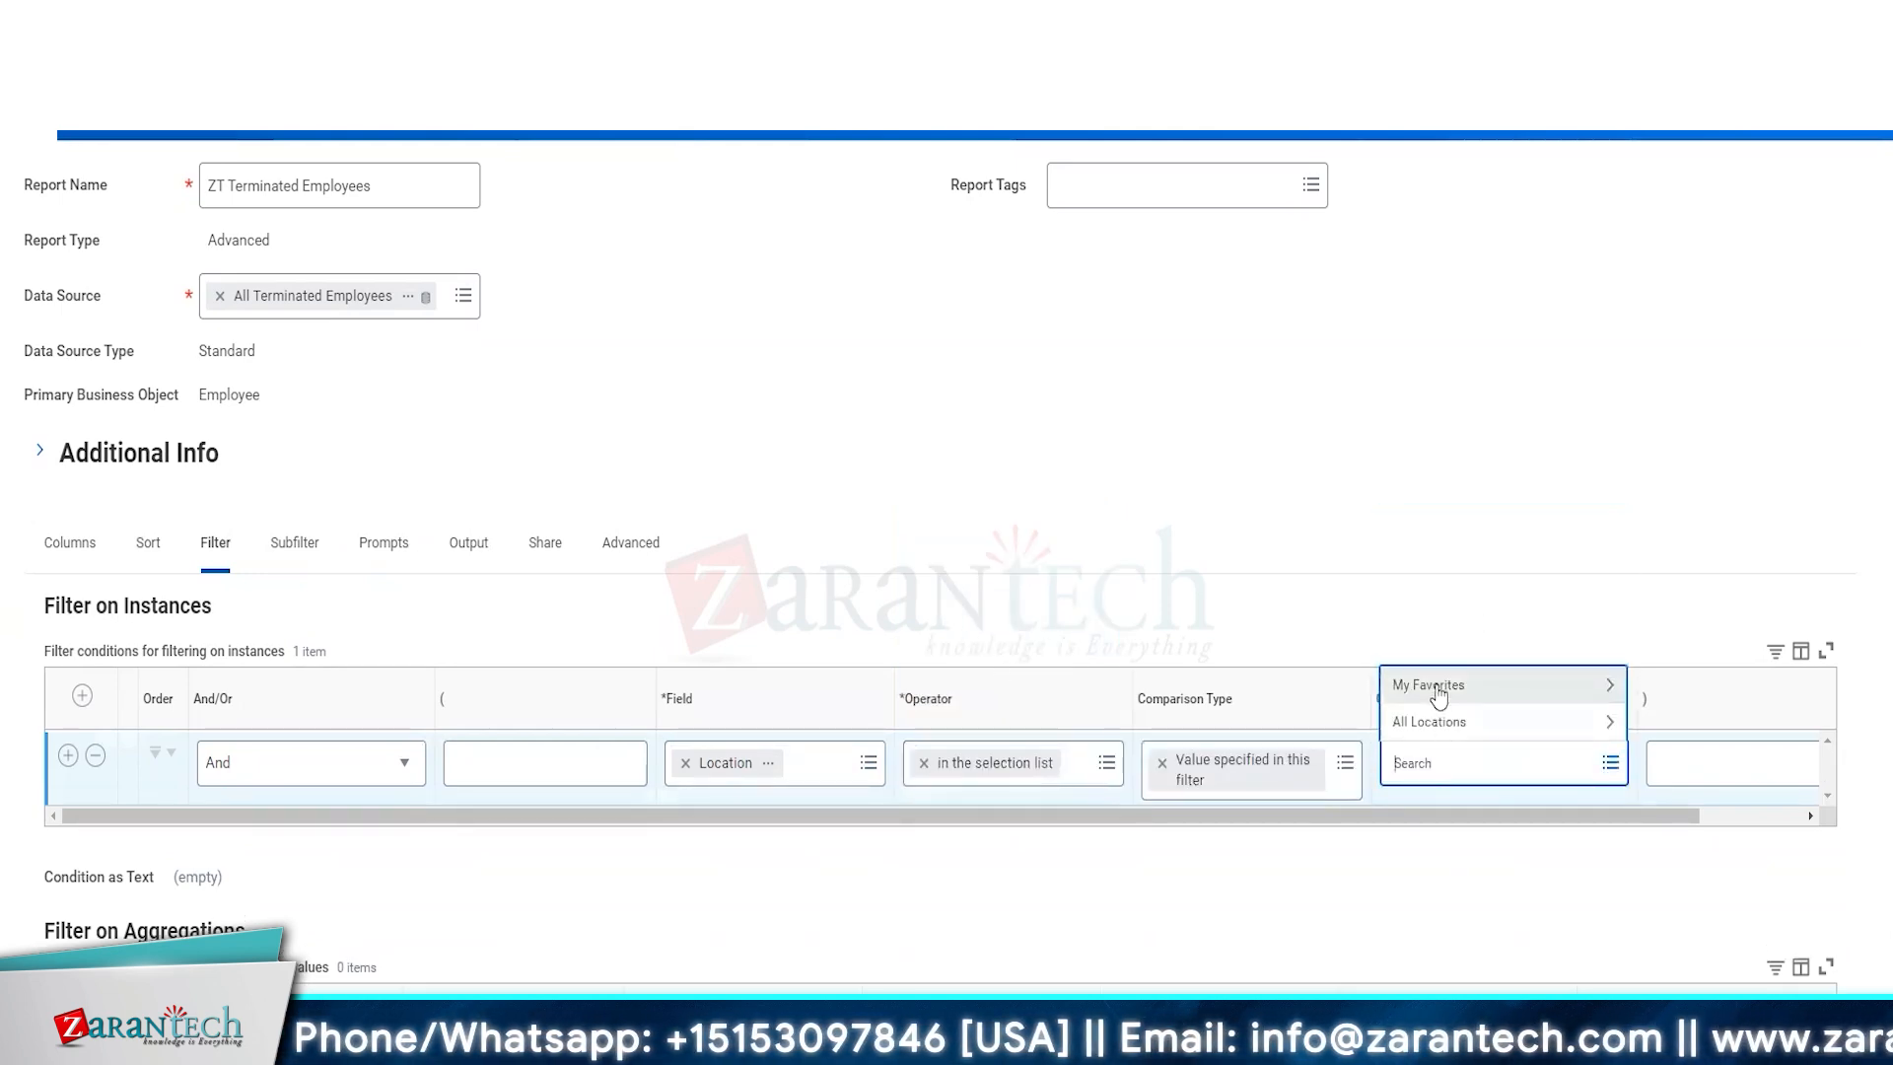
{"action": "left_click", "coordinate": [1309, 784]}
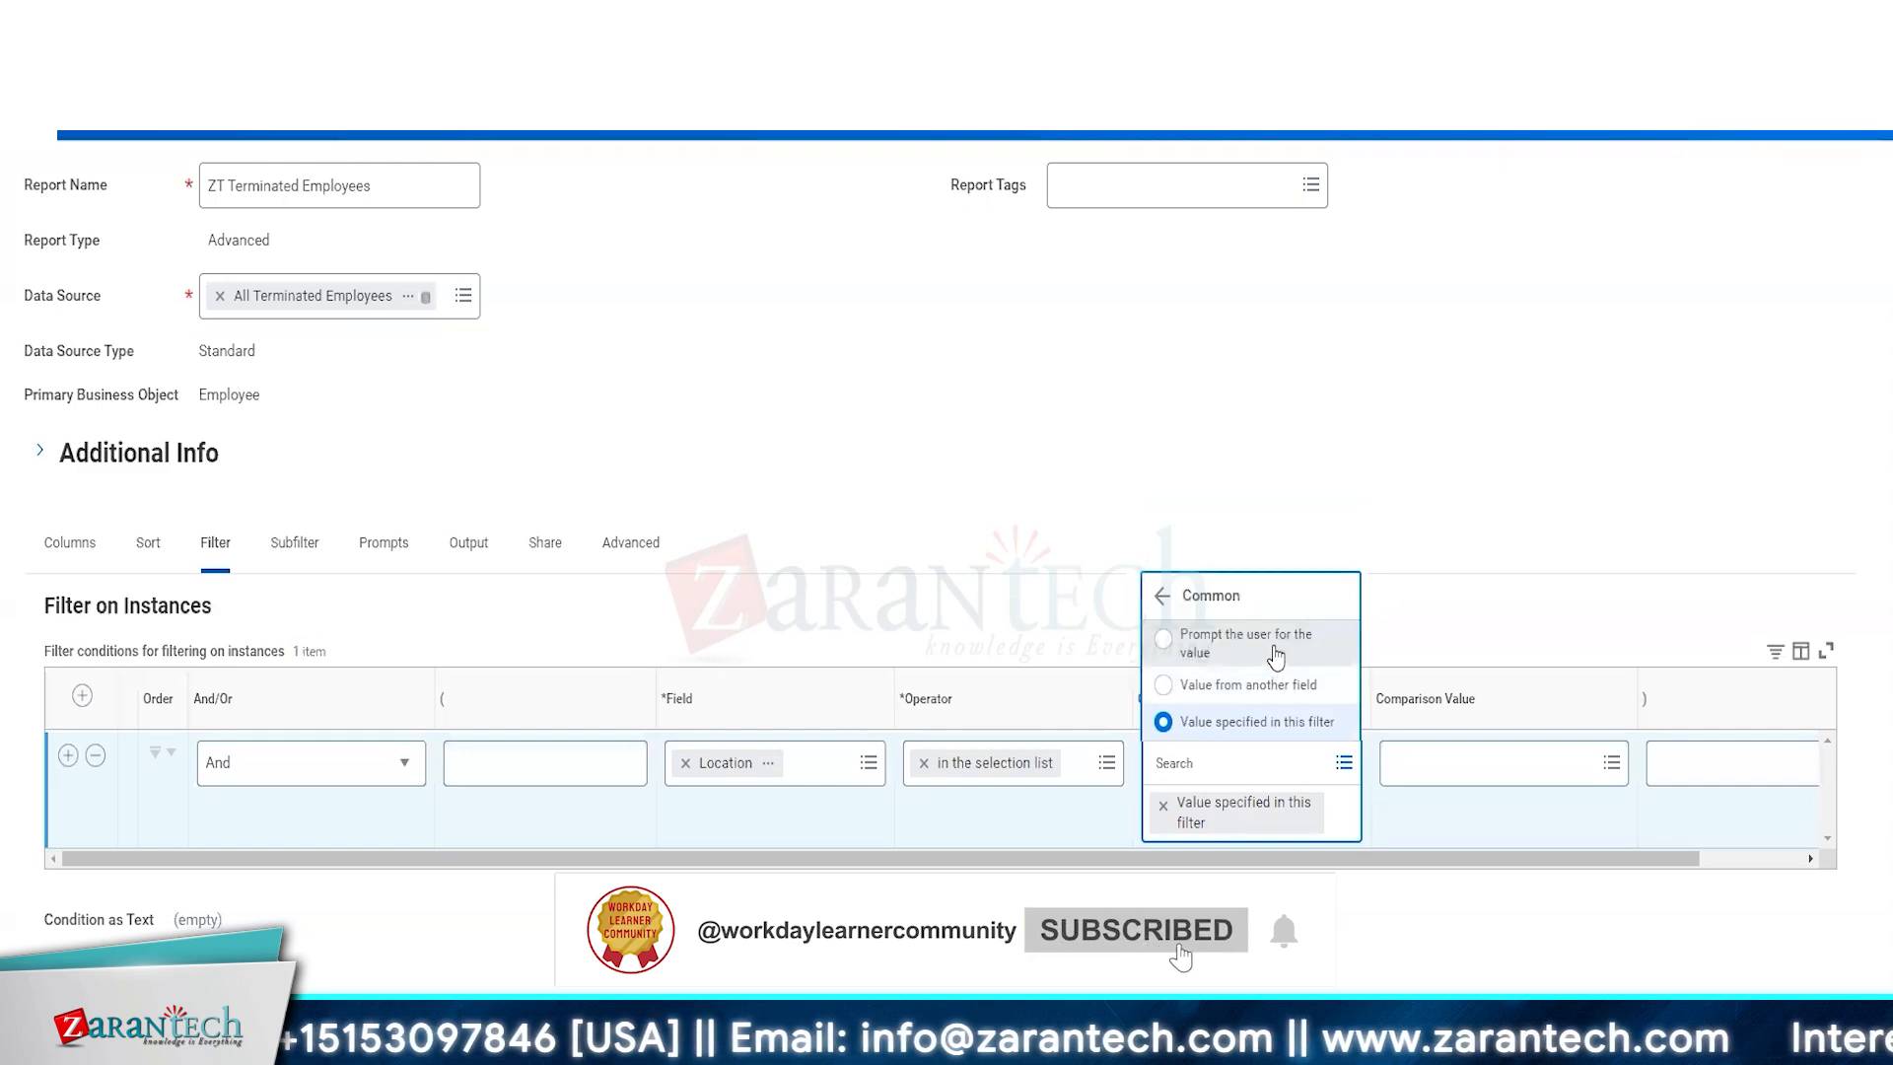
{"action": "left_click", "coordinate": [1276, 655]}
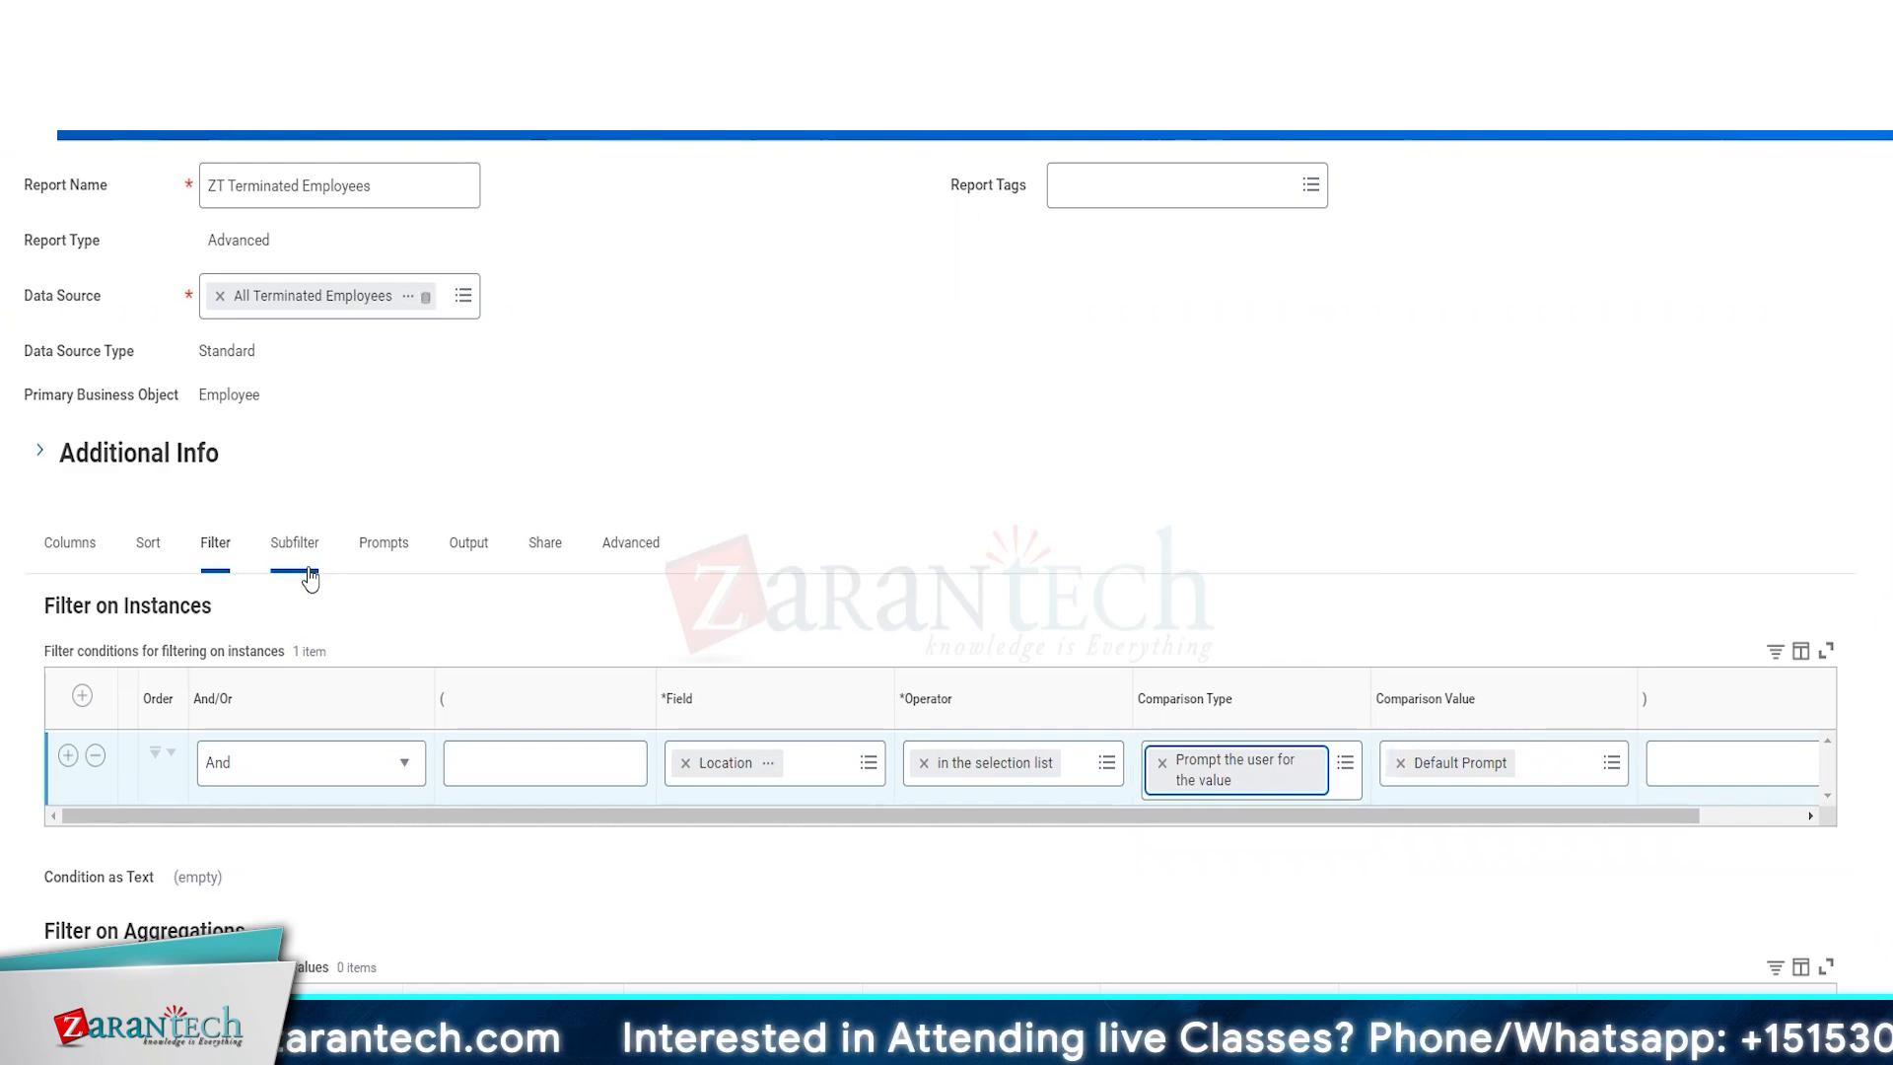
- Add a second instance filter condition below Location and open the choices for its field
{"action": "left_click", "coordinate": [70, 763]}
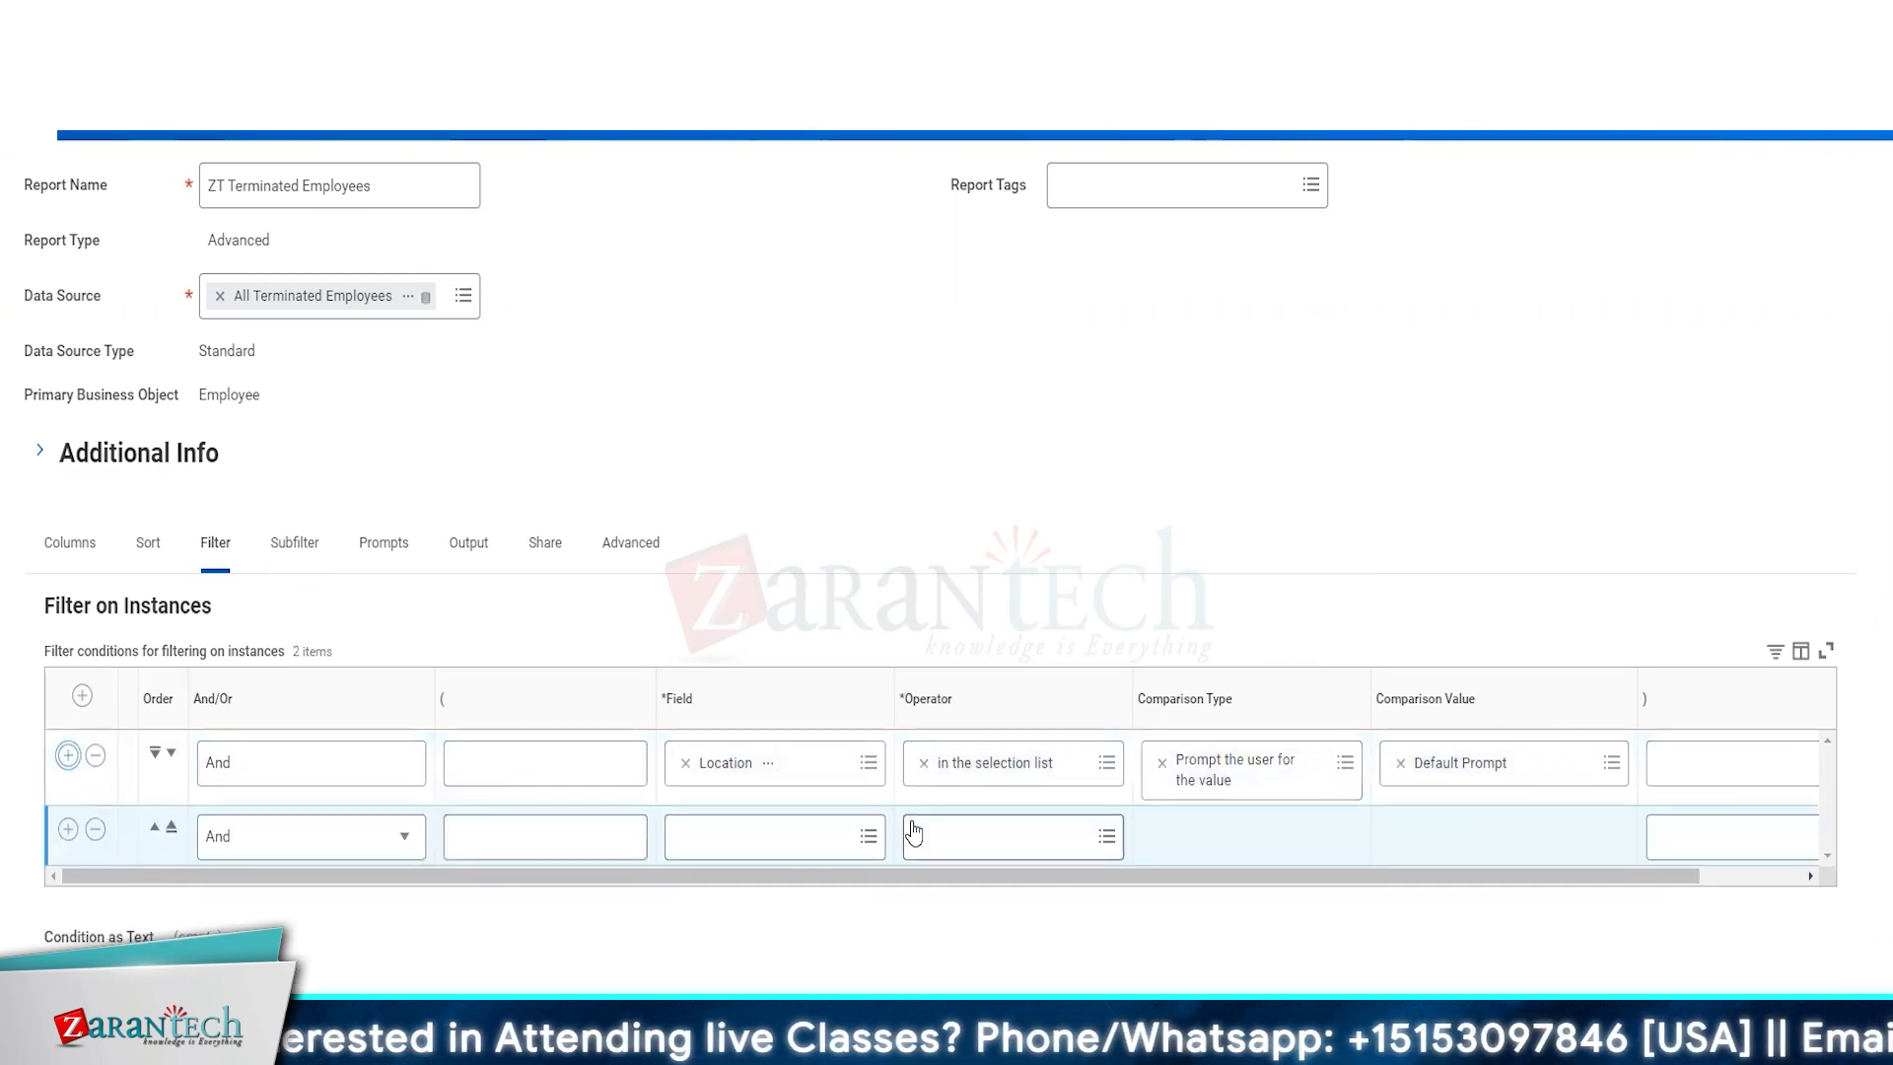
{"action": "left_click", "coordinate": [868, 836]}
{"action": "left_click", "coordinate": [786, 607]}
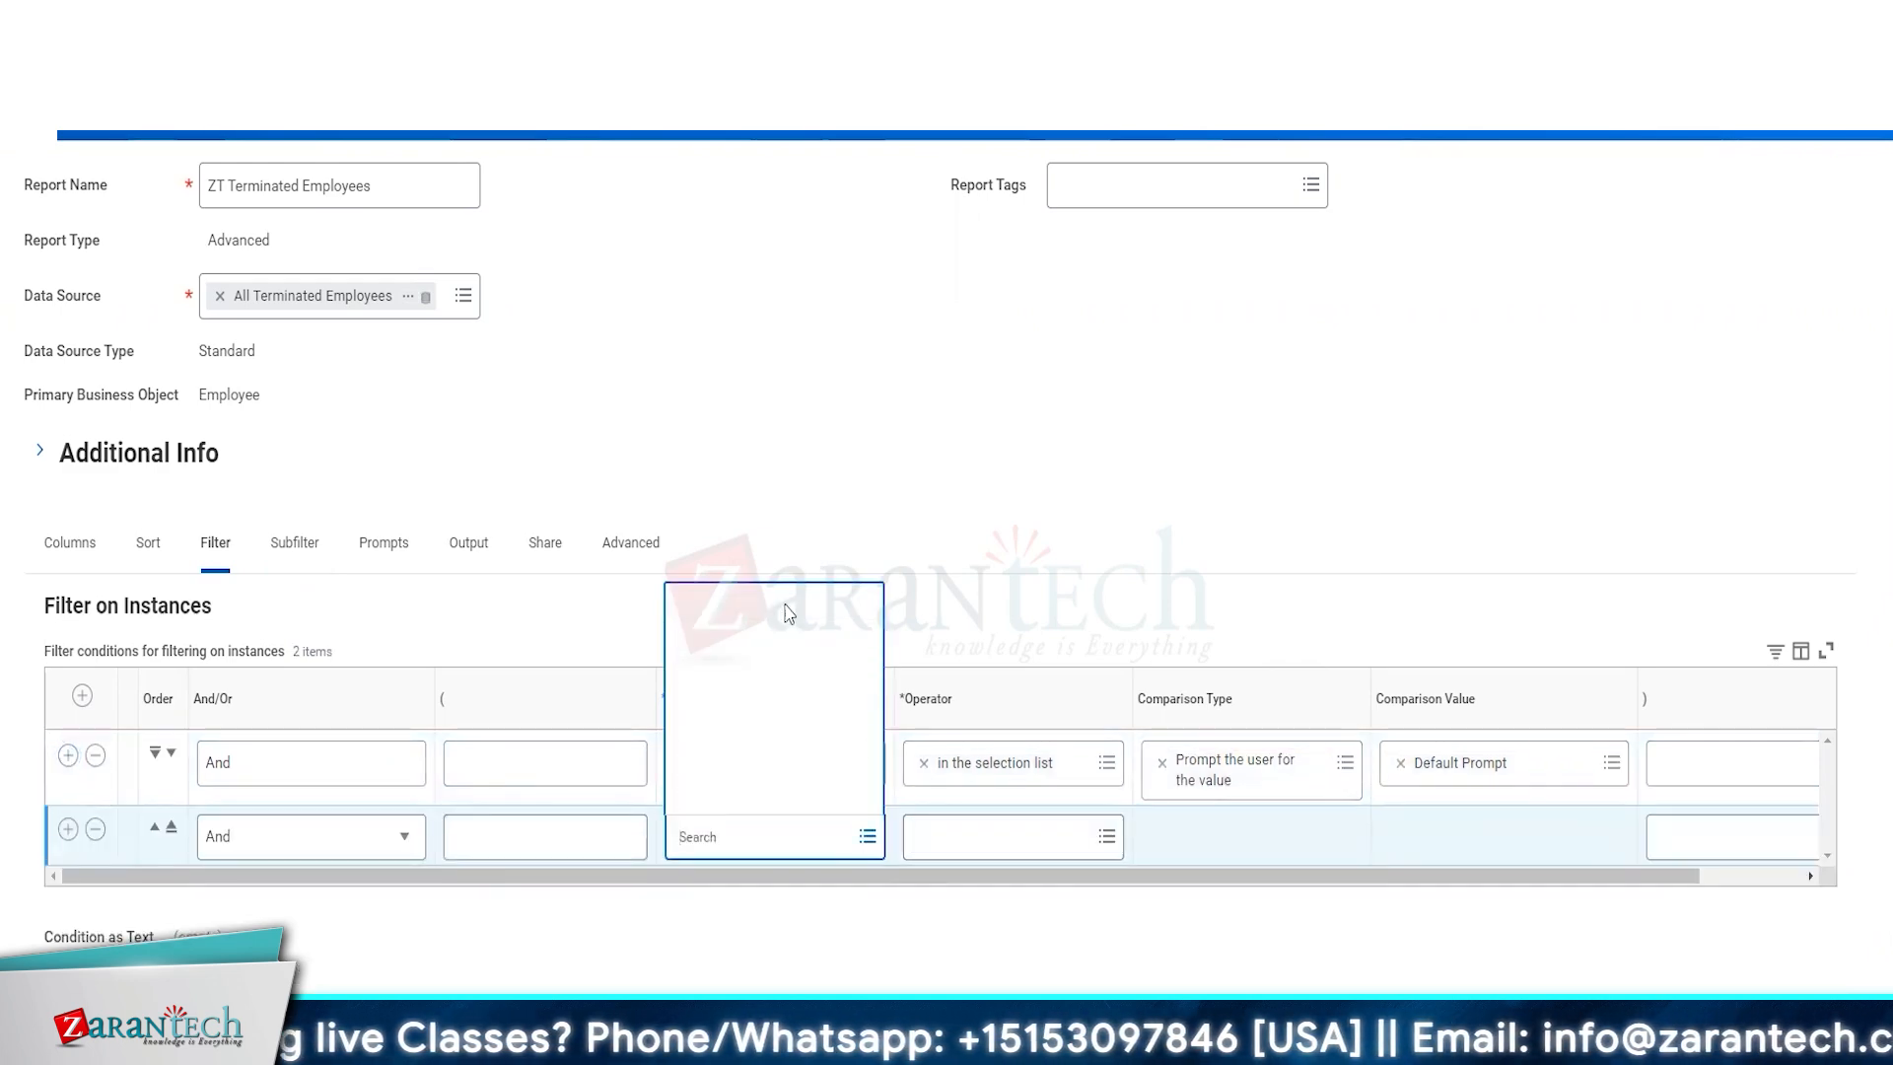
- Insert a report column on the Employee business object below Management Level with the field Employee Type
{"action": "left_click", "coordinate": [65, 544]}
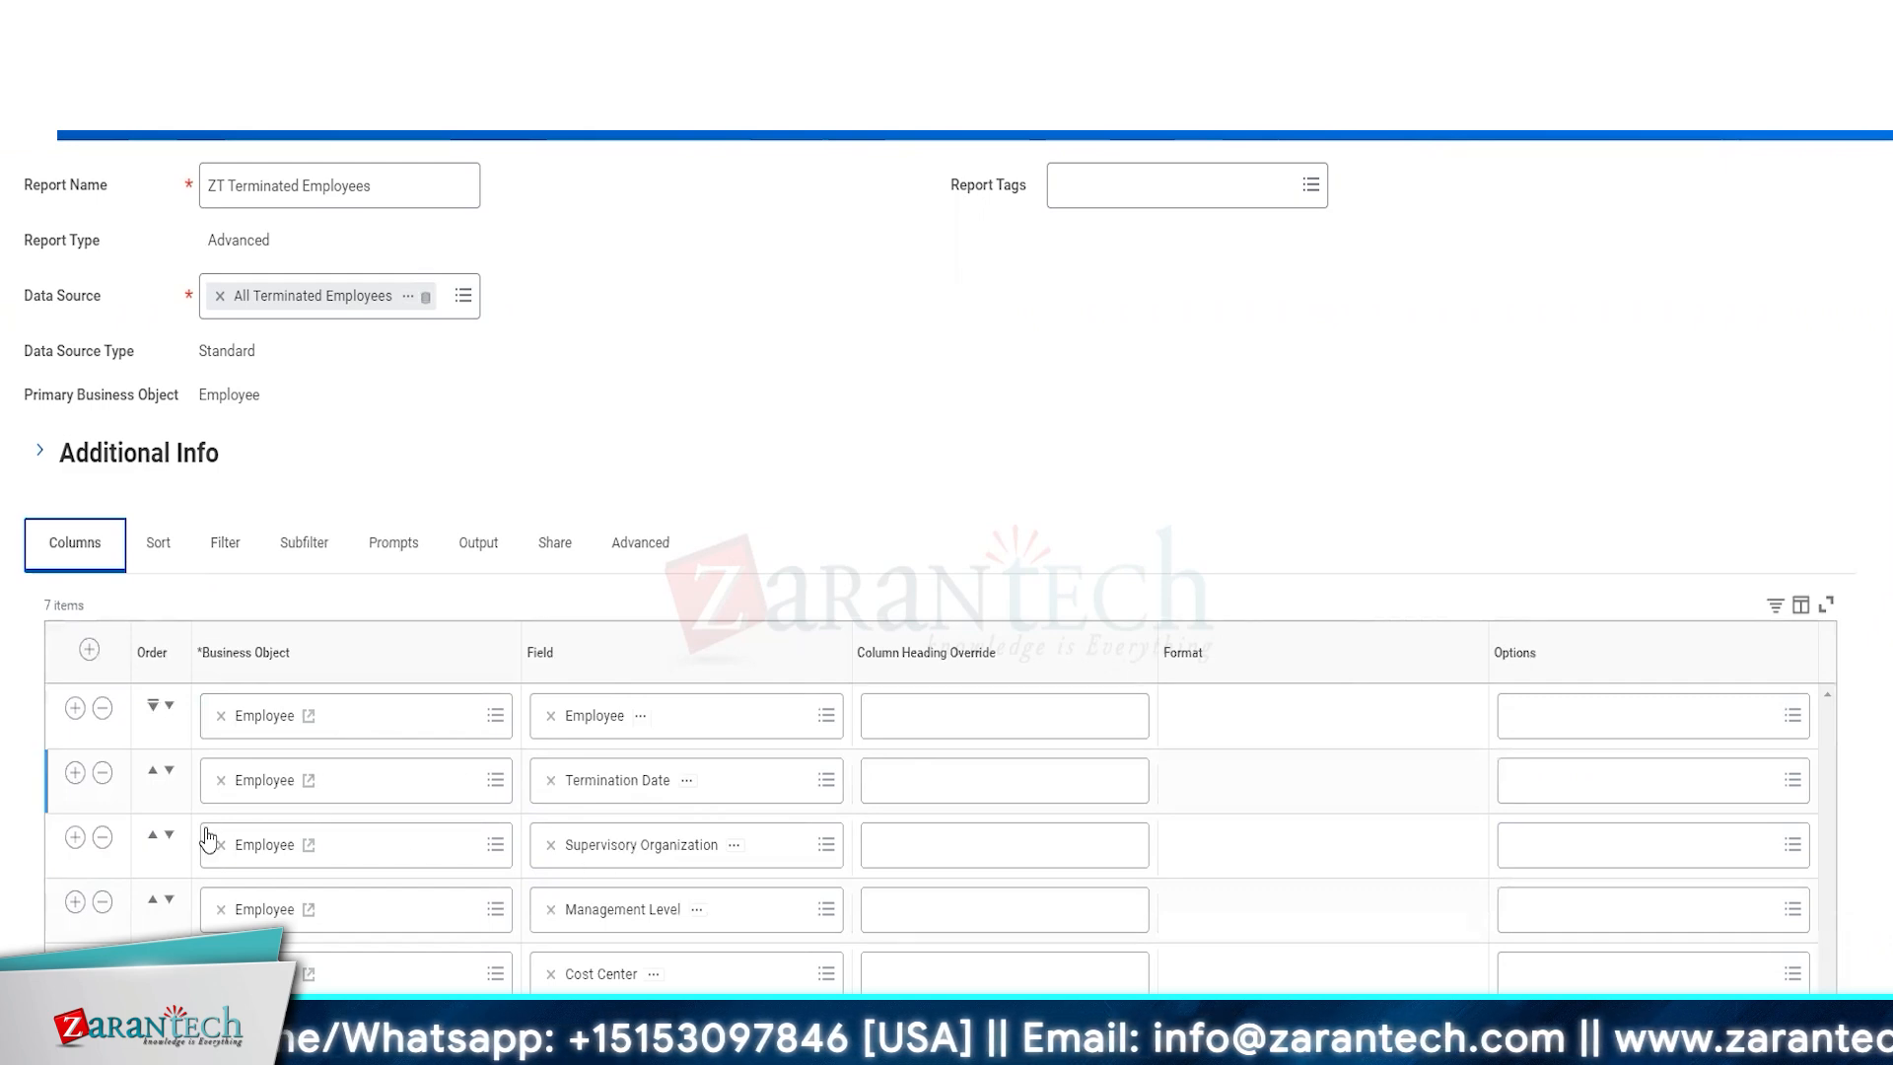
{"action": "left_click", "coordinate": [75, 903]}
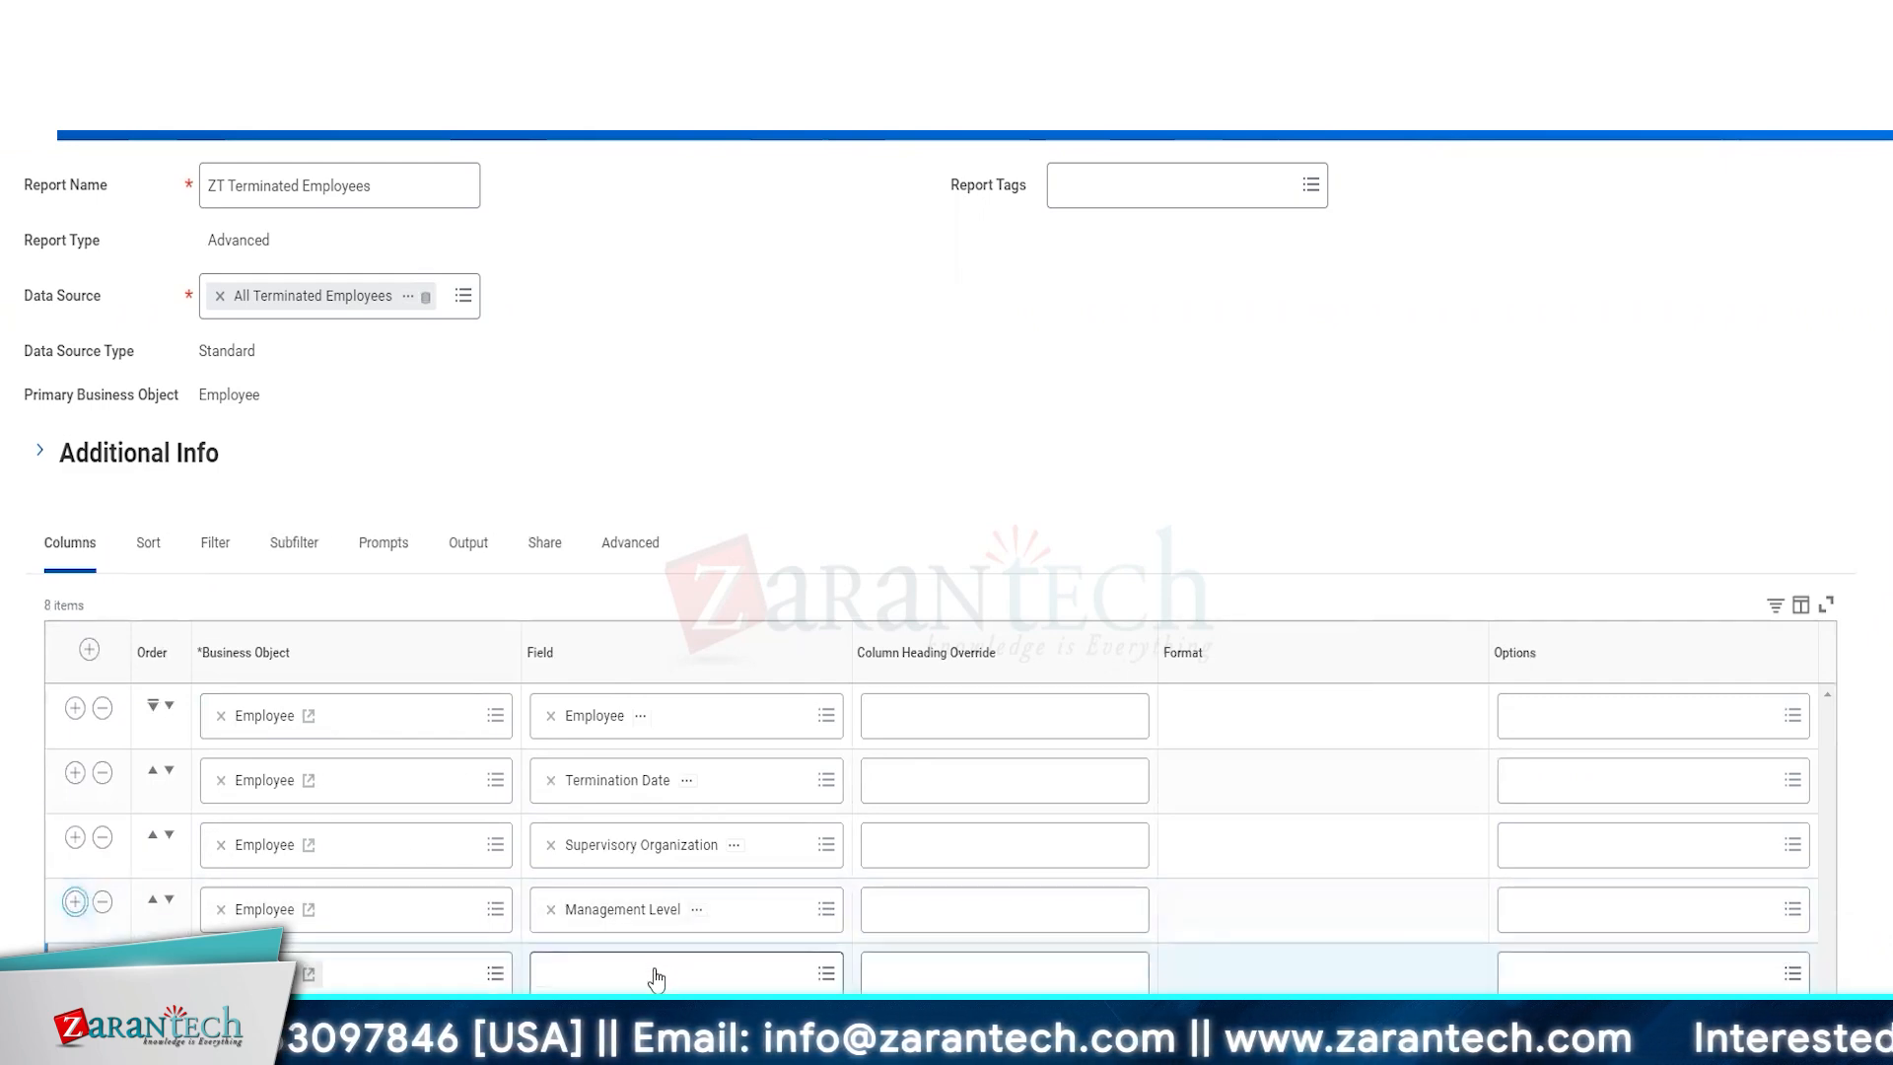
{"action": "left_click", "coordinate": [656, 972]}
{"action": "type", "text": "employee type"}
{"action": "key", "text": "Return"}
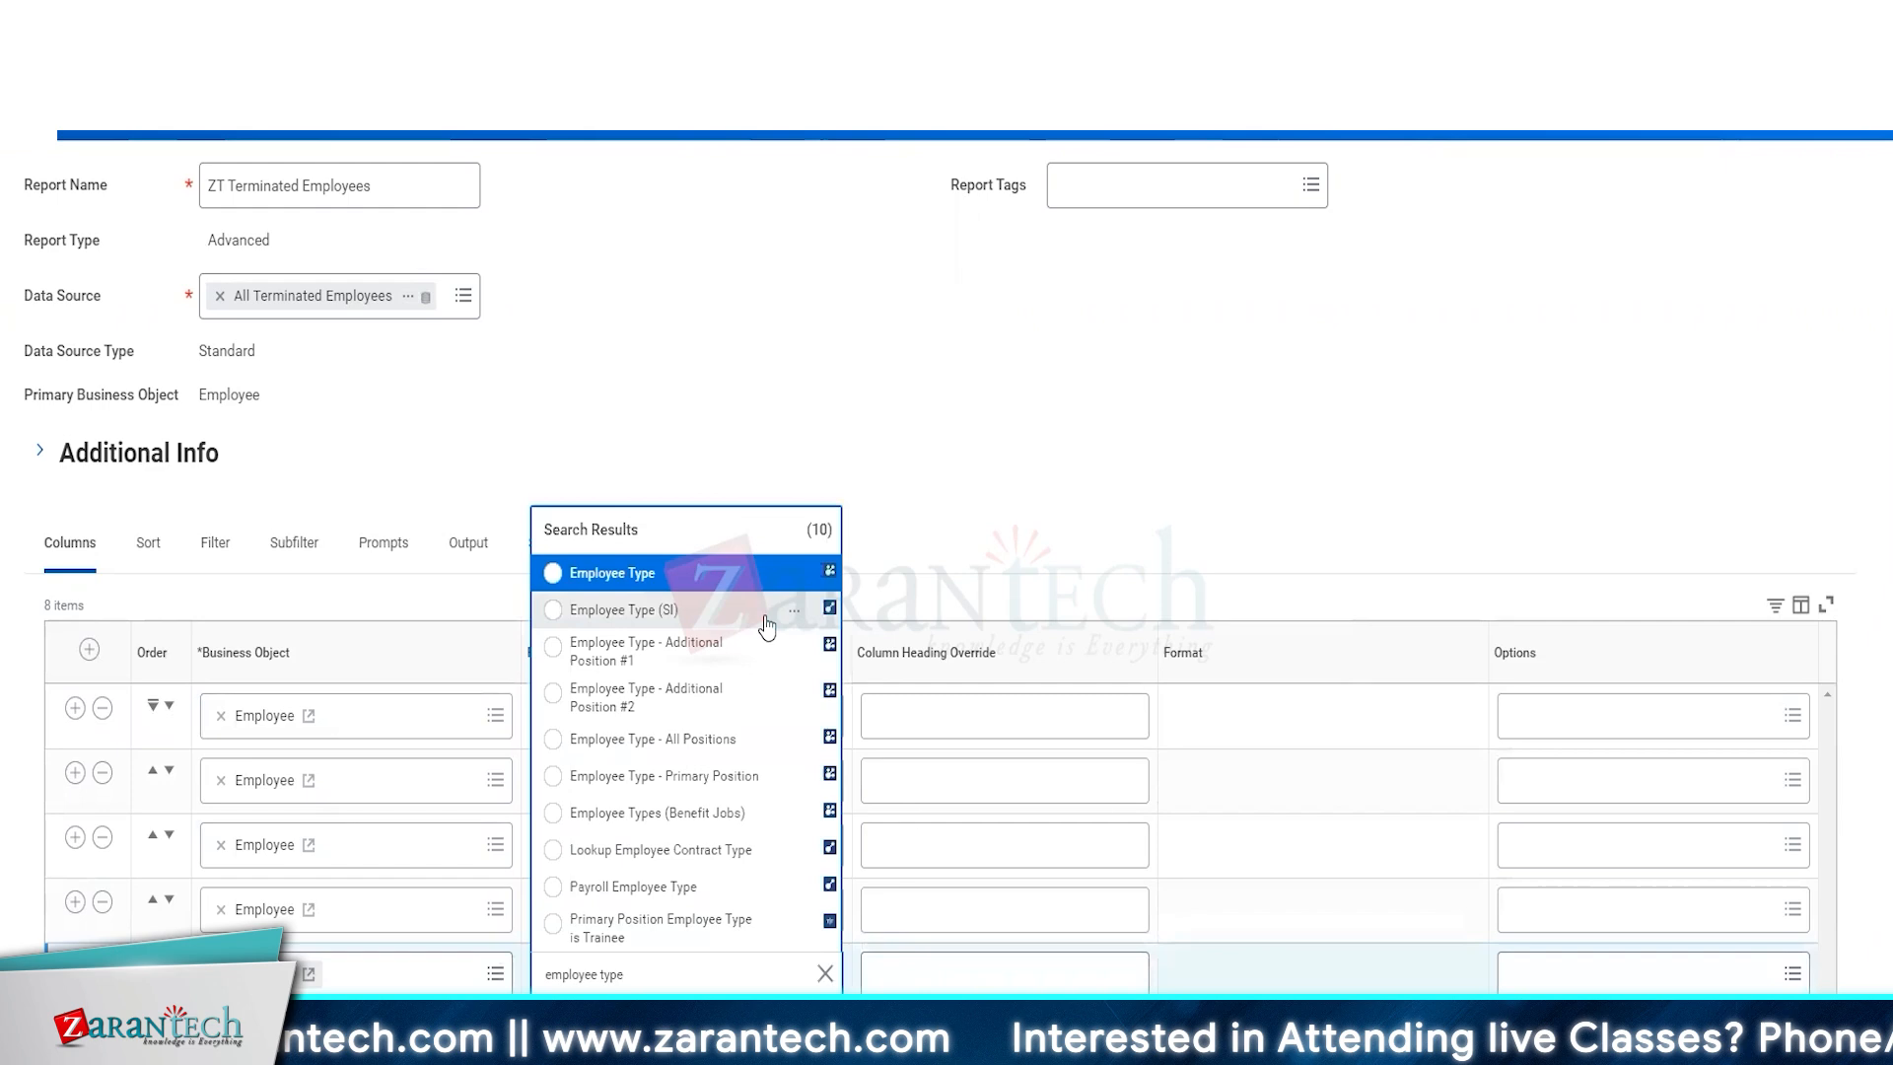
{"action": "left_click", "coordinate": [621, 573]}
- Set the second filter condition to Employee Type with the operator "any in the selection list" and prompt the user for the value
{"action": "left_click", "coordinate": [287, 542]}
{"action": "left_click", "coordinate": [220, 672]}
{"action": "scroll", "coordinate": [871, 688], "scroll_direction": "down", "scroll_amount": 1}
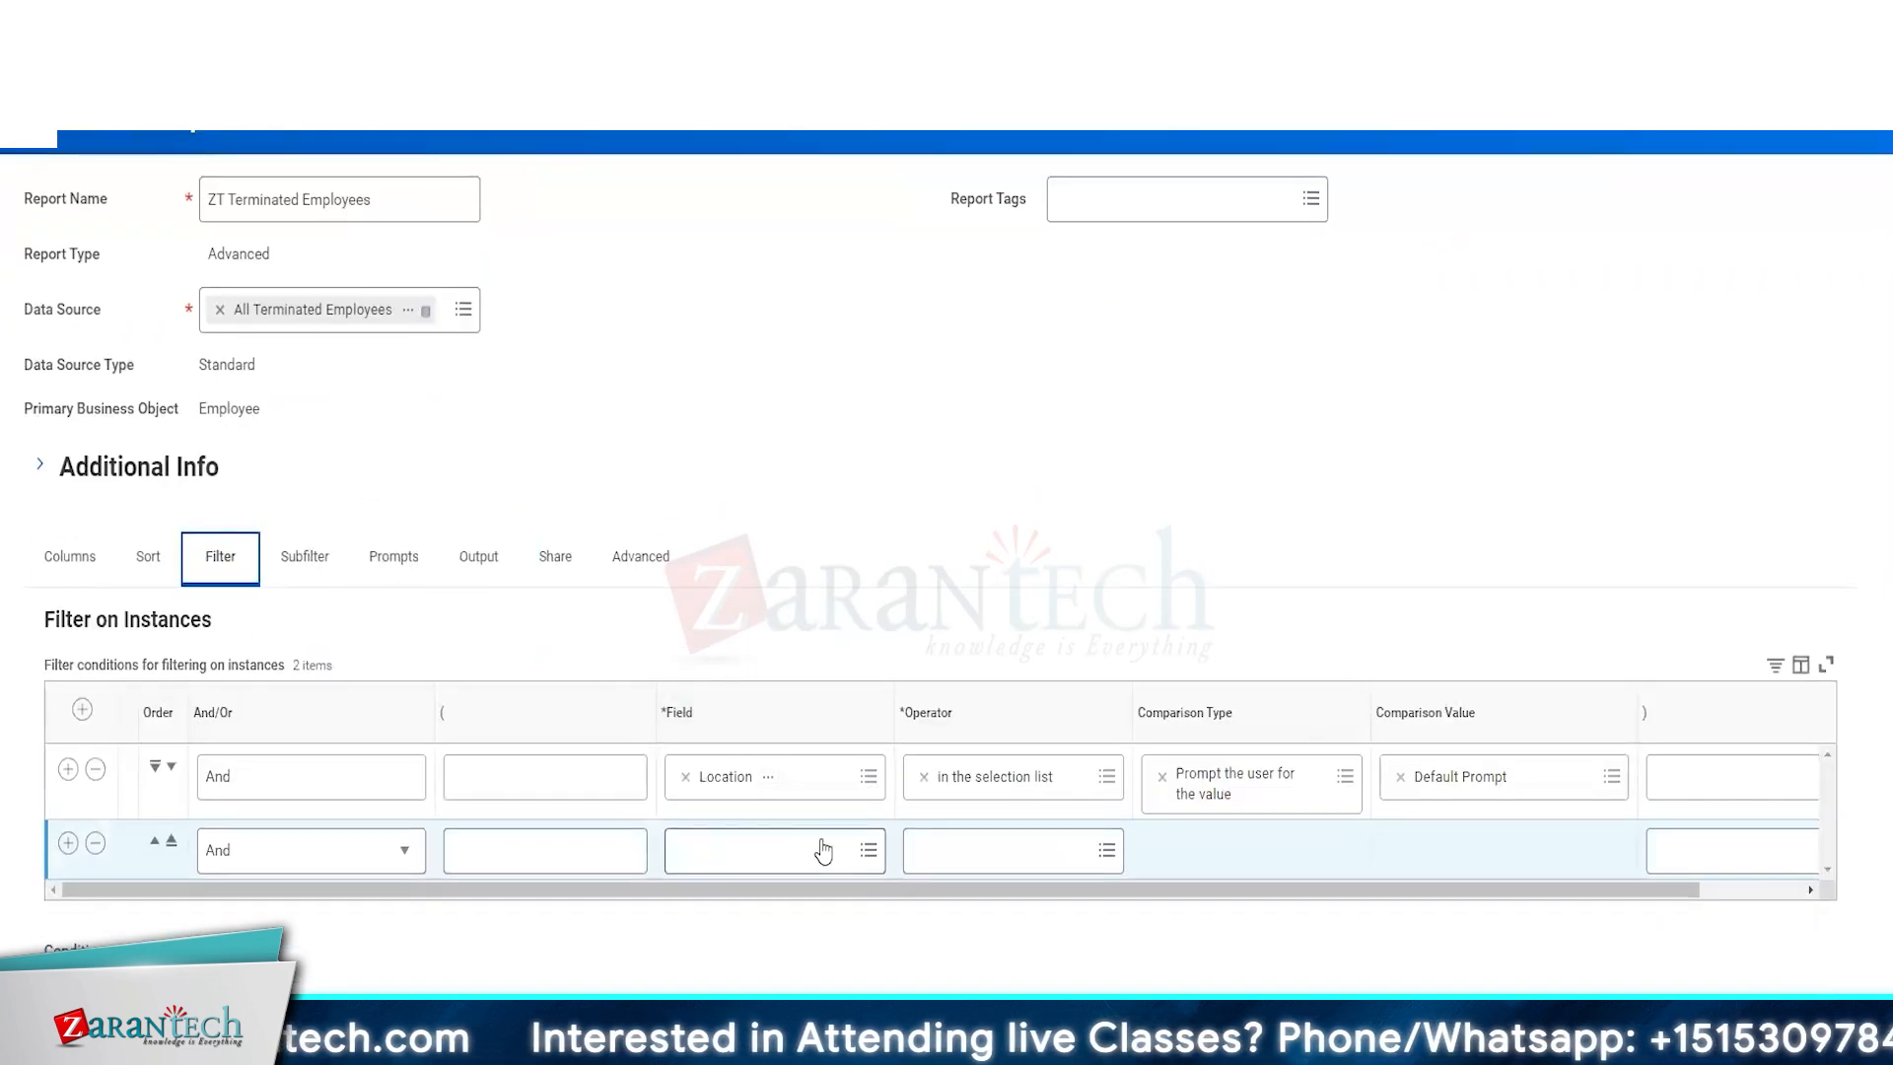
{"action": "left_click", "coordinate": [824, 850]}
{"action": "left_click", "coordinate": [802, 615]}
{"action": "left_click", "coordinate": [745, 607]}
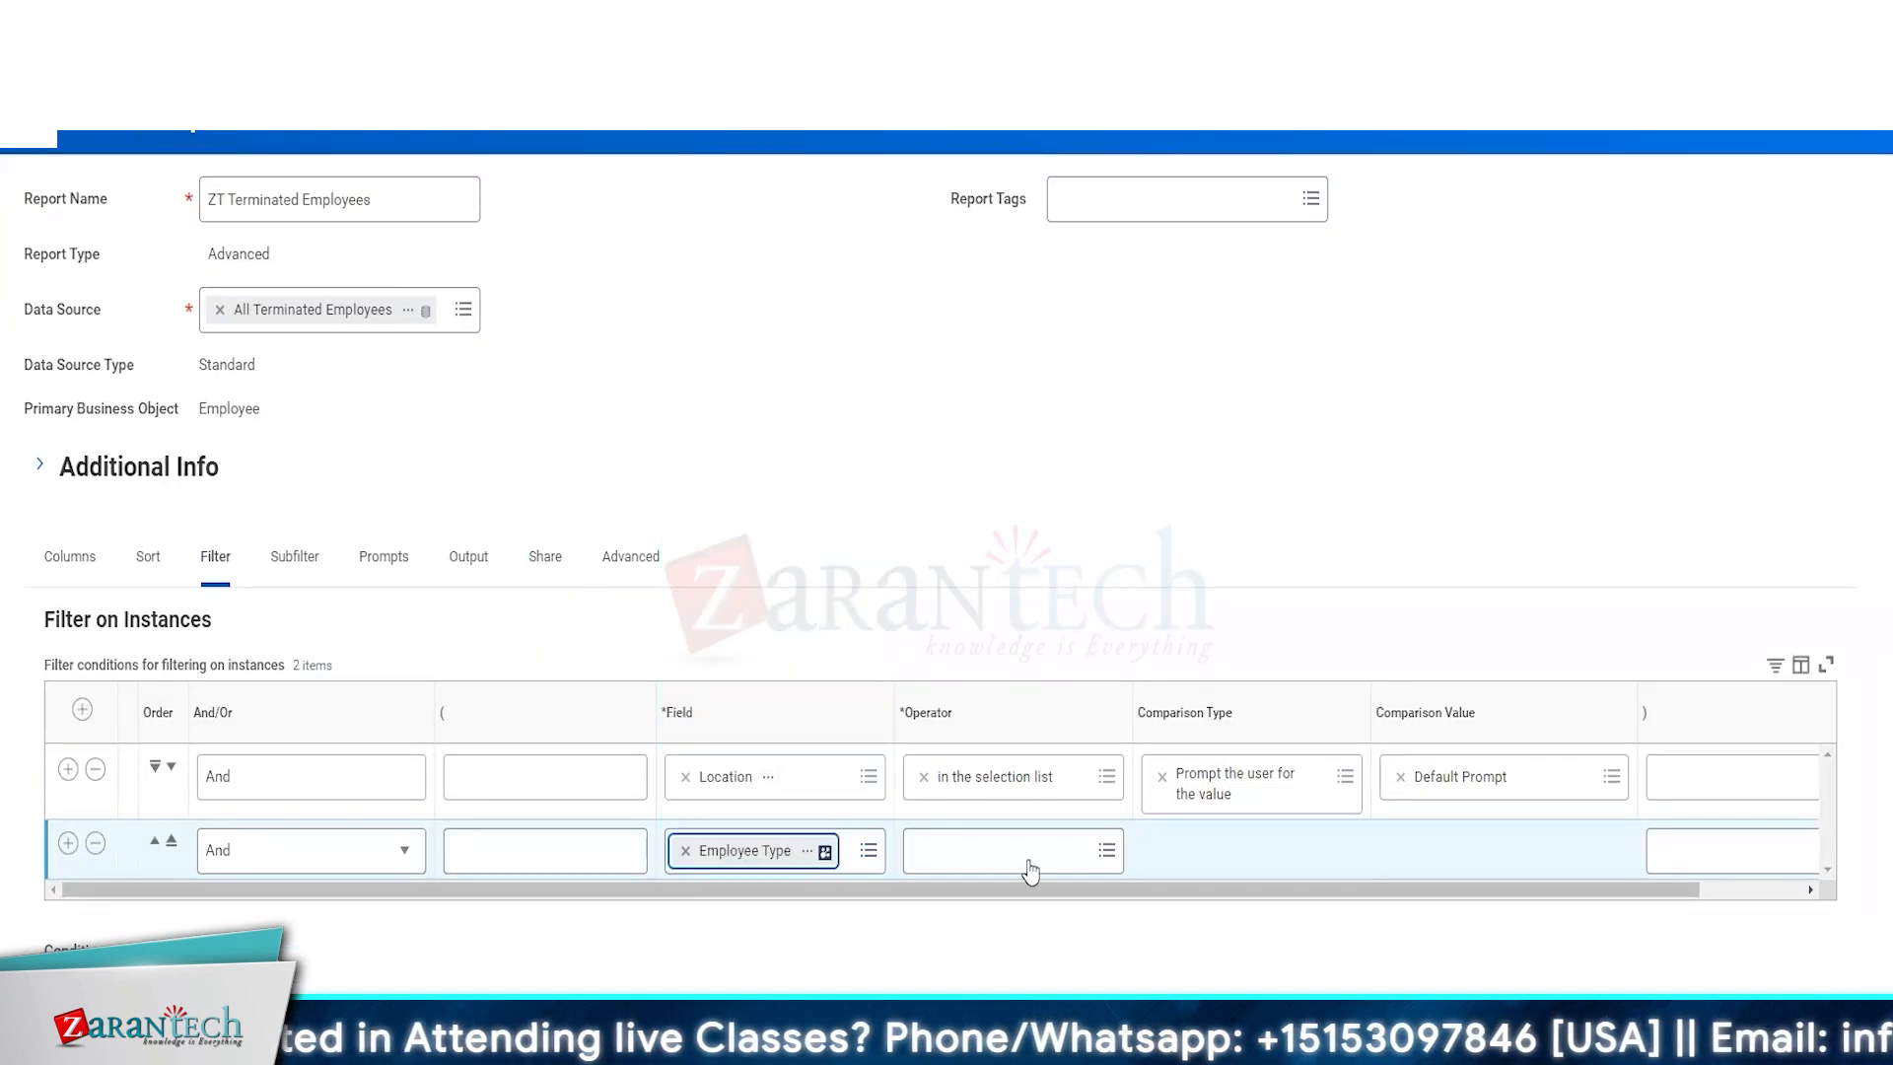
{"action": "left_click", "coordinate": [1016, 850]}
{"action": "left_click", "coordinate": [980, 767]}
{"action": "left_click", "coordinate": [988, 702]}
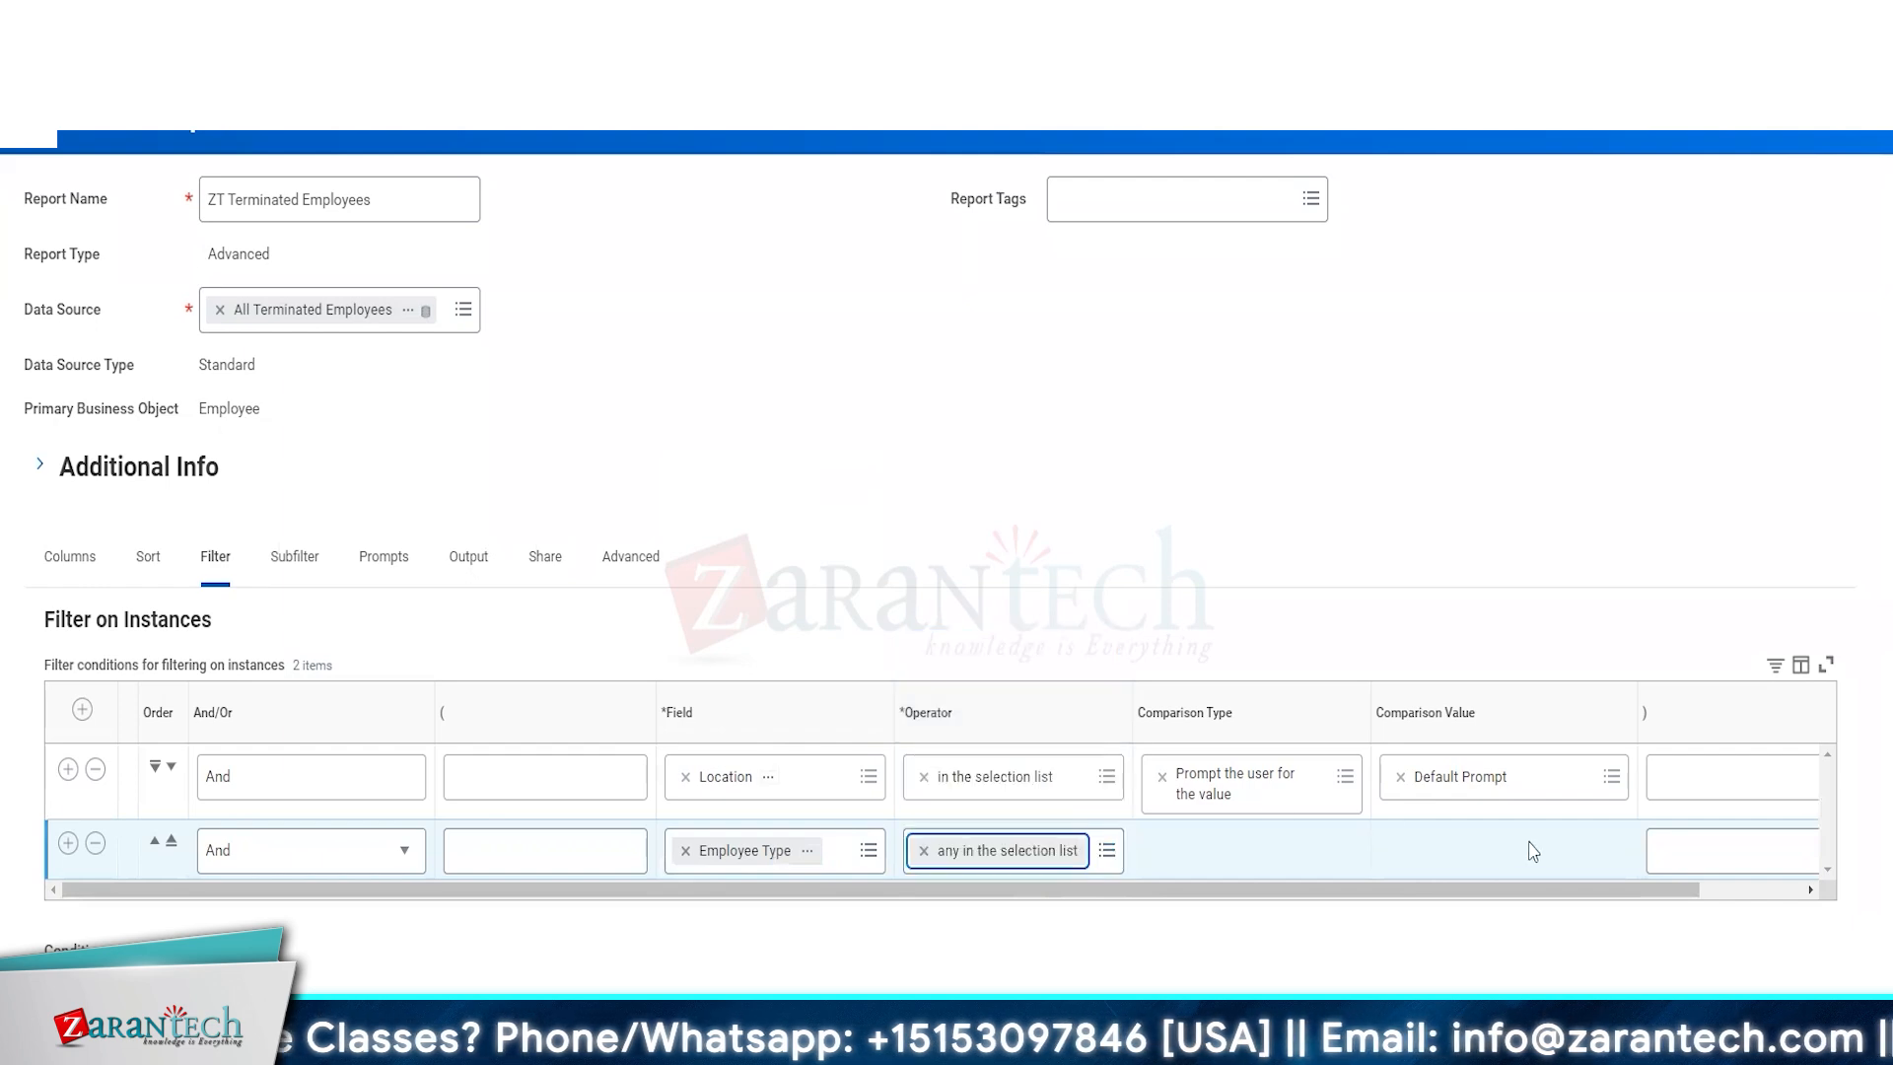
{"action": "left_click", "coordinate": [1344, 849]}
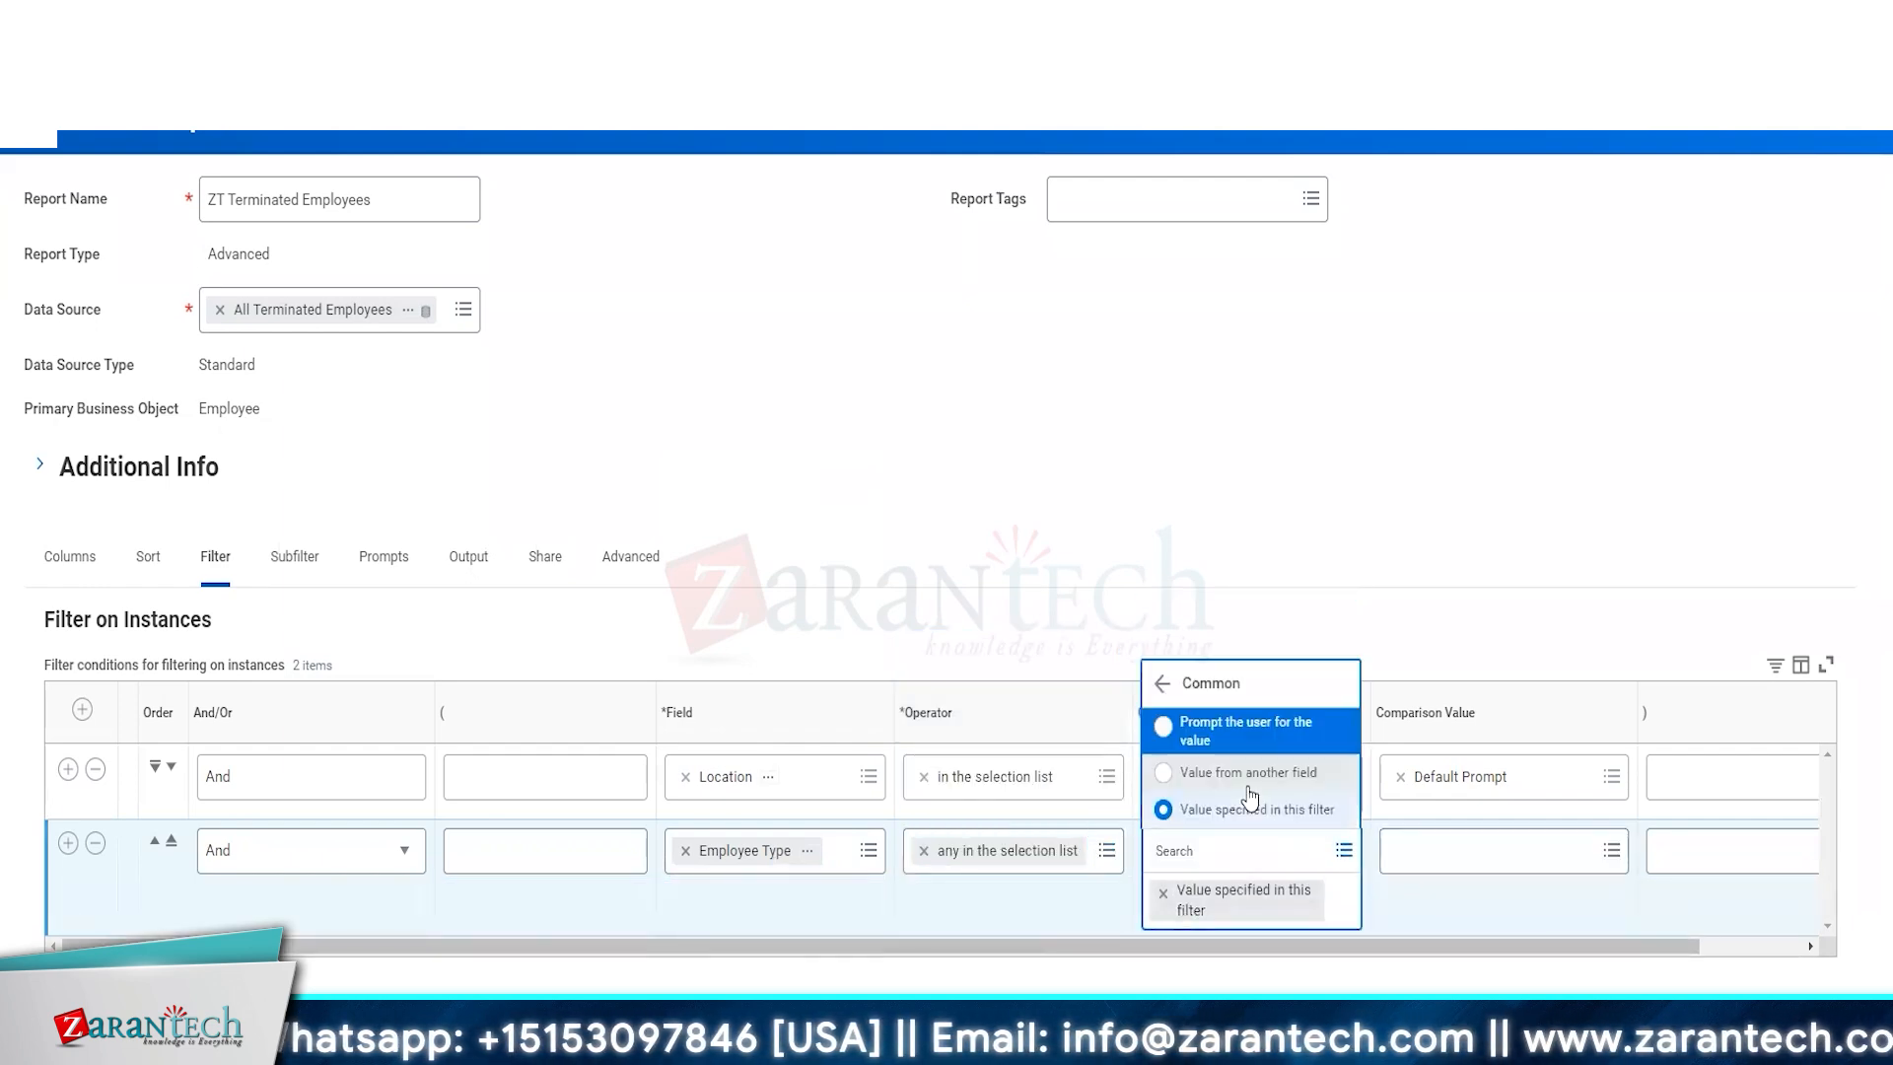
- Populate the undefined prompt defaults for the report
{"action": "left_click", "coordinate": [383, 556]}
{"action": "scroll", "coordinate": [537, 766], "scroll_direction": "down", "scroll_amount": 2}
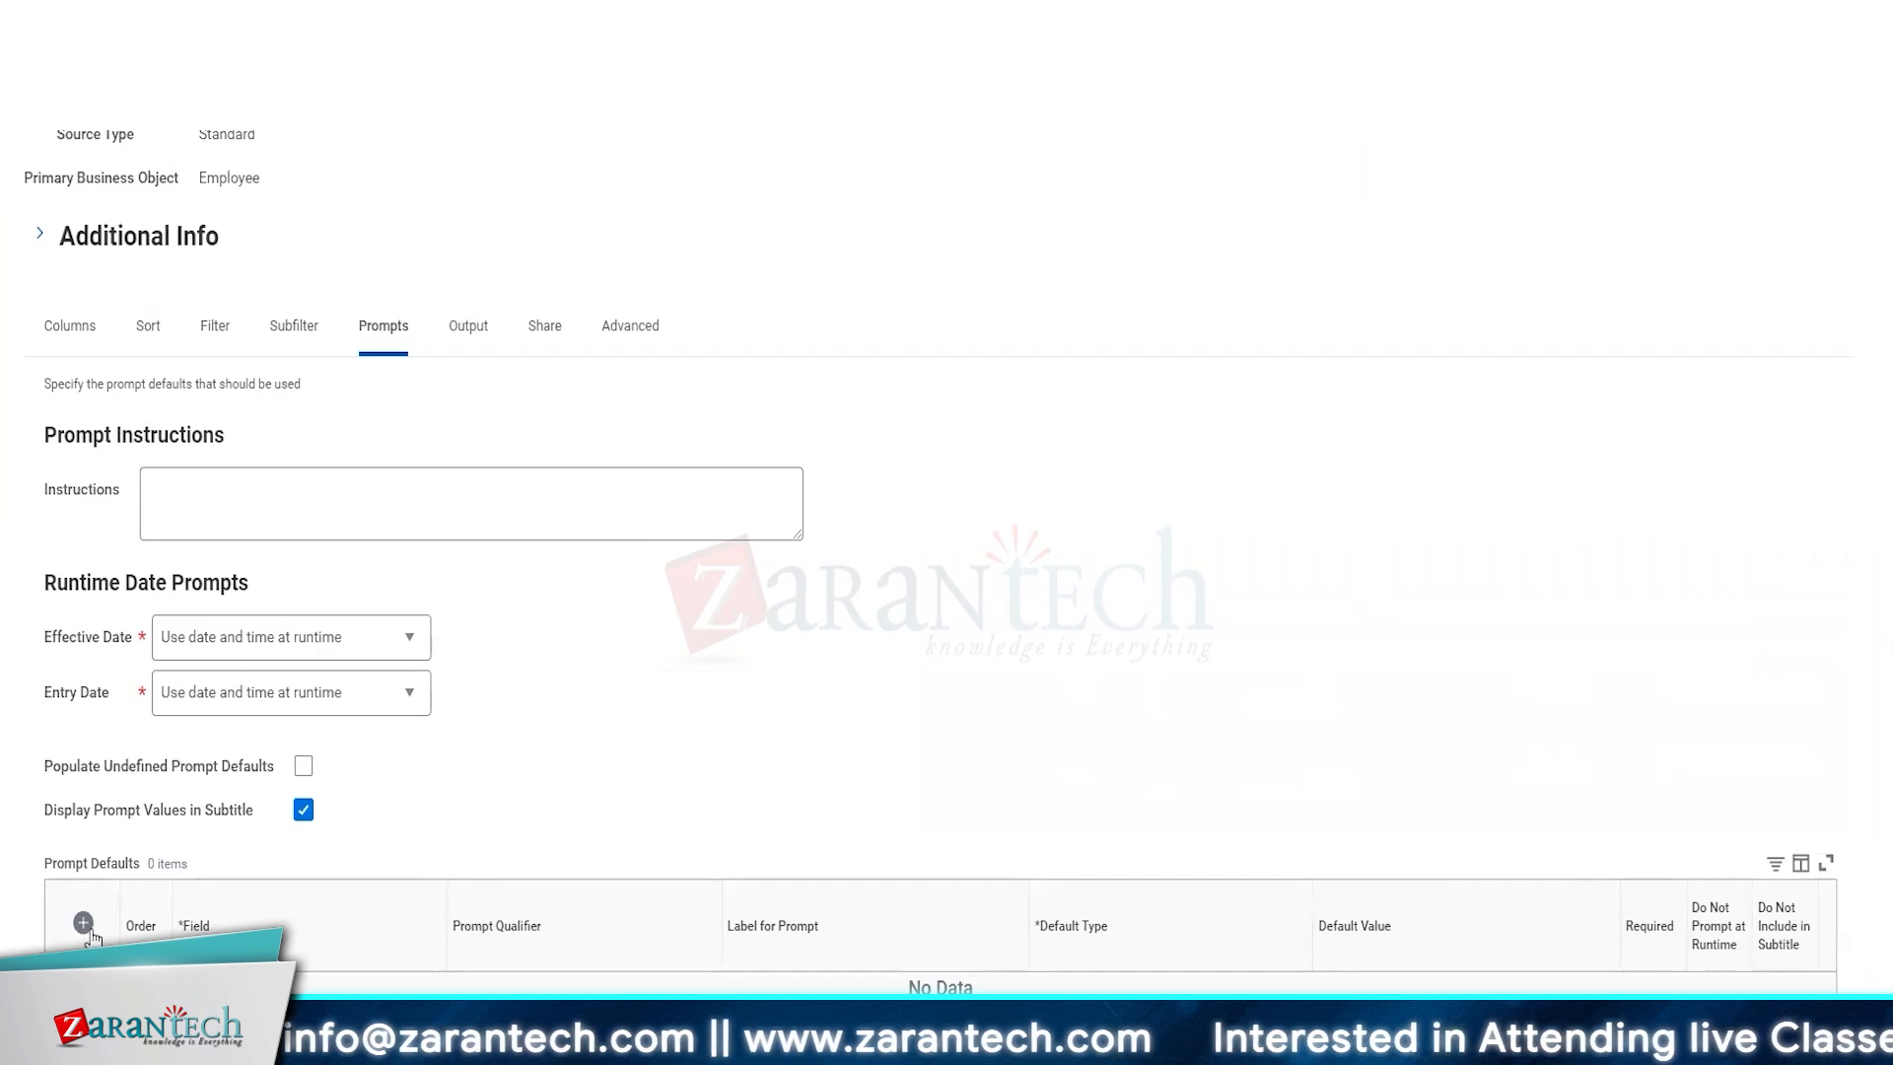
{"action": "left_click", "coordinate": [304, 766]}
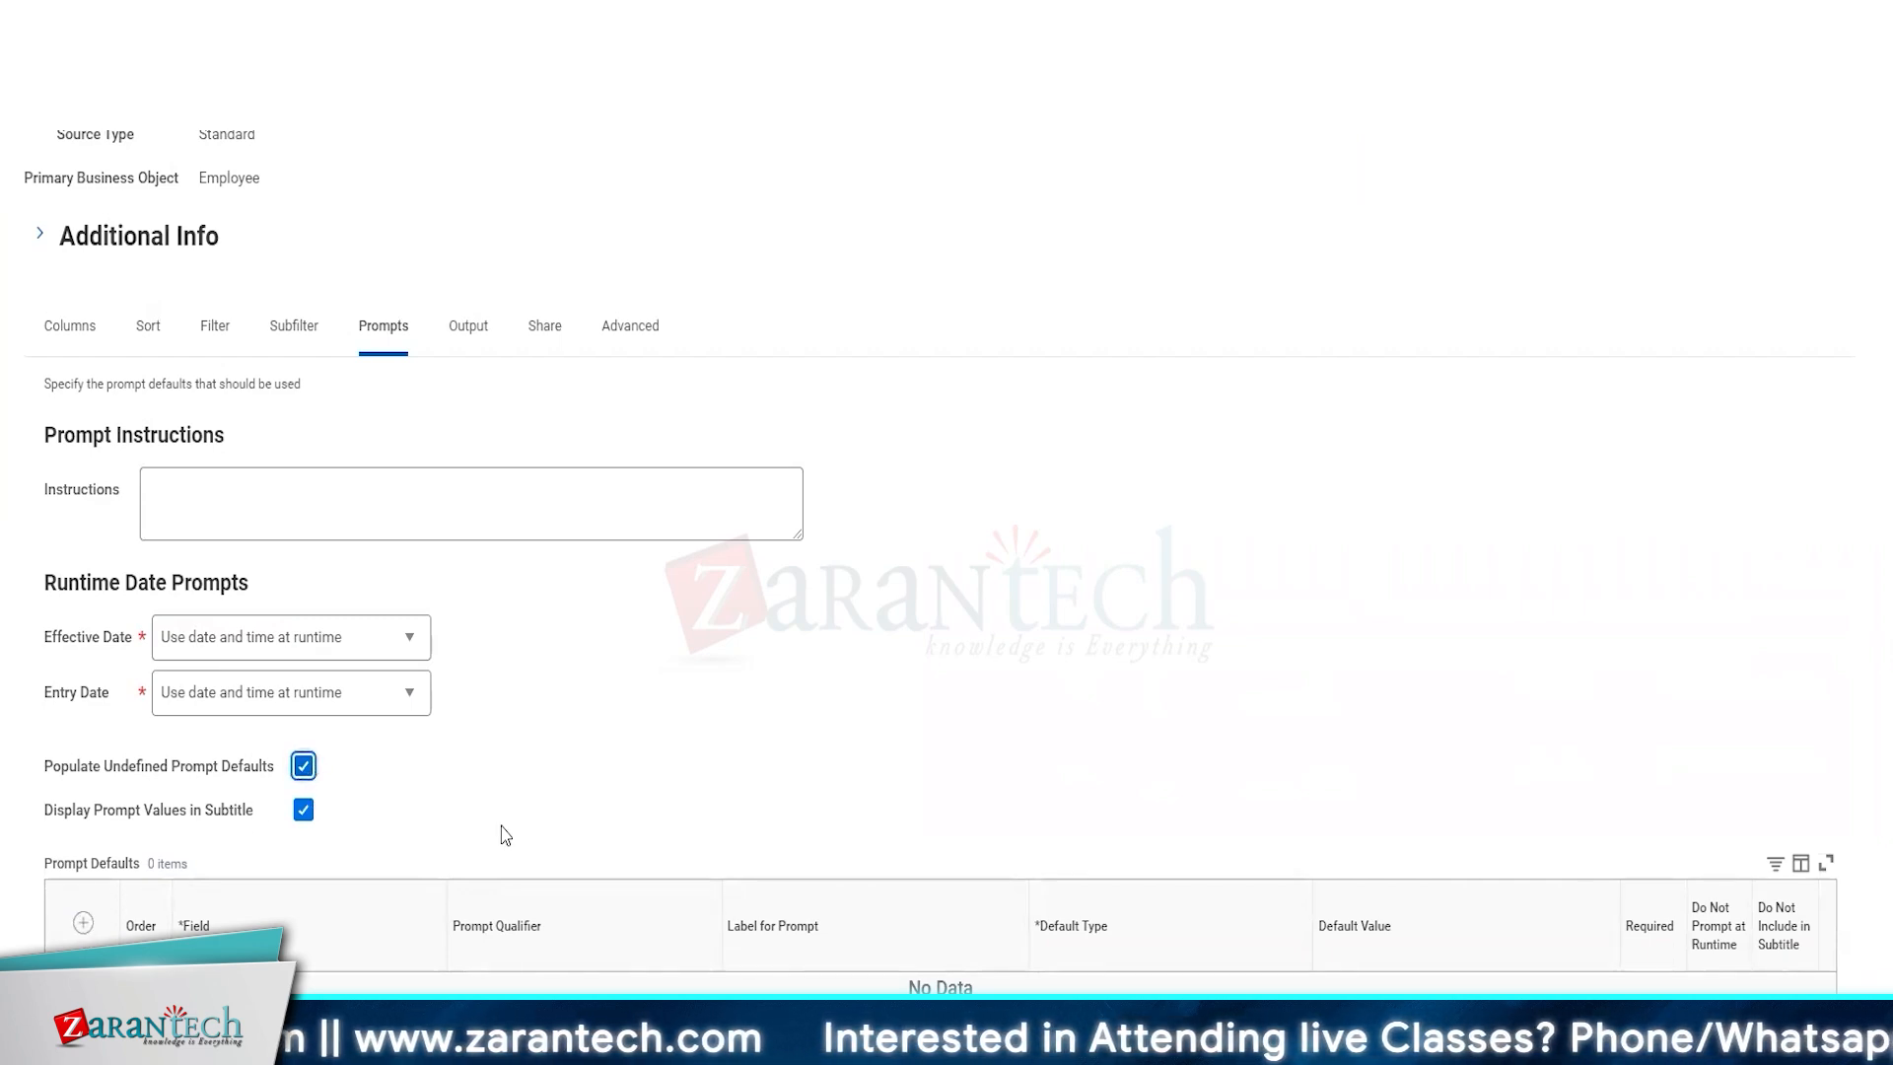
{"action": "scroll", "coordinate": [499, 833], "scroll_direction": "down", "scroll_amount": 1}
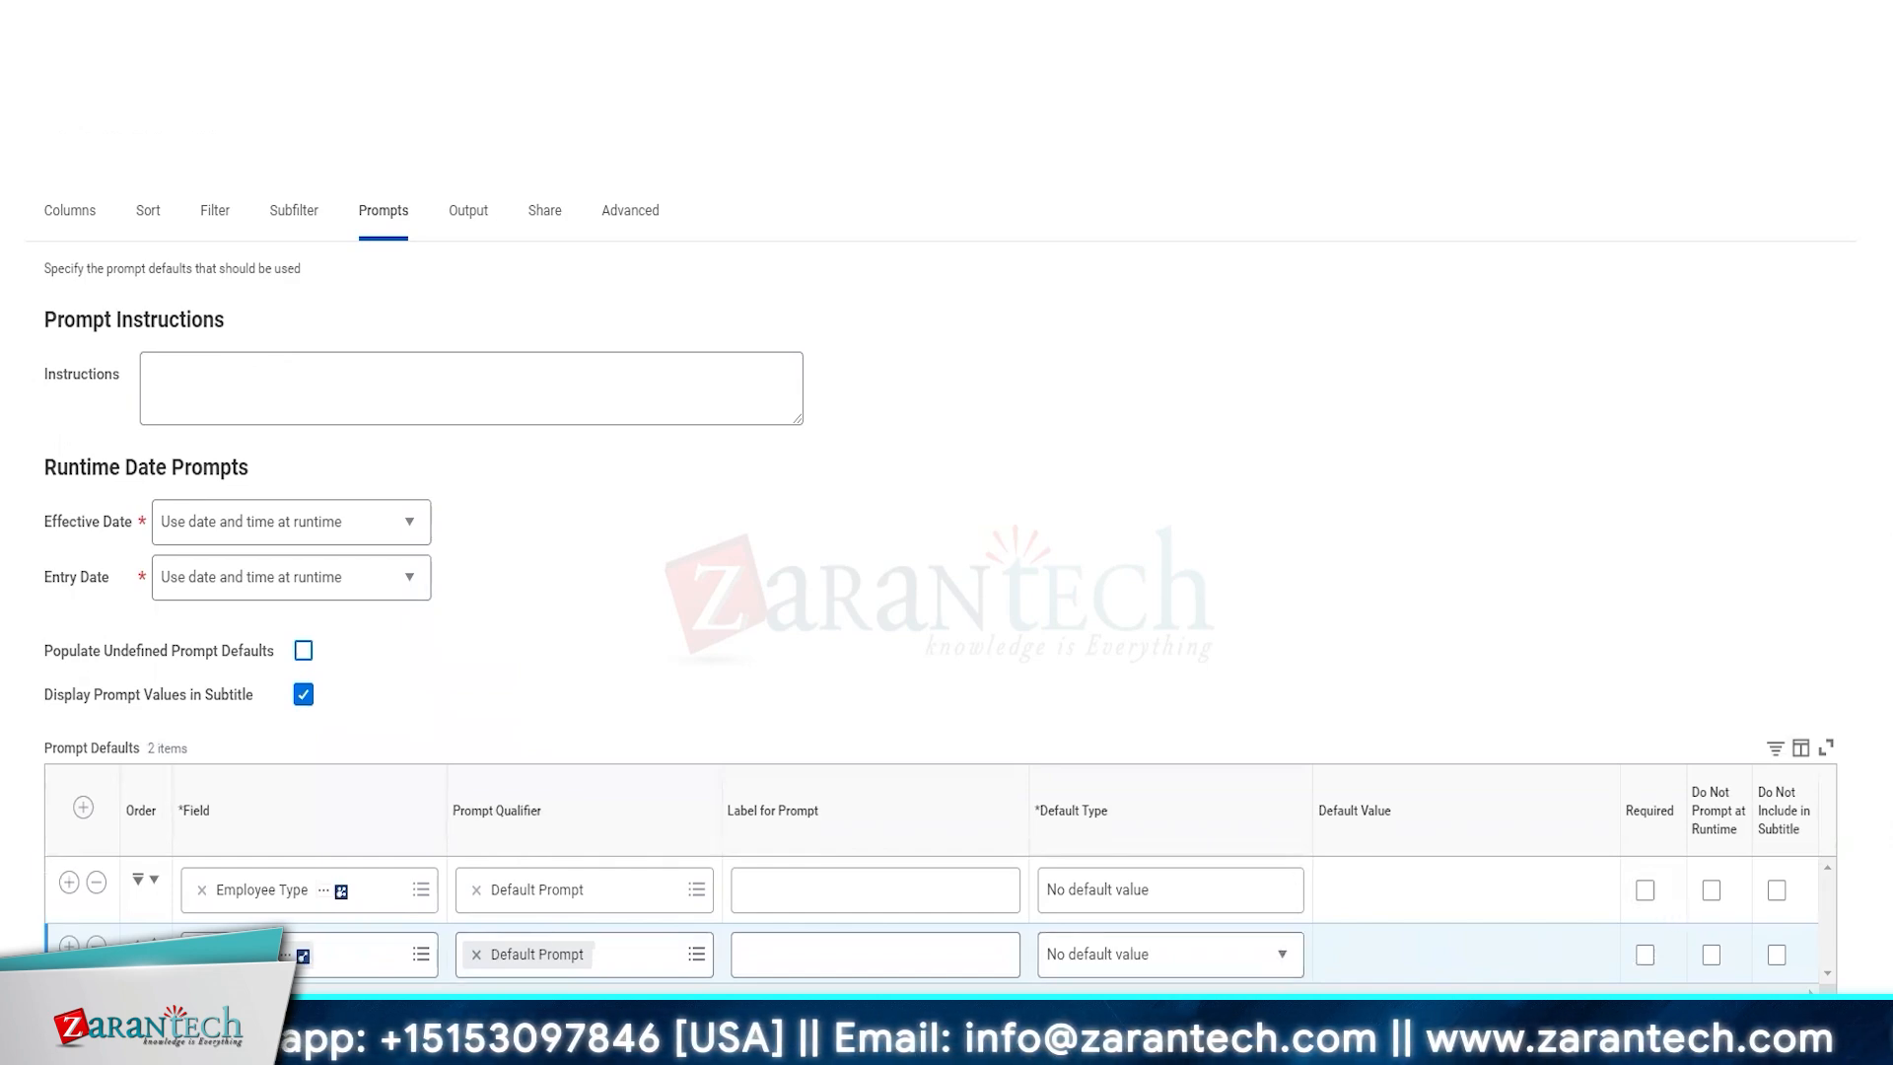
- Move the Location prompt above Employee Type and make it required
{"action": "left_click", "coordinate": [139, 943]}
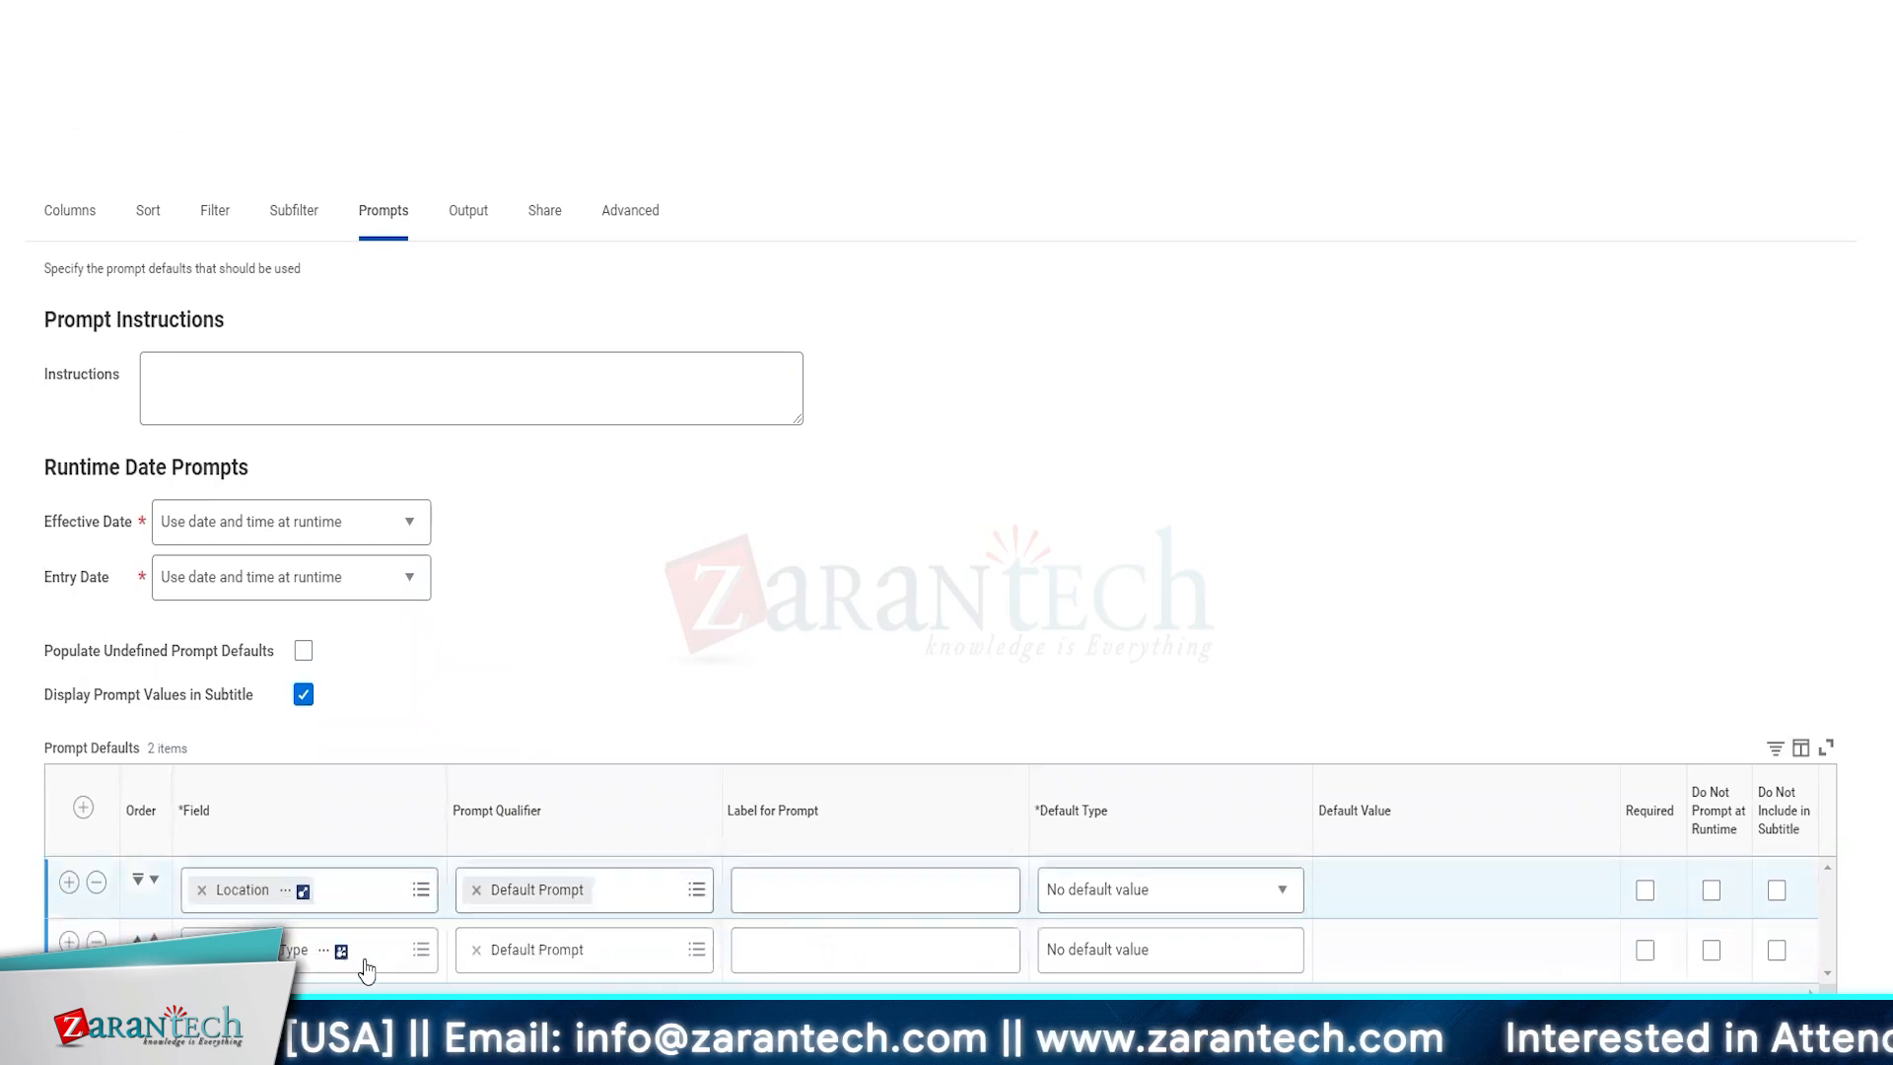
{"action": "left_click", "coordinate": [1644, 892]}
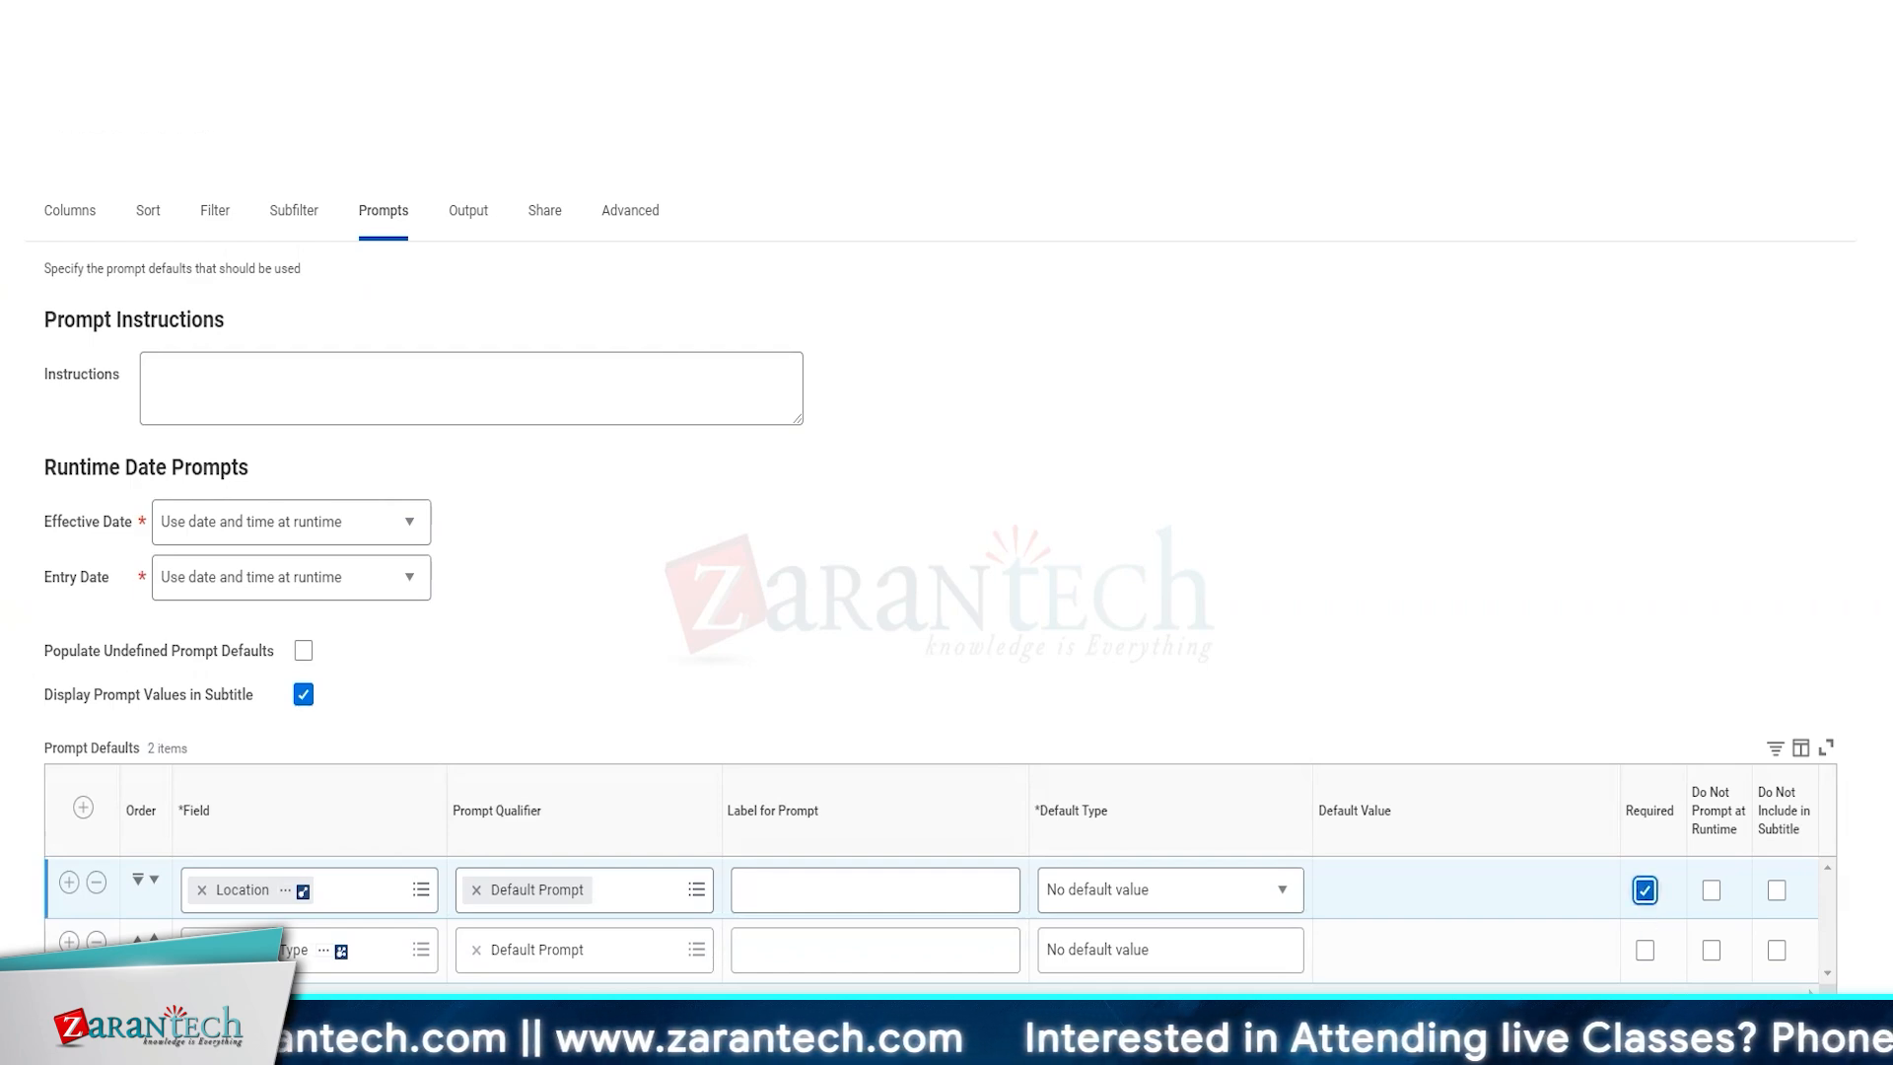
- Specify Regular, Fixed Term Contract and Temporary as default values of the Employee Type prompt, and do not prompt for it at runtime
{"action": "left_click", "coordinate": [1128, 950]}
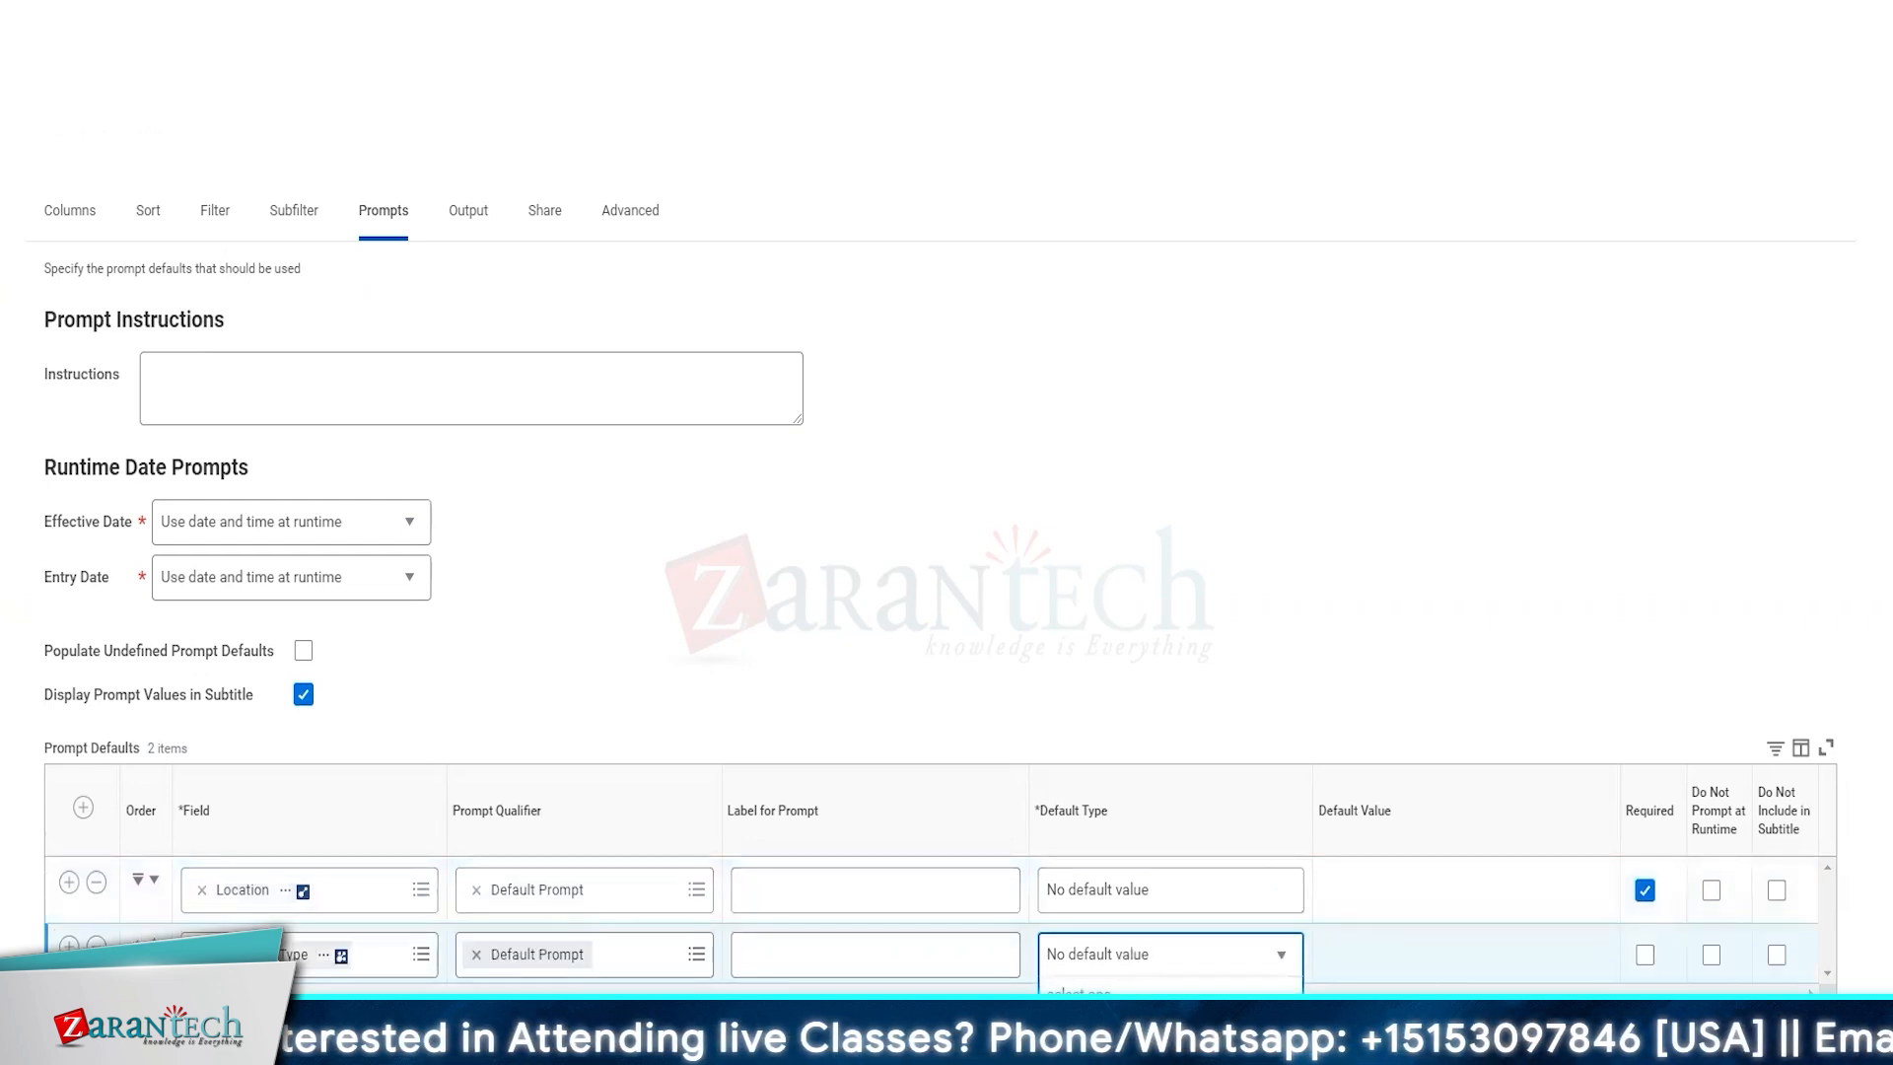
{"action": "left_click", "coordinate": [1367, 971]}
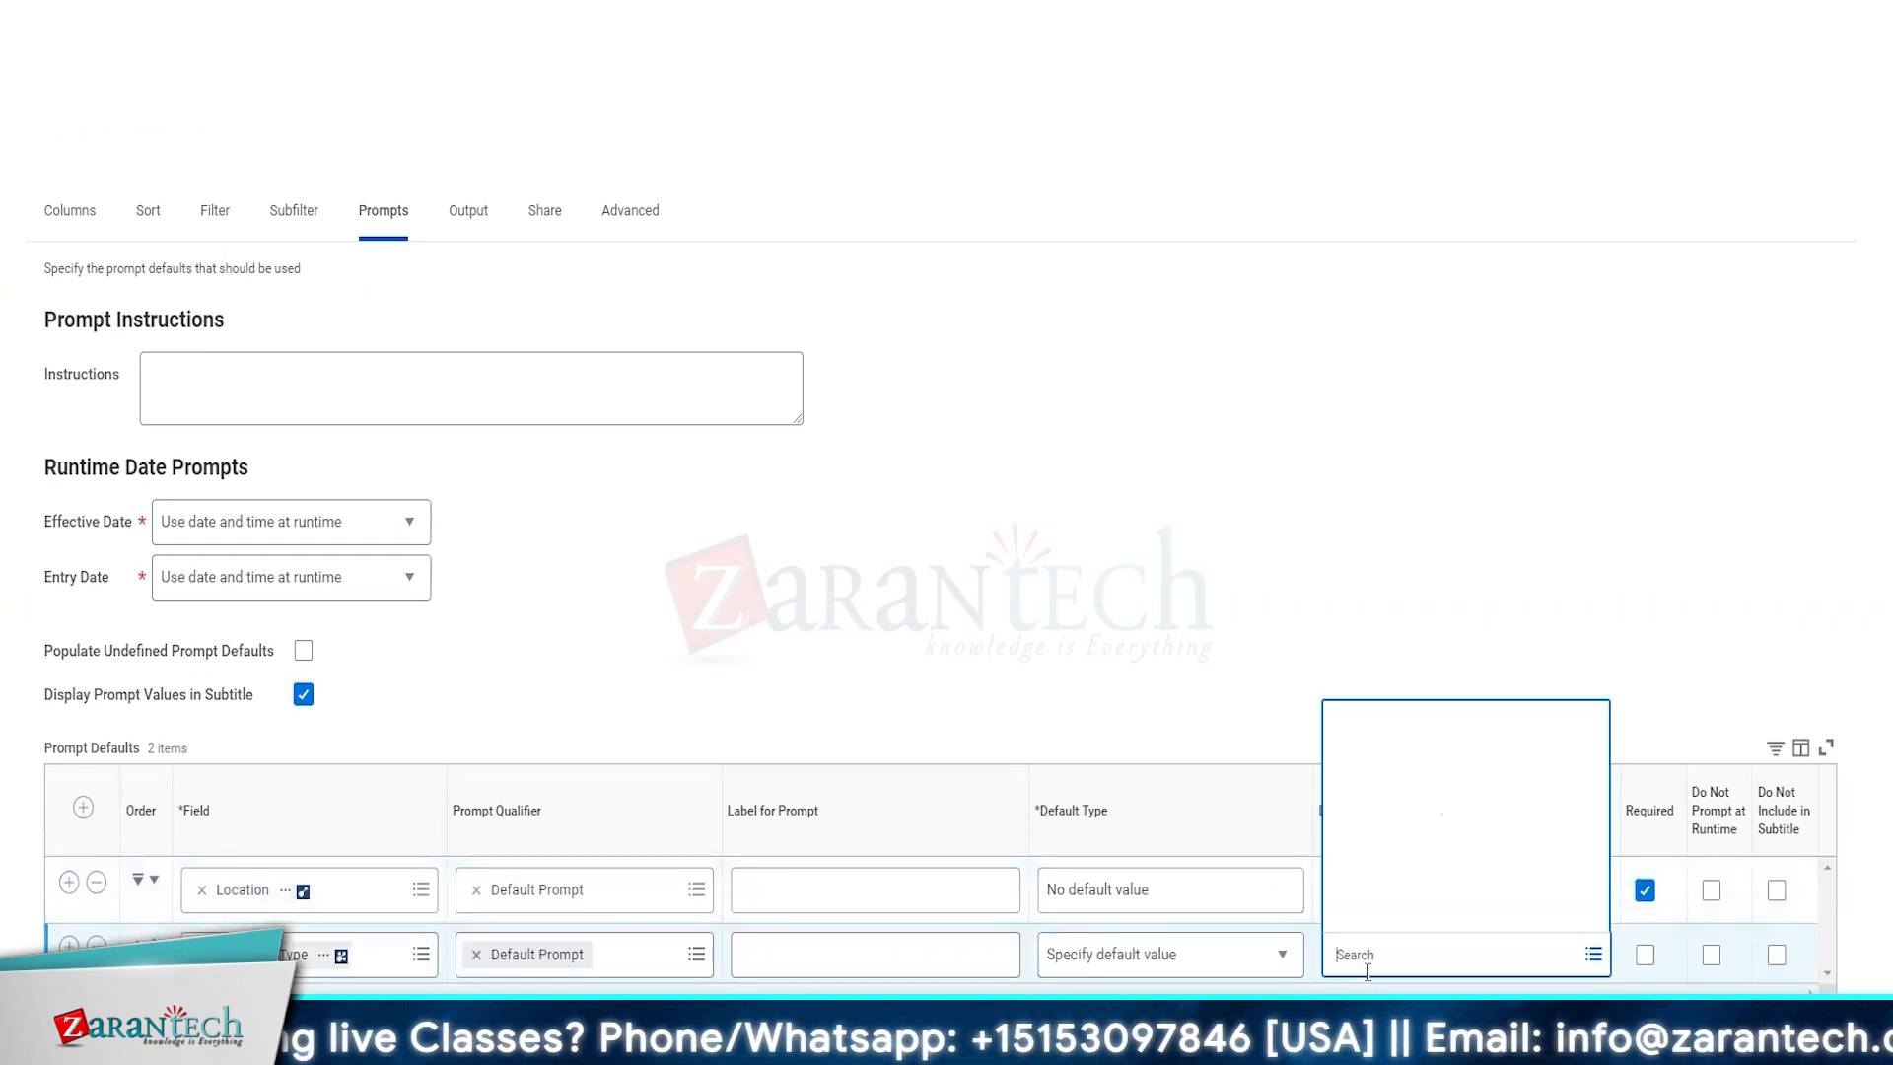
{"action": "left_click", "coordinate": [1382, 840]}
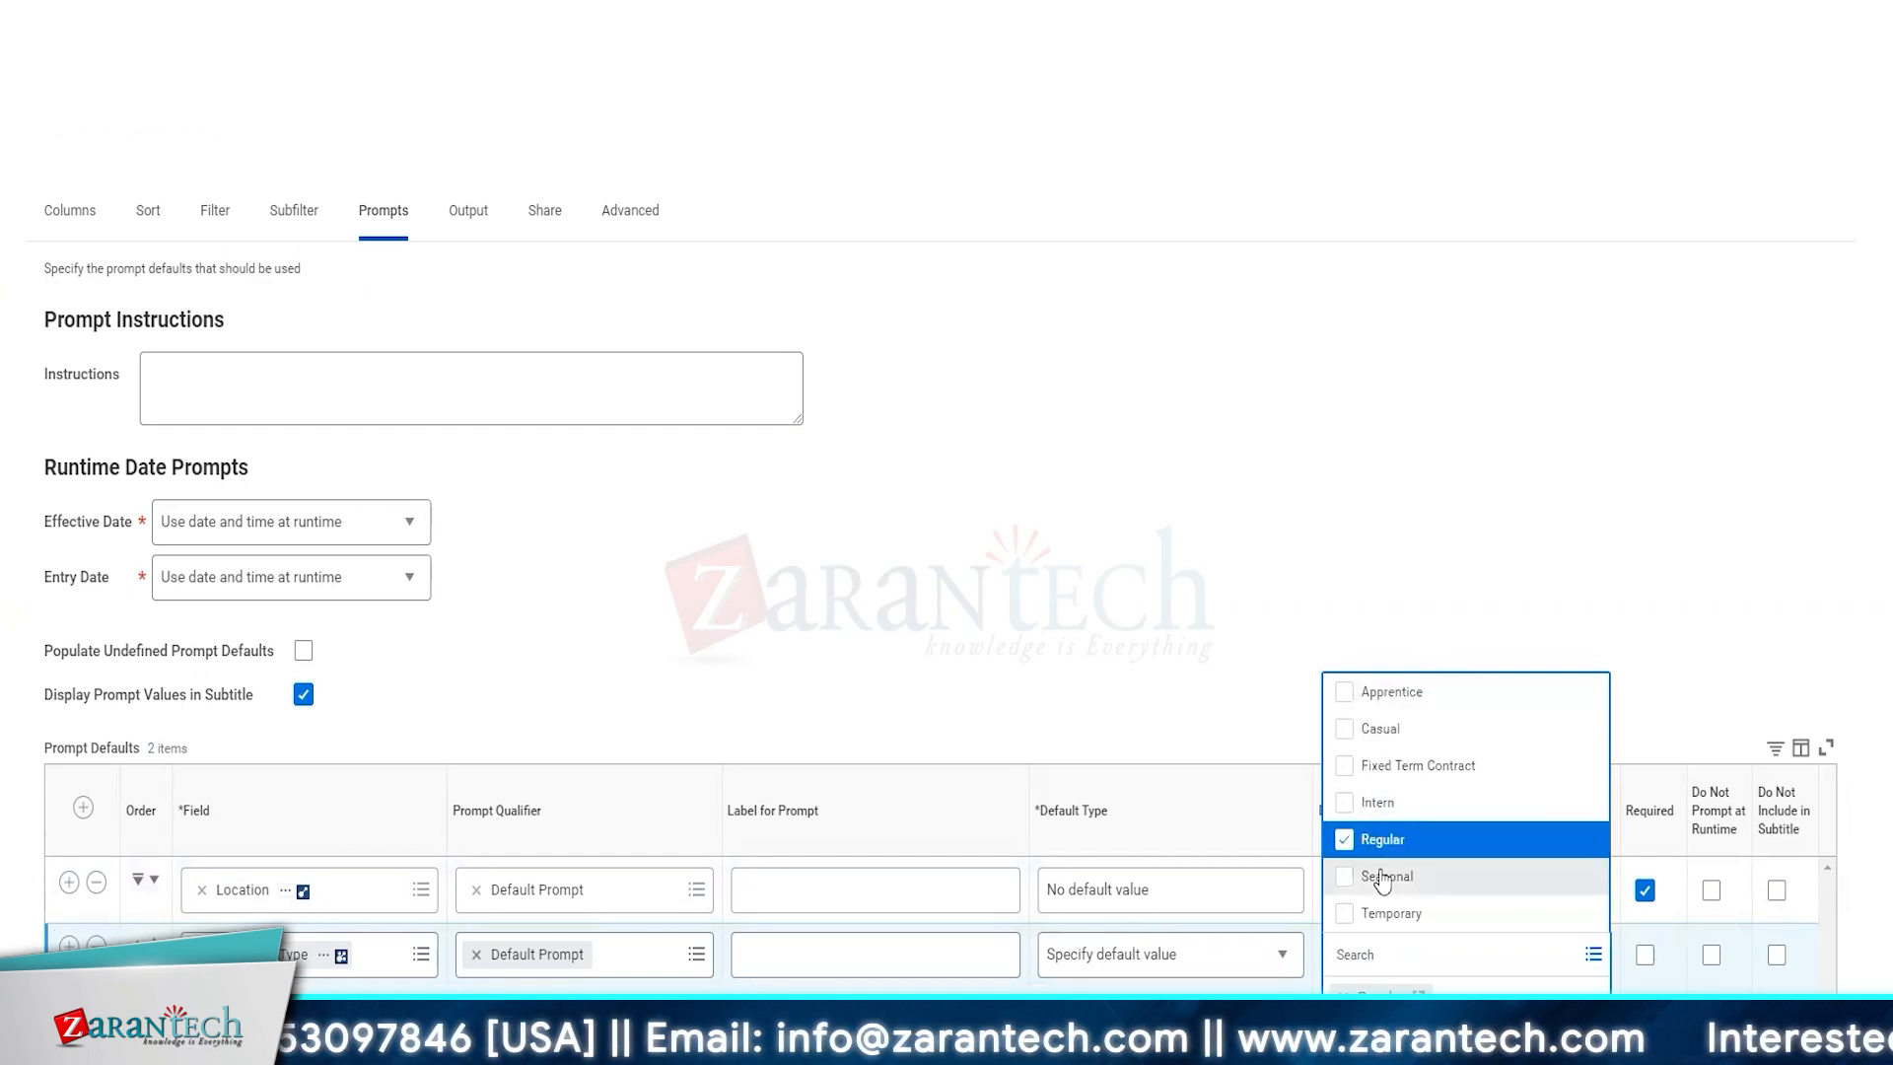
{"action": "left_click", "coordinate": [1385, 769]}
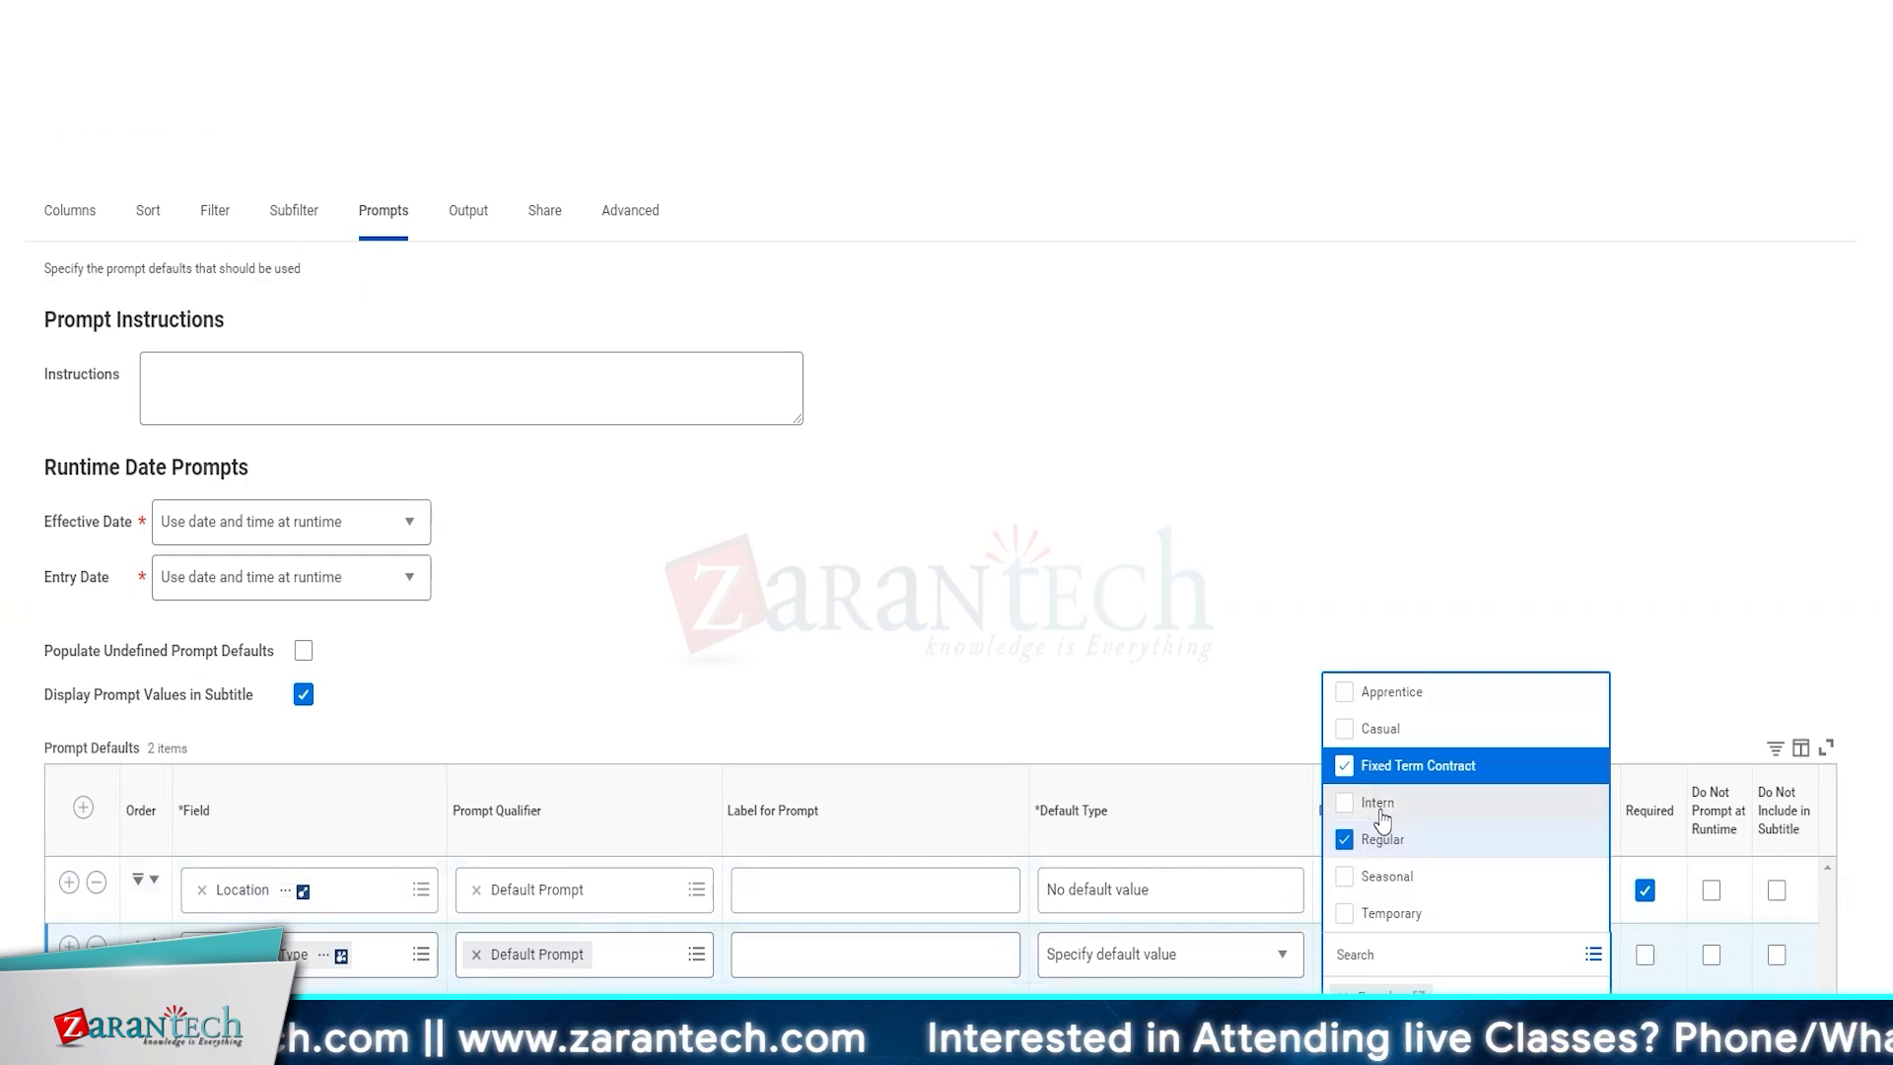
{"action": "left_click", "coordinate": [1390, 917]}
{"action": "left_click", "coordinate": [1751, 687]}
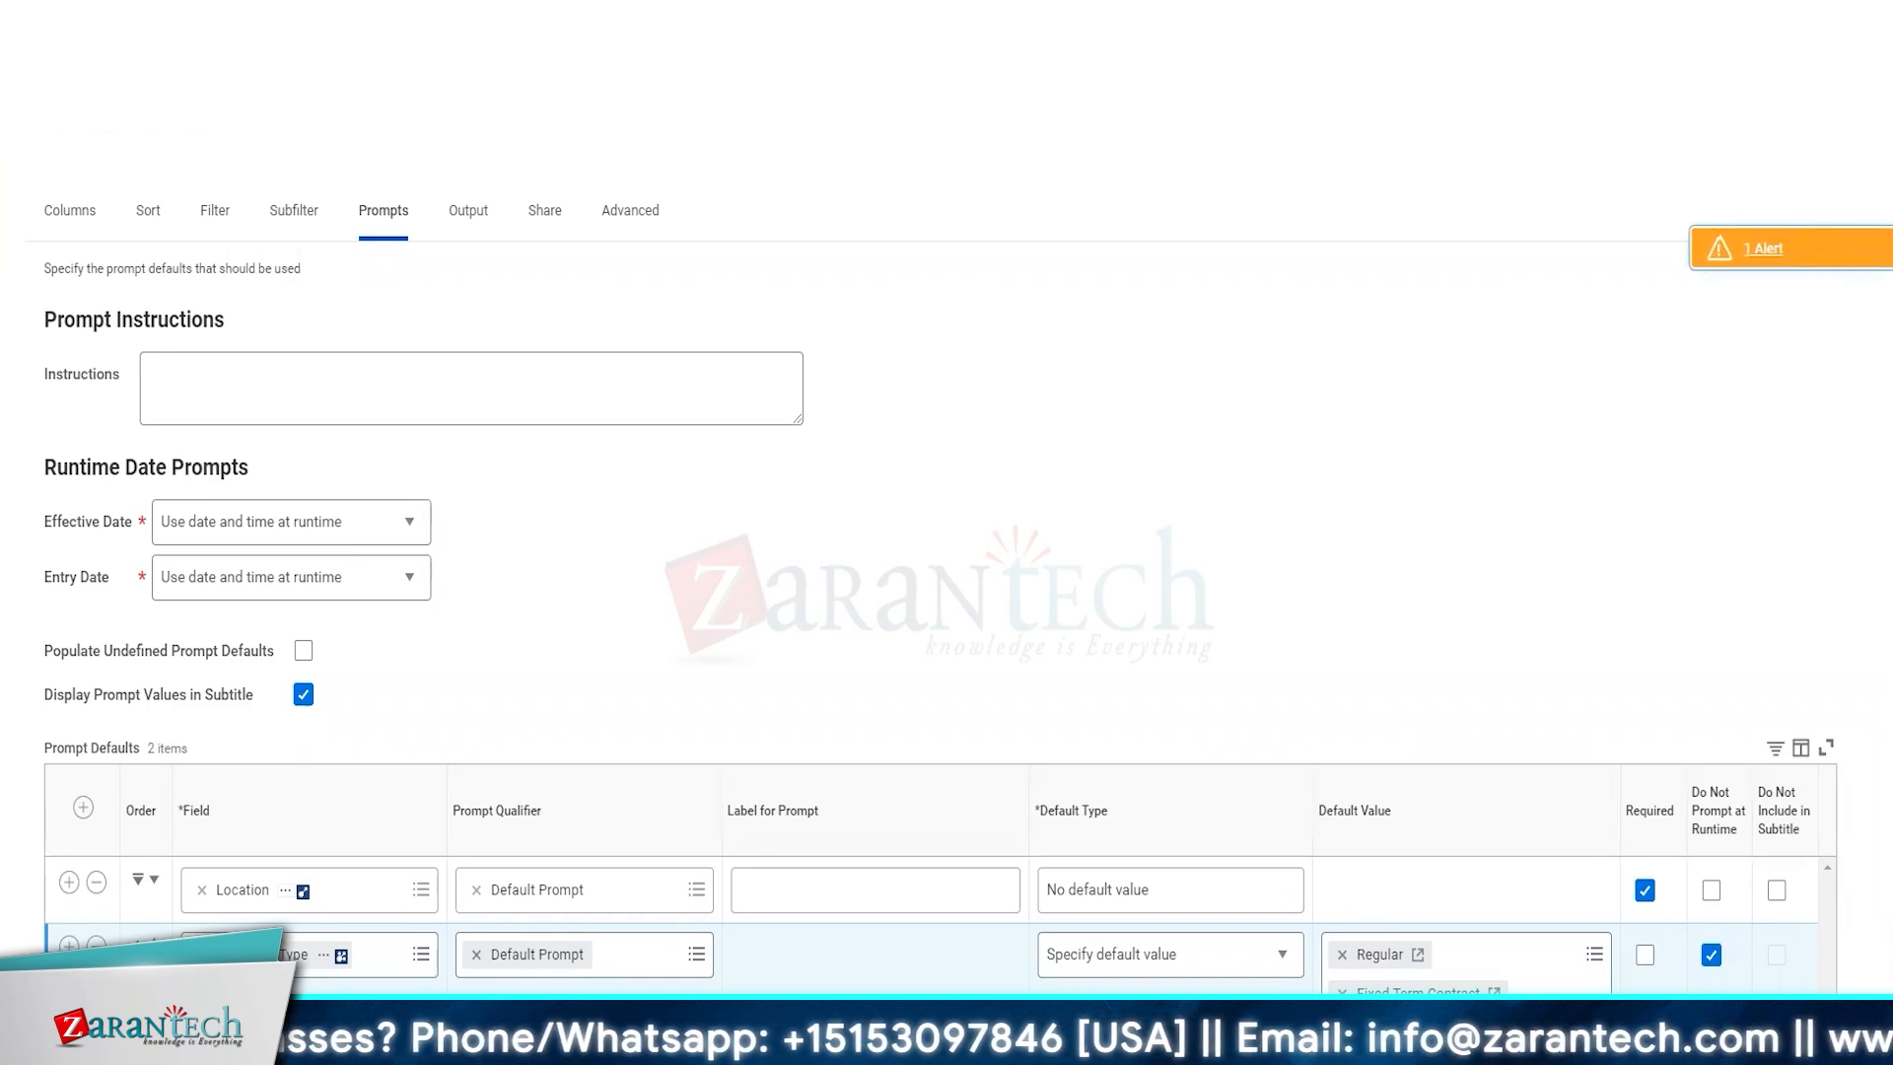
- Review the page alert and save the report definition
{"action": "left_click", "coordinate": [1742, 236]}
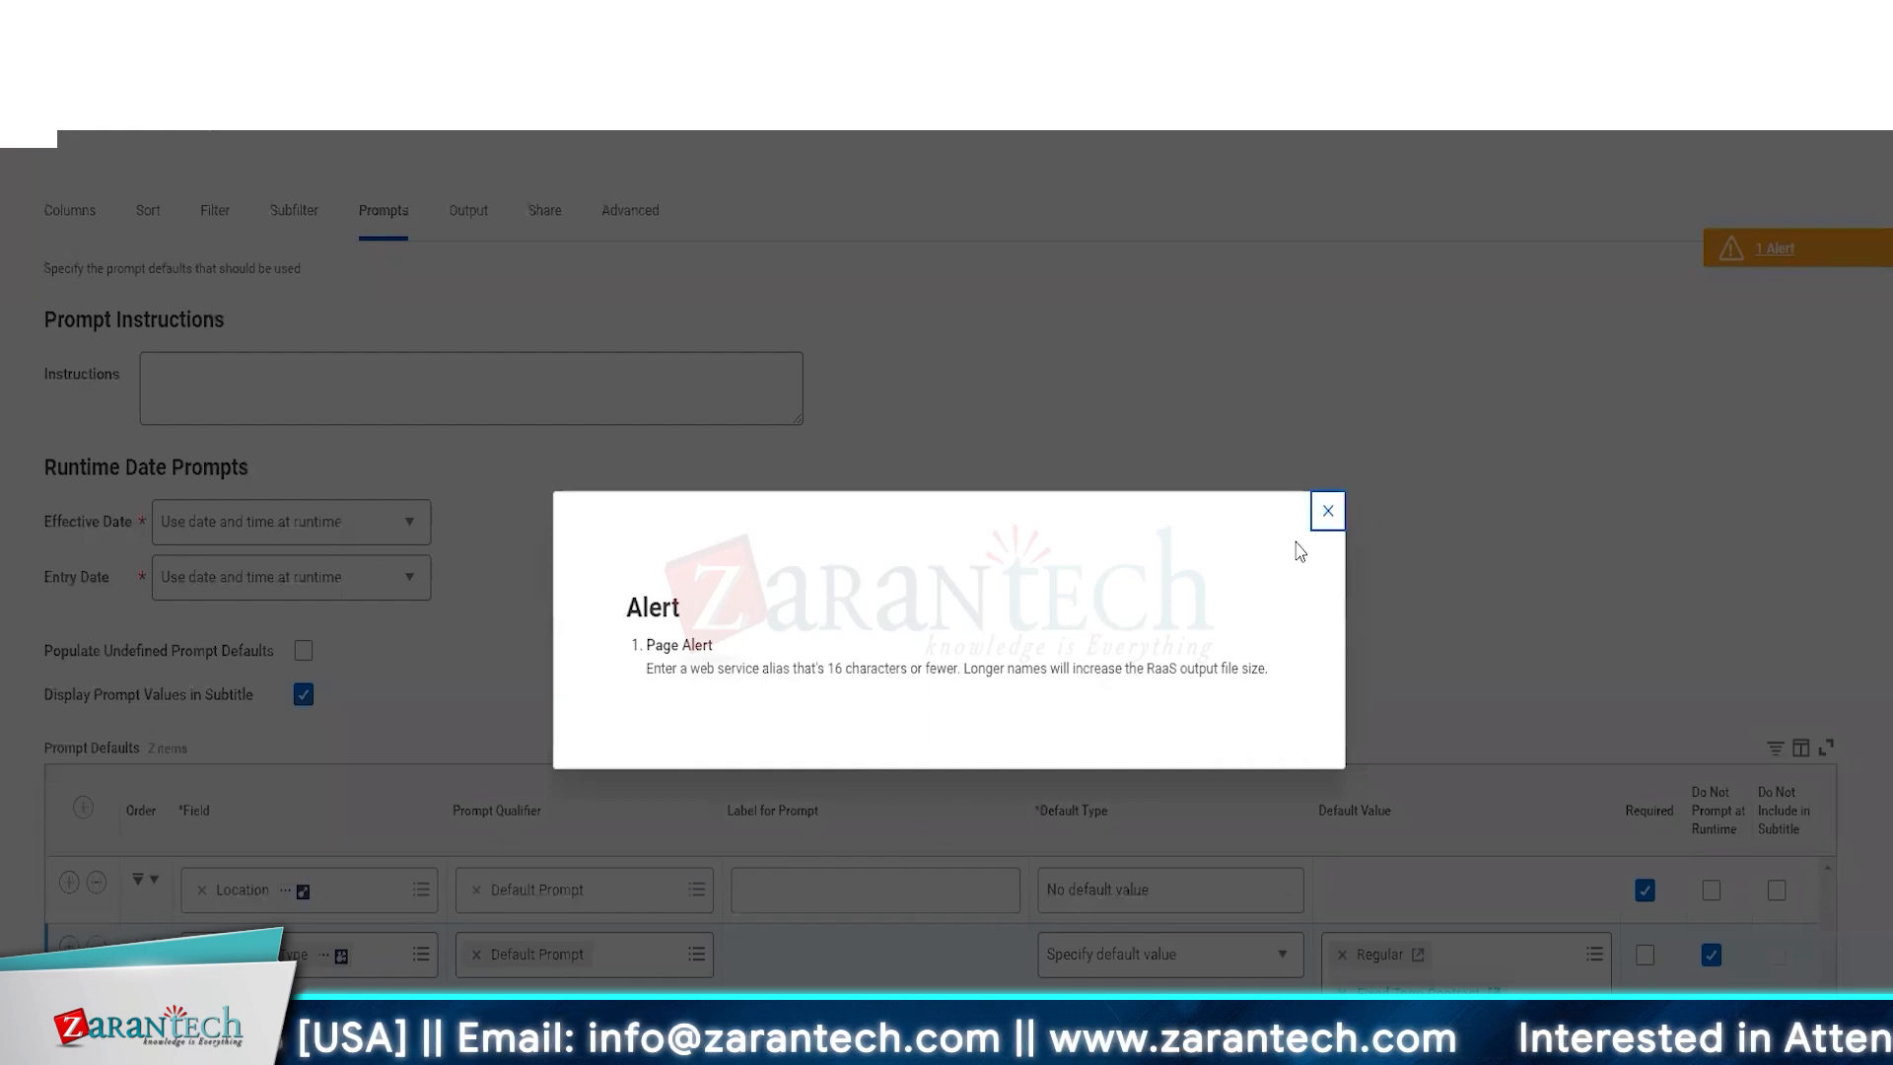
{"action": "left_click", "coordinate": [1326, 512]}
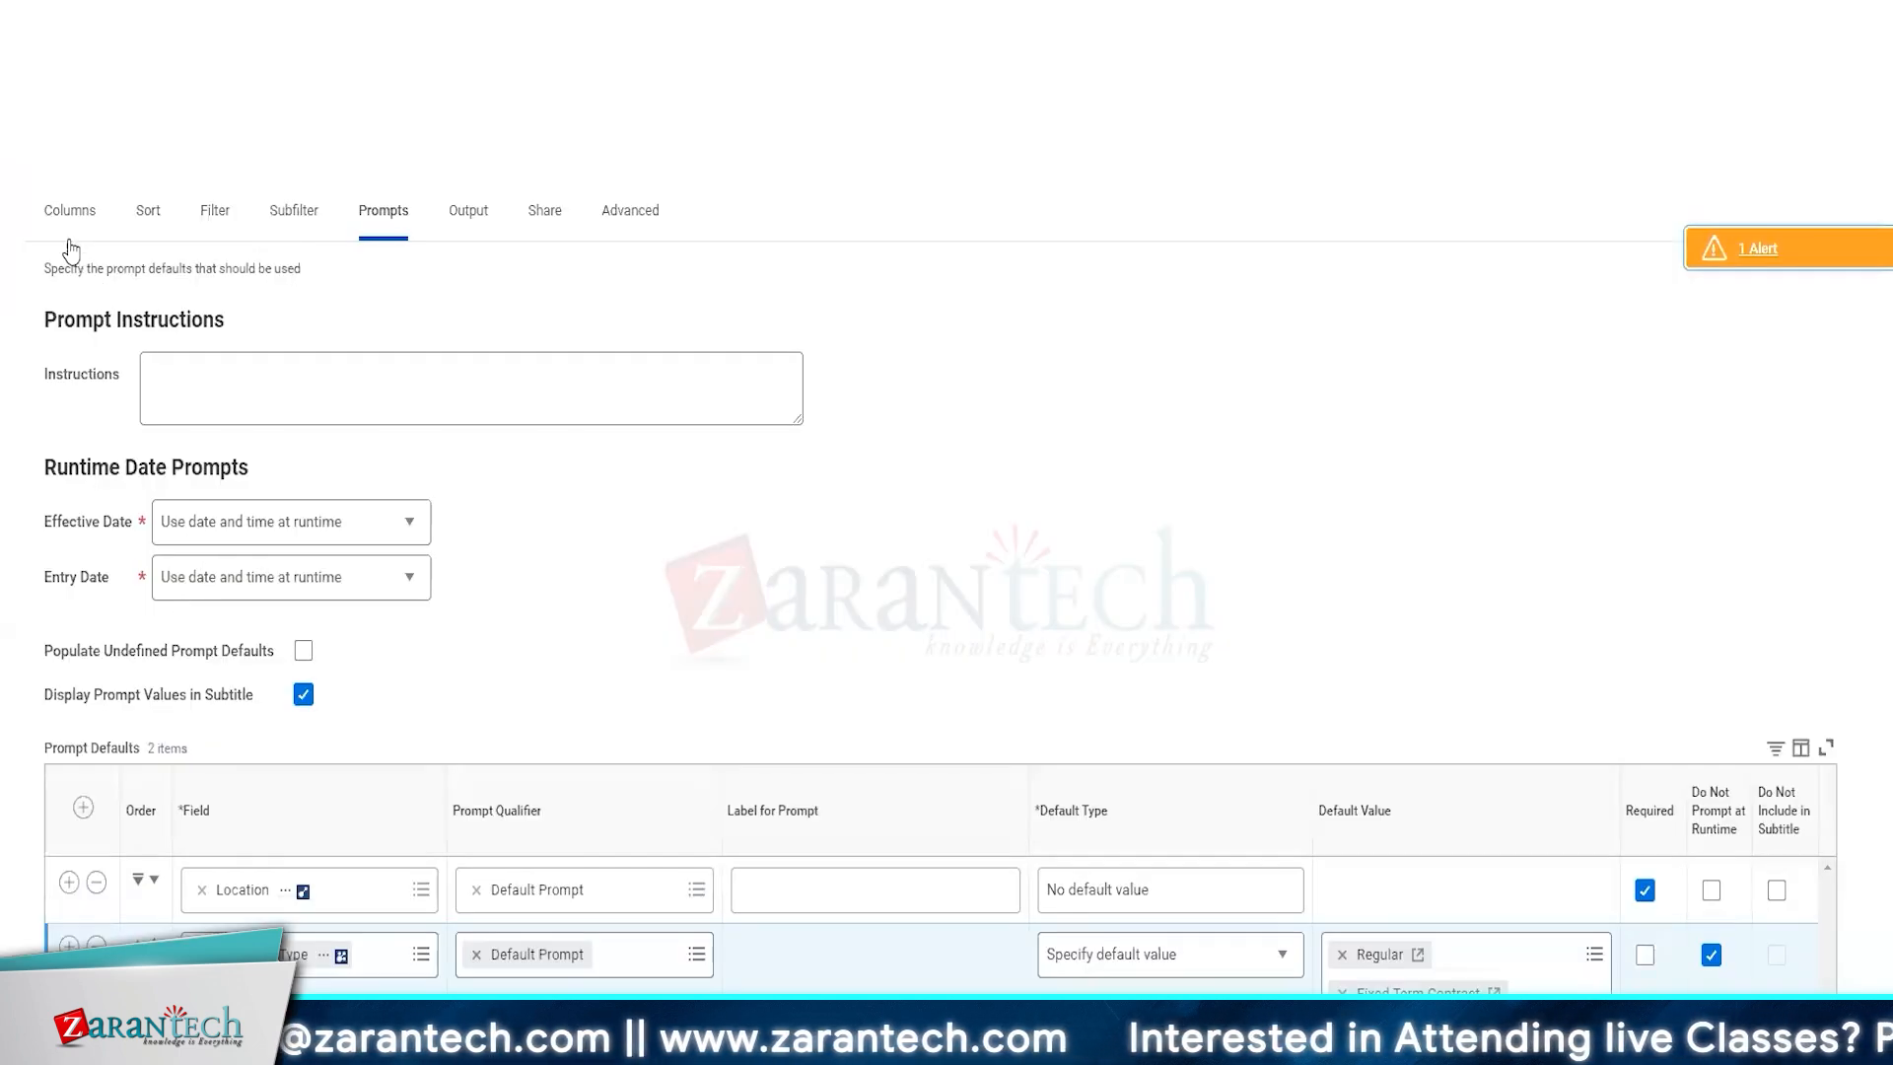
{"action": "left_click", "coordinate": [70, 212]}
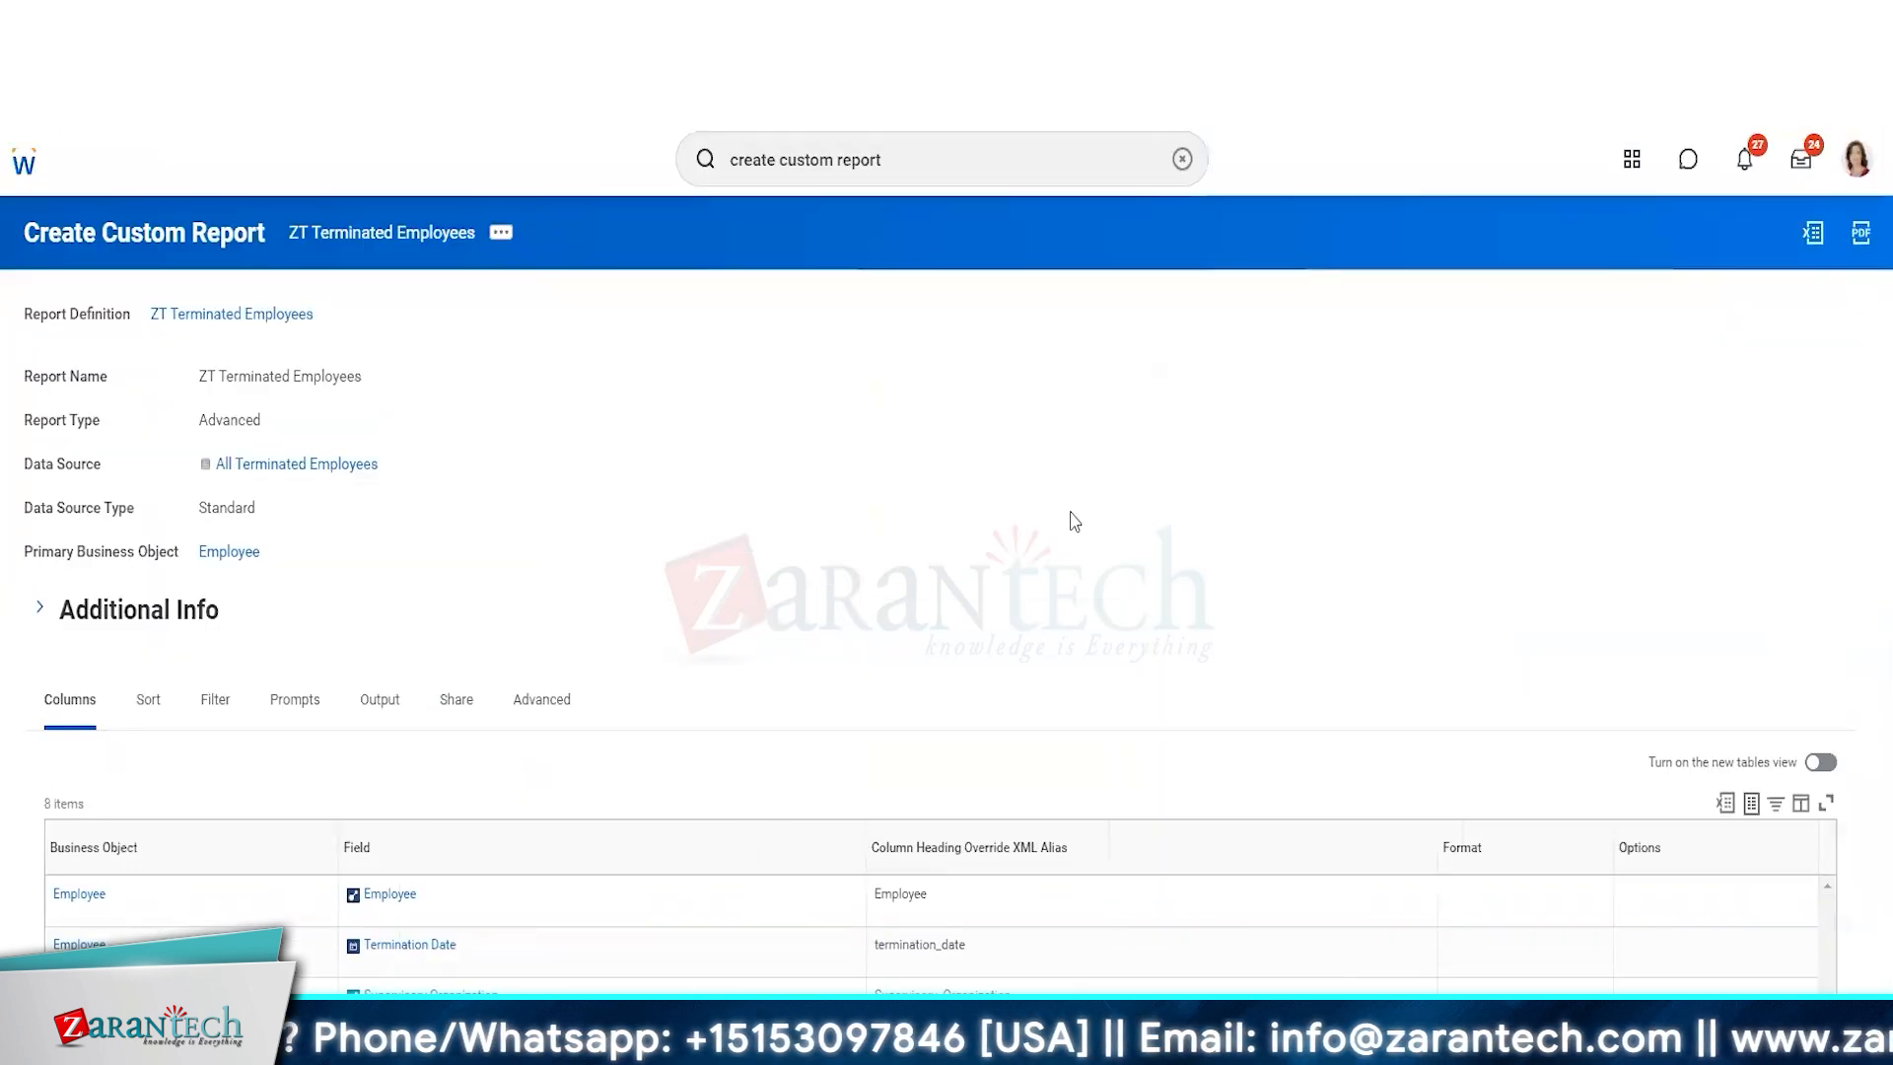
- Start running the ZT Terminated Employees report and check its required Location prompt
{"action": "scroll", "coordinate": [1069, 520], "scroll_direction": "down", "scroll_amount": 3}
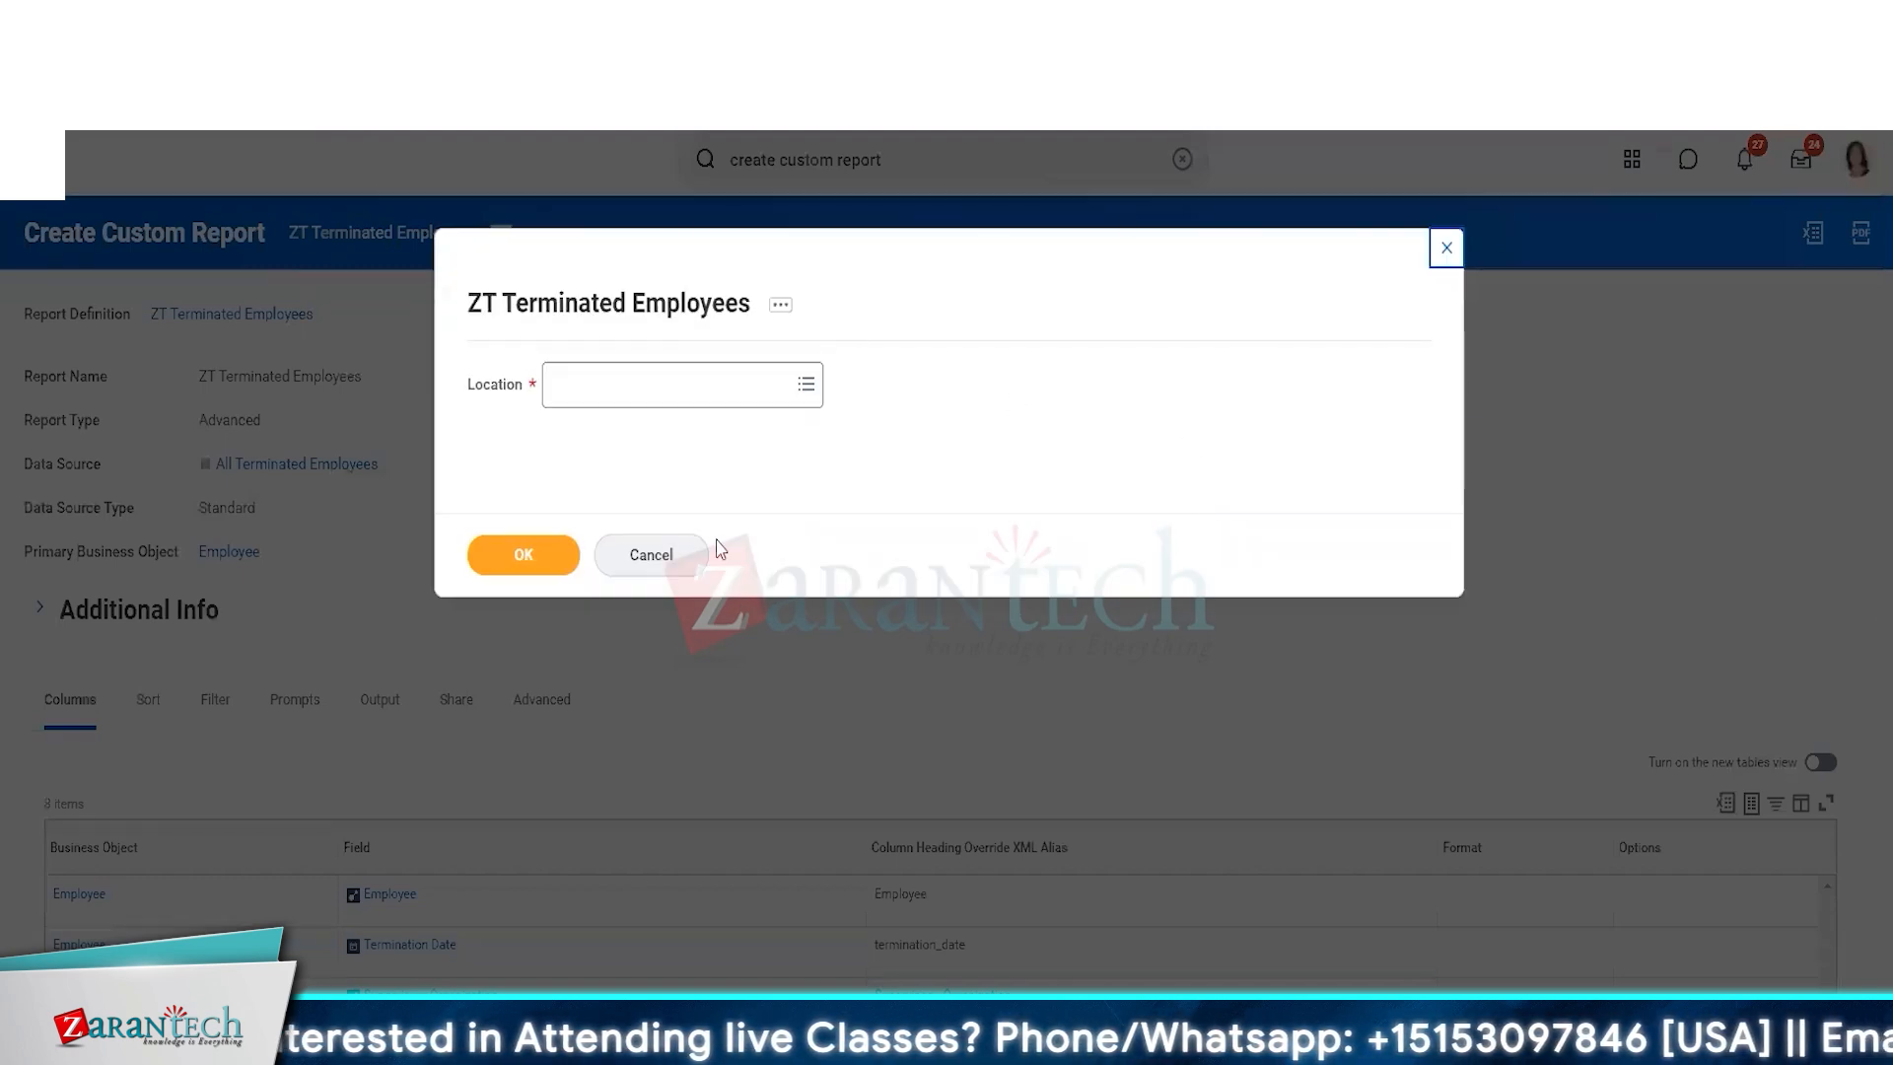
{"action": "left_click", "coordinate": [817, 391]}
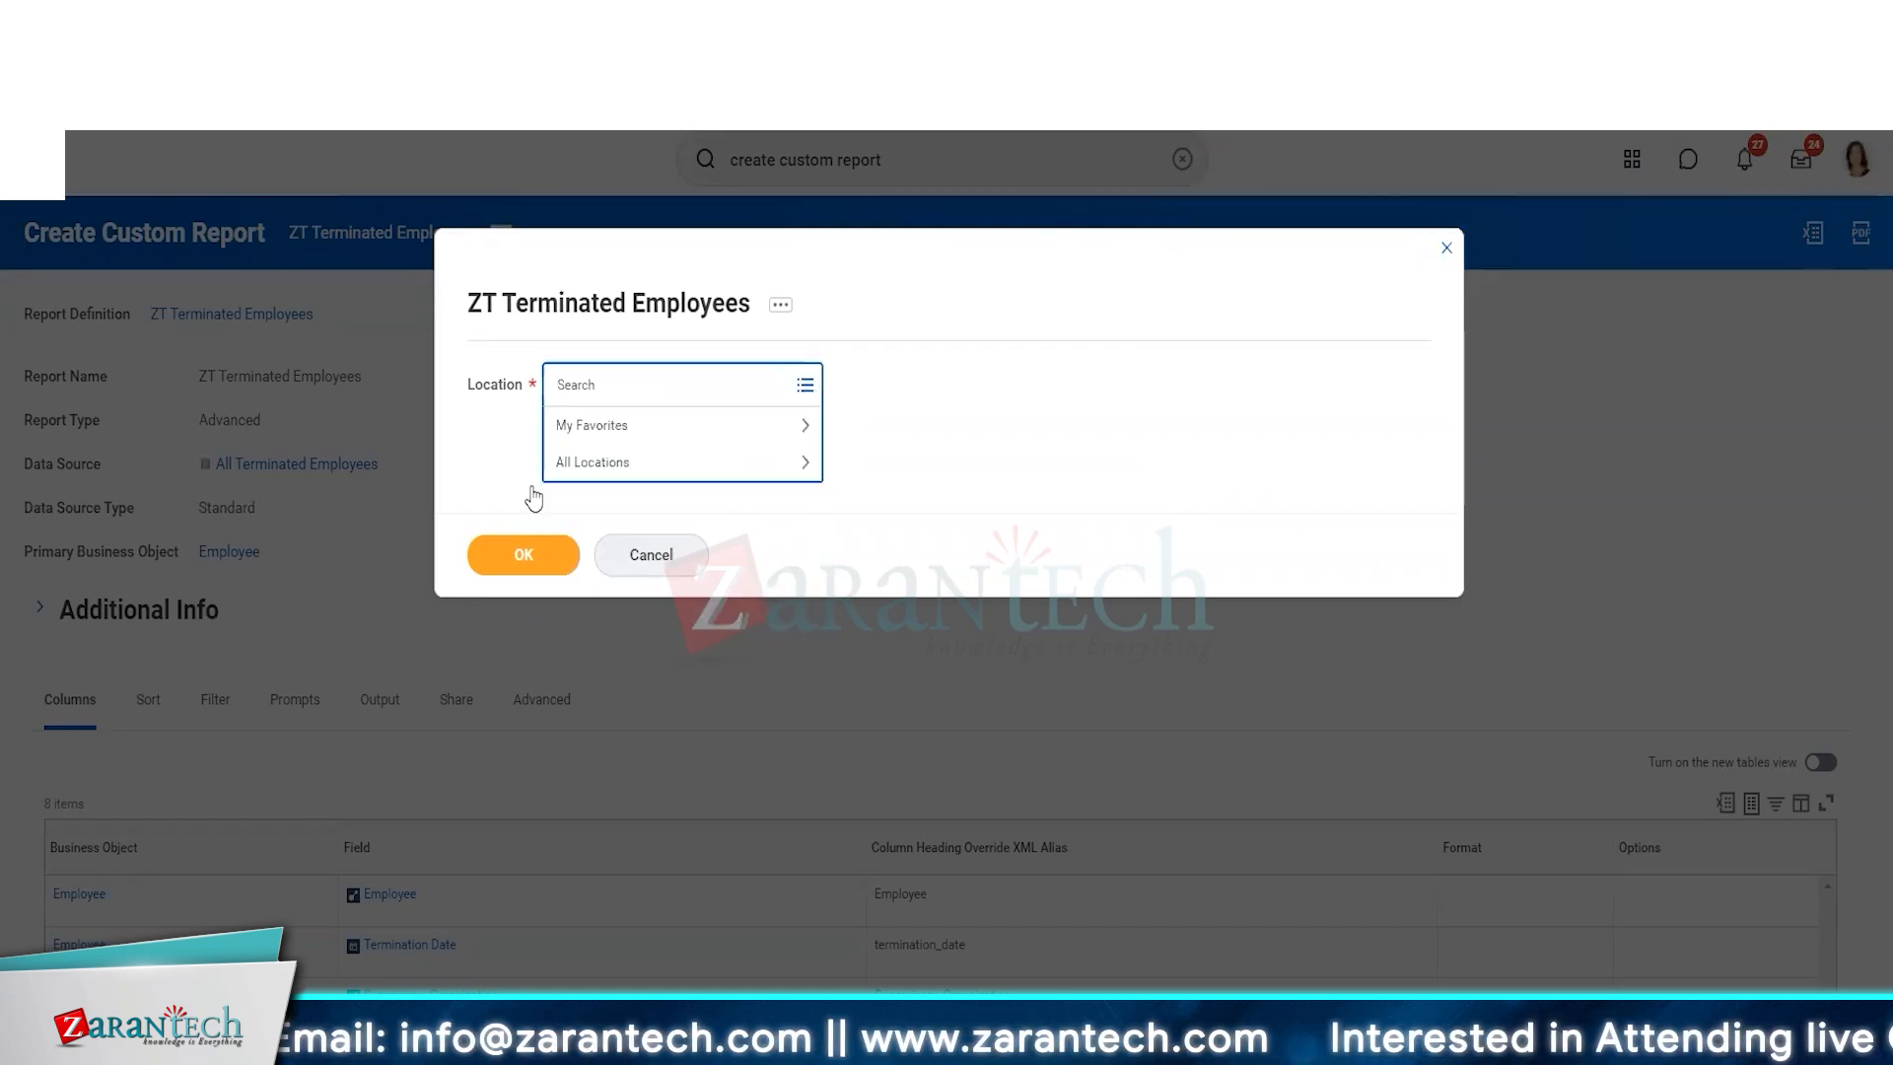
{"action": "left_click", "coordinate": [510, 392]}
{"action": "double_click", "coordinate": [535, 385]}
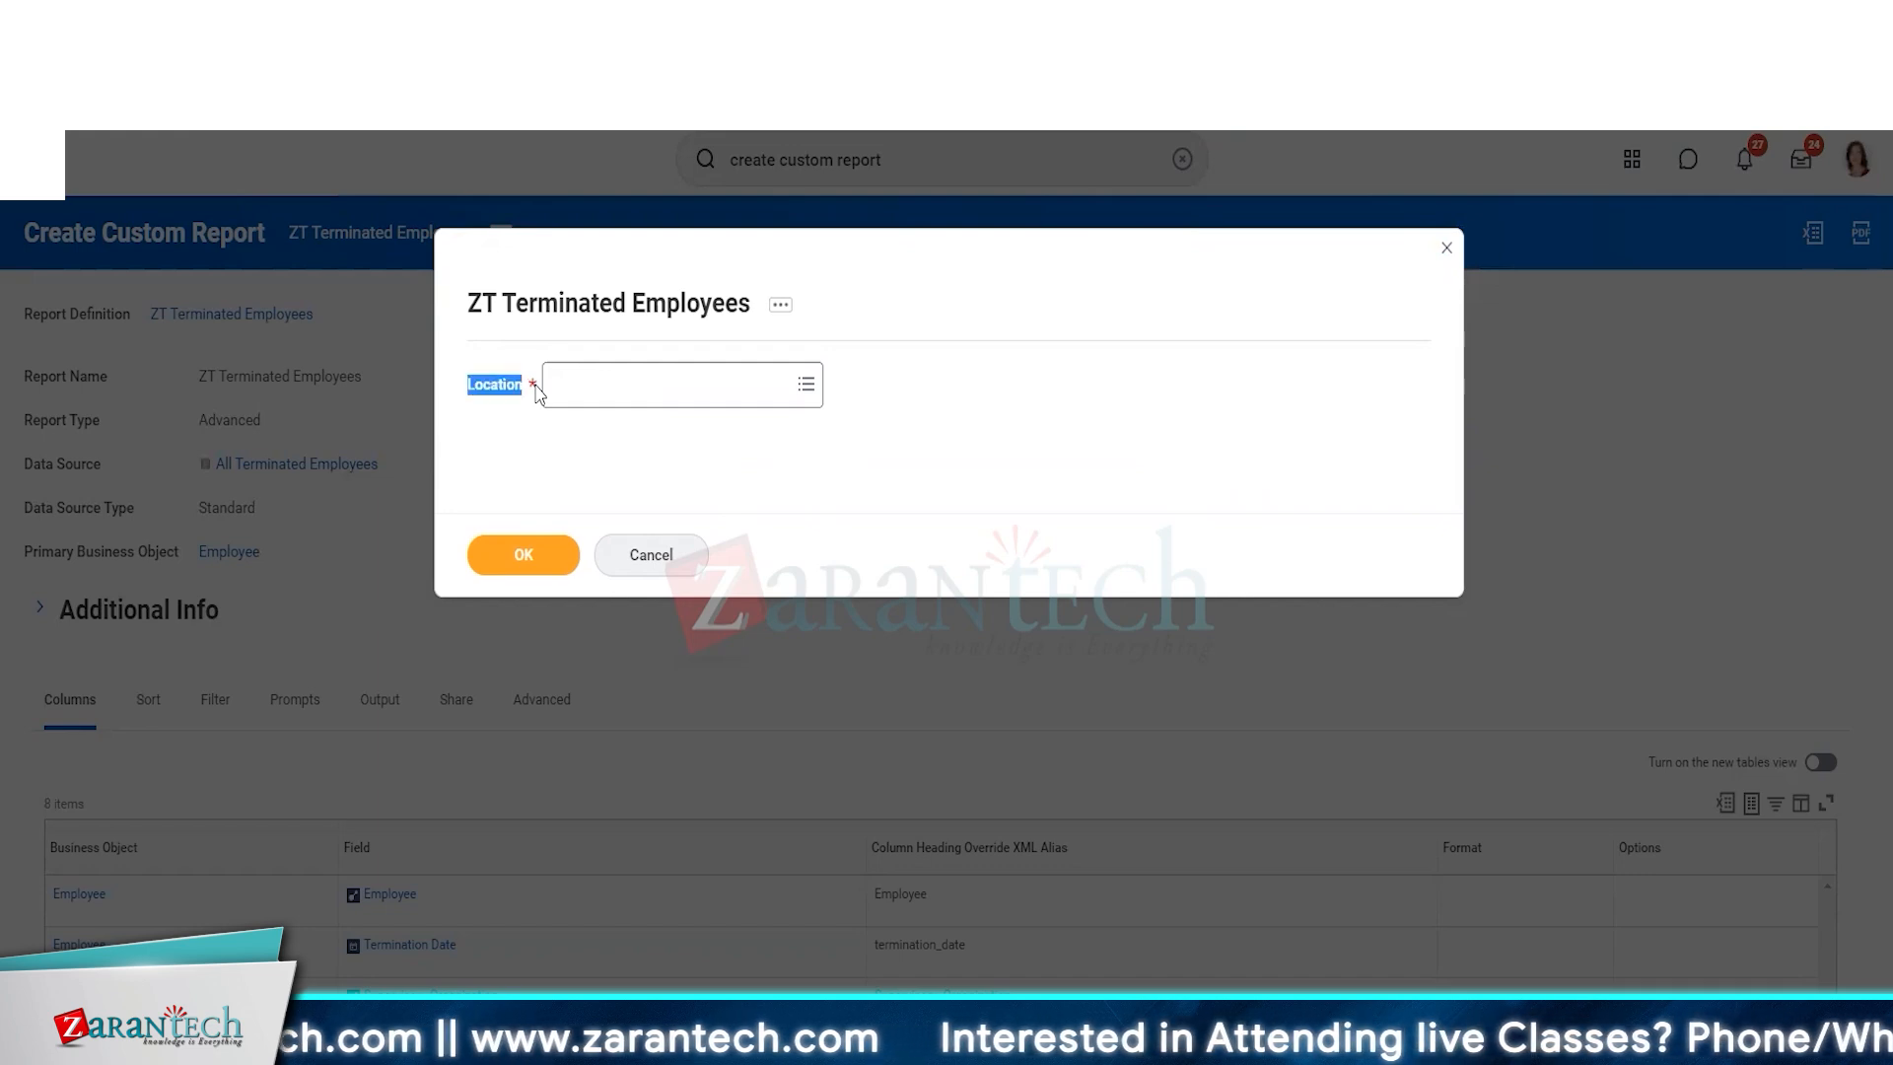
{"action": "left_click", "coordinate": [537, 392]}
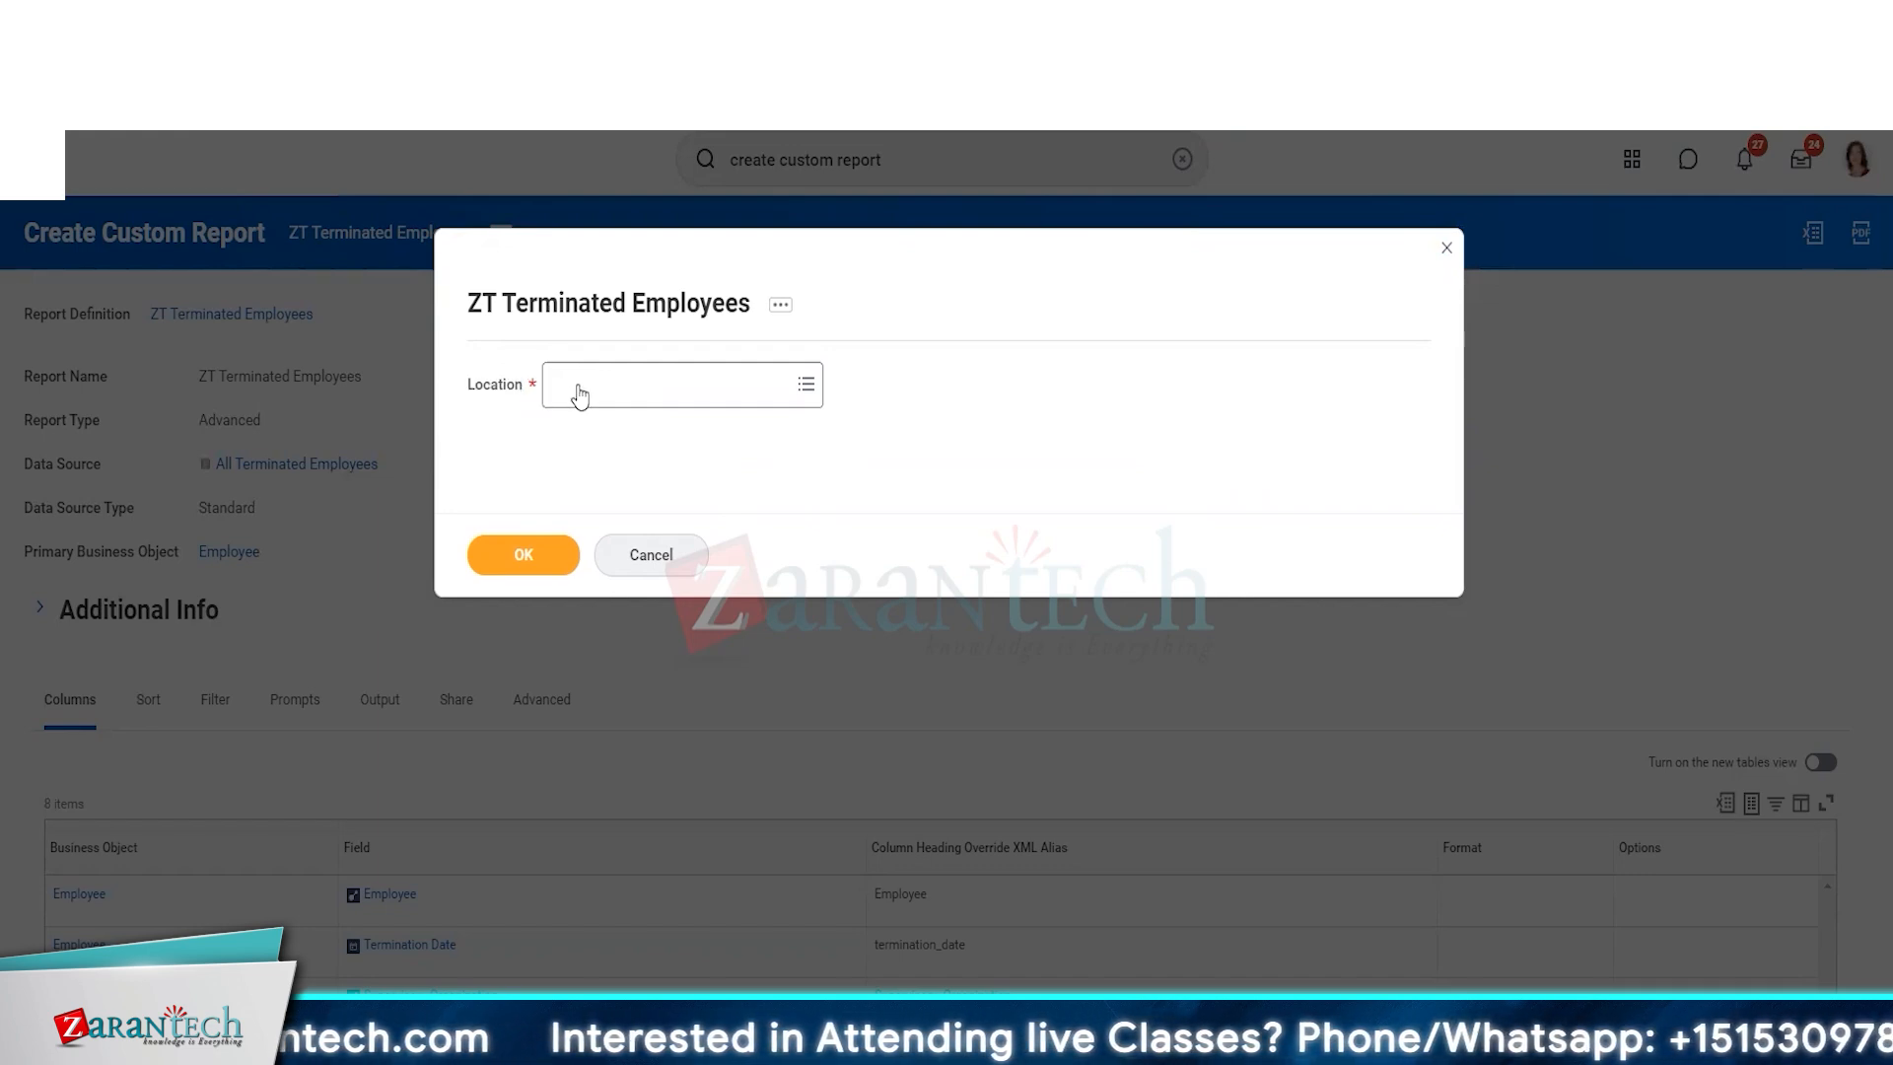
- Search the Location prompt for "States", select Home Office (USA) and run the report with it
{"action": "left_click", "coordinate": [577, 387]}
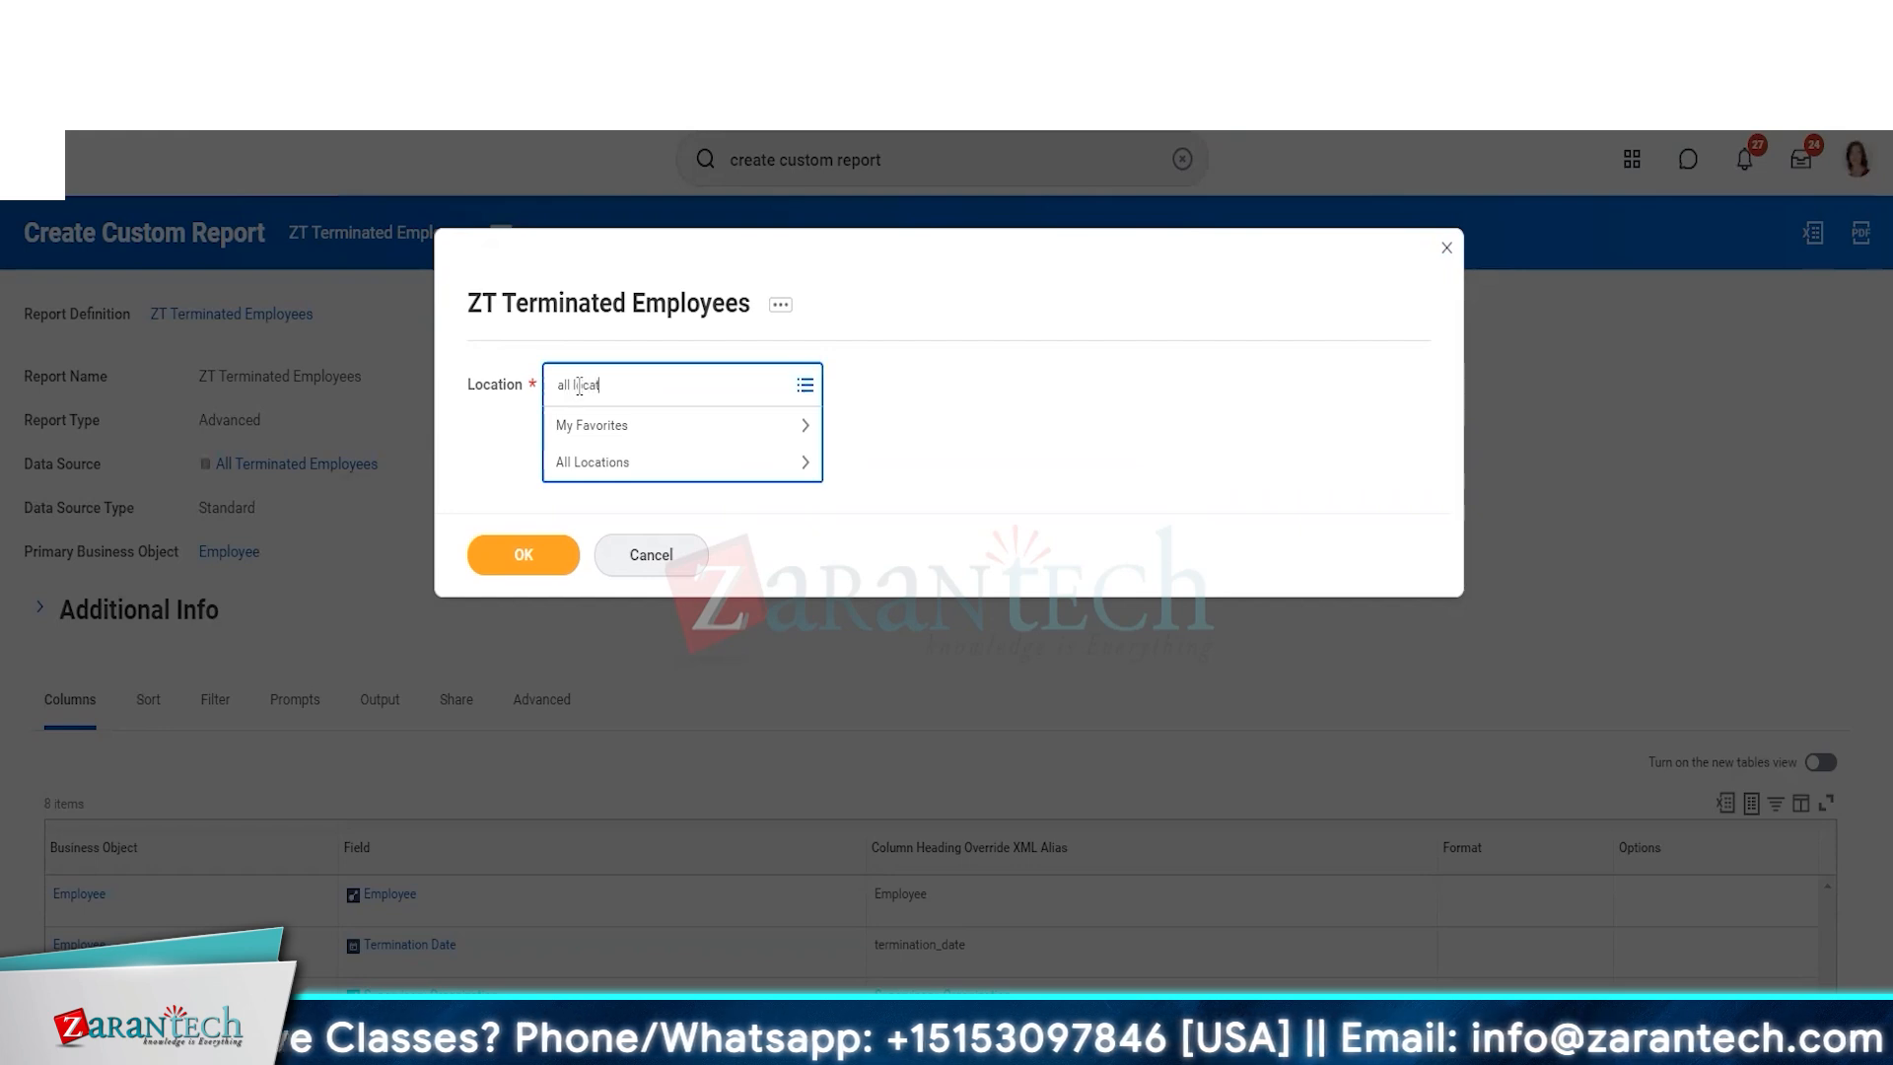
{"action": "type", "text": "all location"}
{"action": "key", "text": "Return"}
{"action": "type", "text": "St"}
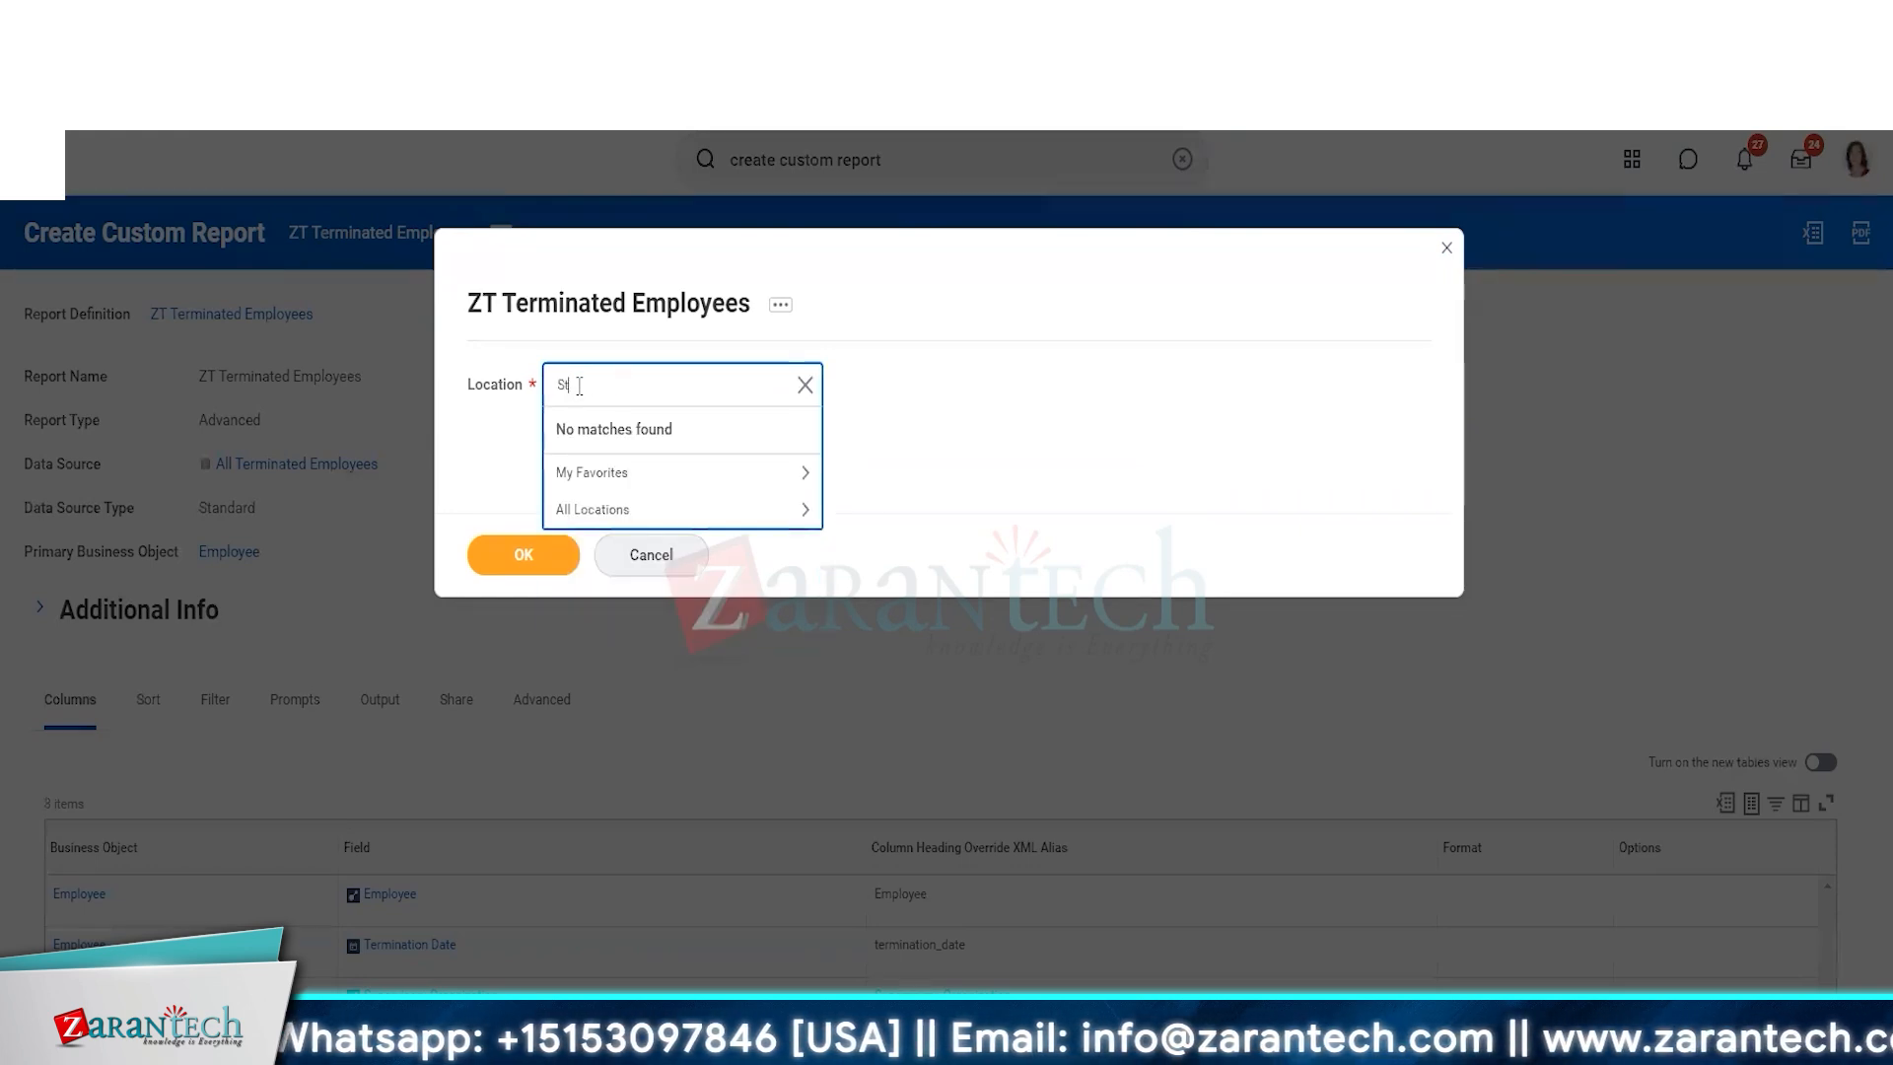
{"action": "type", "text": "ates"}
{"action": "key", "text": "Return"}
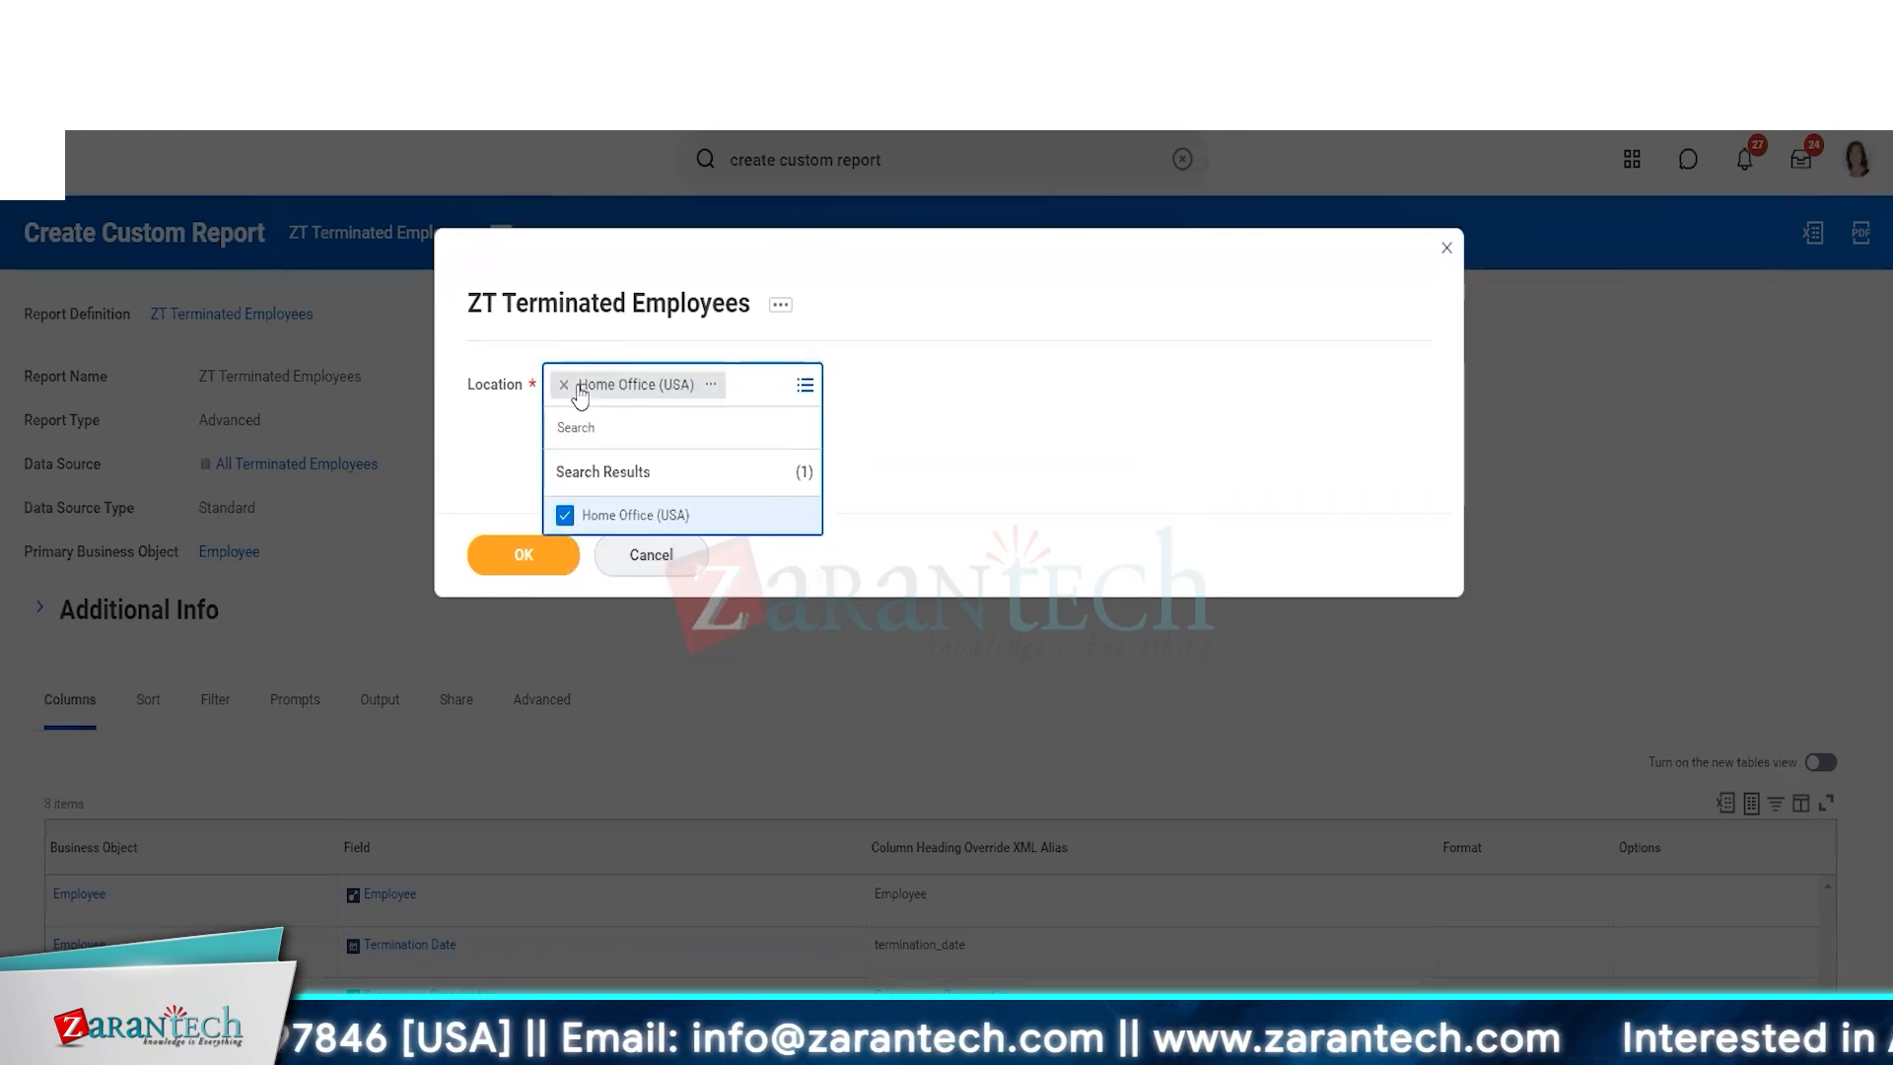
{"action": "left_click", "coordinate": [513, 554]}
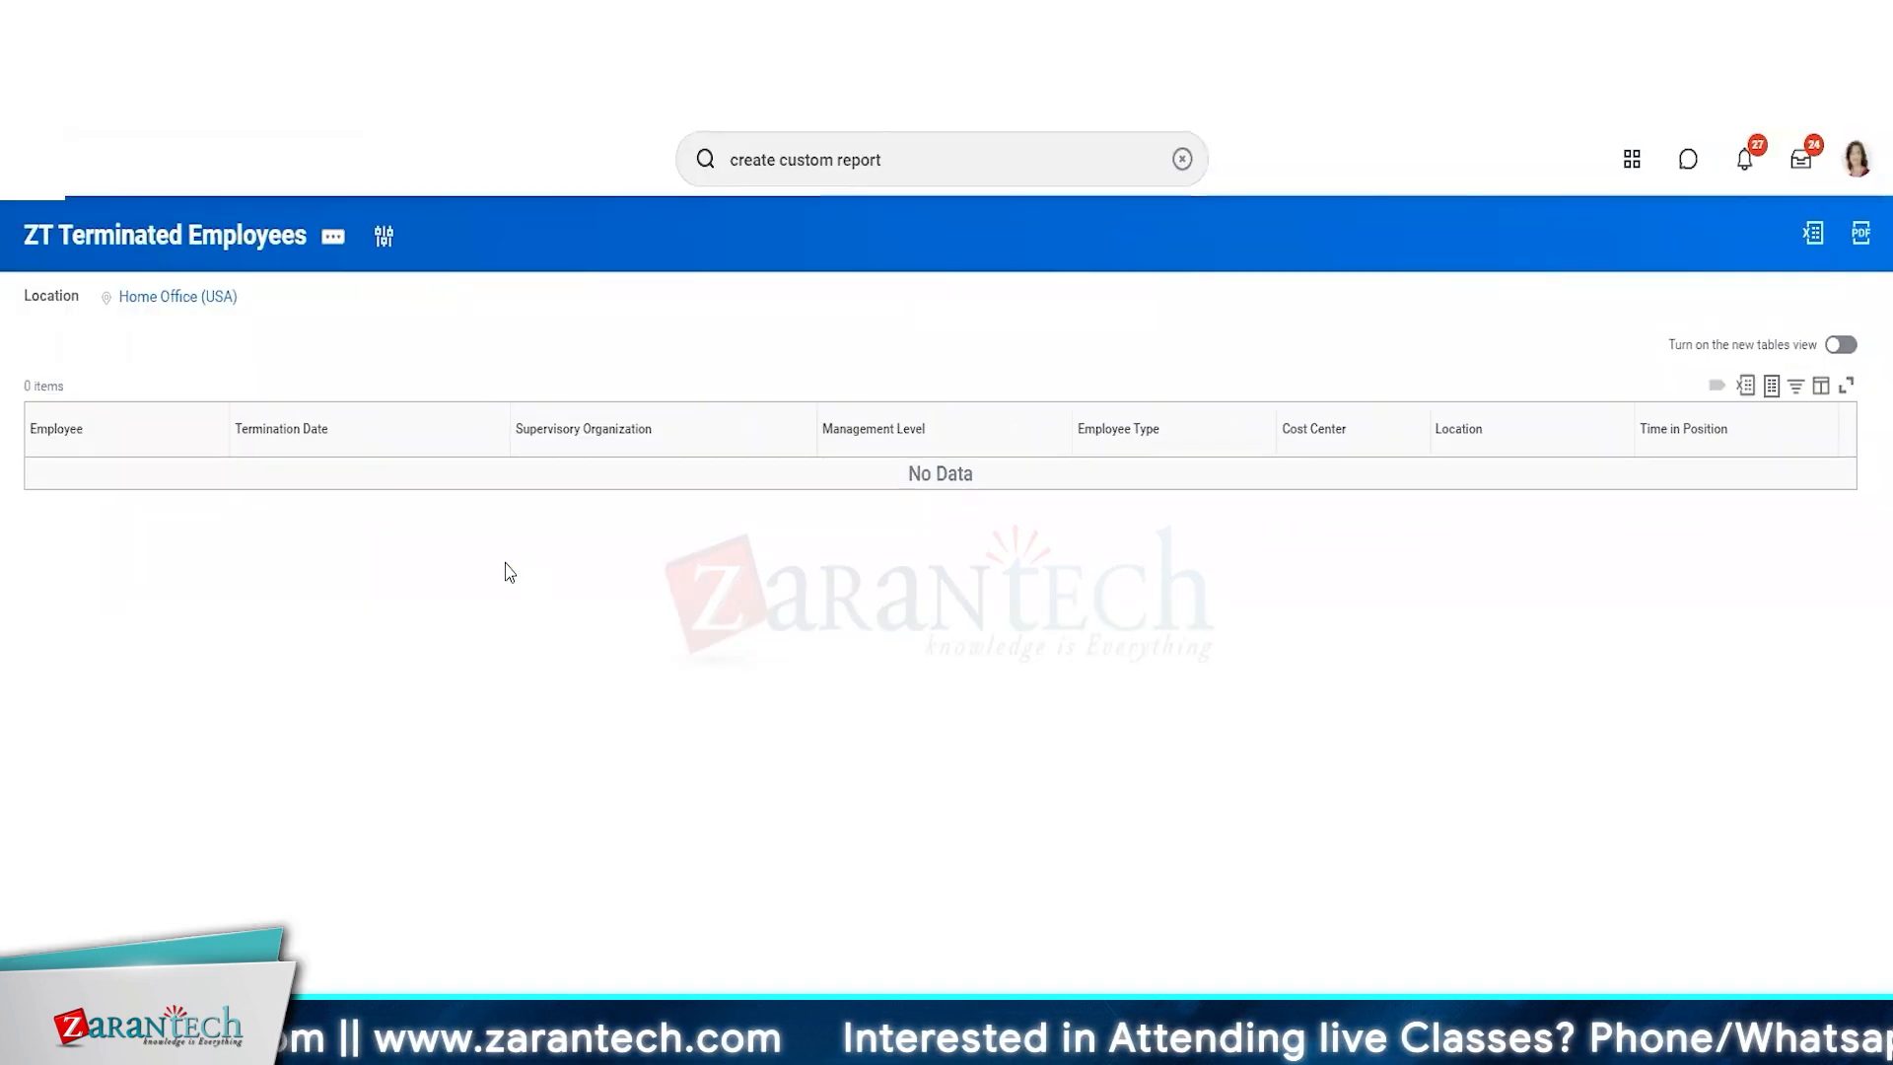
- Rerun the ZT Terminated Employees report with every location from Adelaide to Zurich selected in the Location prompt
{"action": "left_click", "coordinate": [384, 235]}
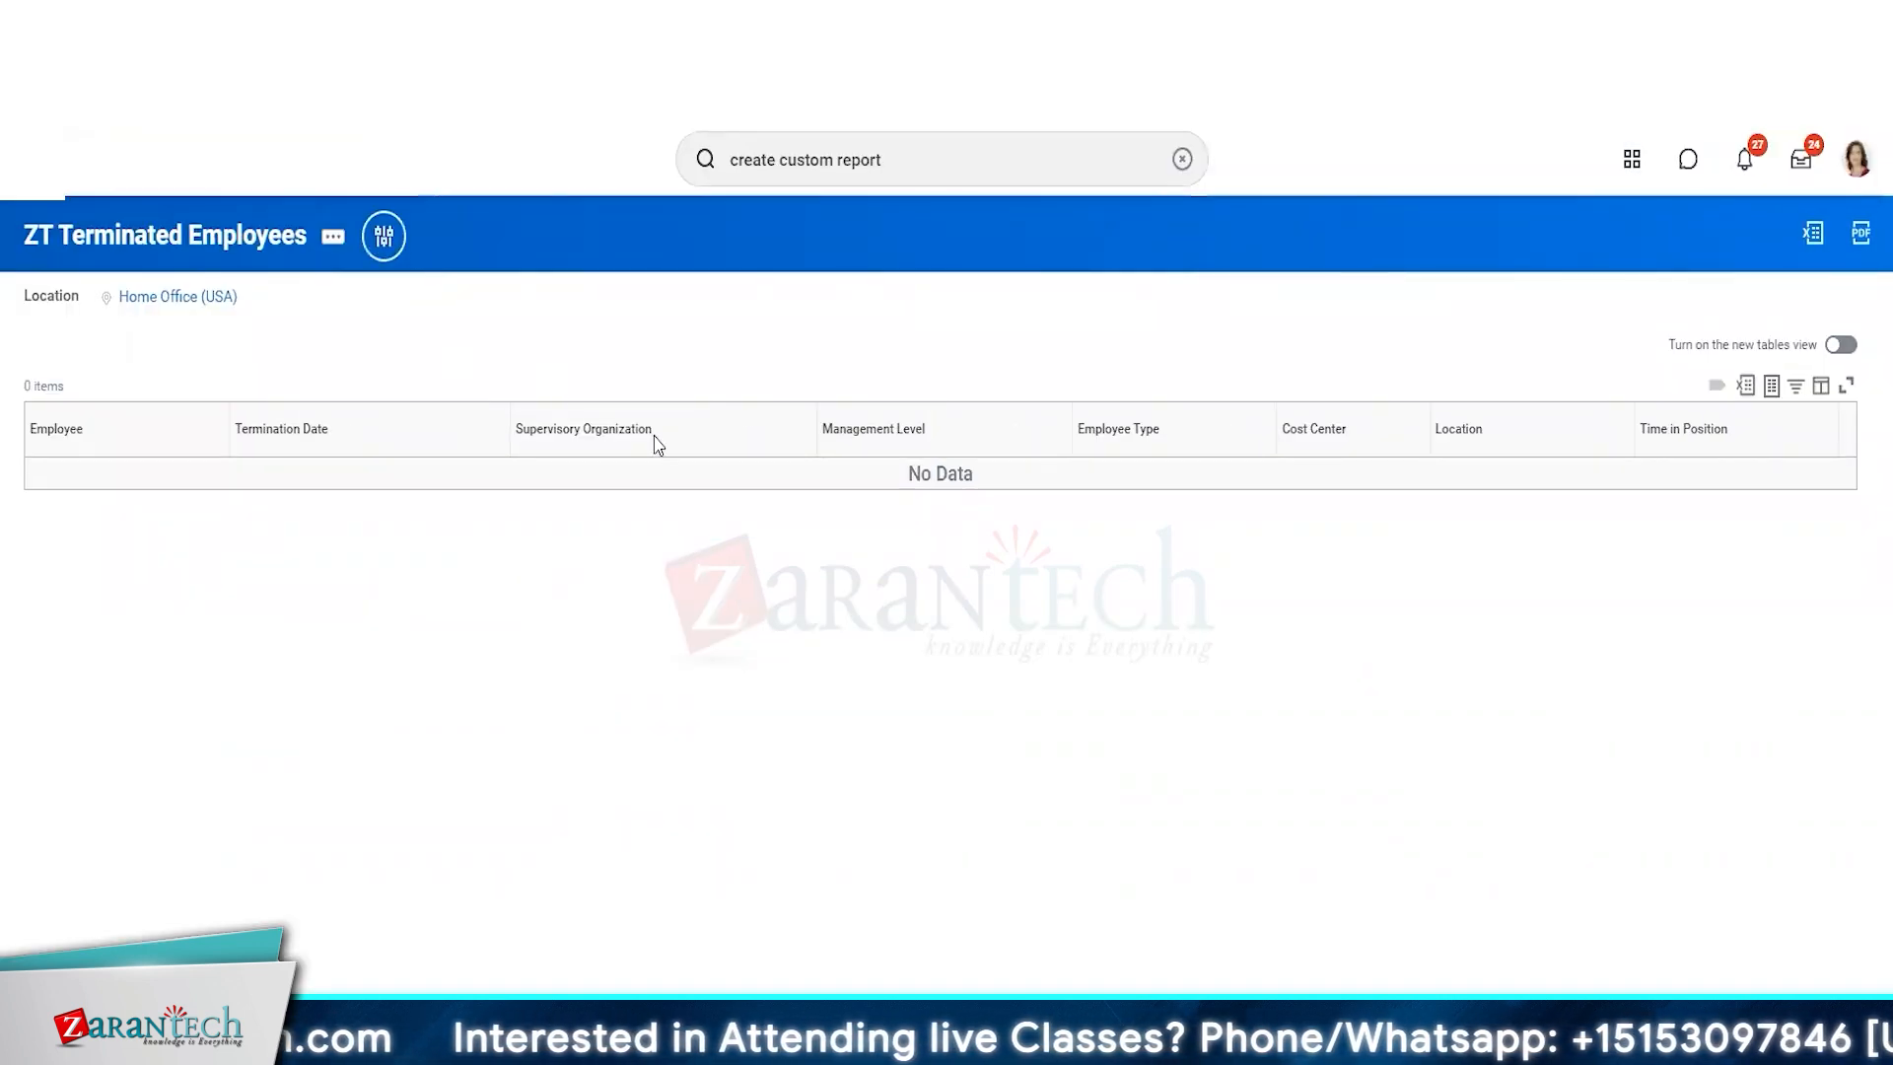
{"action": "left_click", "coordinate": [997, 385]}
{"action": "left_click", "coordinate": [986, 511]}
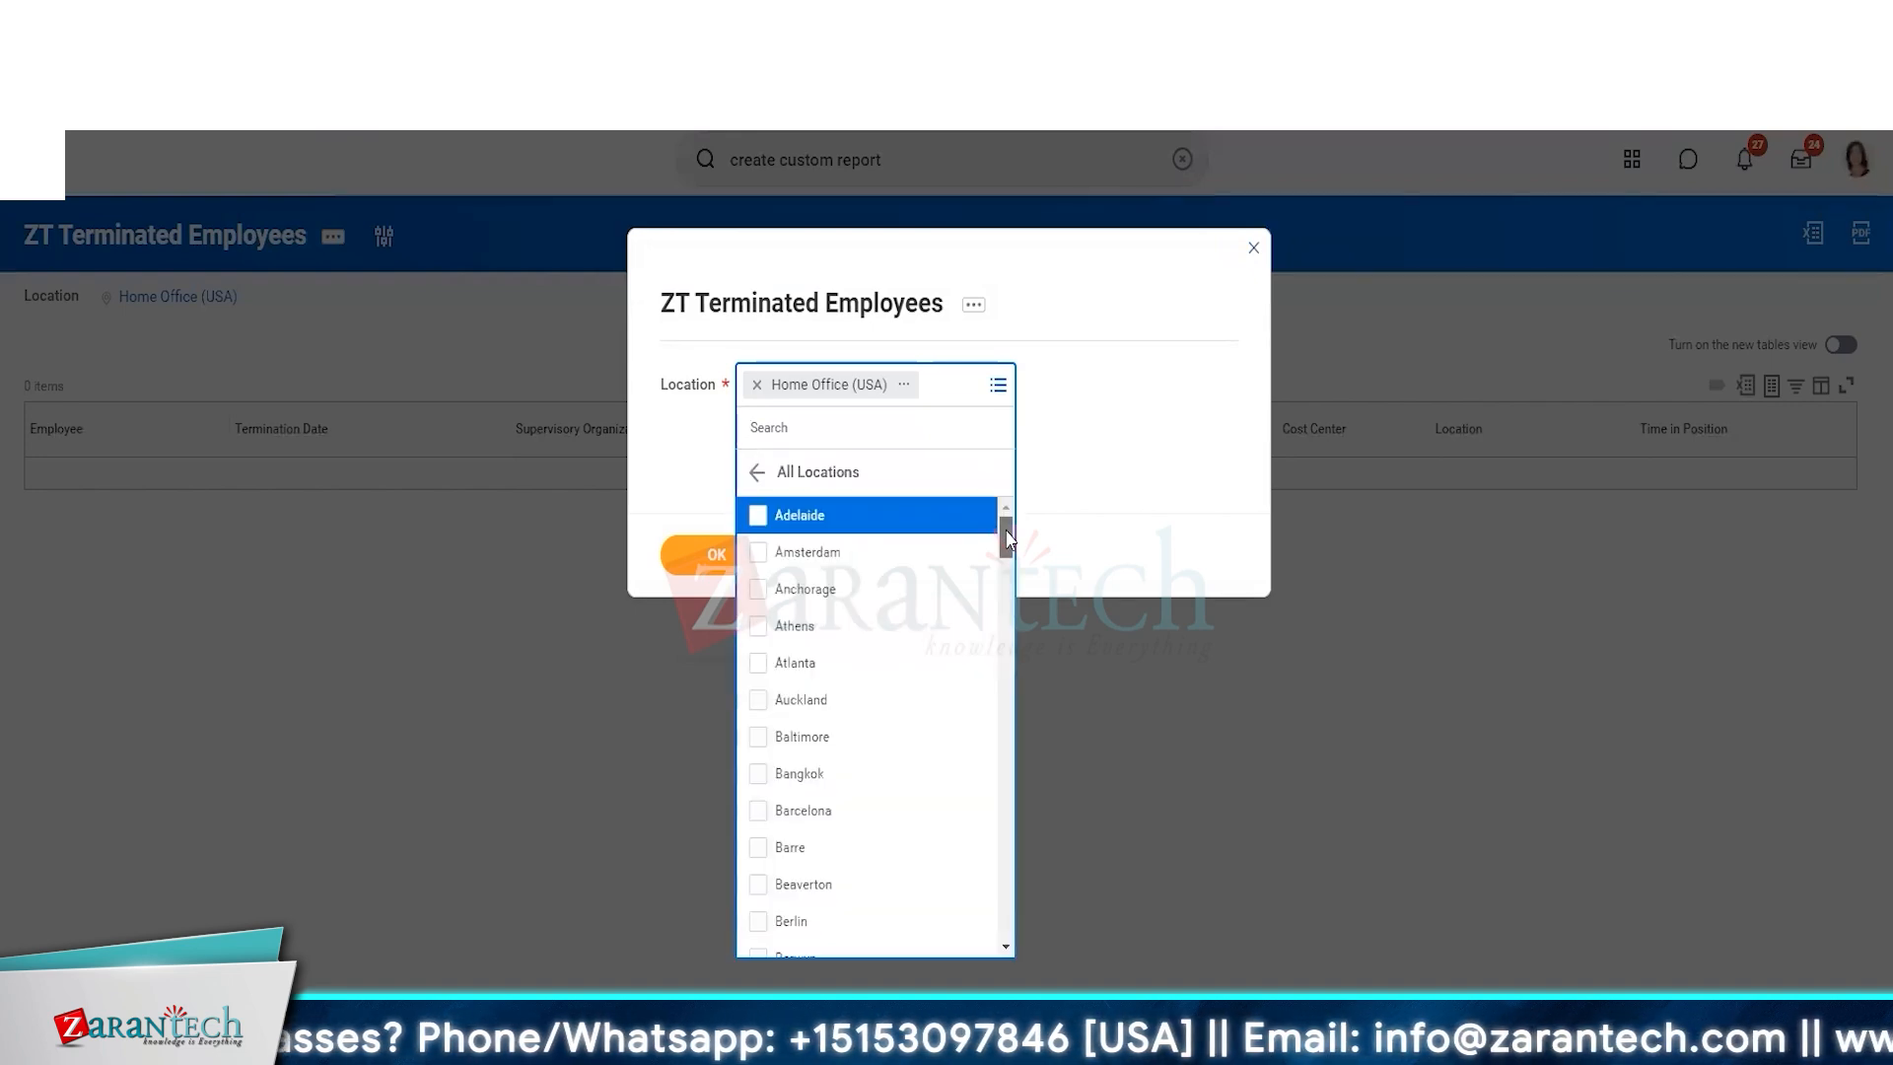
{"action": "left_click_drag", "start_coordinate": [1008, 538], "coordinate": [882, 956]}
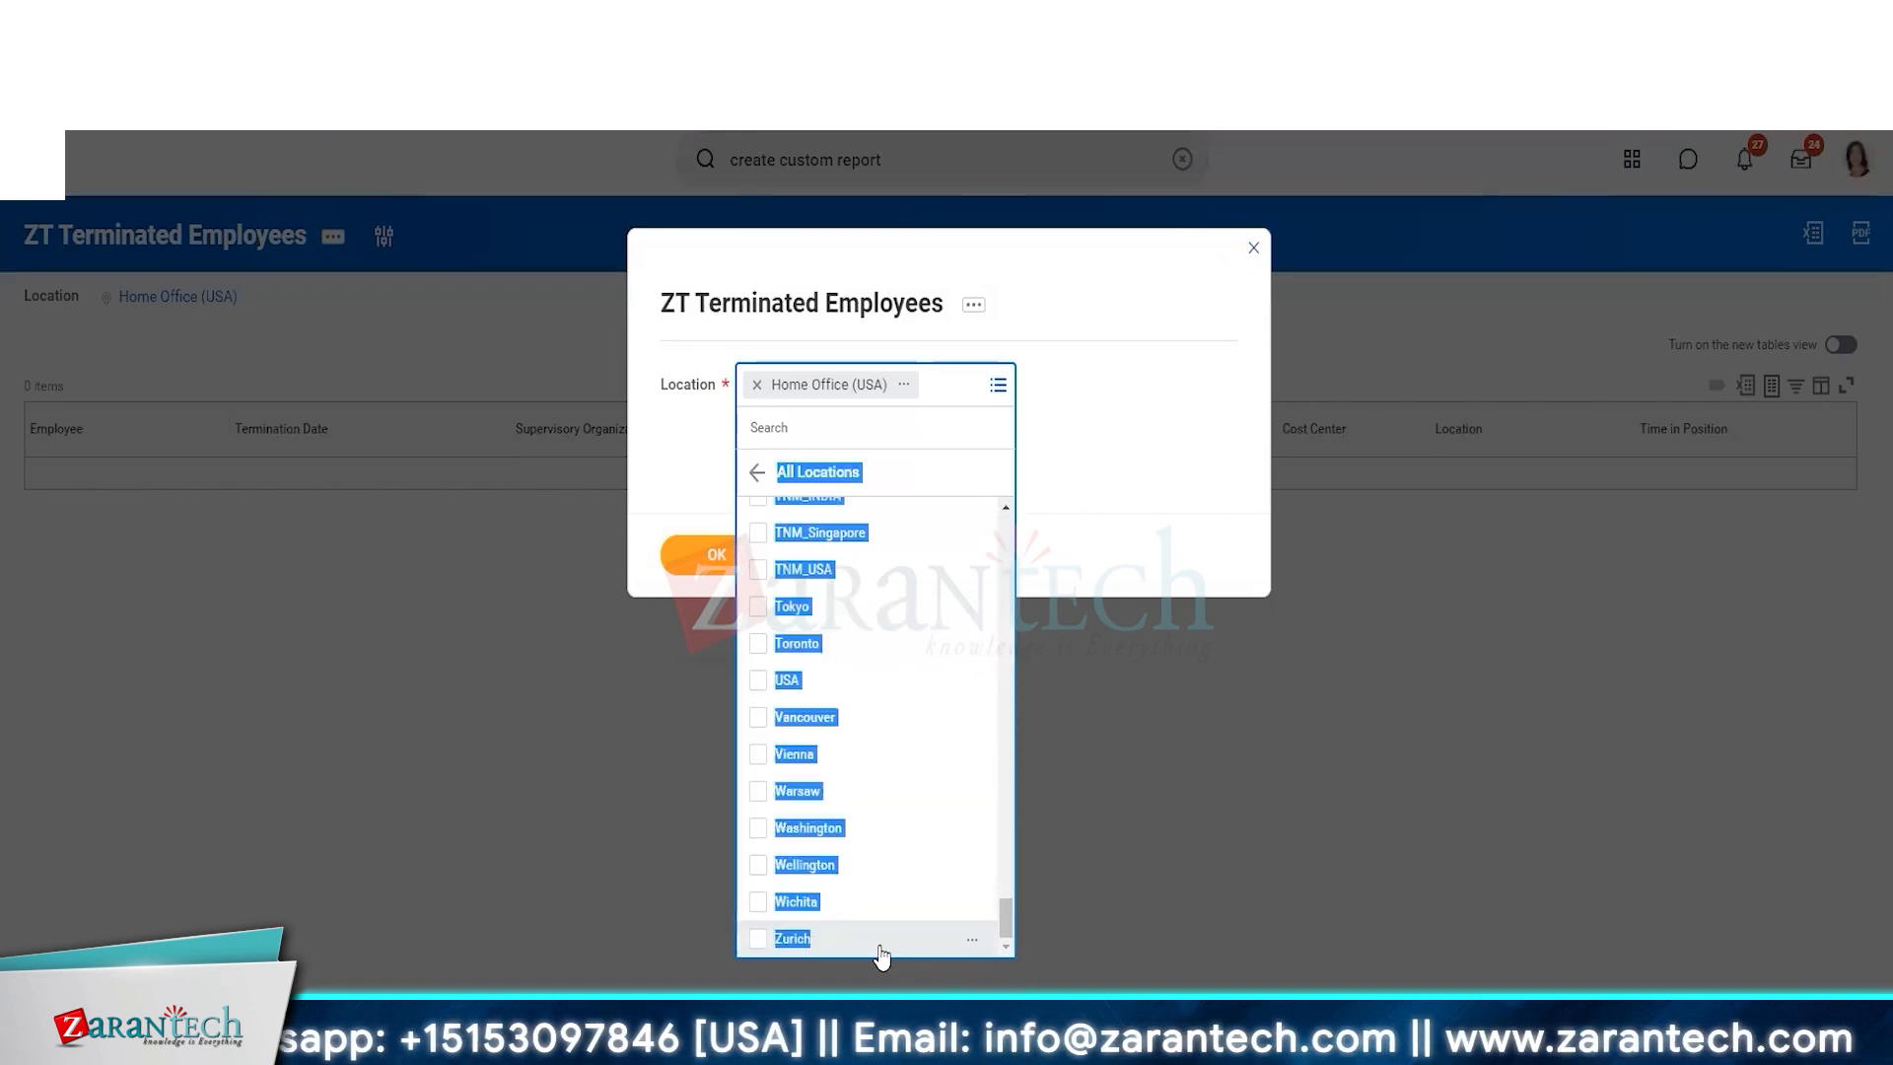
{"action": "left_click", "coordinate": [882, 954], "text": "shift"}
{"action": "left_click", "coordinate": [1198, 659]}
{"action": "left_click", "coordinate": [740, 674]}
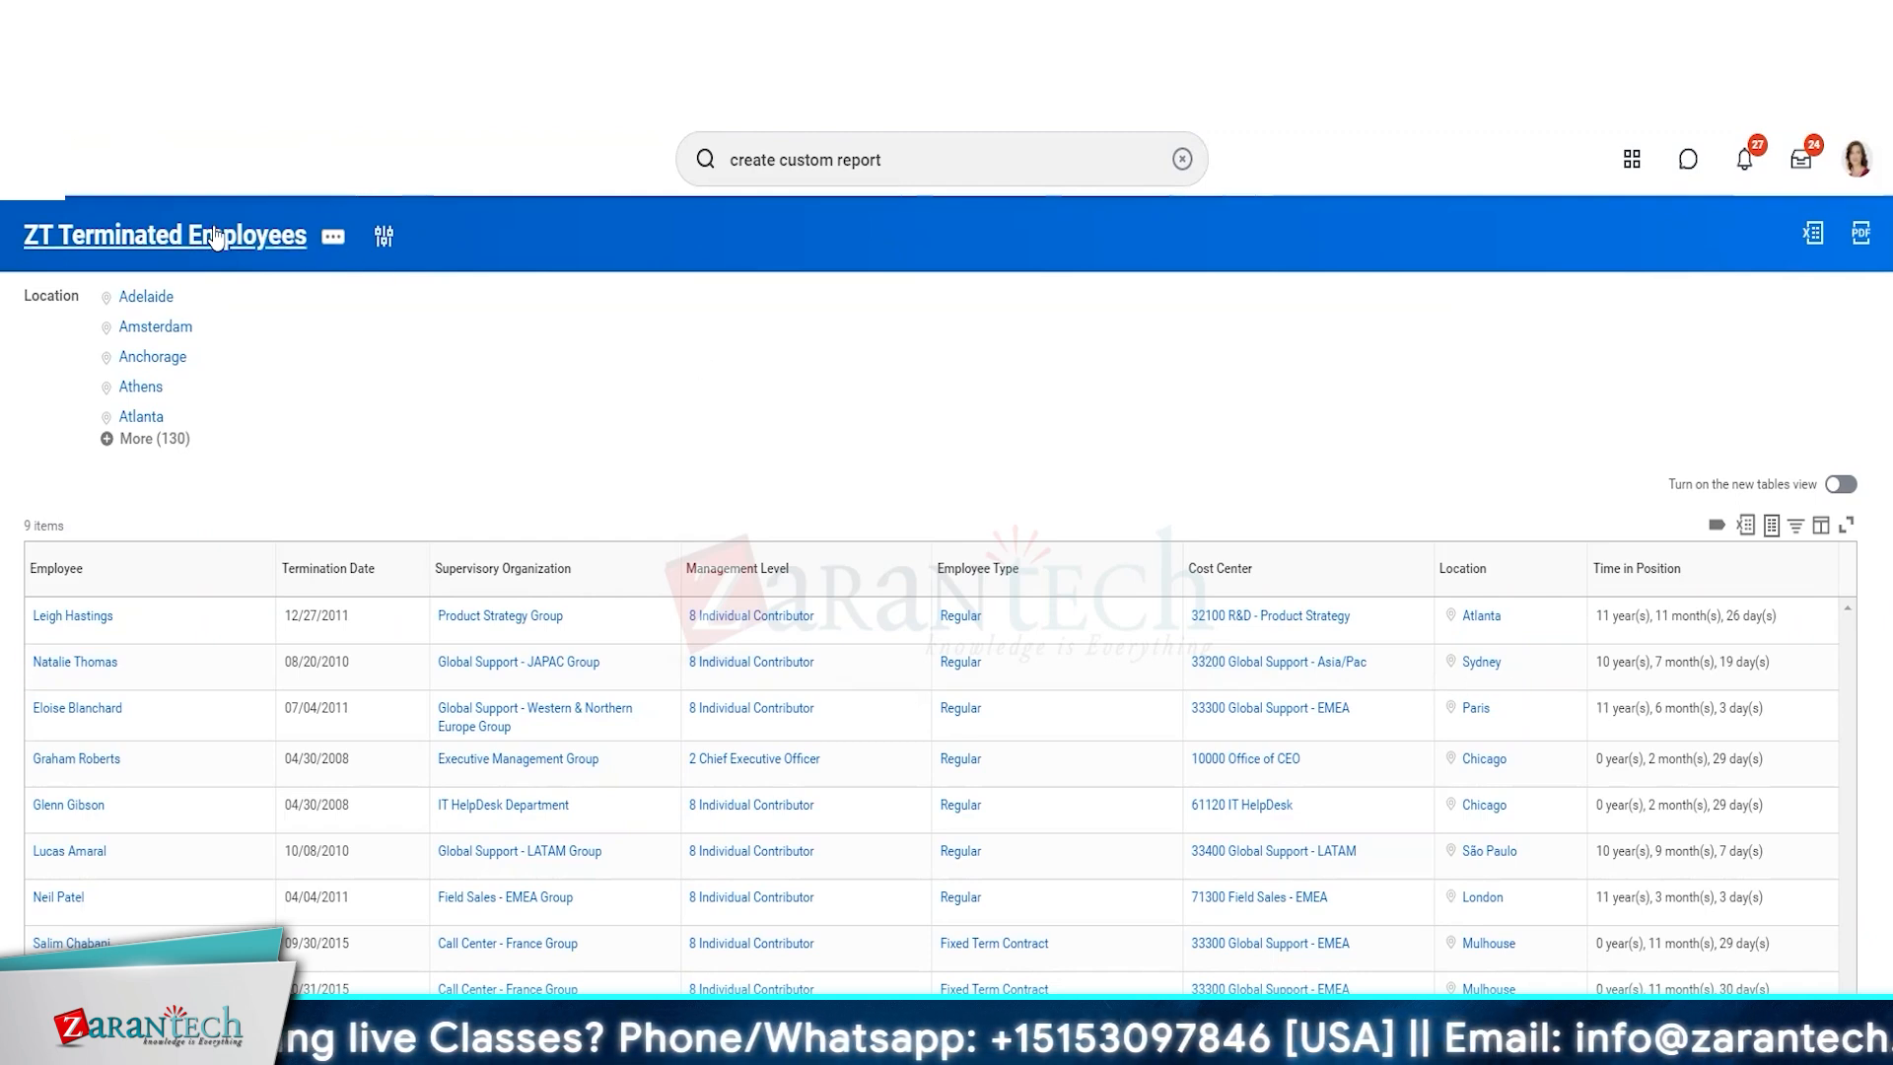
- Open the ZT Terminated Employees report definition from the report results and start editing it
{"action": "left_click", "coordinate": [127, 255]}
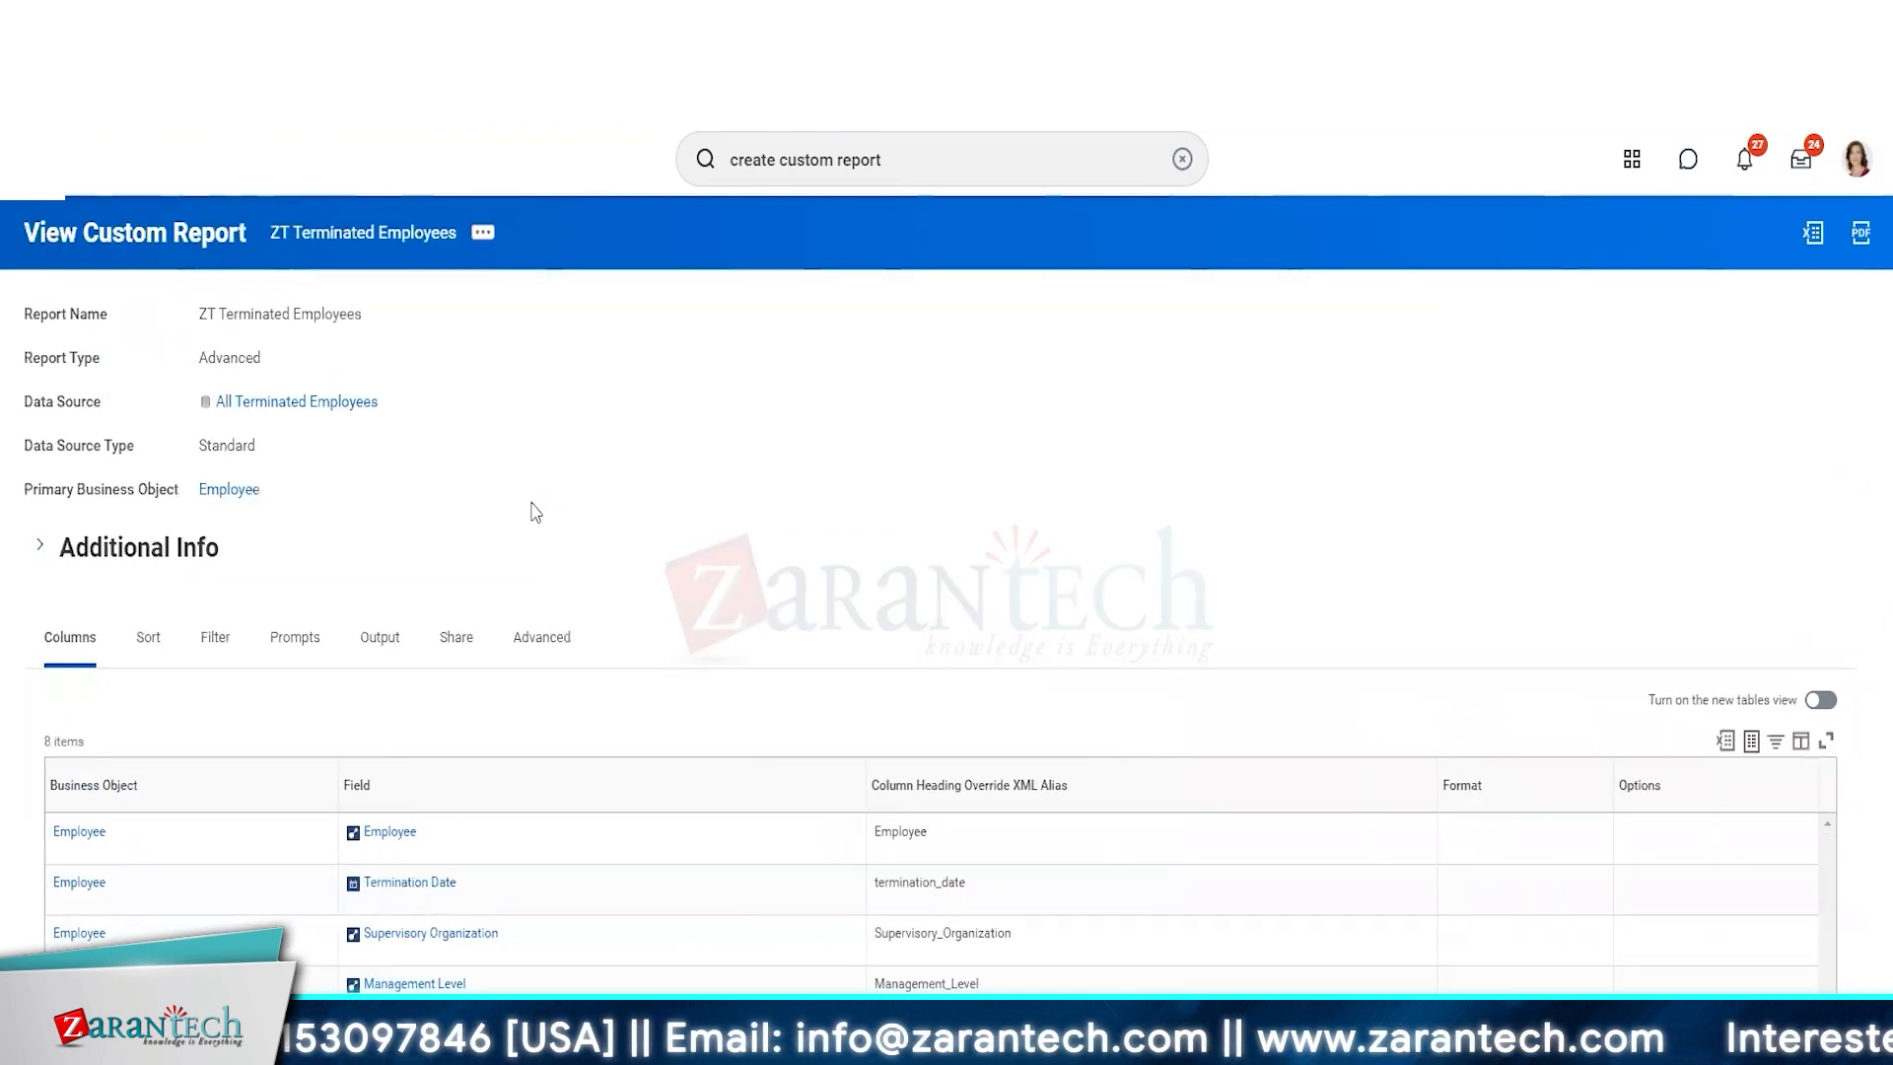
{"action": "scroll", "coordinate": [532, 507], "scroll_direction": "down", "scroll_amount": 3}
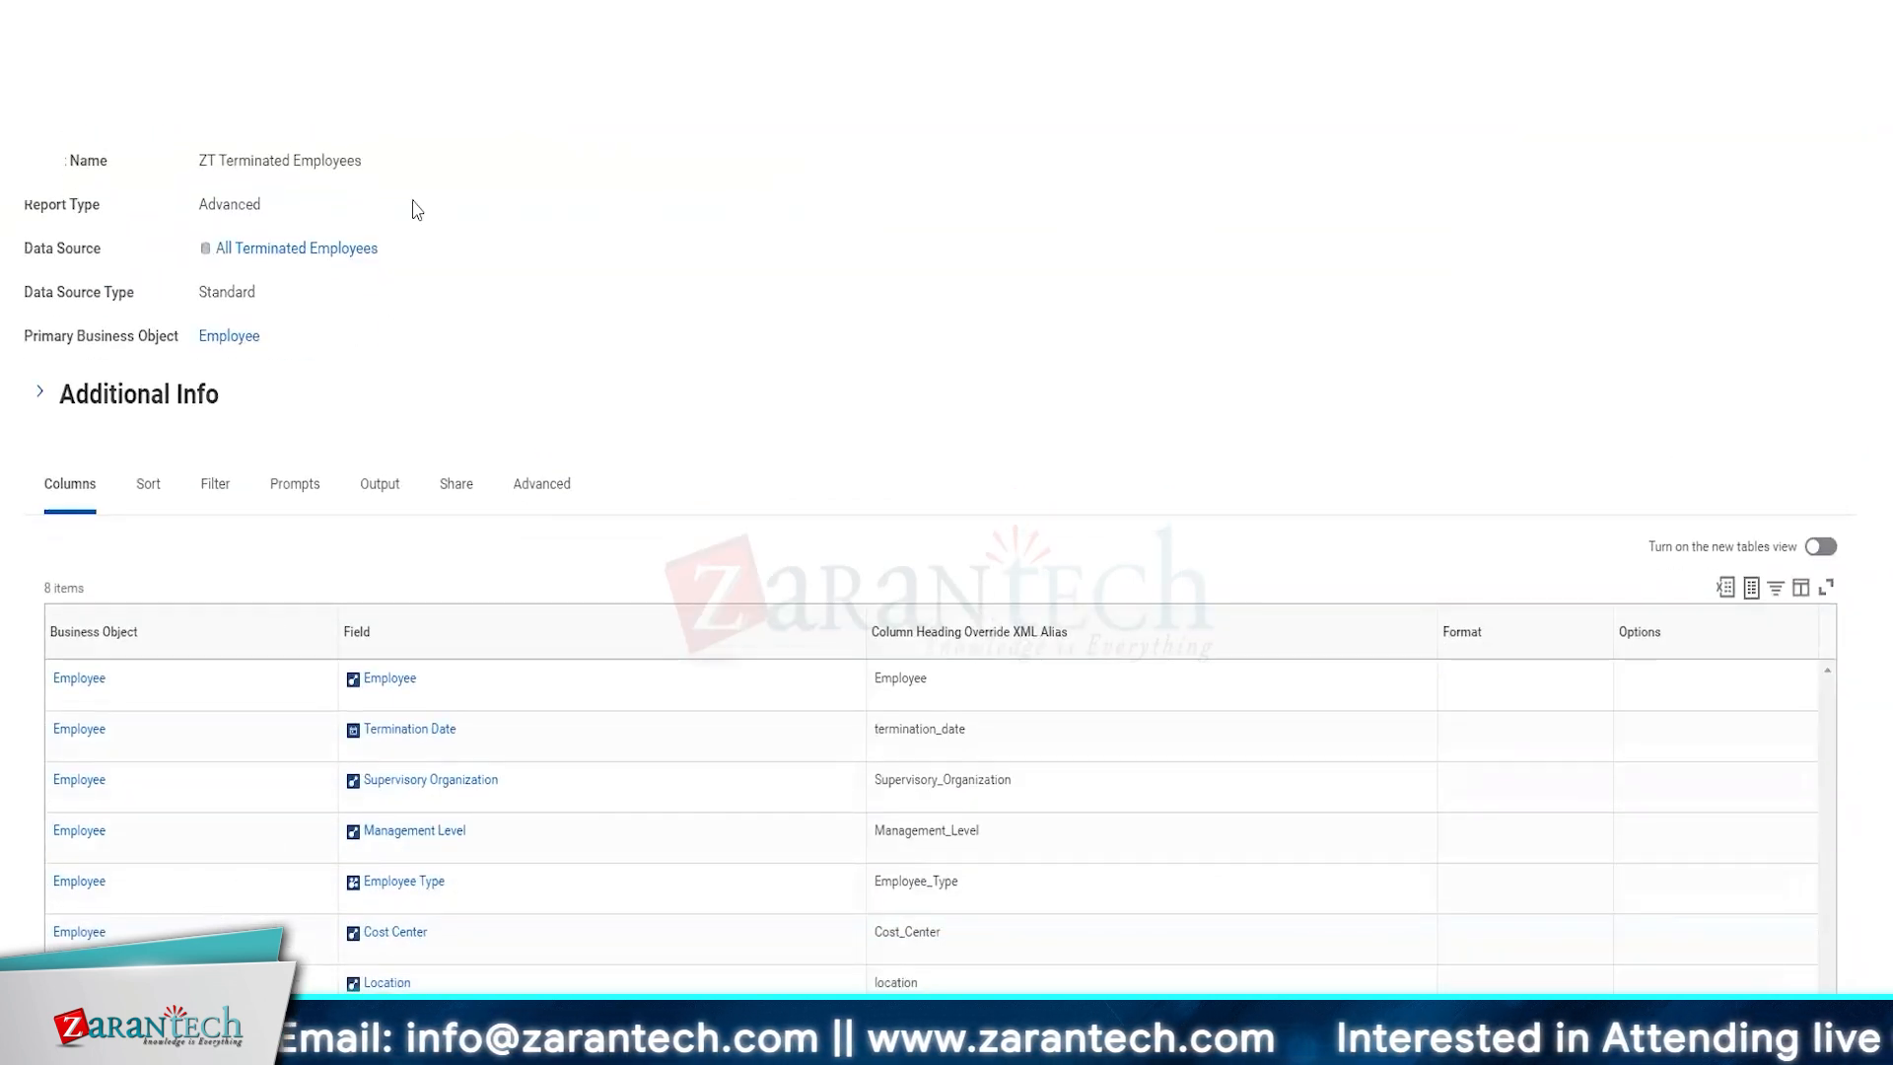
{"action": "scroll", "coordinate": [407, 475], "scroll_direction": "up", "scroll_amount": 3}
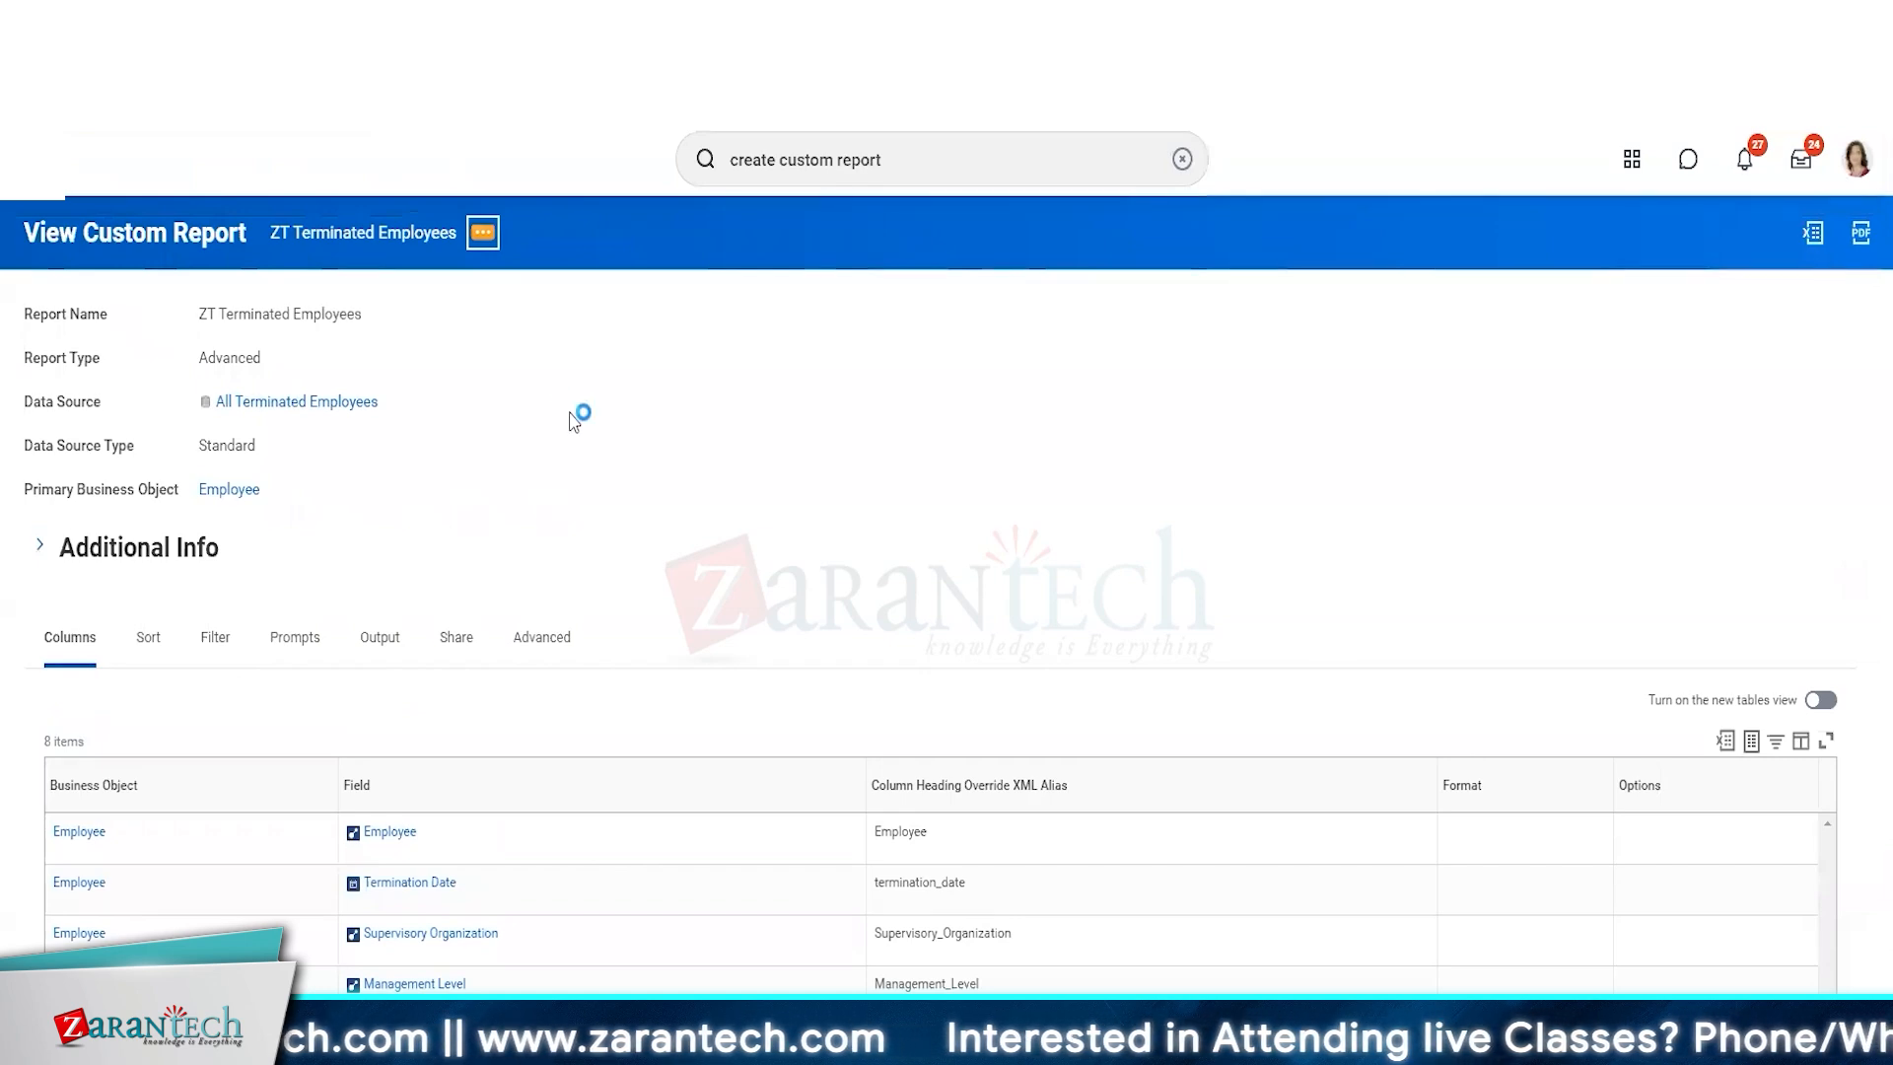
{"action": "mouse_move", "coordinate": [598, 285]}
{"action": "left_click", "coordinate": [757, 326]}
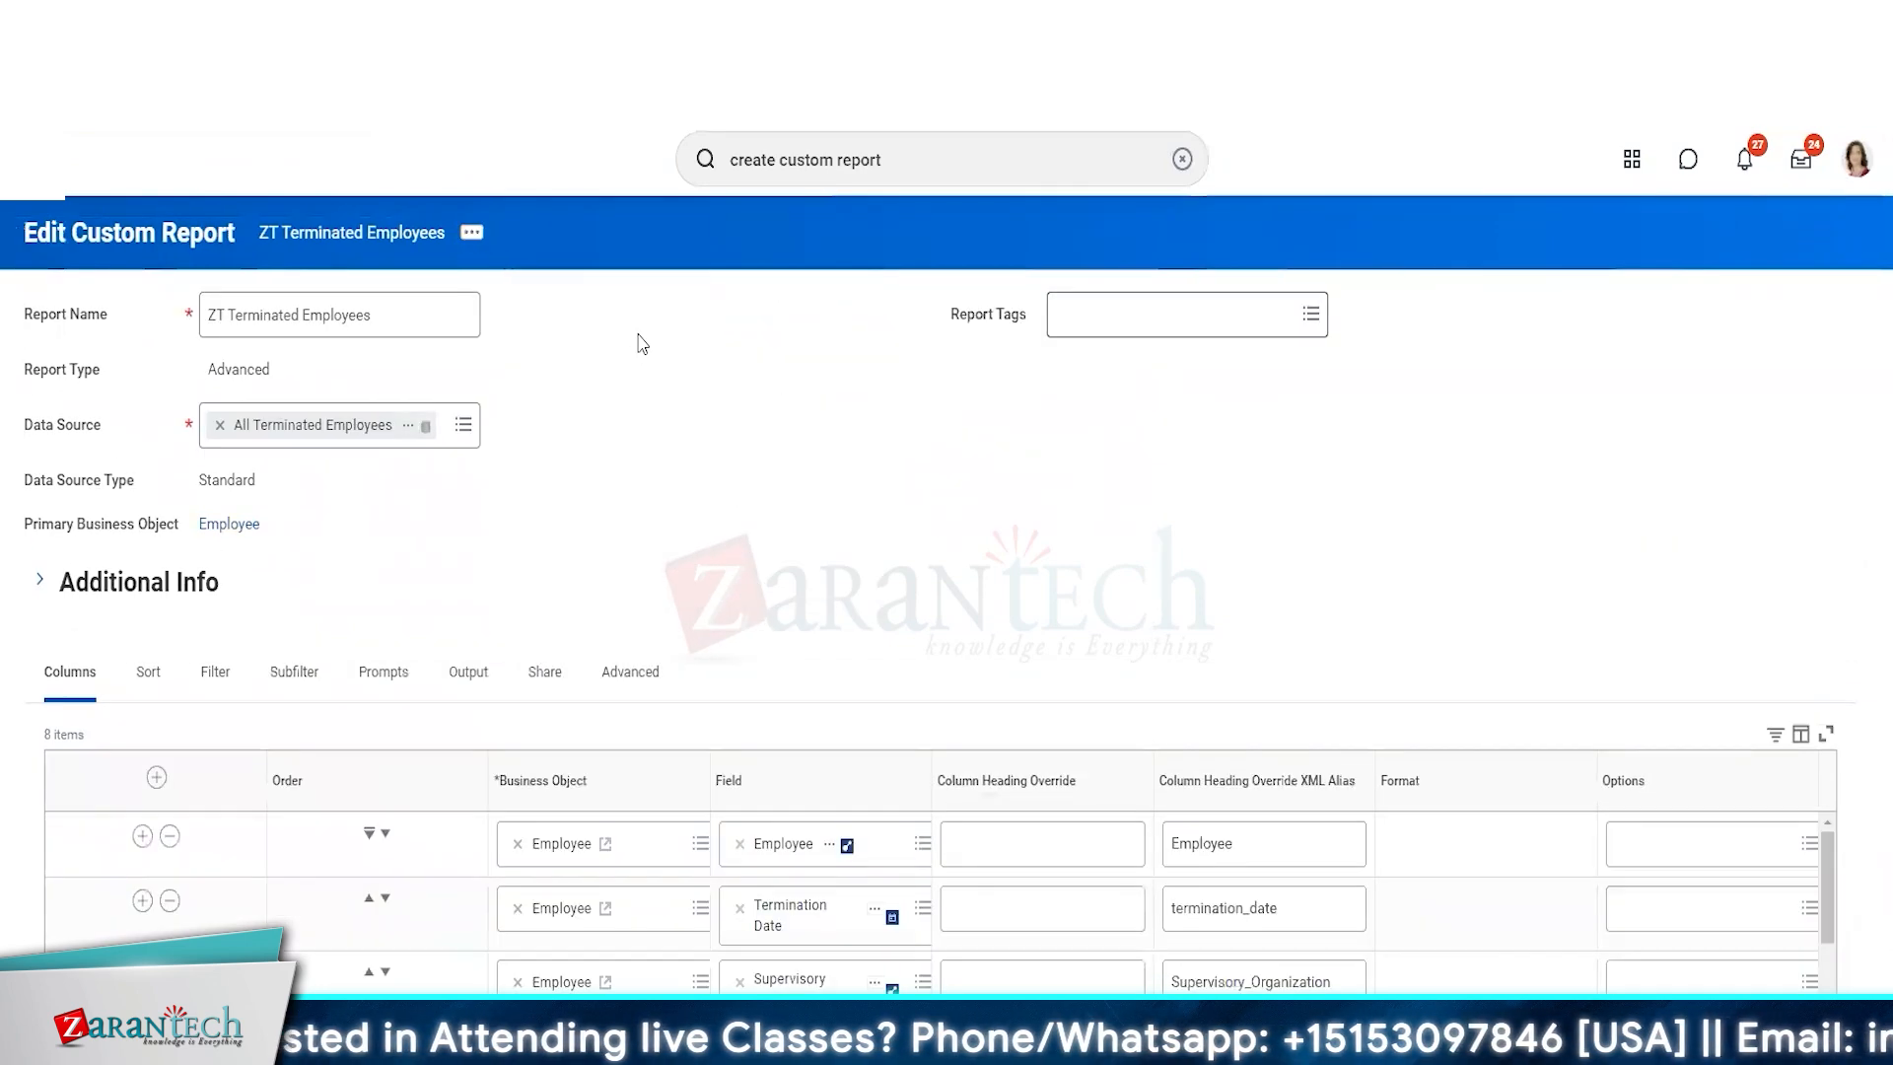
- Reorder the report columns so that Employee comes first, followed by Termination Date and Time in Position
{"action": "scroll", "coordinate": [296, 828], "scroll_direction": "down", "scroll_amount": 5}
{"action": "left_click", "coordinate": [154, 787]}
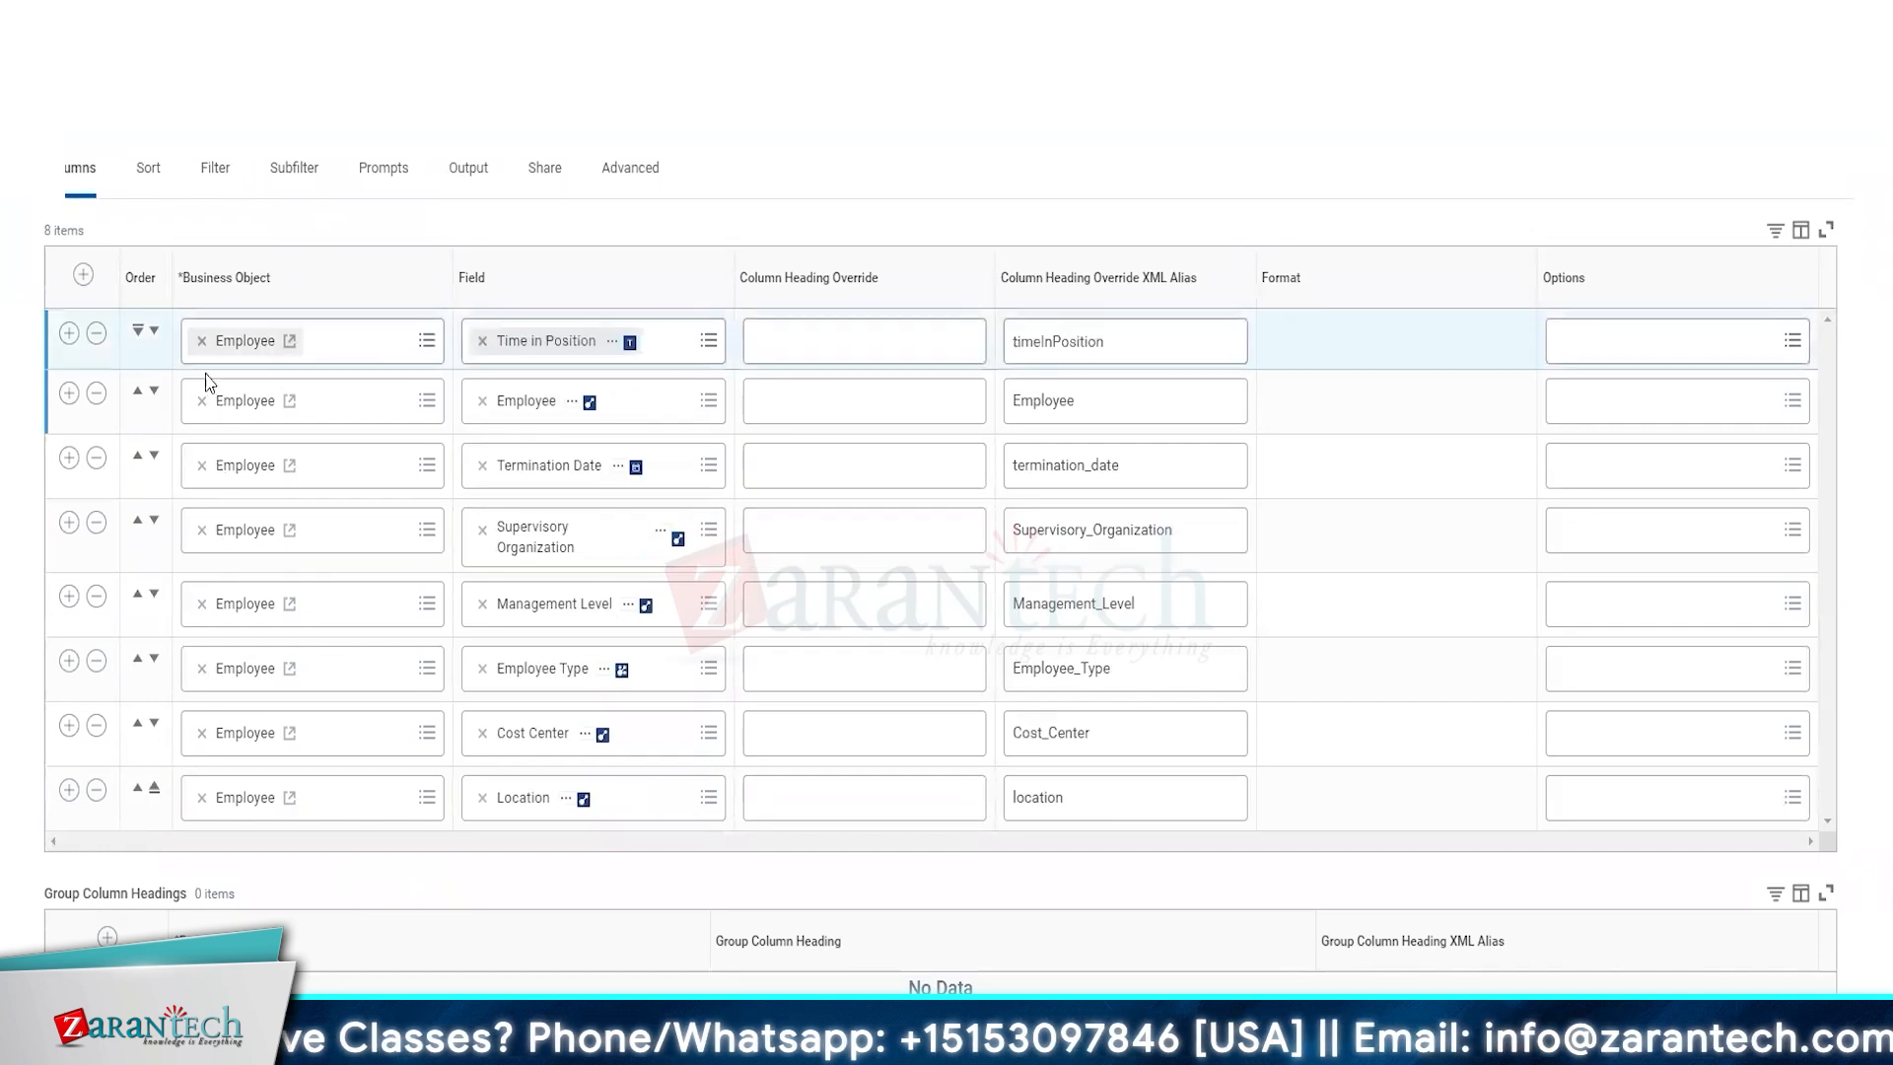
{"action": "left_click", "coordinate": [154, 335]}
{"action": "left_click", "coordinate": [155, 335]}
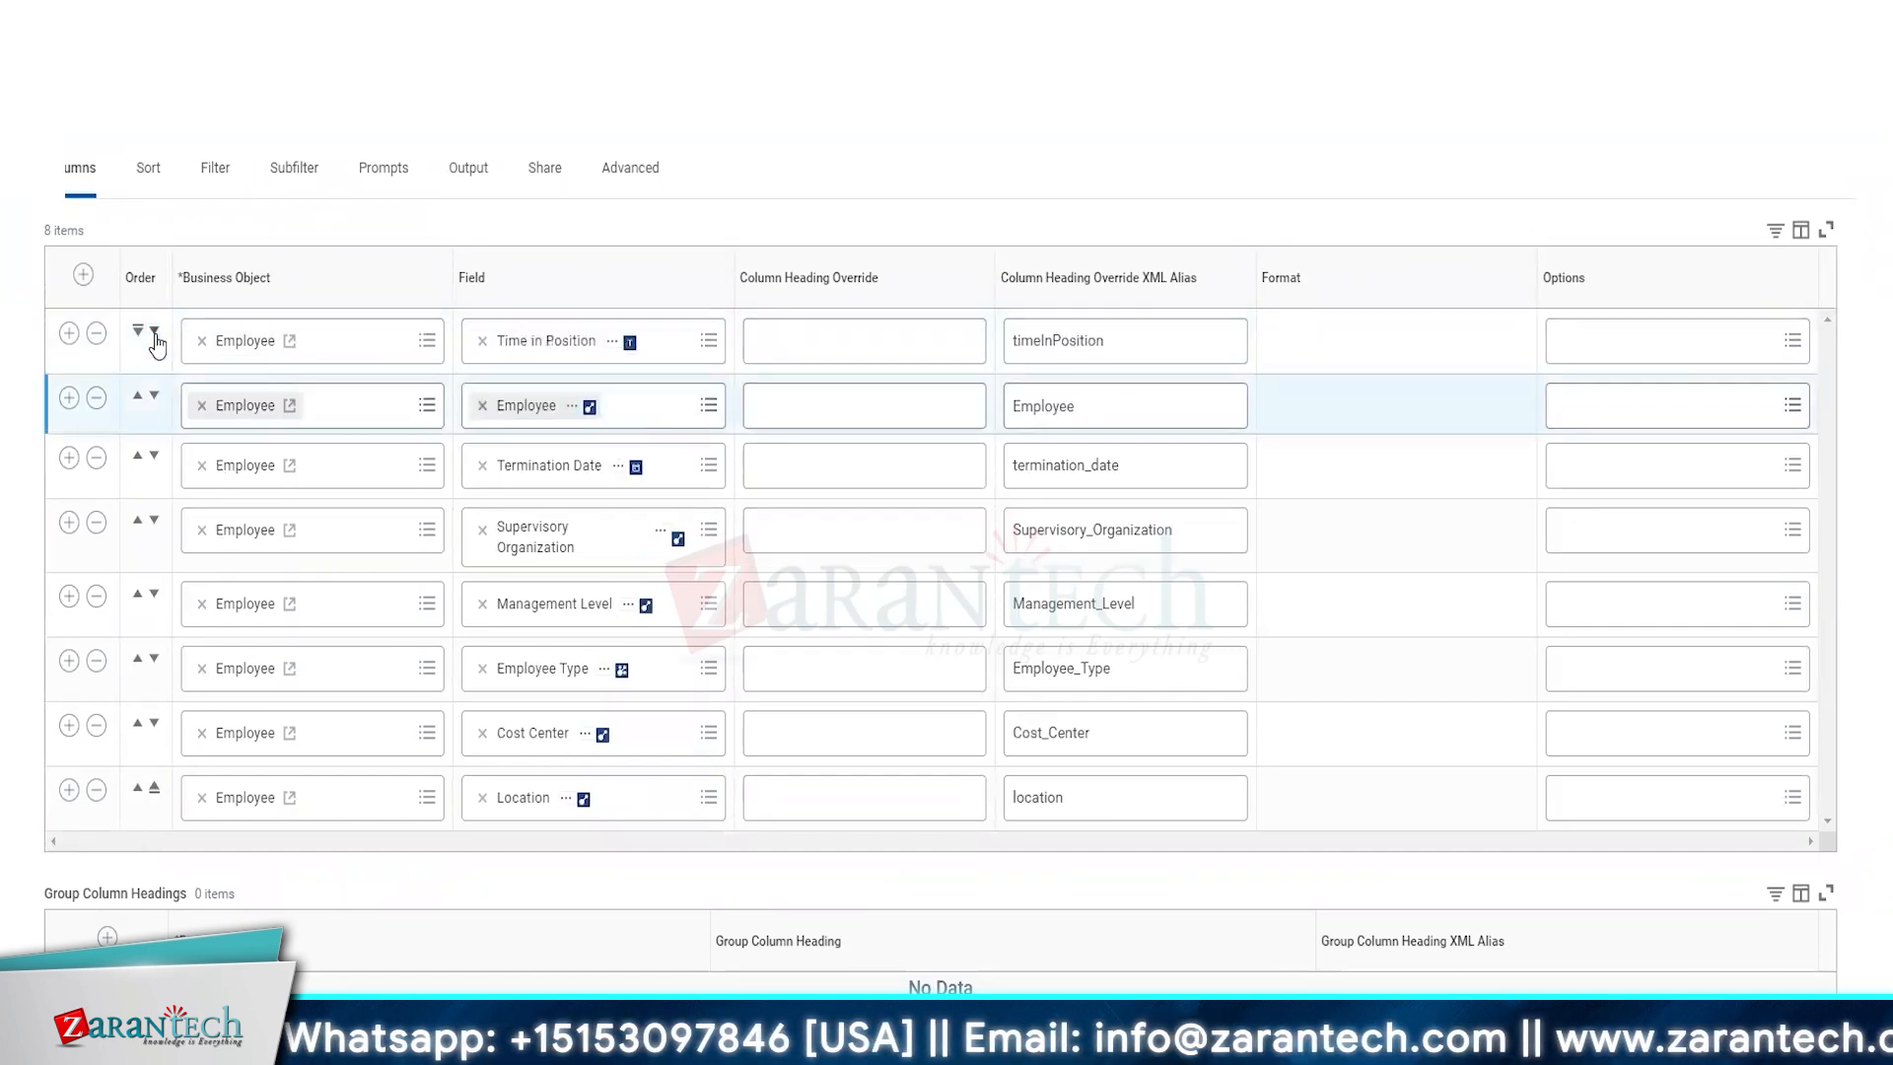
{"action": "left_click", "coordinate": [155, 399]}
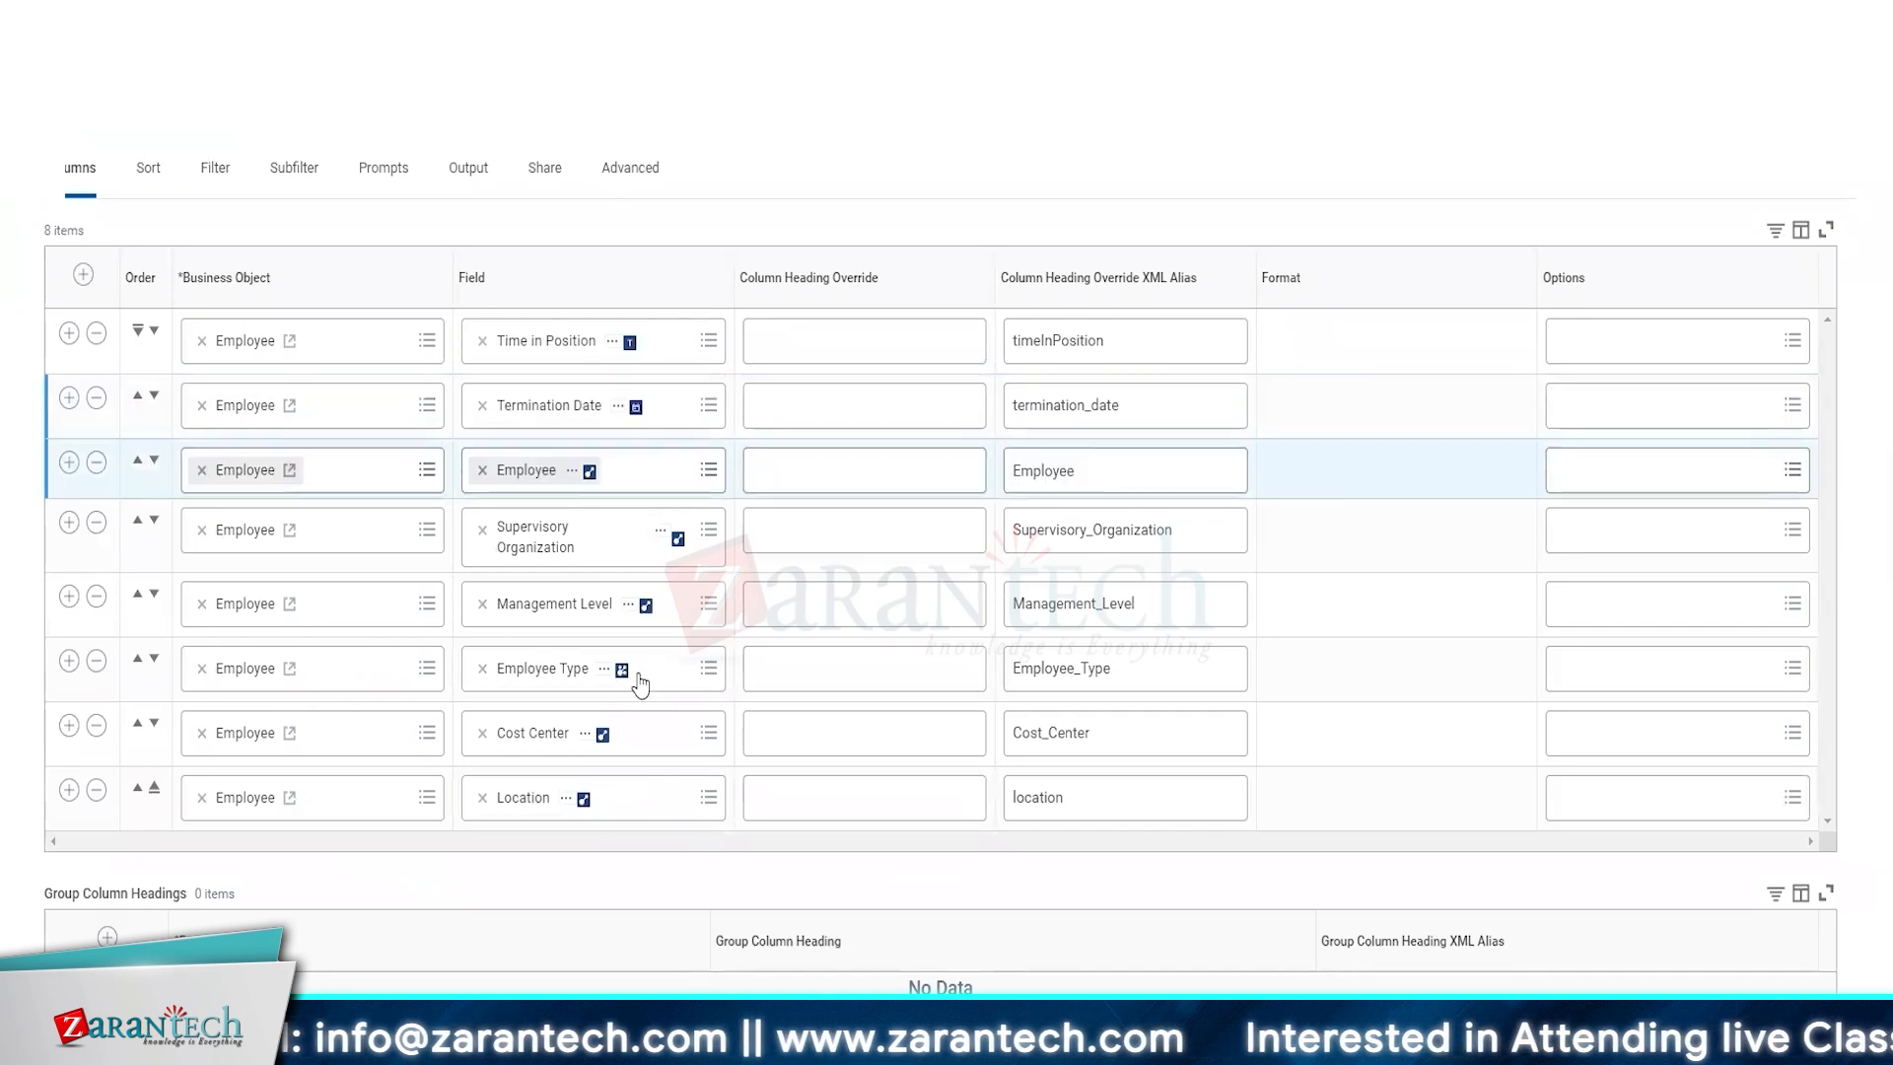
{"action": "scroll", "coordinate": [656, 676], "scroll_direction": "up", "scroll_amount": 4}
{"action": "scroll", "coordinate": [665, 680], "scroll_direction": "down", "scroll_amount": 3}
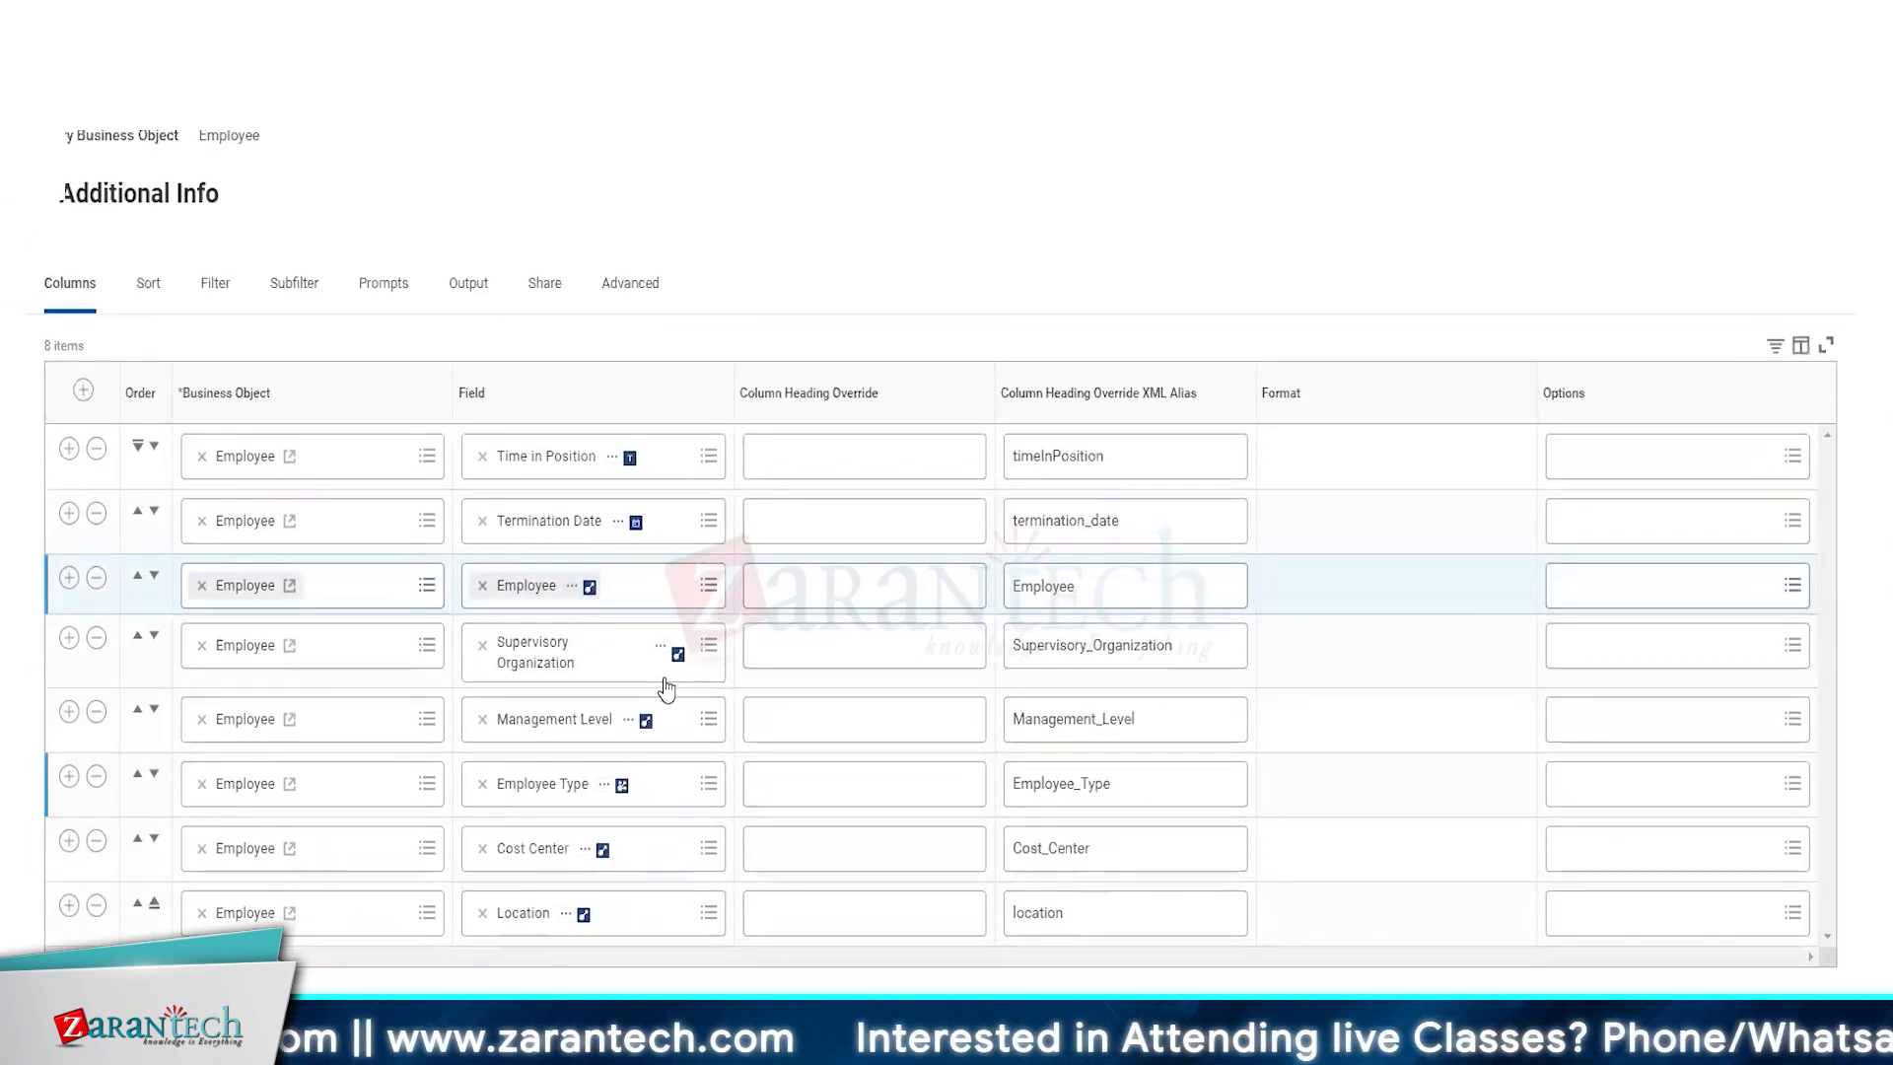
{"action": "left_click", "coordinate": [137, 575]}
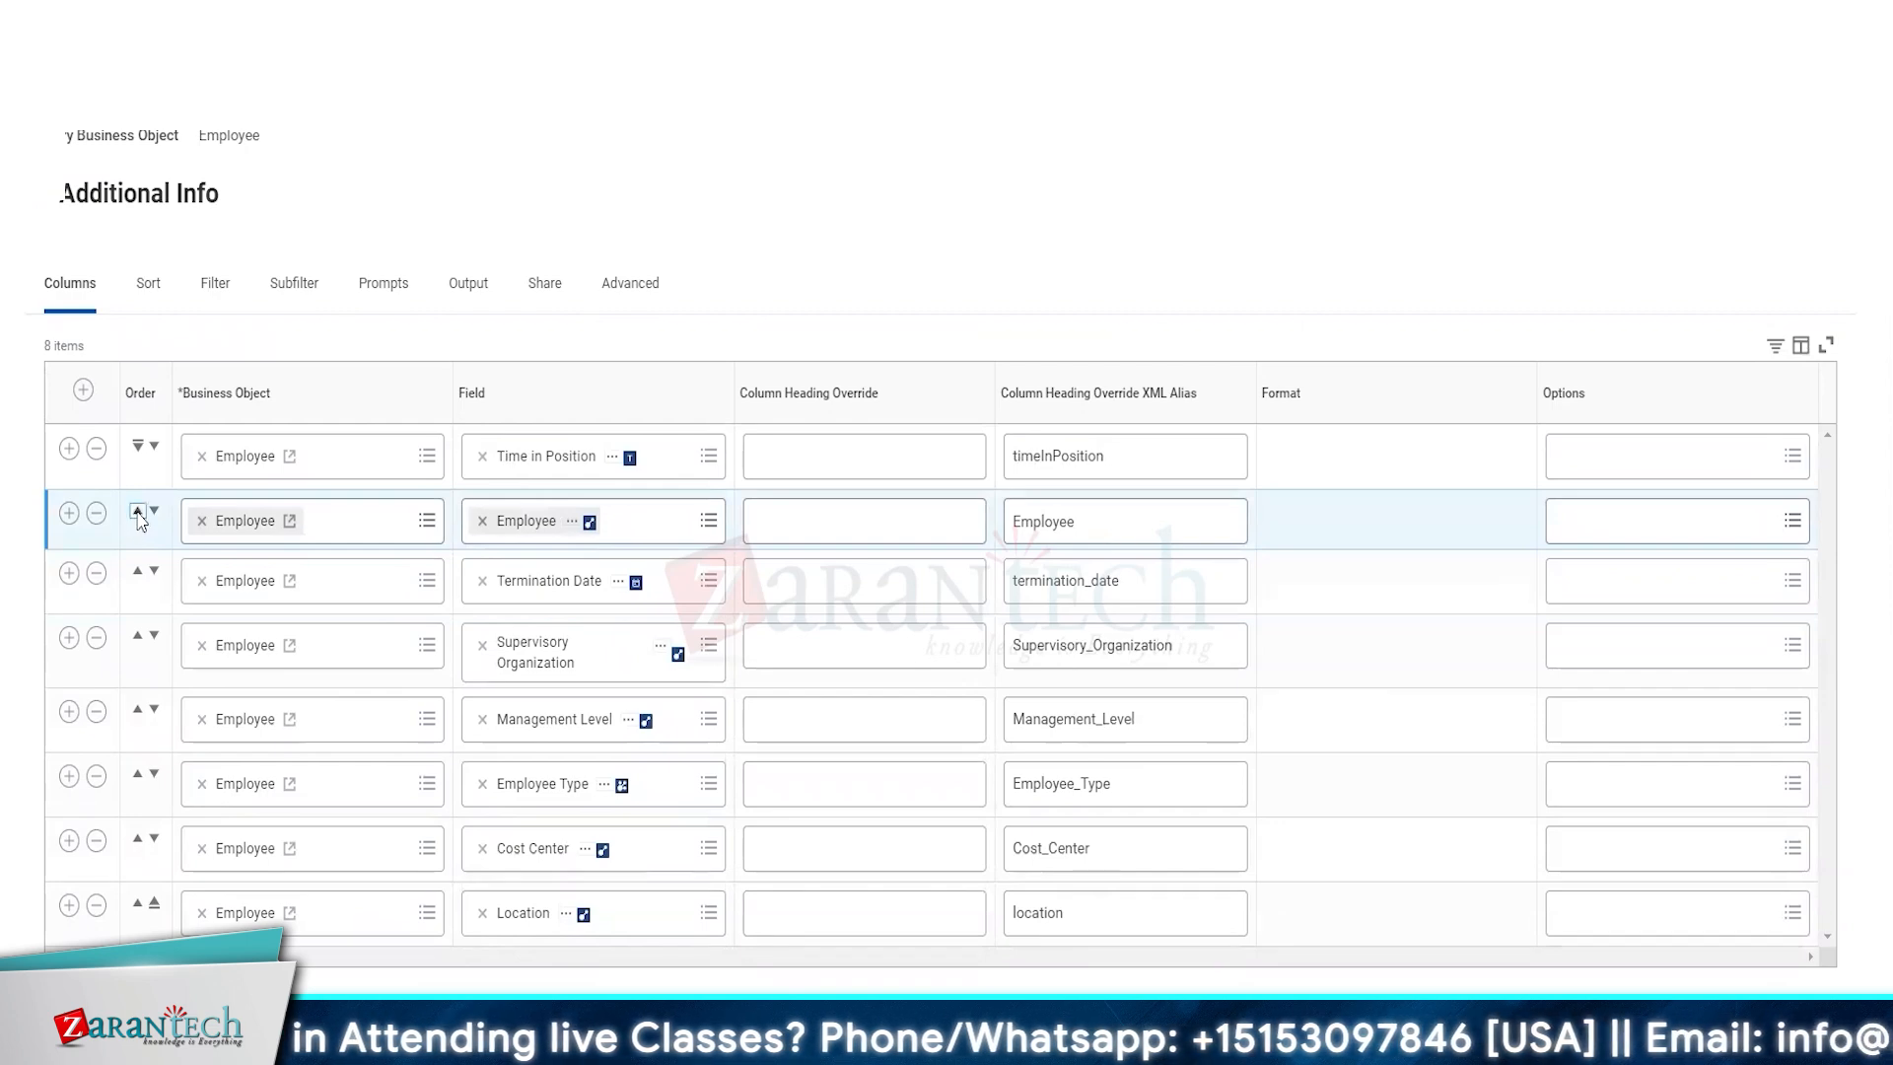
{"action": "left_click", "coordinate": [137, 512]}
{"action": "left_click", "coordinate": [153, 509]}
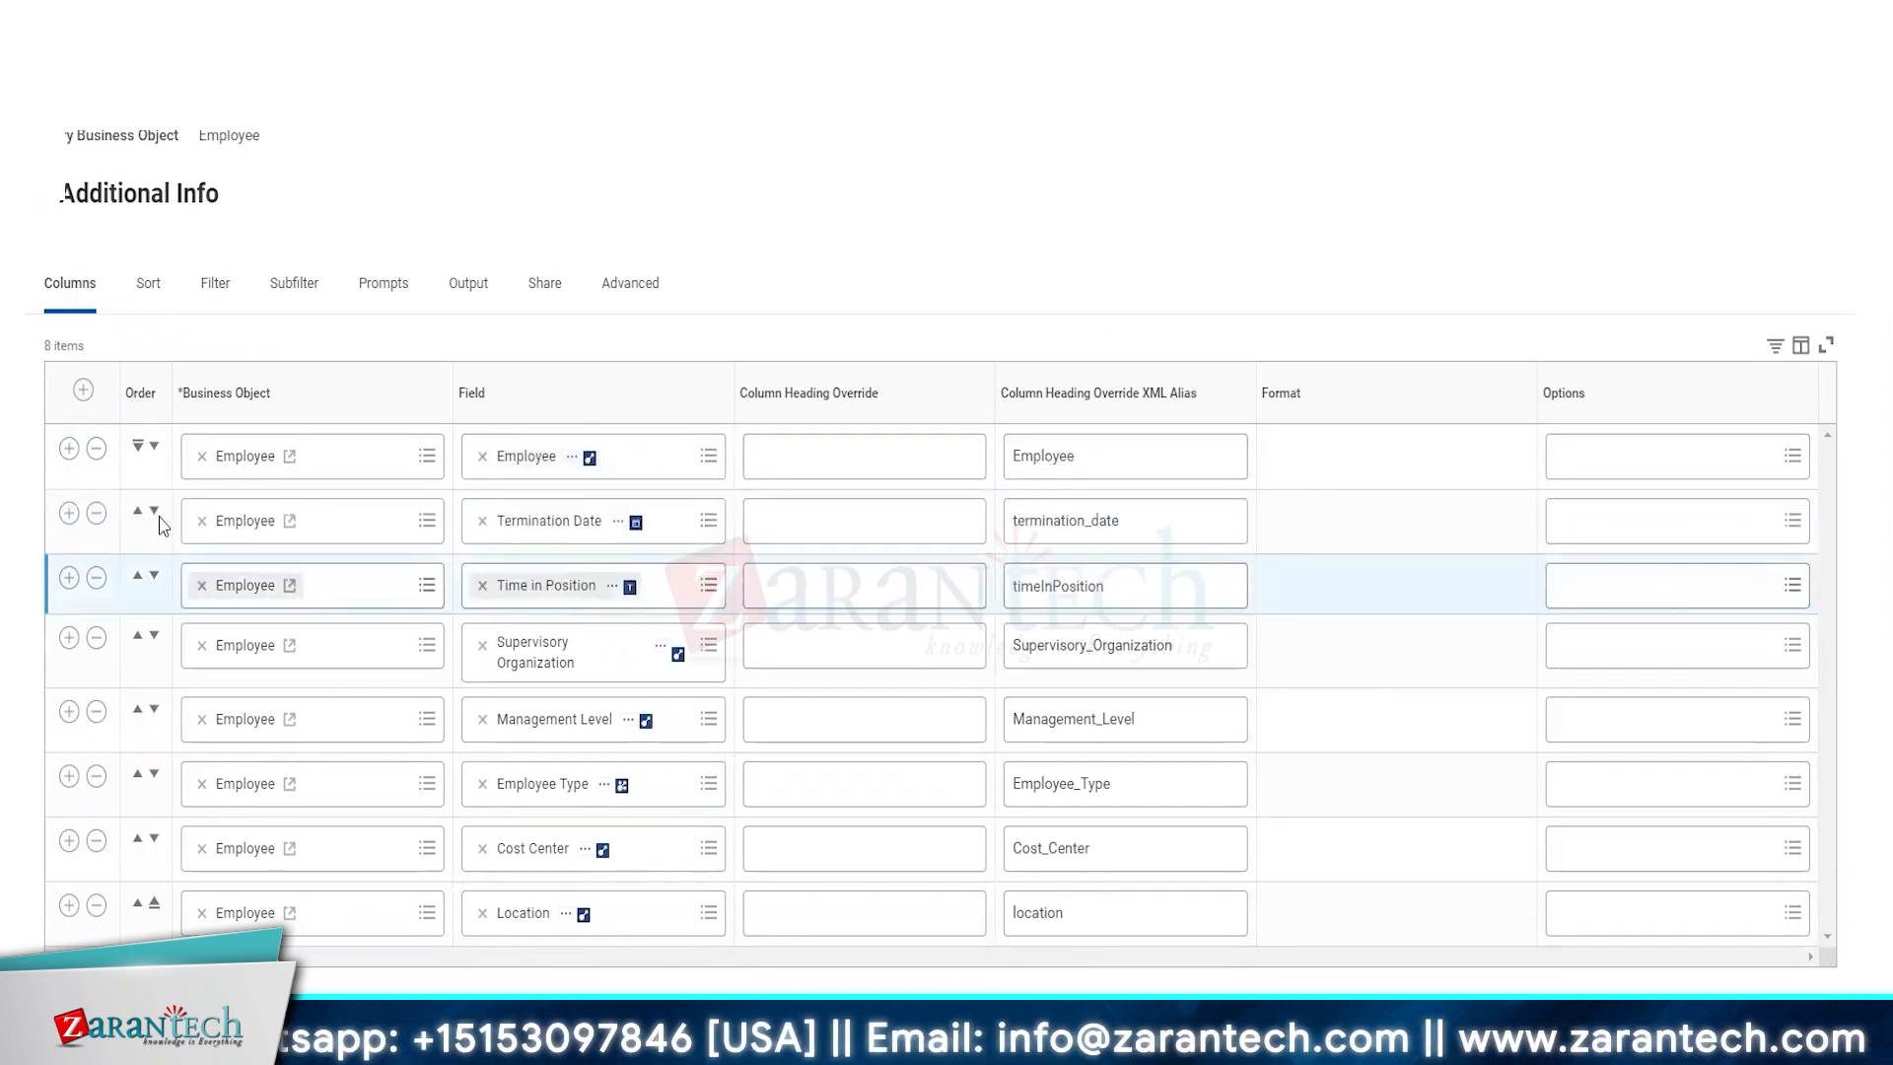
- Insert a column below Employee and assign it the Hire Date field
{"action": "left_click", "coordinate": [71, 449]}
{"action": "left_click", "coordinate": [530, 520]}
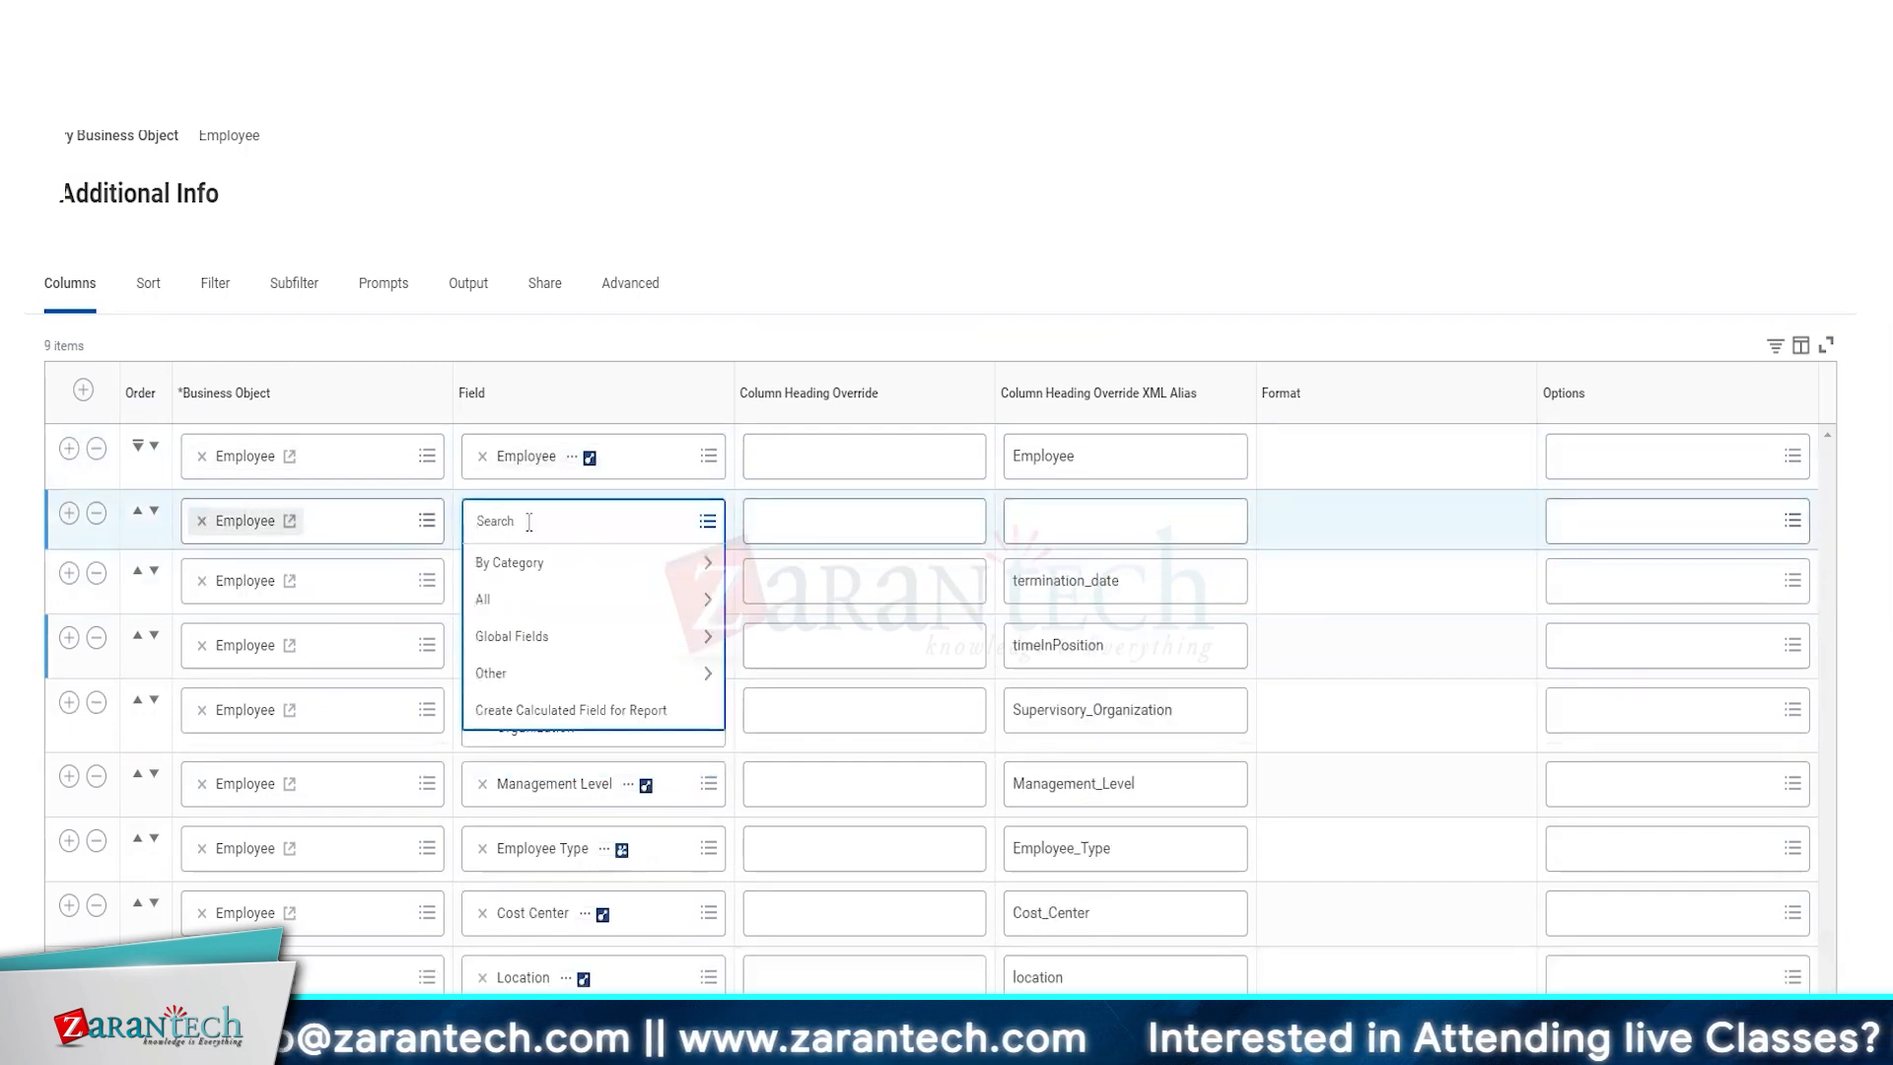
{"action": "key", "text": "Return"}
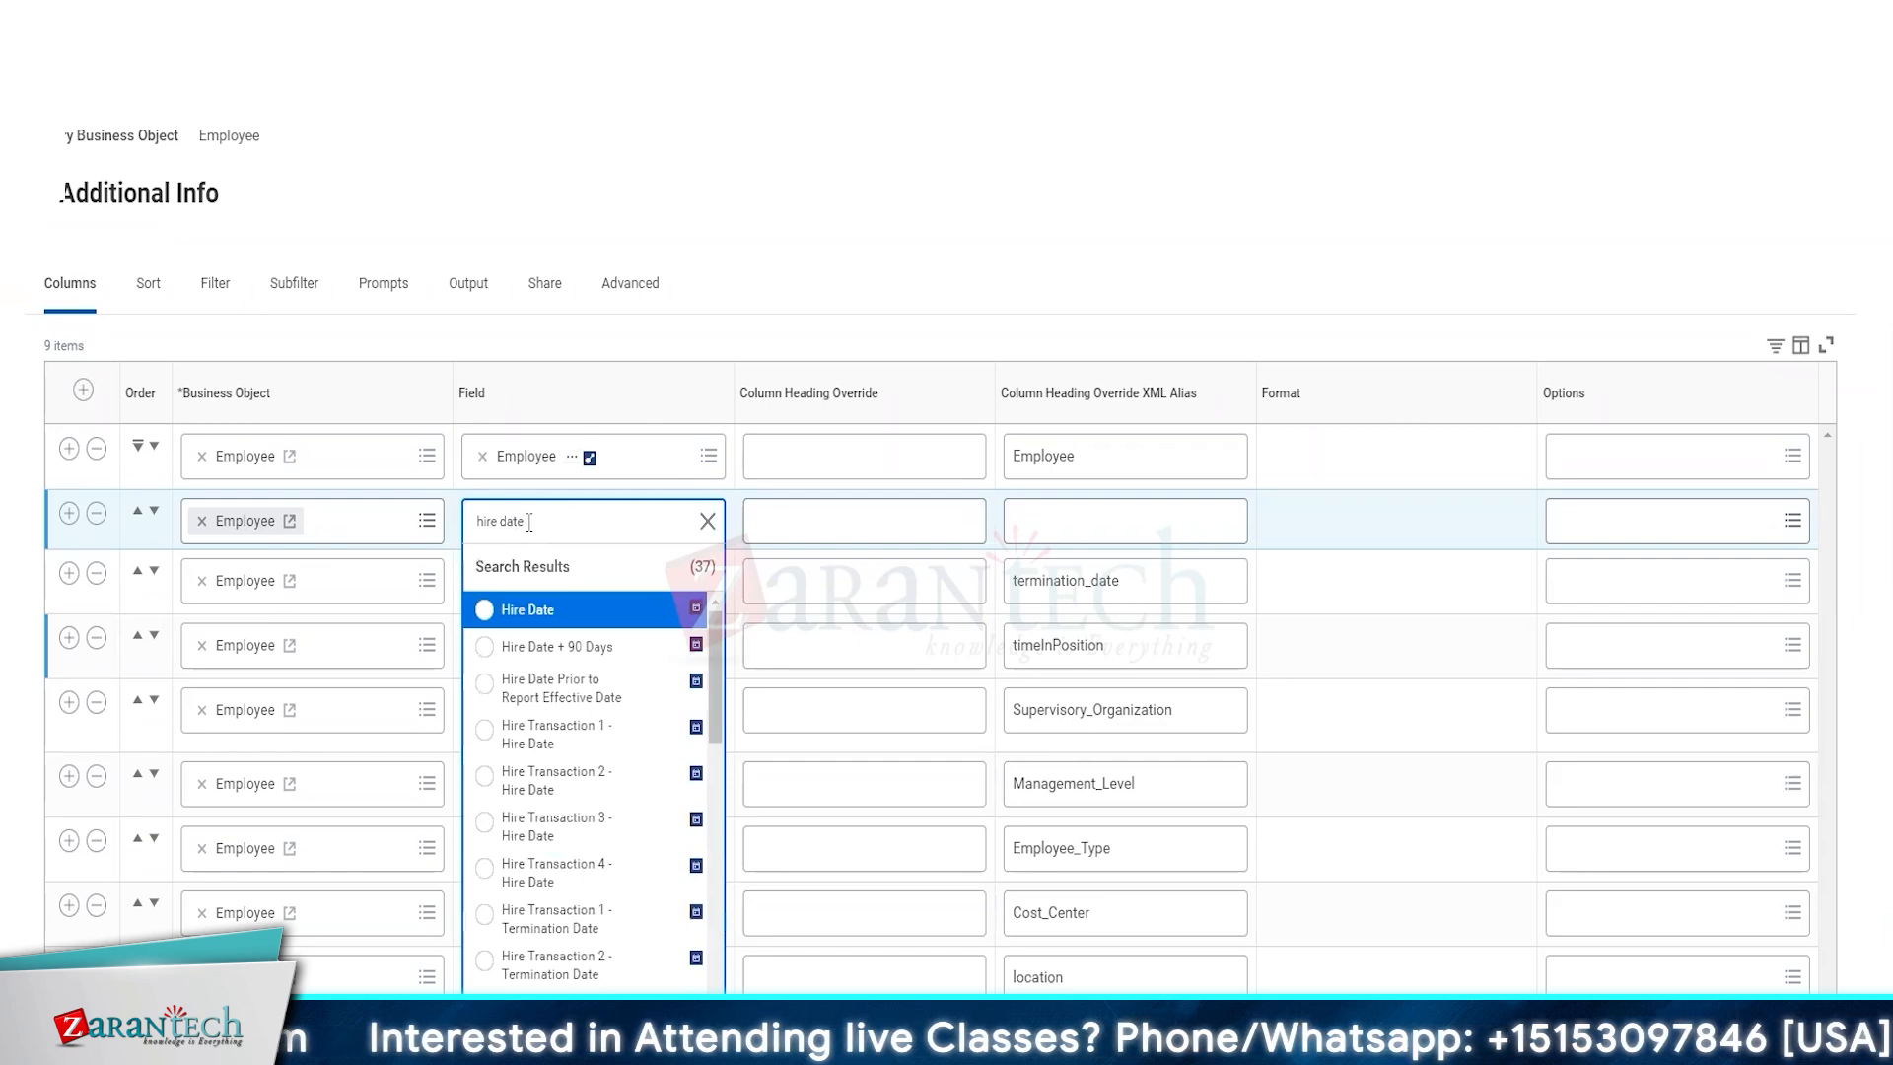
{"action": "left_click", "coordinate": [505, 625]}
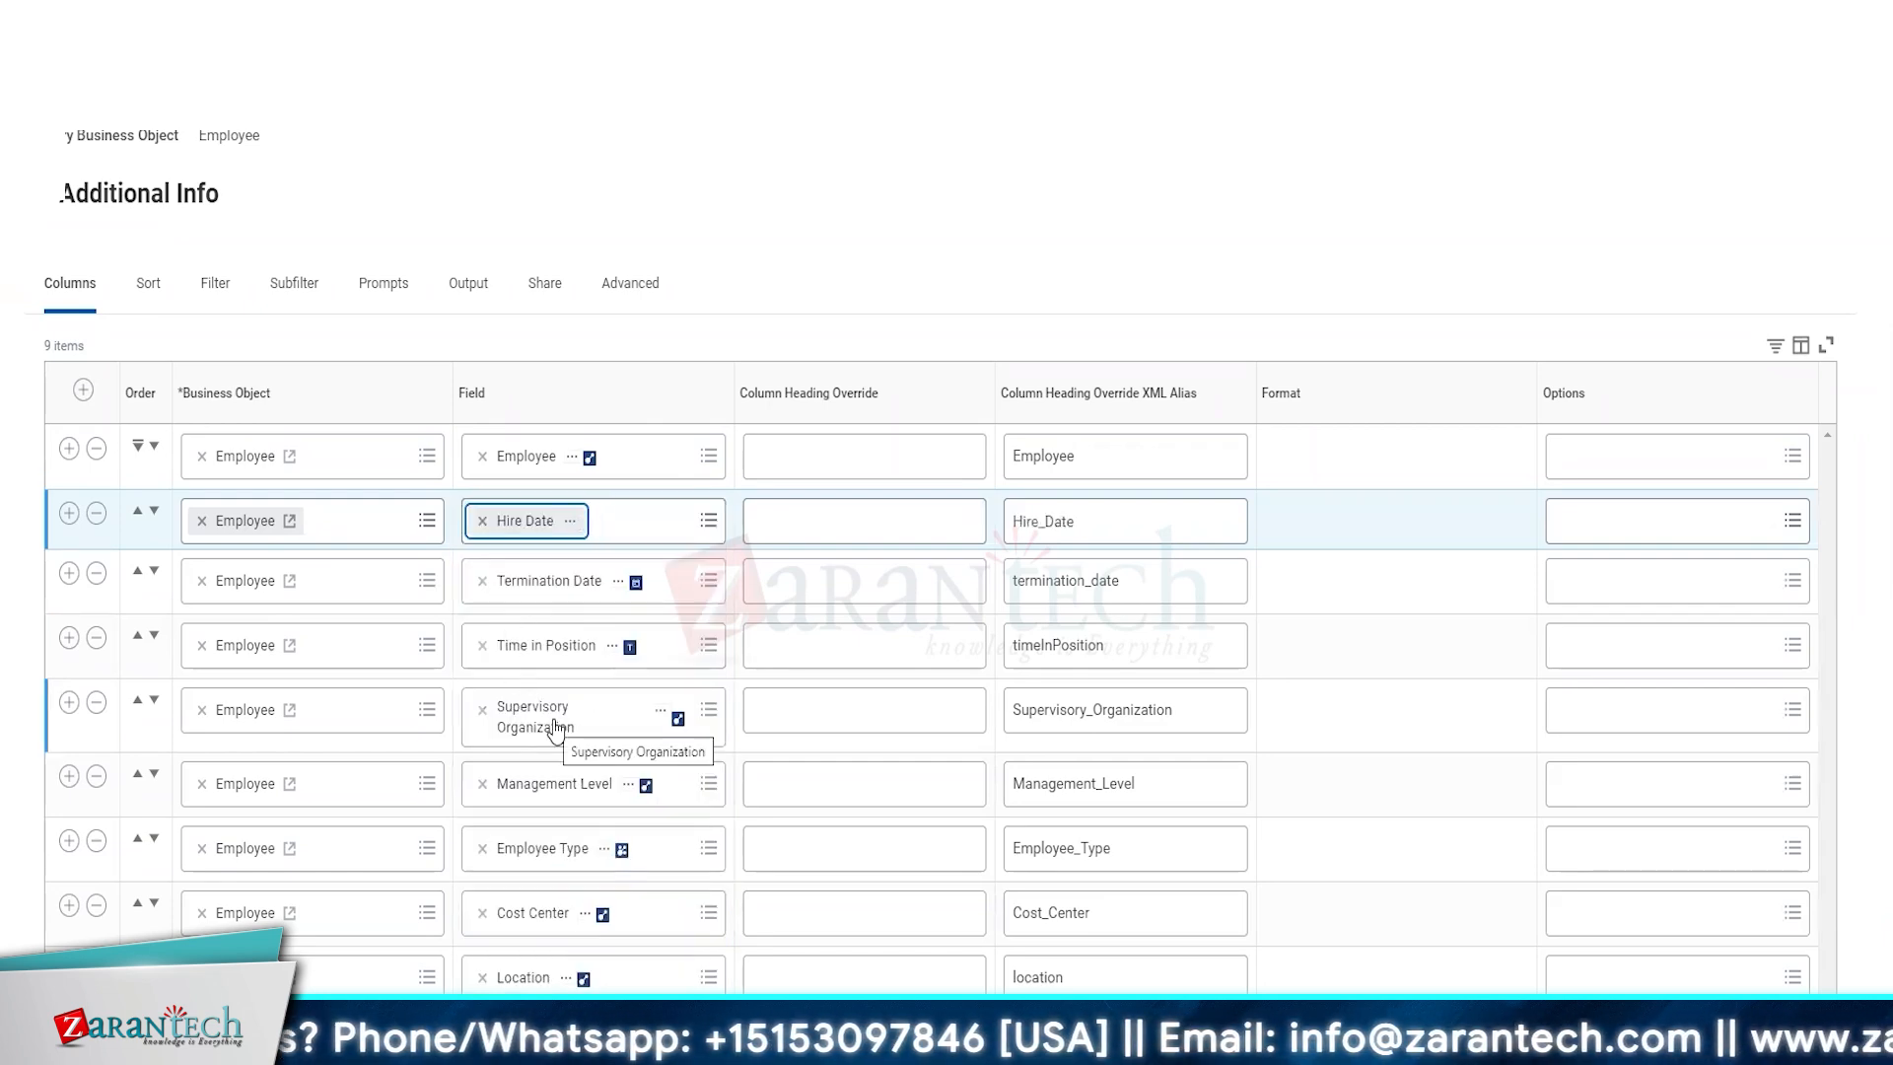
- Replace the Location field in the last column with Location Address - Country
{"action": "left_click", "coordinate": [480, 979]}
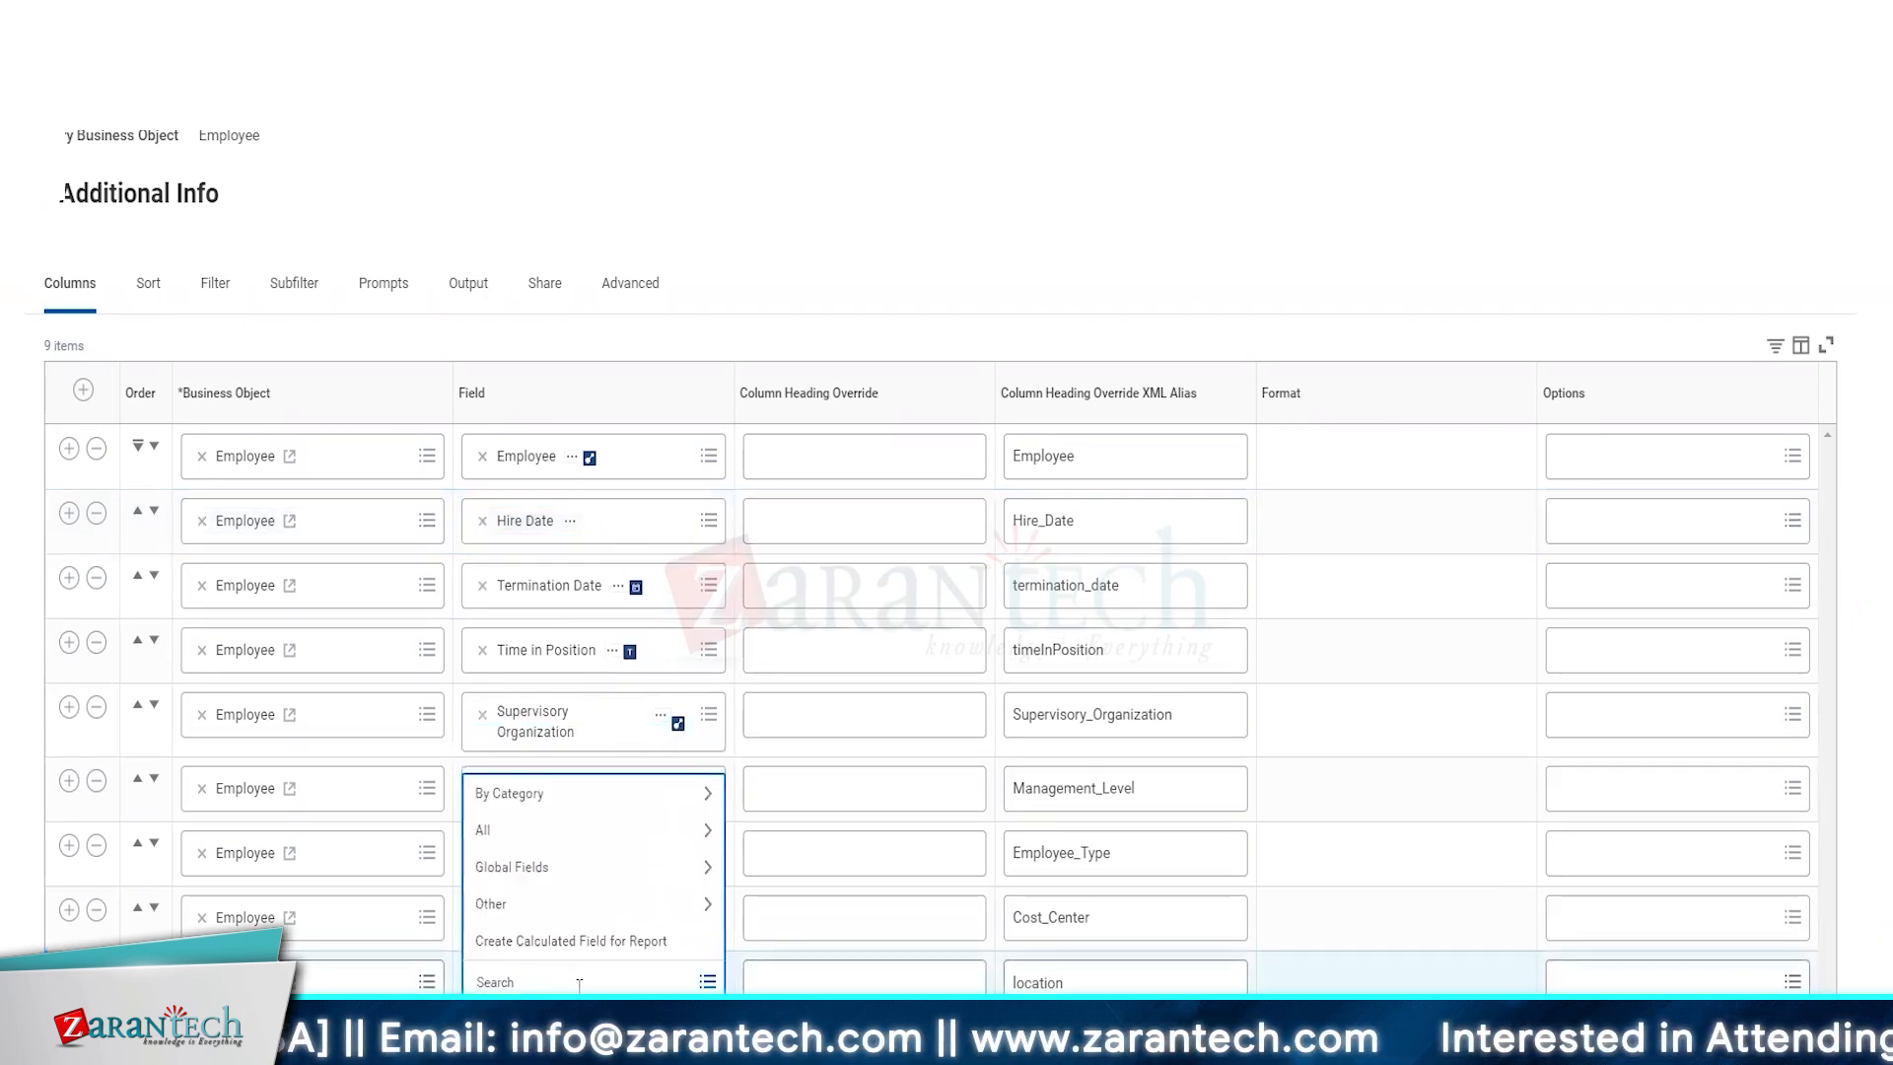
{"action": "type", "text": "loca"}
{"action": "key", "text": "Return"}
- Move Employee Type directly above Supervisory Organization and insert a Worker's Manager column below it, found by searching for "worker manager"
{"action": "left_click", "coordinate": [137, 841]}
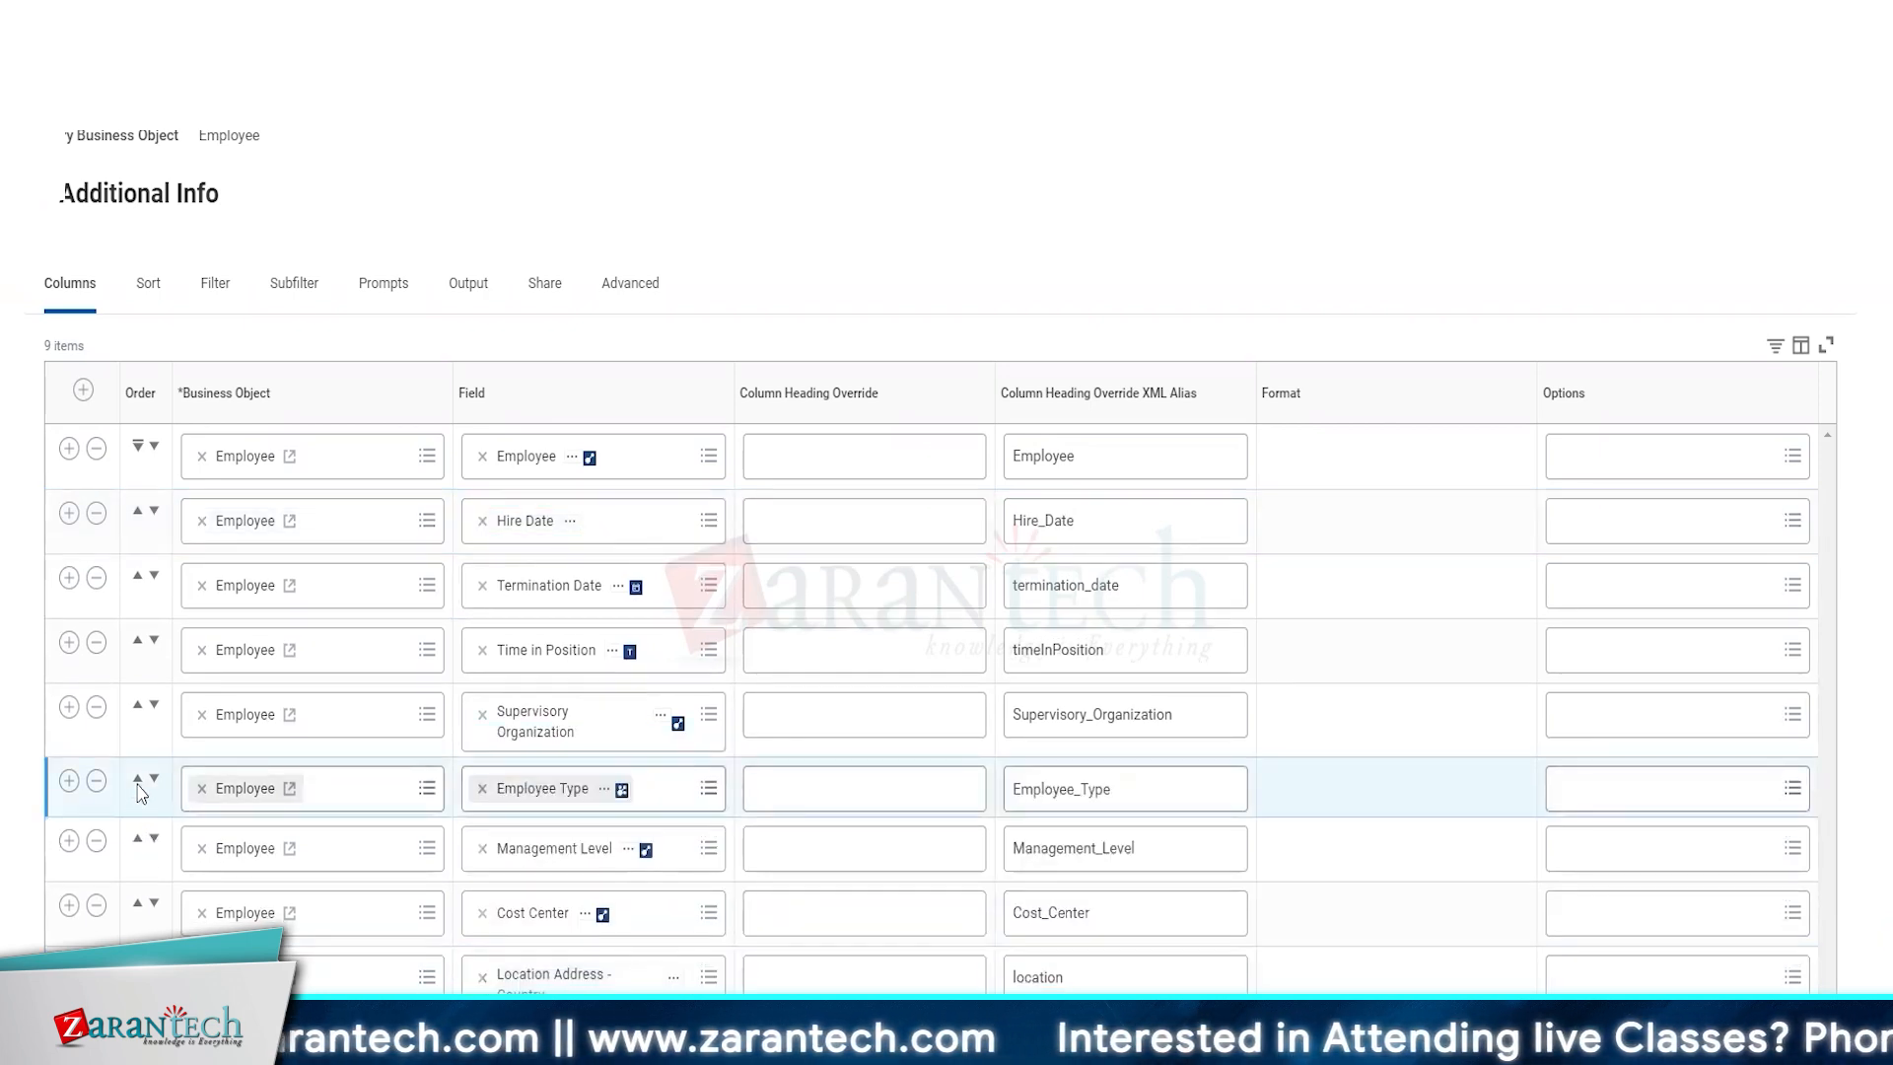
{"action": "left_click", "coordinate": [138, 779]}
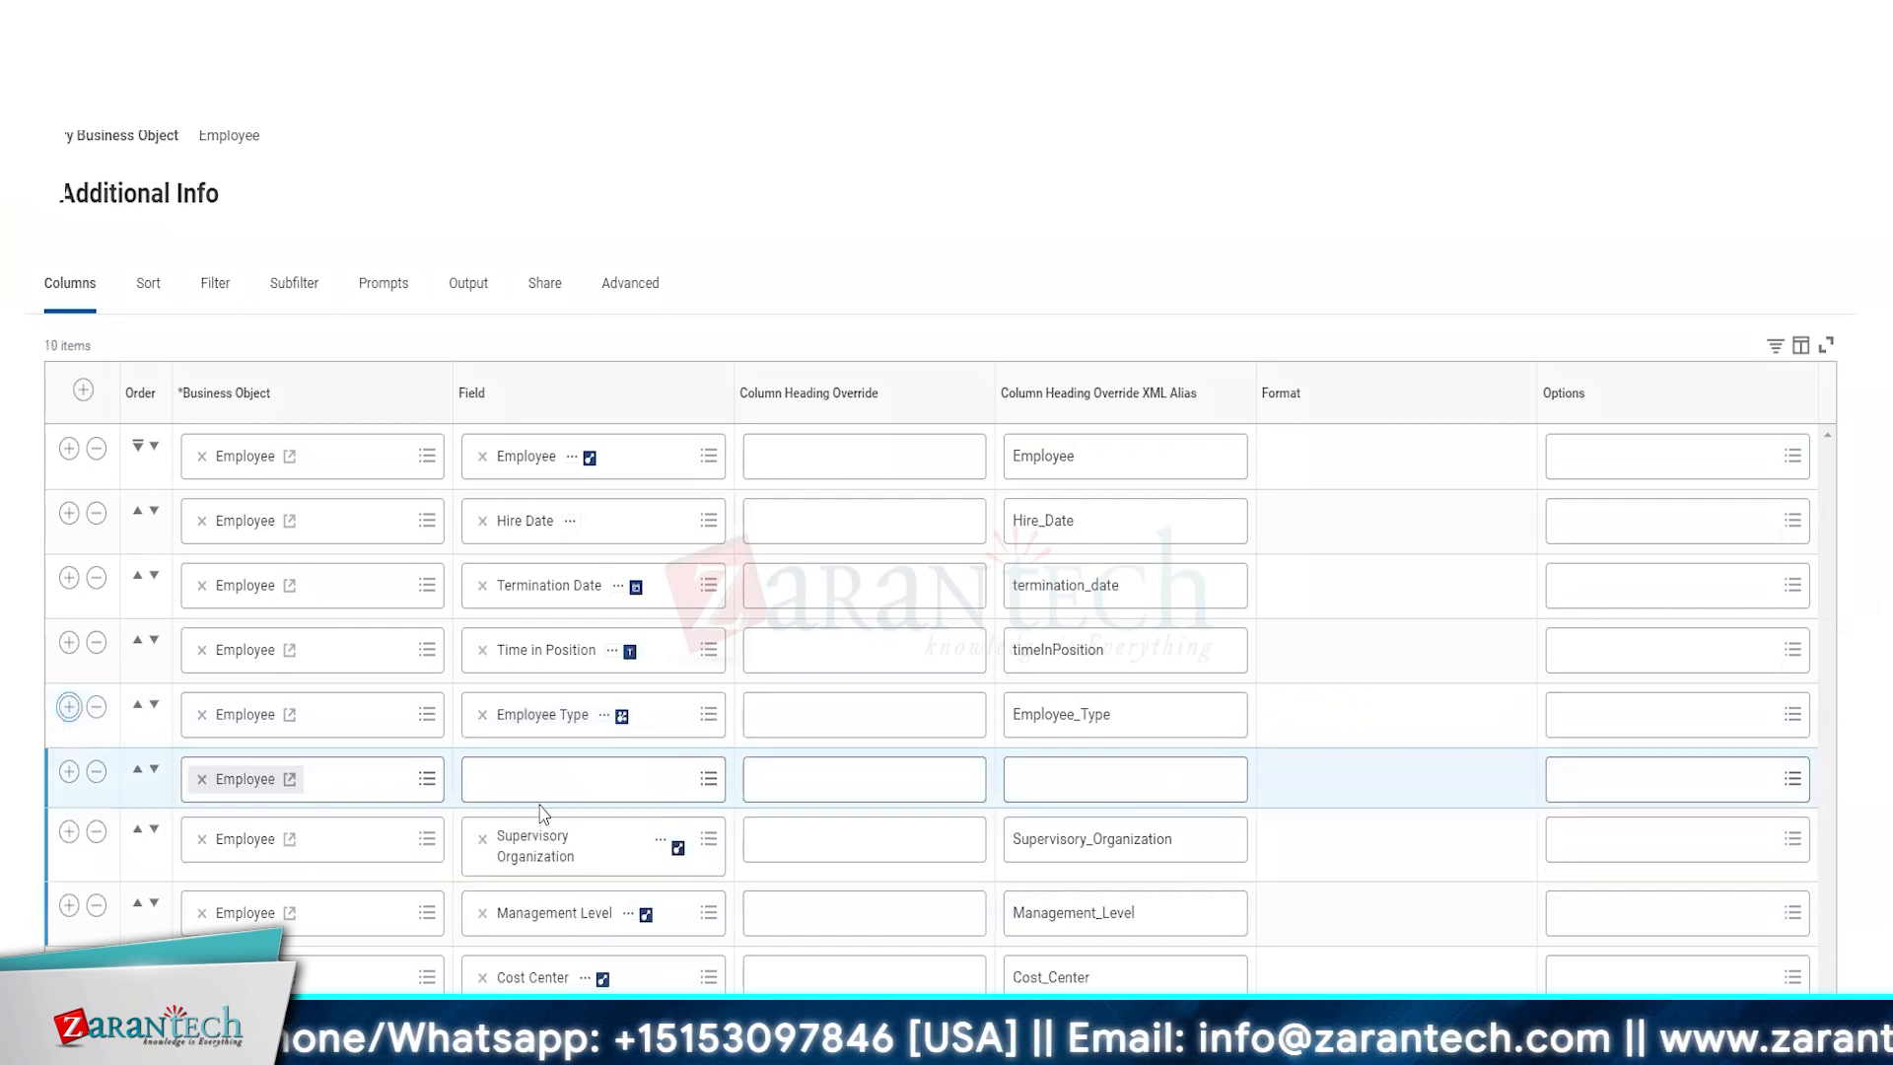
{"action": "left_click", "coordinate": [541, 788]}
{"action": "type", "text": "worker manager"}
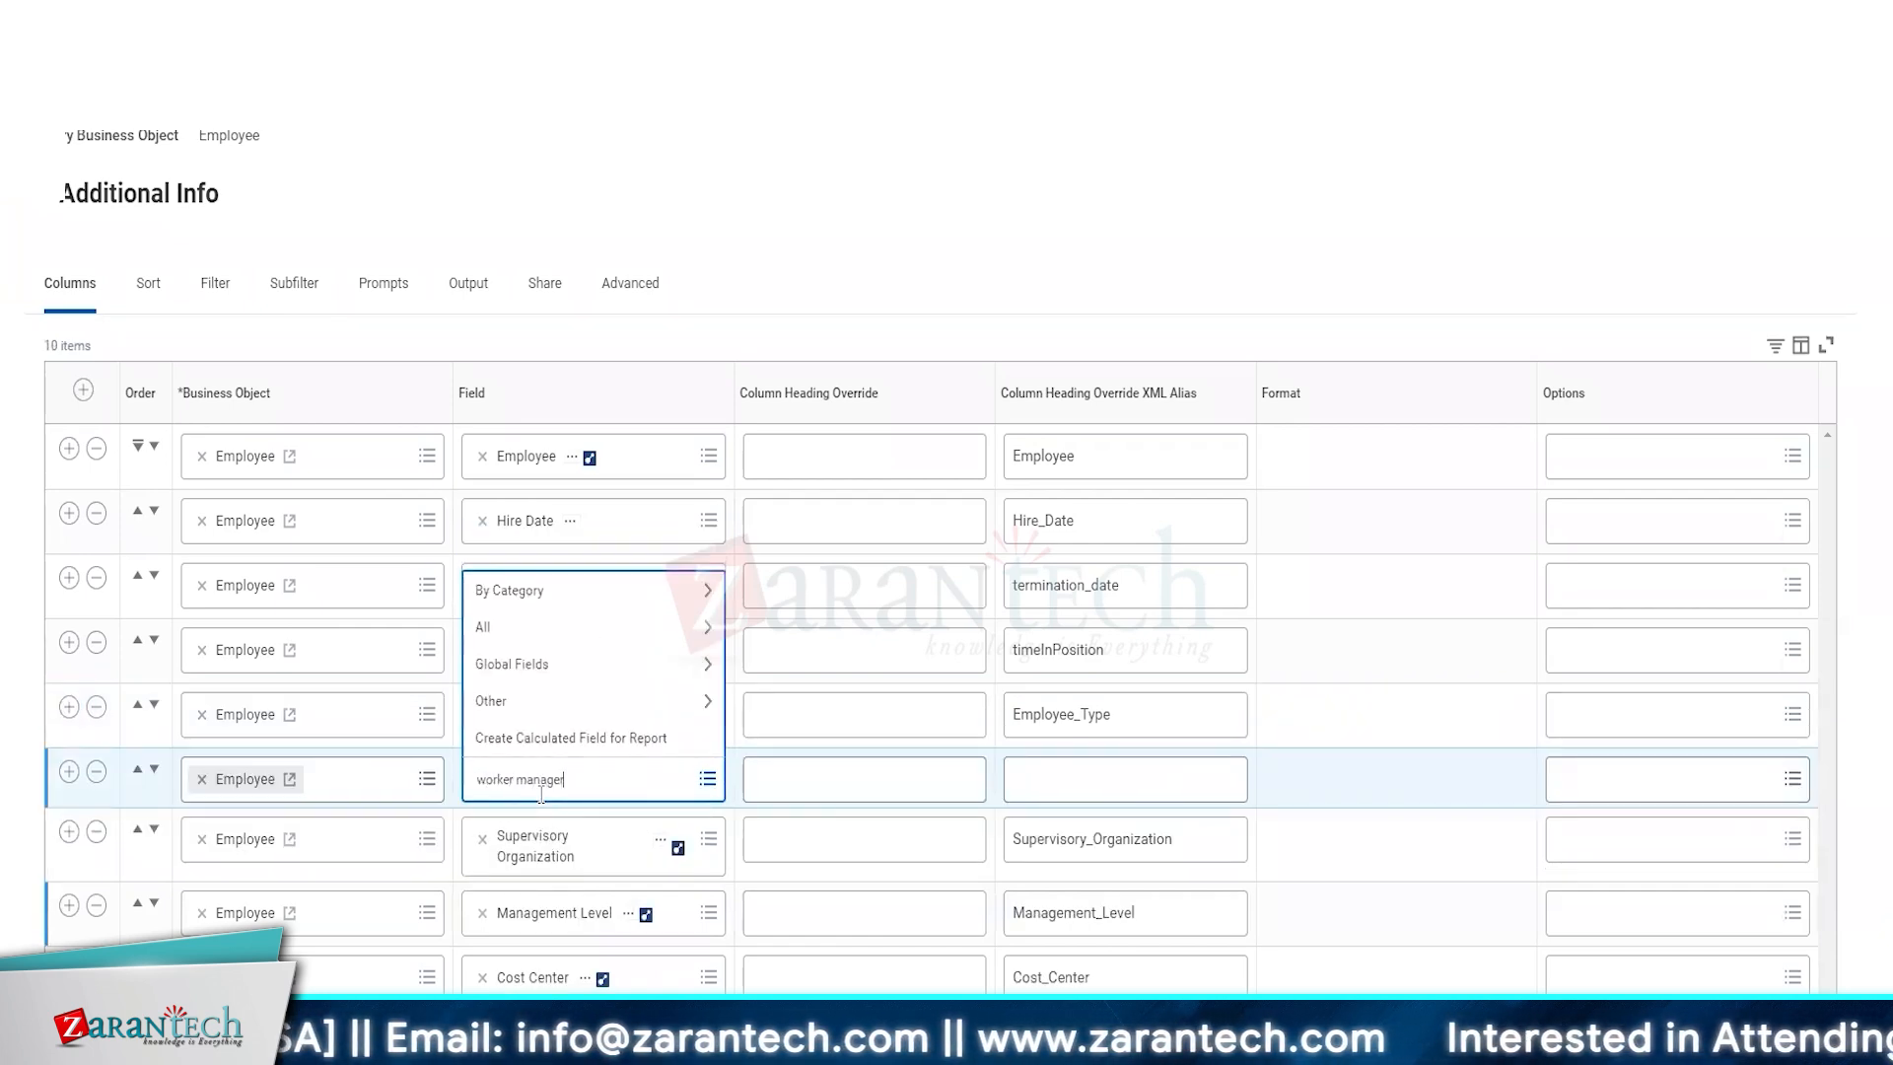
{"action": "key", "text": "Return"}
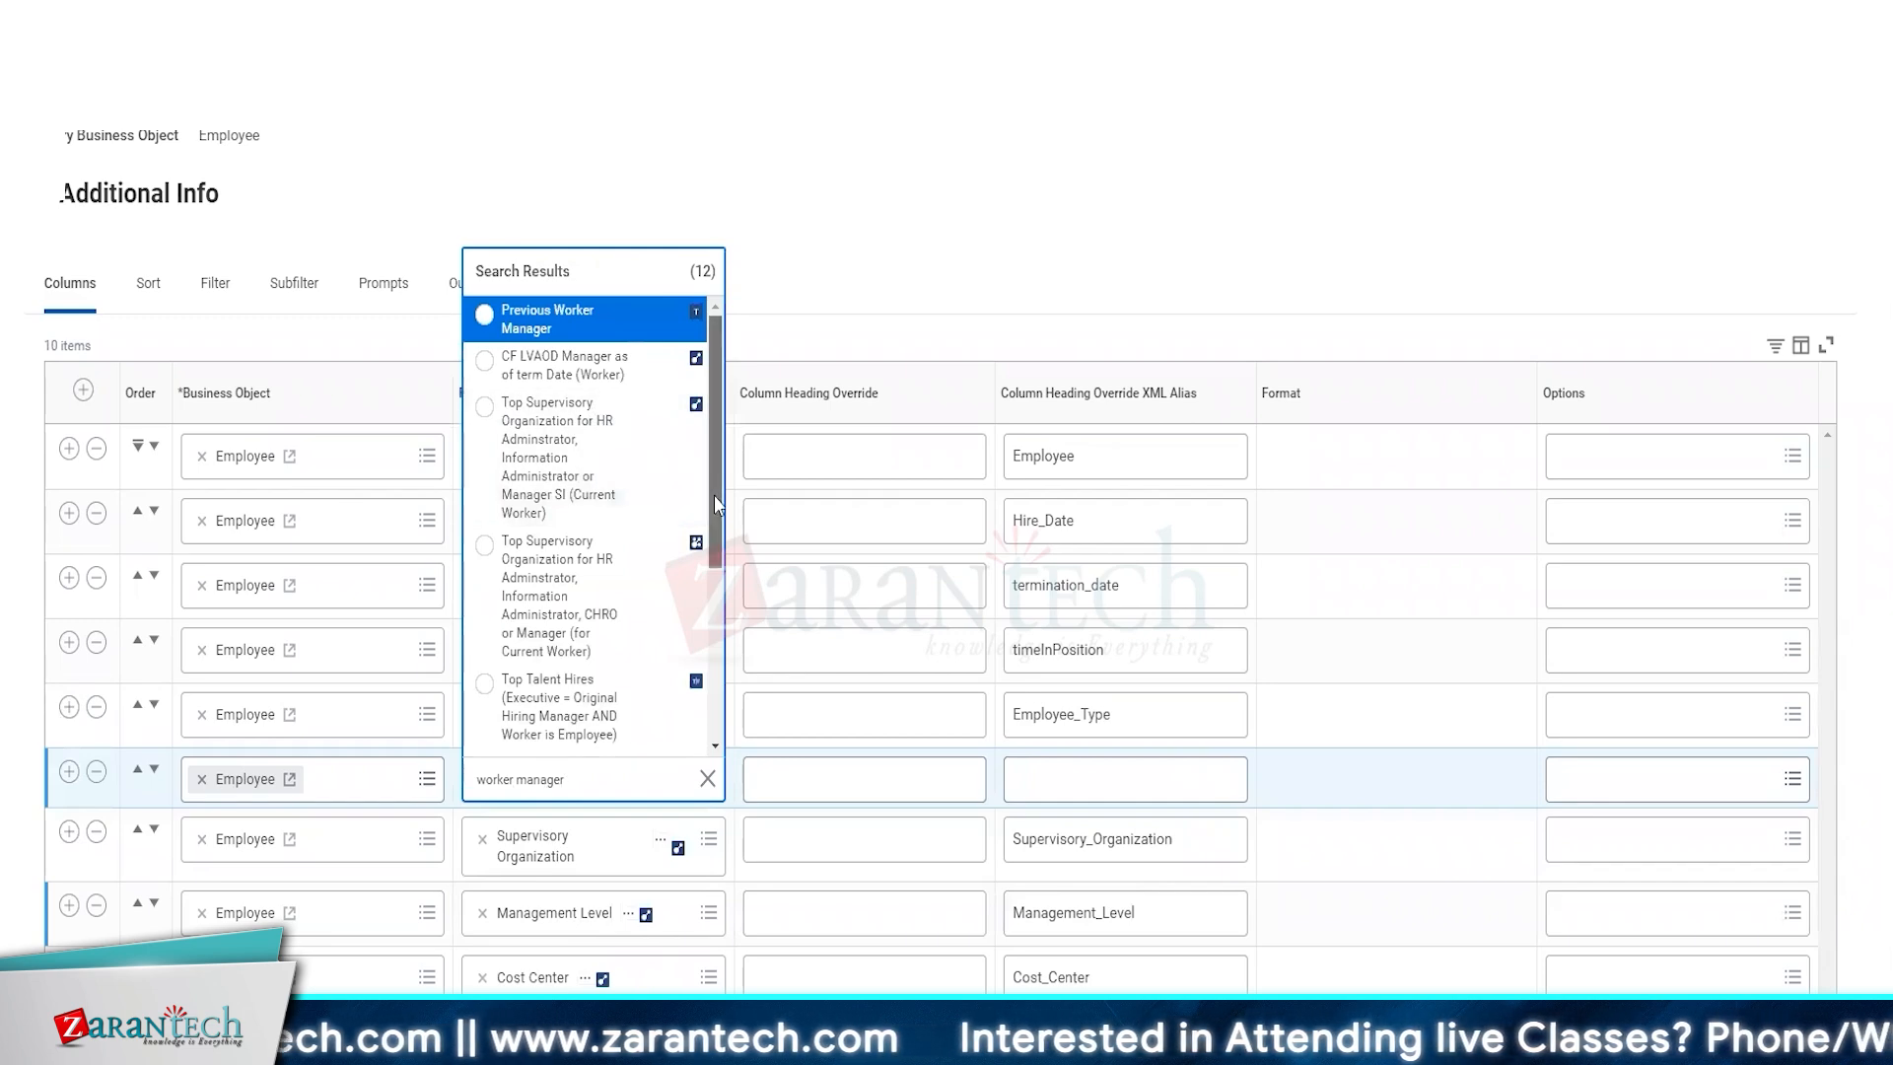
{"action": "scroll", "coordinate": [711, 498], "scroll_direction": "down", "scroll_amount": 3}
{"action": "left_click", "coordinate": [579, 561]}
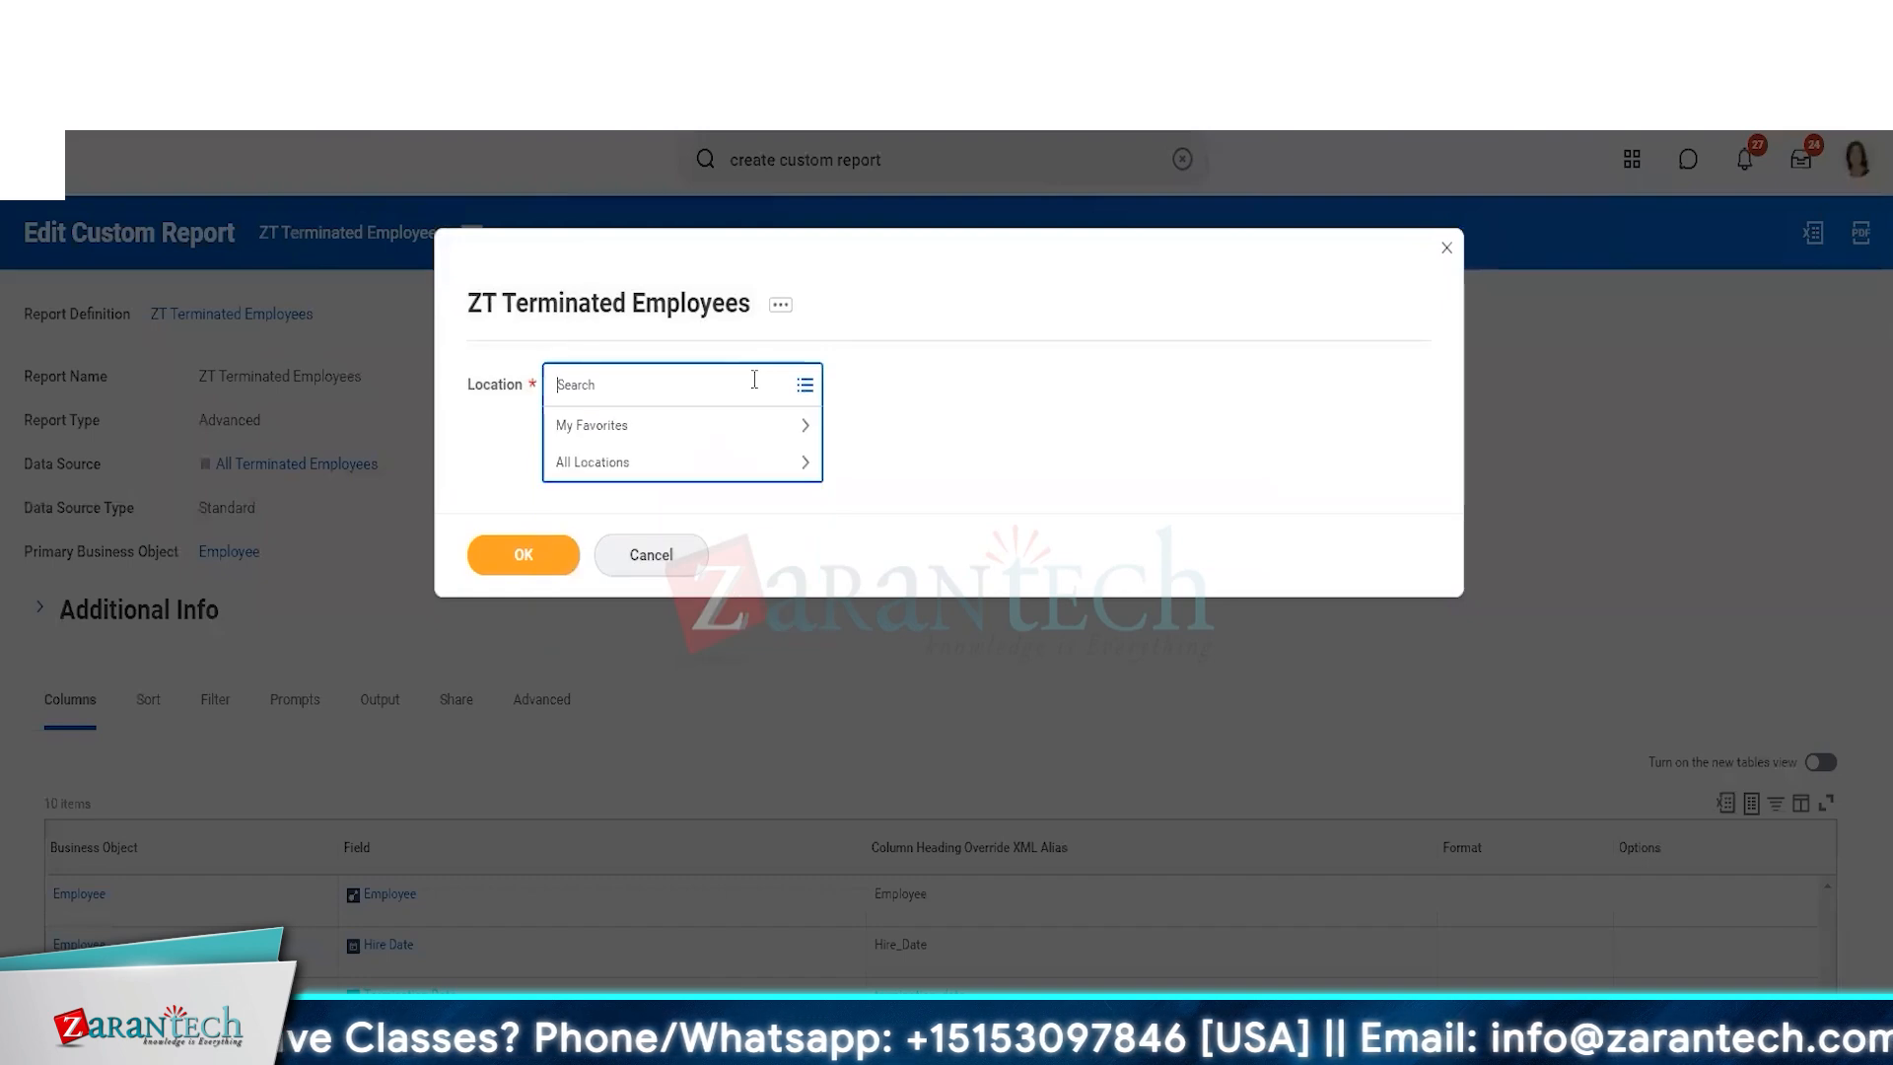
- Run the edited report for all locations, selecting the whole All Locations list through Zurich
{"action": "left_click", "coordinate": [742, 477]}
{"action": "left_click_drag", "start_coordinate": [820, 481], "coordinate": [828, 919]}
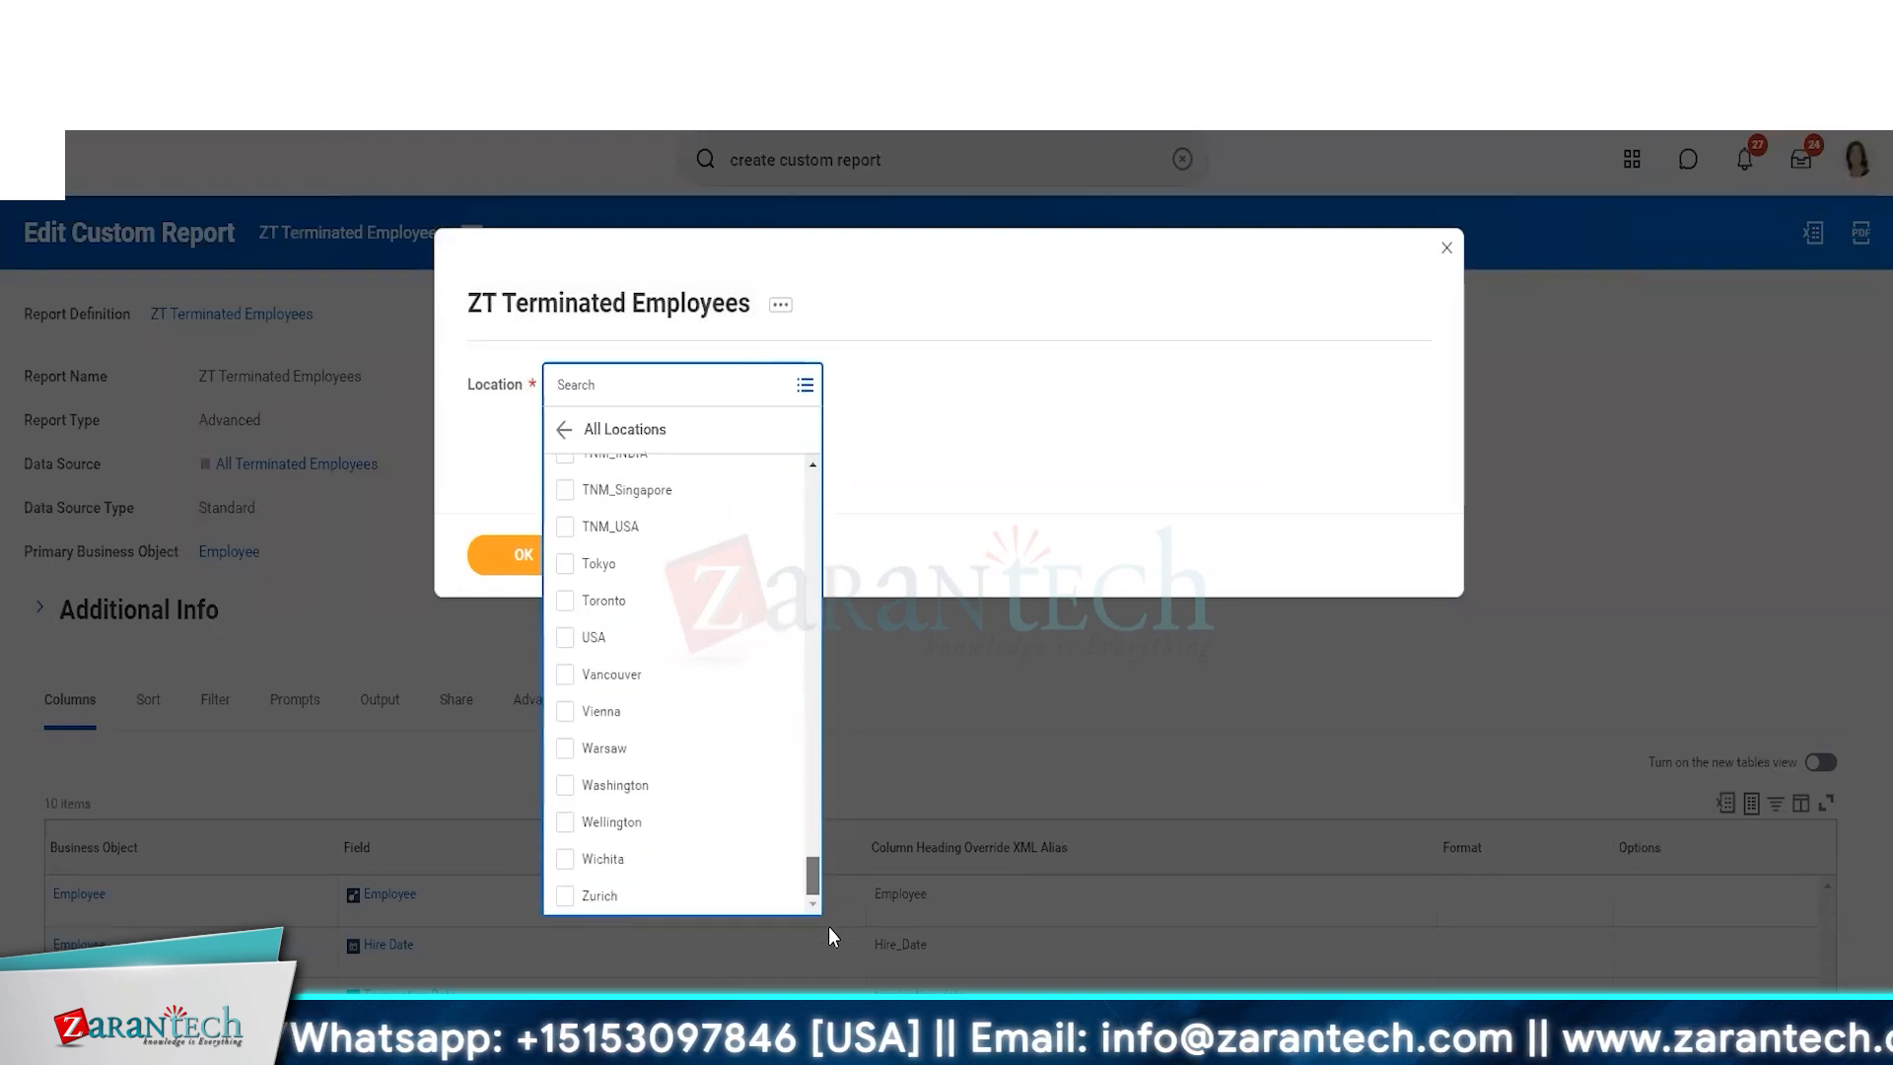
{"action": "left_click", "coordinate": [572, 896], "text": "shift"}
{"action": "left_click", "coordinate": [474, 707]}
{"action": "left_click", "coordinate": [513, 670]}
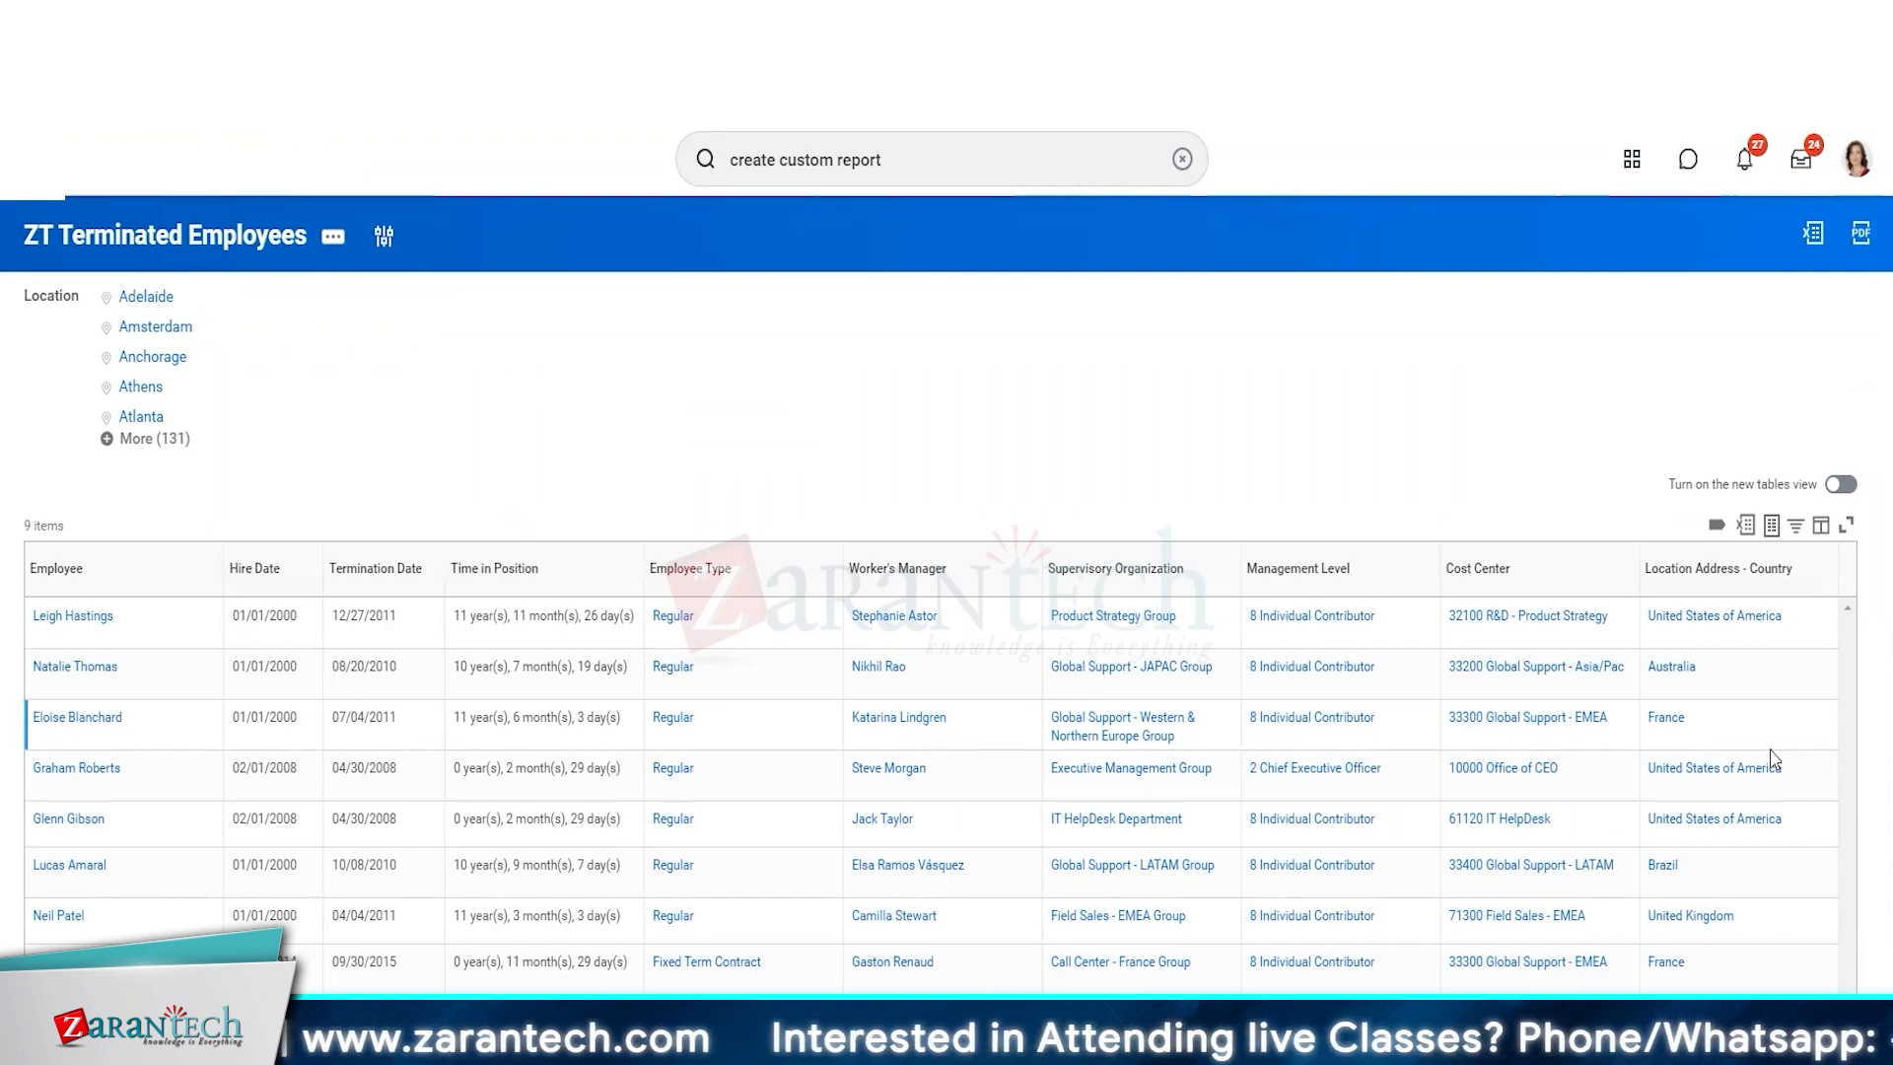
- Reopen the report definition for editing and go to its filter conditions
{"action": "left_click", "coordinate": [262, 244]}
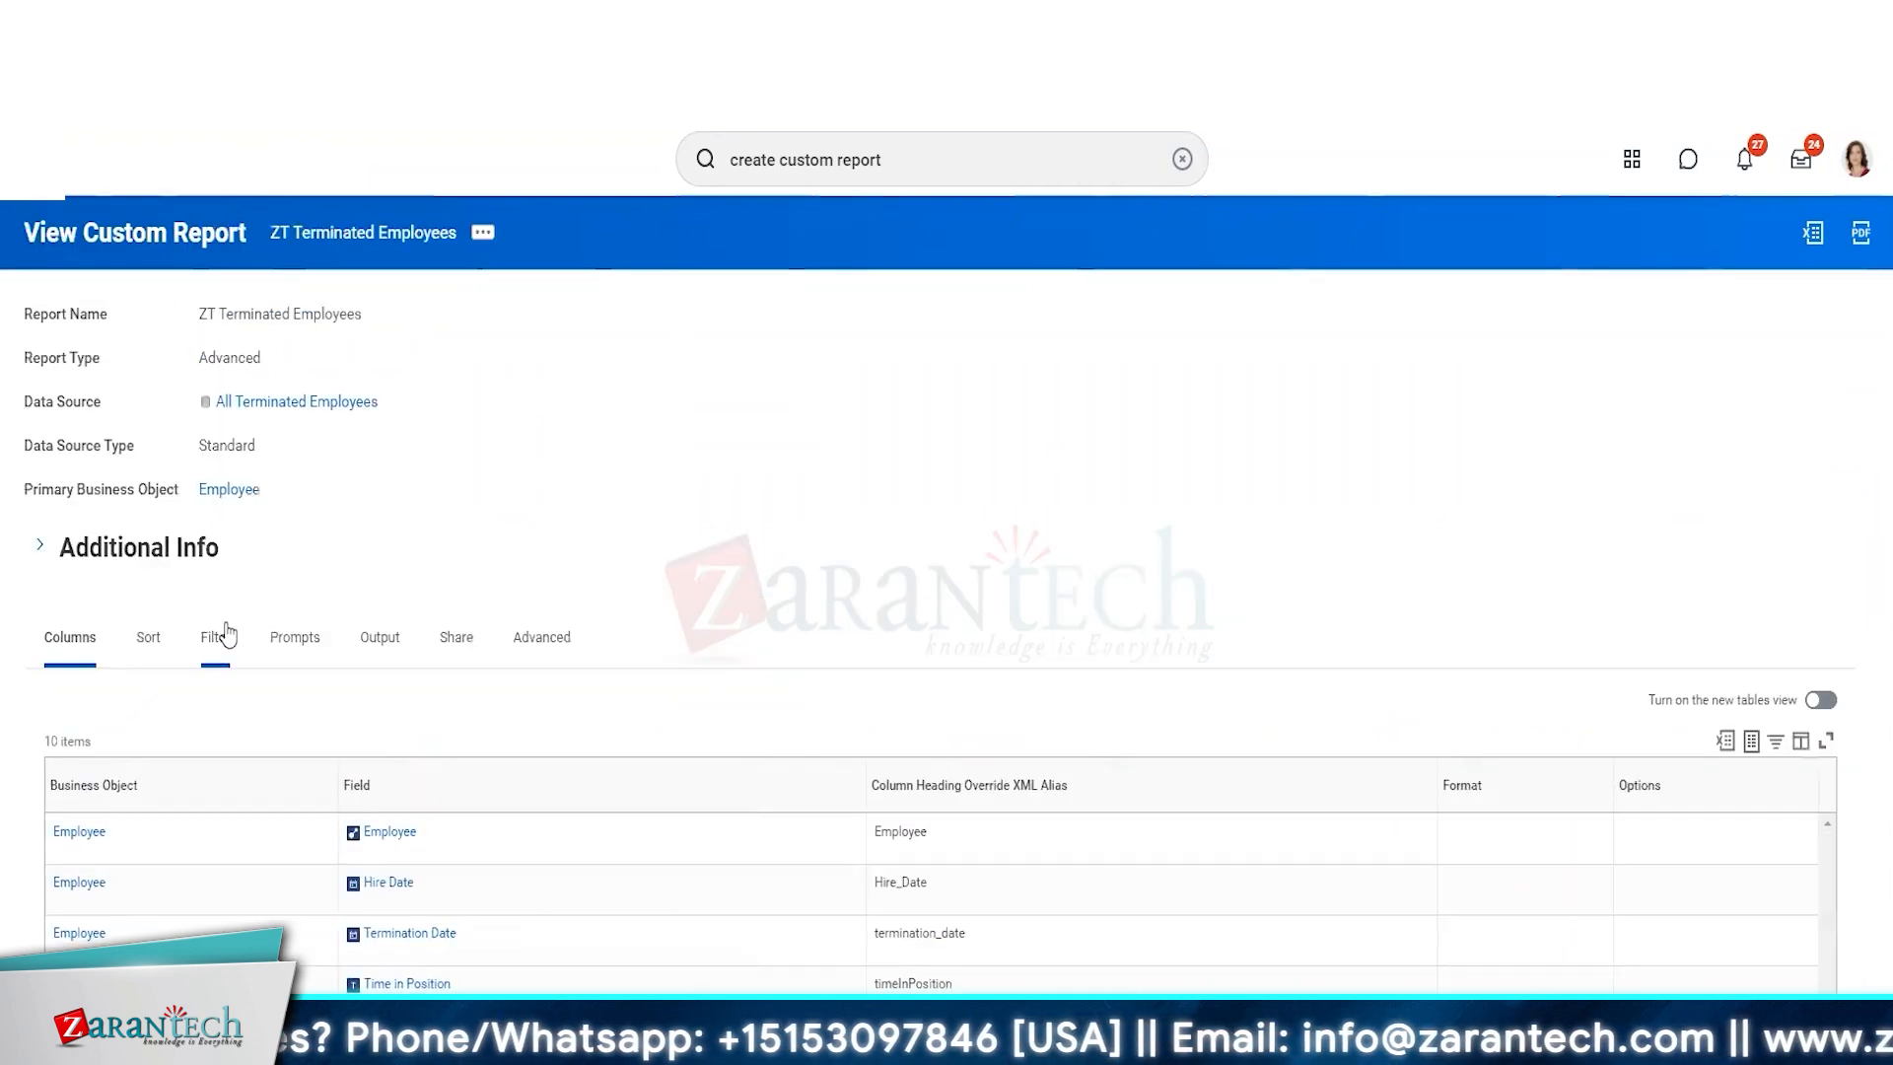
{"action": "left_click", "coordinate": [484, 247]}
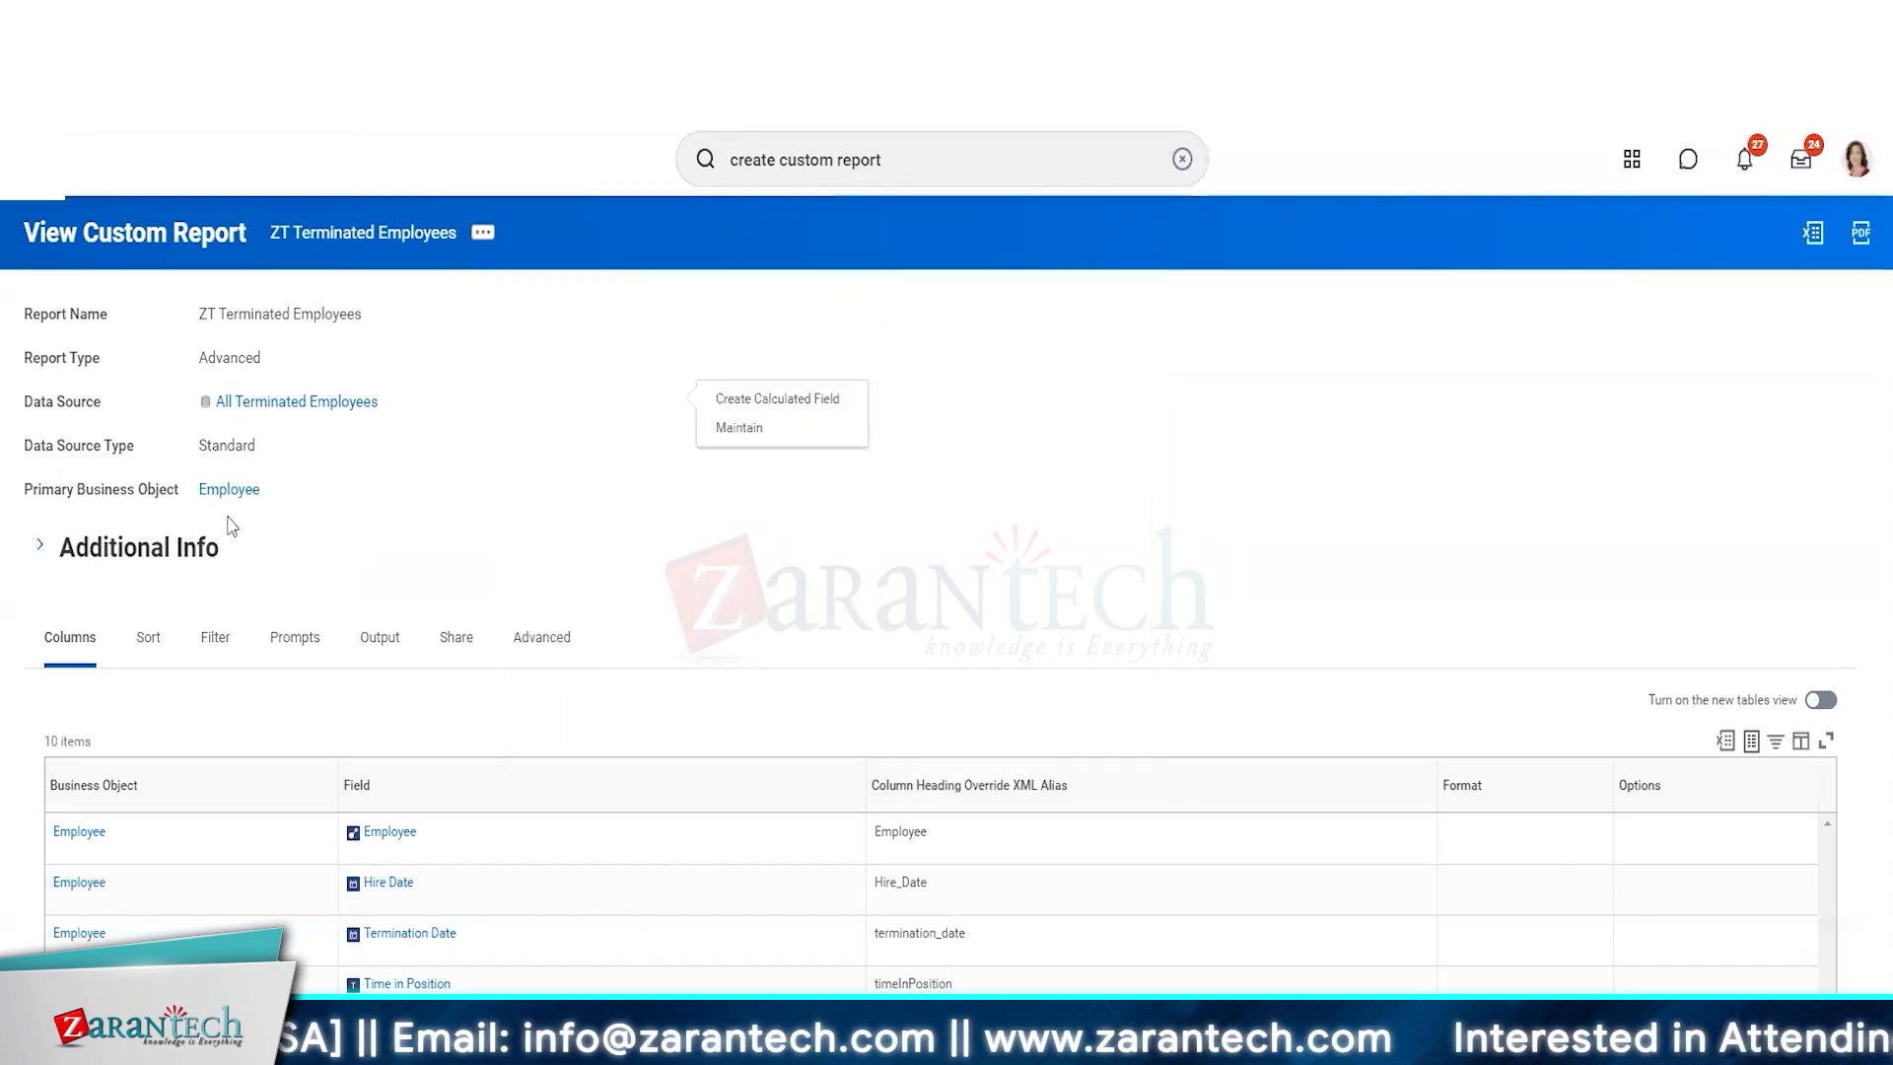
{"action": "left_click", "coordinate": [215, 667]}
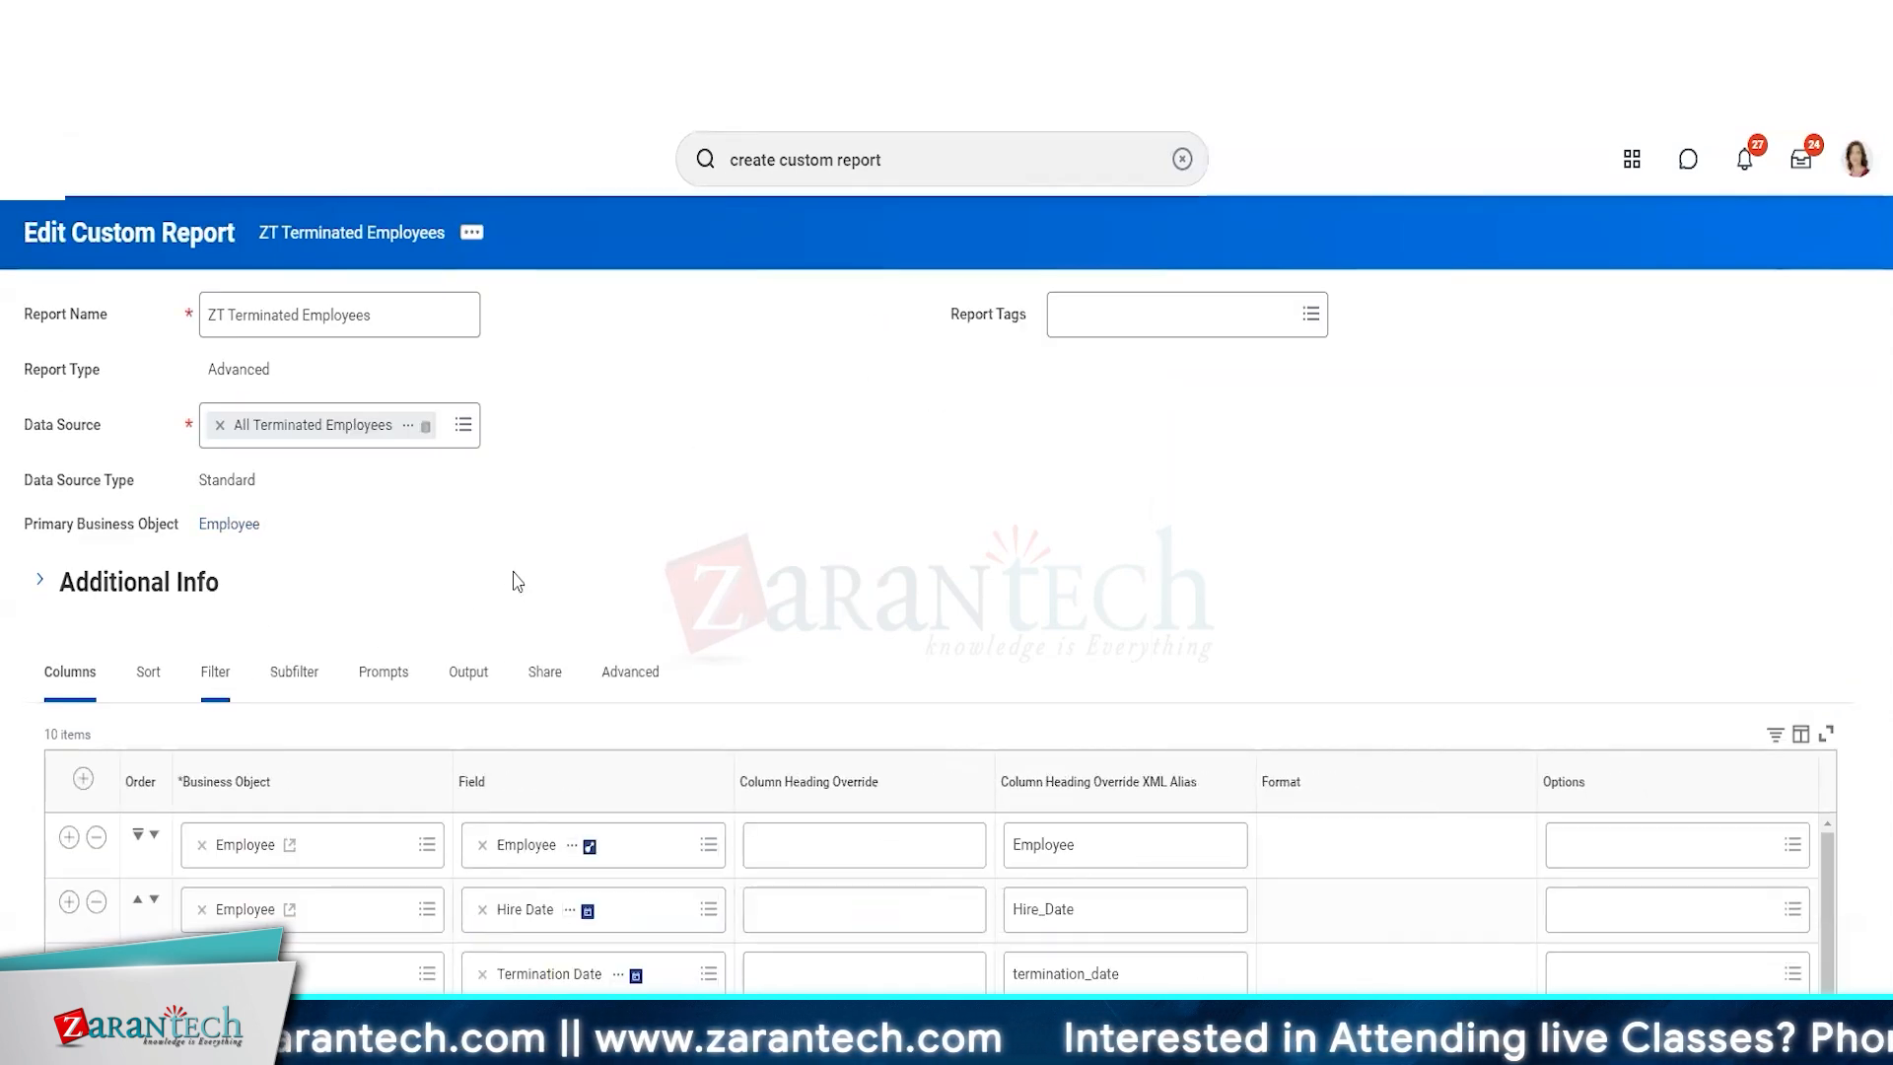
- Add an And filter condition on Hire Date, greater than or equal to, that prompts the user for the value through Default Prompt
{"action": "scroll", "coordinate": [511, 579], "scroll_direction": "down", "scroll_amount": 3}
{"action": "left_click", "coordinate": [67, 681]}
{"action": "left_click", "coordinate": [700, 763]}
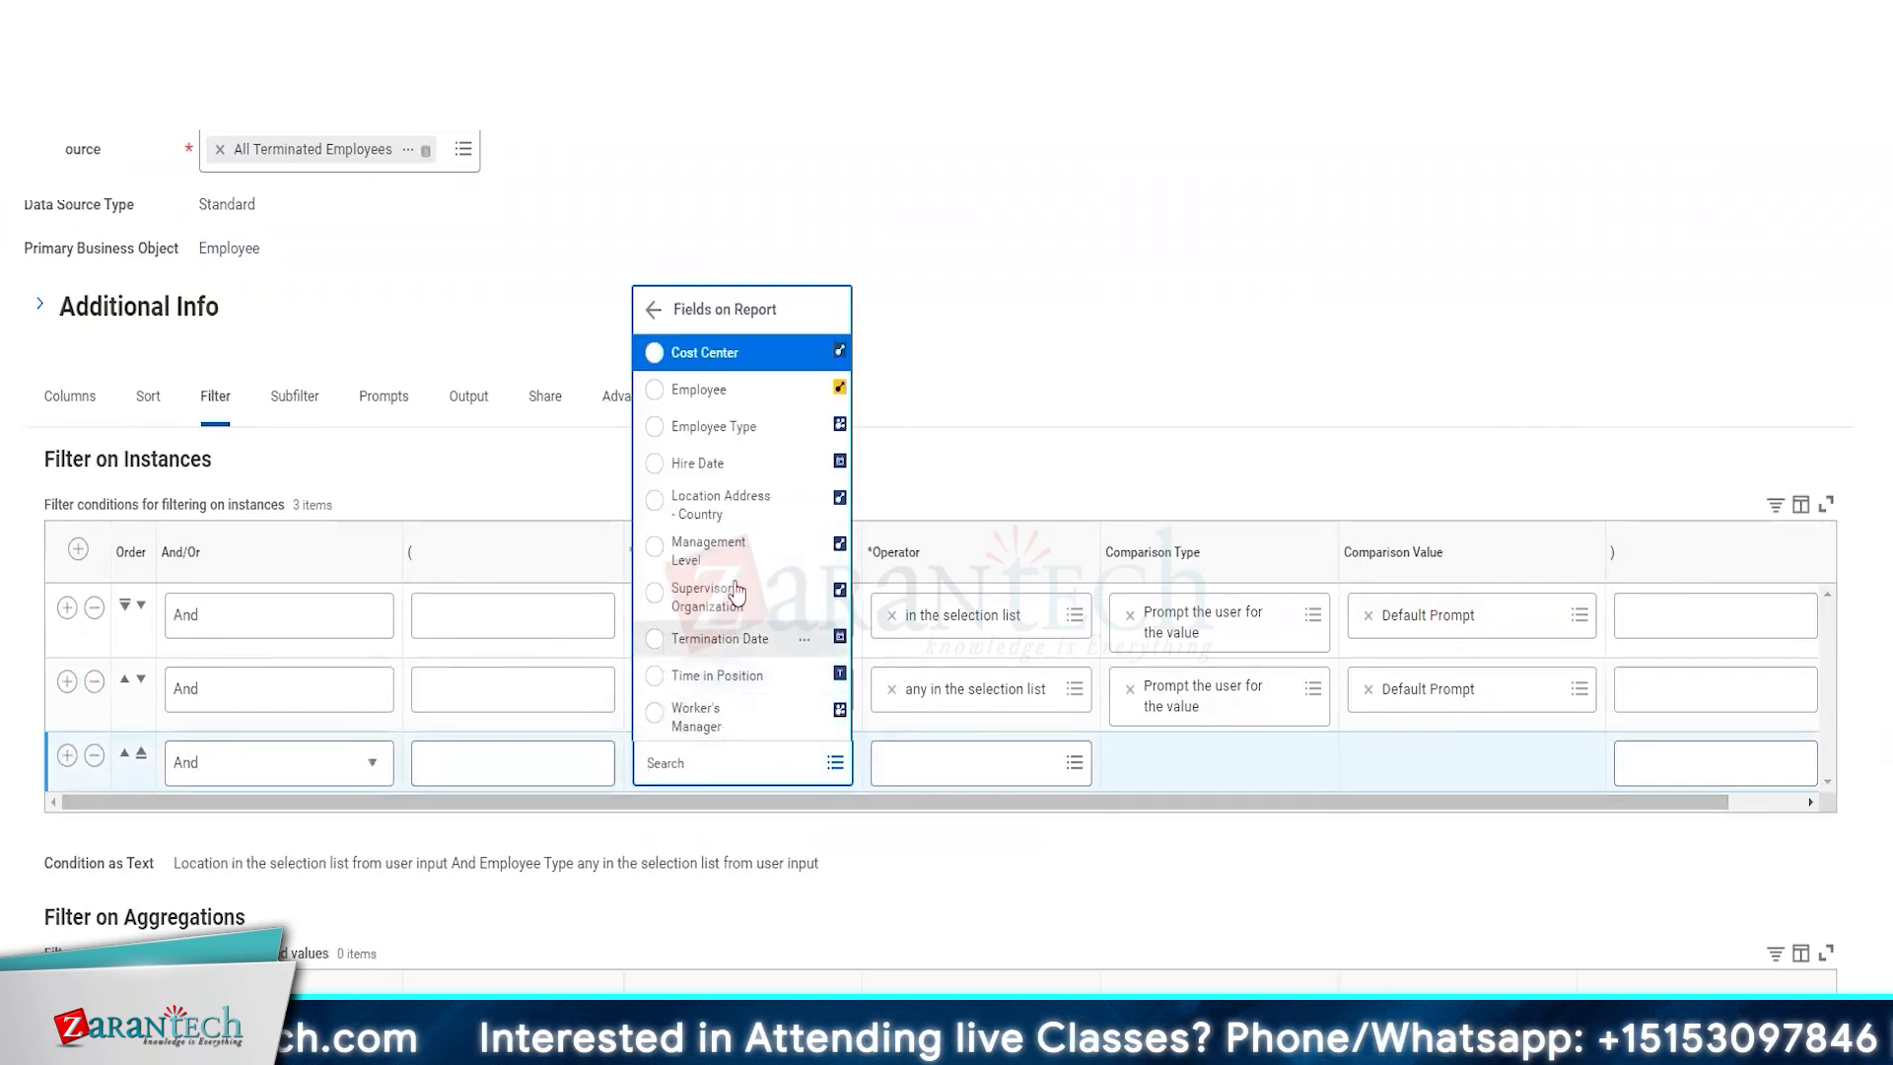
{"action": "left_click", "coordinate": [698, 462]}
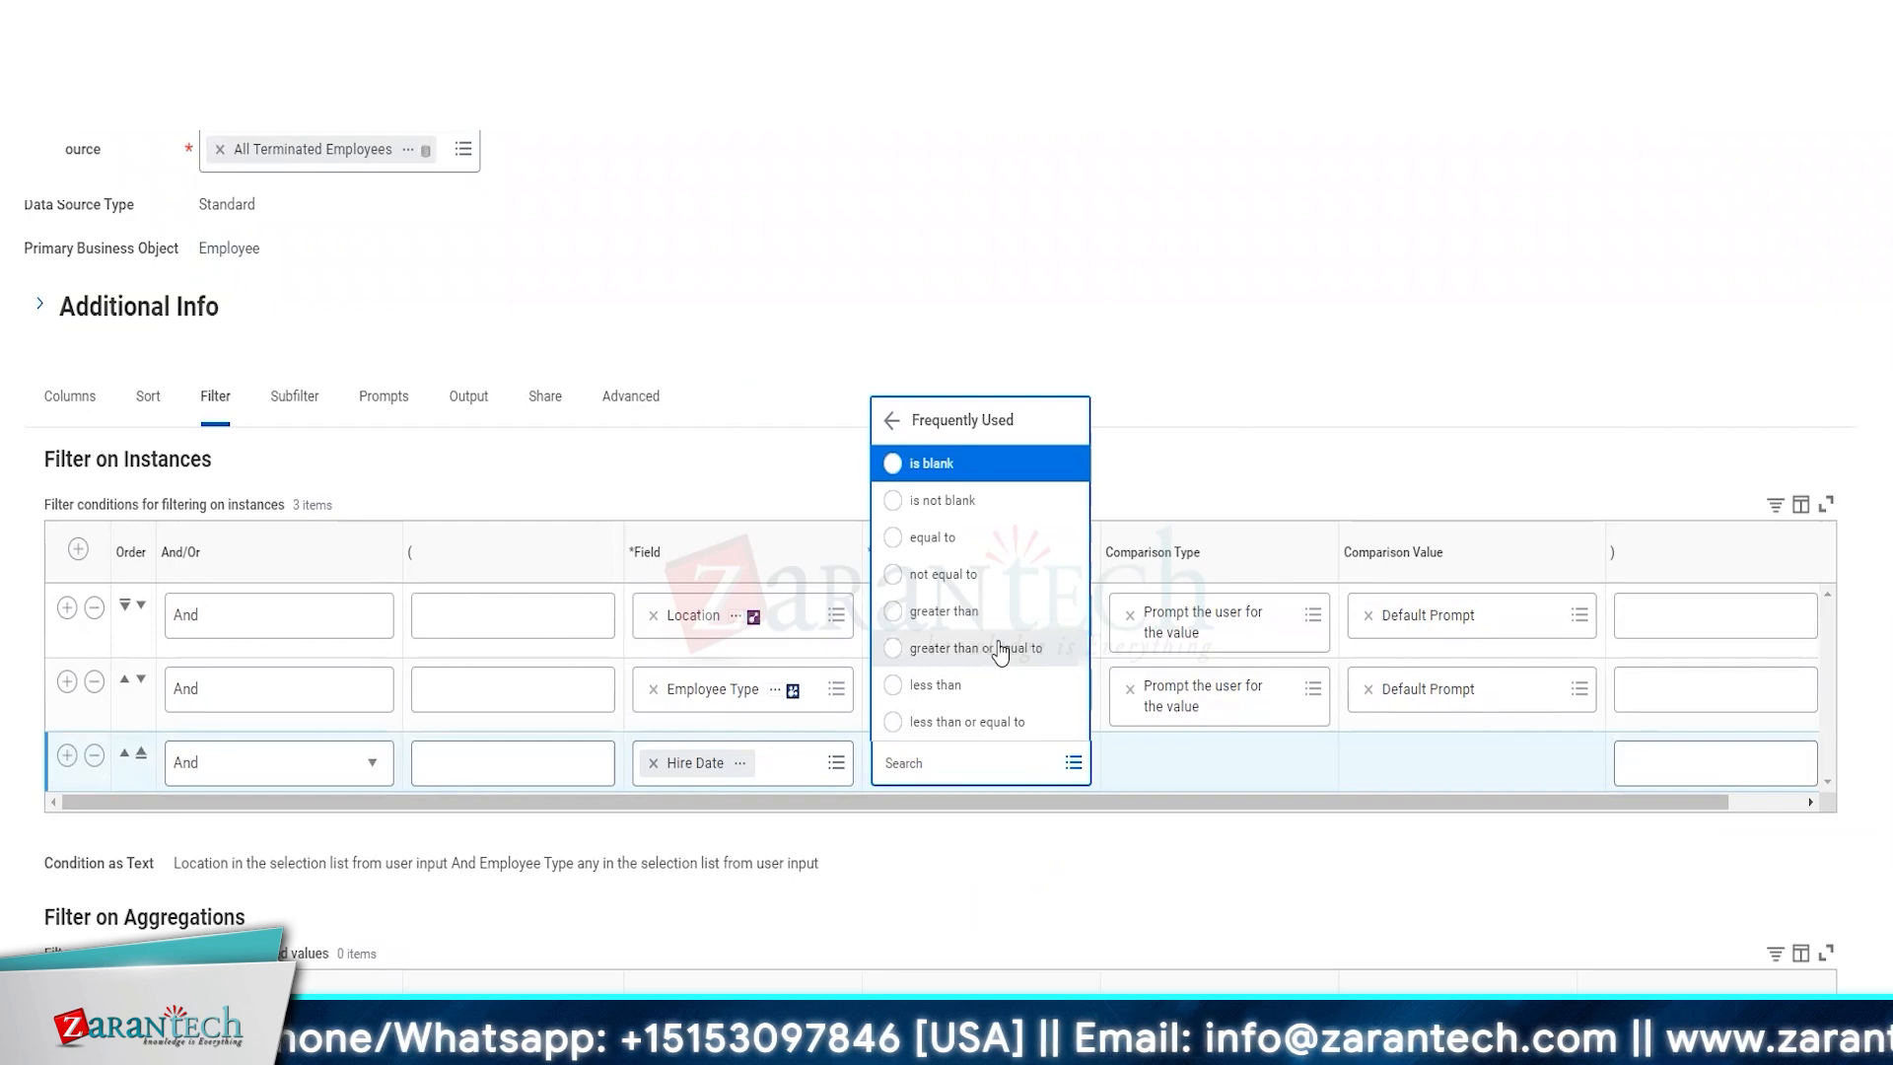
{"action": "left_click", "coordinate": [1001, 650]}
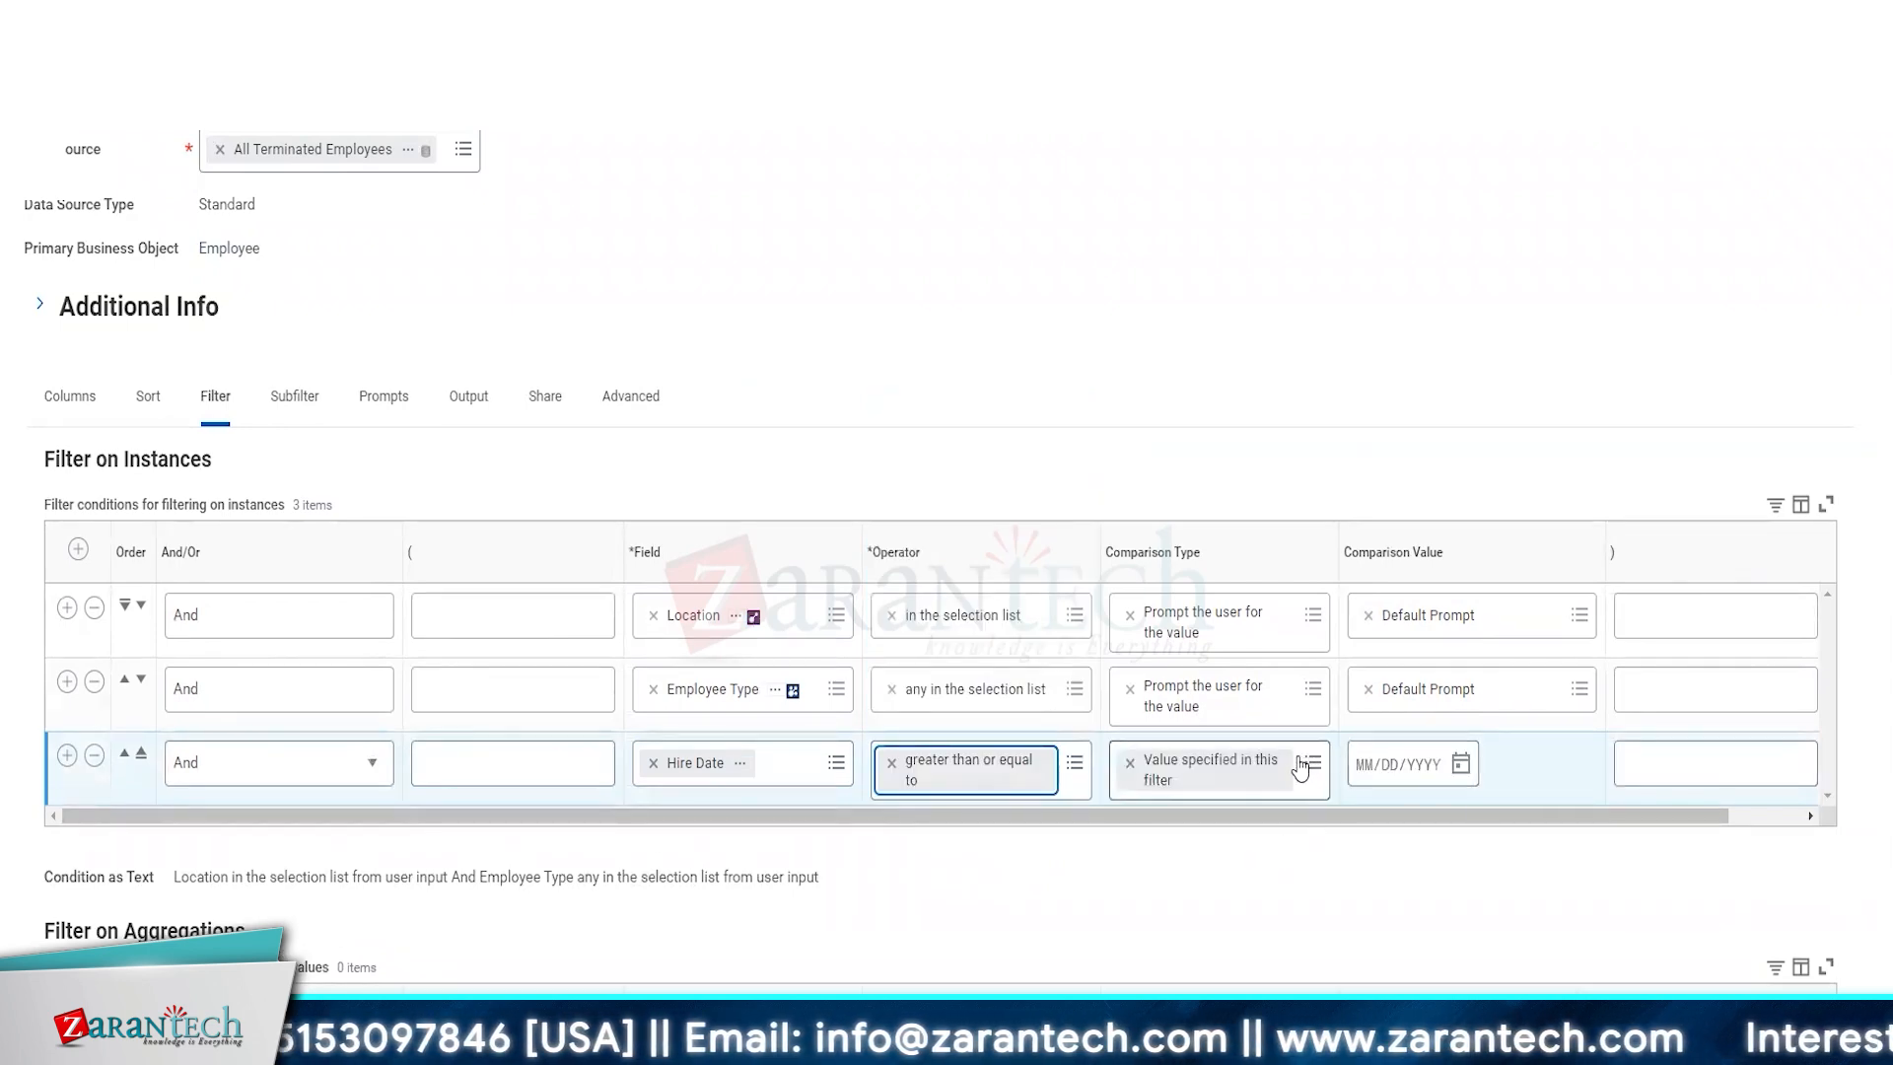
{"action": "left_click", "coordinate": [1303, 765]}
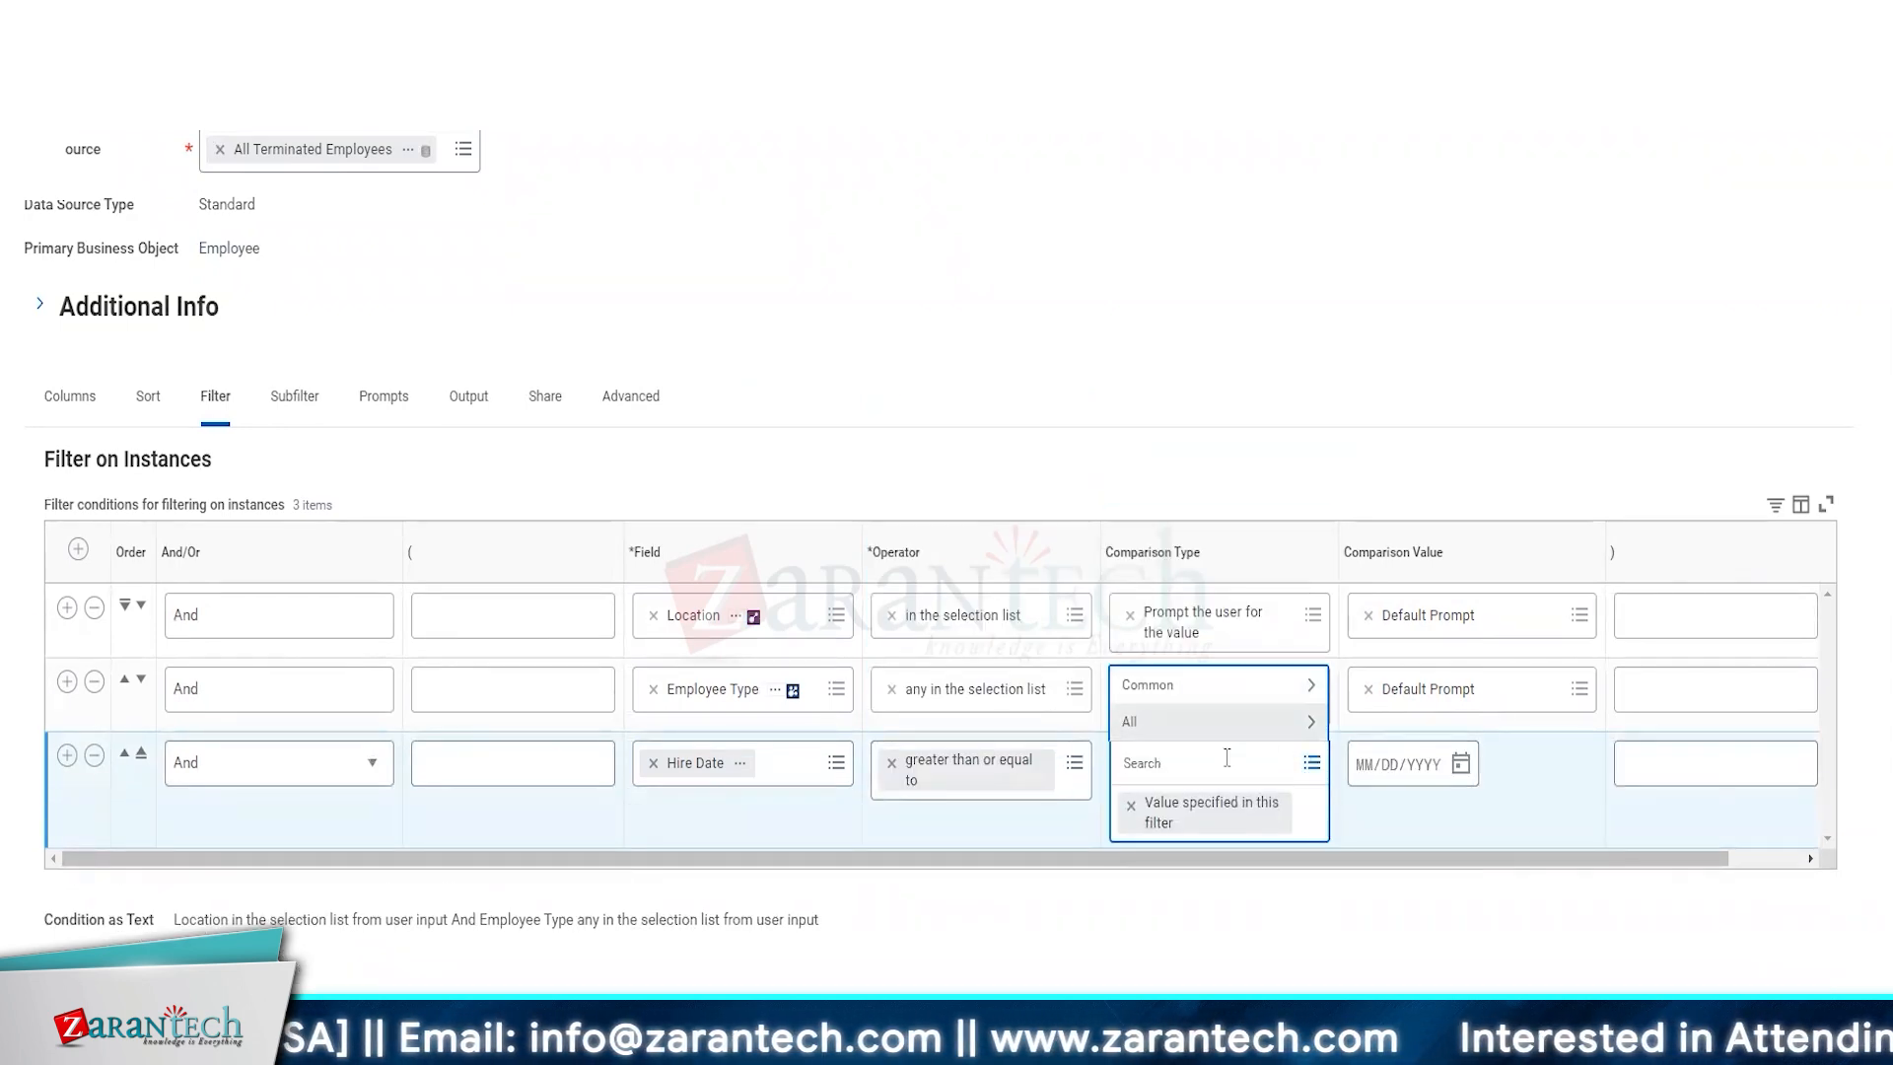
{"action": "left_click", "coordinate": [1203, 682]}
{"action": "left_click", "coordinate": [1196, 653]}
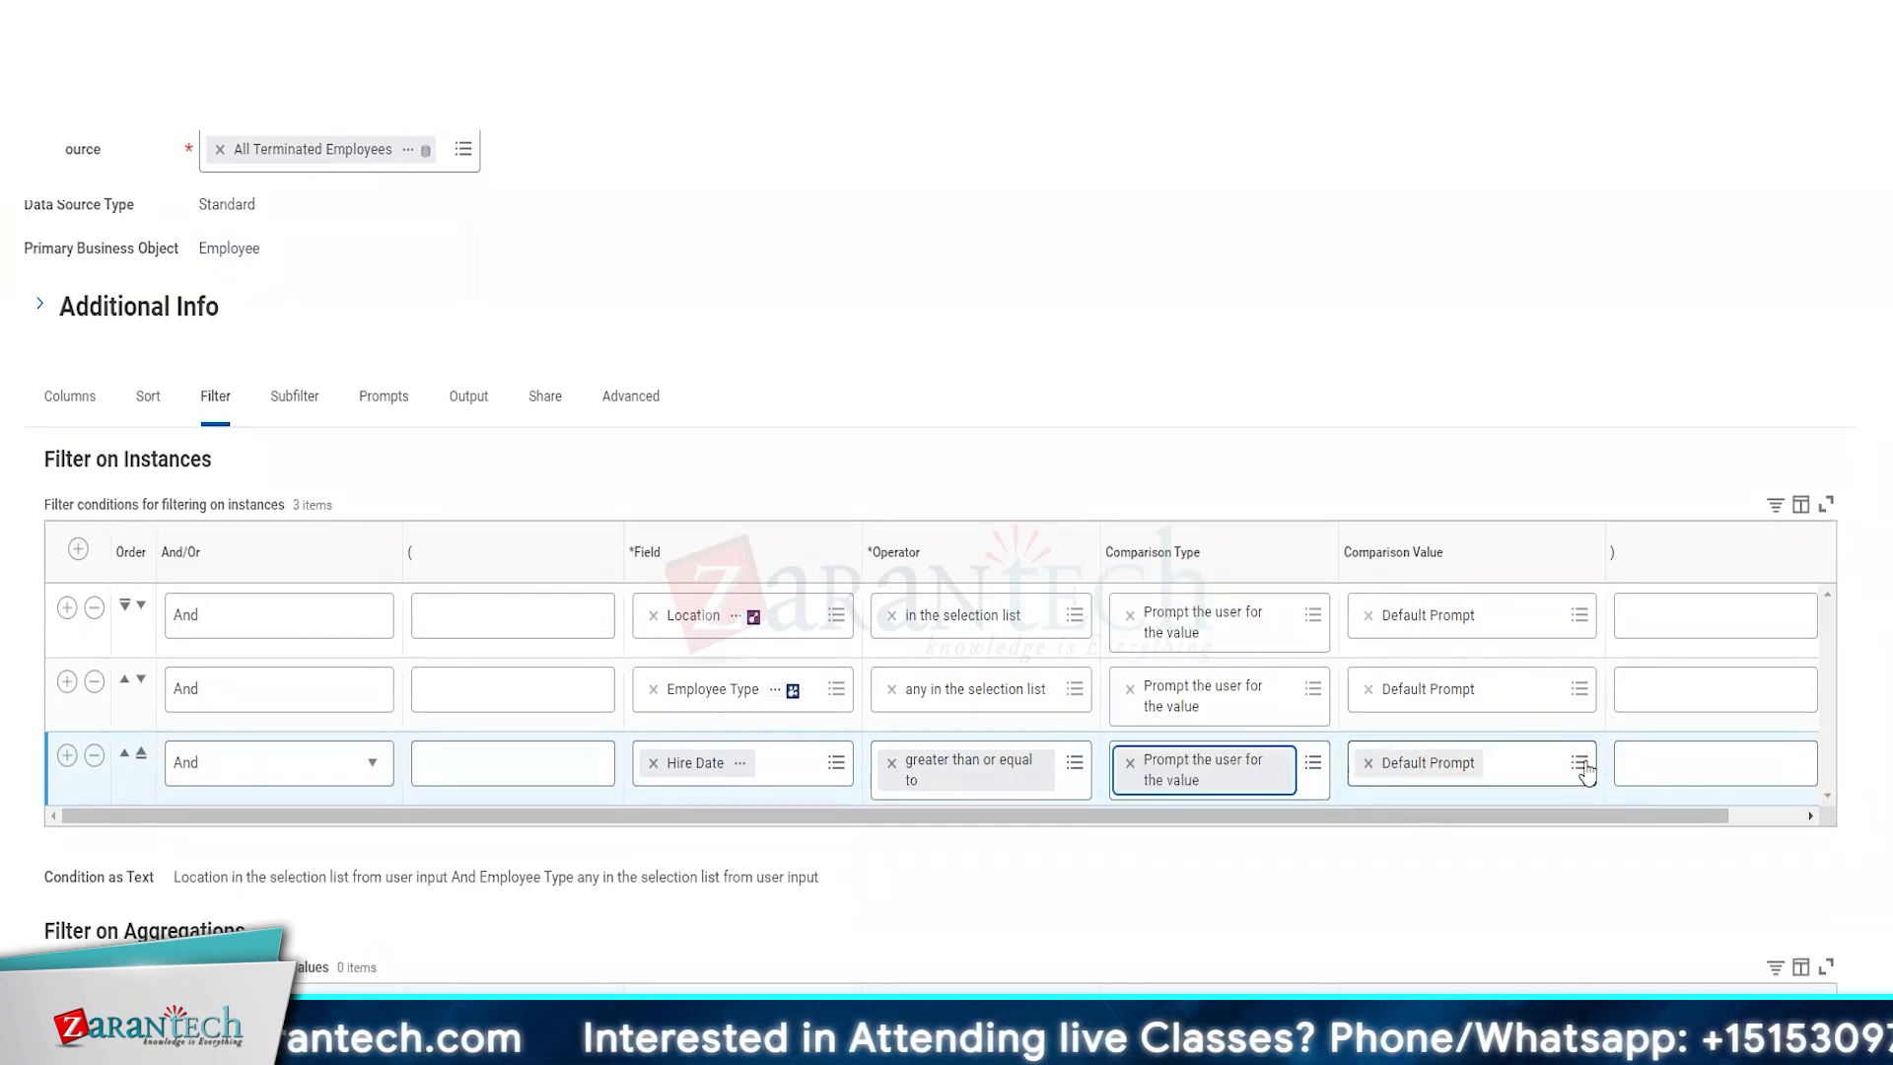
- Enable Populate Undefined Prompt Defaults in the report's prompt settings
{"action": "left_click", "coordinate": [396, 402]}
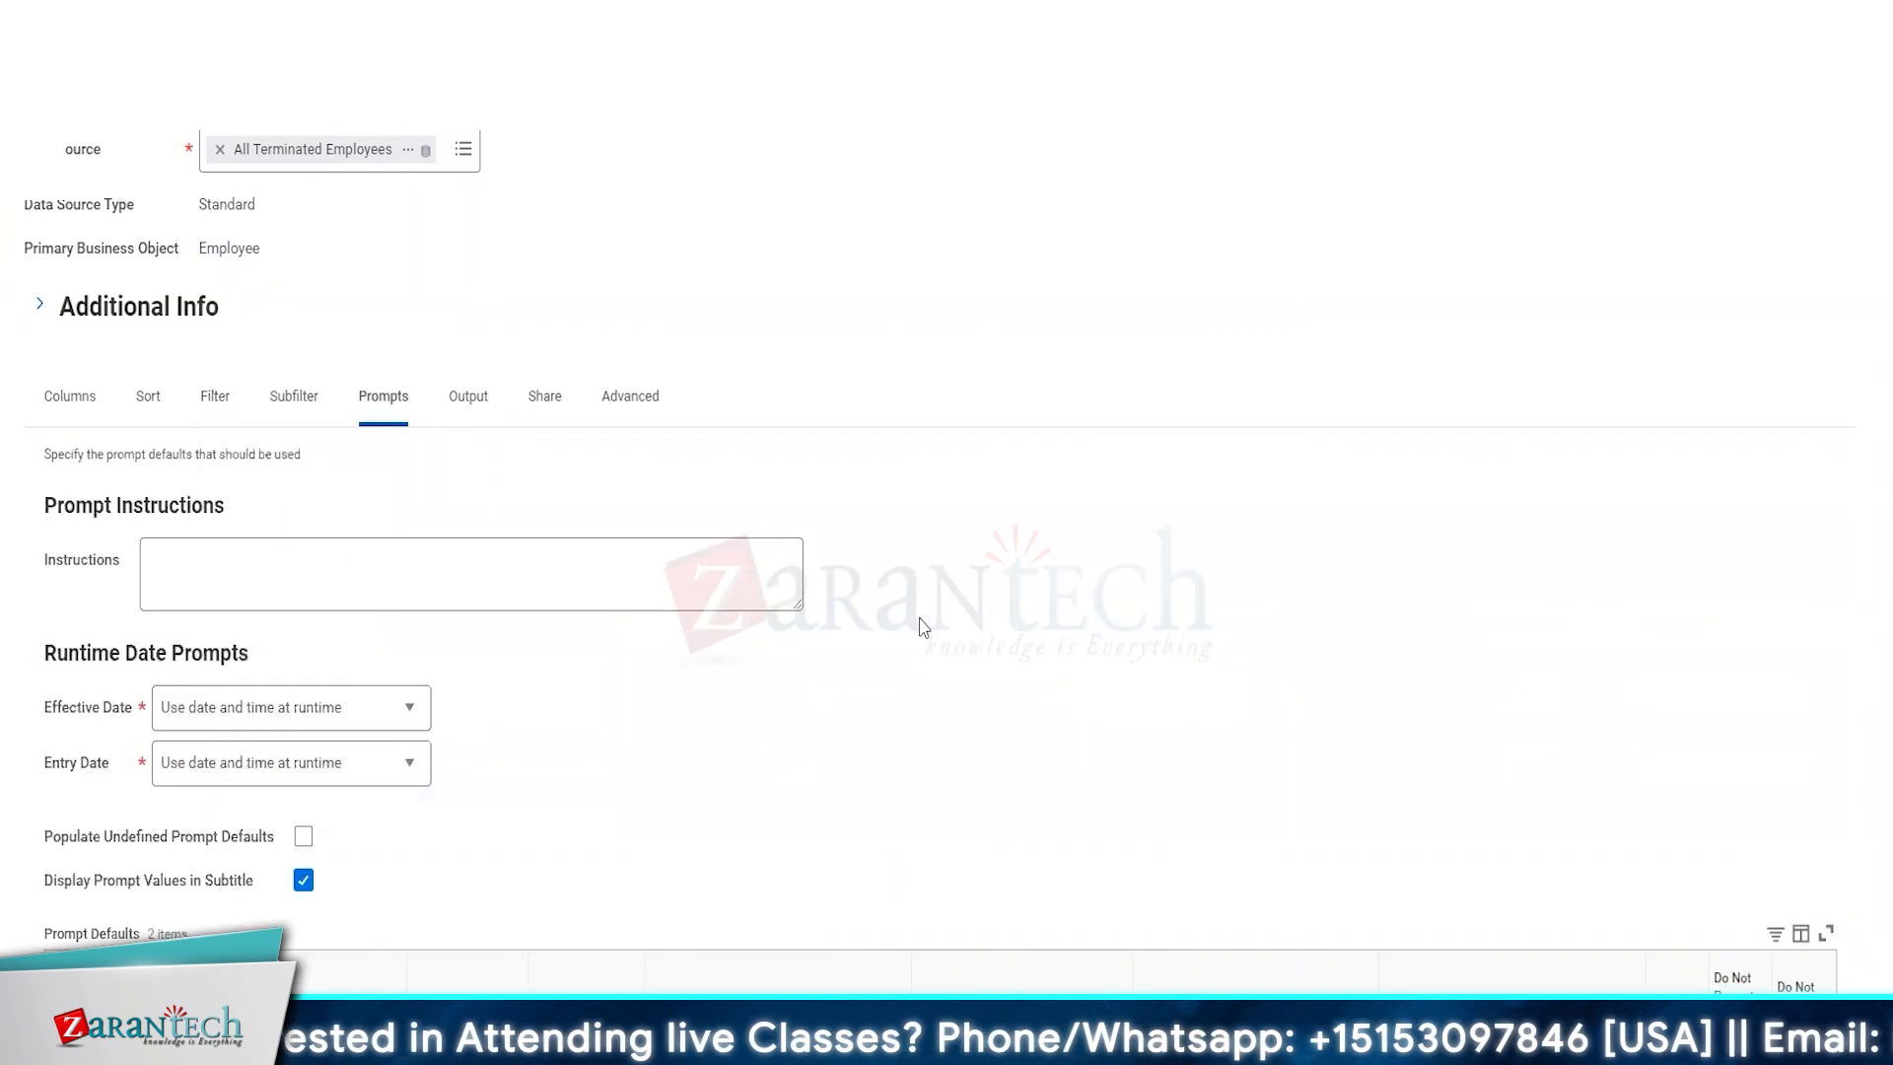
{"action": "left_click", "coordinate": [304, 836]}
{"action": "scroll", "coordinate": [646, 812], "scroll_direction": "down", "scroll_amount": 3}
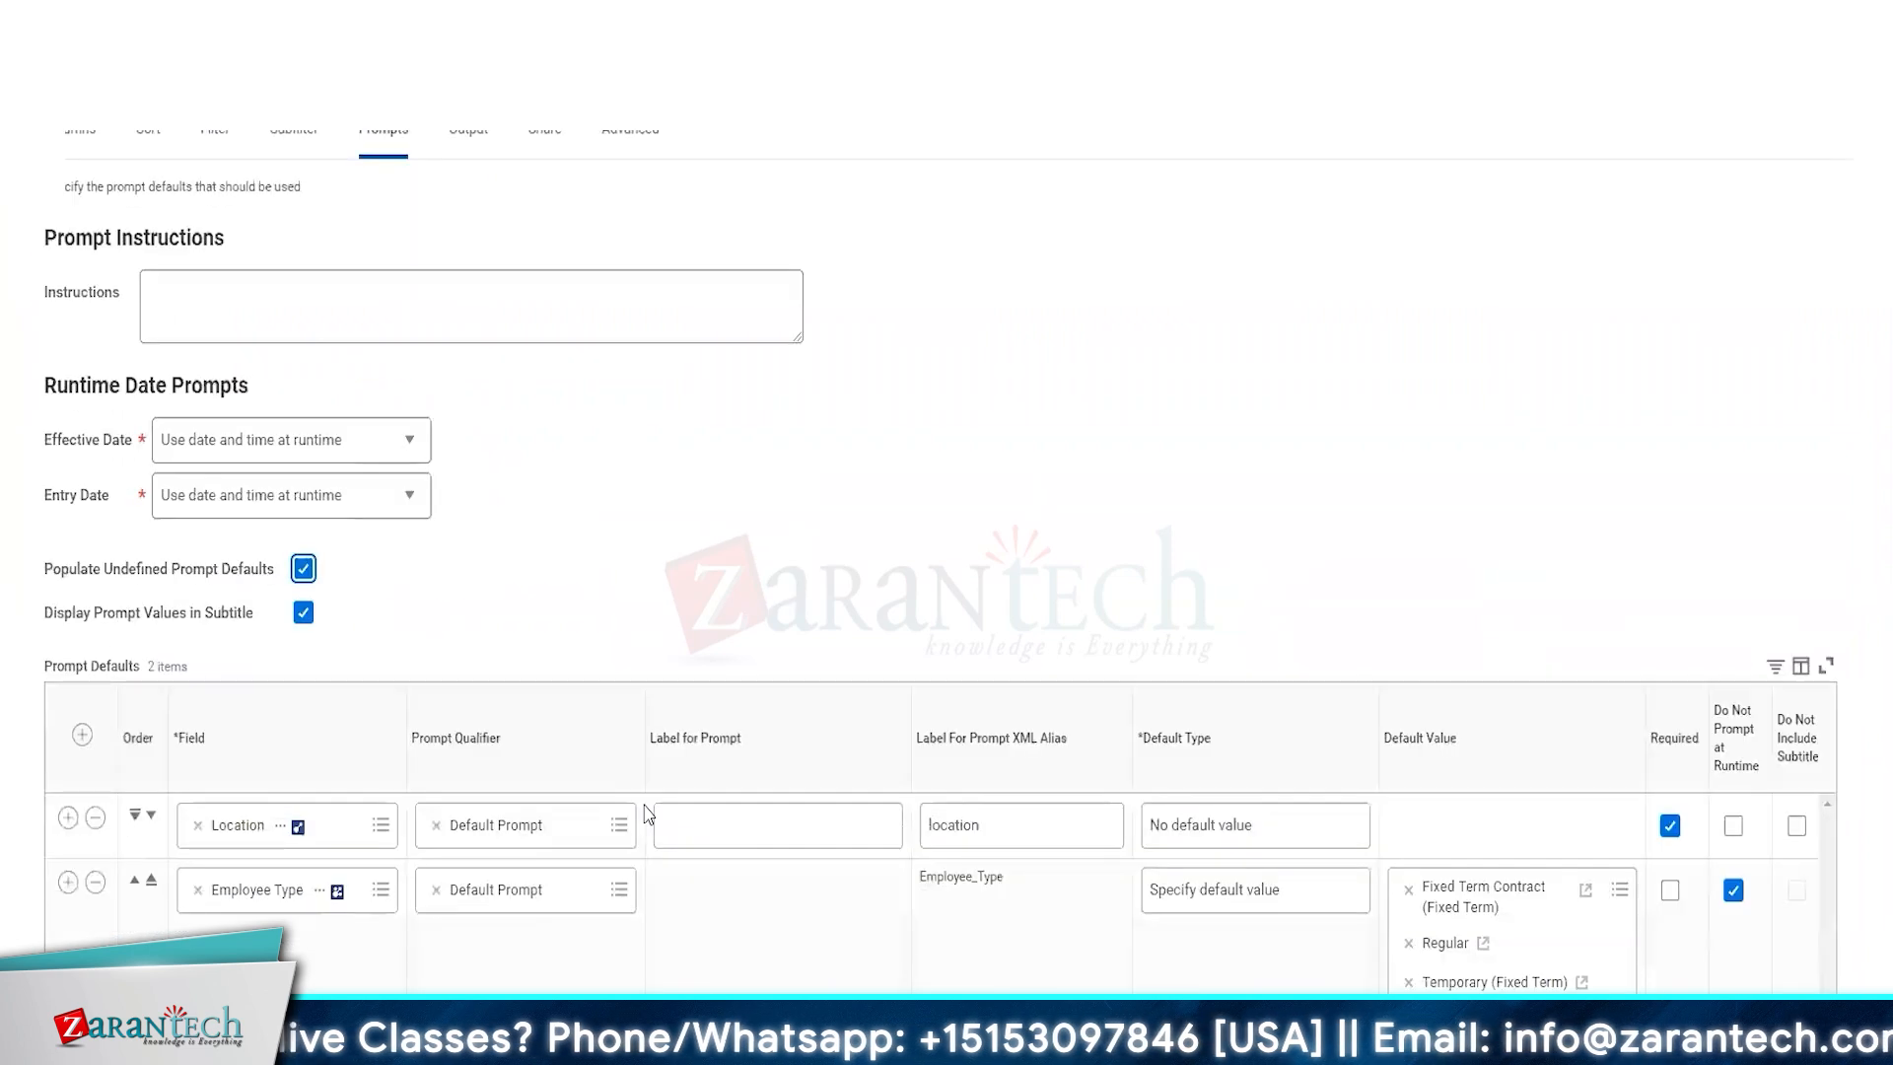
- Set the Hire Date prompt's default type to Specify default value with 01/01/2015, and launch the report's run prompts
{"action": "scroll", "coordinate": [645, 813], "scroll_direction": "down", "scroll_amount": 1}
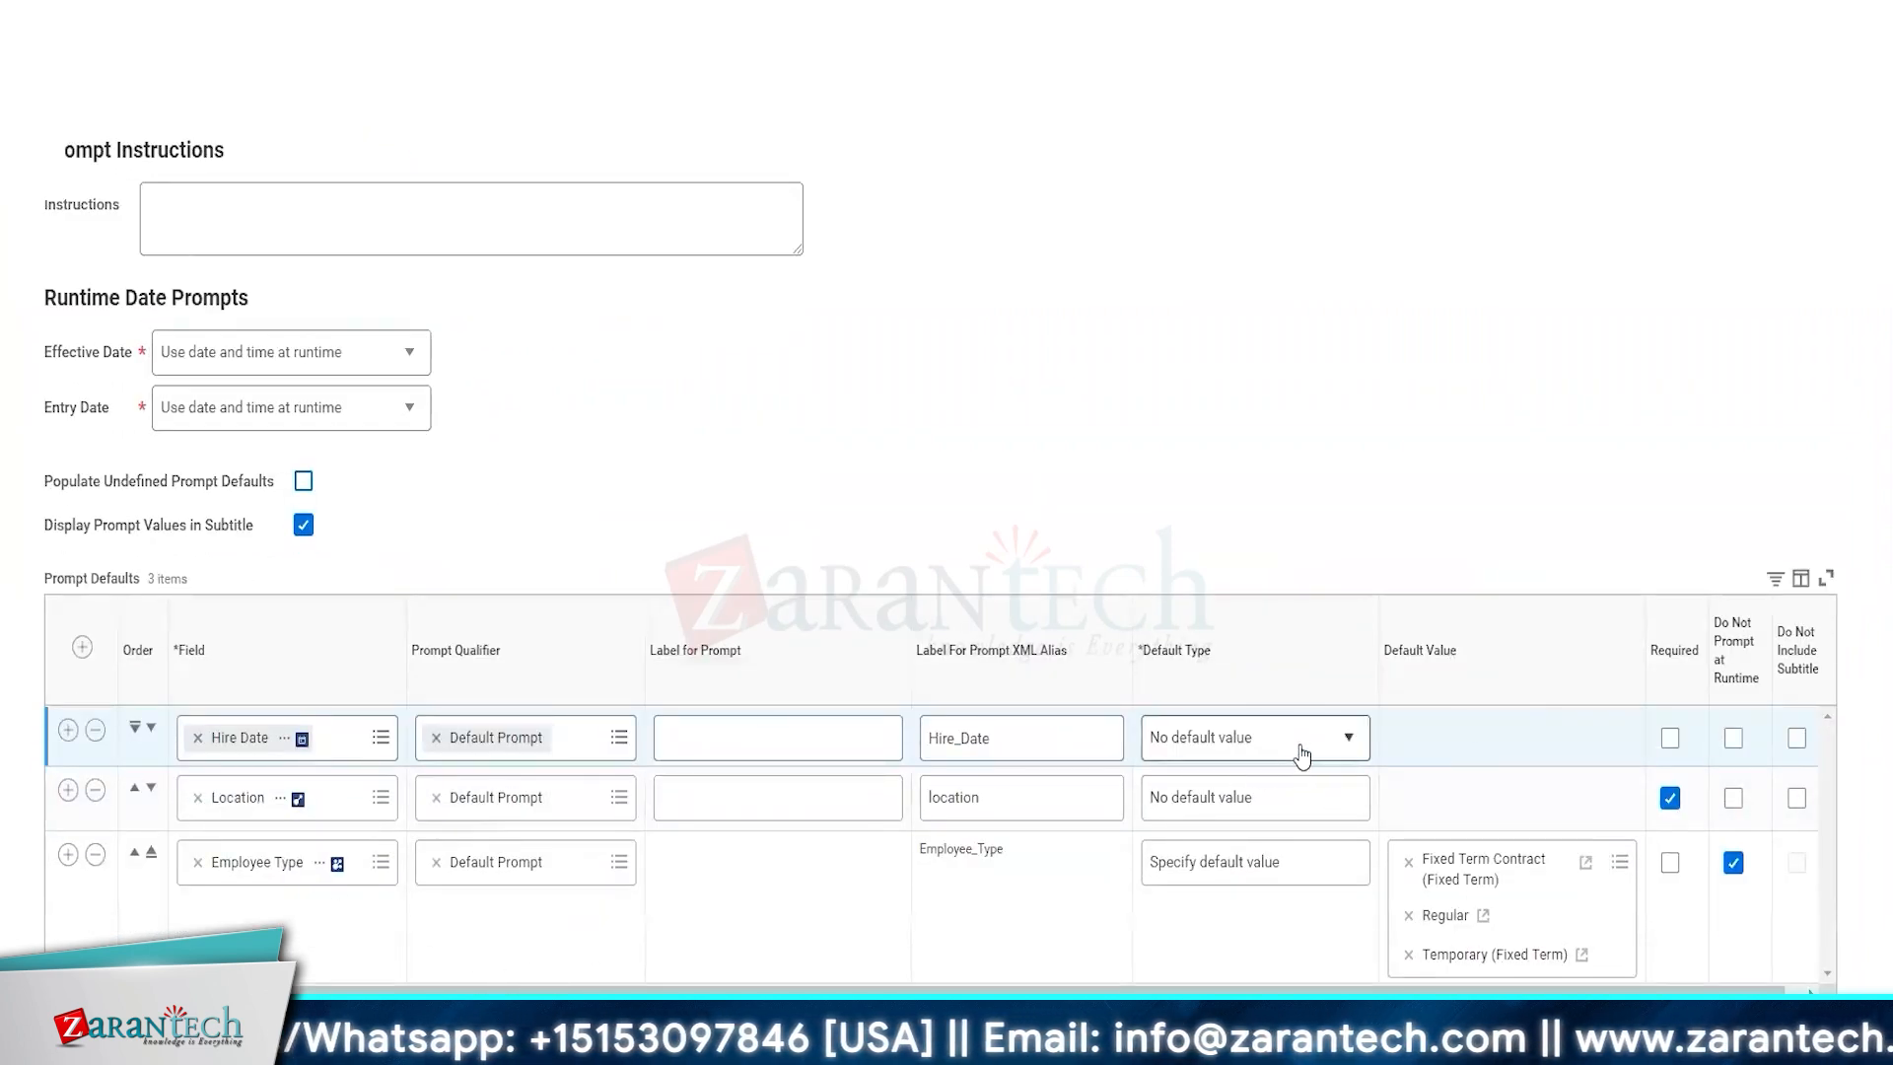
{"action": "left_click", "coordinate": [1301, 754]}
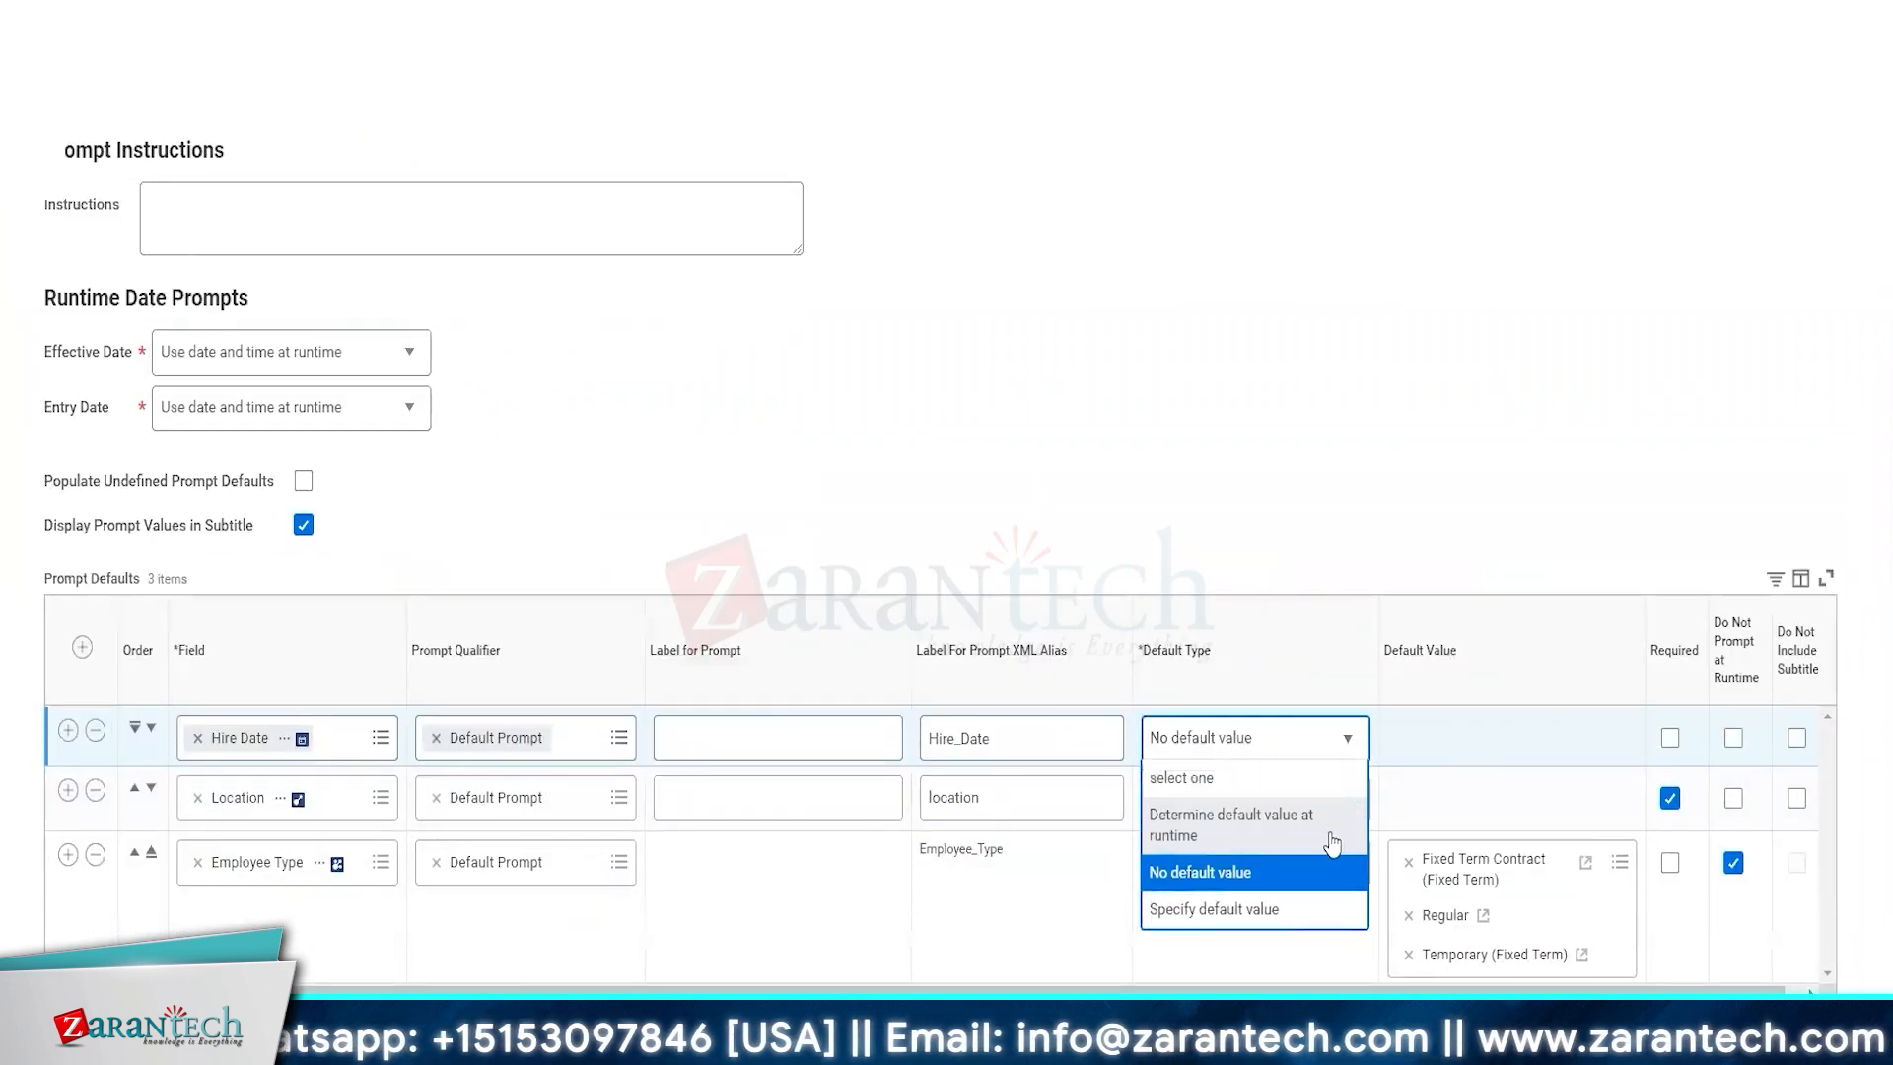
{"action": "left_click", "coordinate": [1272, 910]}
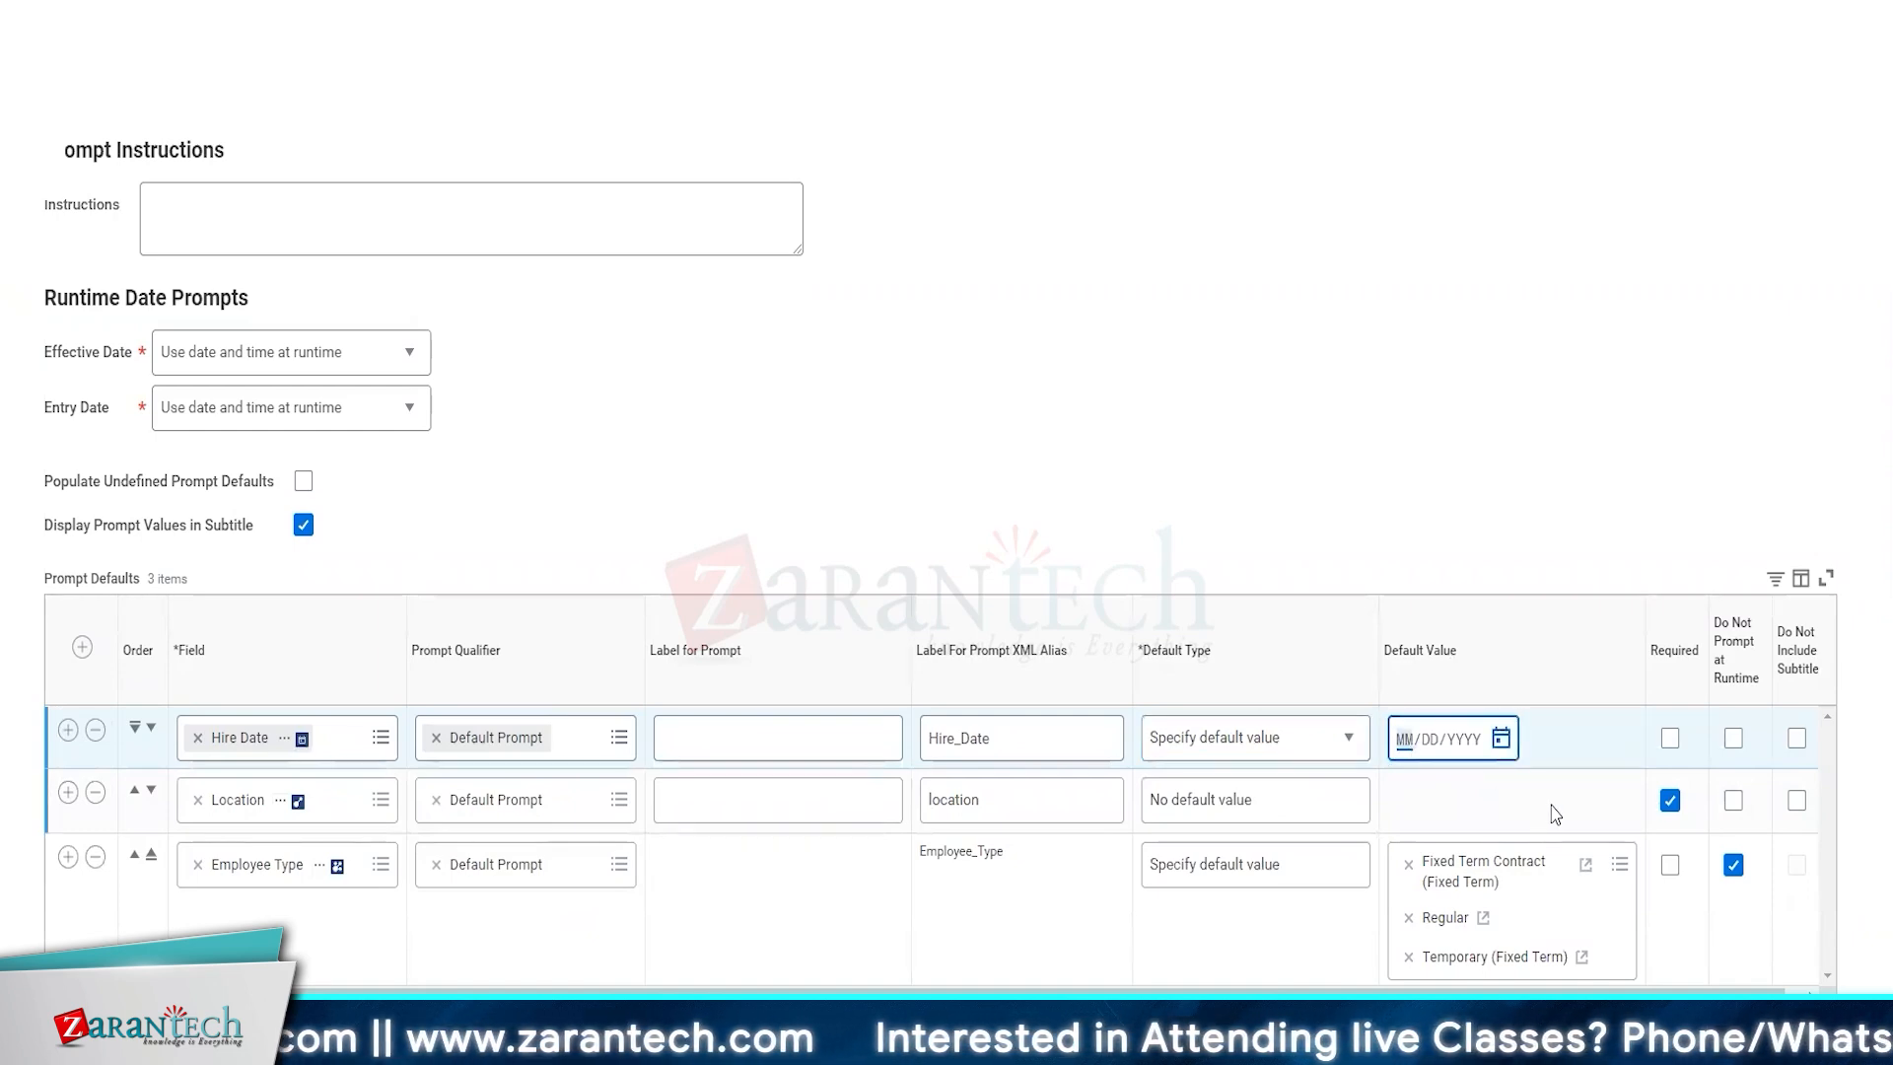
{"action": "type", "text": "01/01/2"}
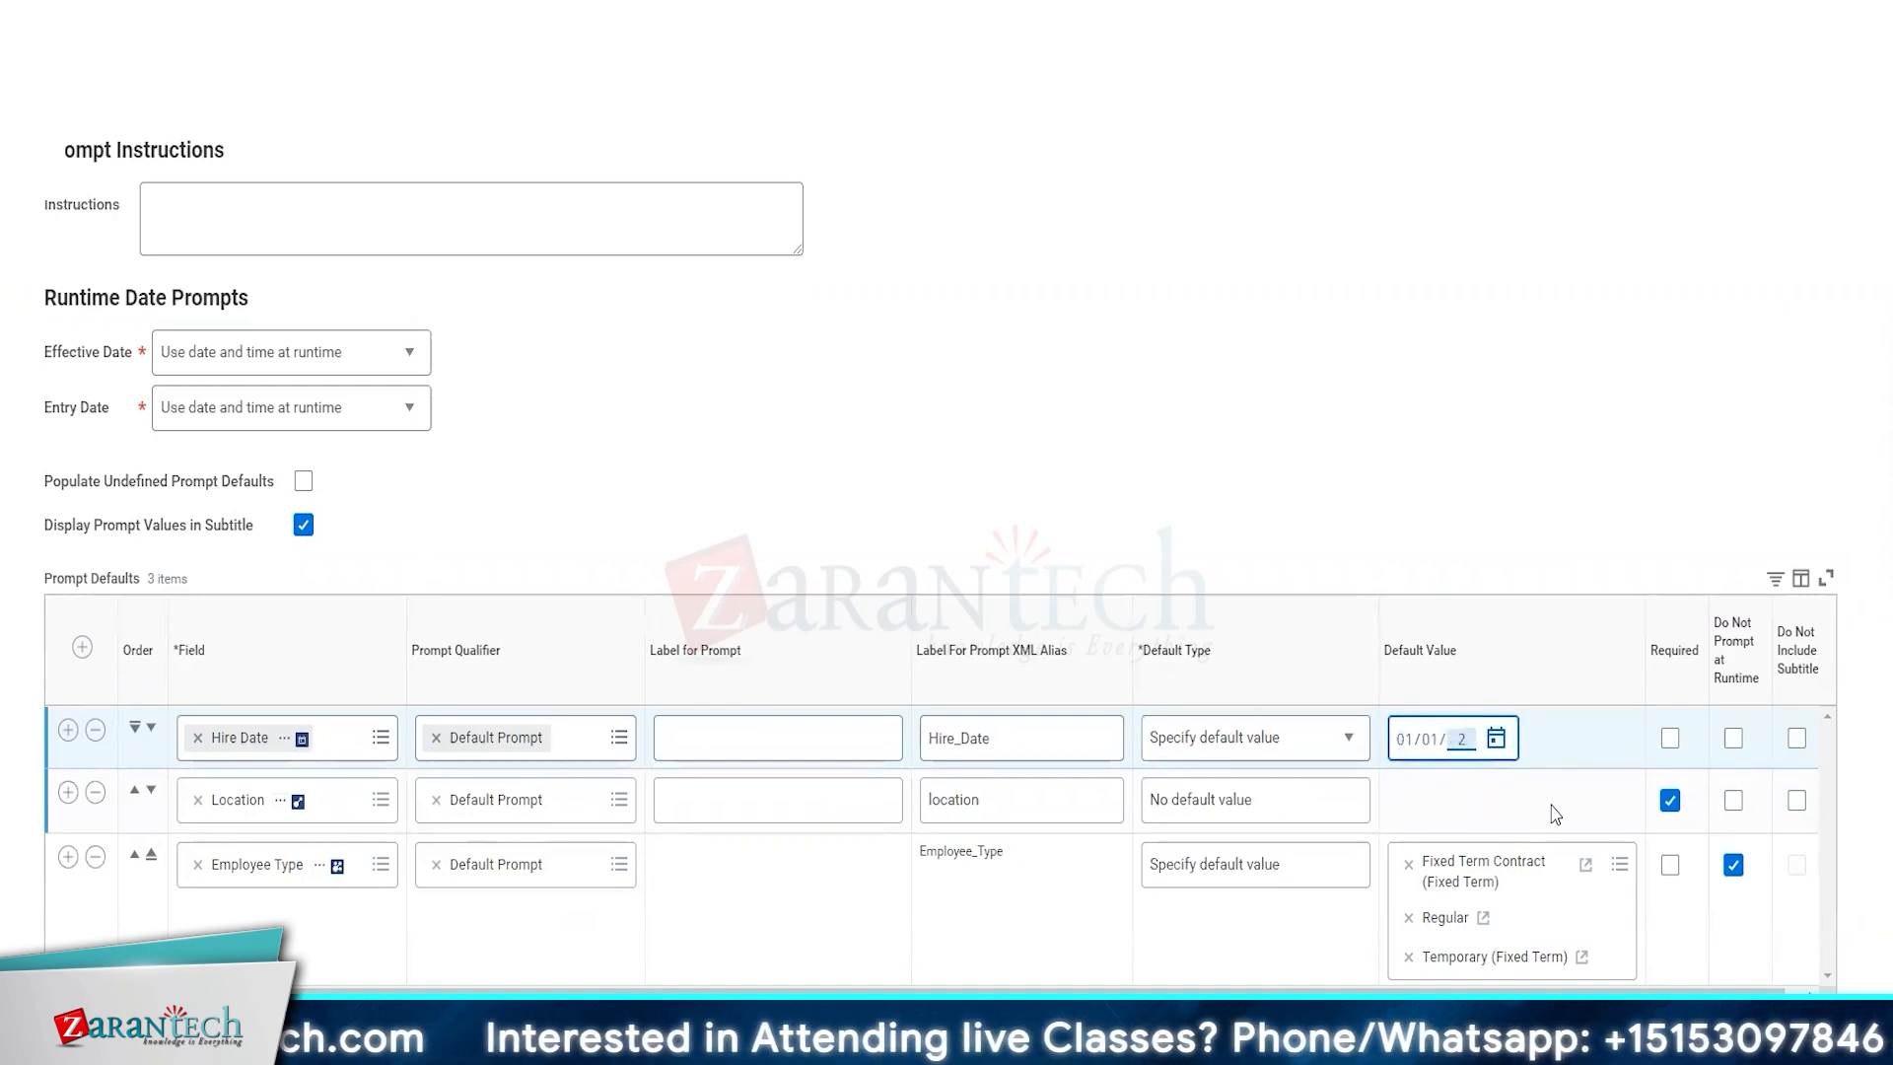
{"action": "type", "text": "0"}
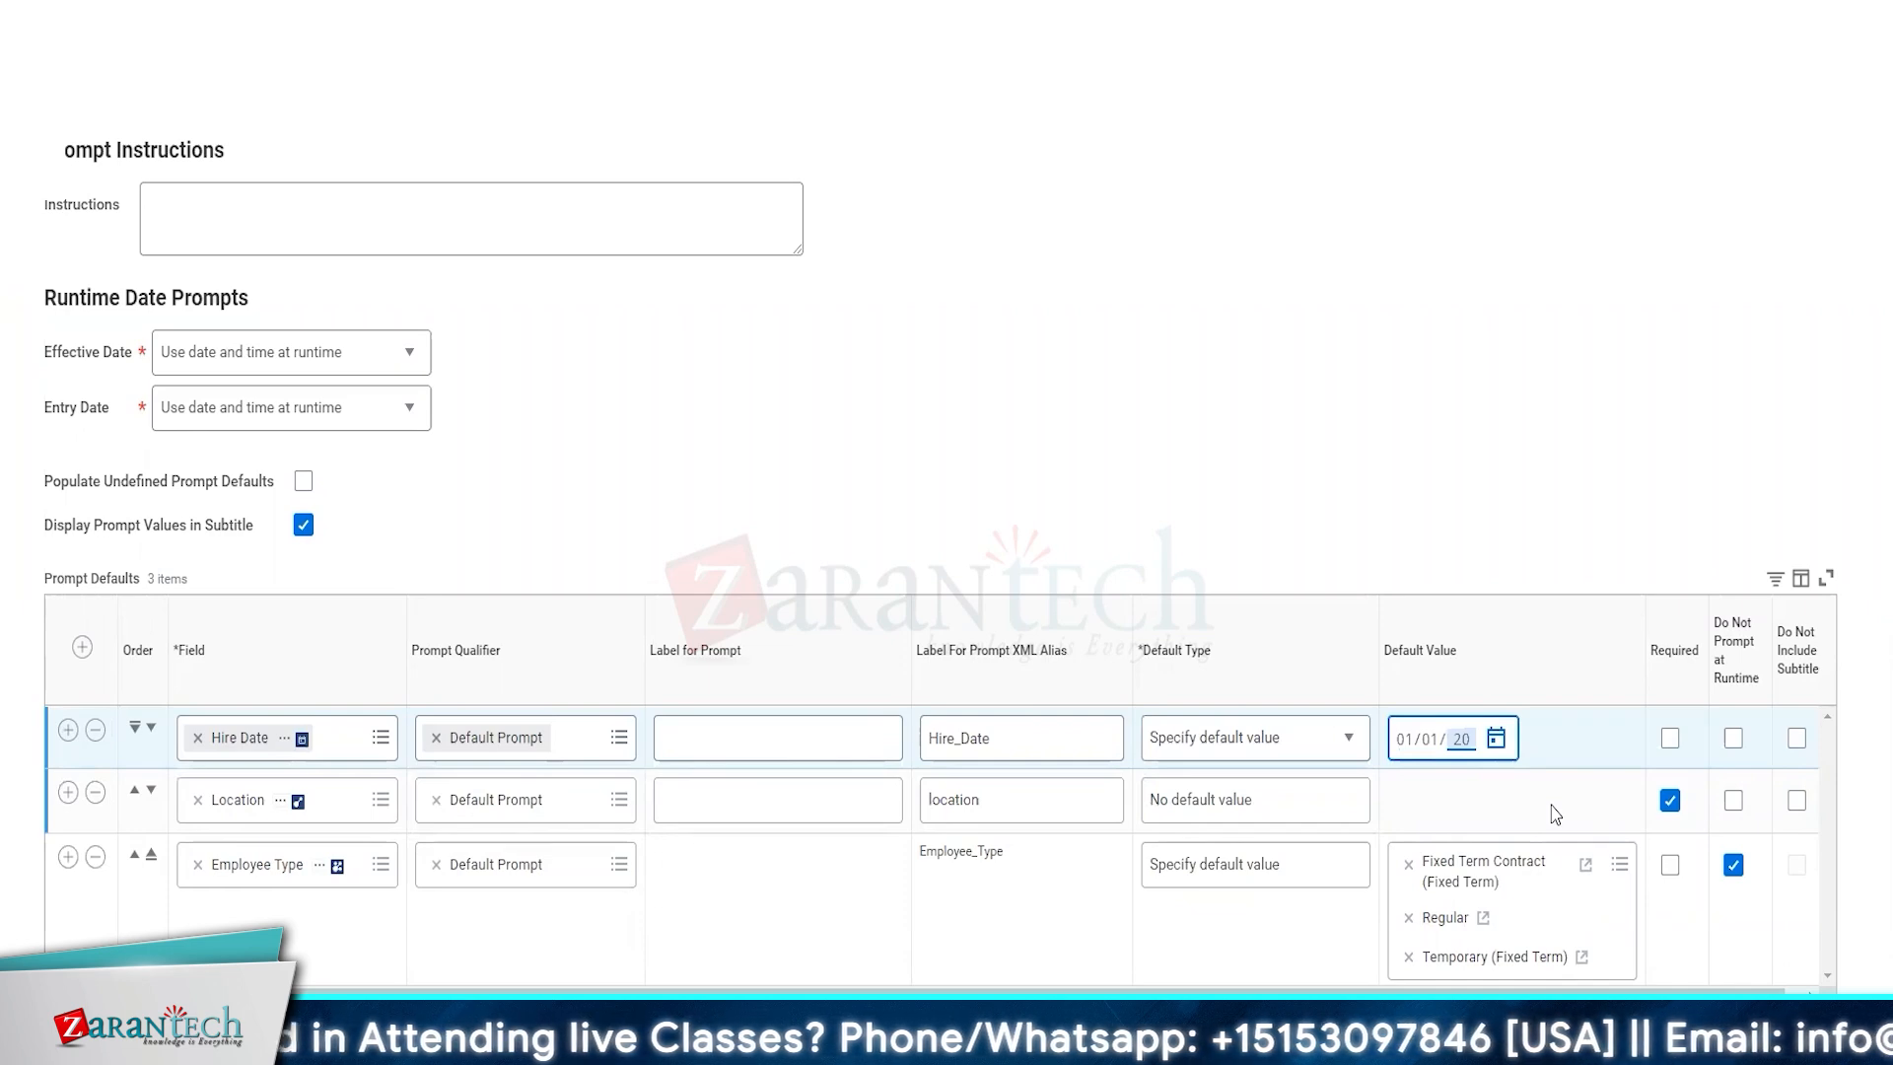
{"action": "type", "text": "15"}
{"action": "left_click", "coordinate": [1416, 258]}
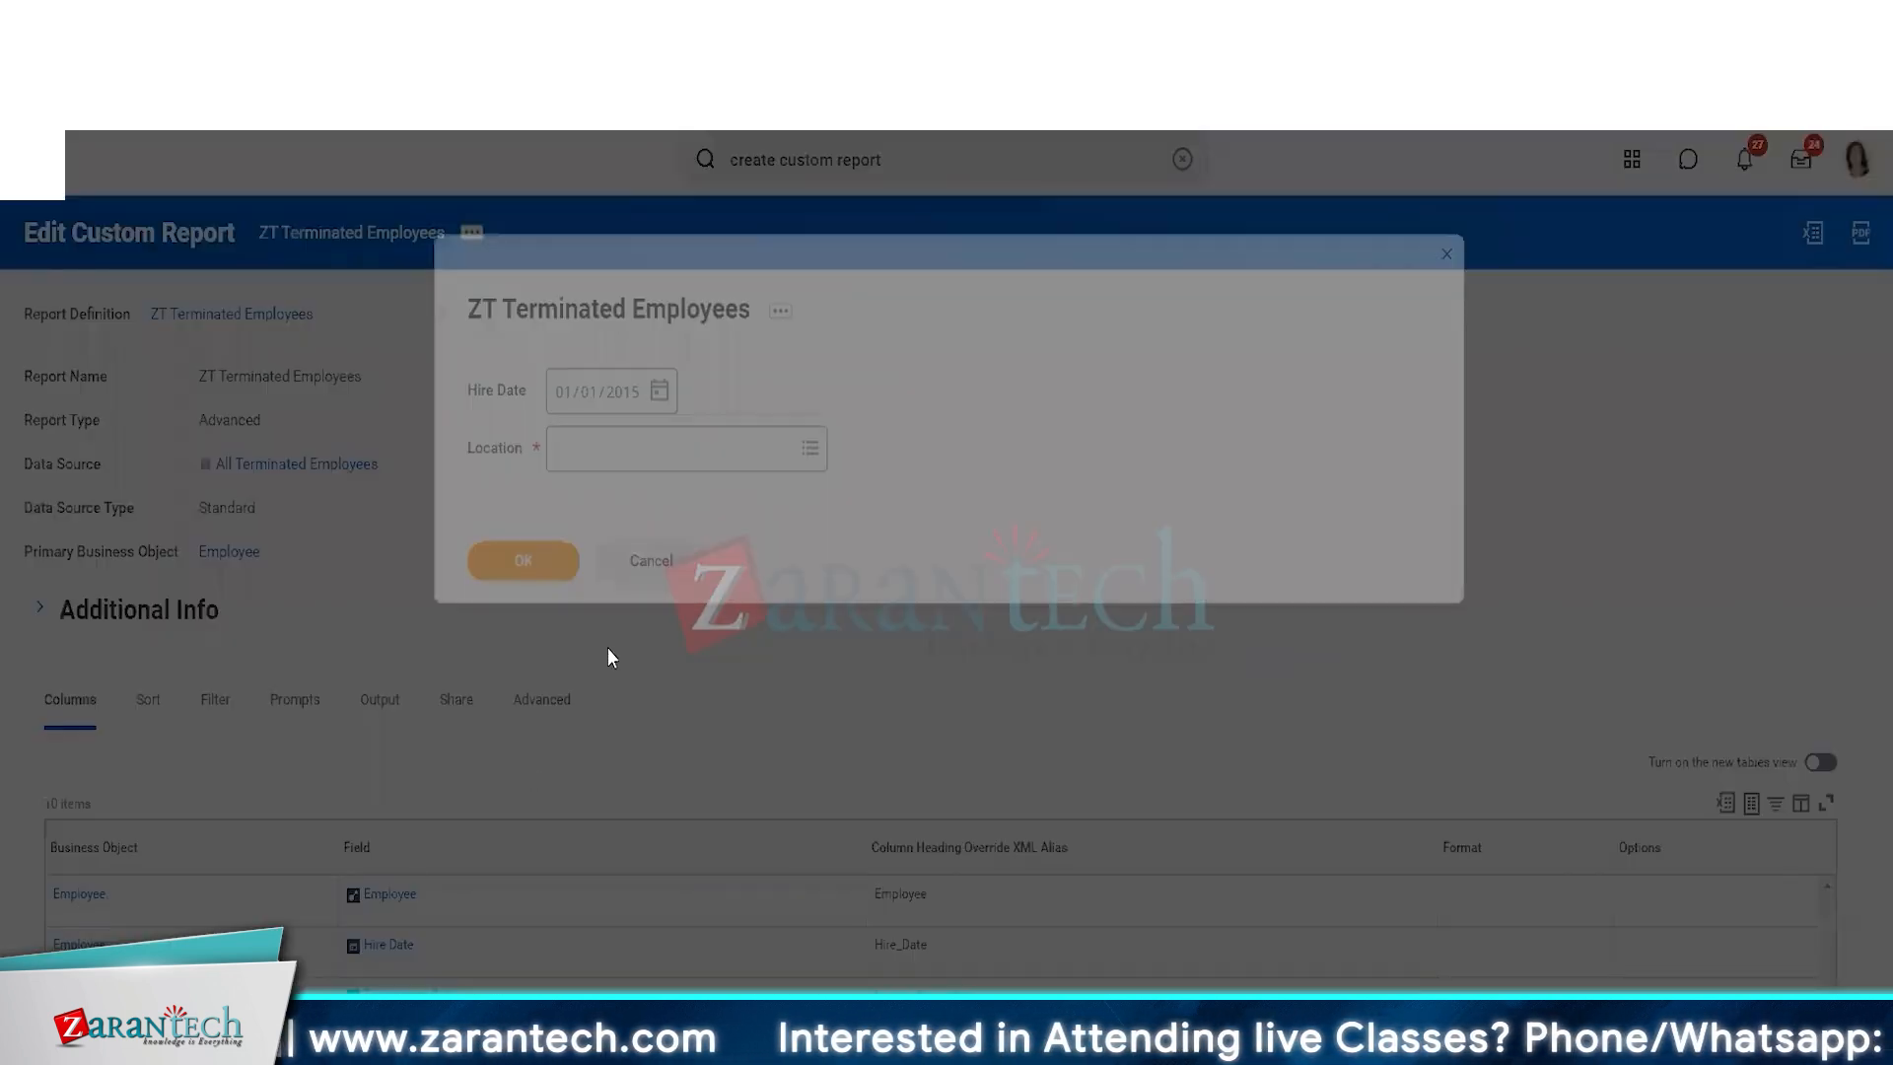
{"action": "left_click", "coordinate": [726, 439]}
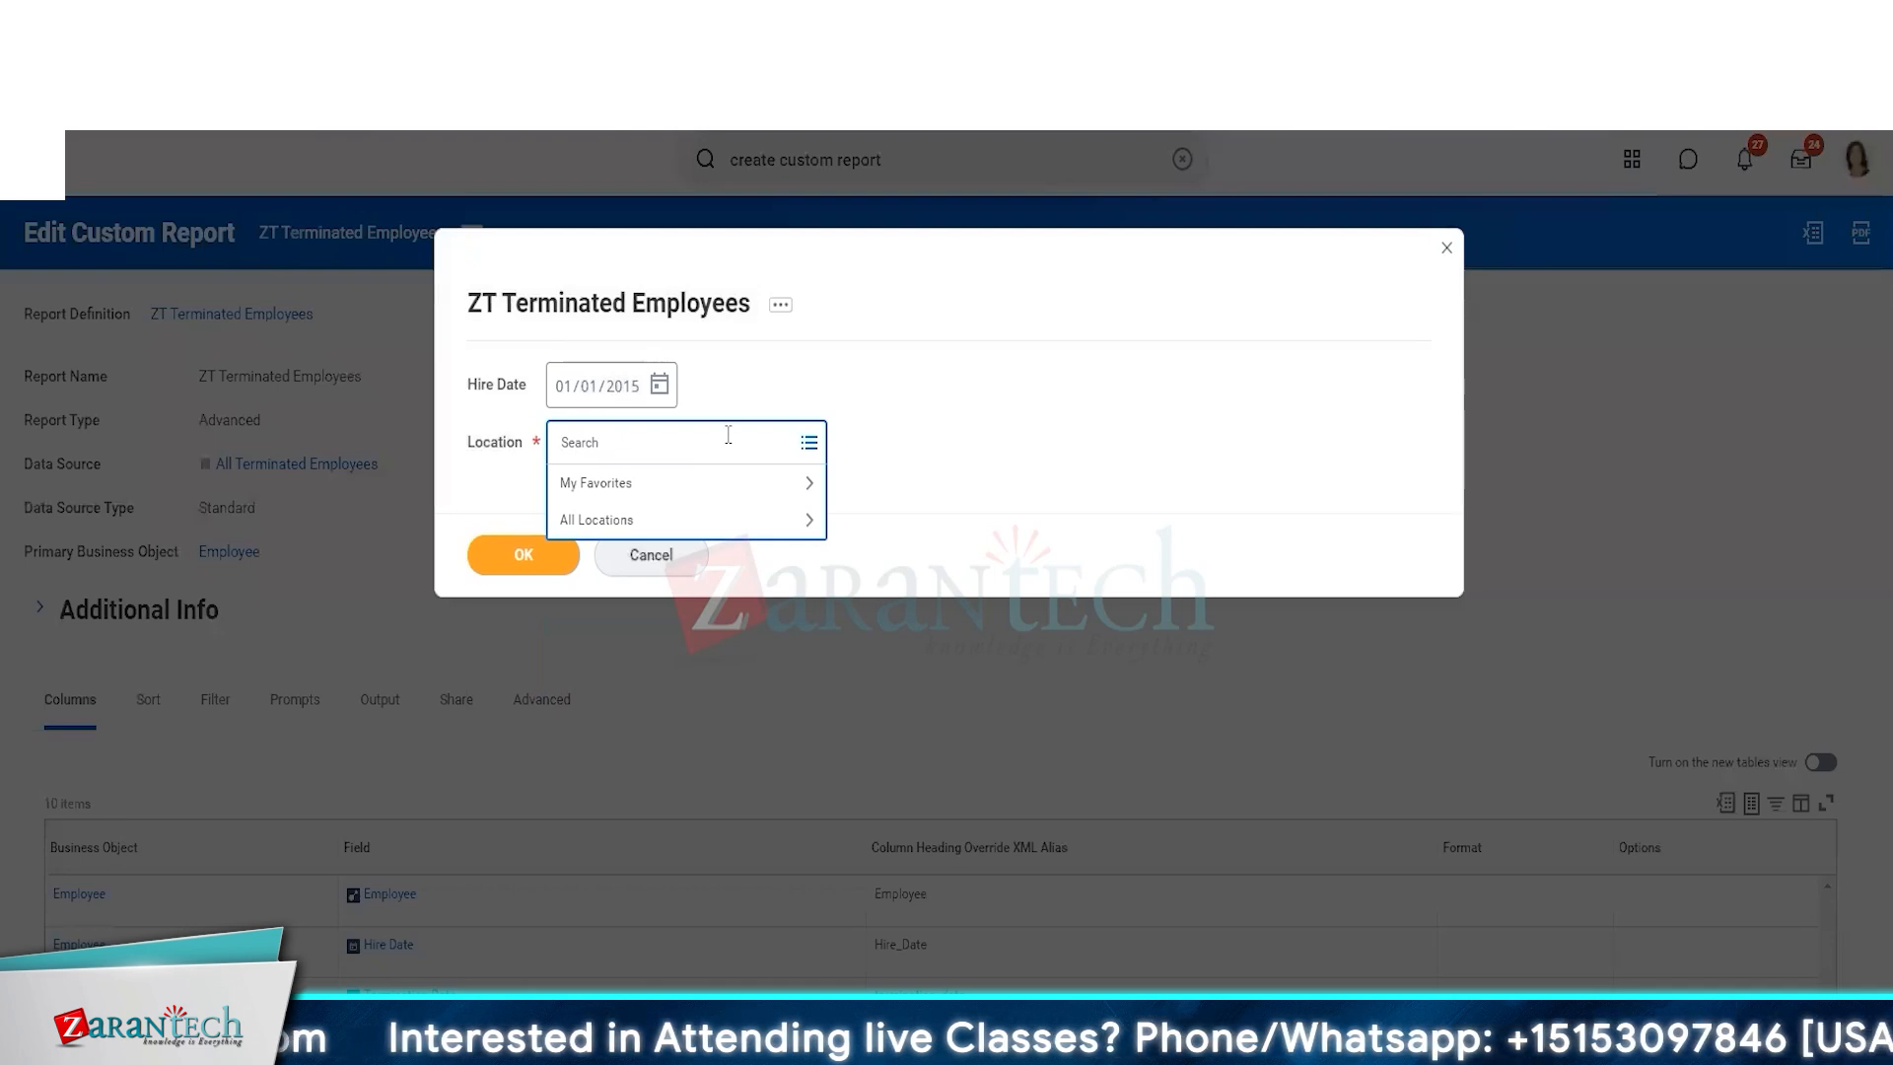
{"action": "left_click", "coordinate": [708, 519]}
{"action": "scroll", "coordinate": [710, 485], "scroll_direction": "down", "scroll_amount": 10}
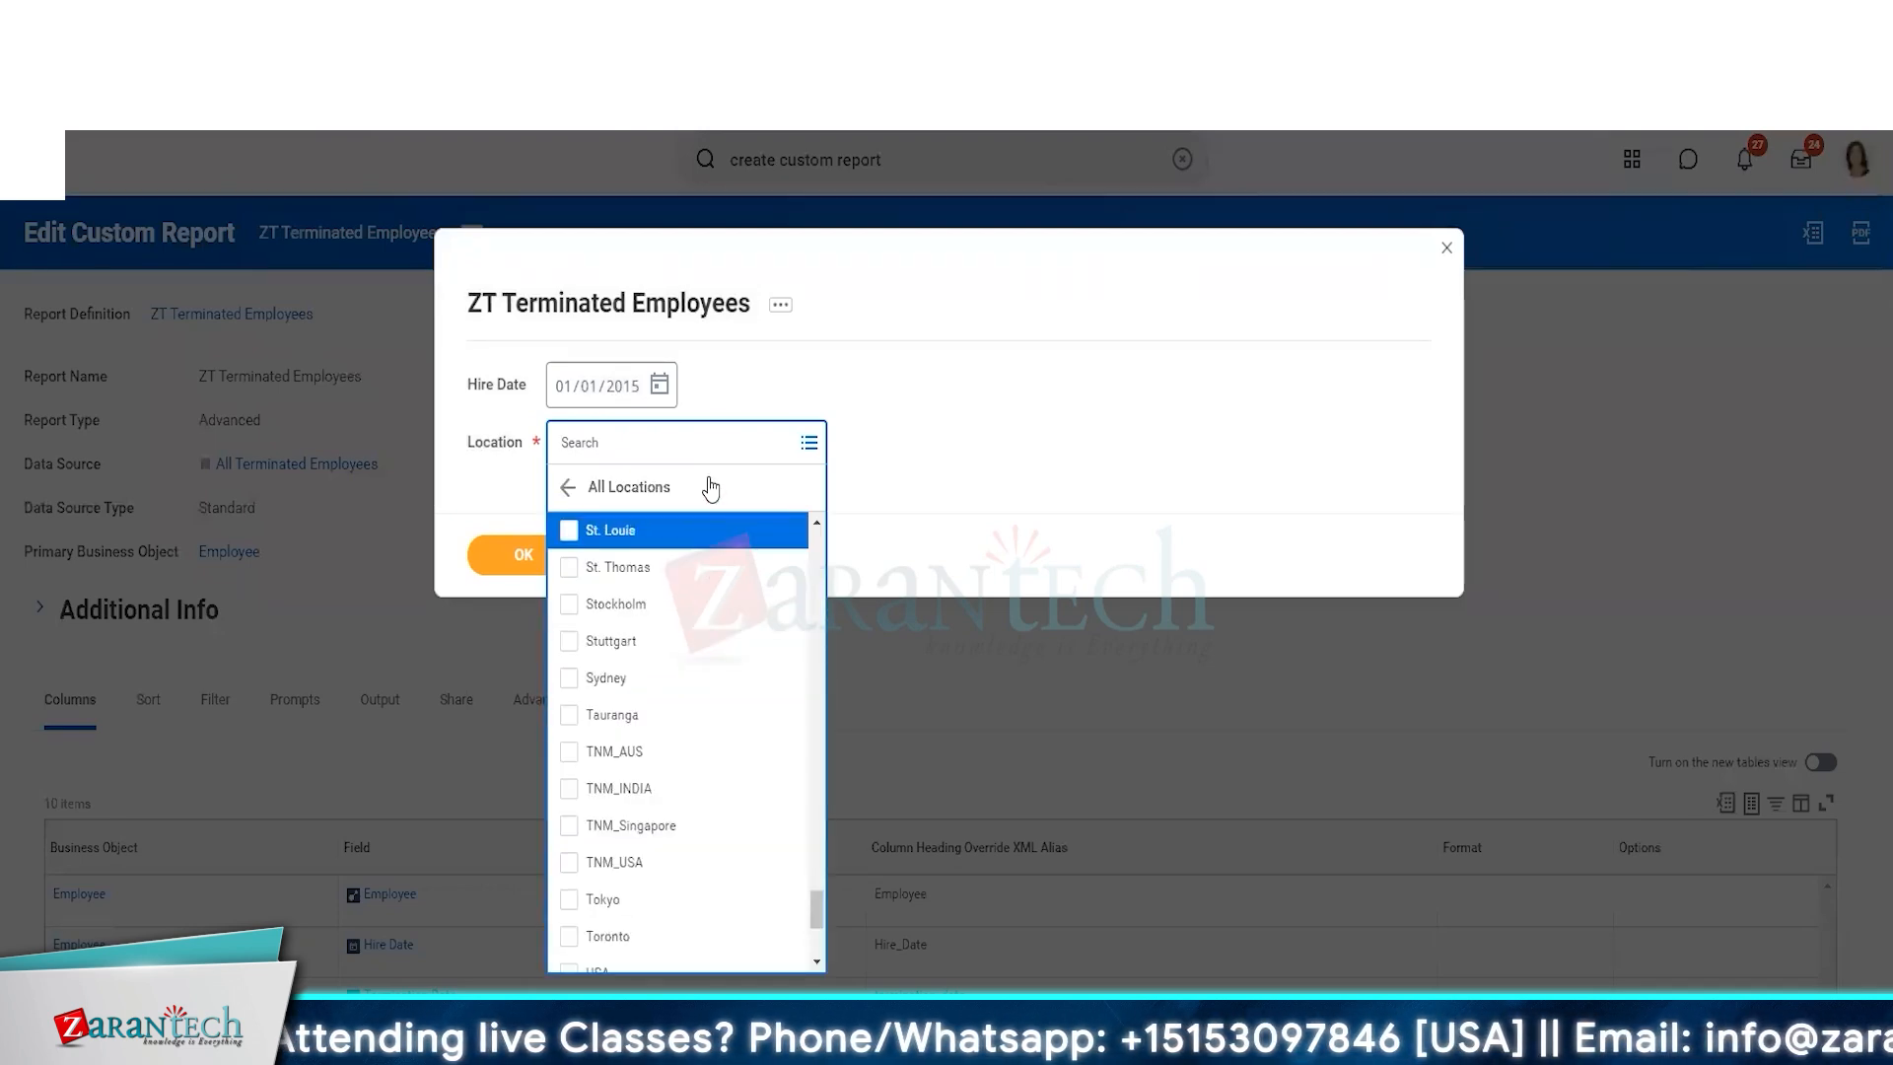
{"action": "left_click", "coordinate": [708, 444]}
{"action": "type", "text": "home"}
{"action": "key", "text": "Return"}
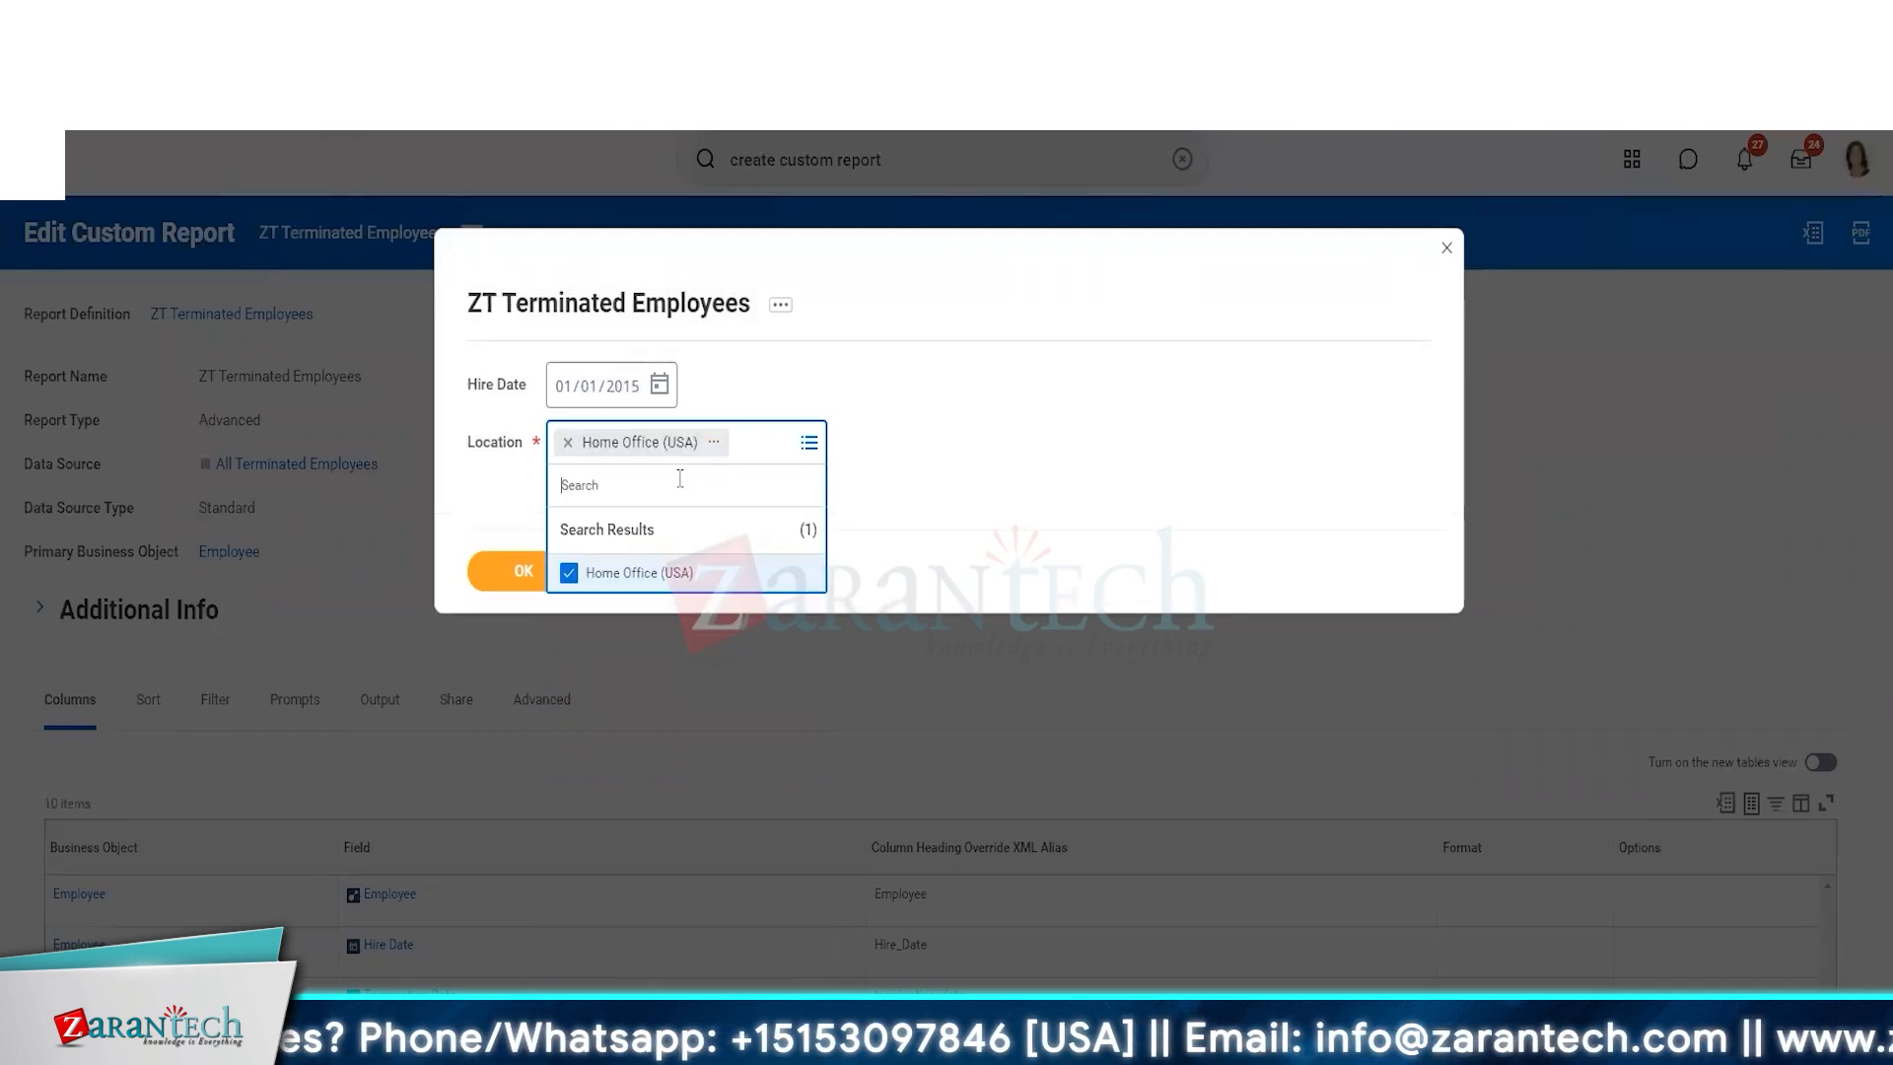
{"action": "type", "text": "france"}
{"action": "key", "text": "Return"}
{"action": "key", "text": "BackSpace"}
{"action": "left_click", "coordinate": [566, 486]}
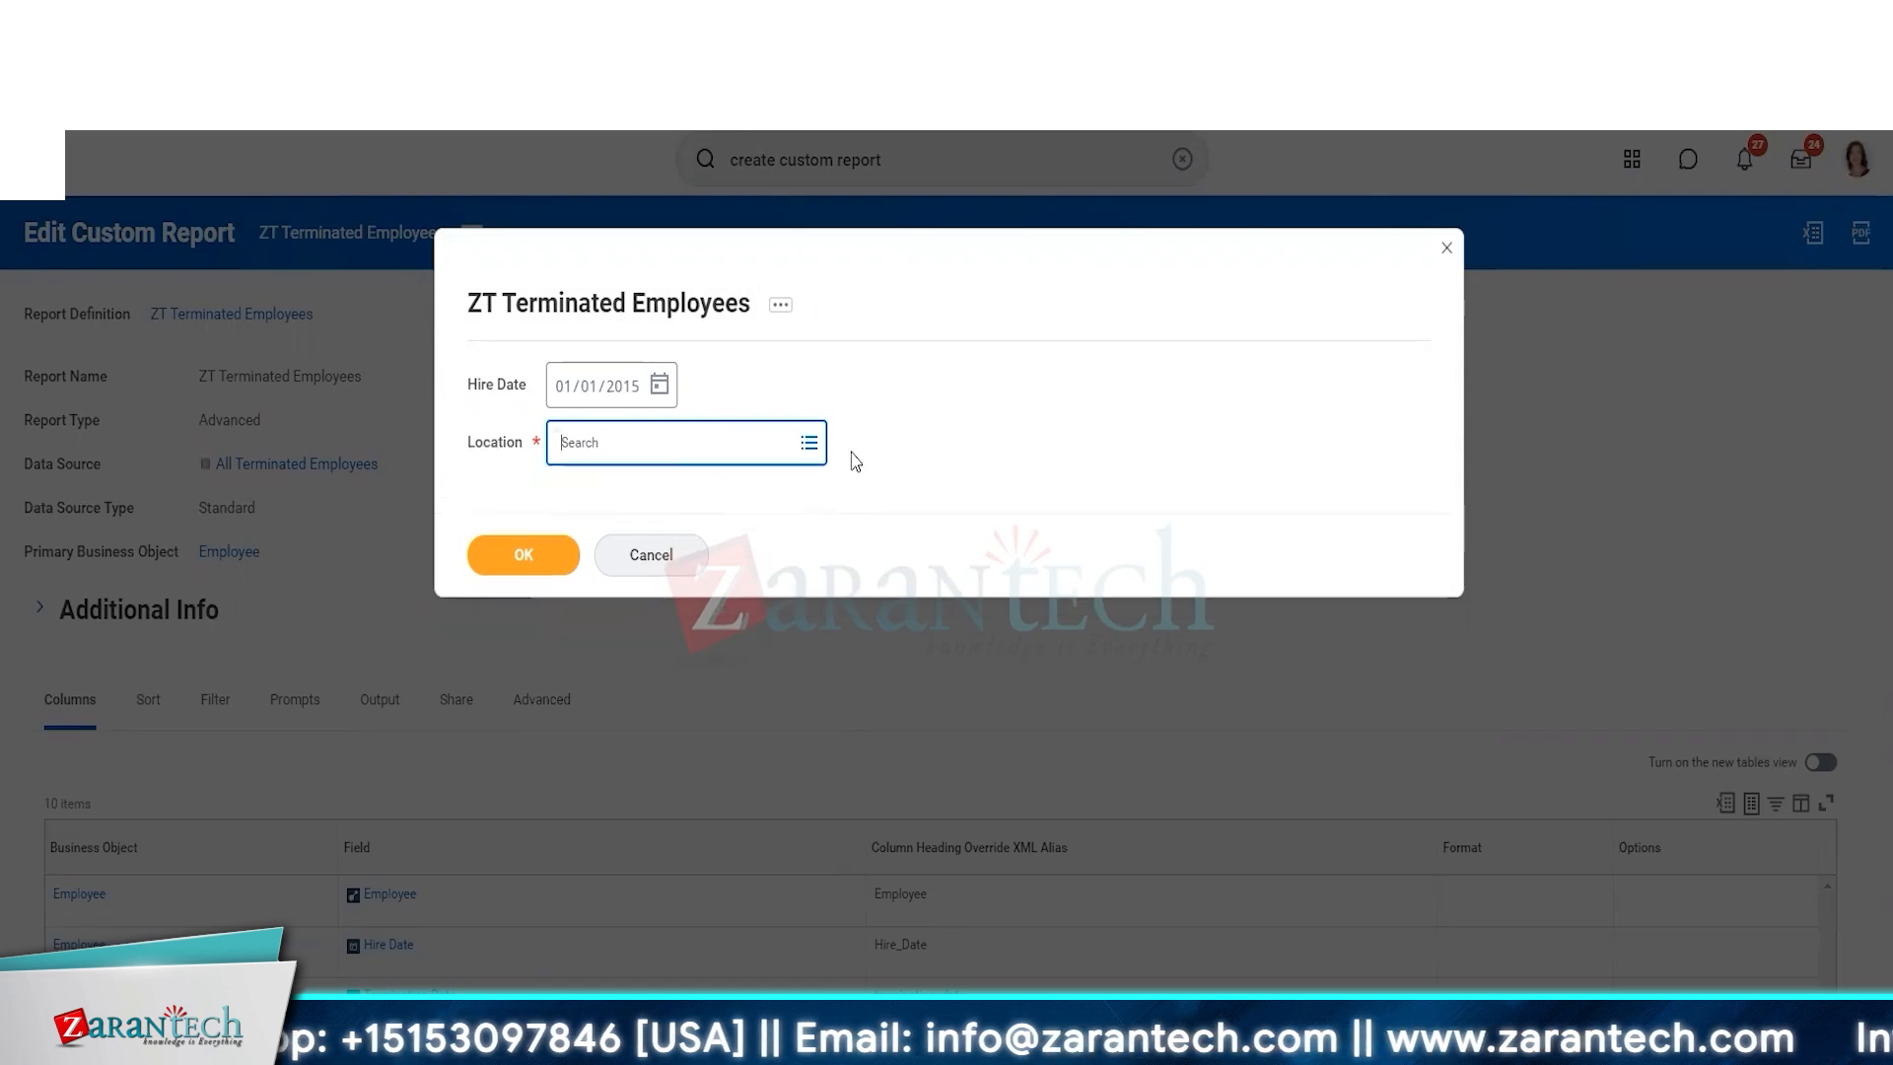
- Run the report with the default Hire Date, selecting the whole All Locations list through Zurich
{"action": "left_click", "coordinate": [809, 443]}
{"action": "left_click", "coordinate": [803, 520]}
{"action": "left_click_drag", "start_coordinate": [817, 542], "coordinate": [817, 936]}
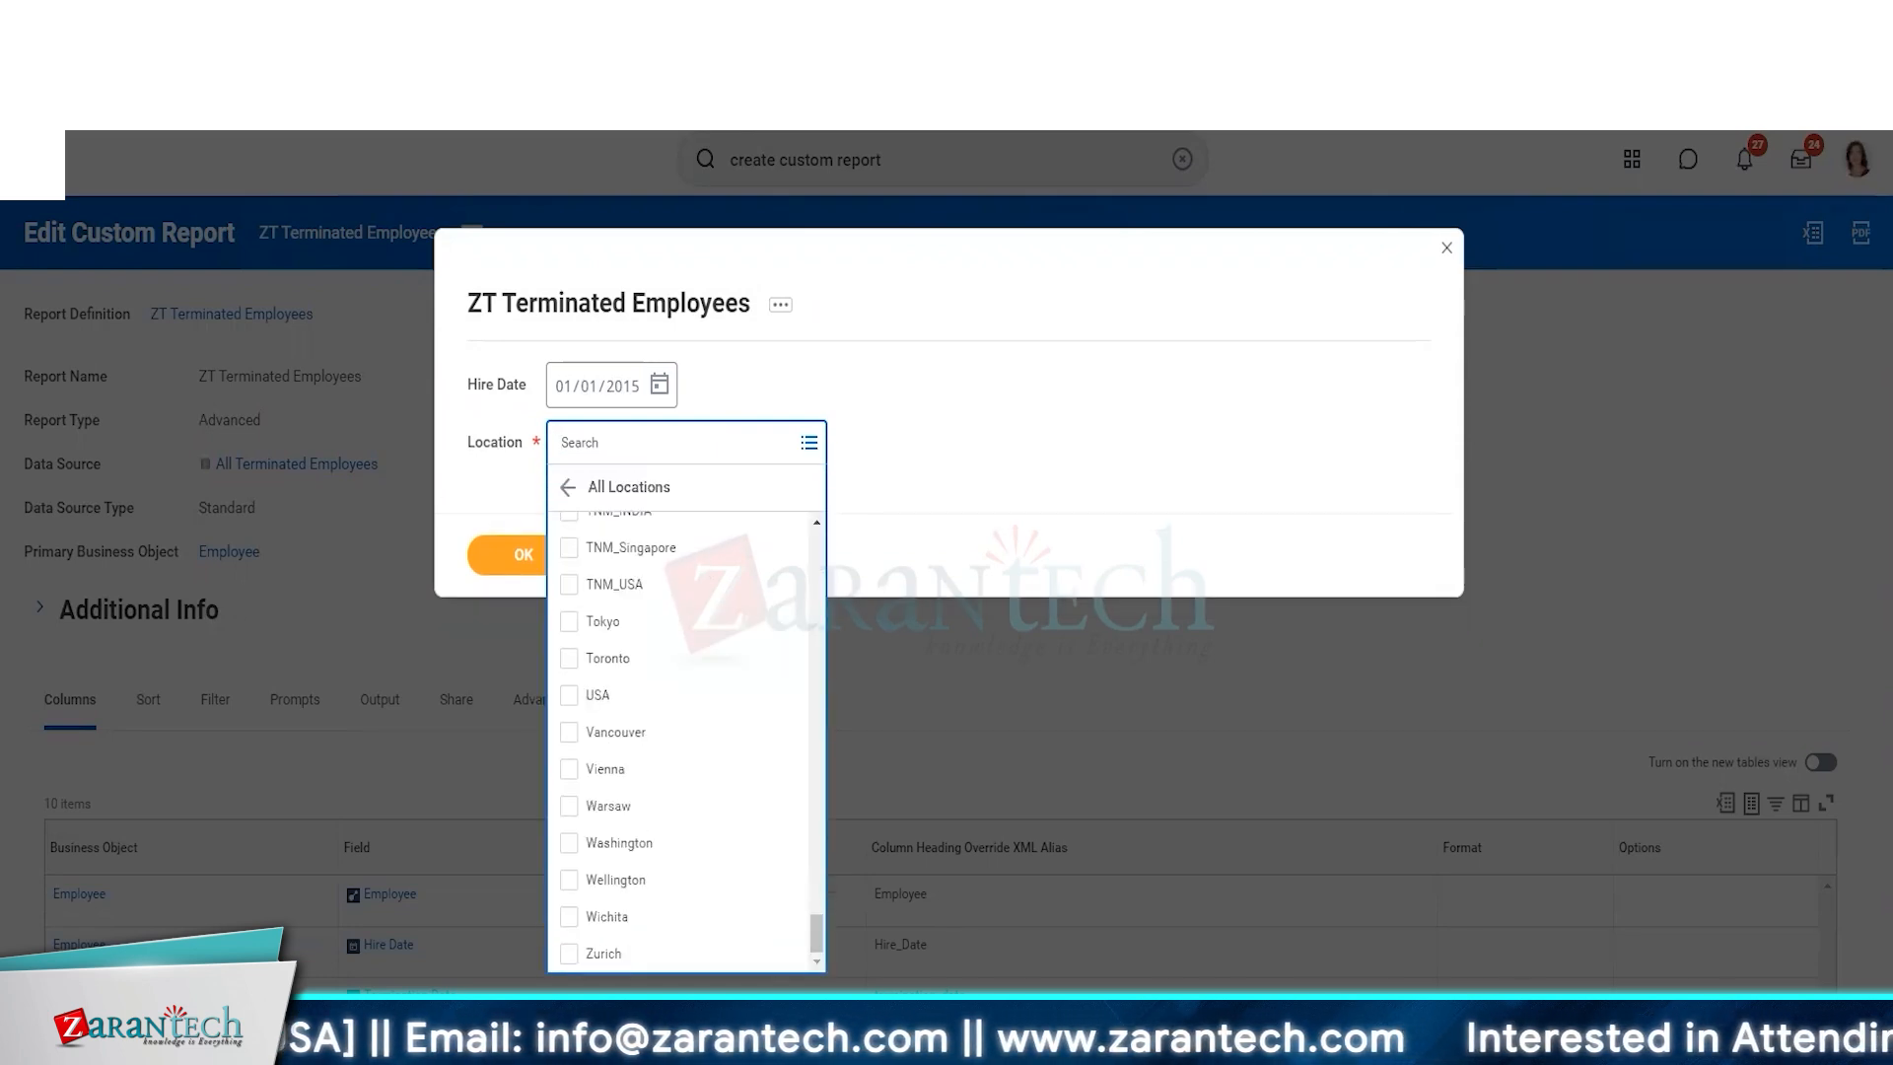
{"action": "left_click", "coordinate": [641, 949], "text": "shift"}
{"action": "left_click", "coordinate": [1043, 722]}
{"action": "key", "text": "Return"}
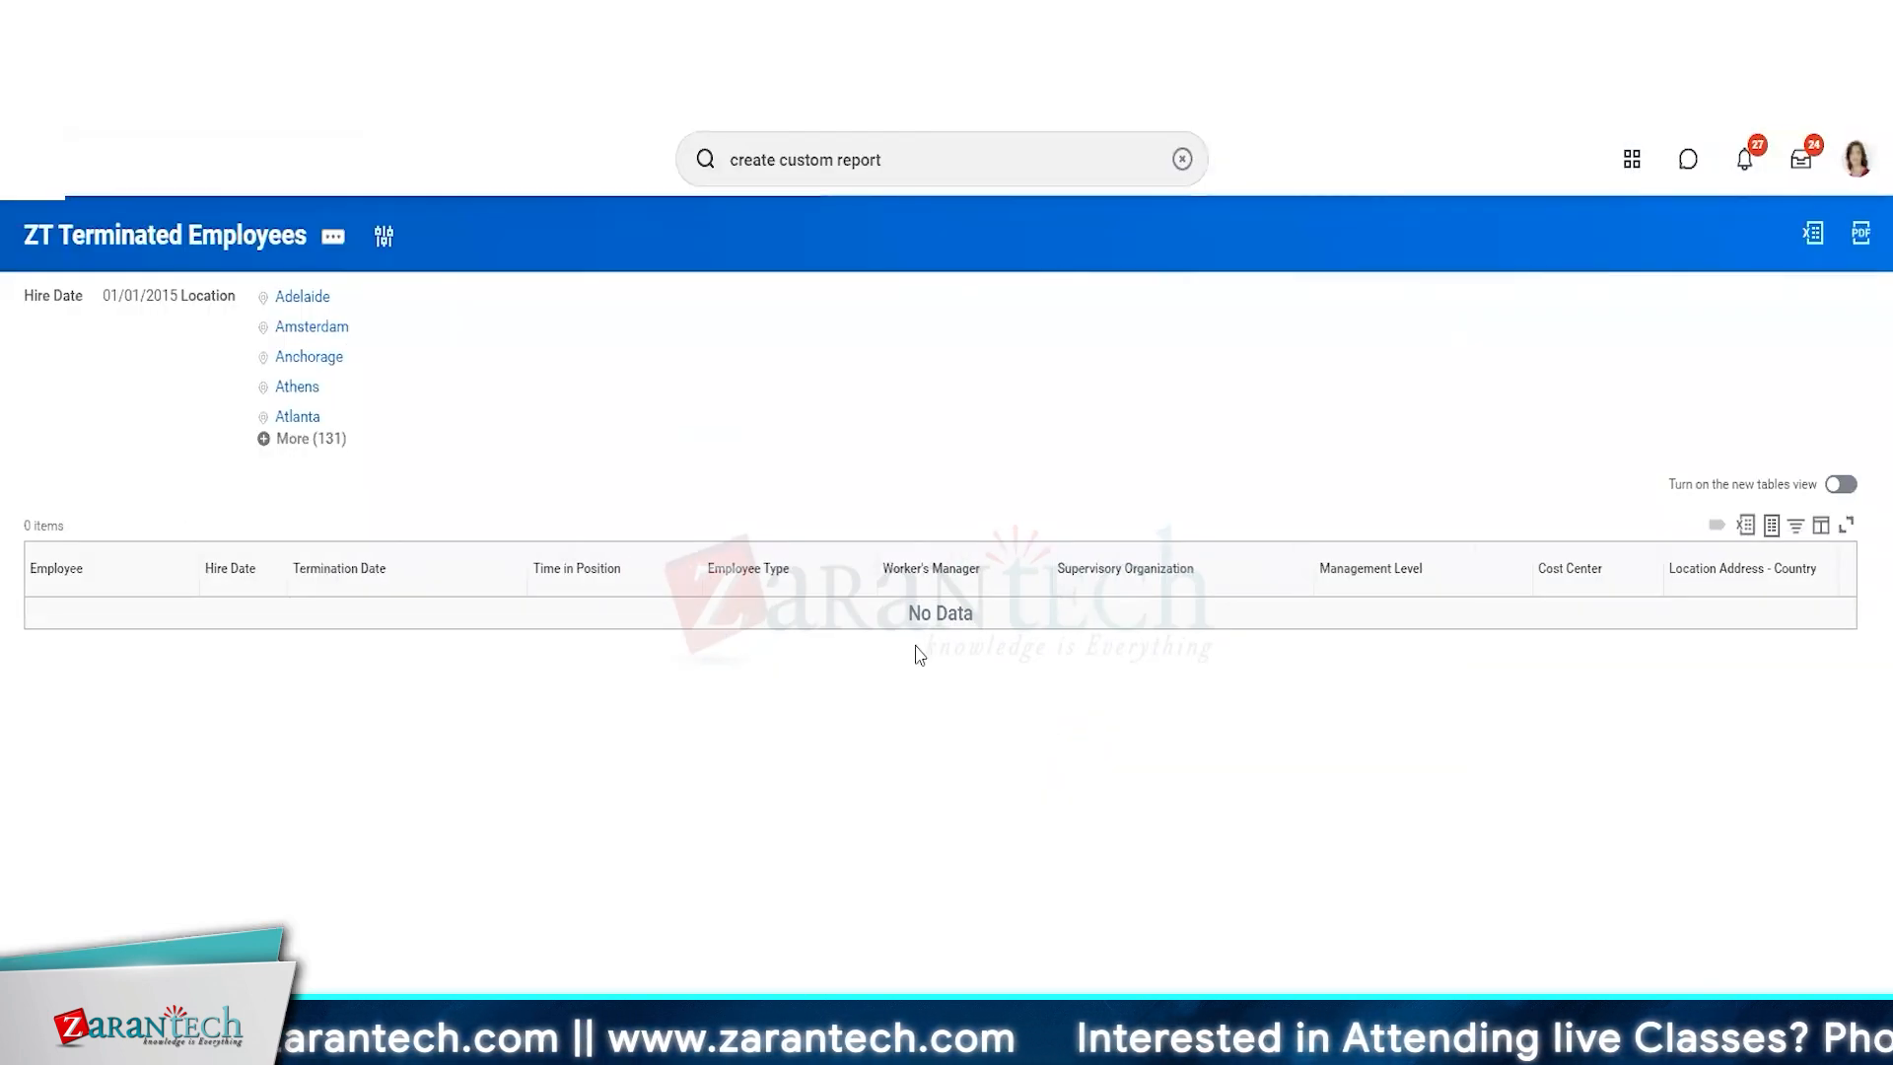
- Rerun the report for the same locations with the Hire Date prompt changed to 01/01/2010
{"action": "left_click", "coordinate": [383, 237]}
{"action": "left_click", "coordinate": [816, 385]}
{"action": "type", "text": "2010"}
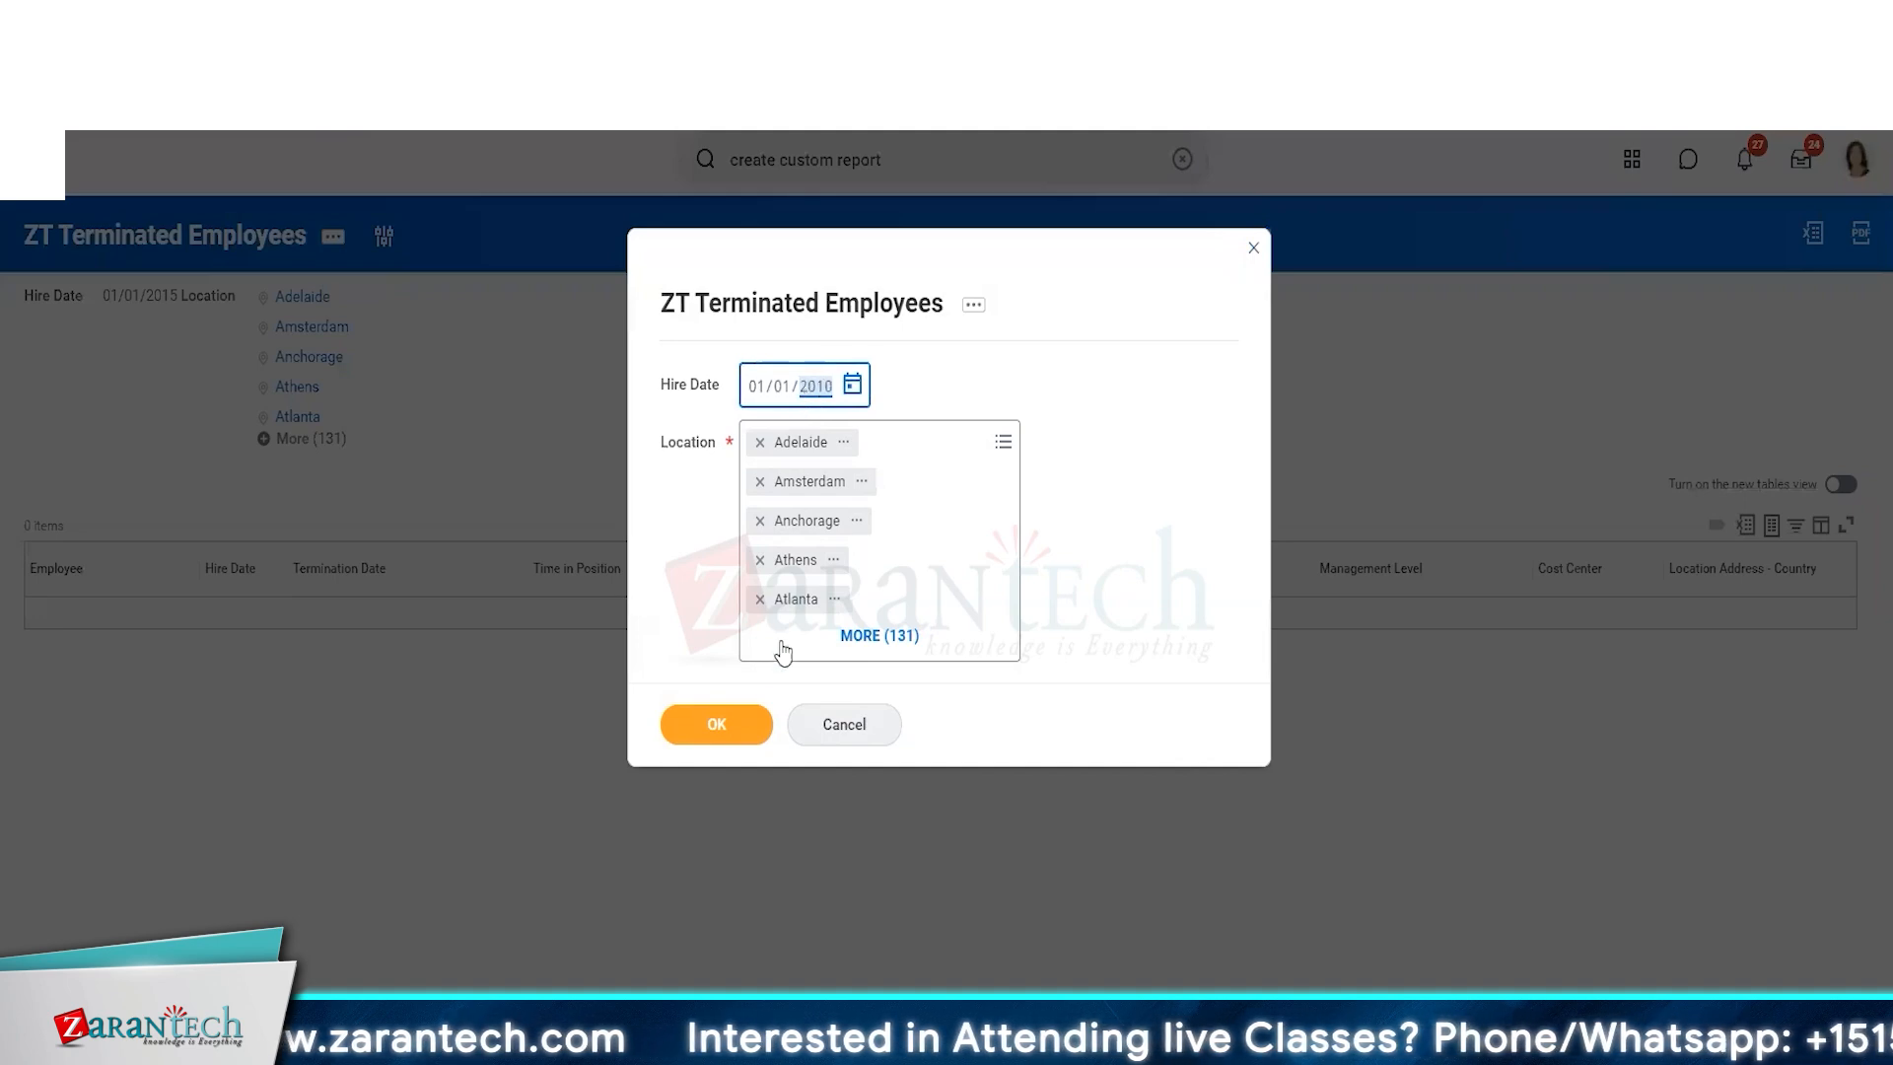
{"action": "left_click", "coordinate": [718, 743]}
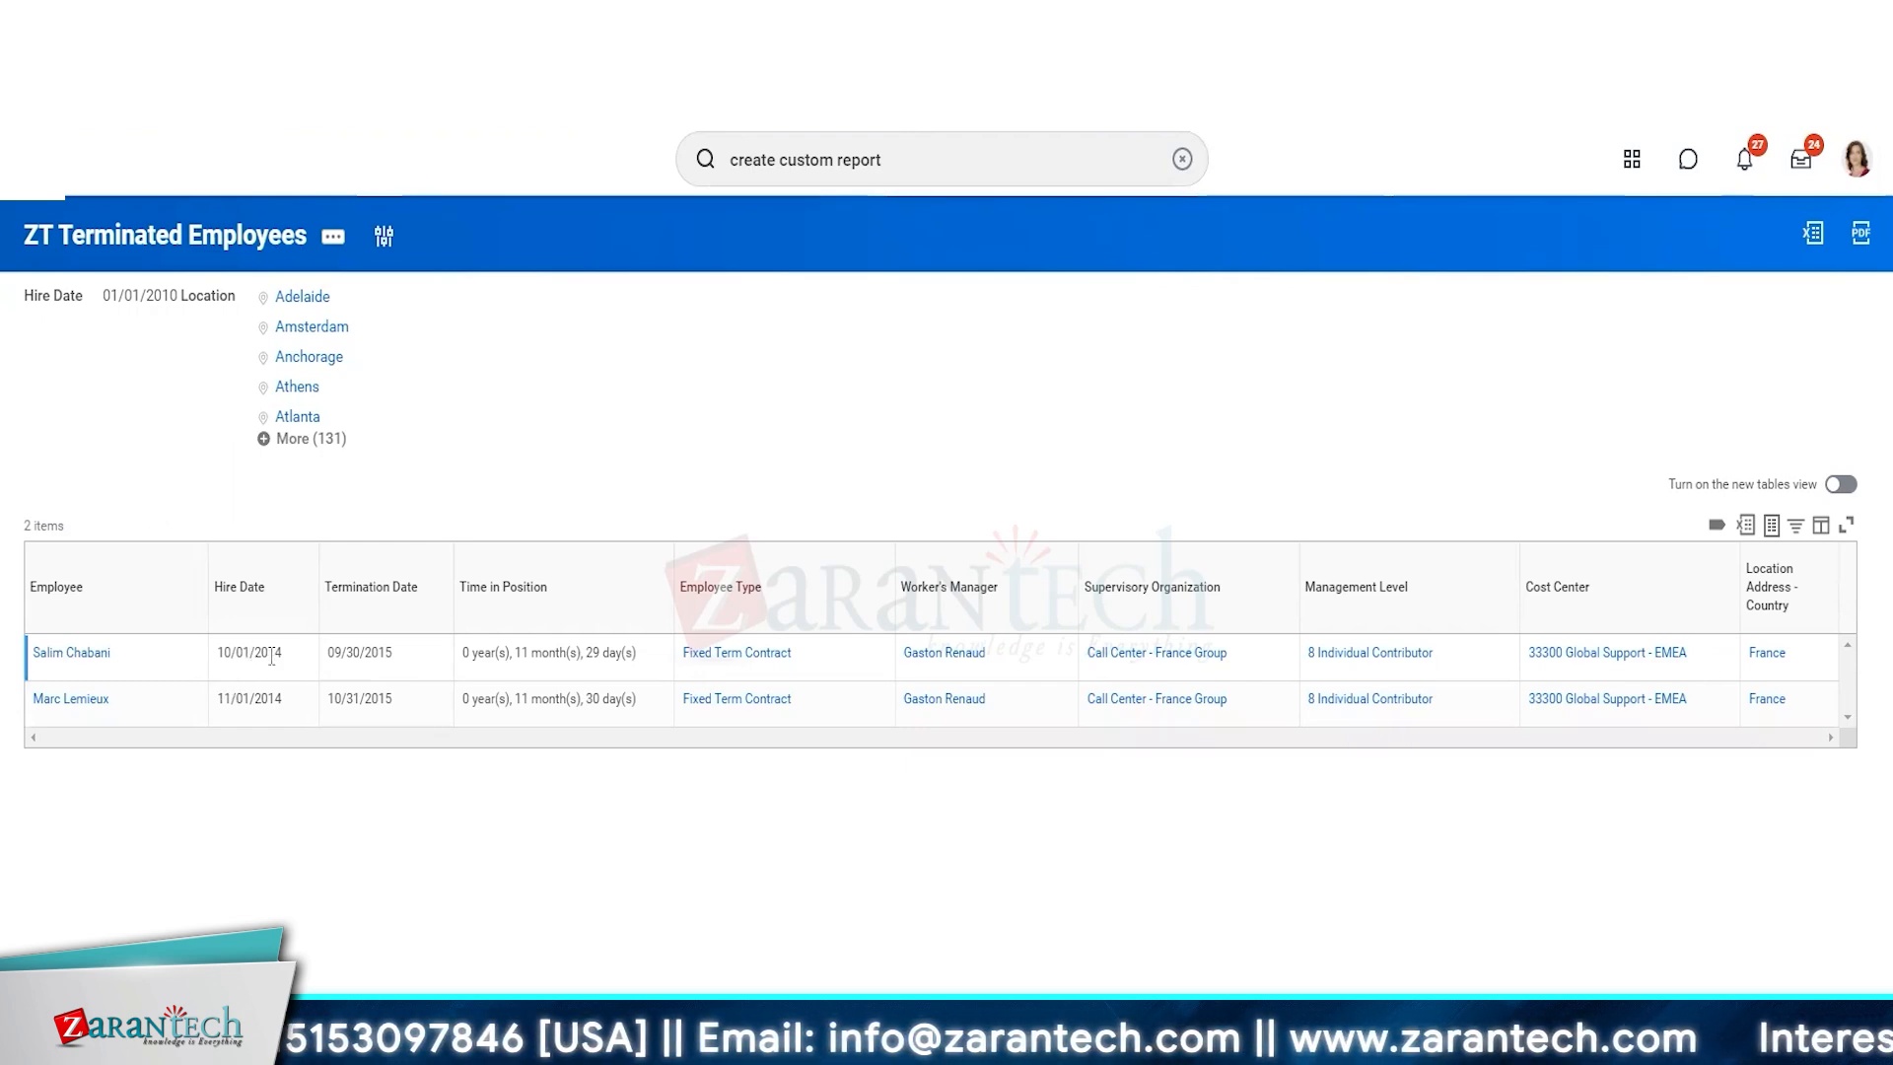
- Rerun the report for the same locations with the Hire Date prompt changed to 01/01/2000
{"action": "left_click", "coordinate": [383, 235]}
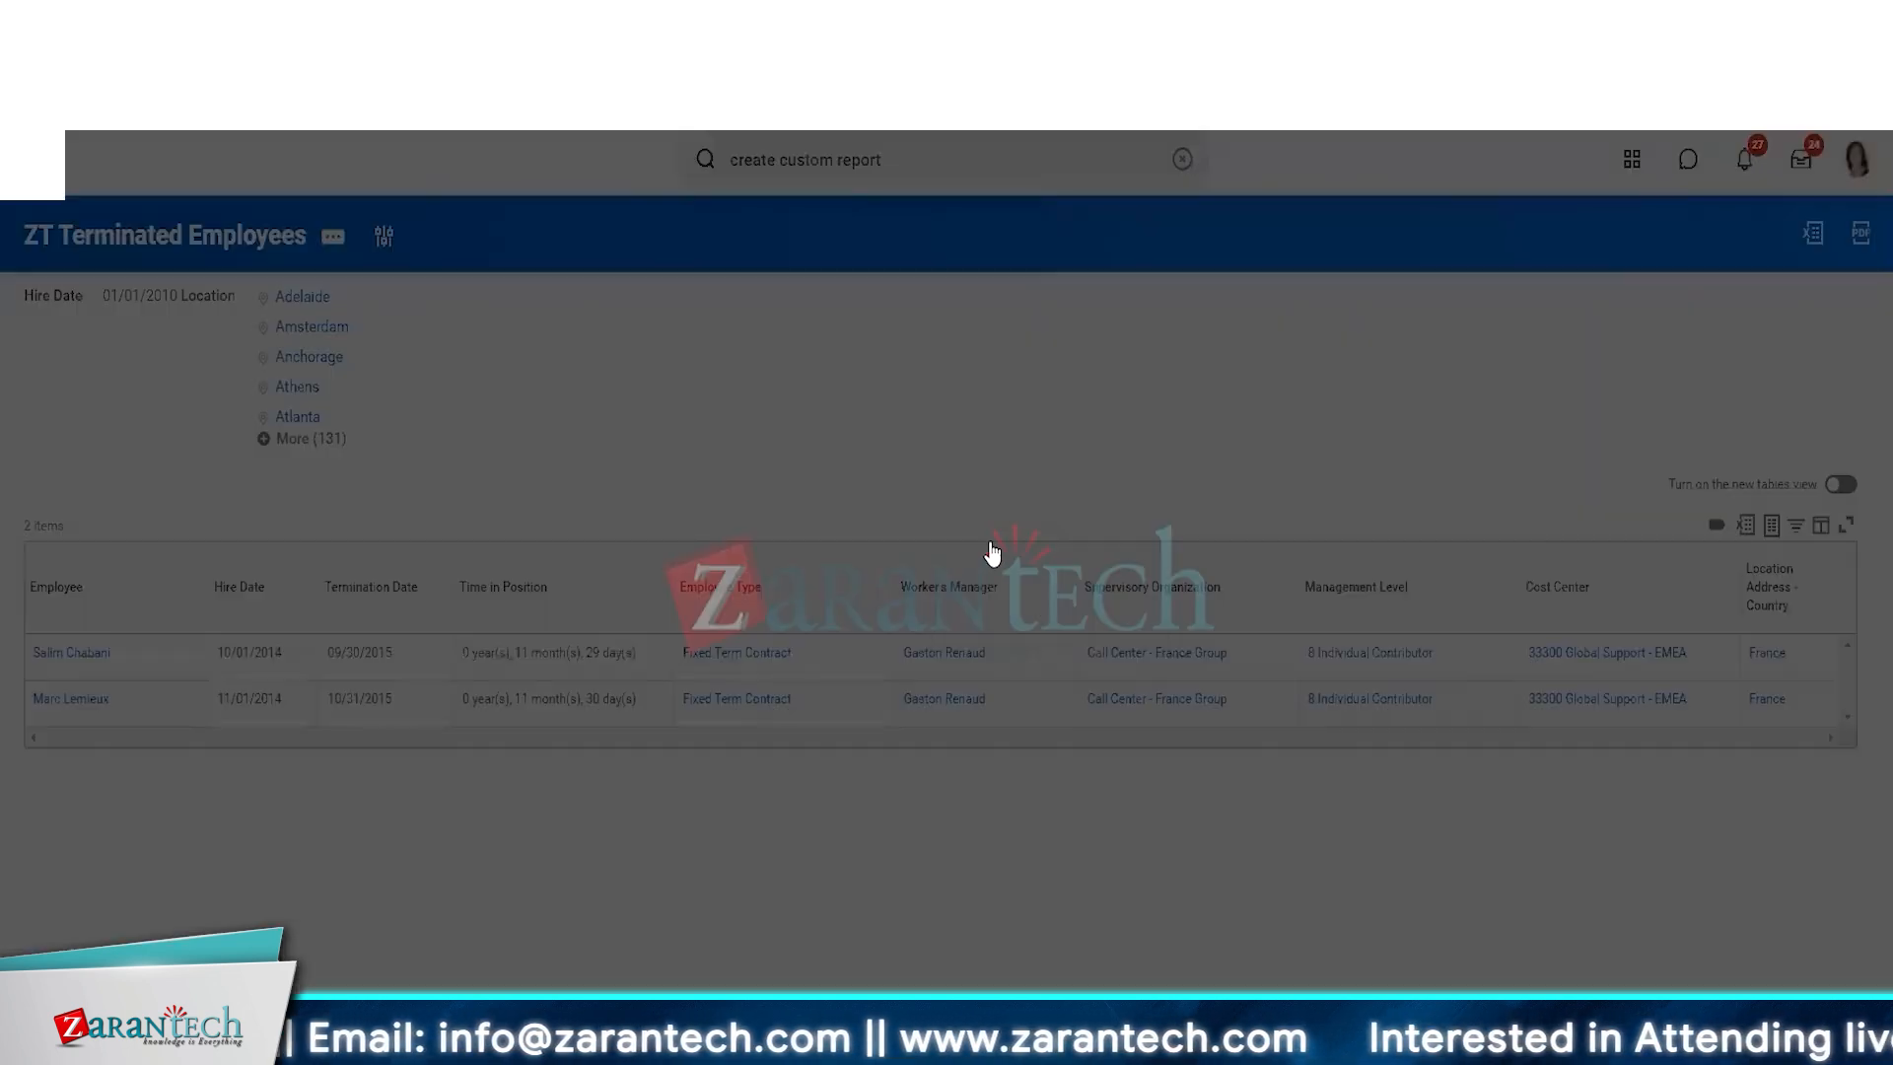
{"action": "left_click", "coordinate": [829, 397]}
{"action": "type", "text": "2000"}
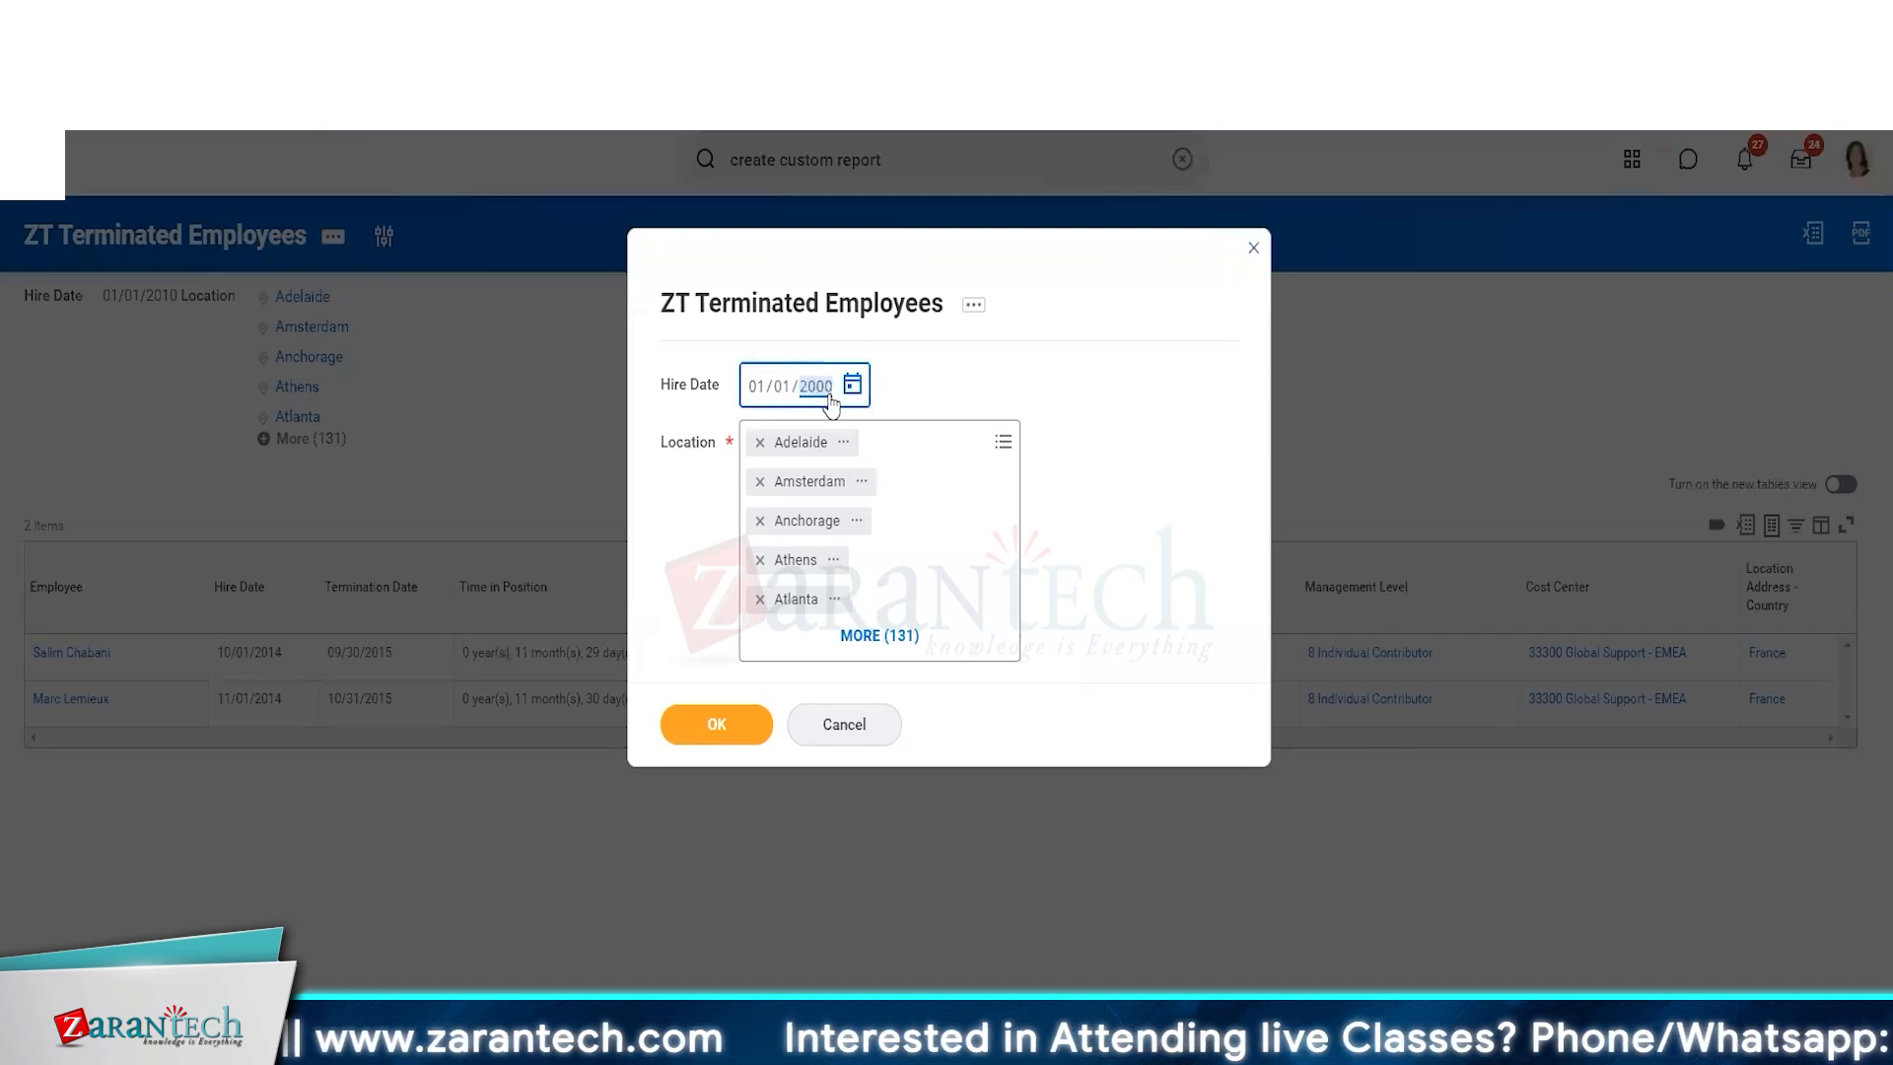
{"action": "left_click", "coordinate": [708, 725]}
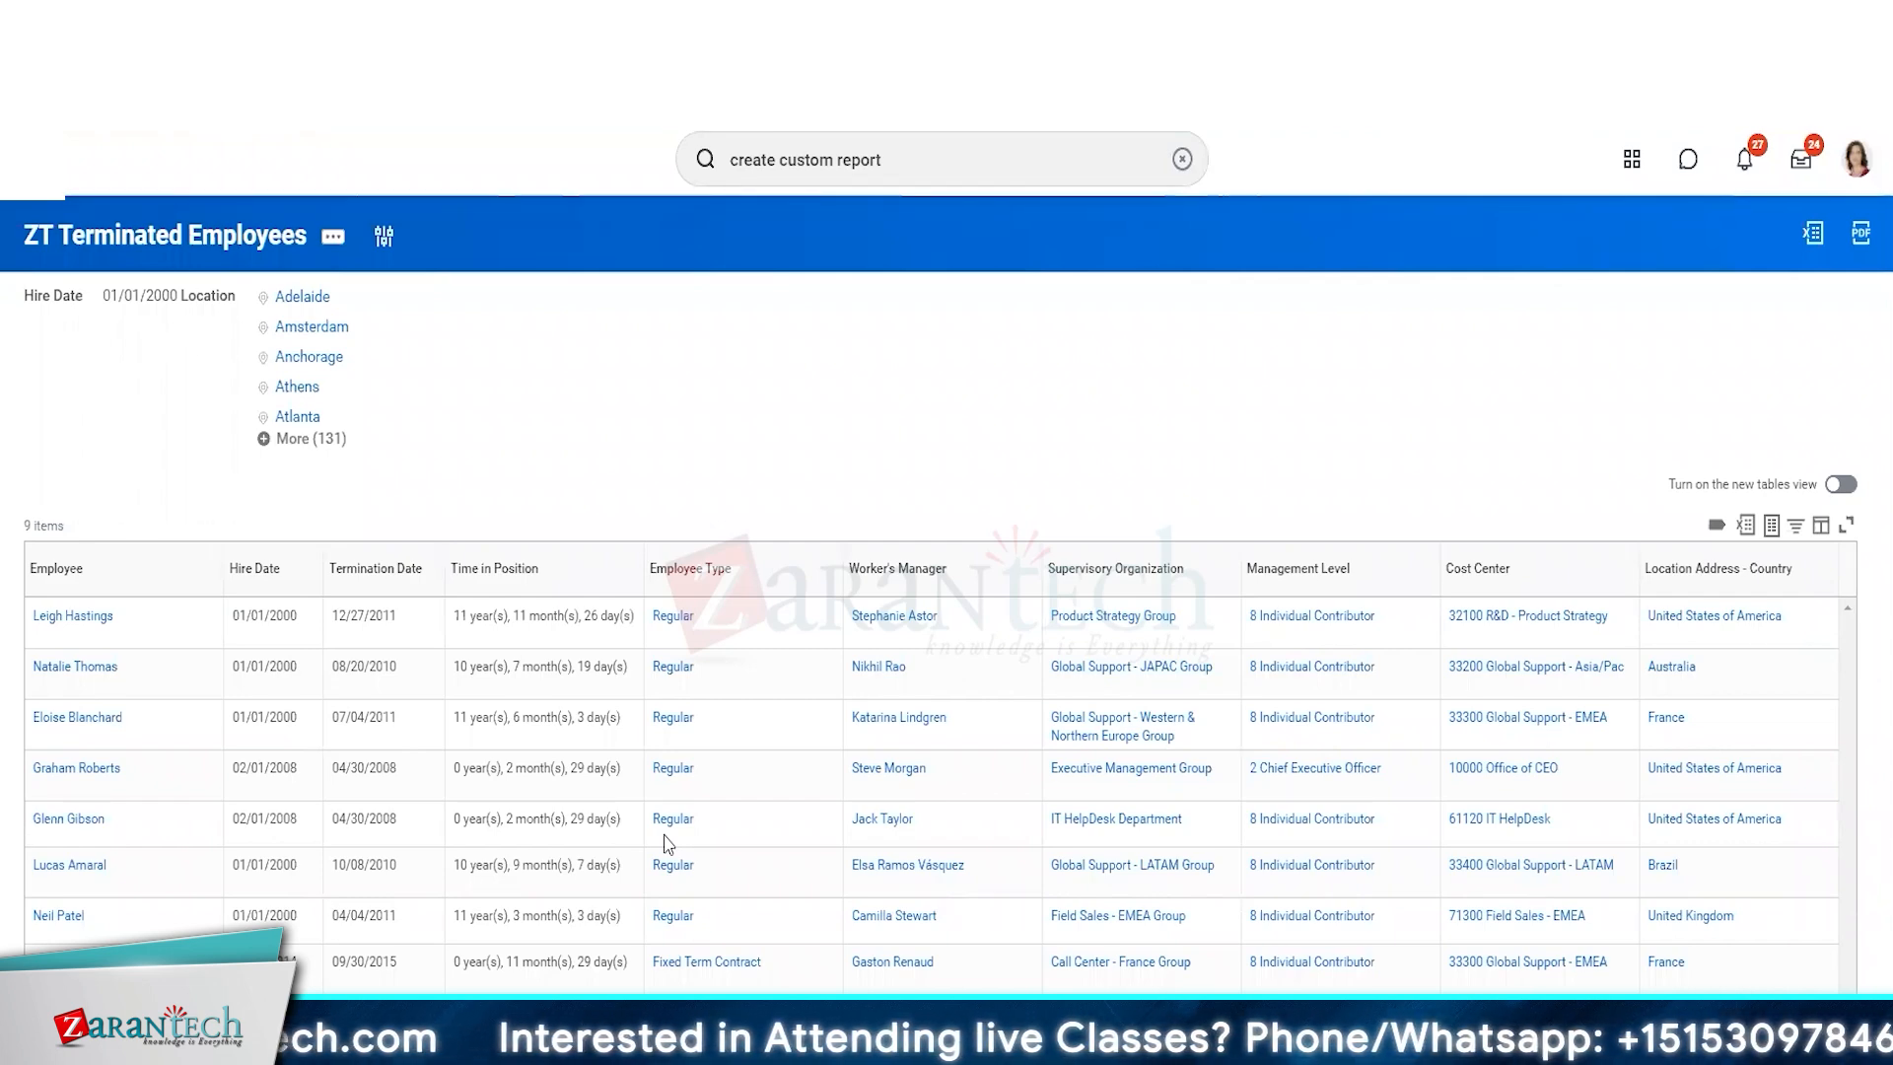
- Reopen the ZT Terminated Employees definition for editing and go to its prompt defaults
{"action": "left_click", "coordinate": [334, 249]}
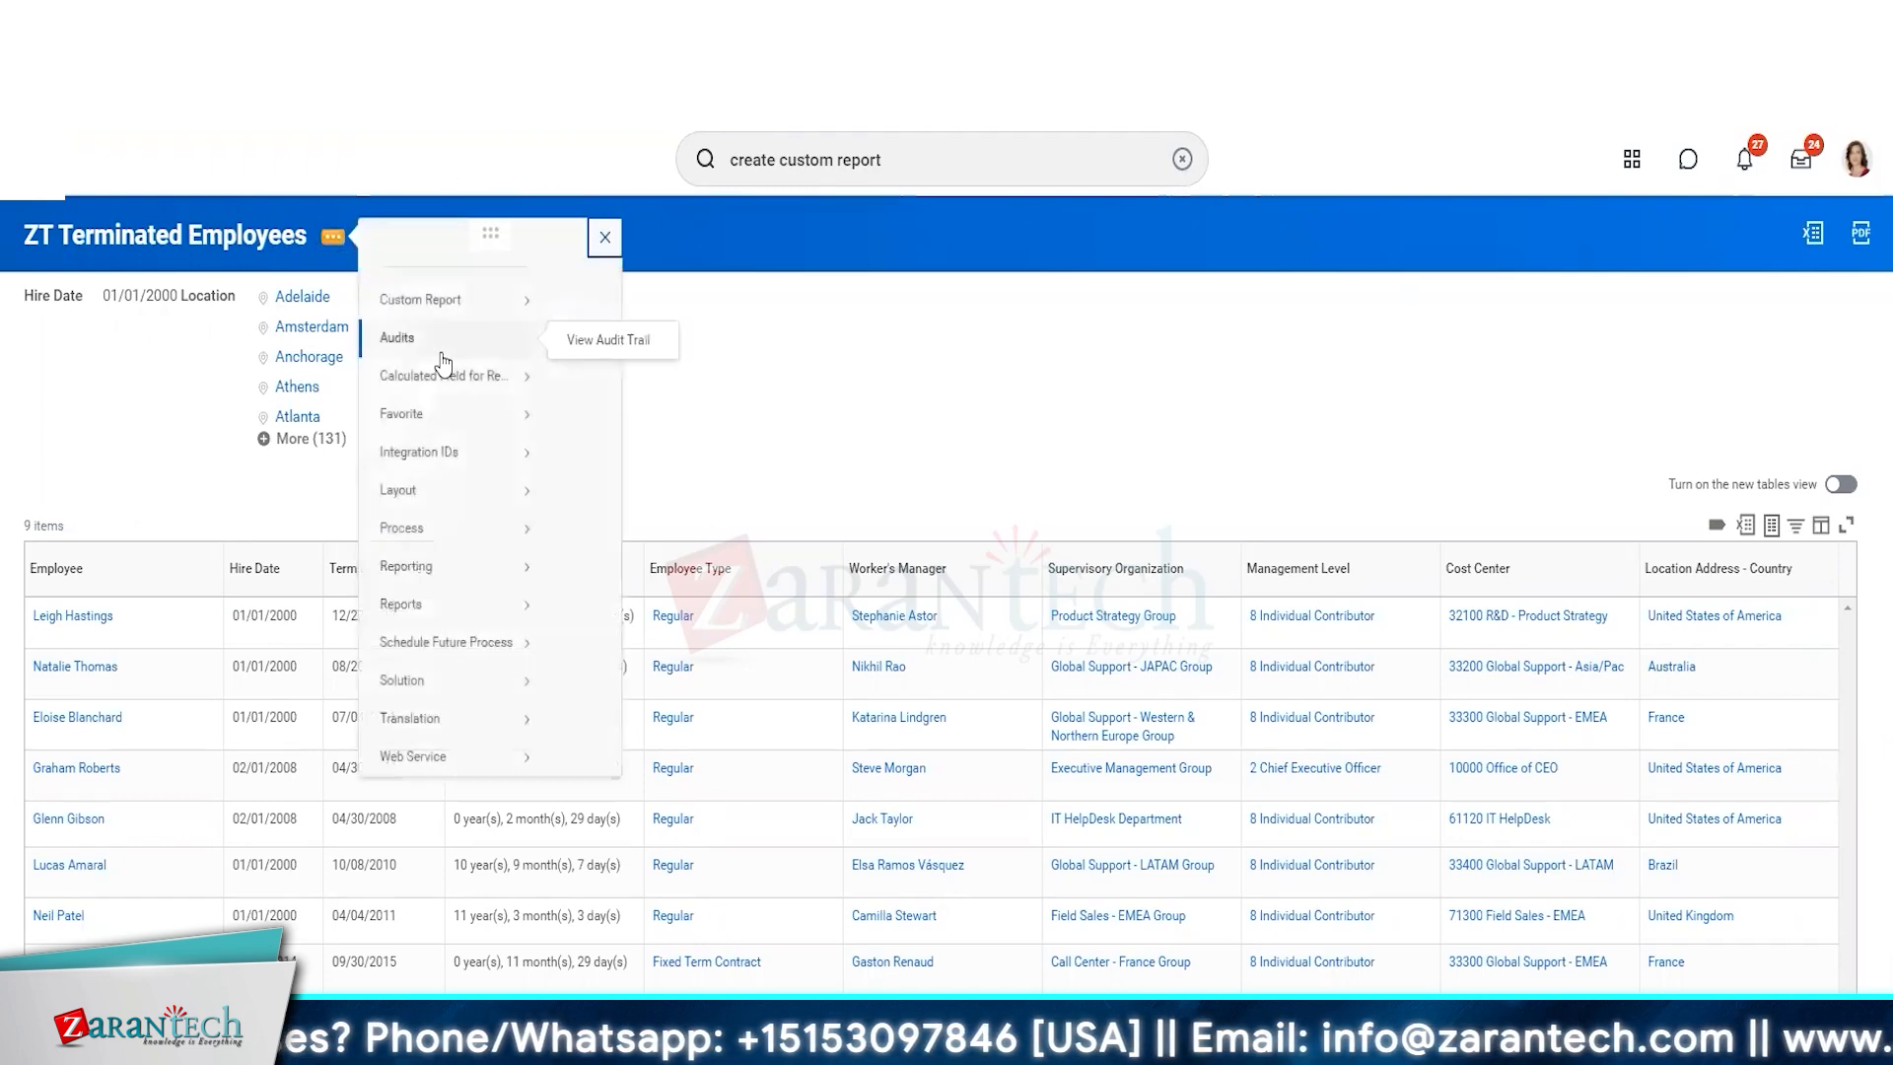
{"action": "mouse_move", "coordinate": [454, 300]}
{"action": "left_click", "coordinate": [580, 325]}
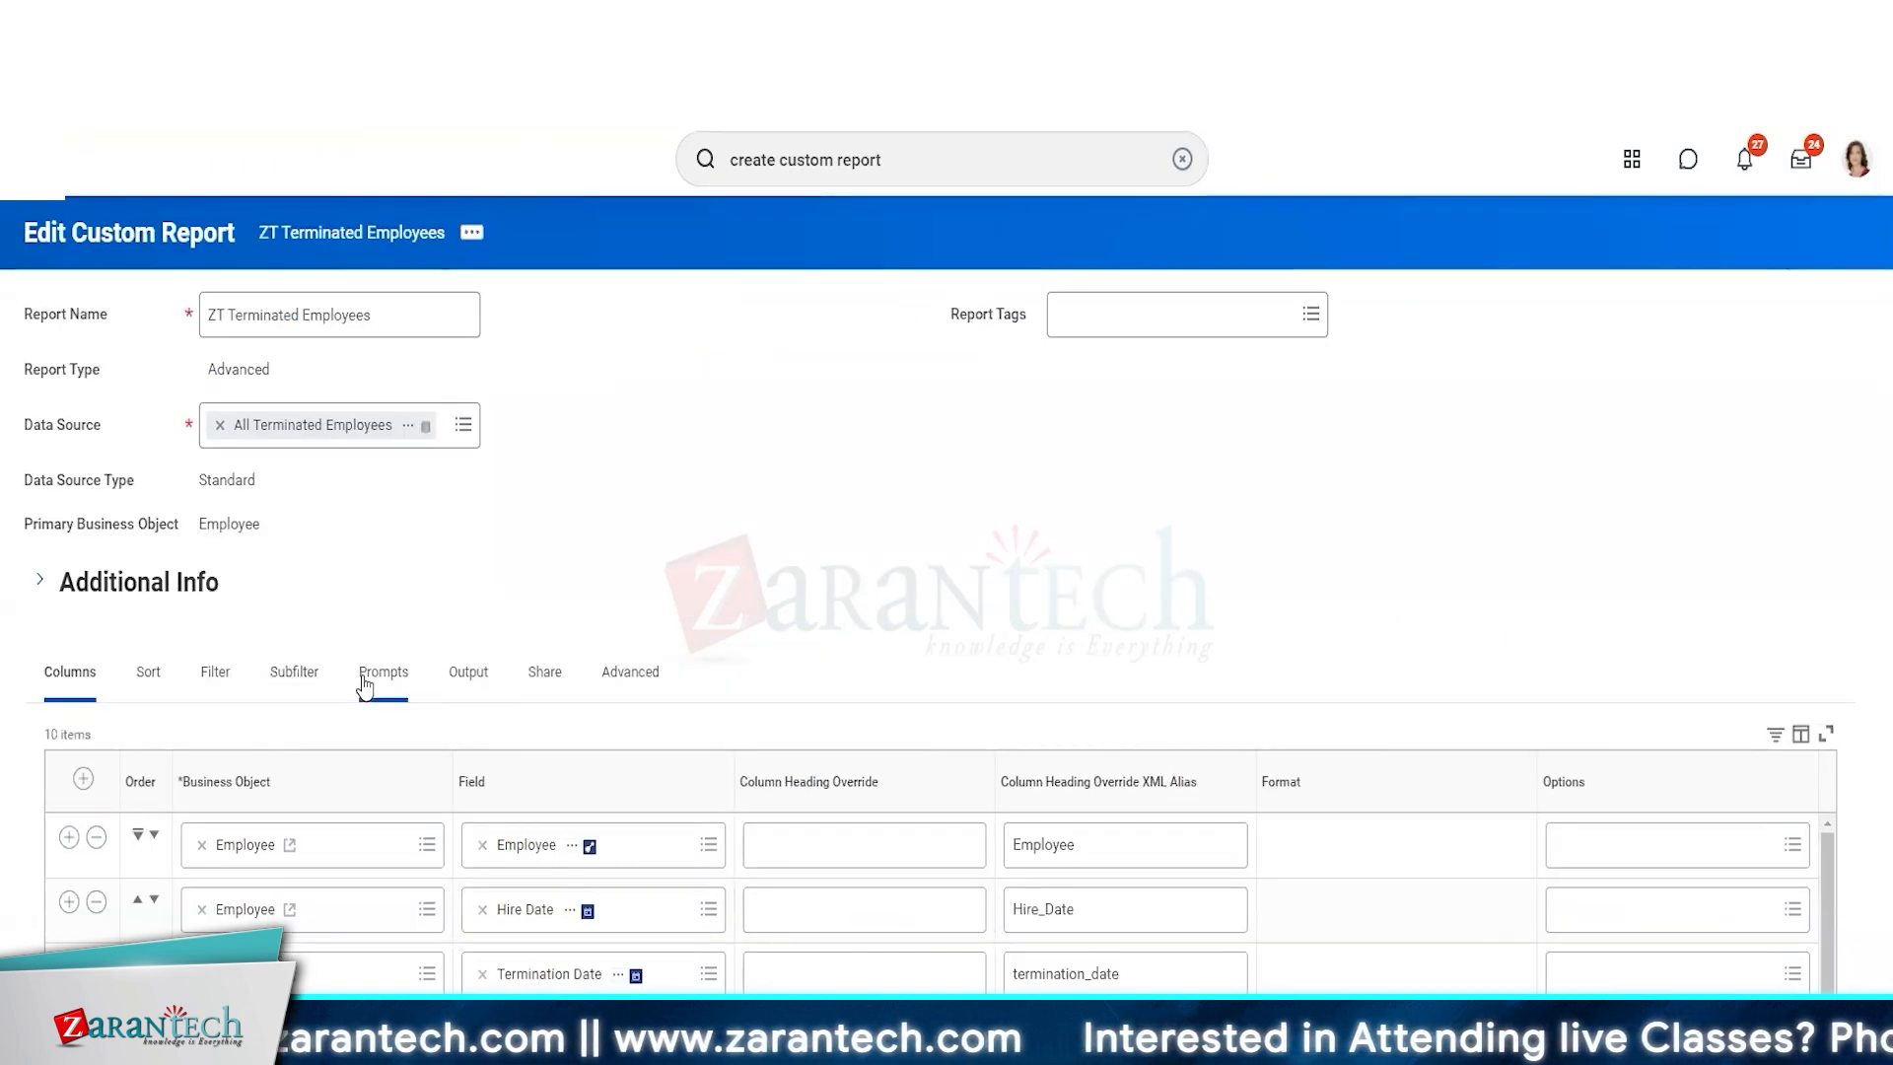
{"action": "left_click", "coordinate": [364, 683]}
{"action": "scroll", "coordinate": [1409, 729], "scroll_direction": "down", "scroll_amount": 5}
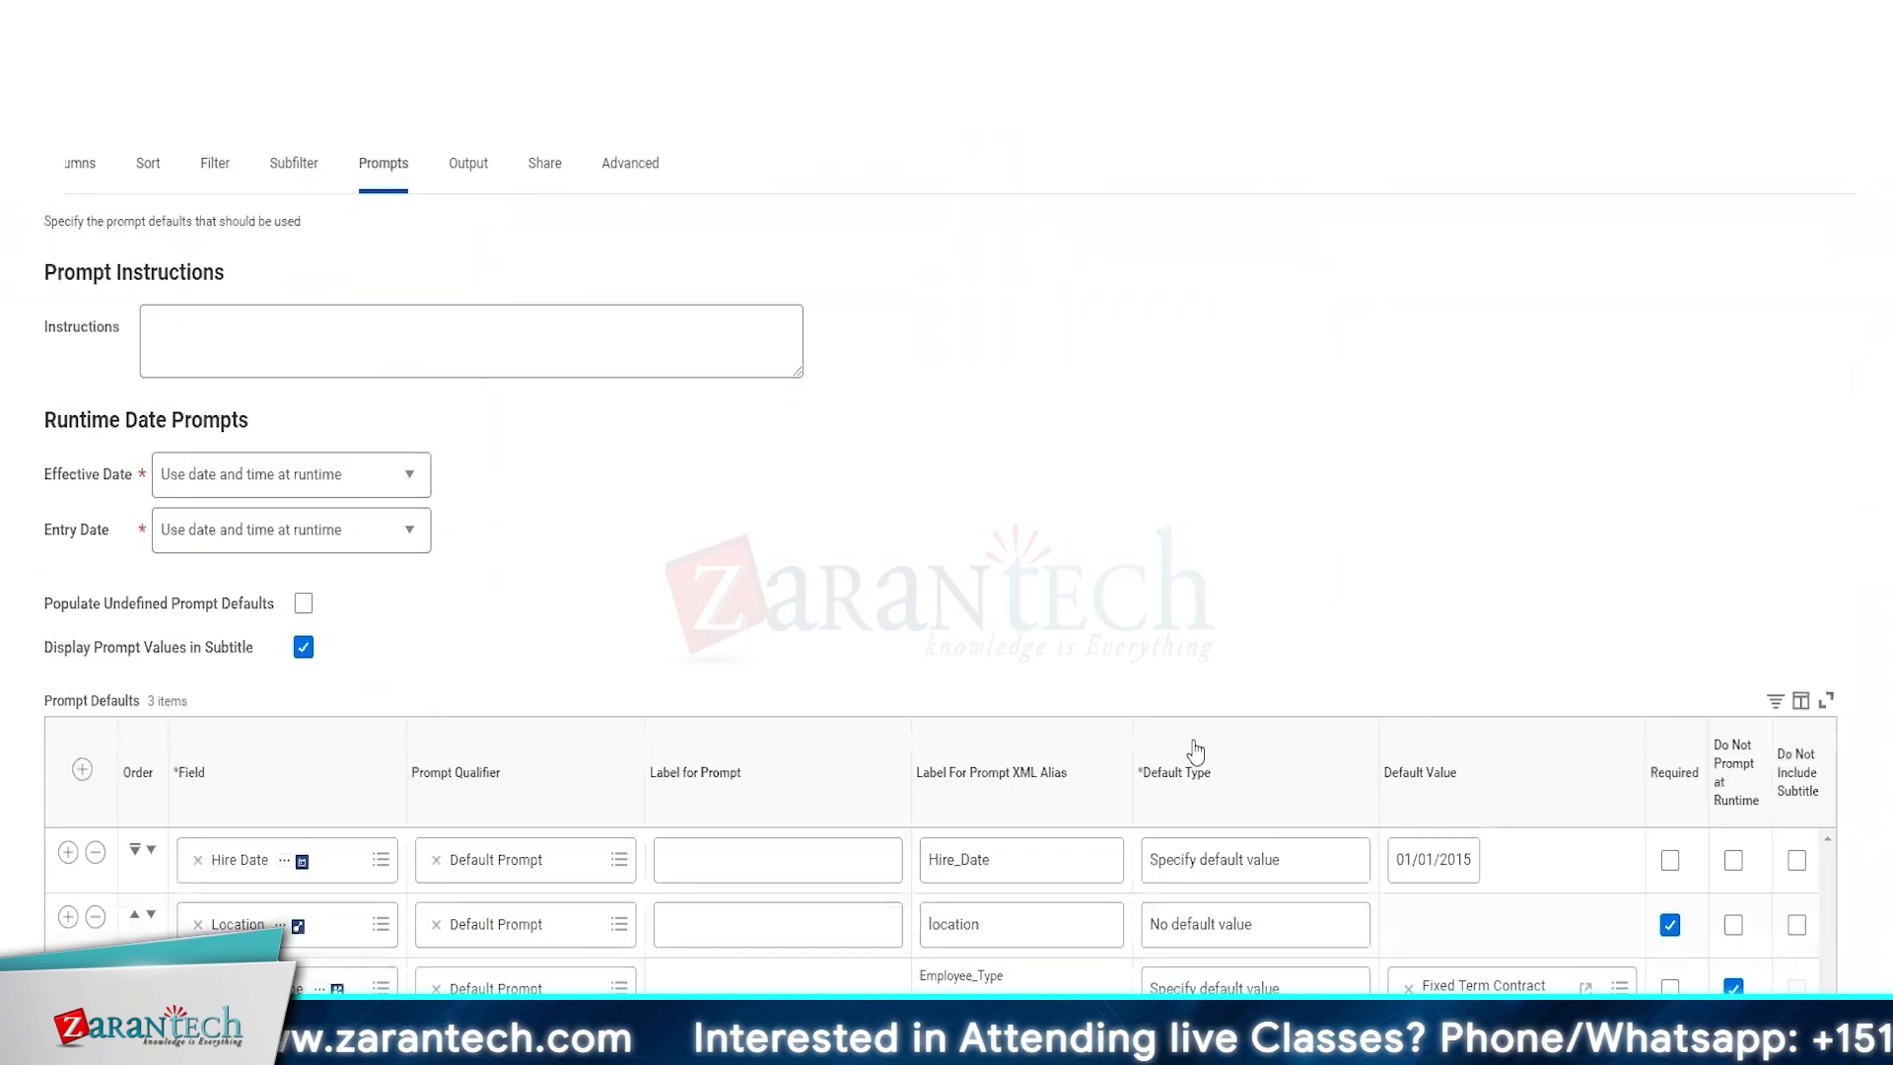
{"action": "scroll", "coordinate": [1195, 752], "scroll_direction": "down", "scroll_amount": 1}
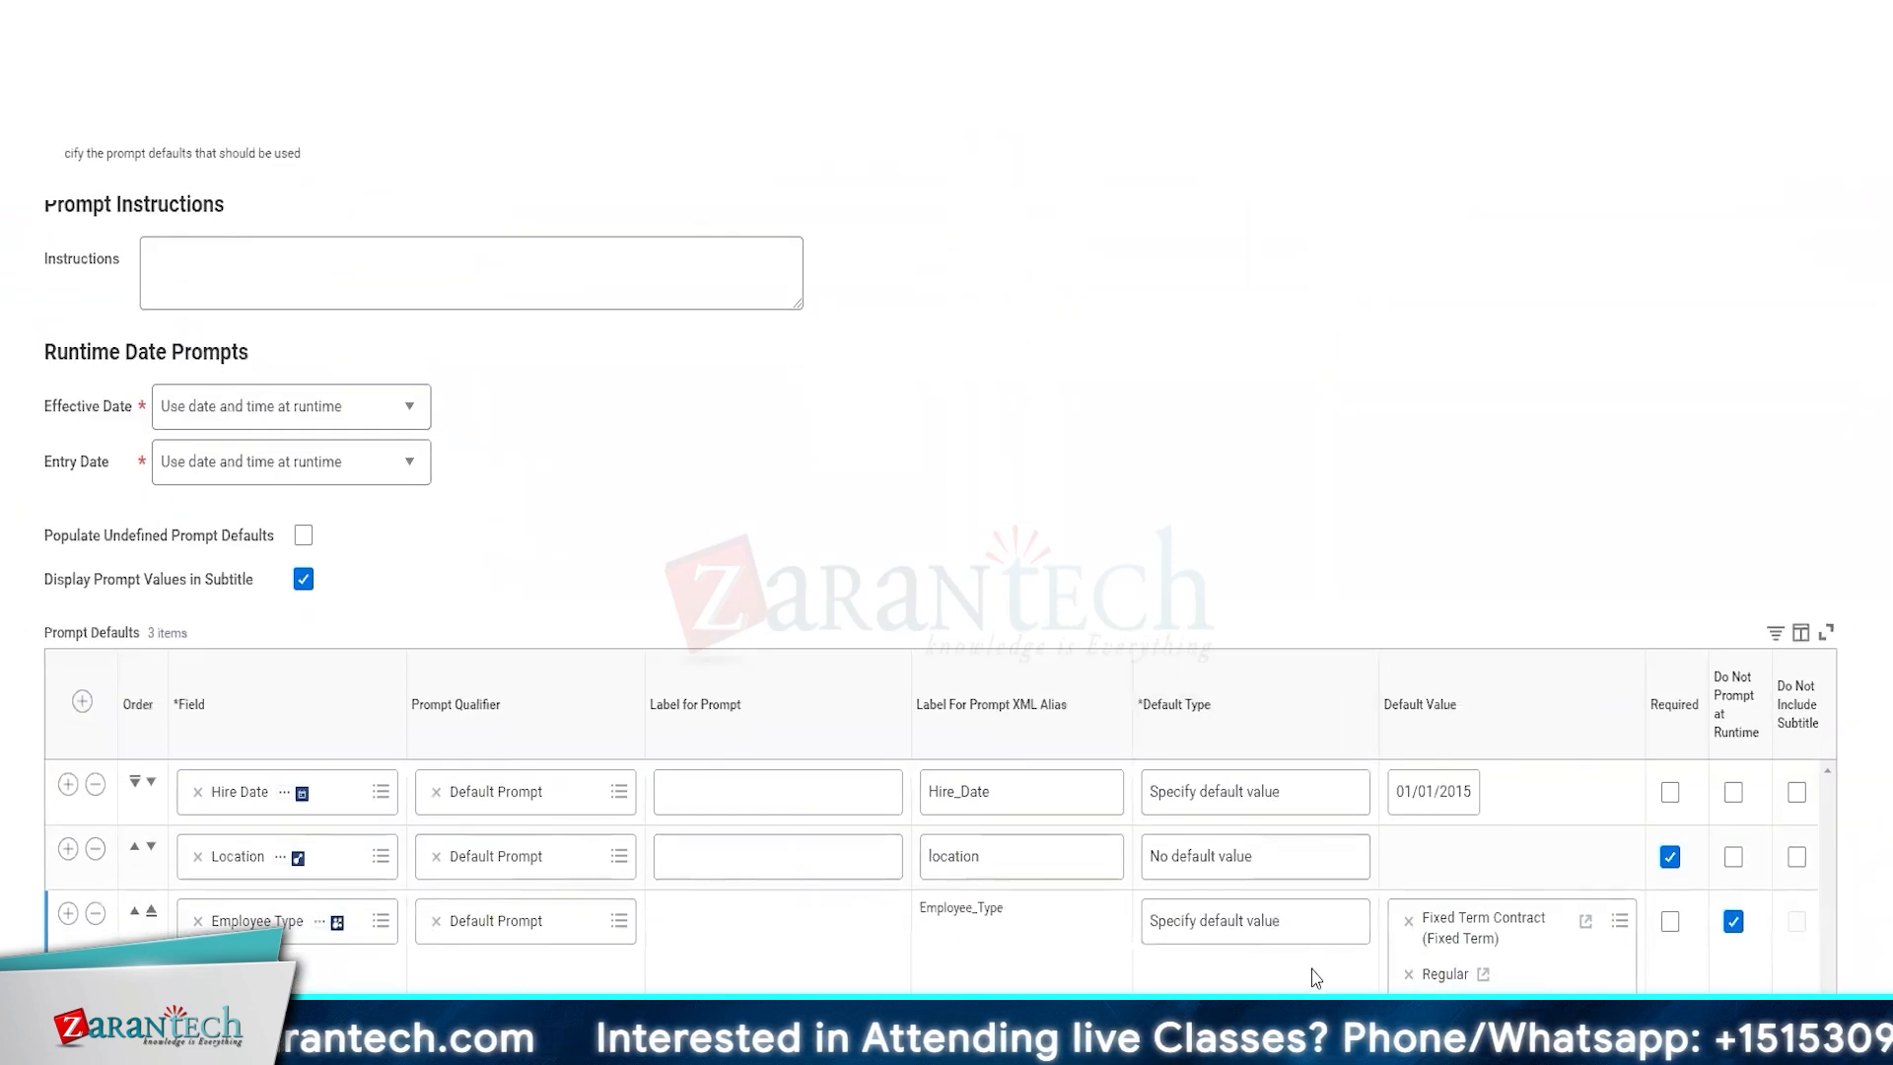
- Re-create the Location prompt through Populate Undefined Prompt Defaults, without Required, and set its default type to Specify default value
{"action": "left_click", "coordinate": [1668, 857]}
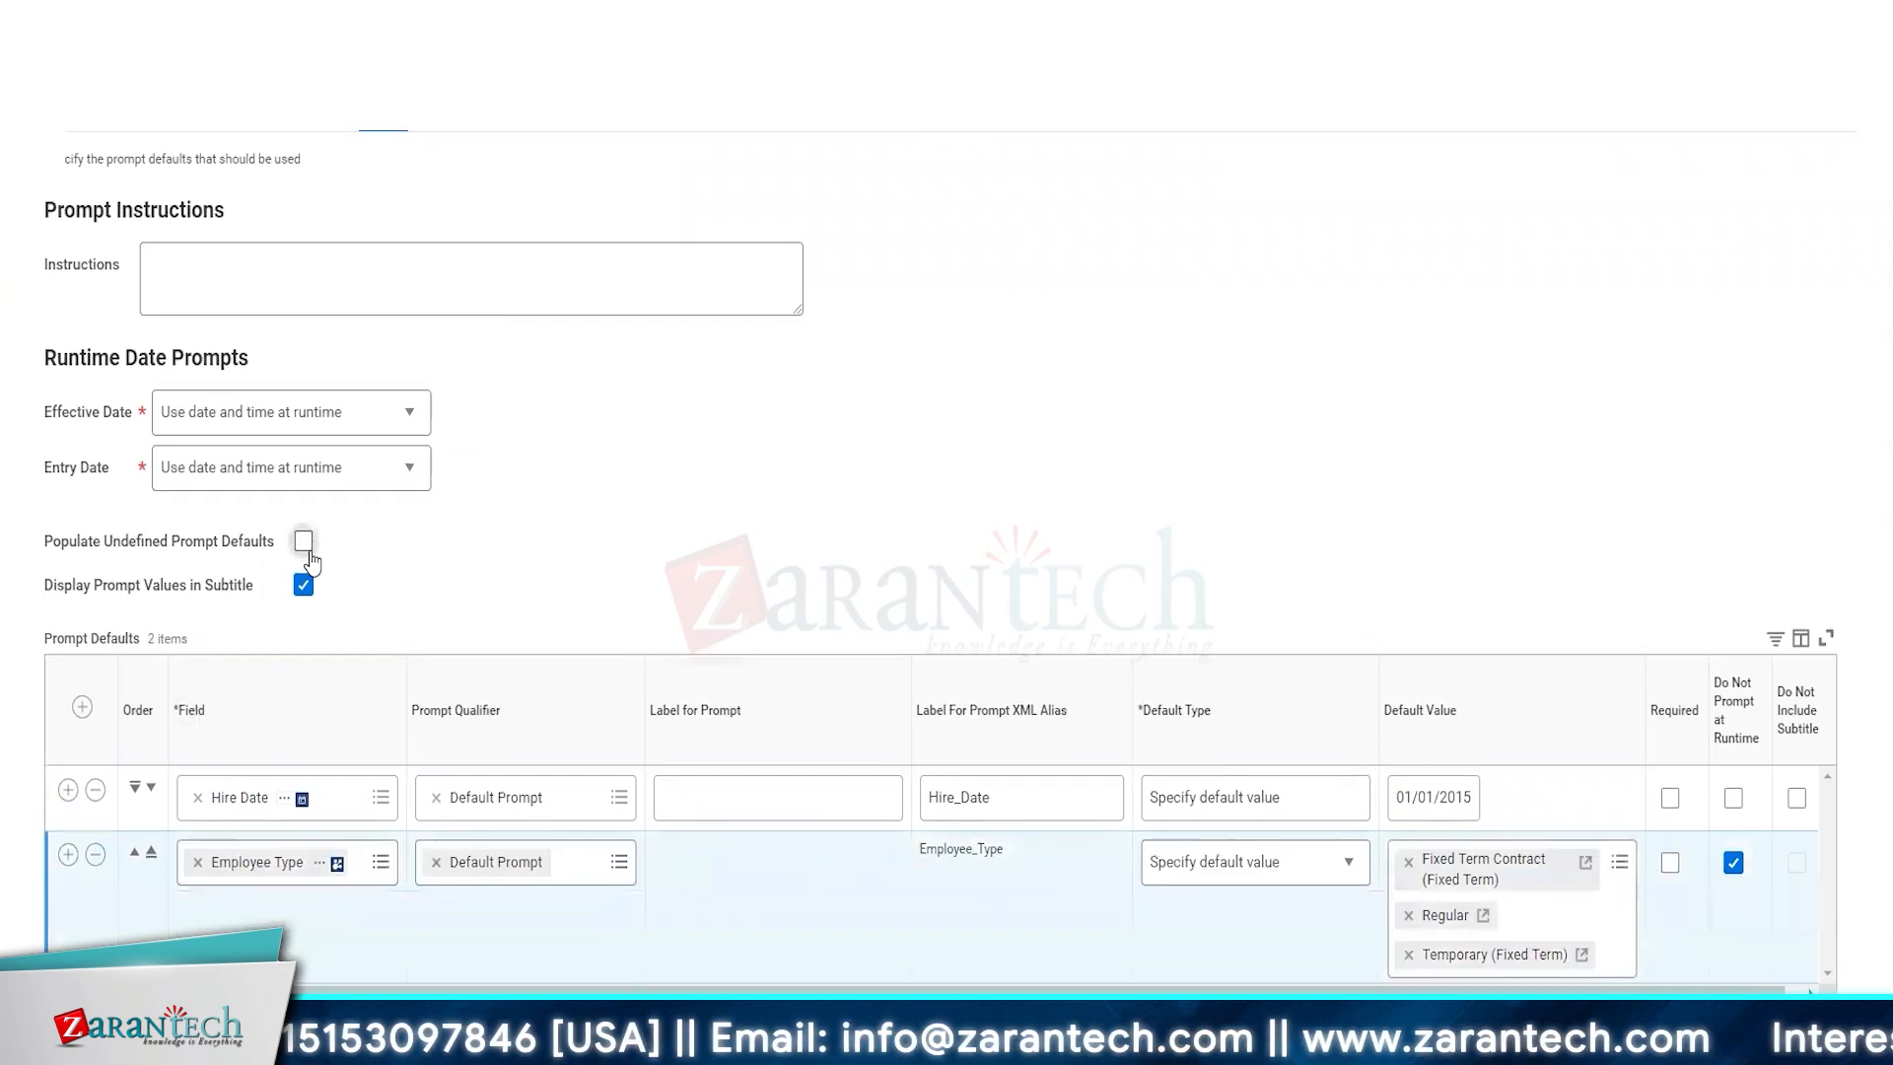
{"action": "left_click", "coordinate": [303, 536]}
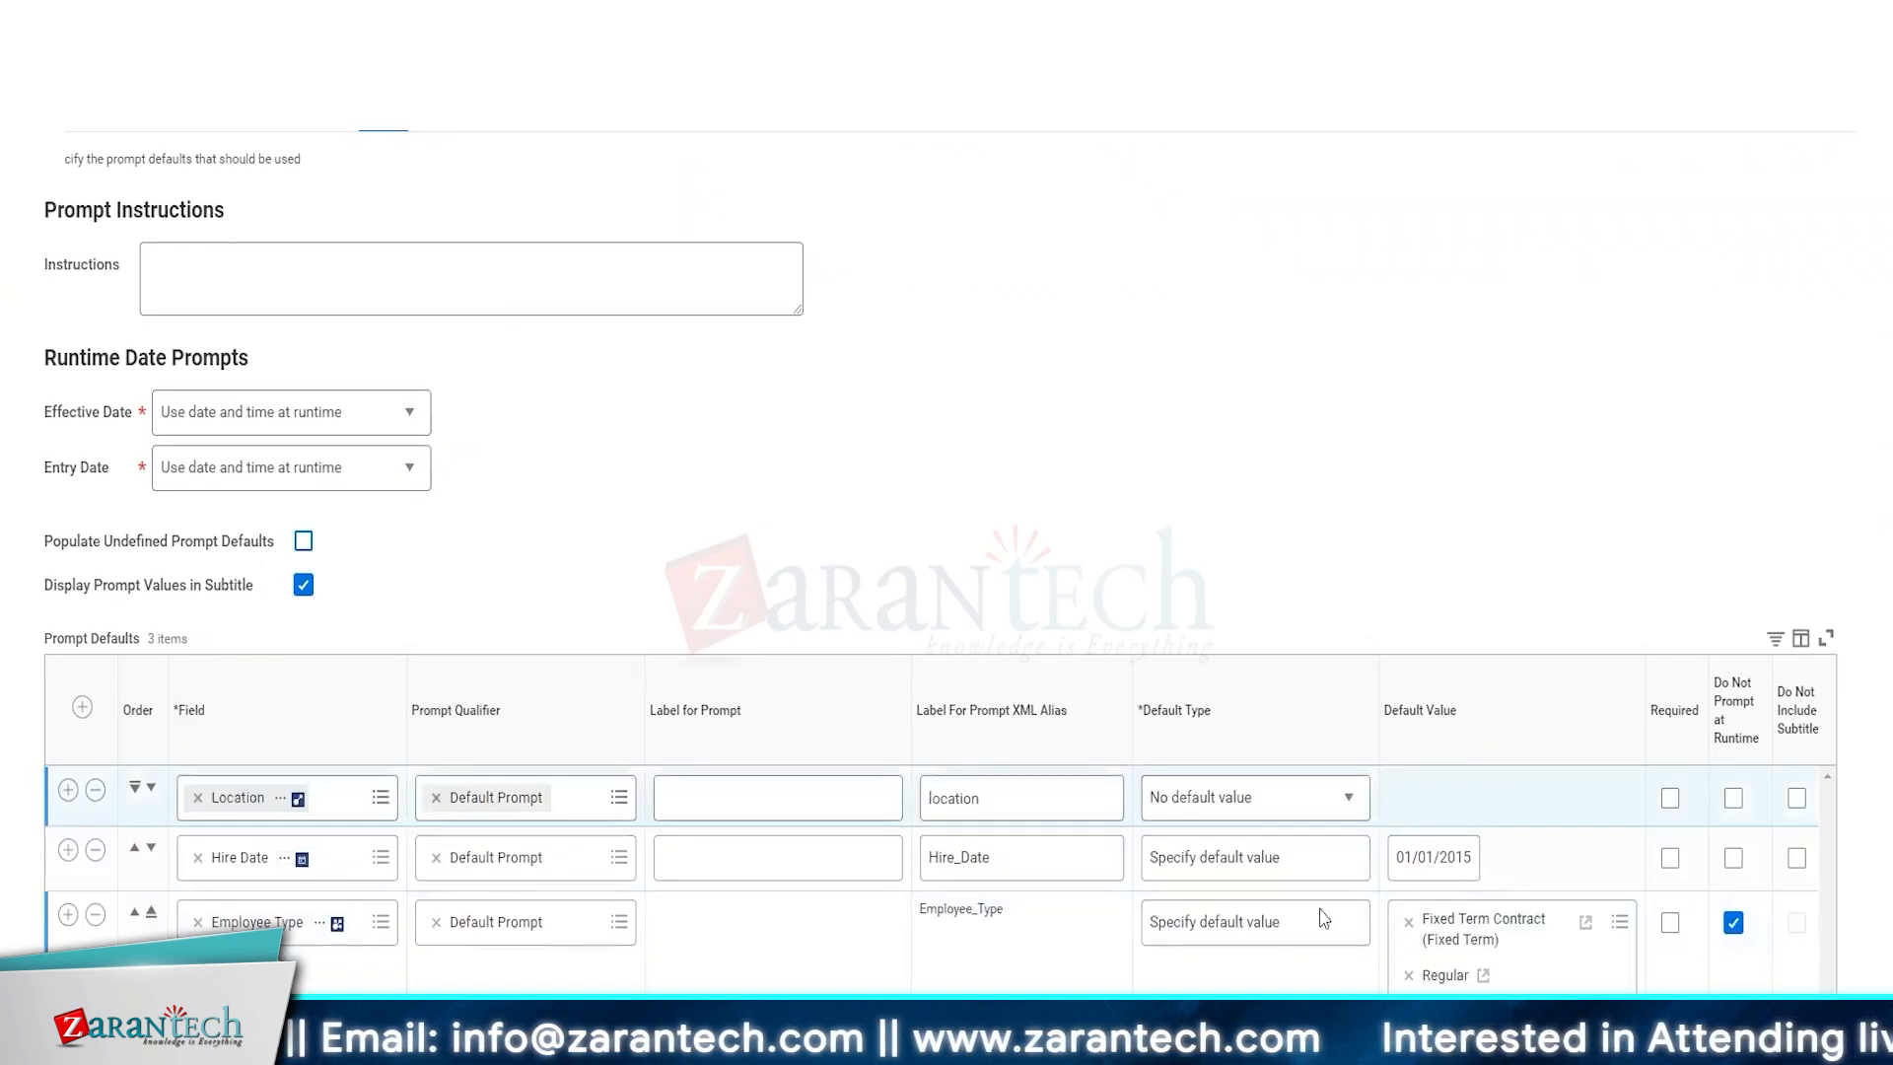
{"action": "left_click", "coordinate": [1254, 800]}
{"action": "left_click", "coordinate": [1222, 966]}
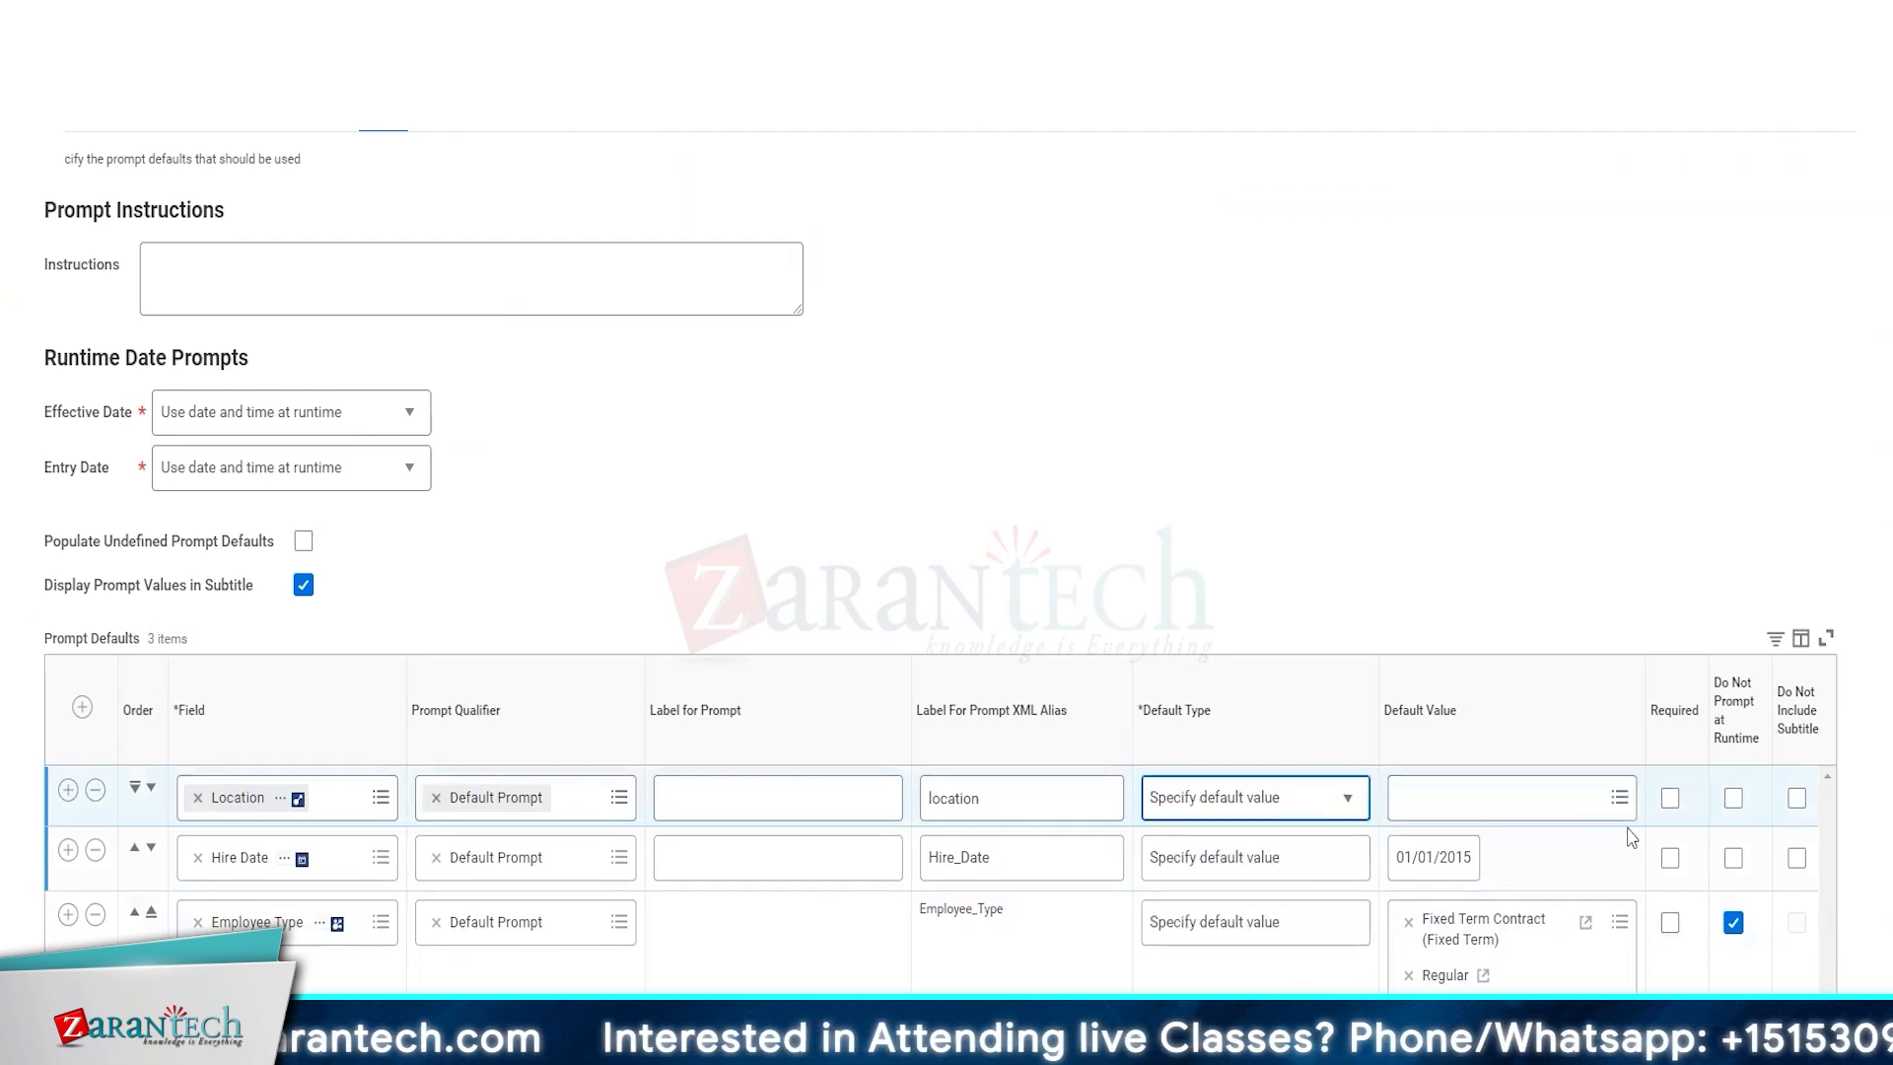
- Select the whole All Locations list through Zurich as the Location prompt's default value and enable Do Not Prompt at Runtime for it
{"action": "left_click", "coordinate": [1617, 796]}
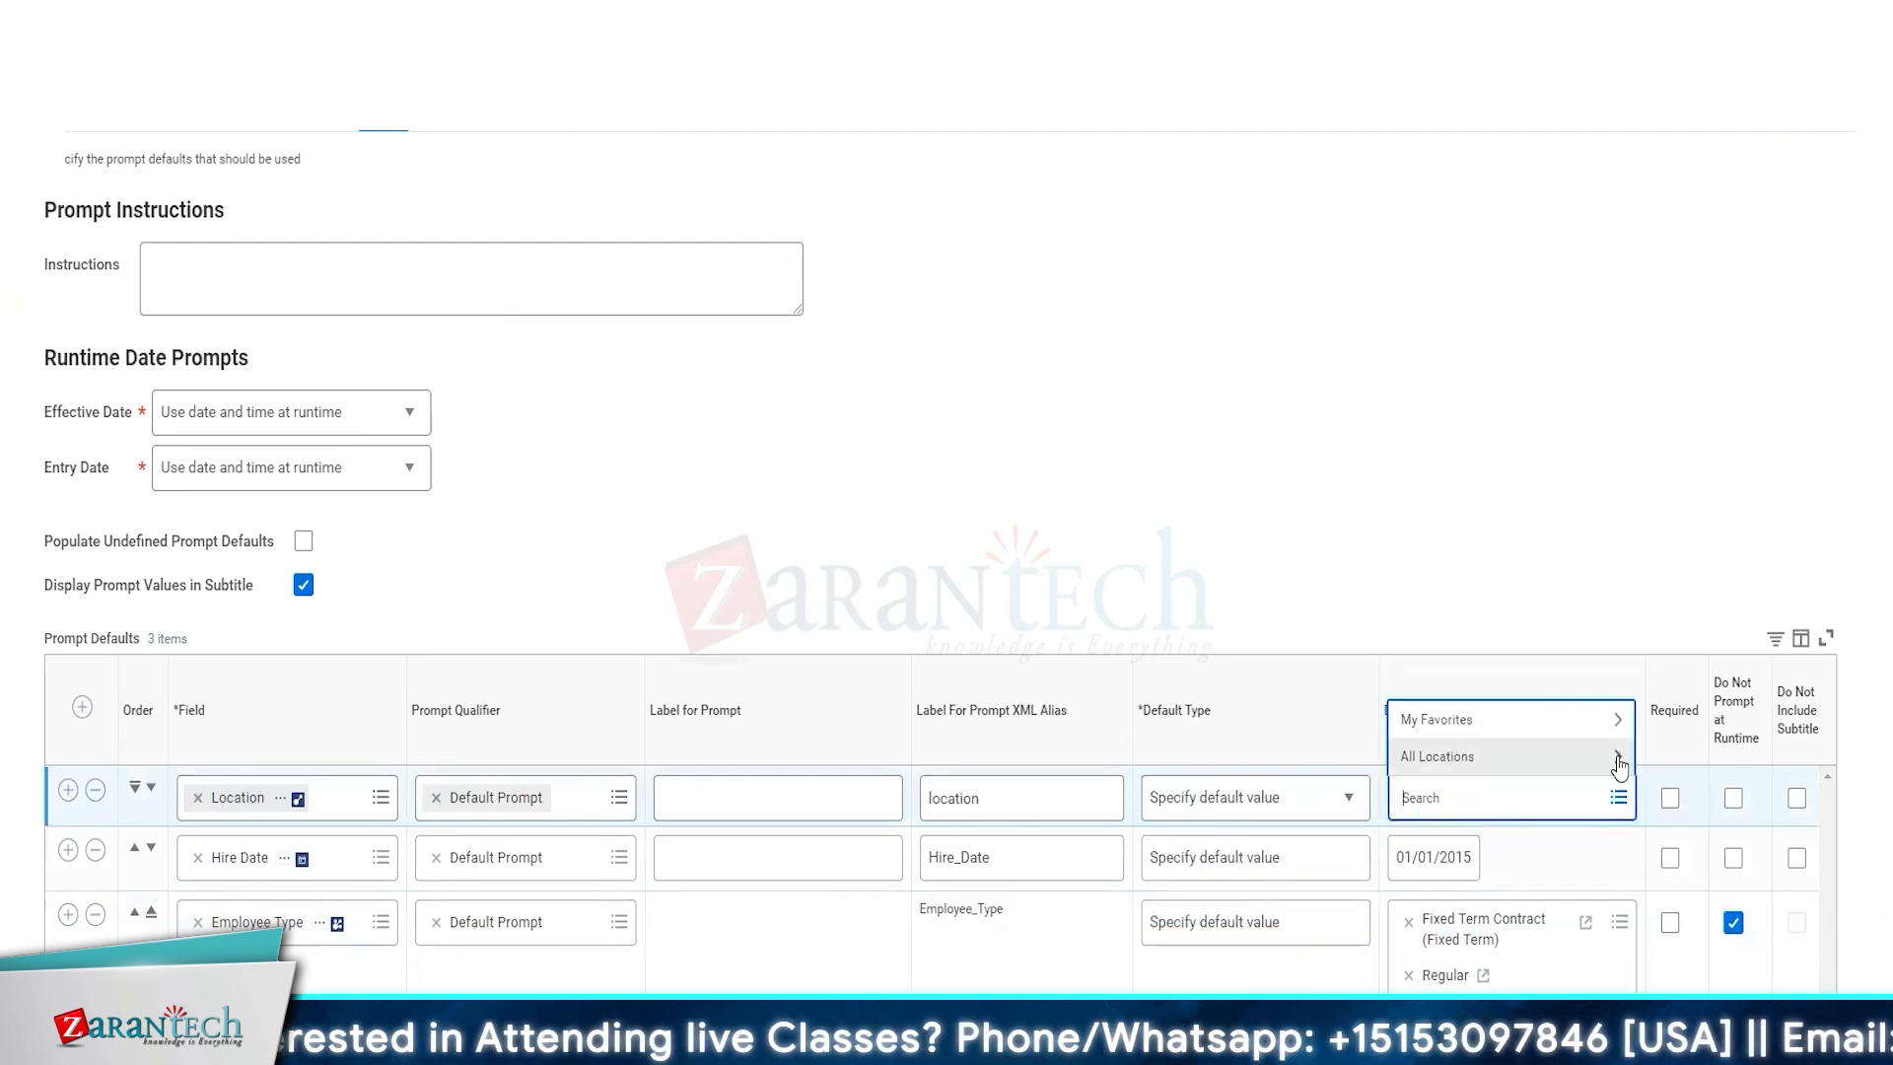
{"action": "left_click", "coordinate": [1618, 759]}
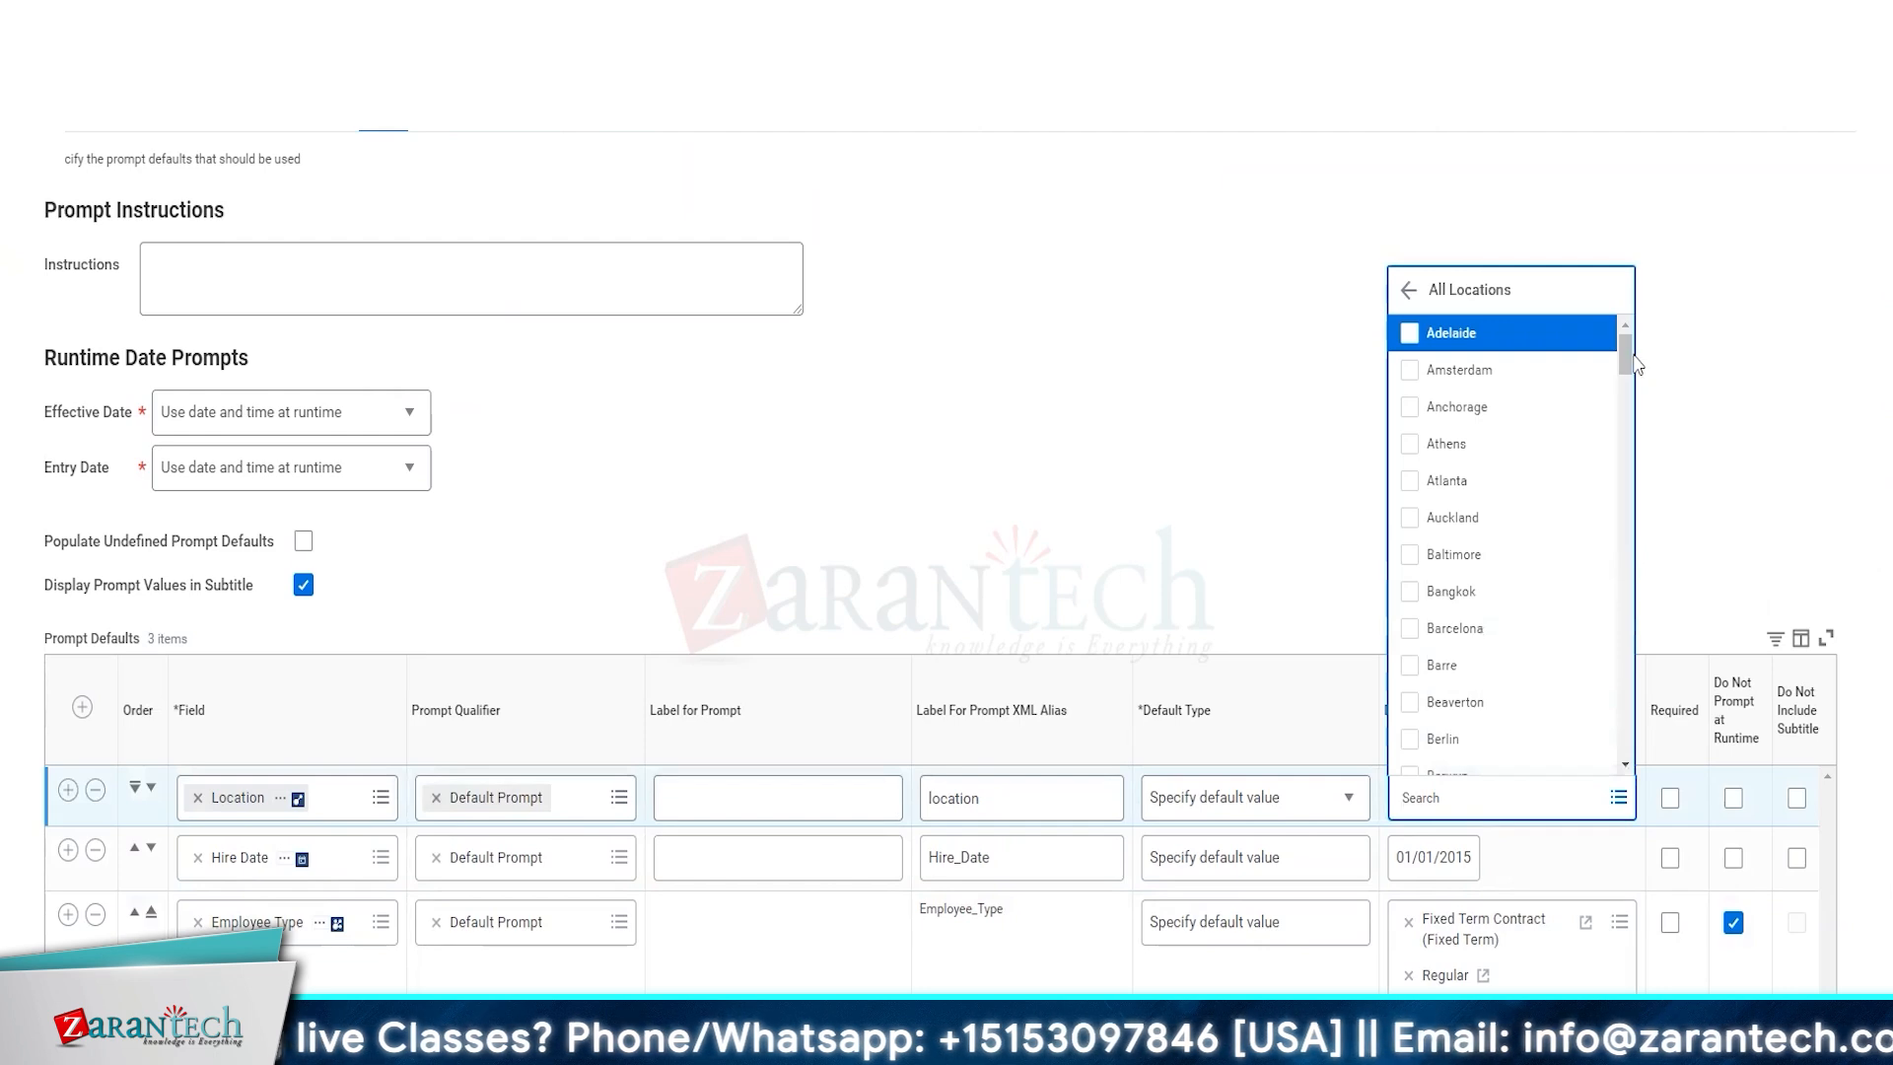
{"action": "left_click_drag", "start_coordinate": [1626, 356], "coordinate": [1677, 874]}
{"action": "left_click", "coordinate": [1456, 762], "text": "shift"}
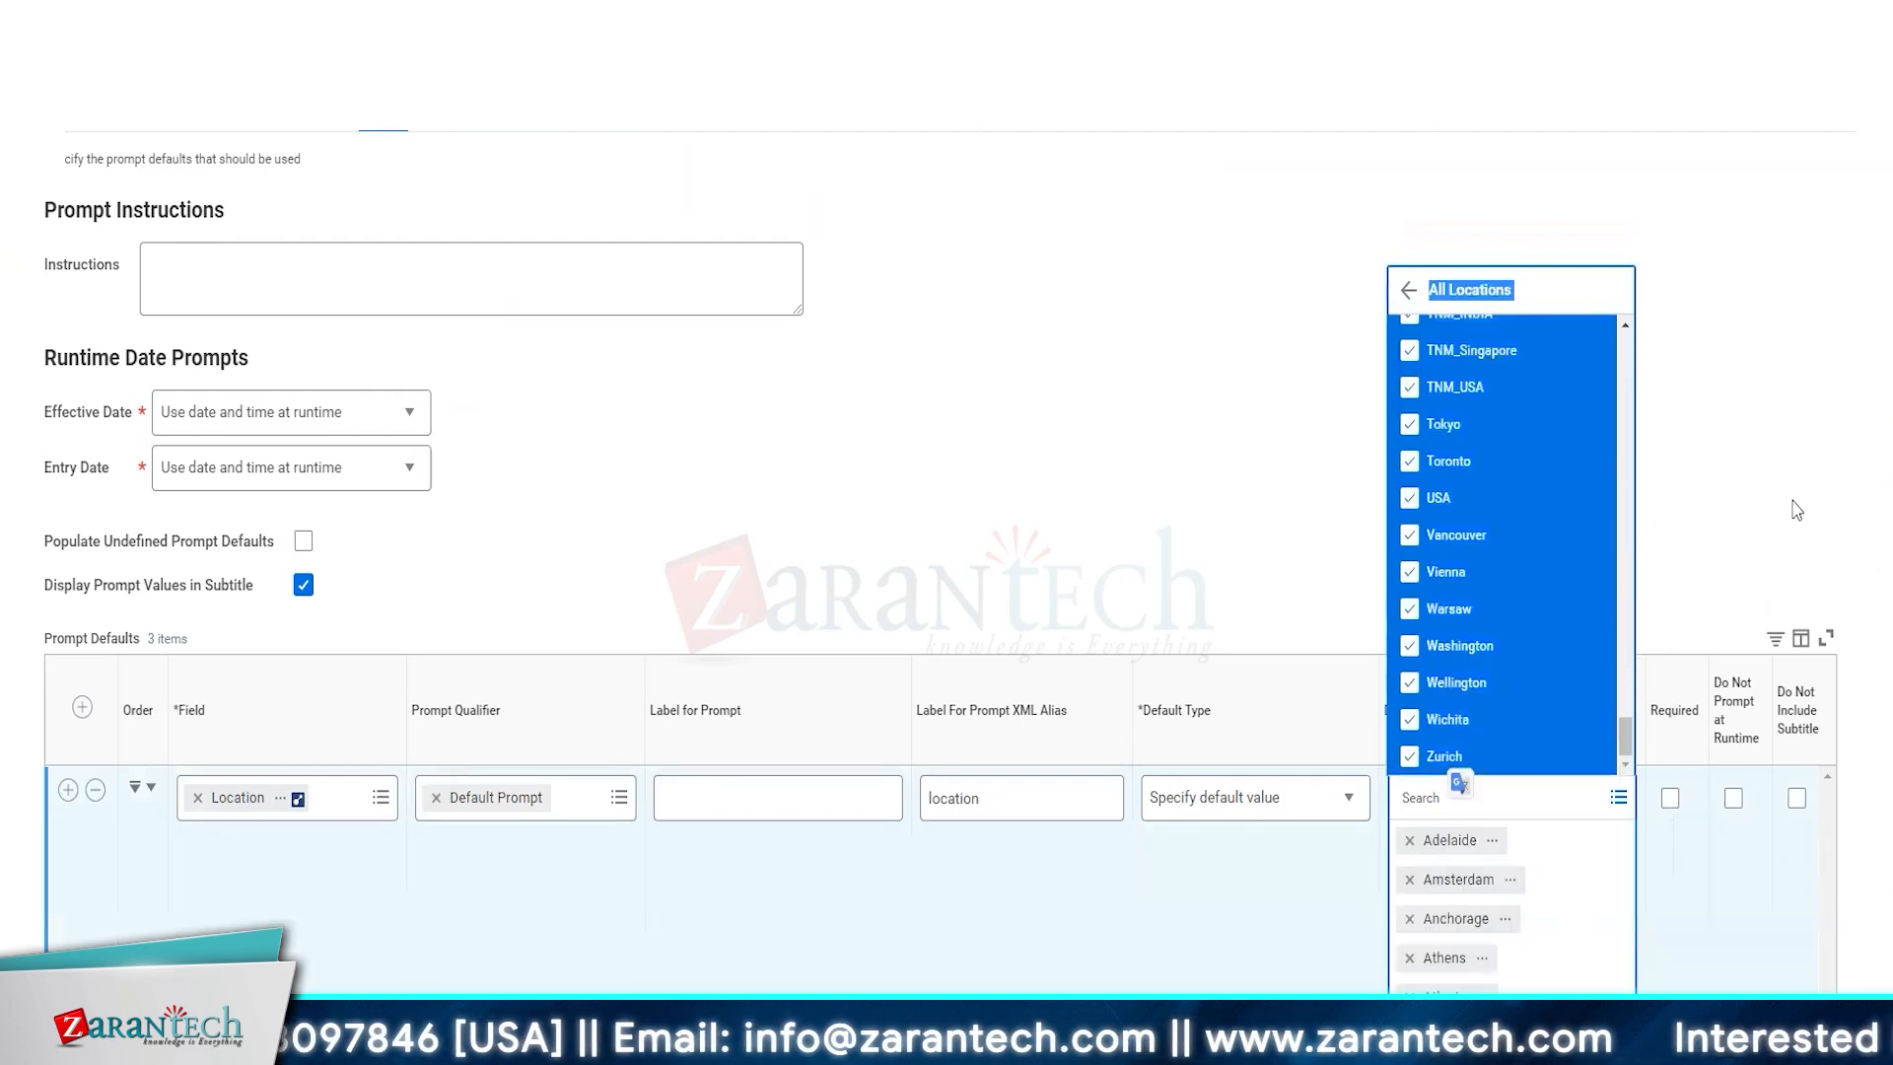
{"action": "left_click", "coordinate": [1796, 510]}
{"action": "left_click", "coordinate": [1733, 797]}
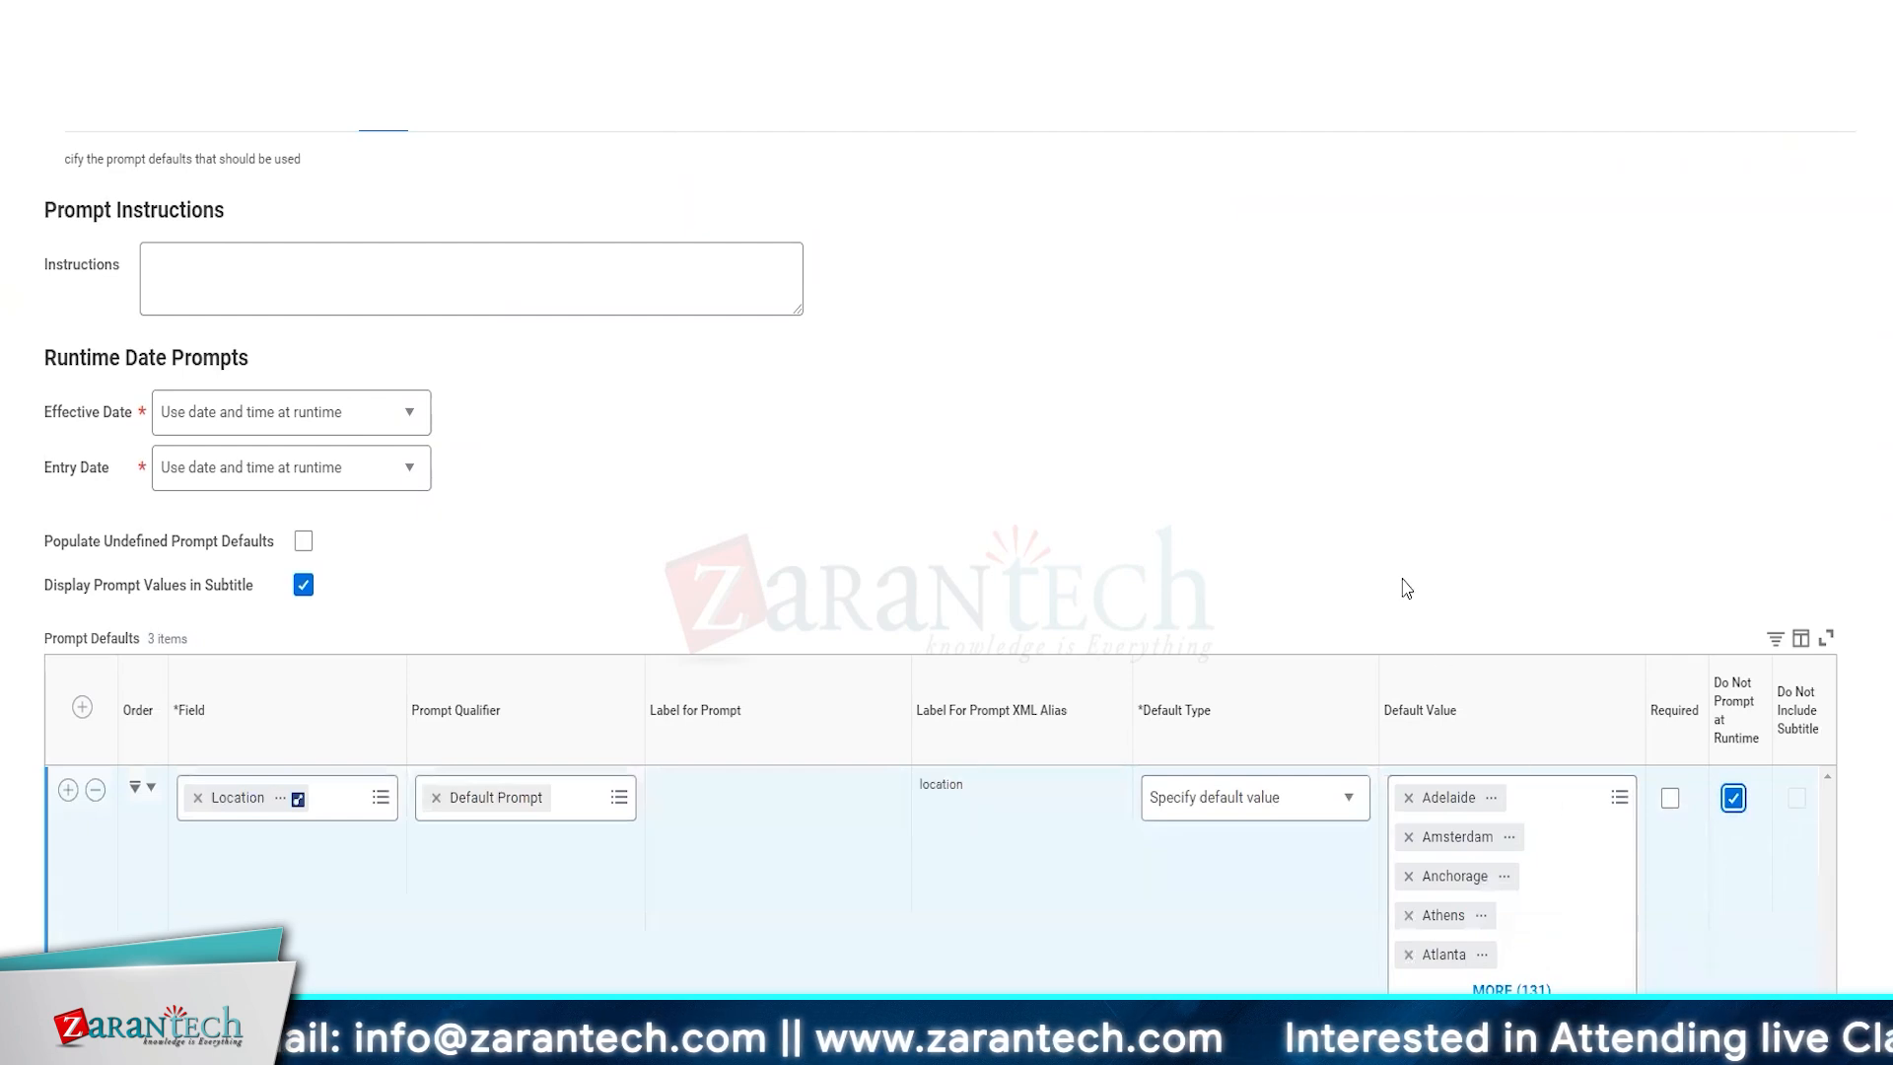
- Disable Do Not Prompt at Runtime for Employee Type, set the Hire Date default to 01/01/2000, and launch the report's run prompts
{"action": "scroll", "coordinate": [1406, 588], "scroll_direction": "down", "scroll_amount": 3}
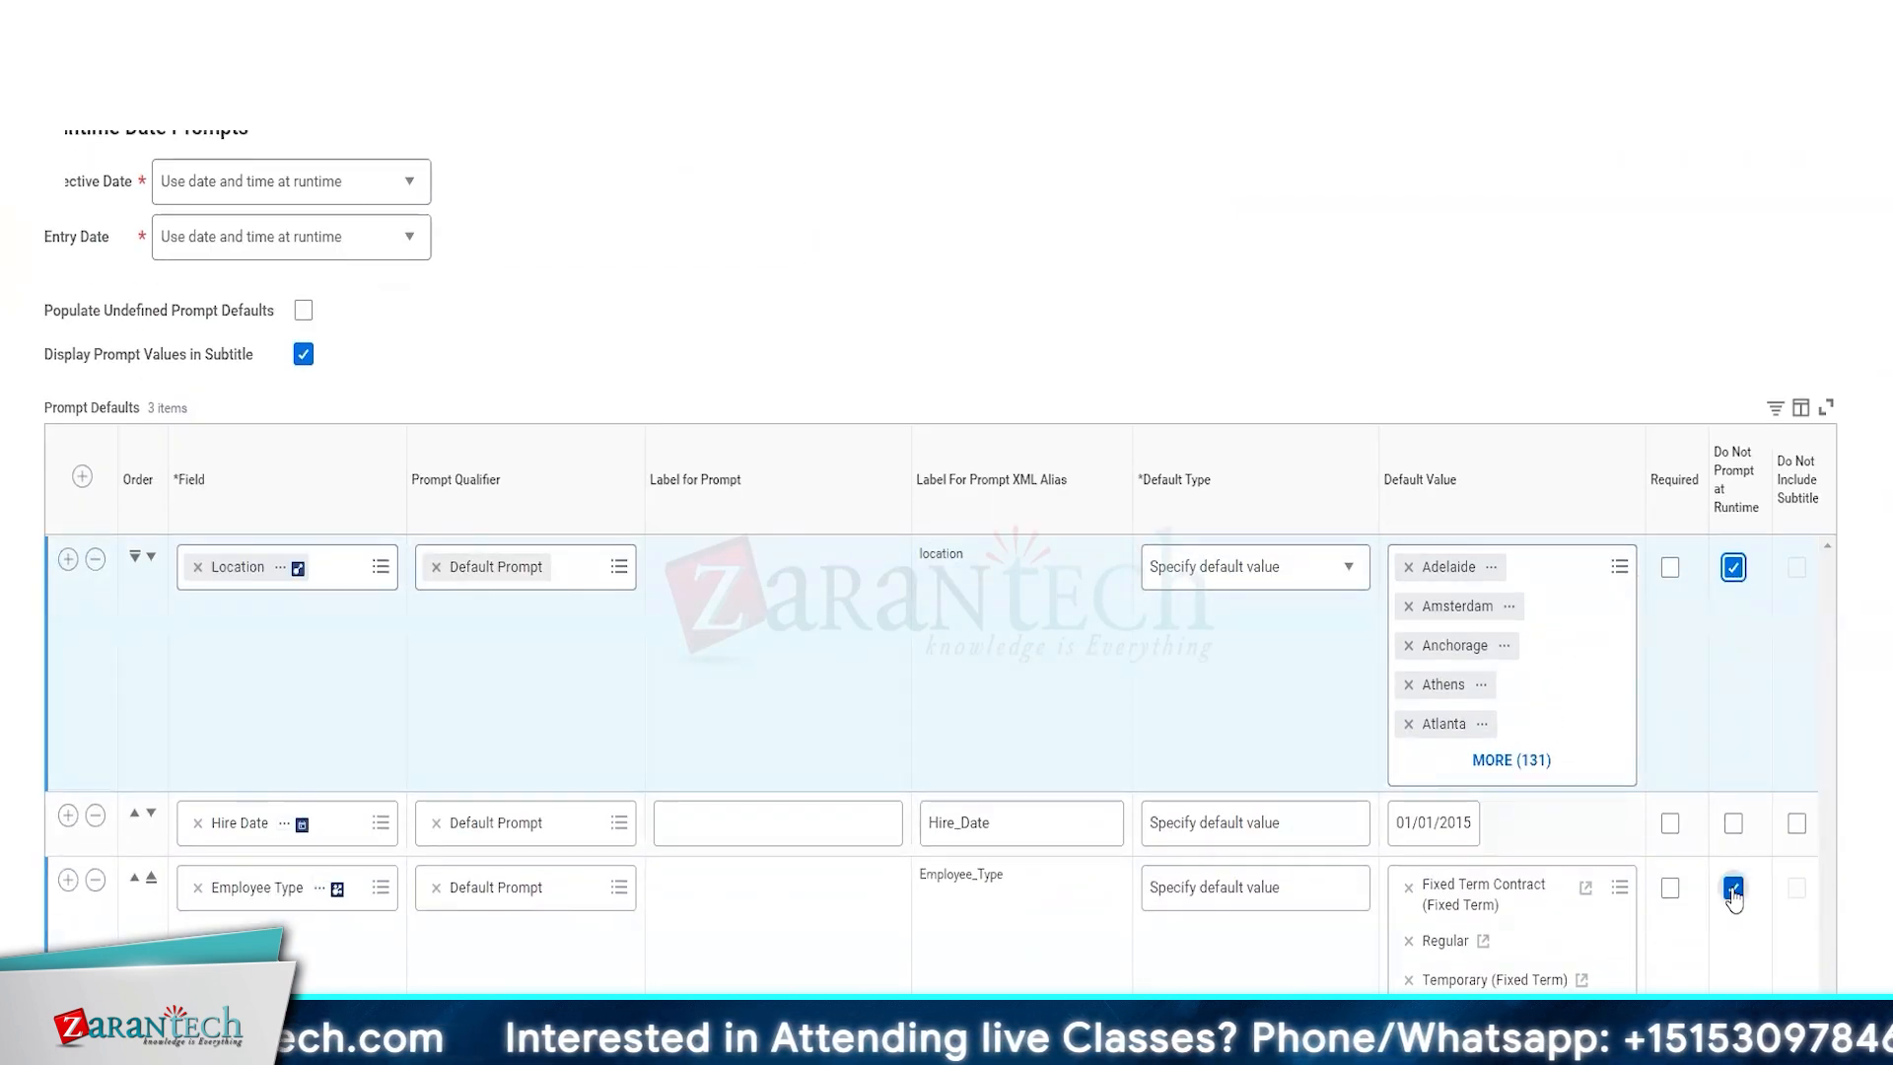
{"action": "left_click", "coordinate": [1733, 891]}
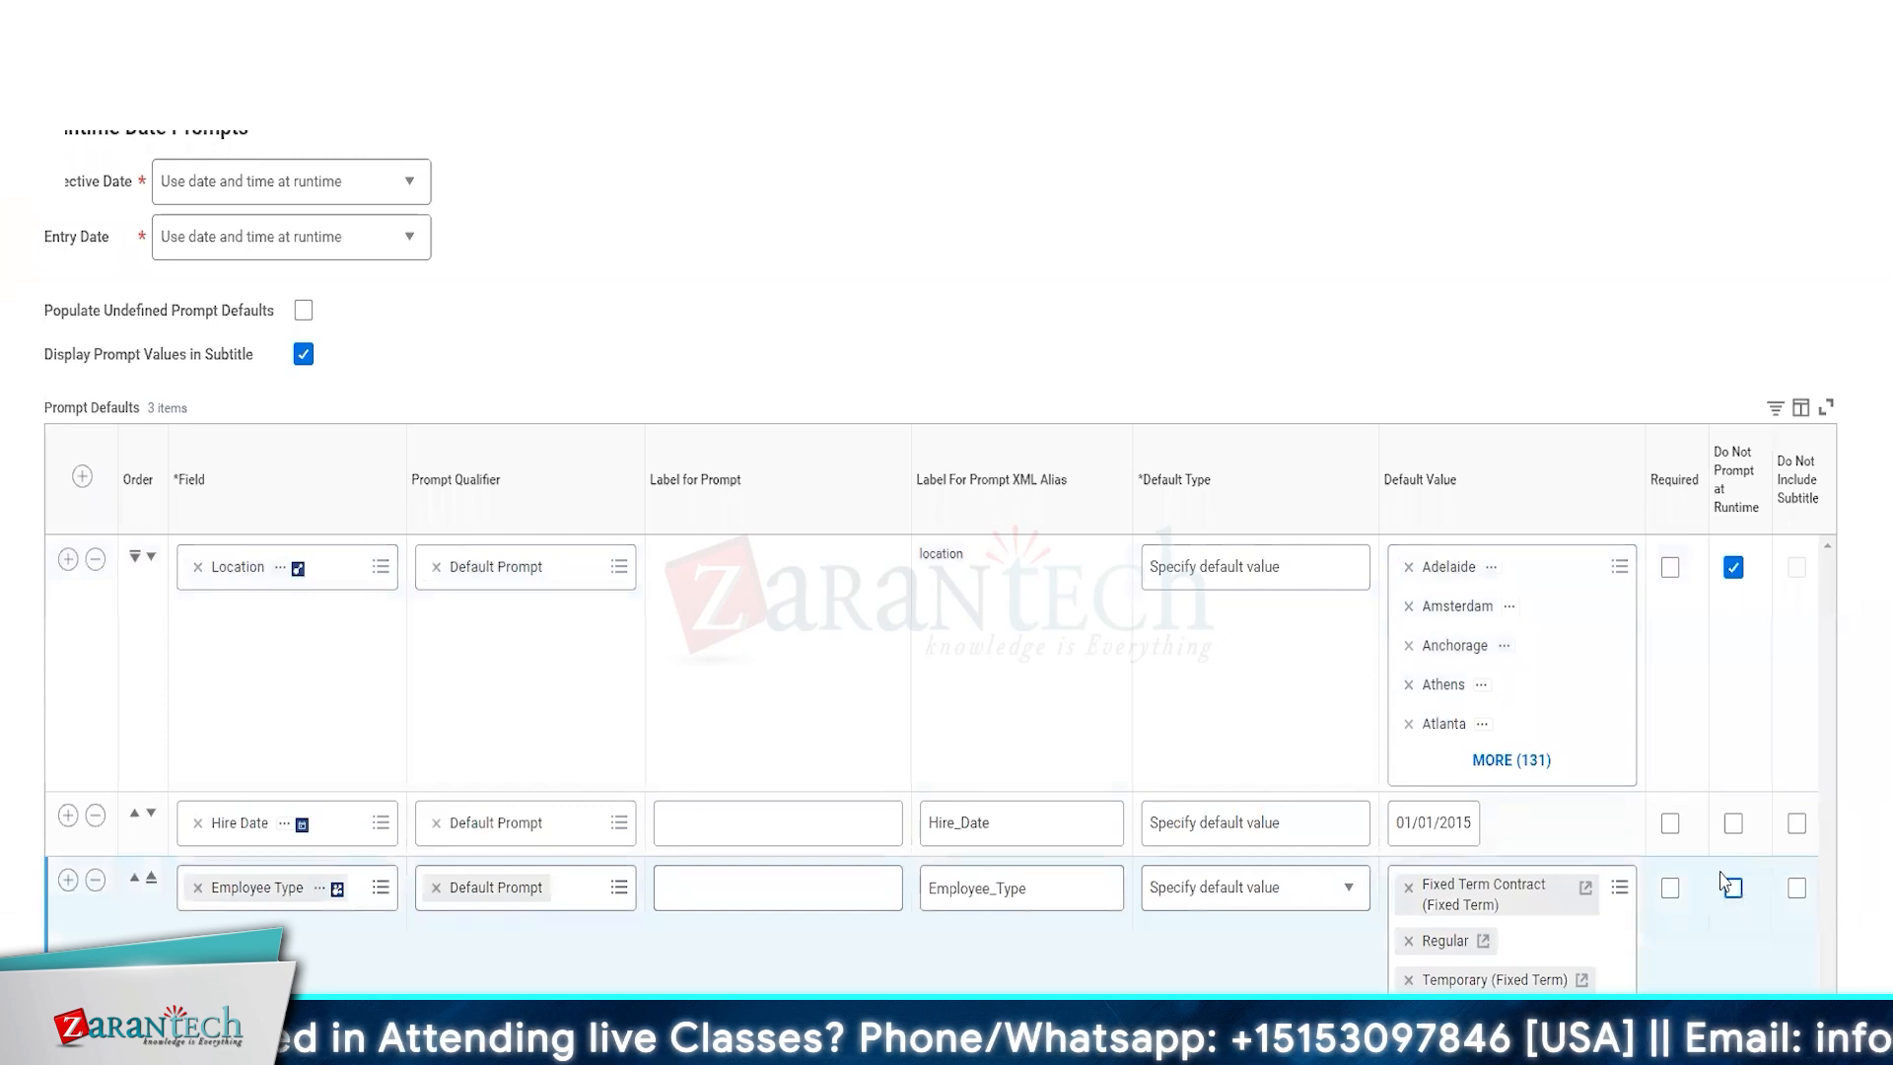
{"action": "left_click", "coordinate": [1469, 828]}
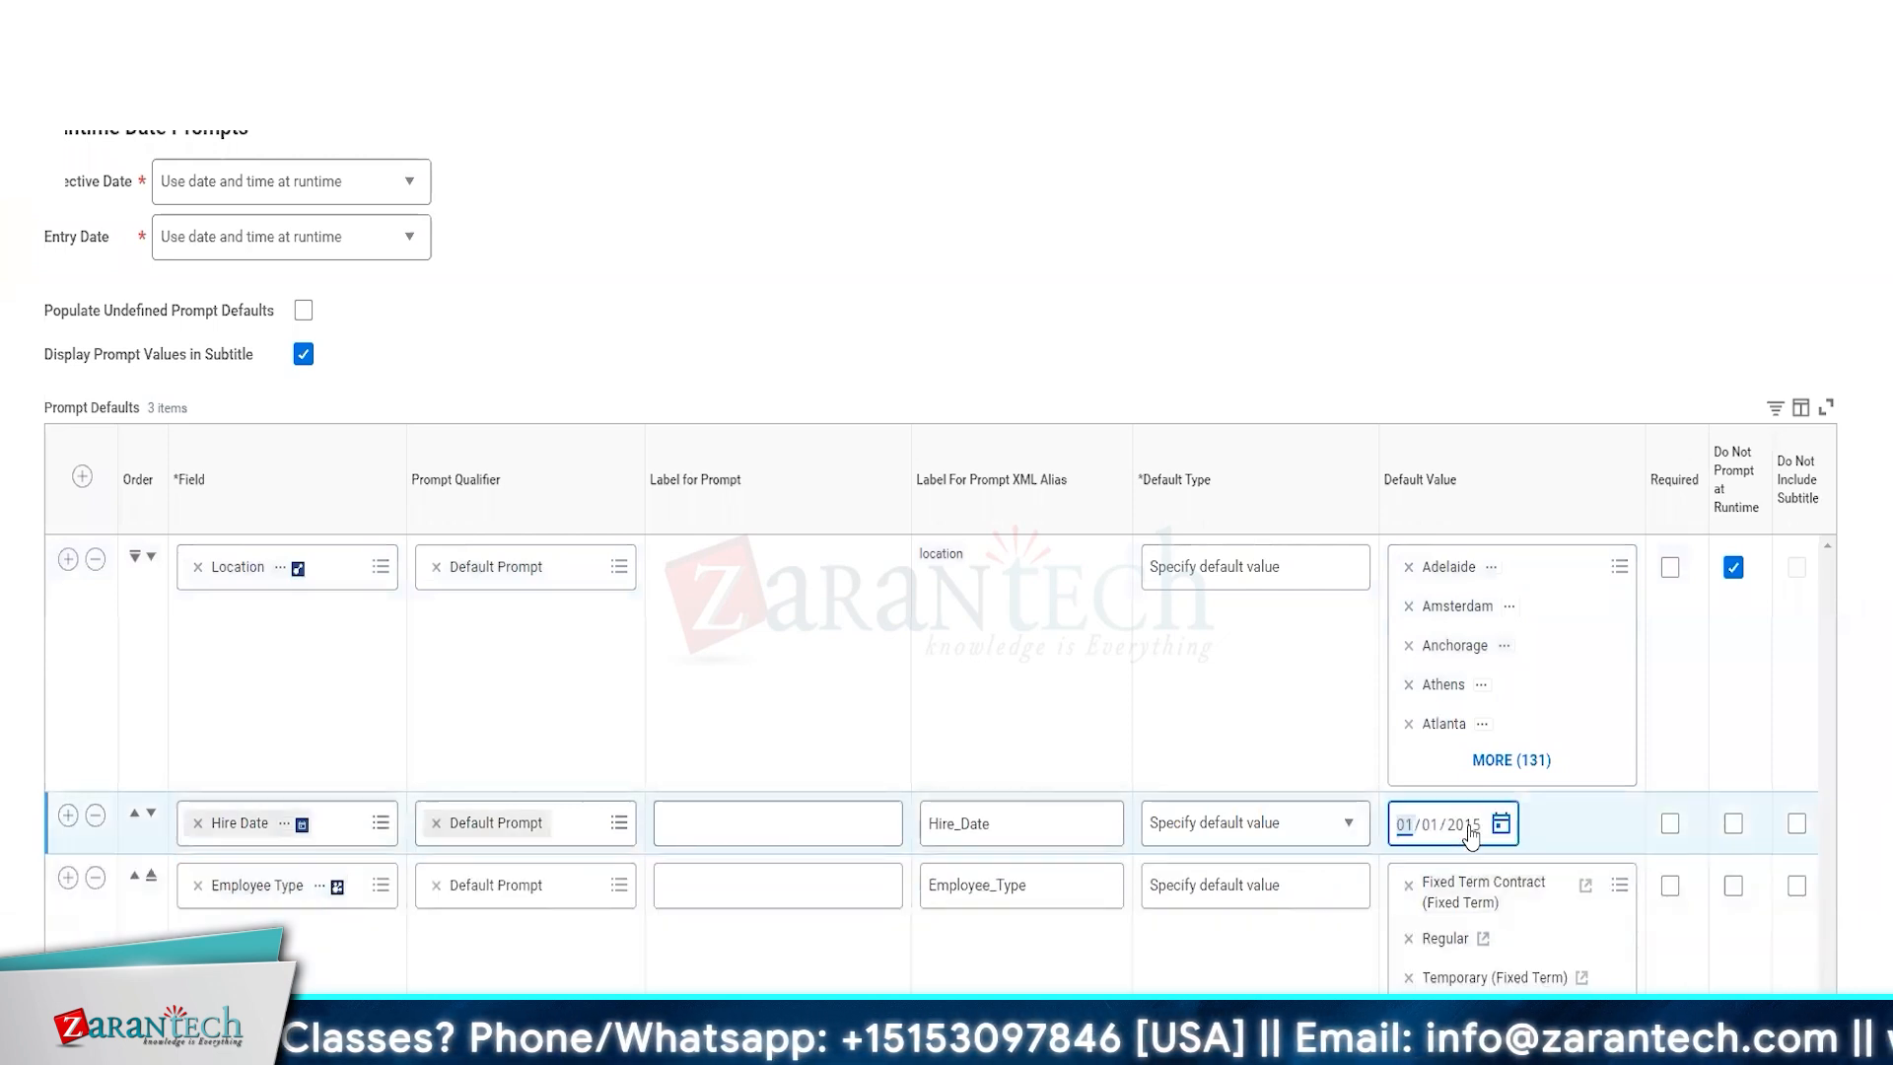
{"action": "left_click", "coordinate": [1470, 828]}
{"action": "type", "text": "2000"}
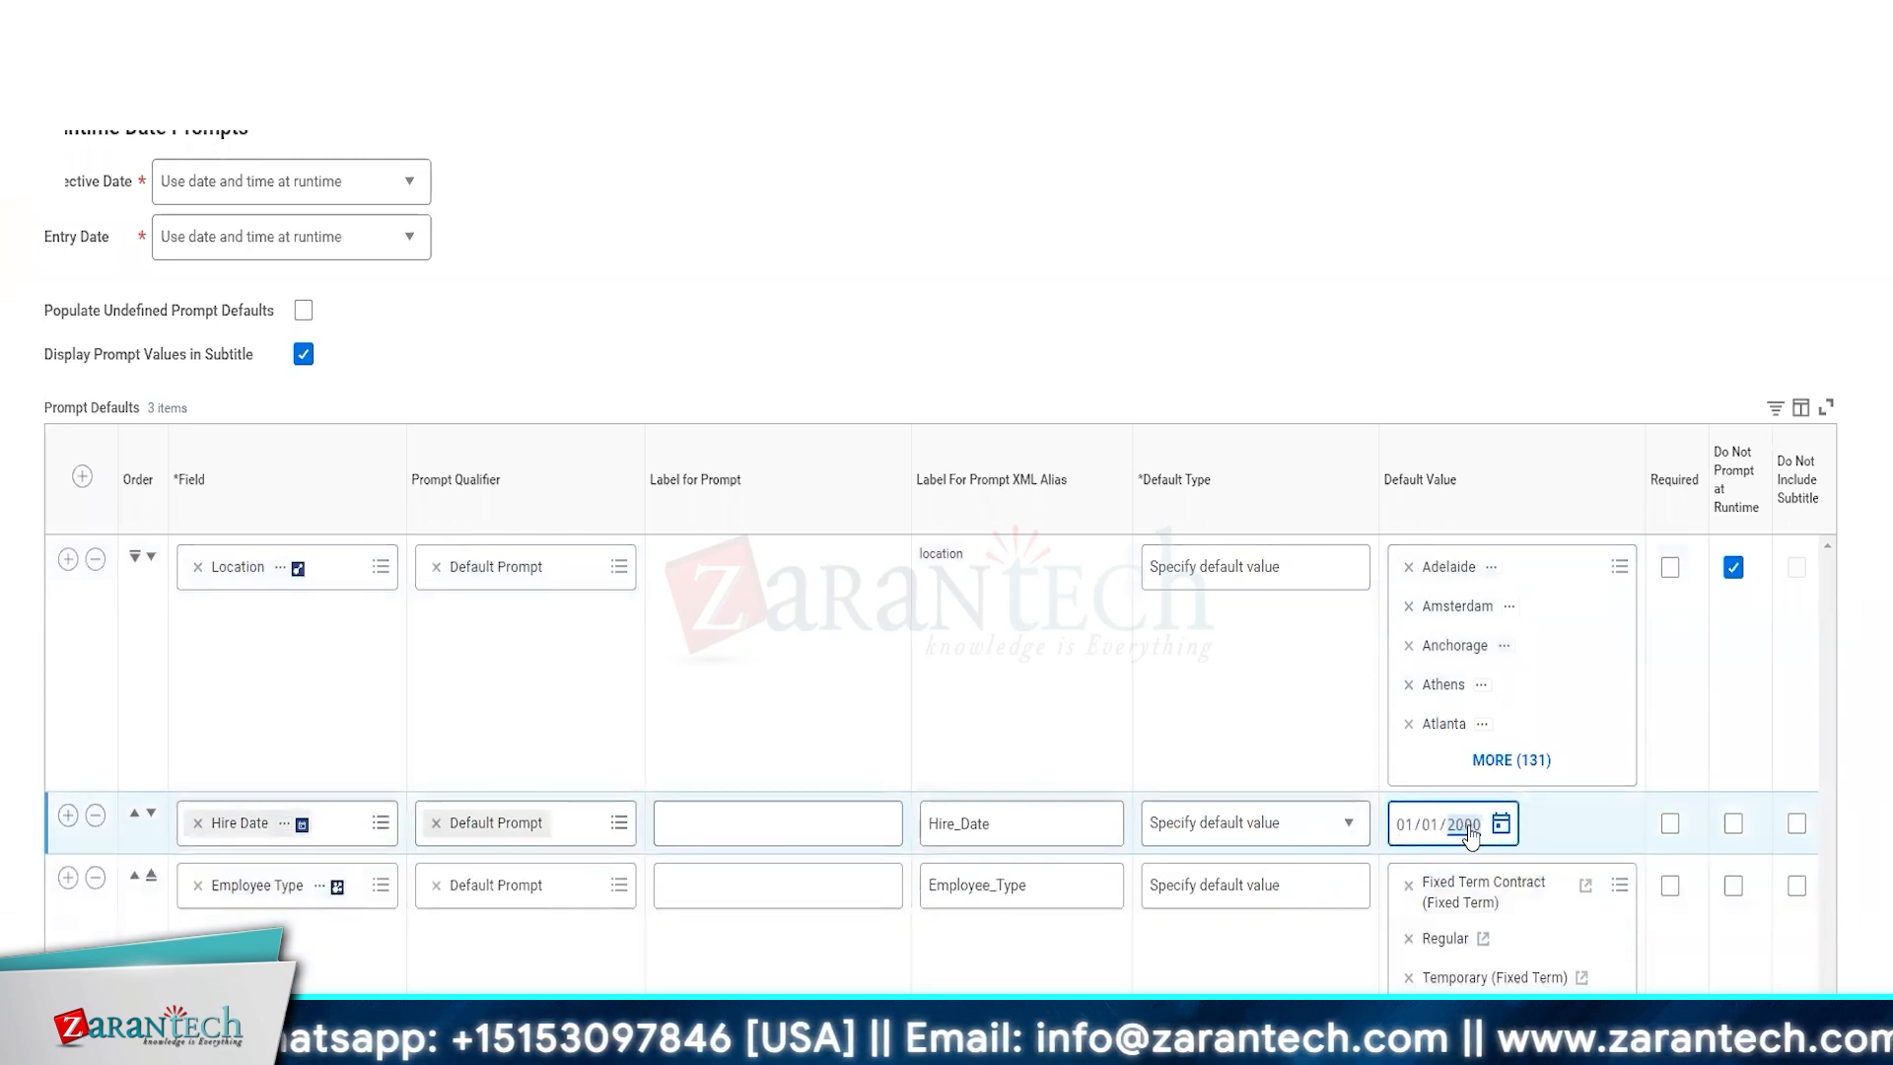
{"action": "left_click", "coordinate": [522, 380]}
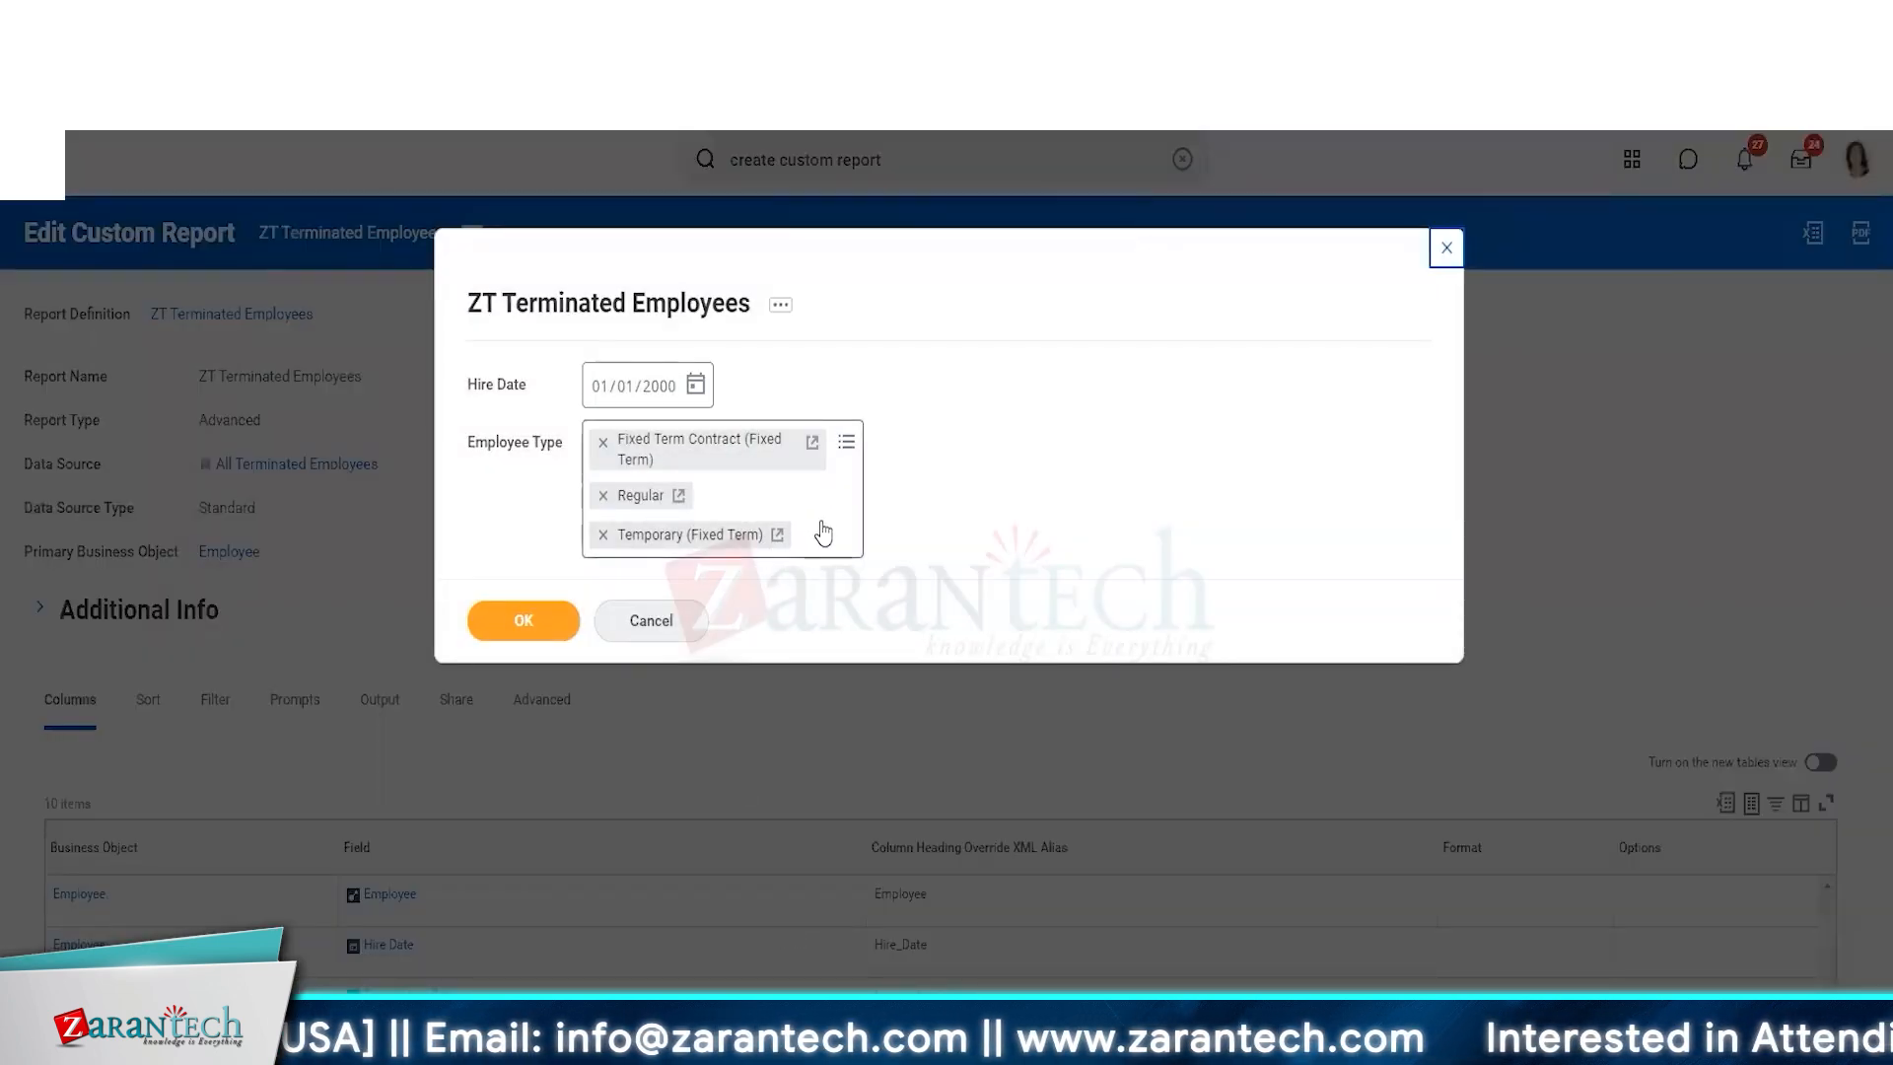
- Remove Temporary from the Employee Type prompt, leaving Fixed Term Contract and Regular selected for the report run
{"action": "left_click", "coordinate": [823, 533]}
{"action": "left_click", "coordinate": [667, 659]}
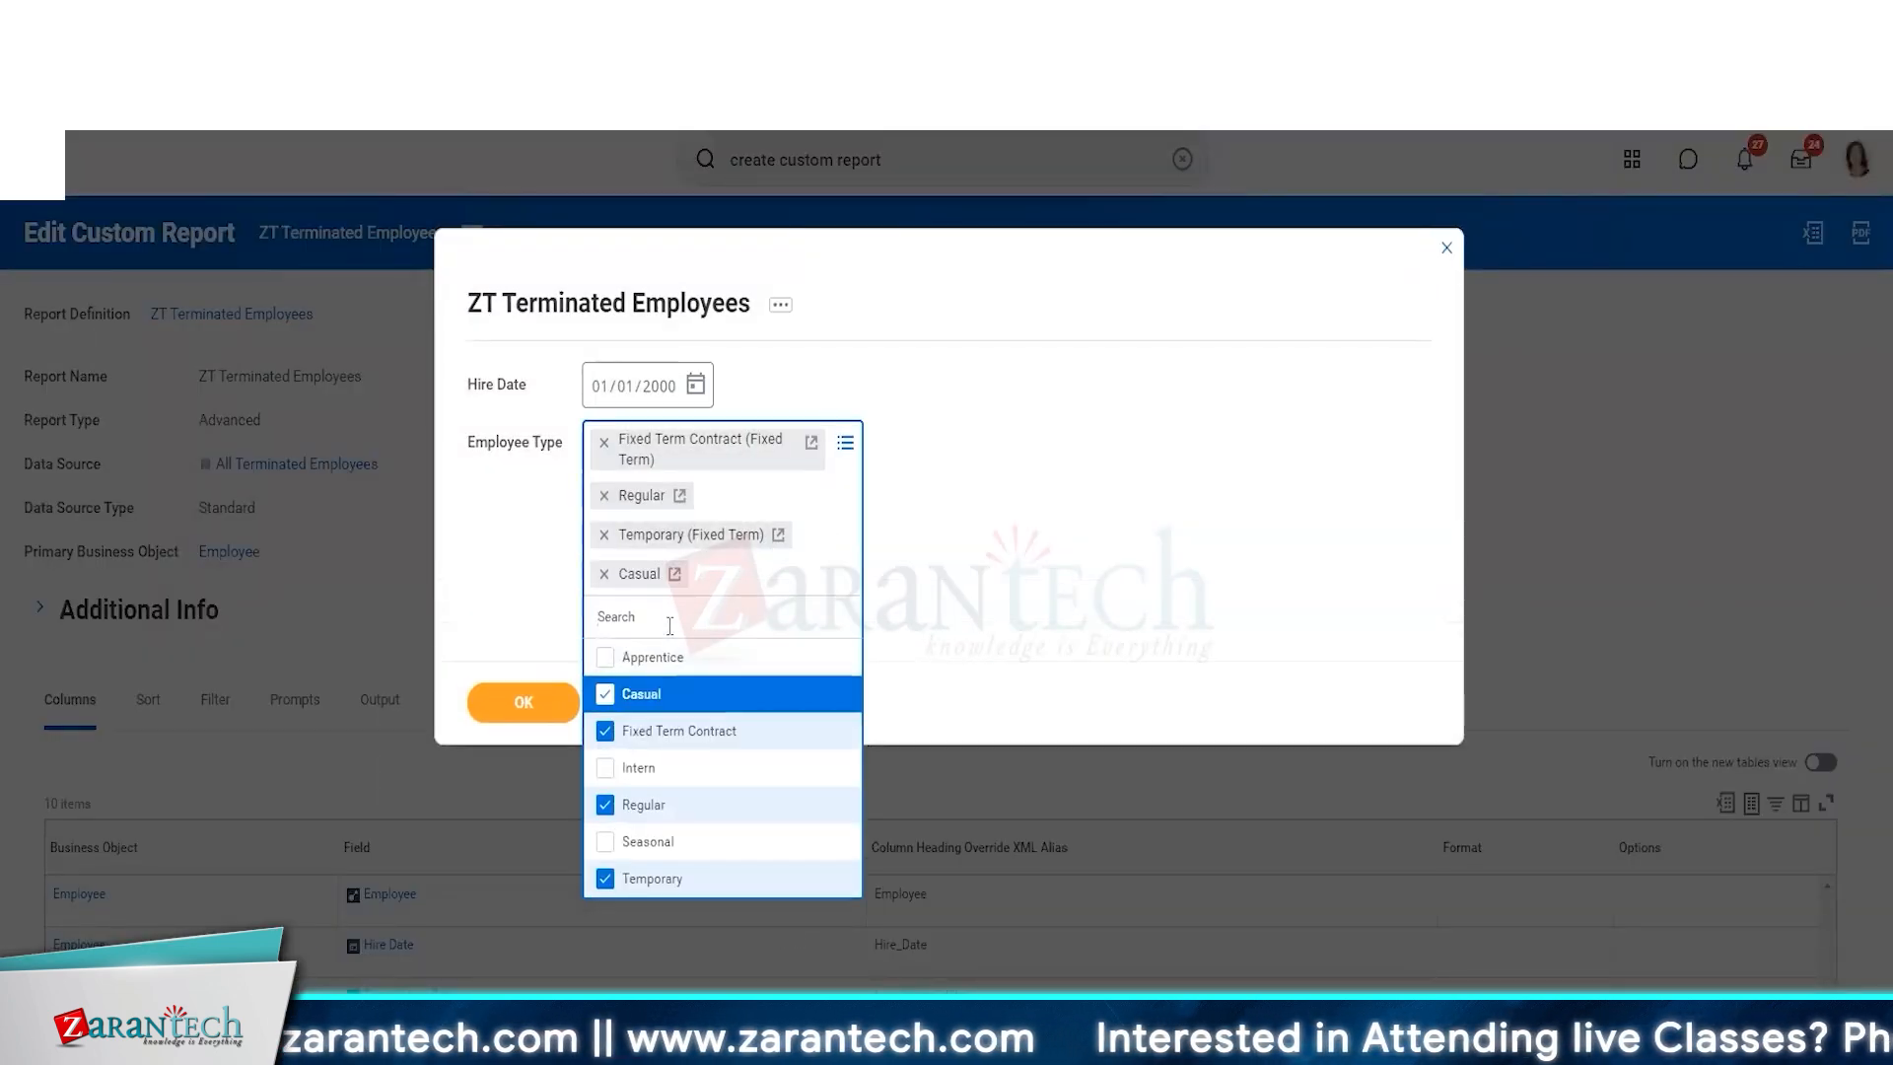
{"action": "left_click", "coordinate": [646, 702]}
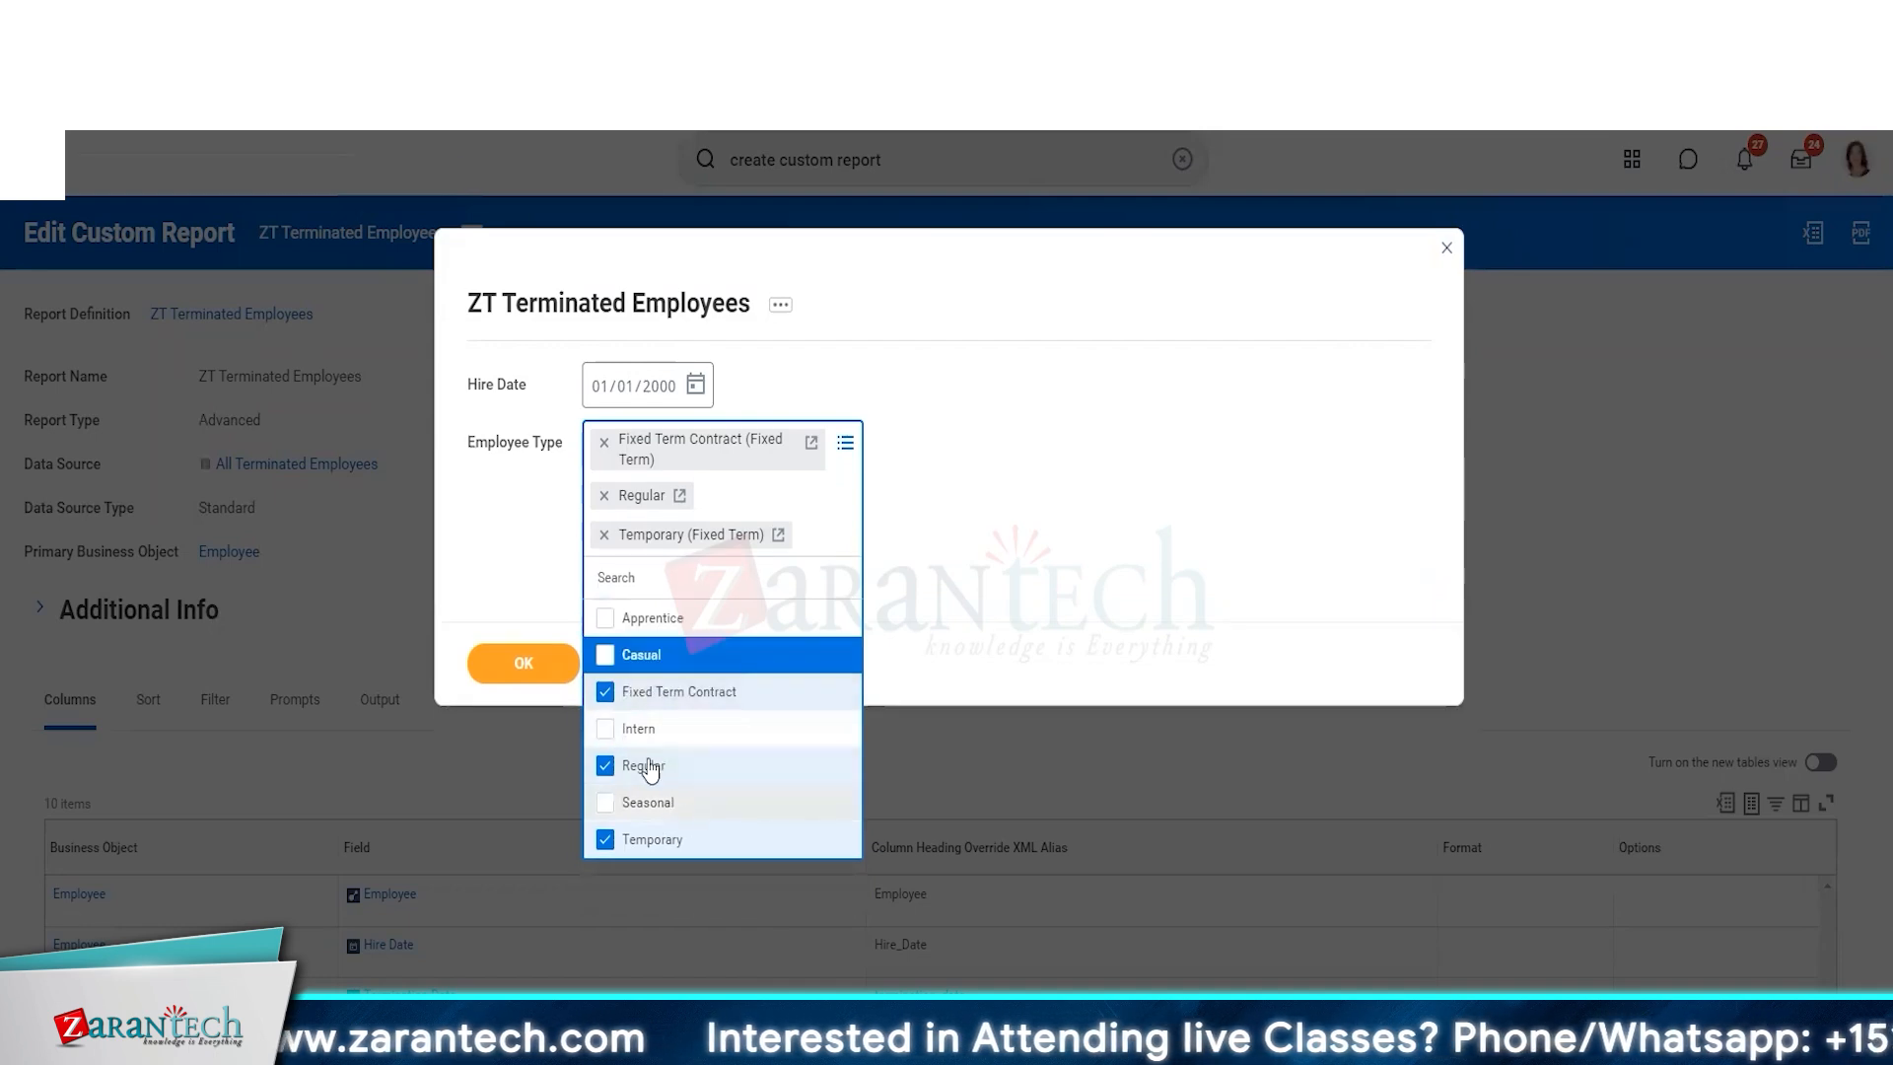
{"action": "left_click", "coordinate": [653, 840]}
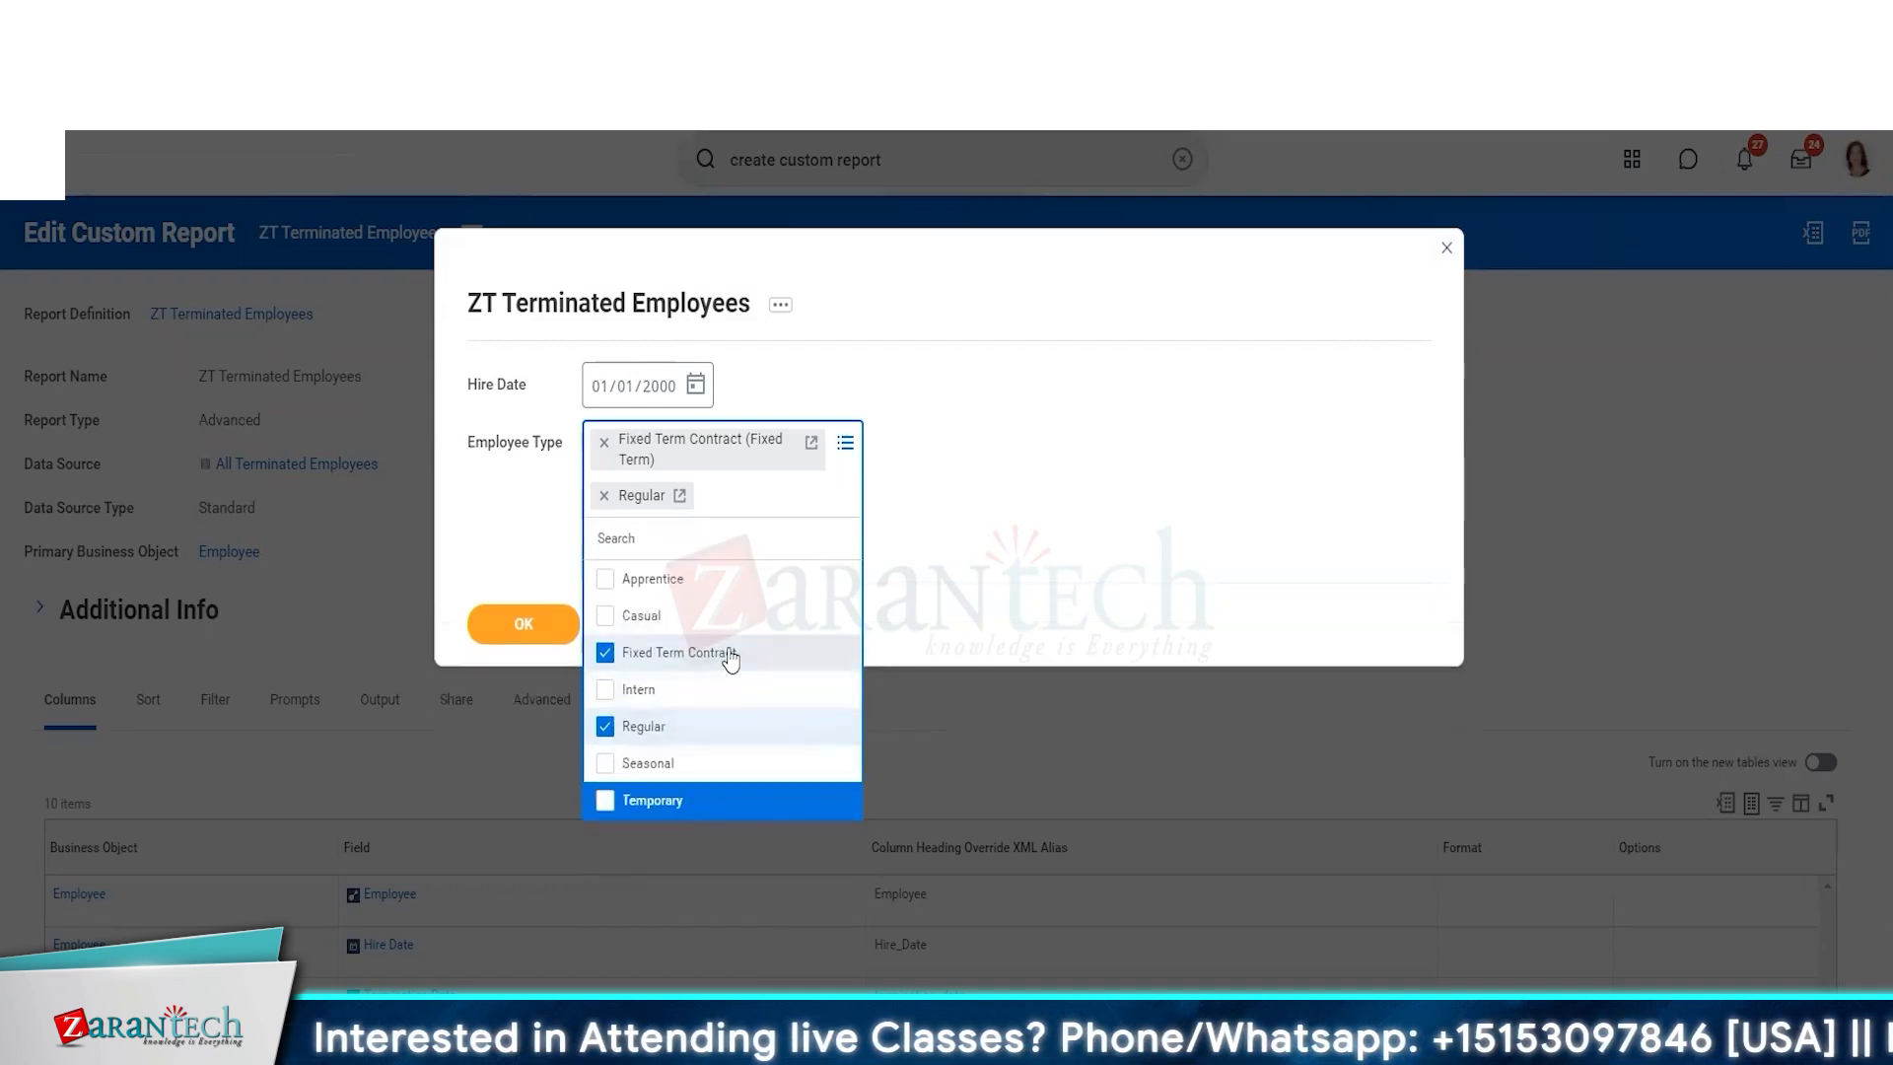
{"action": "left_click", "coordinate": [1035, 516]}
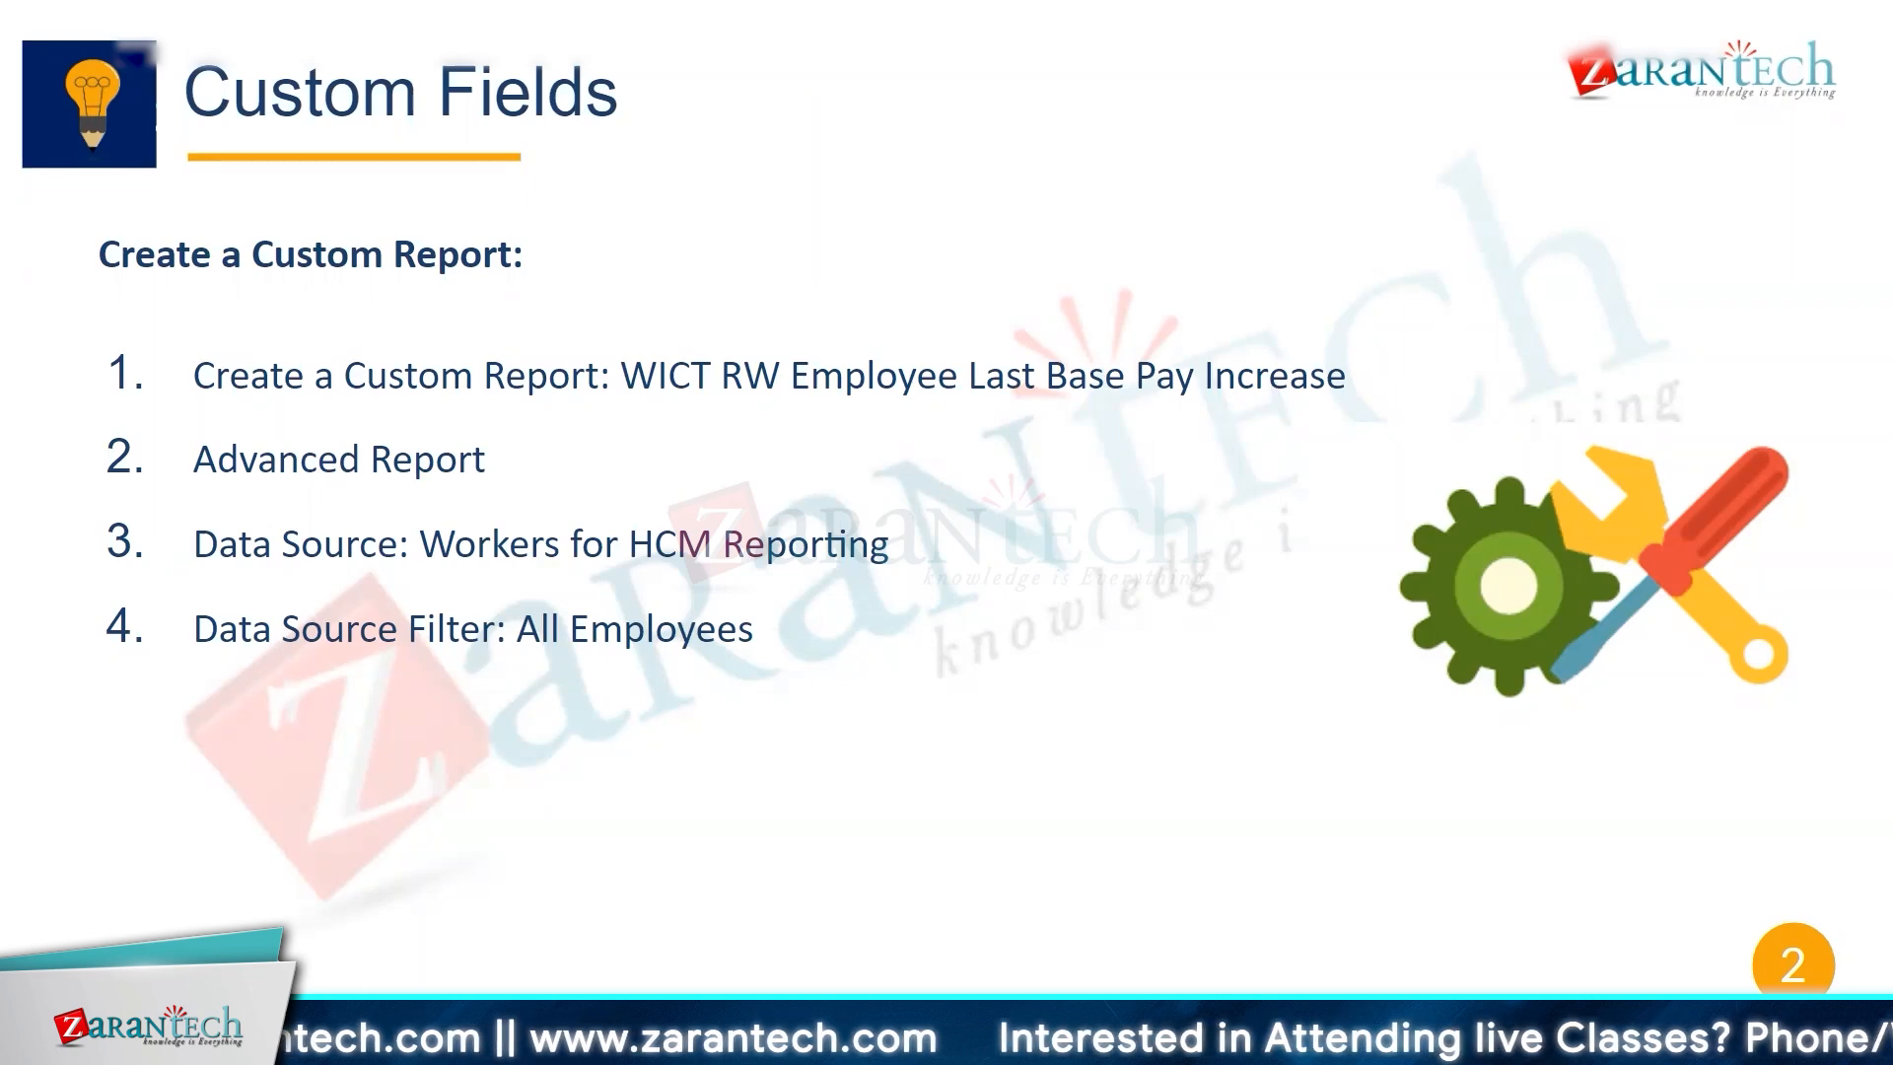
{"action": "key", "text": "Right"}
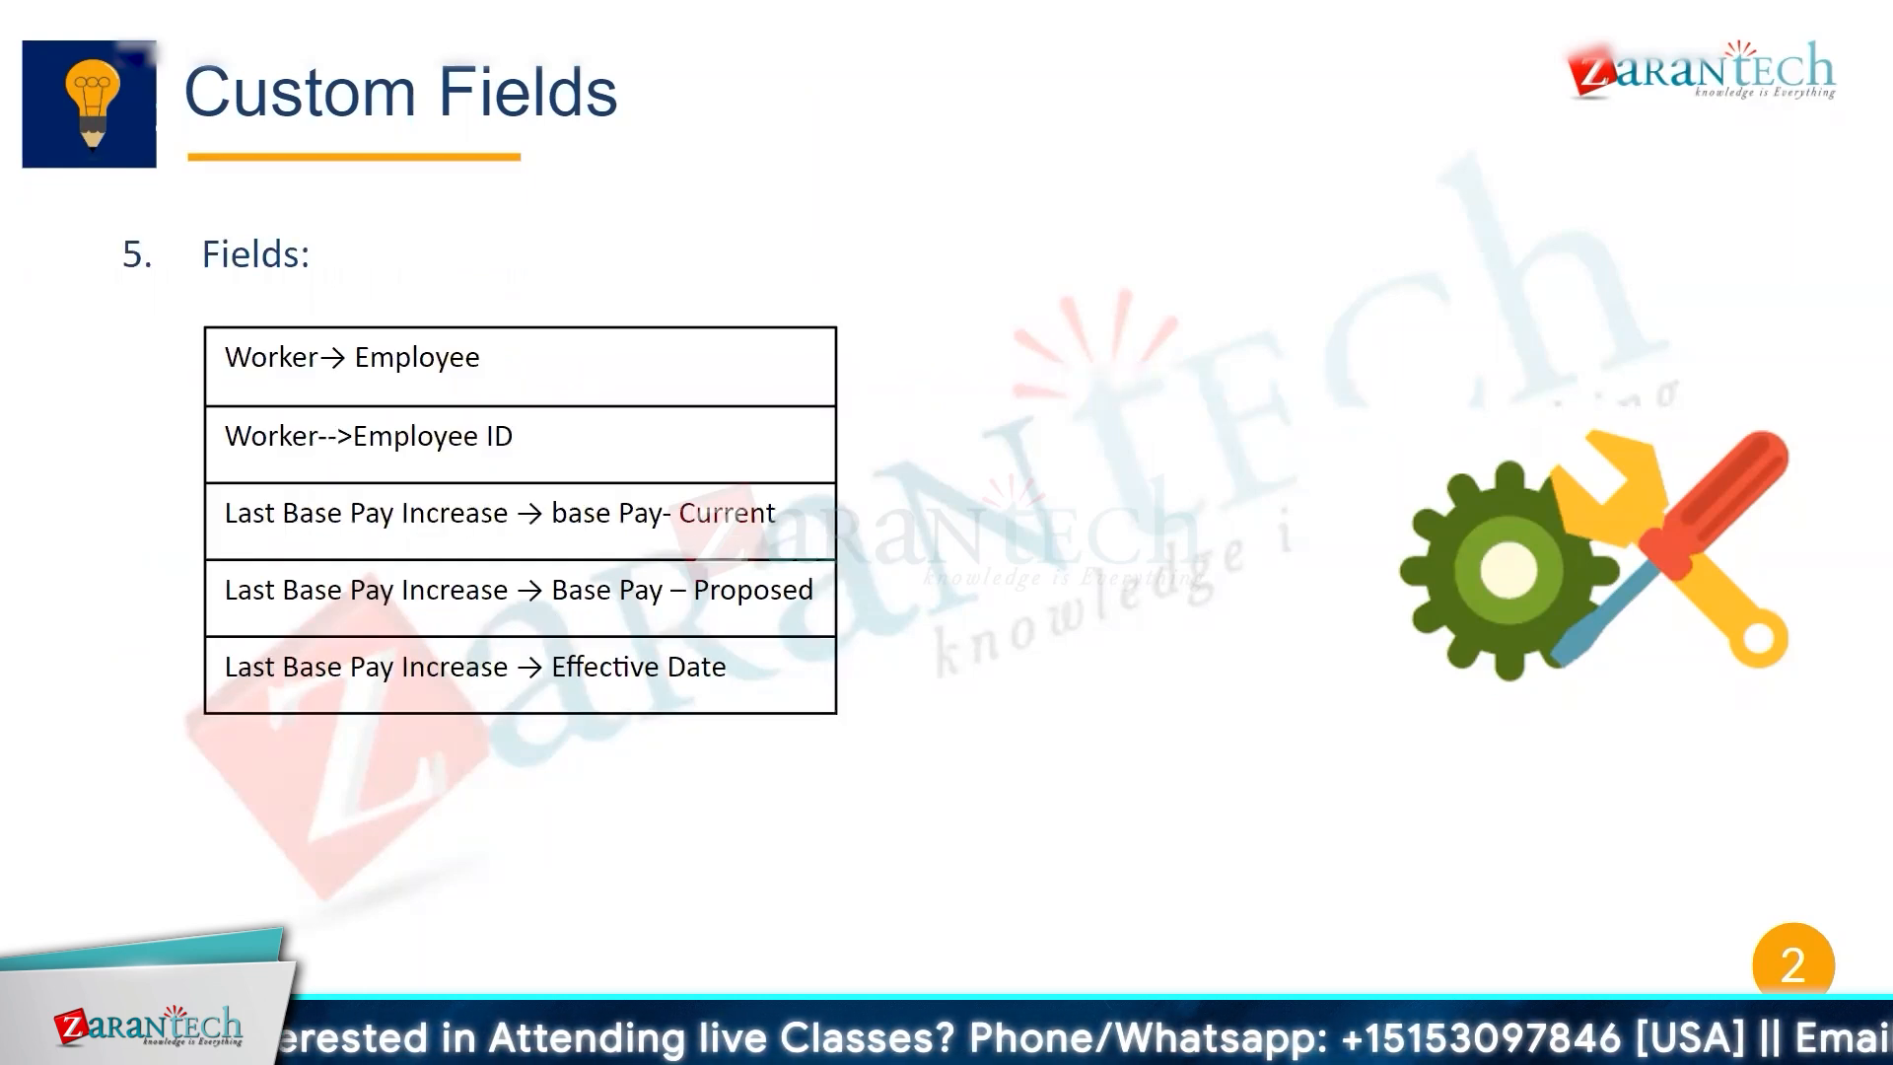
{"action": "key", "text": "alt+Tab"}
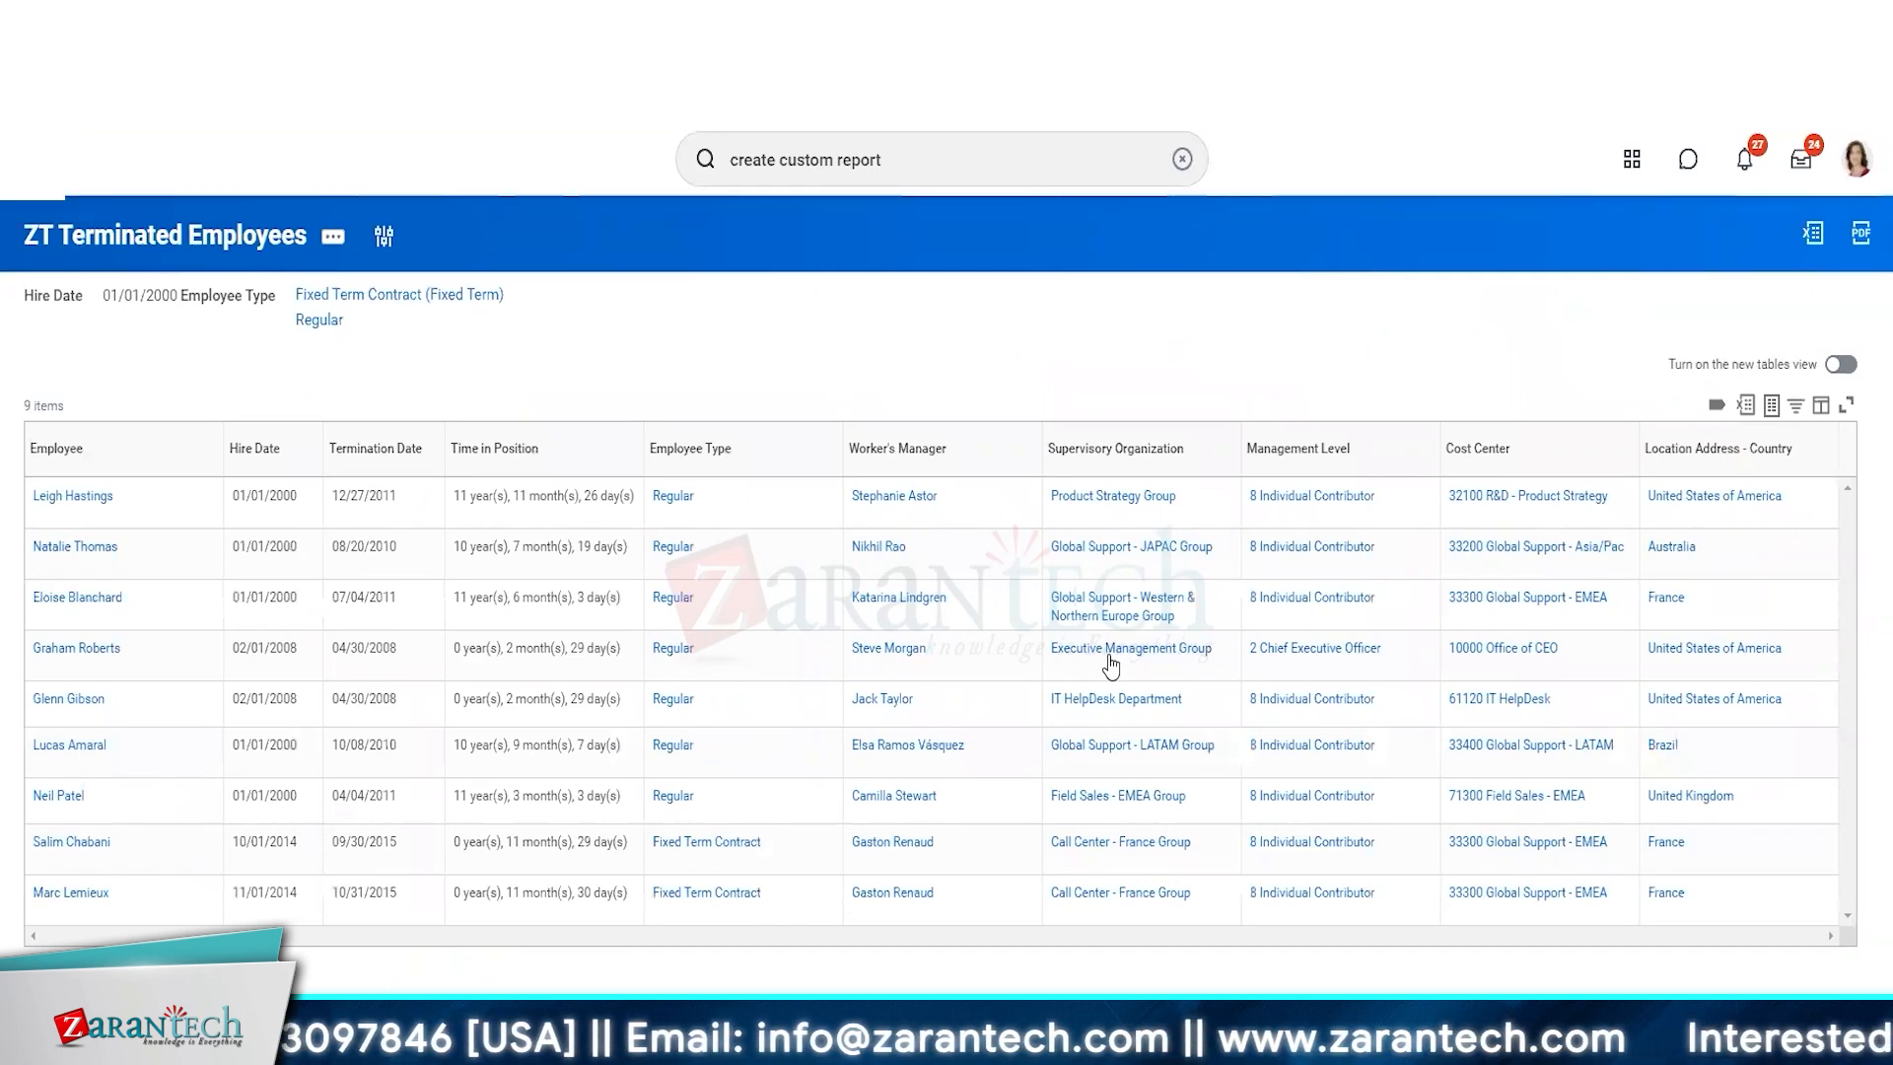
{"action": "key", "text": "alt+Tab"}
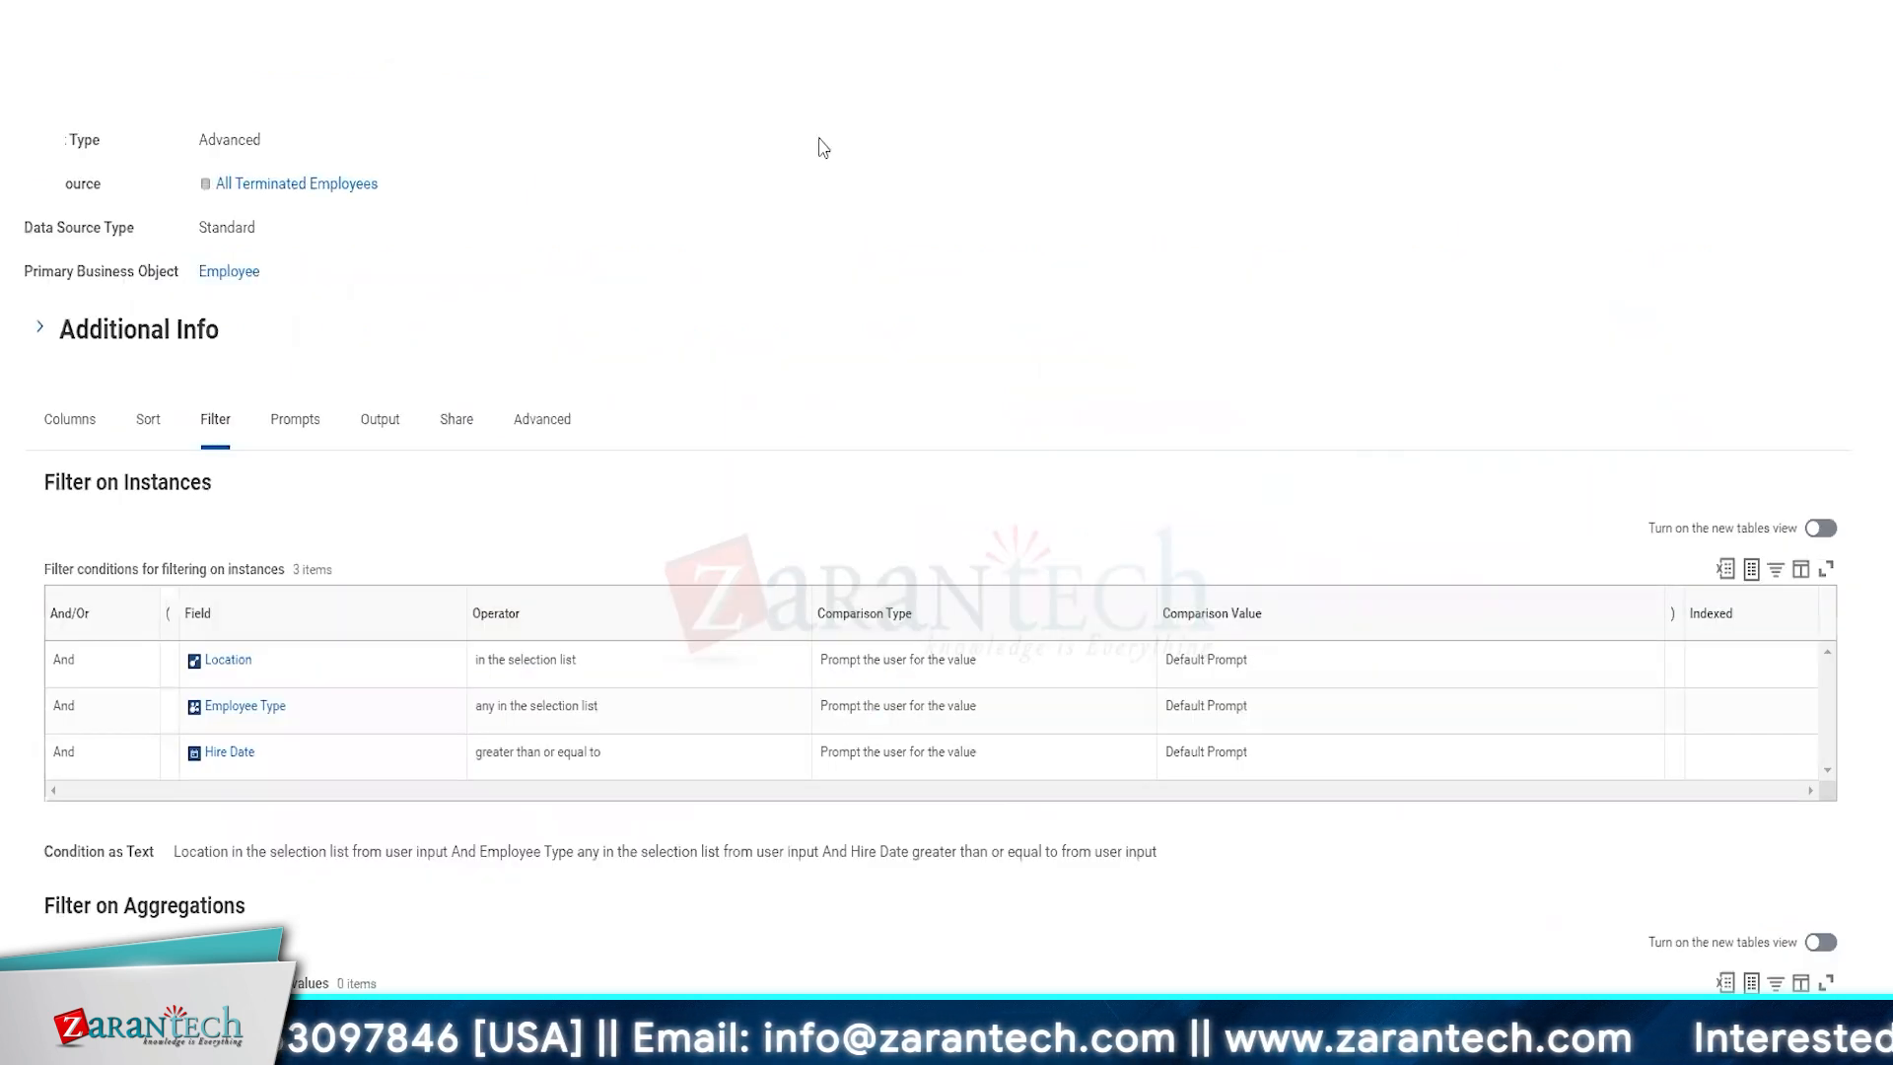
- Open the ZT Terminated Employees report definition for editing and go to its column list
{"action": "scroll", "coordinate": [336, 286], "scroll_direction": "up", "scroll_amount": 3}
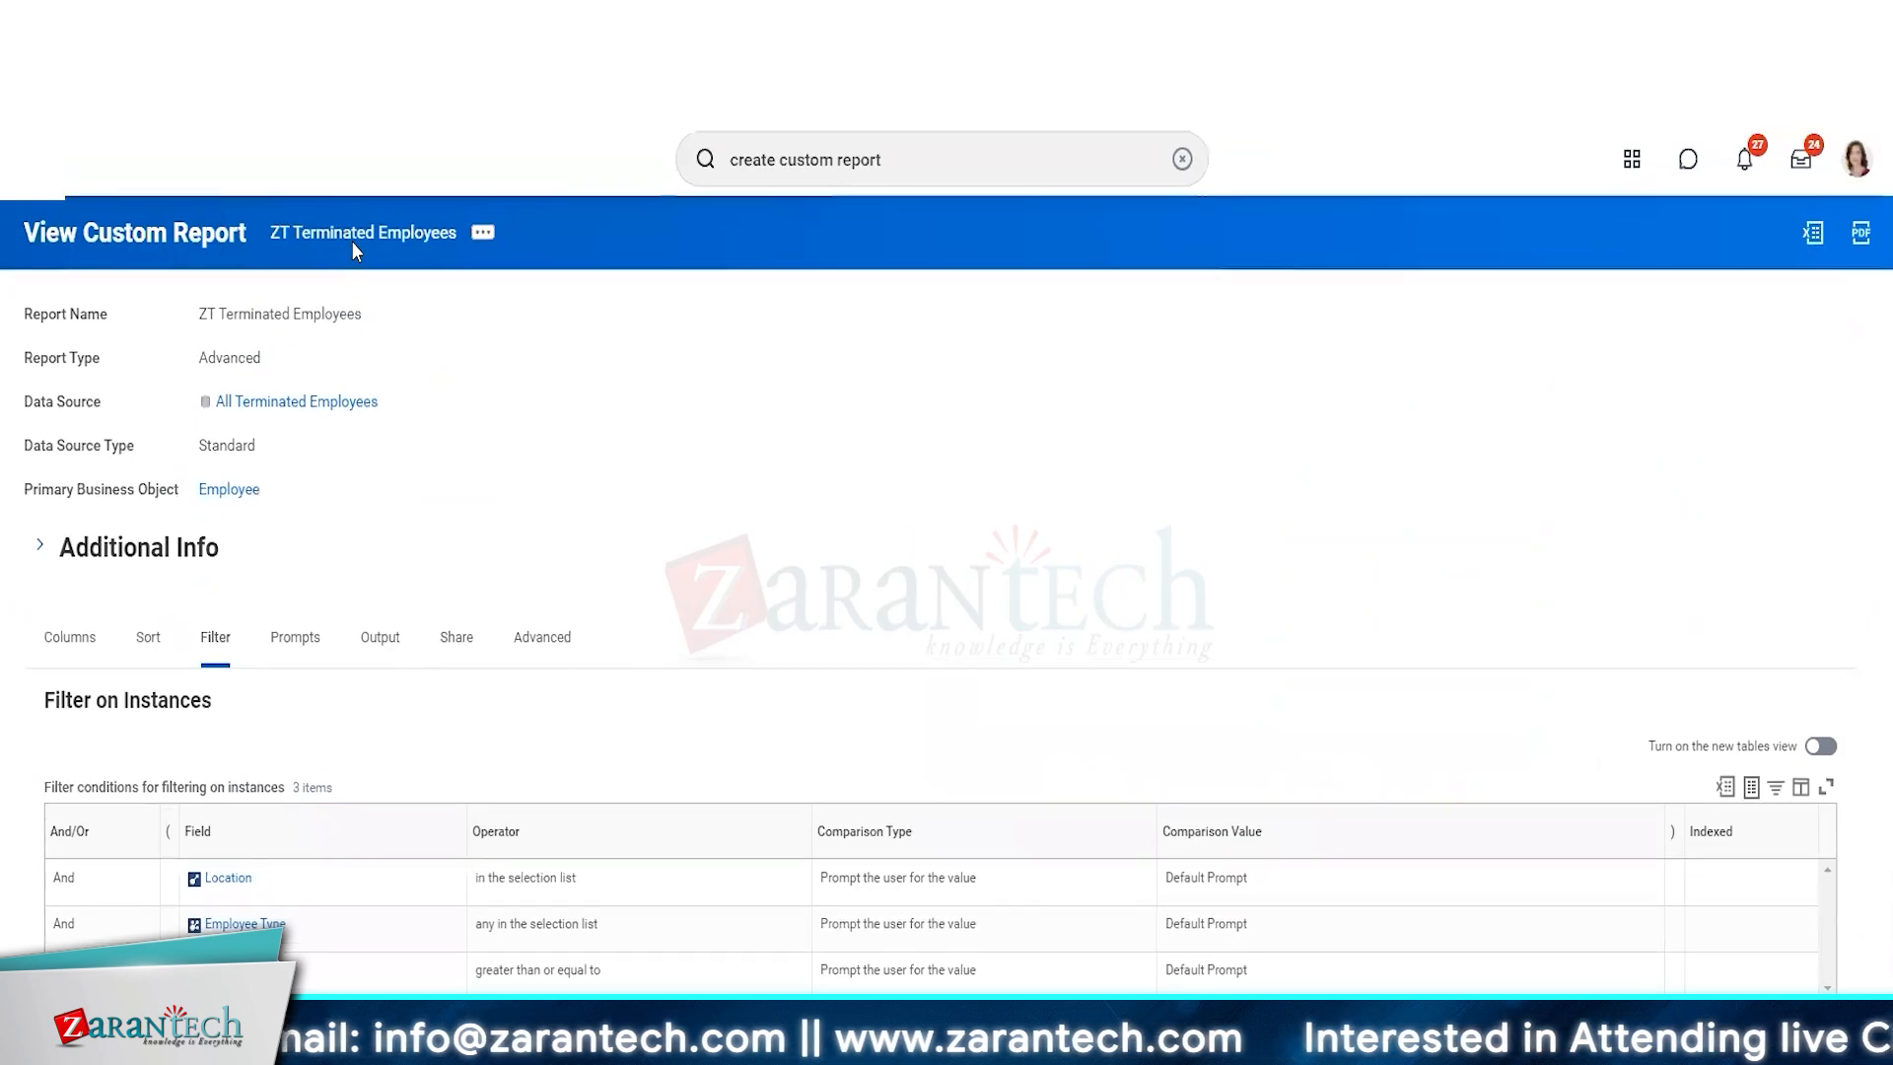
{"action": "left_click", "coordinate": [352, 240]}
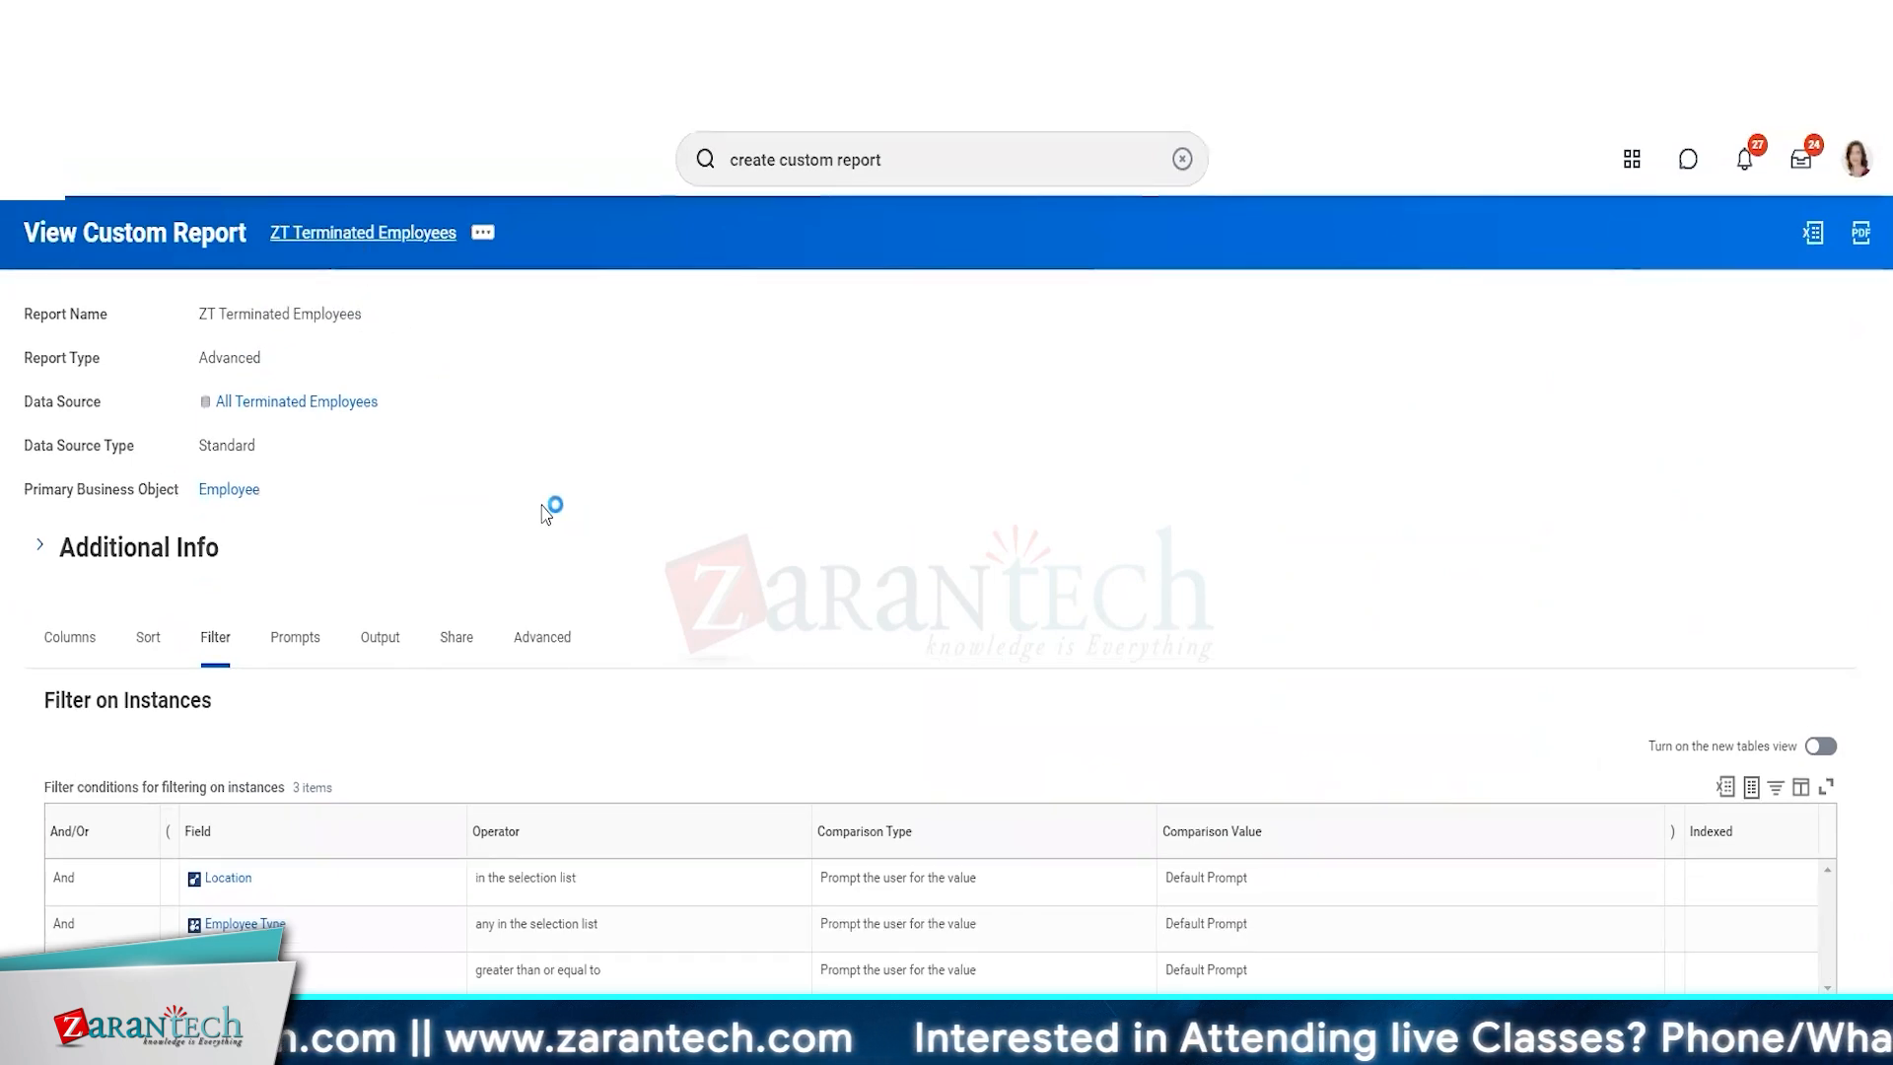
{"action": "scroll", "coordinate": [702, 959], "scroll_direction": "down", "scroll_amount": 1}
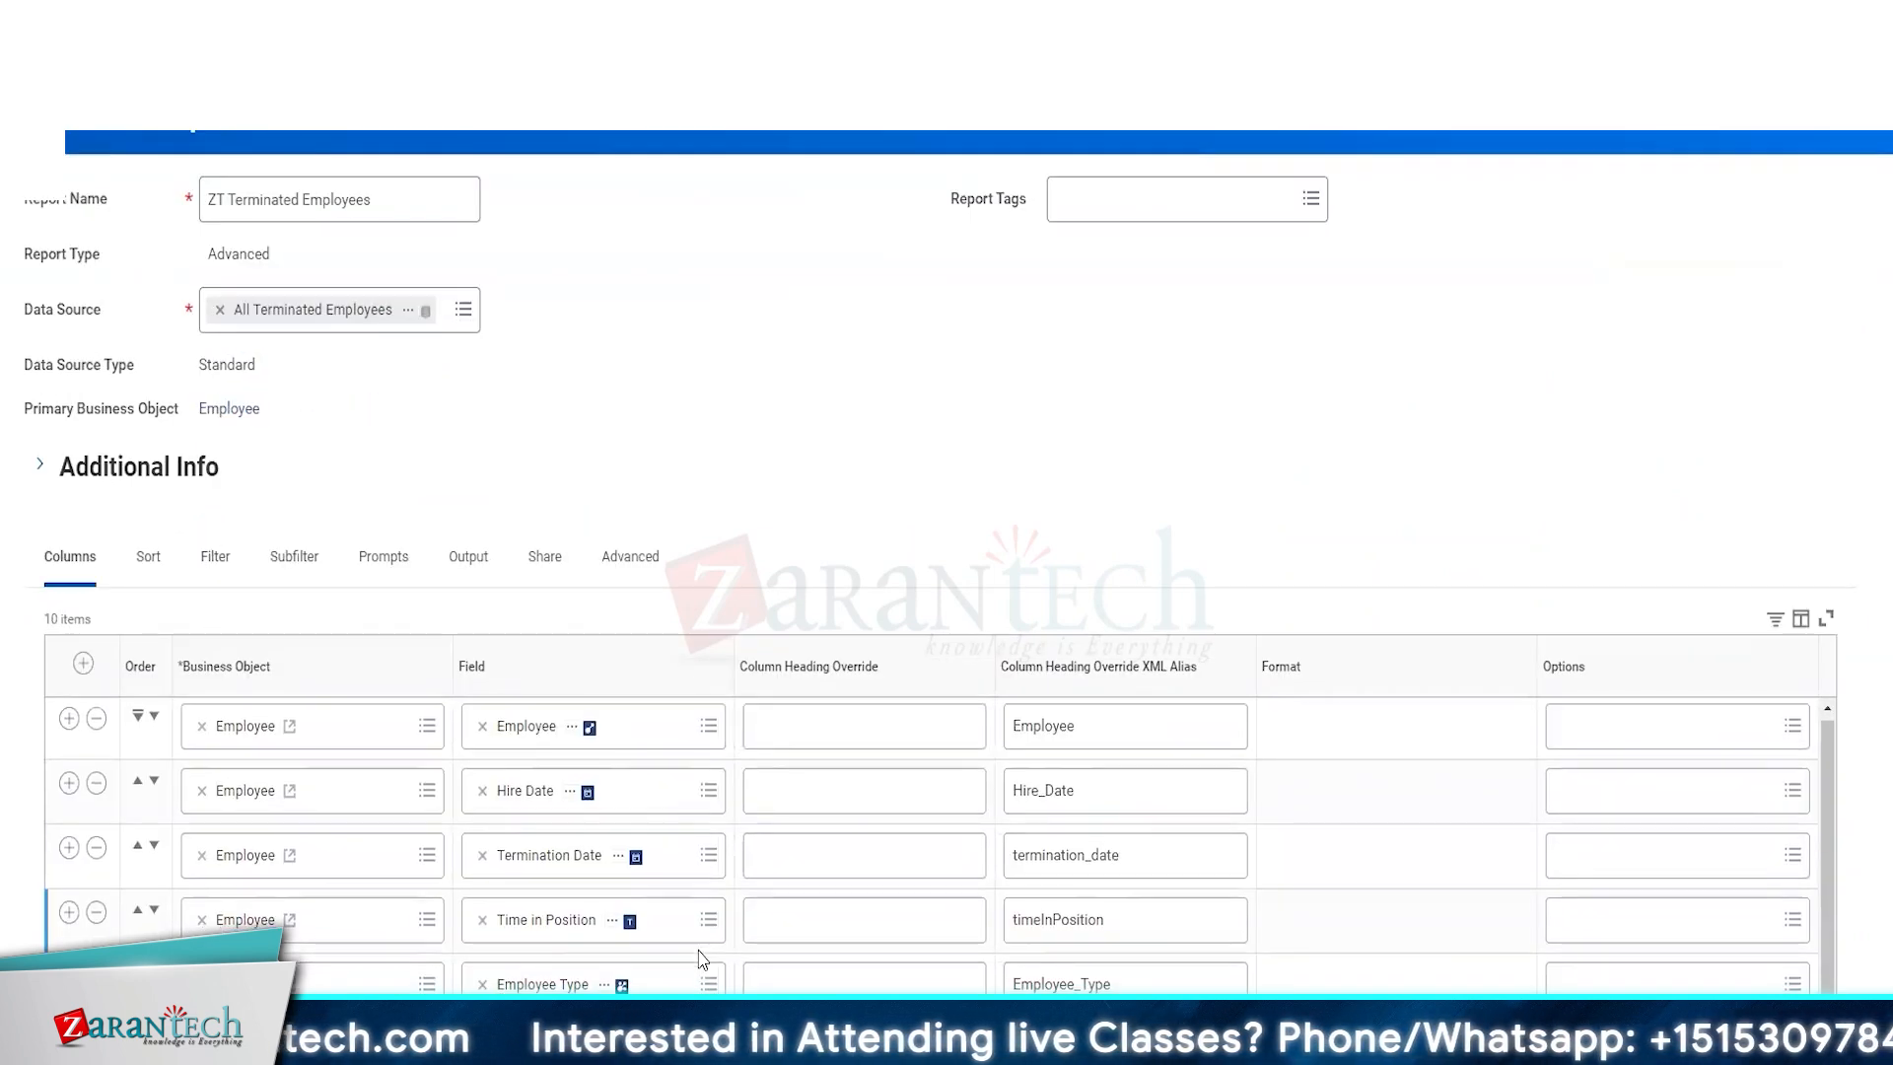
{"action": "scroll", "coordinate": [781, 861], "scroll_direction": "down", "scroll_amount": 5}
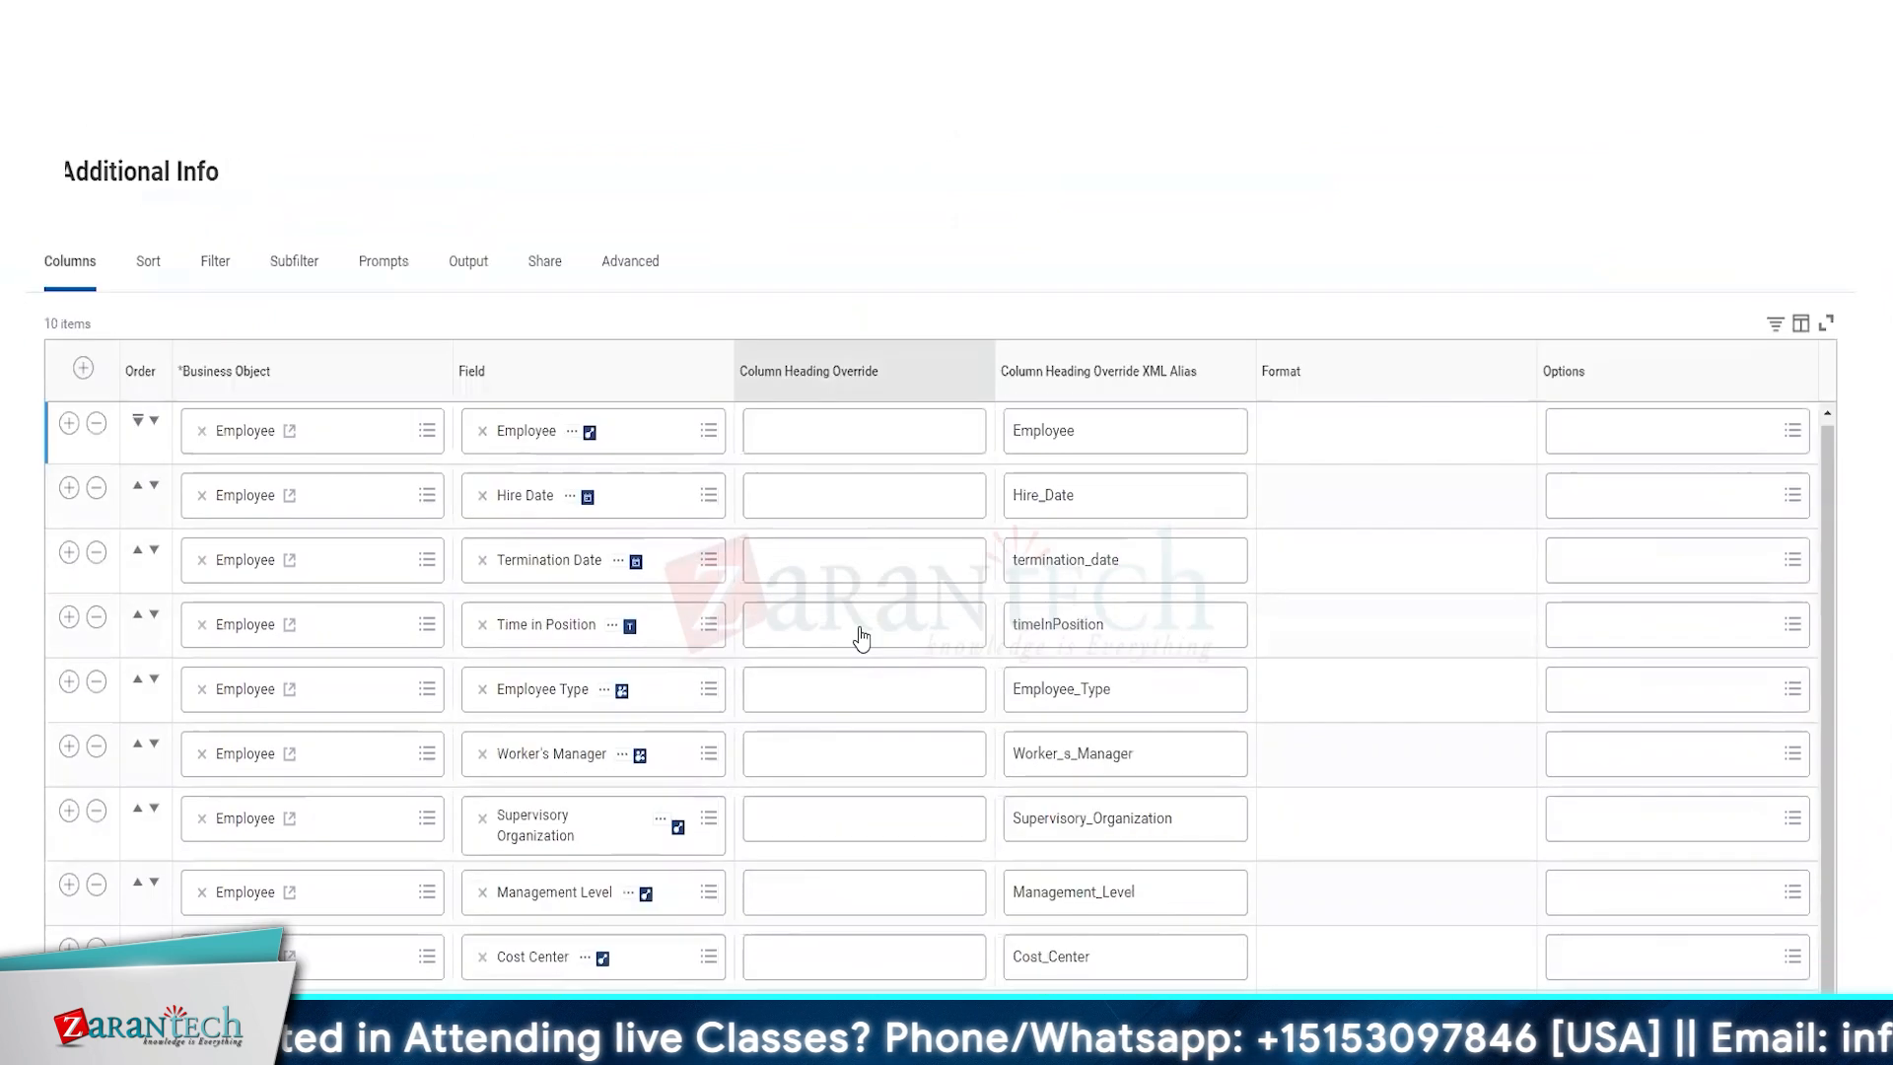
- Clear the field in the Supervisory Organization row and look through the fields matching "sup organiza"
{"action": "left_click", "coordinate": [482, 653]}
{"action": "left_click", "coordinate": [516, 656]}
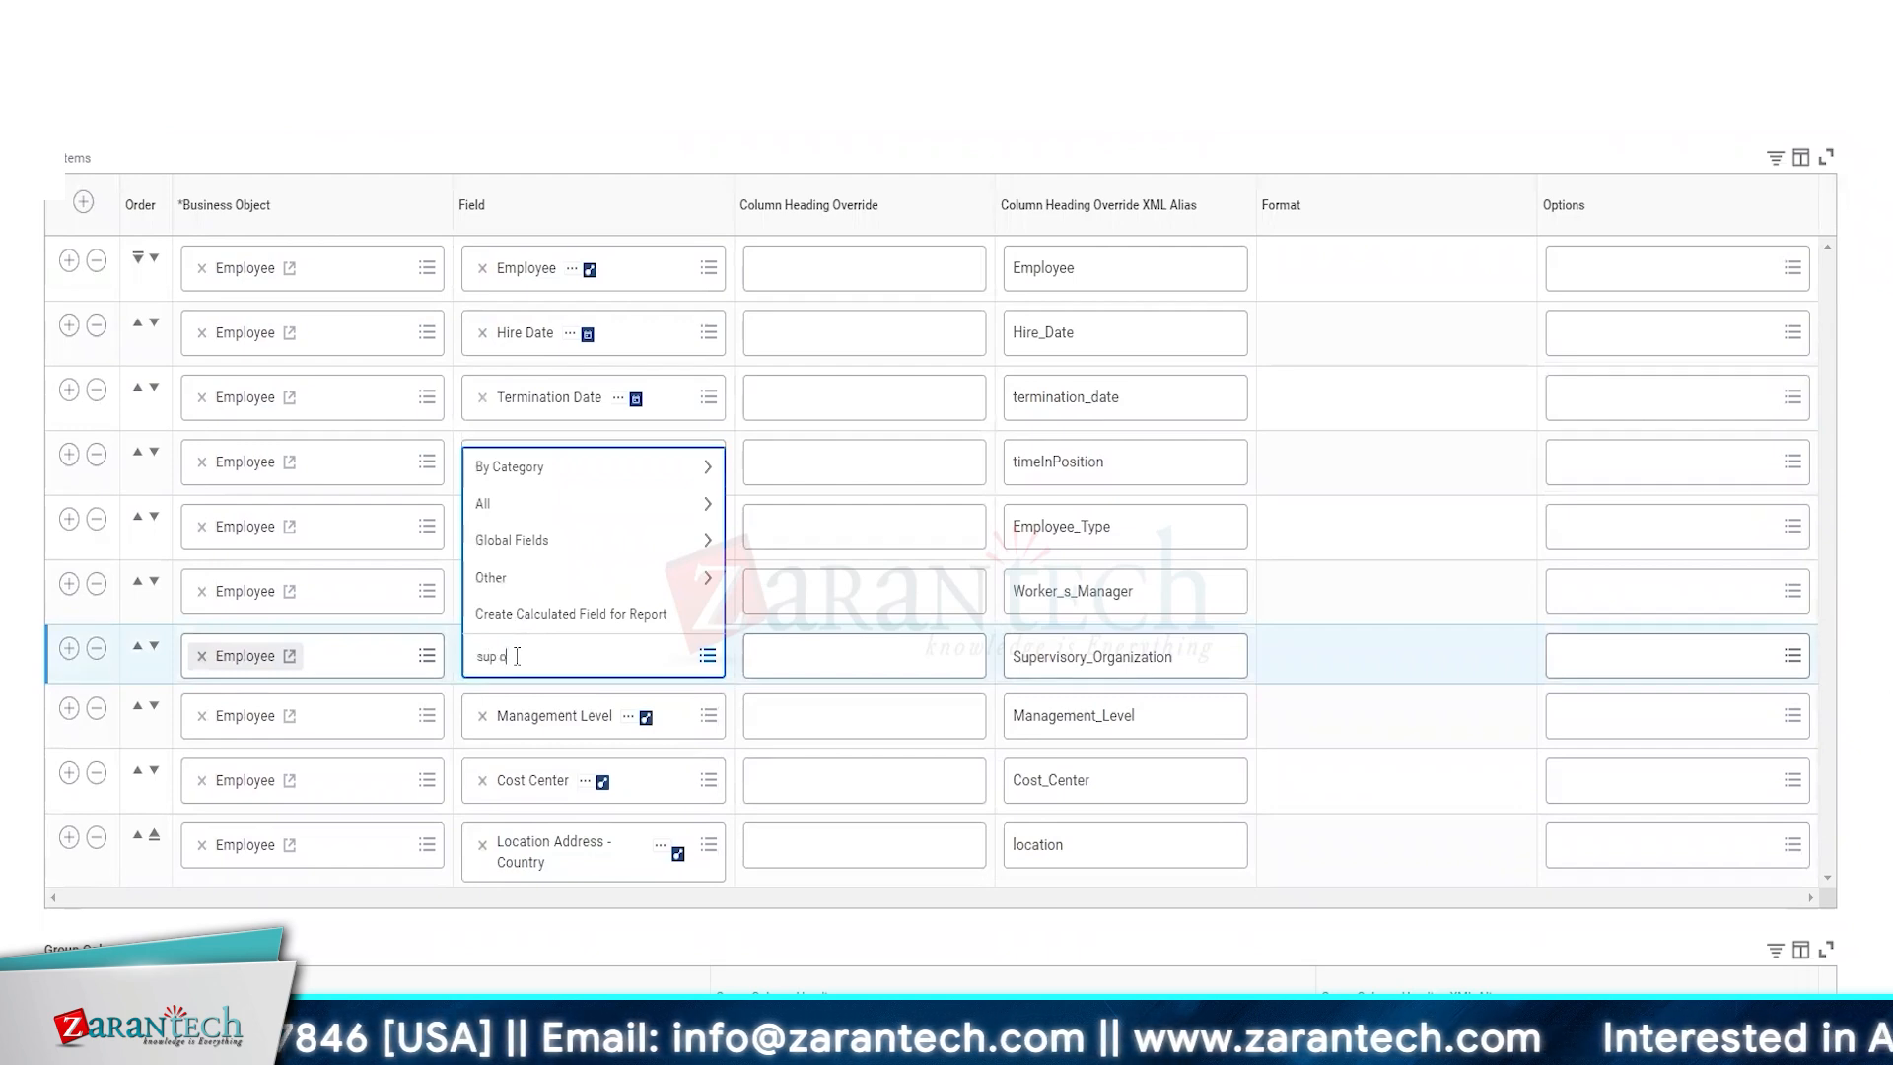
{"action": "type", "text": "sup organiza"}
{"action": "key", "text": "Return"}
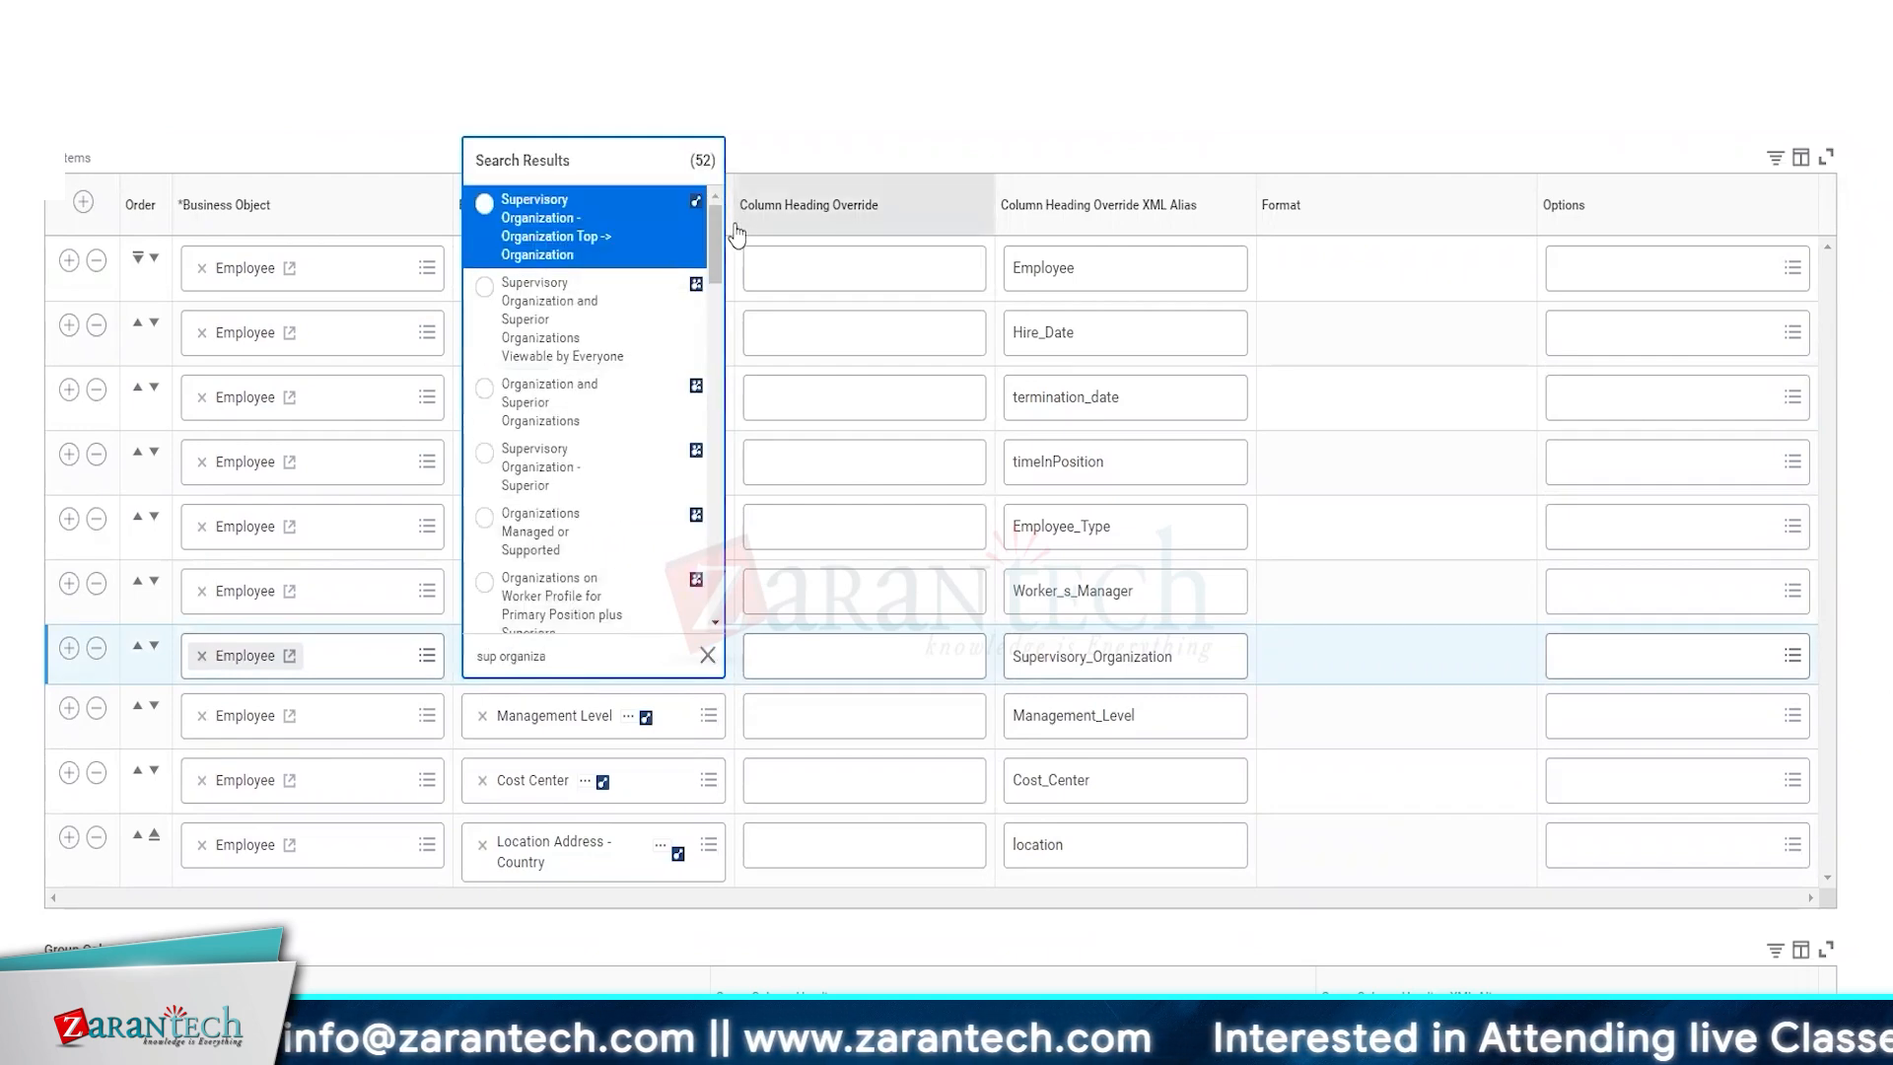
{"action": "scroll", "coordinate": [723, 247], "scroll_direction": "down", "scroll_amount": 2}
{"action": "scroll", "coordinate": [723, 247], "scroll_direction": "down", "scroll_amount": 8}
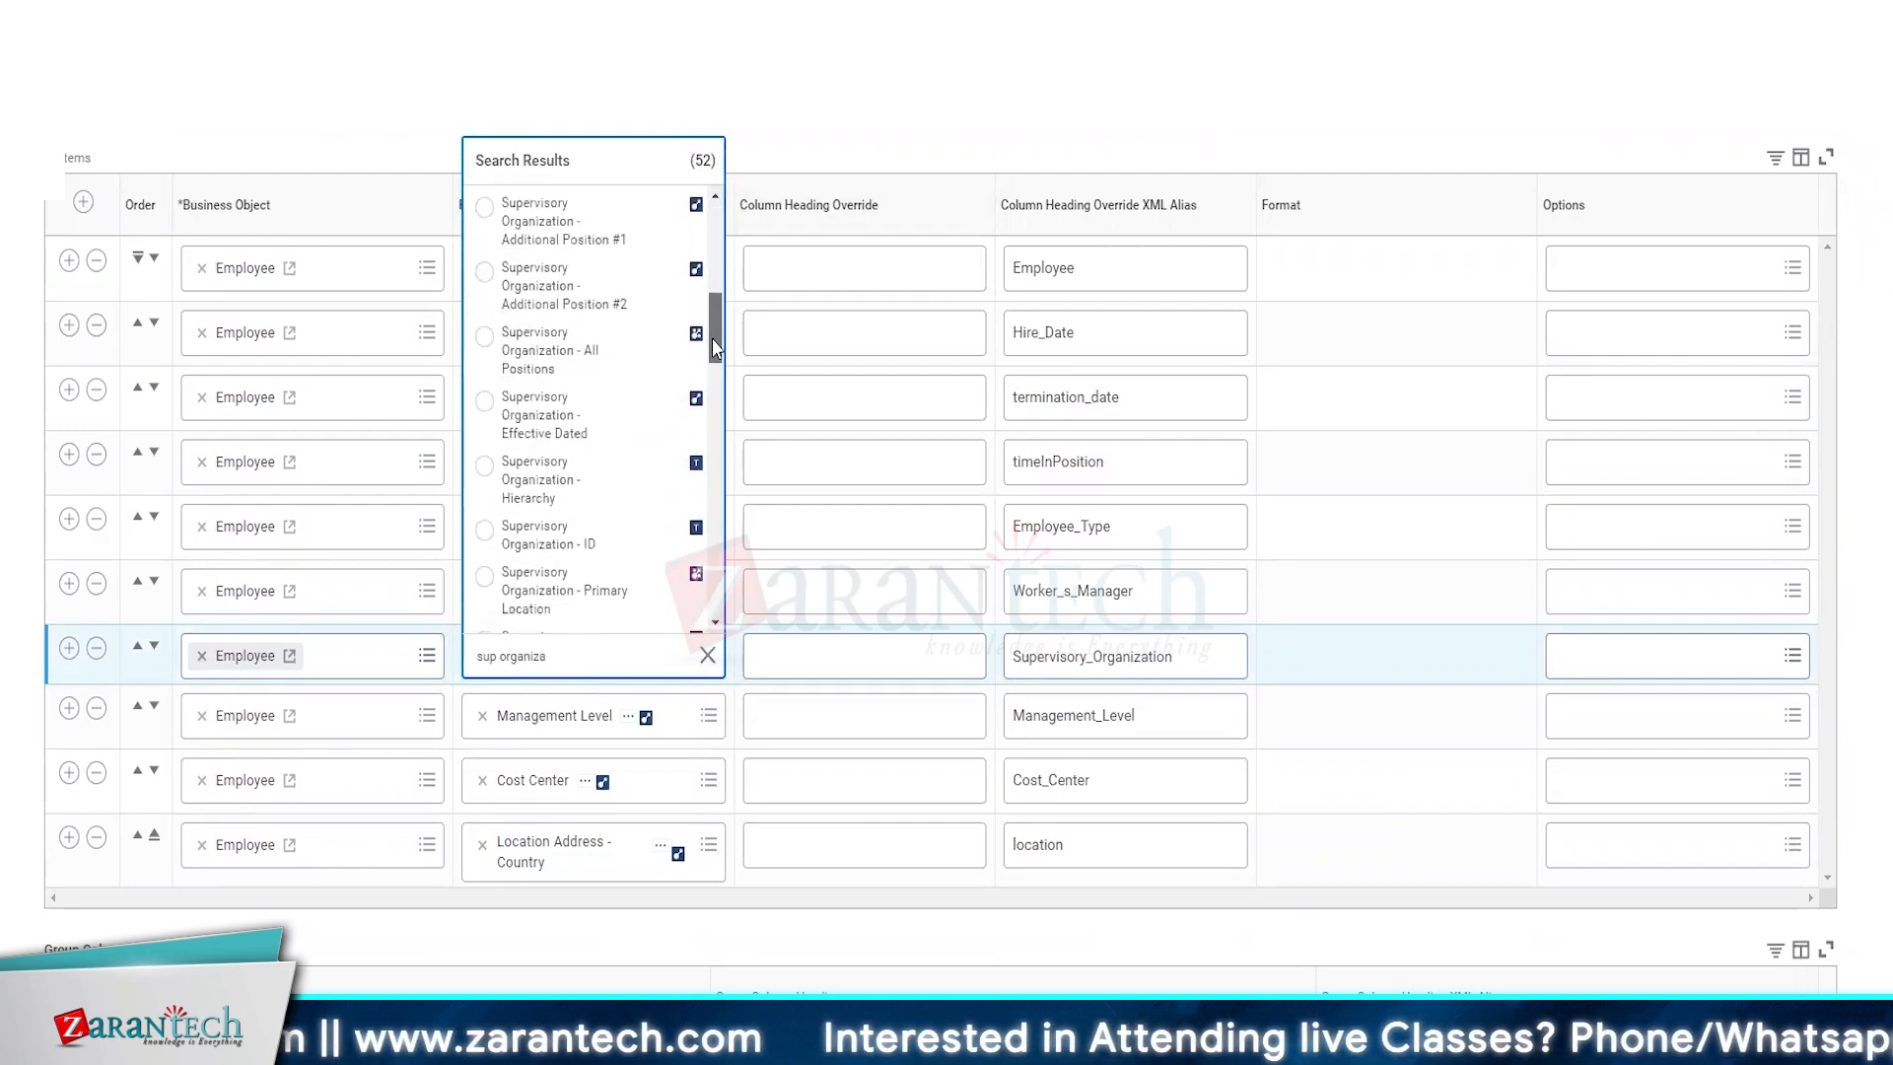
{"action": "scroll", "coordinate": [711, 404], "scroll_direction": "down", "scroll_amount": 5}
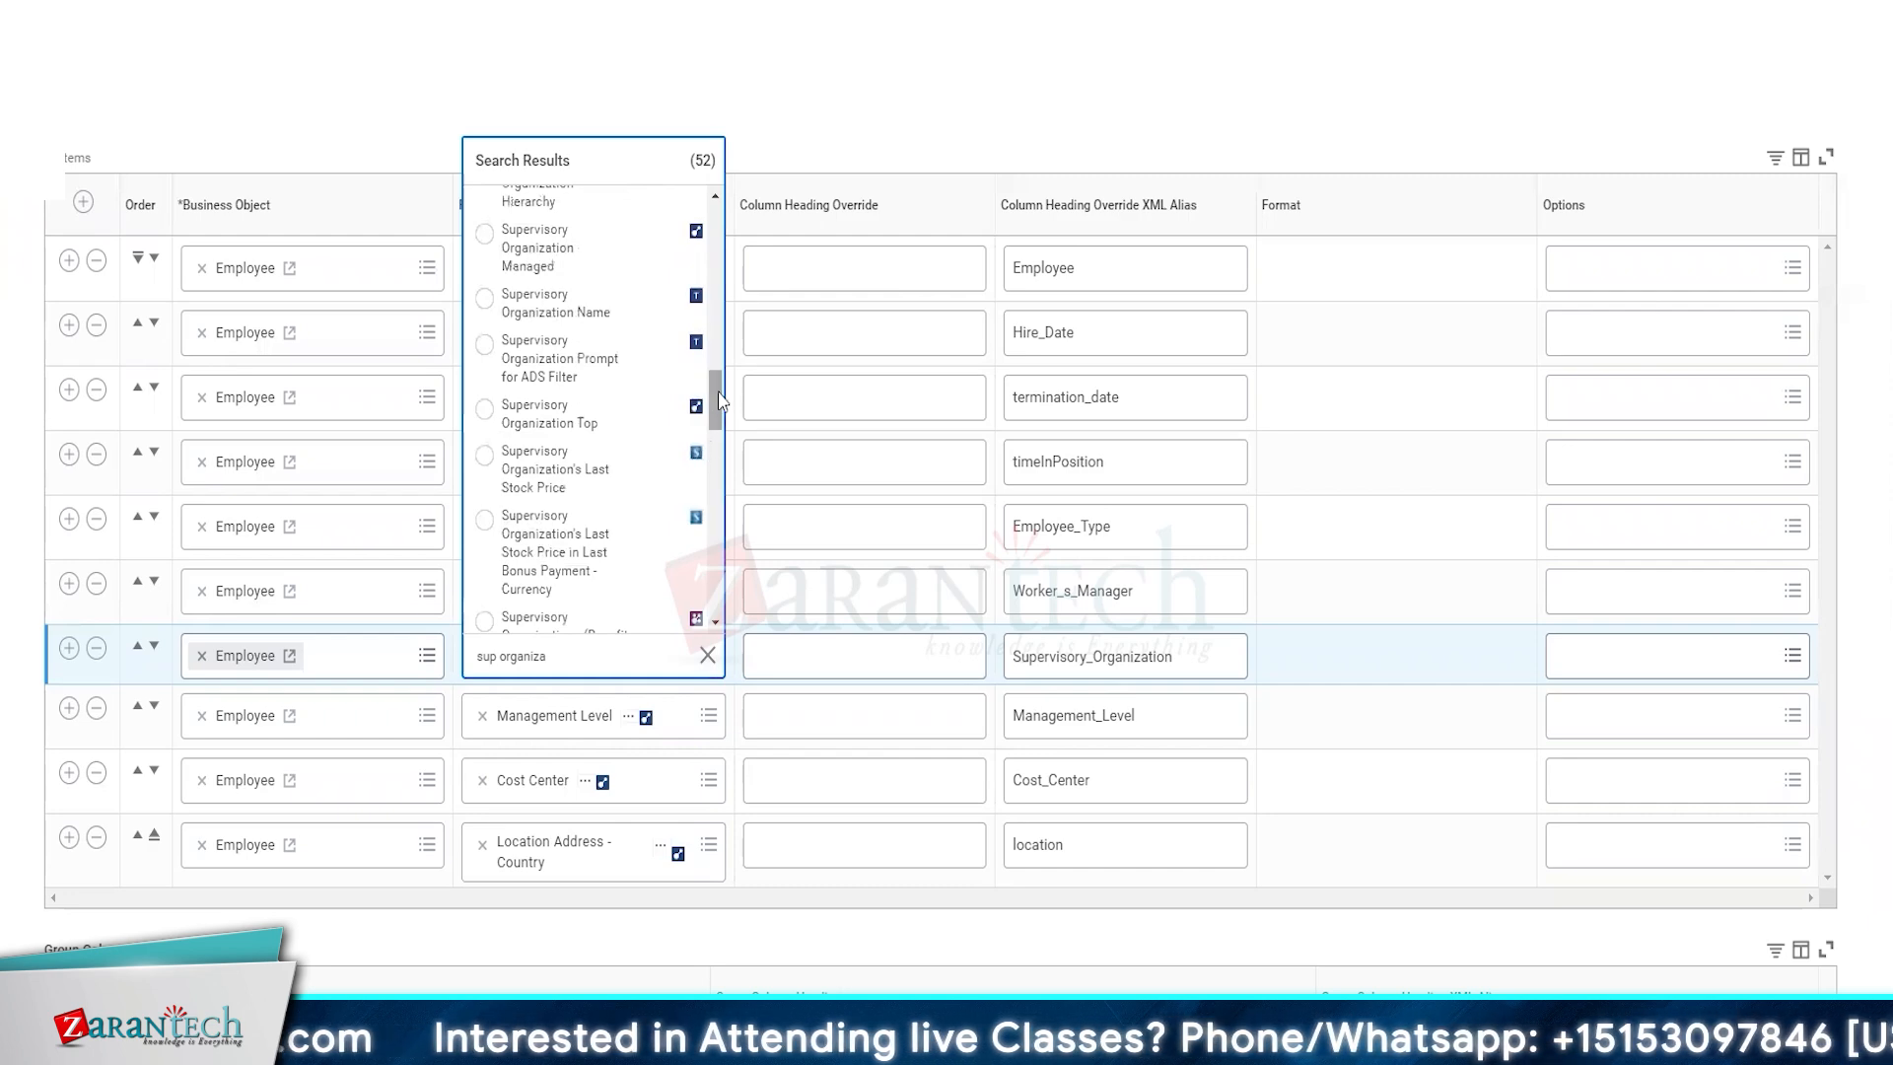
{"action": "scroll", "coordinate": [719, 404], "scroll_direction": "down", "scroll_amount": 6}
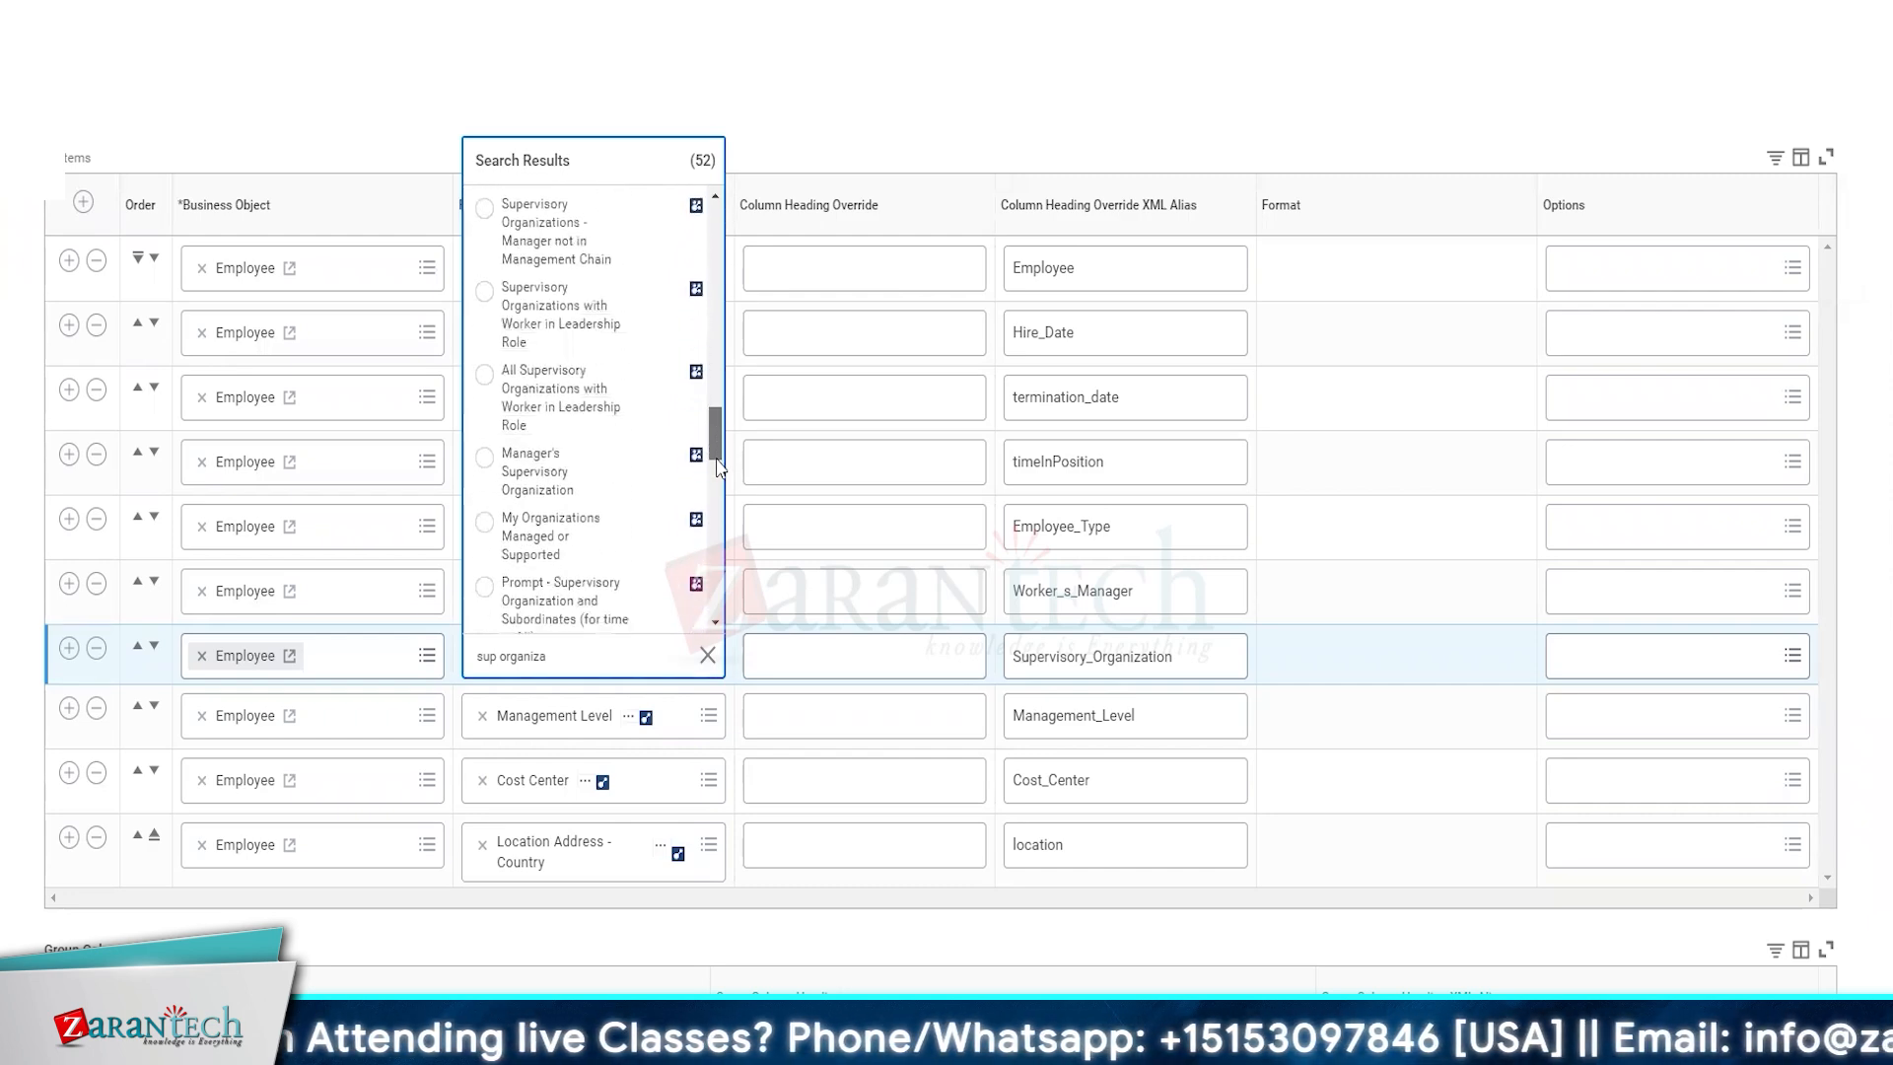
{"action": "scroll", "coordinate": [721, 505], "scroll_direction": "down", "scroll_amount": 8}
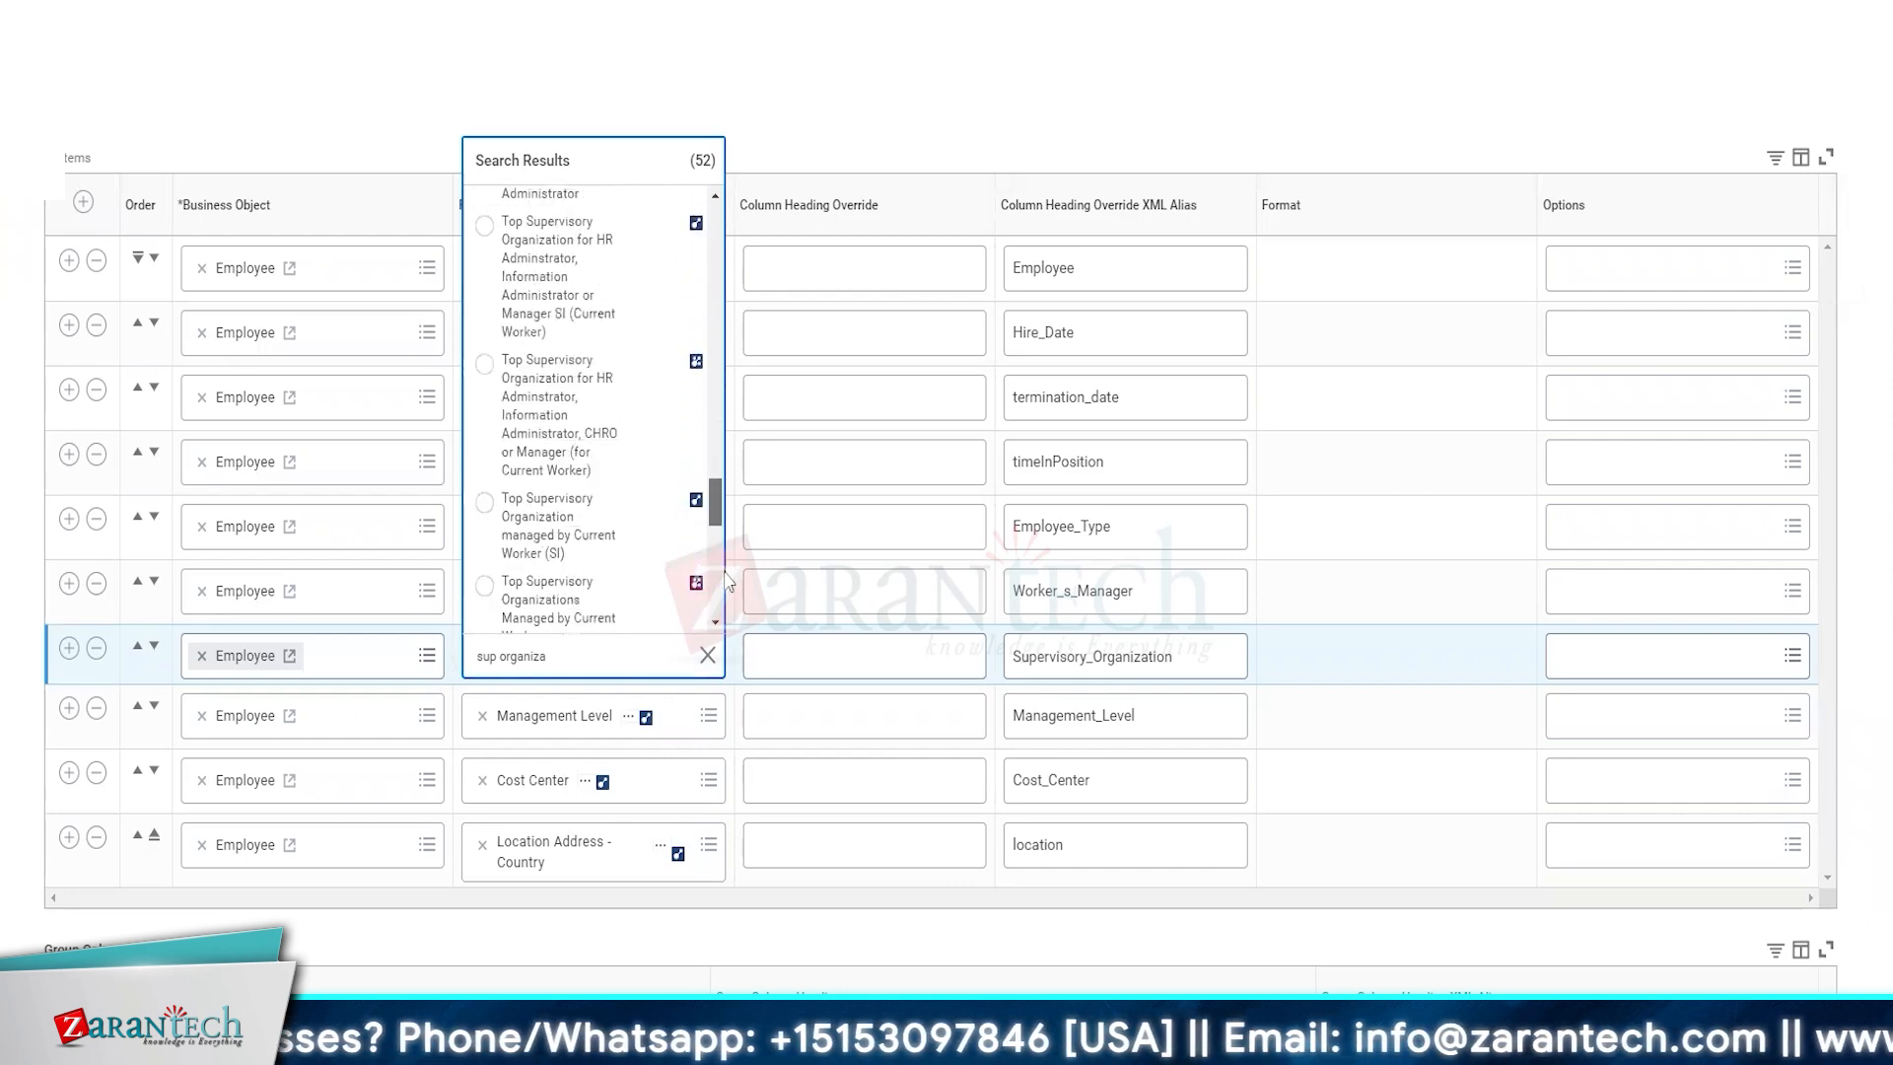
{"action": "scroll", "coordinate": [727, 621], "scroll_direction": "down", "scroll_amount": 8}
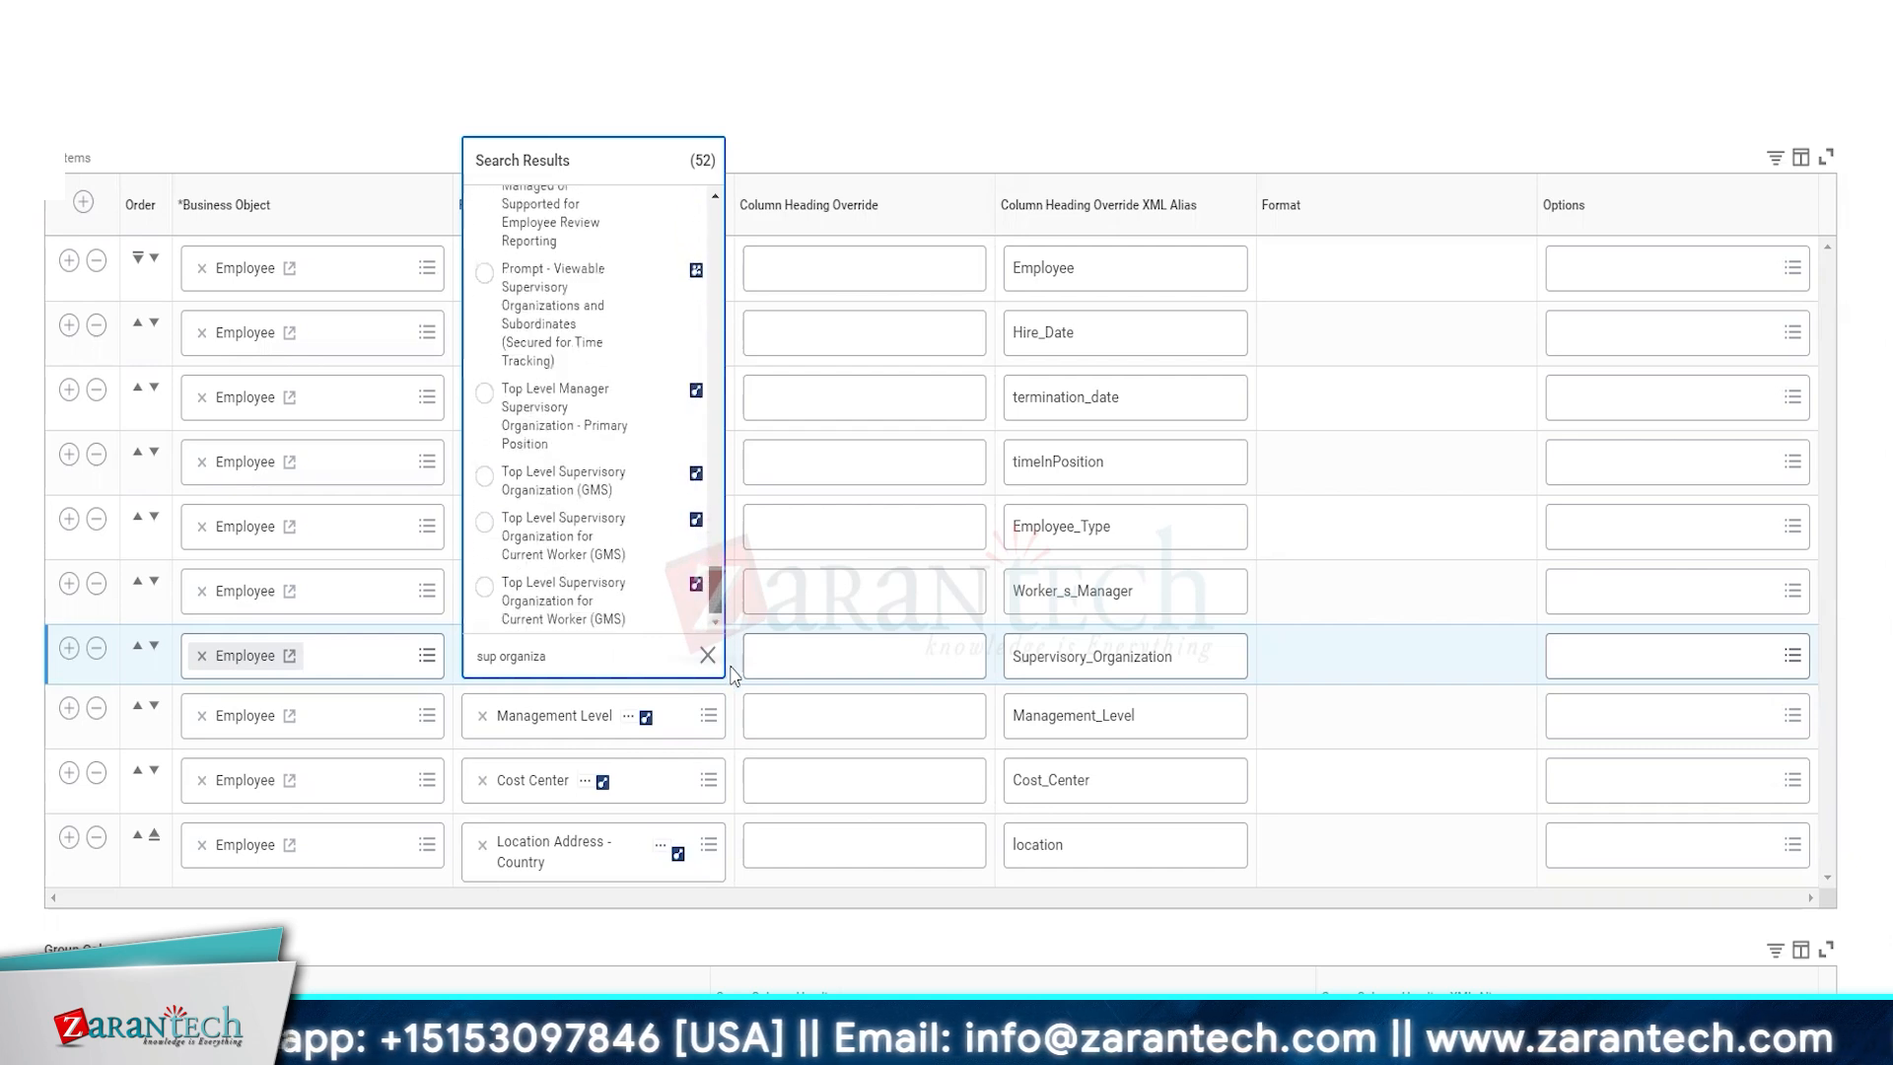
- Insert a column row below the cleared one and set the cleared field to Supervisory Organization
{"action": "left_click", "coordinate": [71, 648]}
{"action": "left_click", "coordinate": [591, 663]}
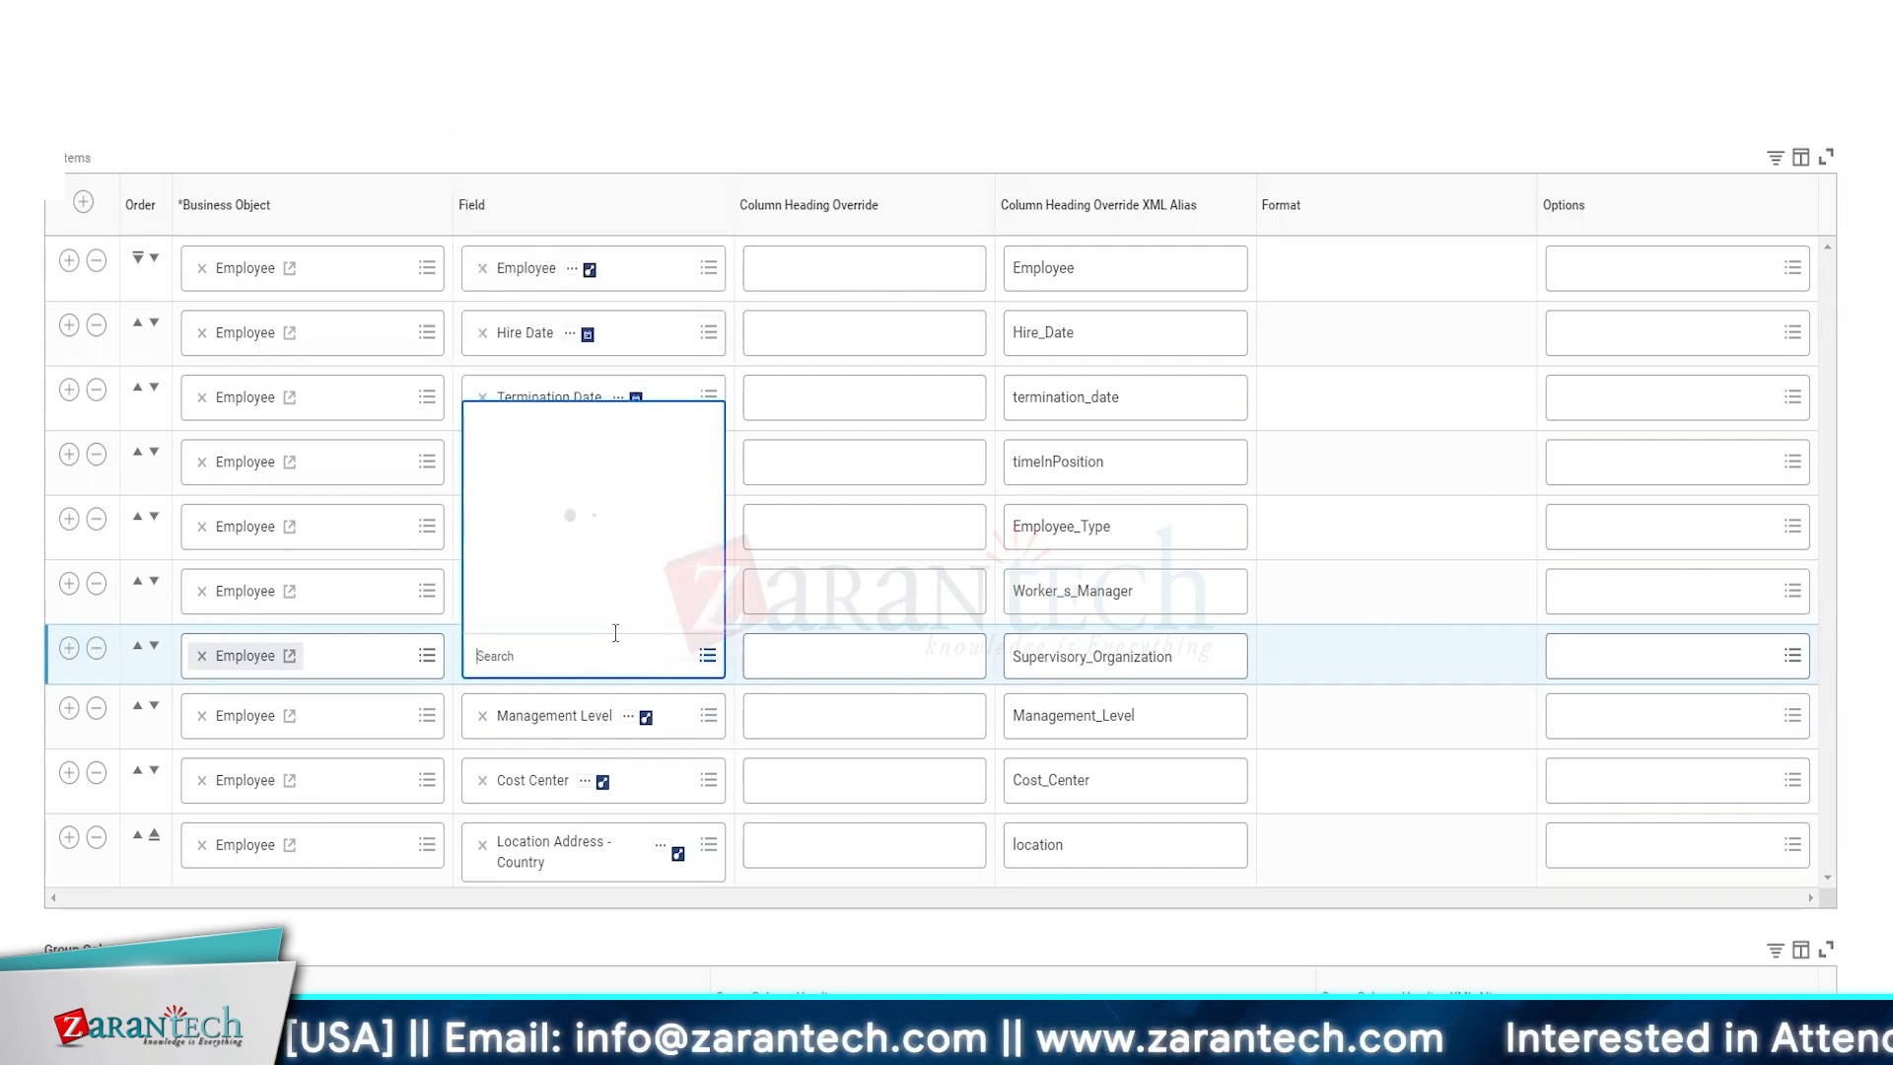
{"action": "left_click", "coordinate": [615, 657]}
{"action": "type", "text": "supervisory organi"}
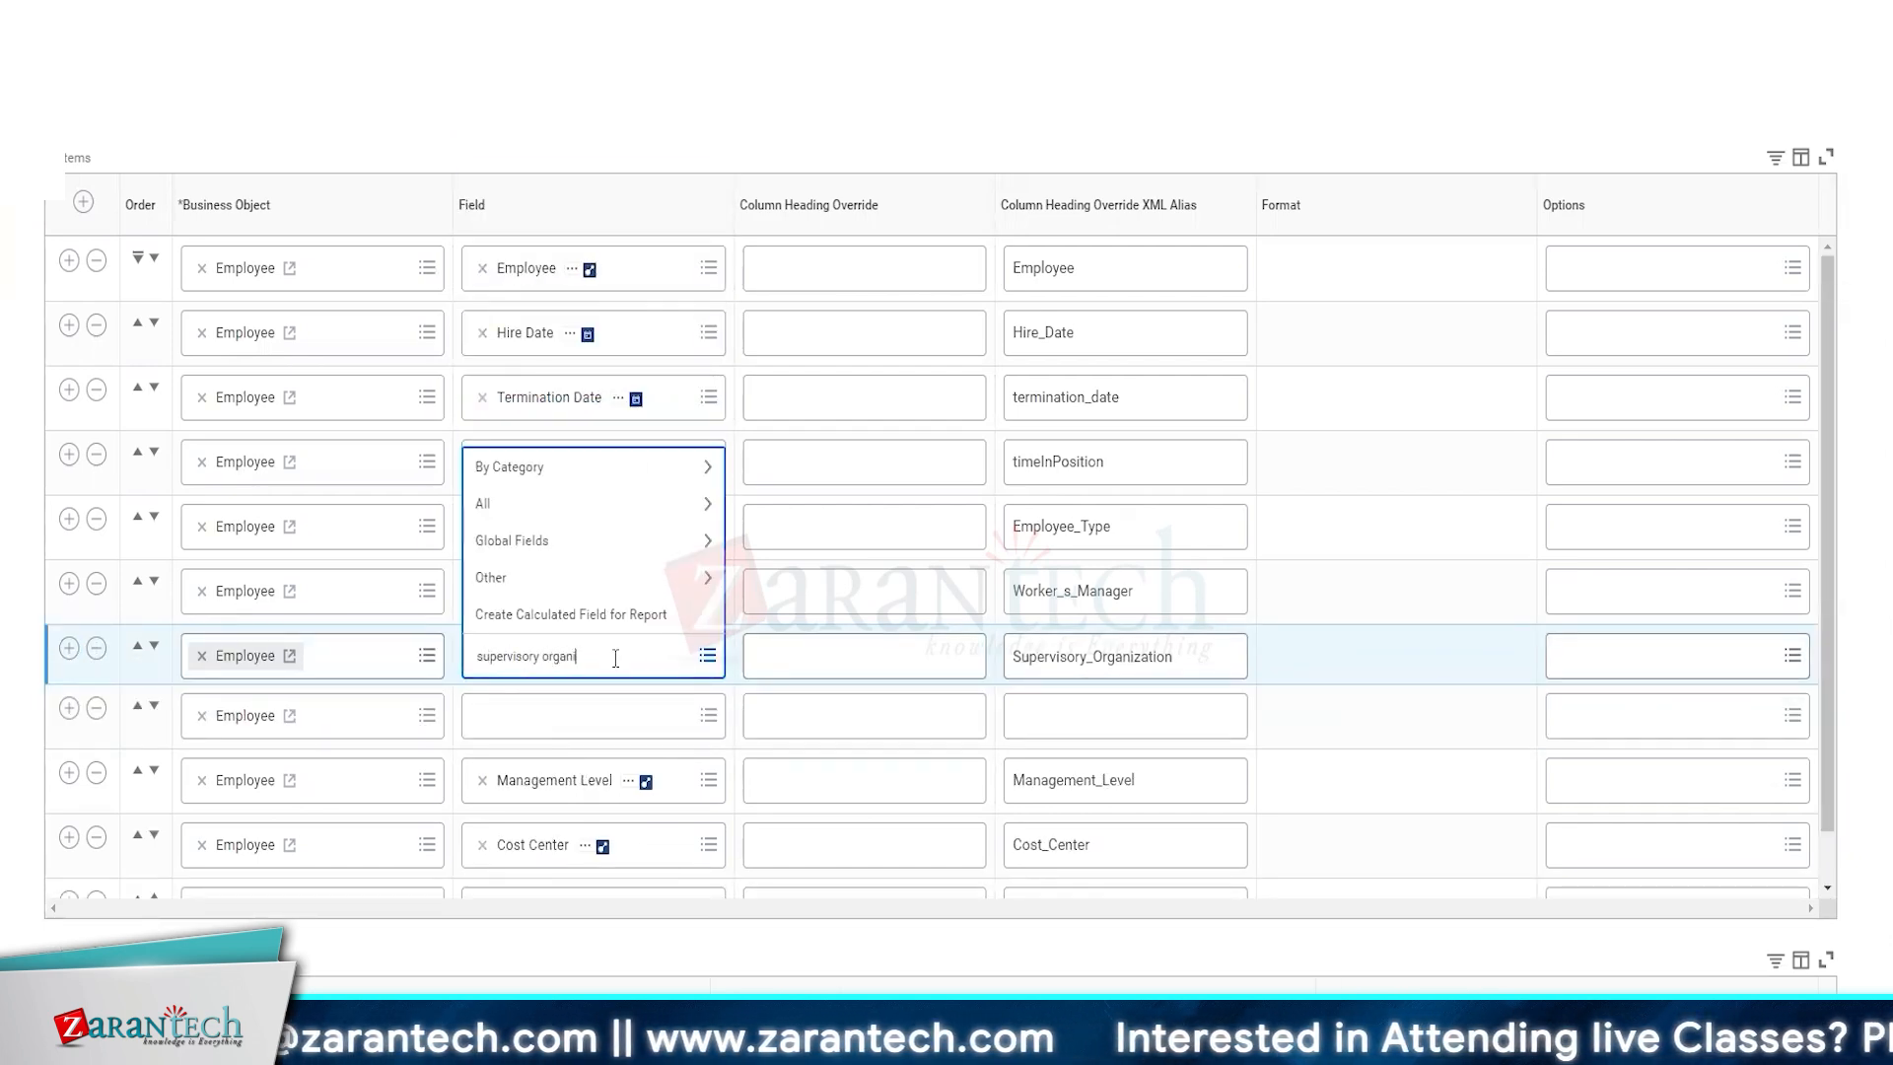
{"action": "type", "text": "zation"}
{"action": "key", "text": "Return"}
- Search for "prompt" fields and set the new row's field to Prompt - Cost Center Hierarchies and Subordinates
{"action": "left_click", "coordinate": [583, 719]}
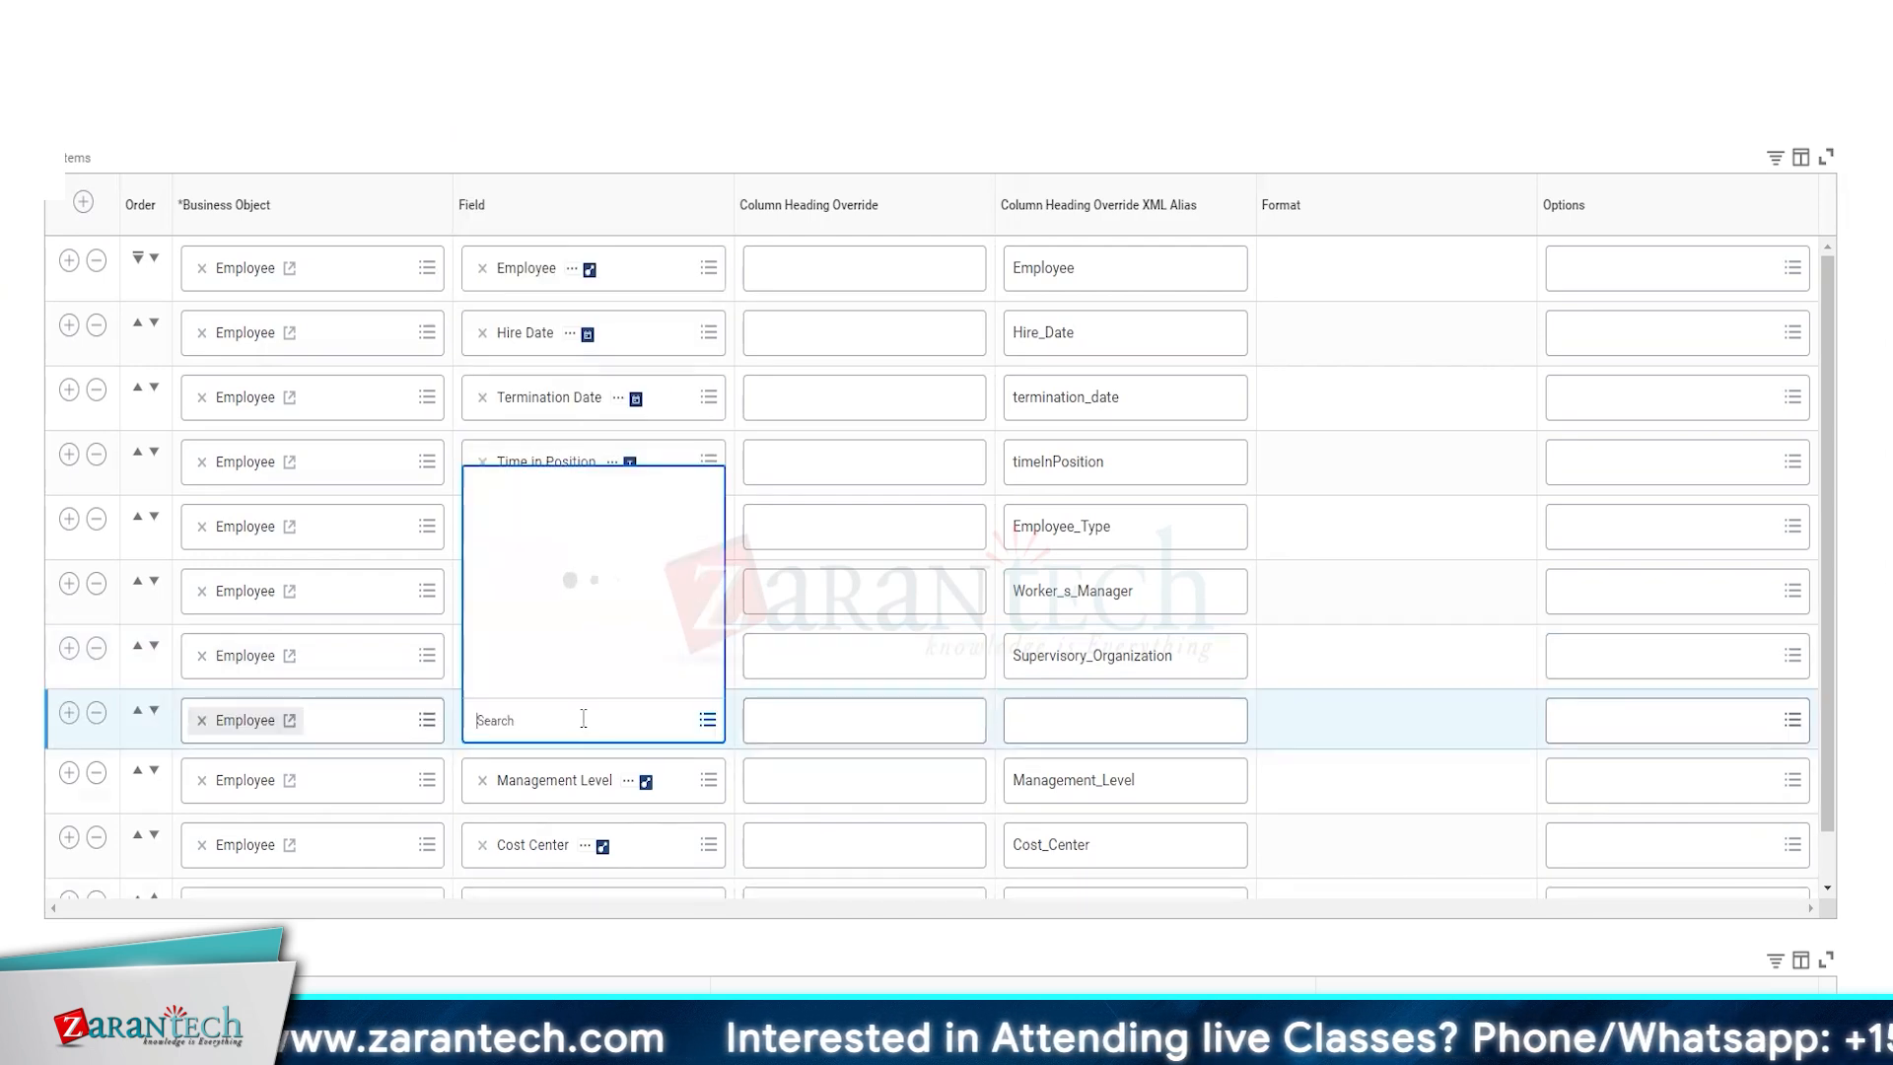
{"action": "type", "text": "prompt"}
{"action": "key", "text": "Return"}
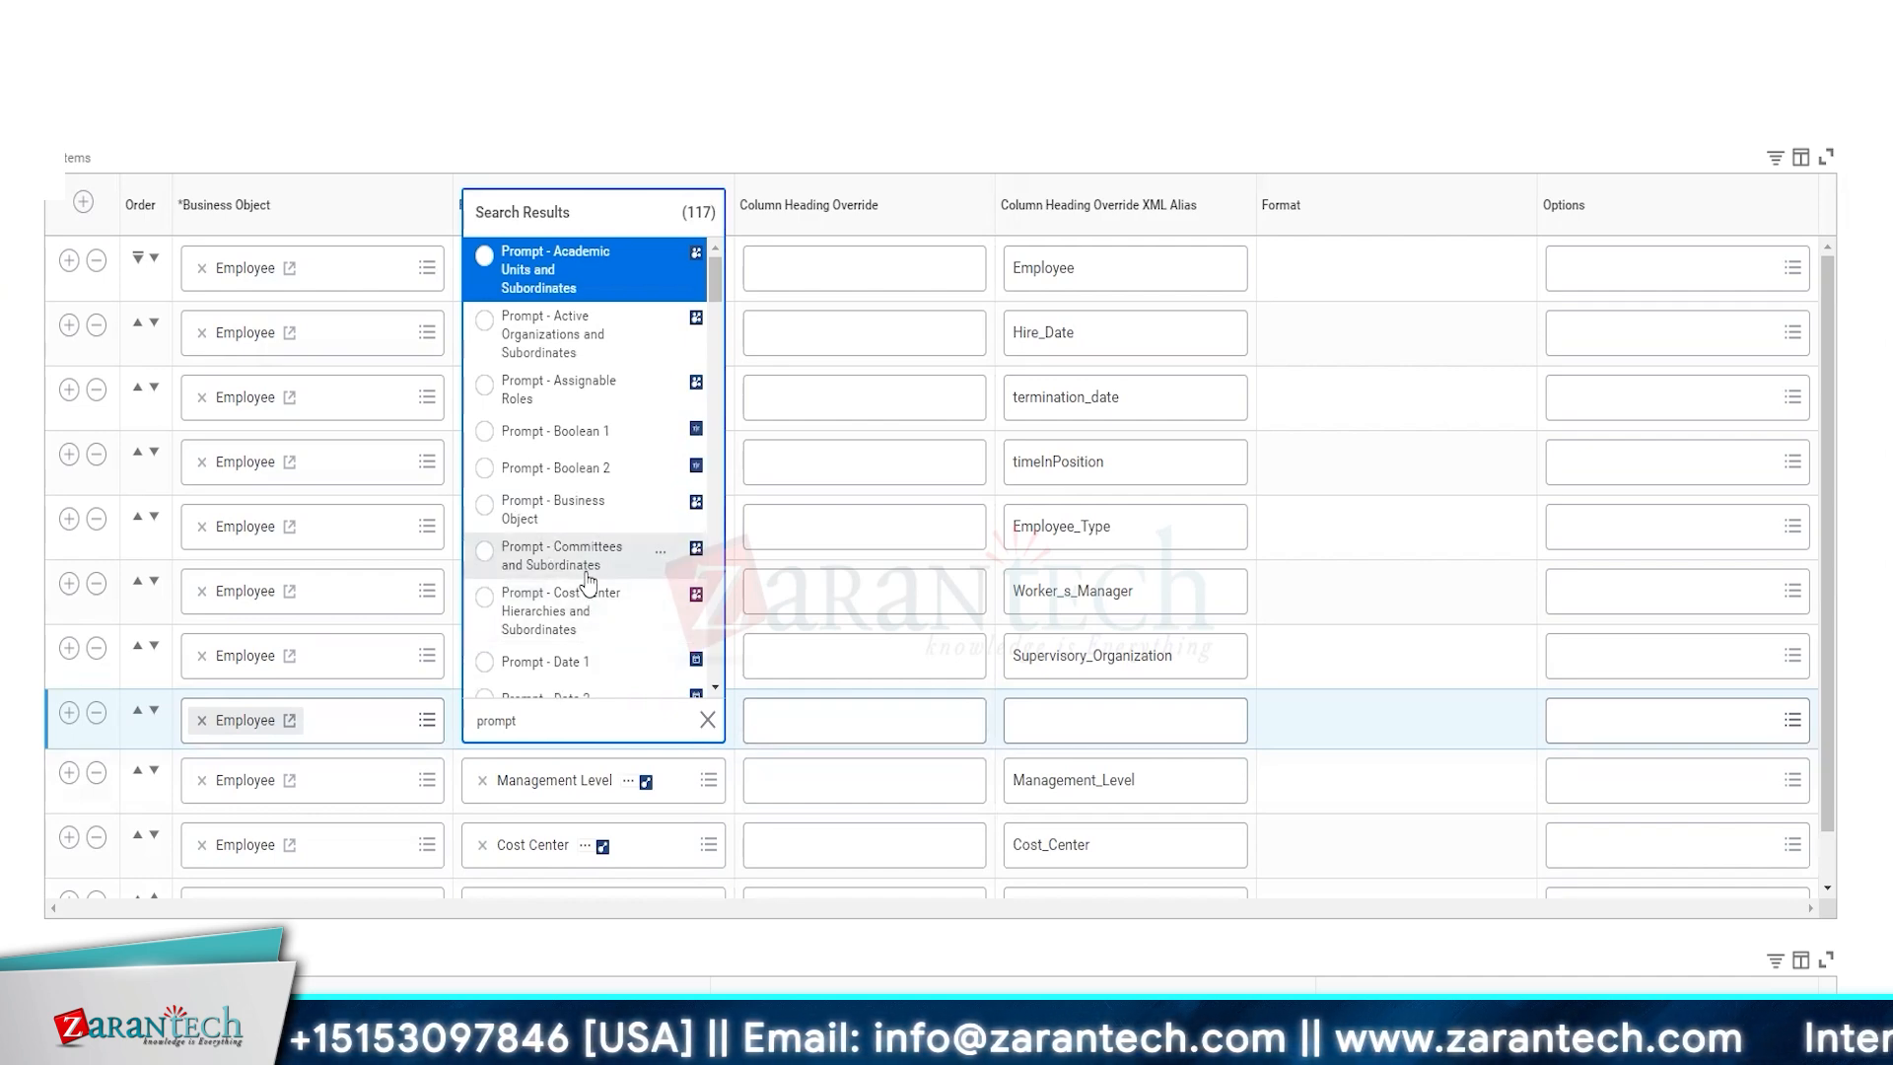
{"action": "left_click", "coordinate": [591, 630]}
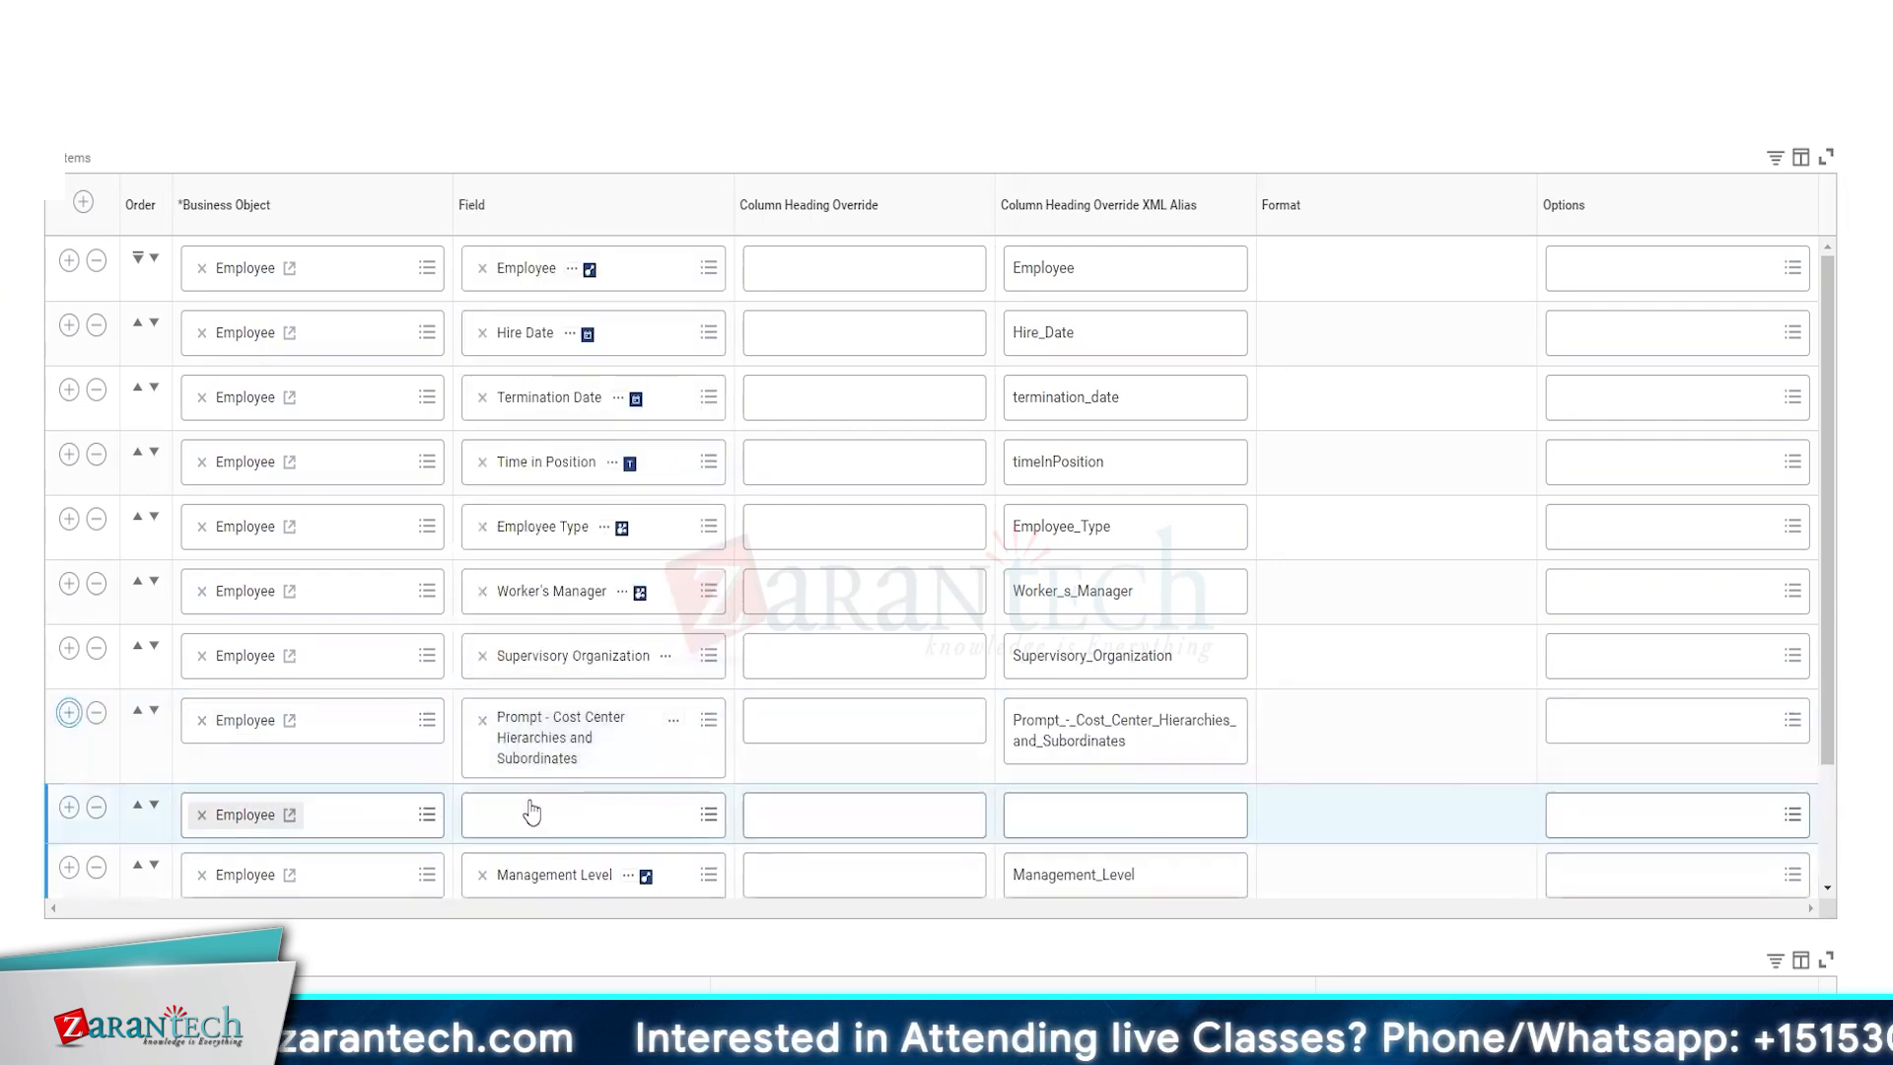
- Add another row below the cost center prompt and set its field to Prompt - Start Date
{"action": "left_click", "coordinate": [532, 813]}
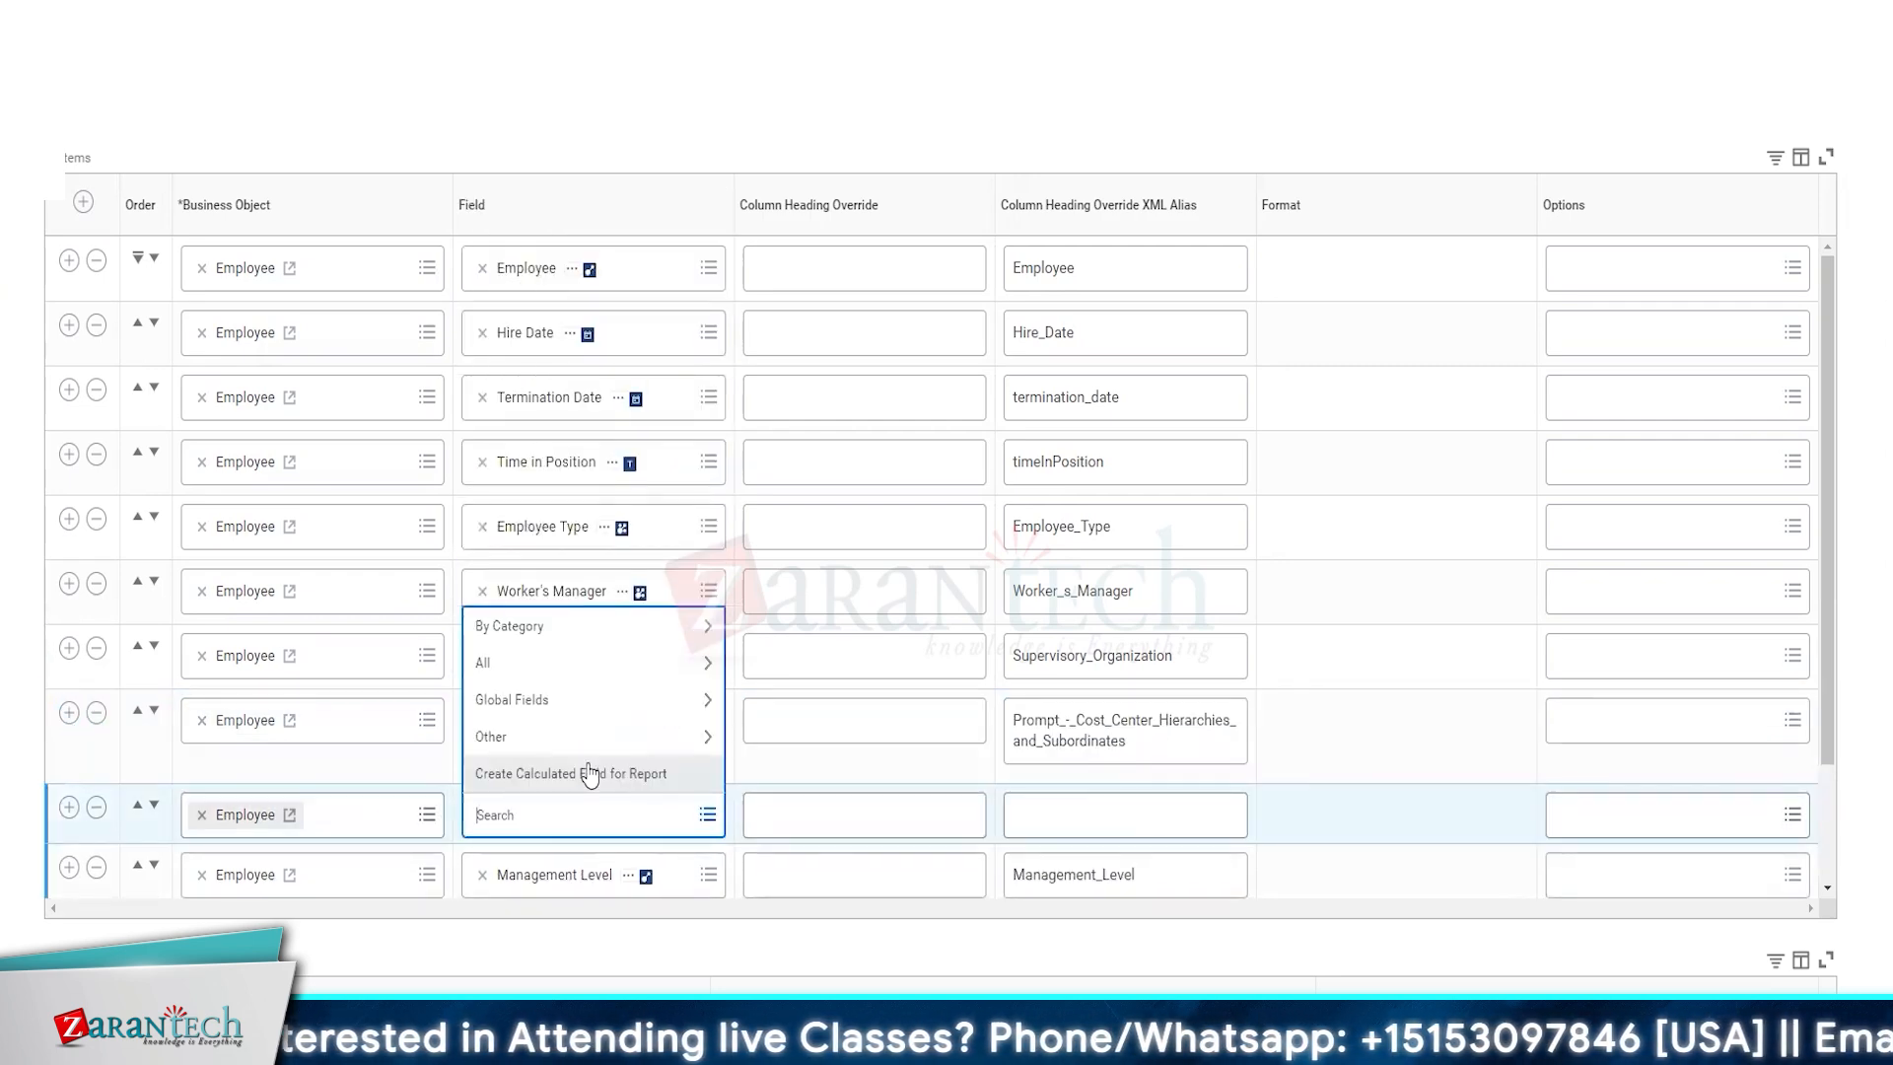
{"action": "type", "text": "prompt"}
{"action": "key", "text": "Return"}
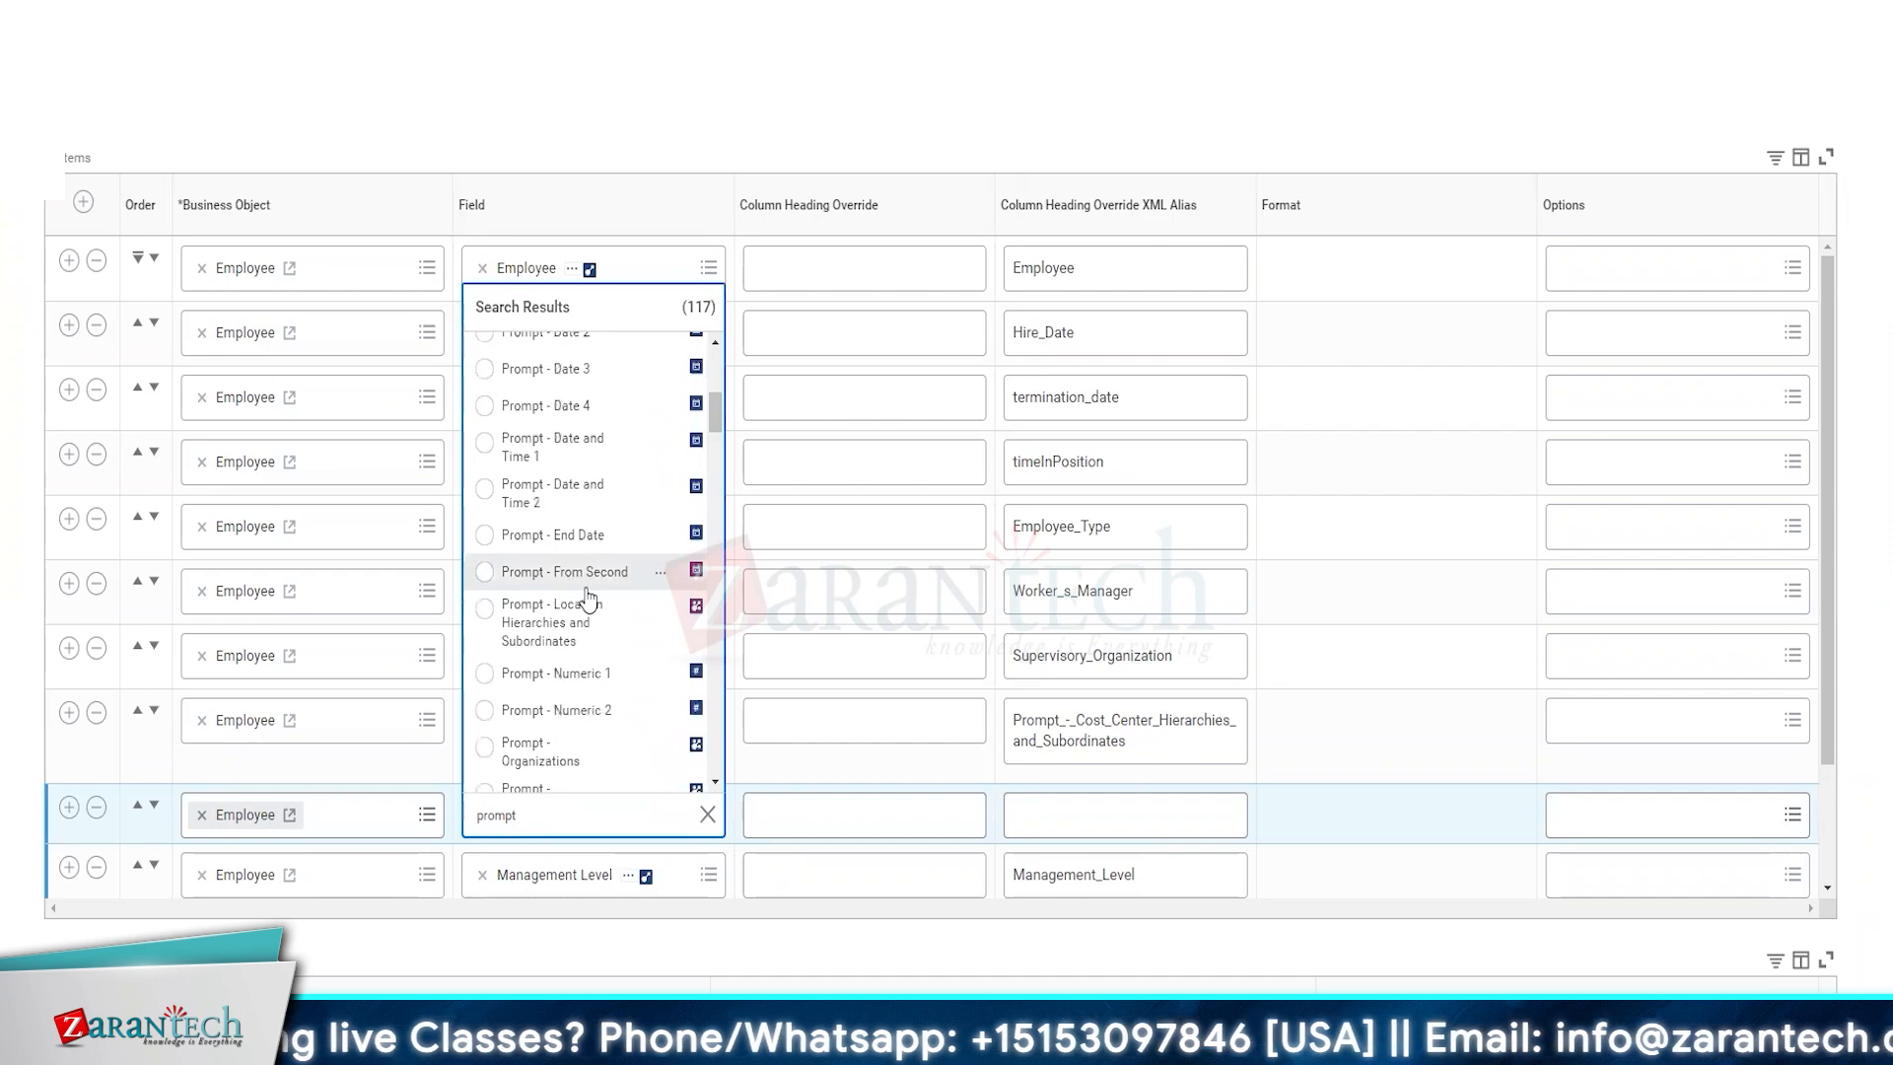
{"action": "scroll", "coordinate": [589, 597], "scroll_direction": "up", "scroll_amount": 1}
{"action": "scroll", "coordinate": [589, 598], "scroll_direction": "down", "scroll_amount": 6}
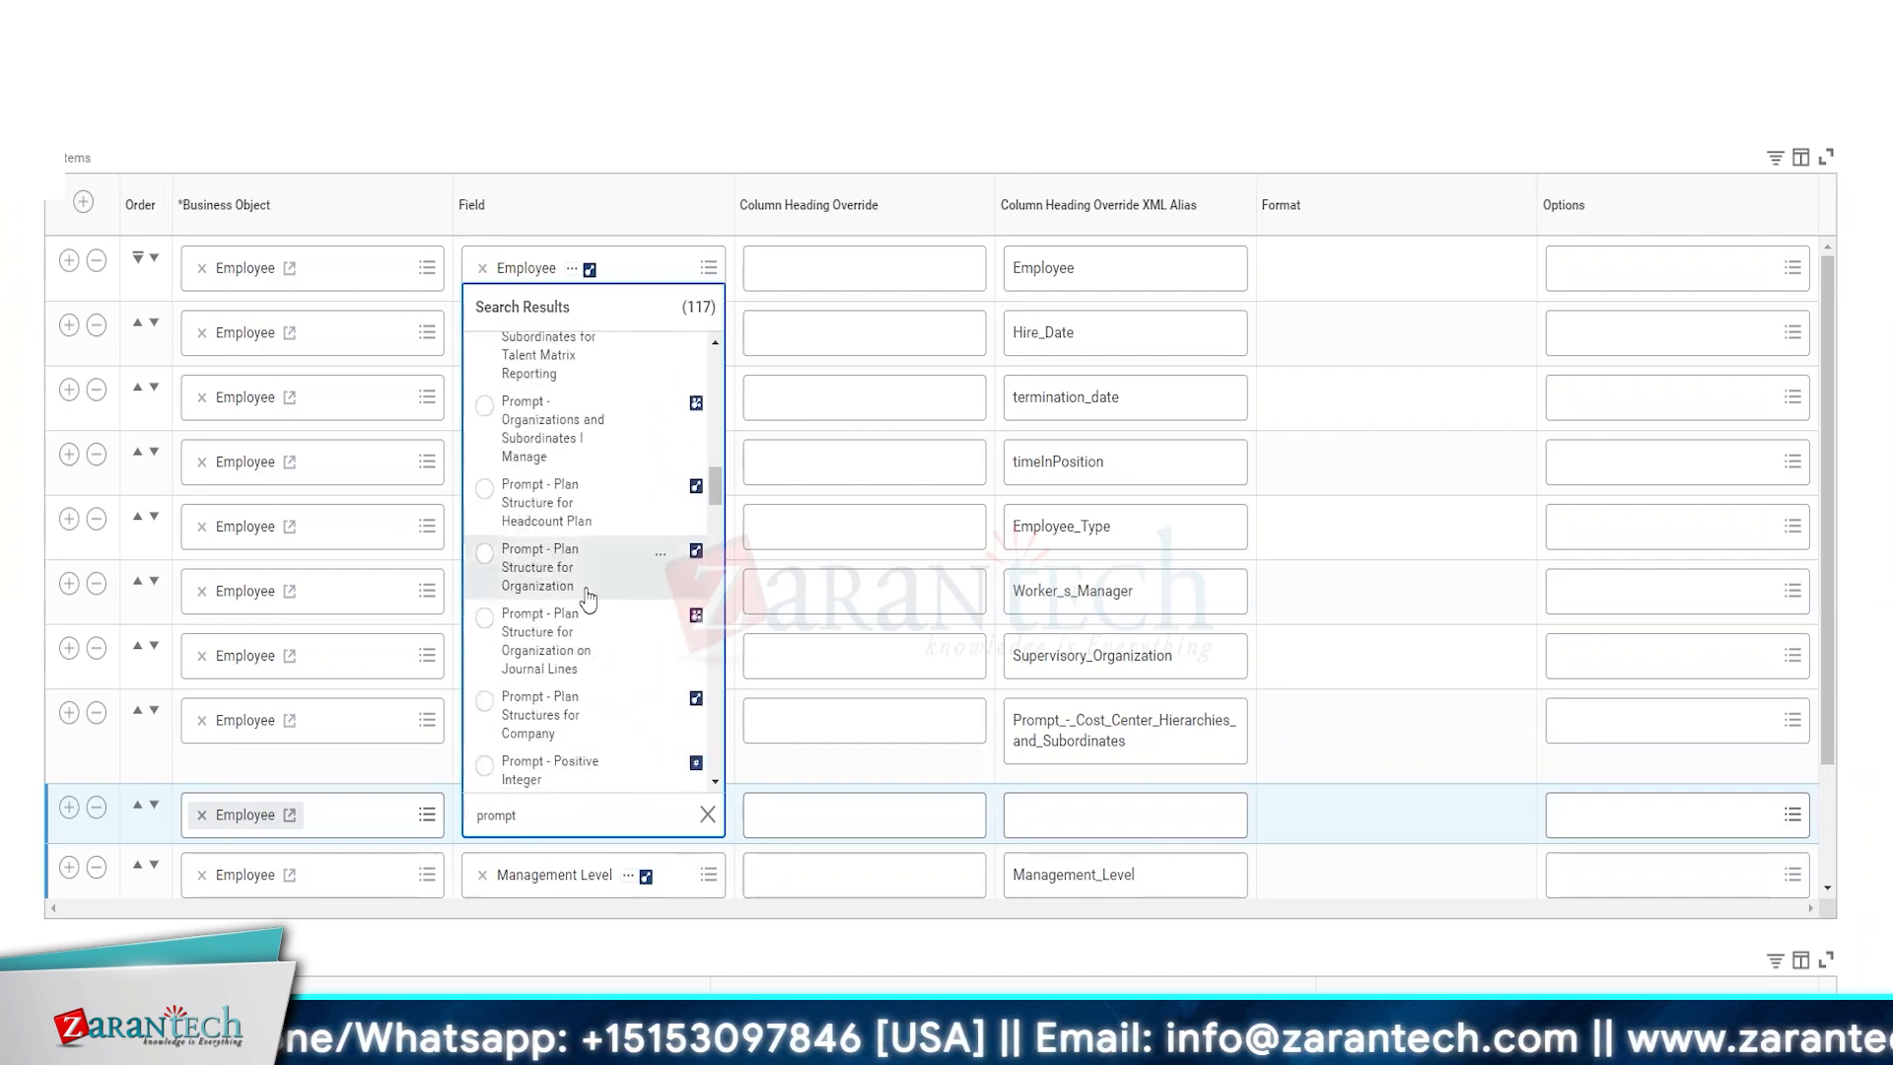
{"action": "scroll", "coordinate": [589, 597], "scroll_direction": "down", "scroll_amount": 3}
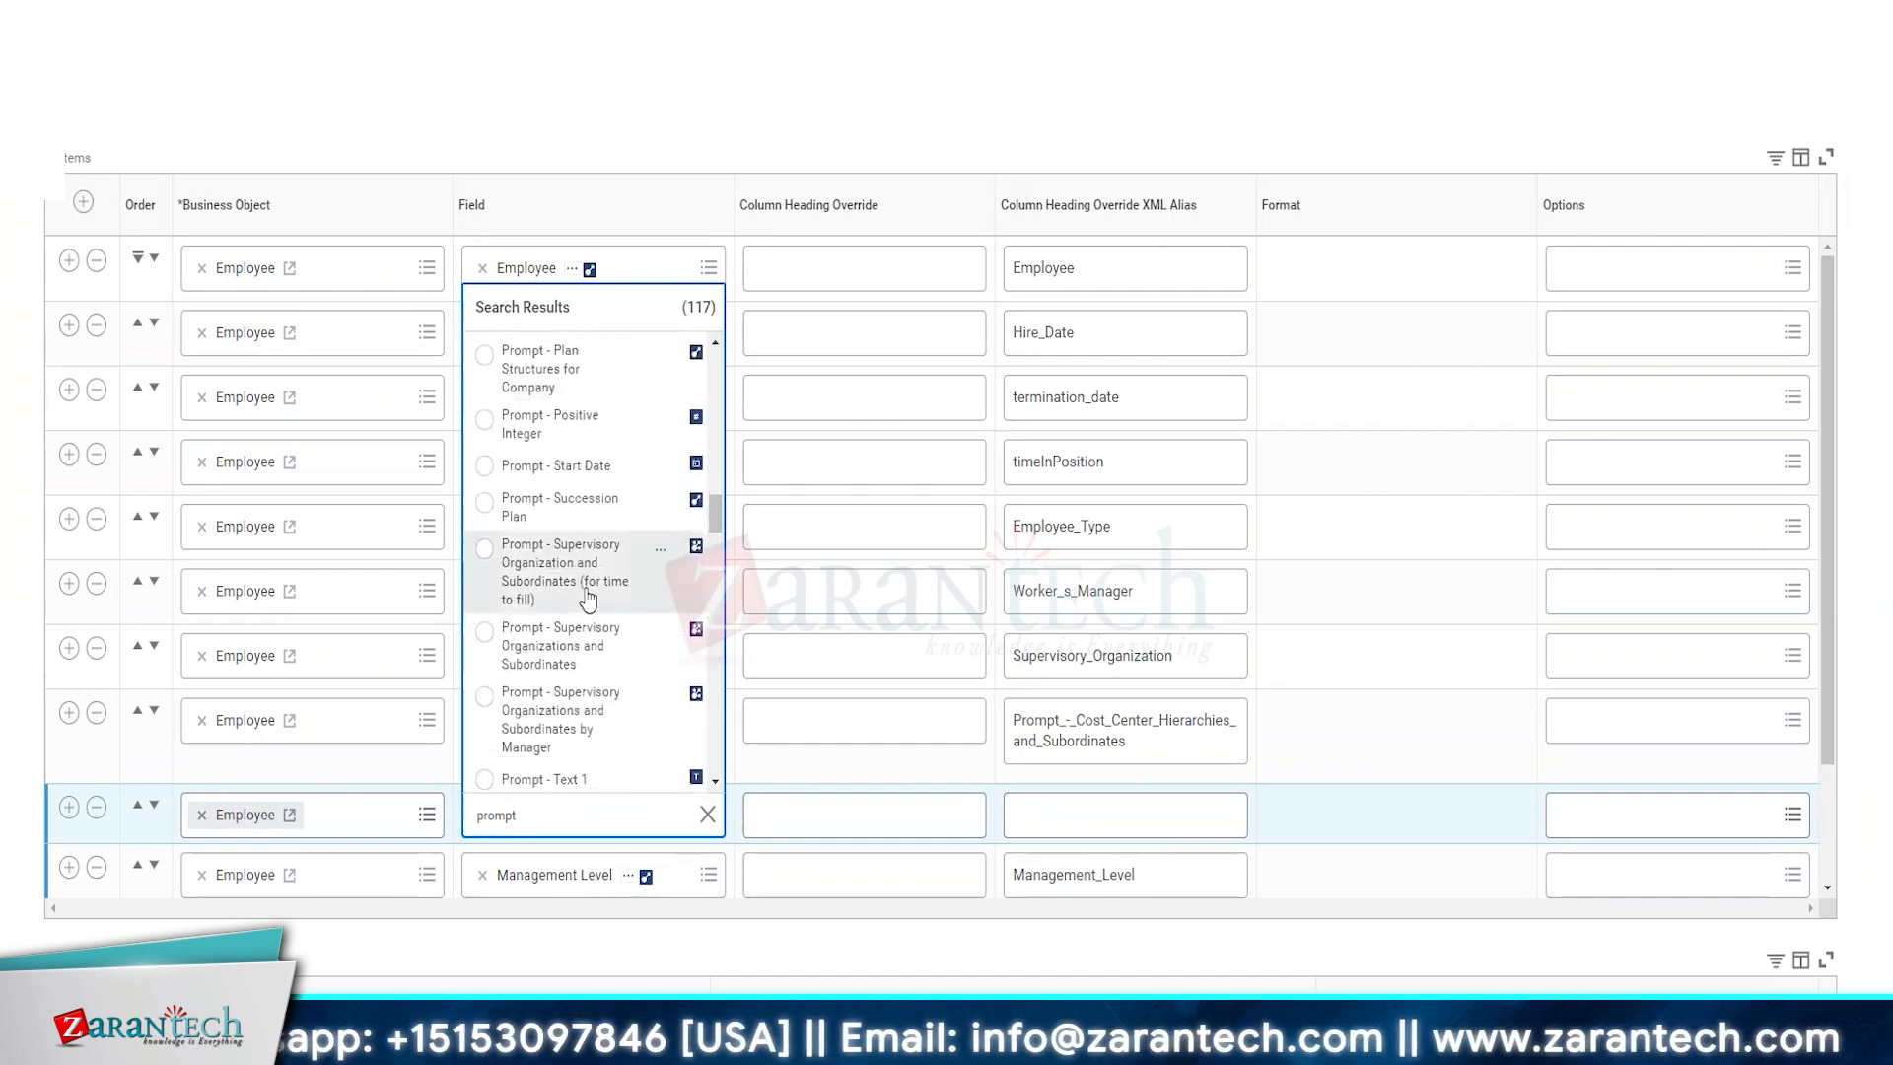
{"action": "left_click", "coordinate": [574, 482]}
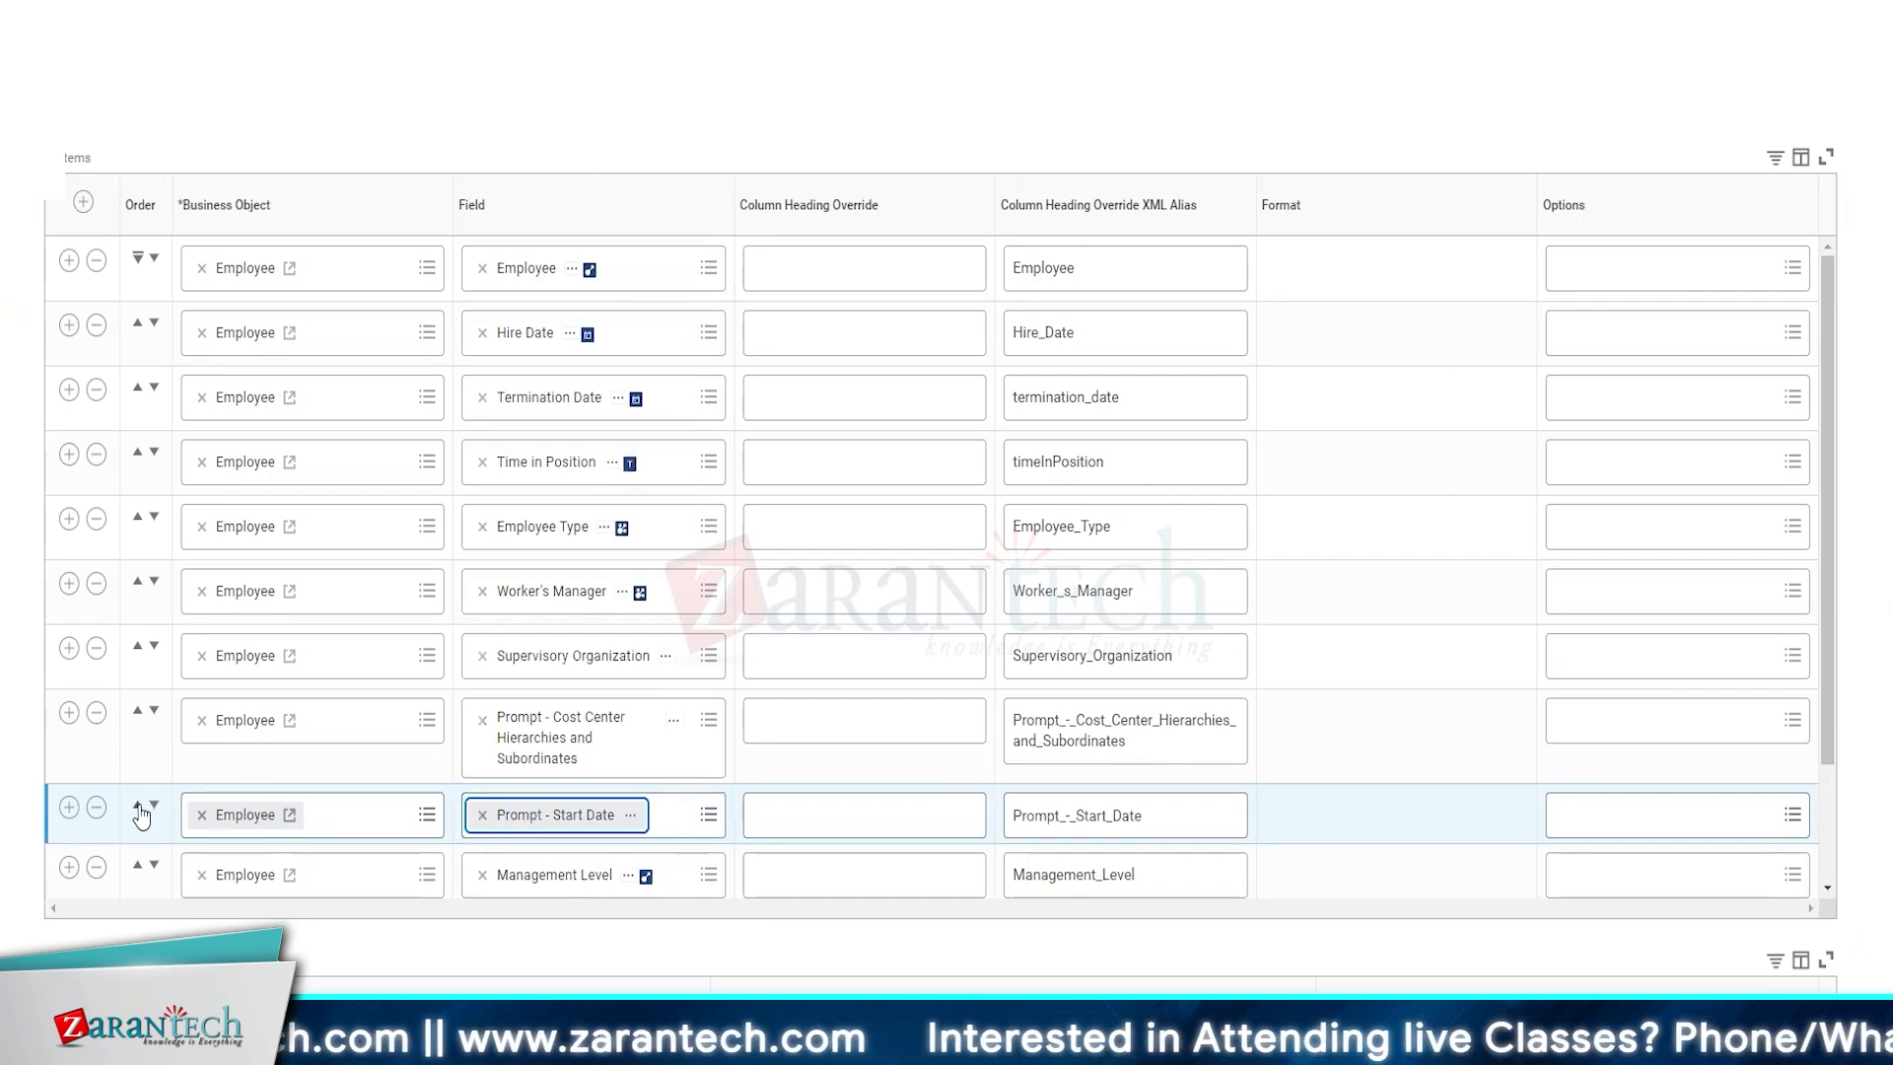
- Check the Prompt - Start Date field's details and move its row up to directly below the Employee field's row
{"action": "left_click", "coordinate": [627, 816]}
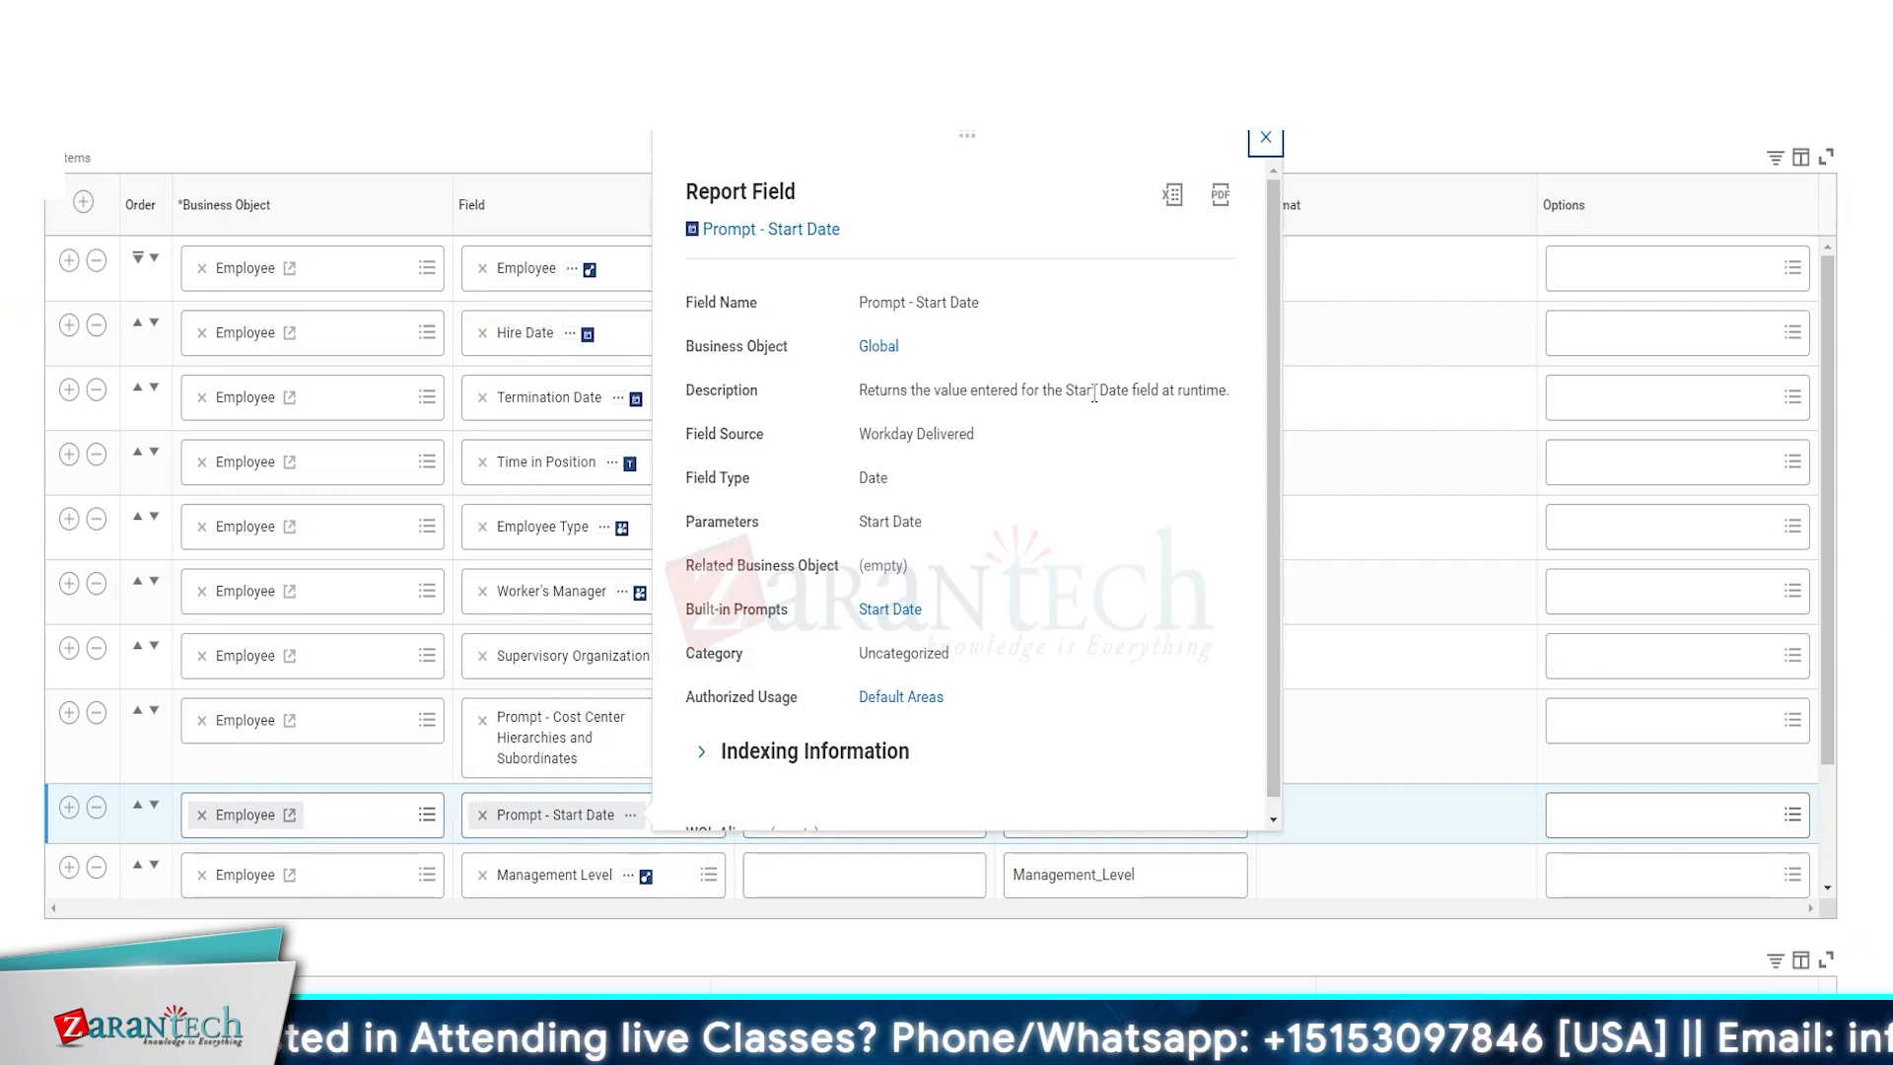
{"action": "left_click", "coordinate": [138, 806]}
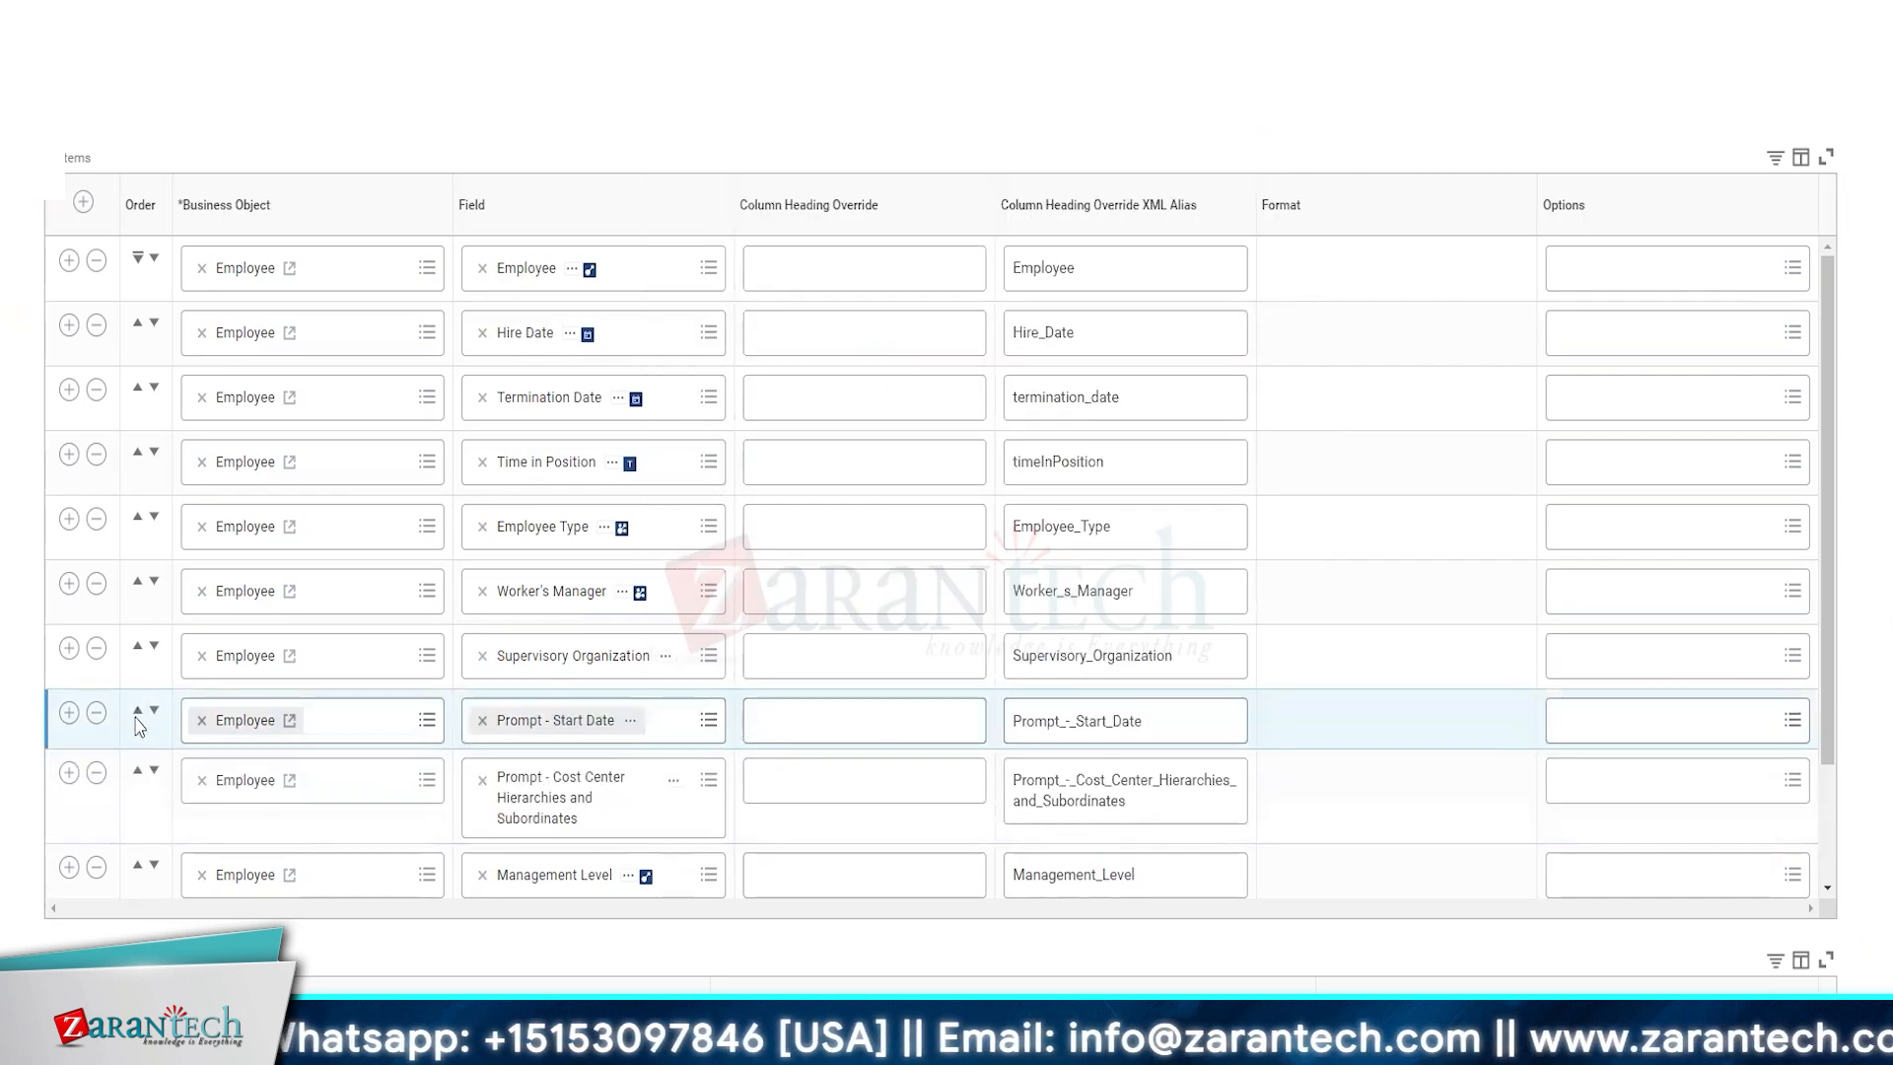
{"action": "left_click", "coordinate": [138, 710]}
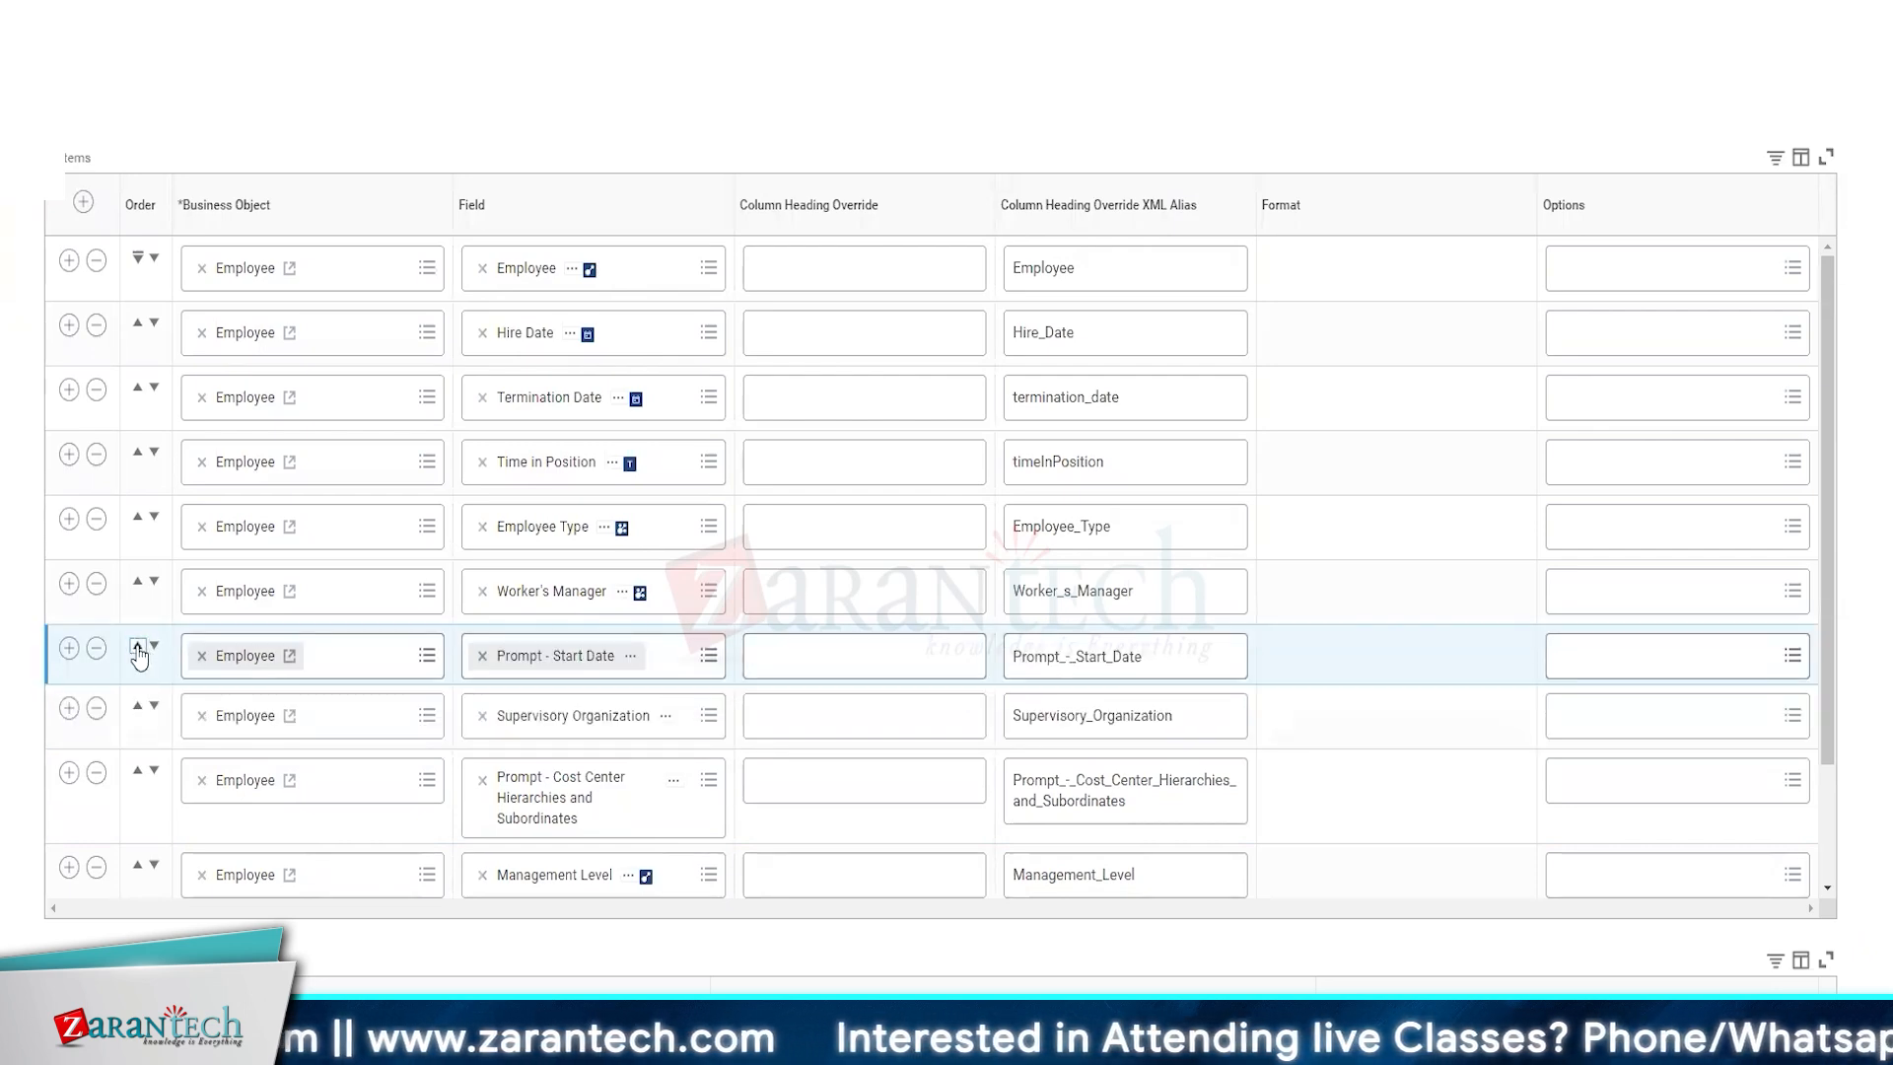
{"action": "left_click", "coordinate": [138, 647]}
{"action": "left_click", "coordinate": [137, 582]}
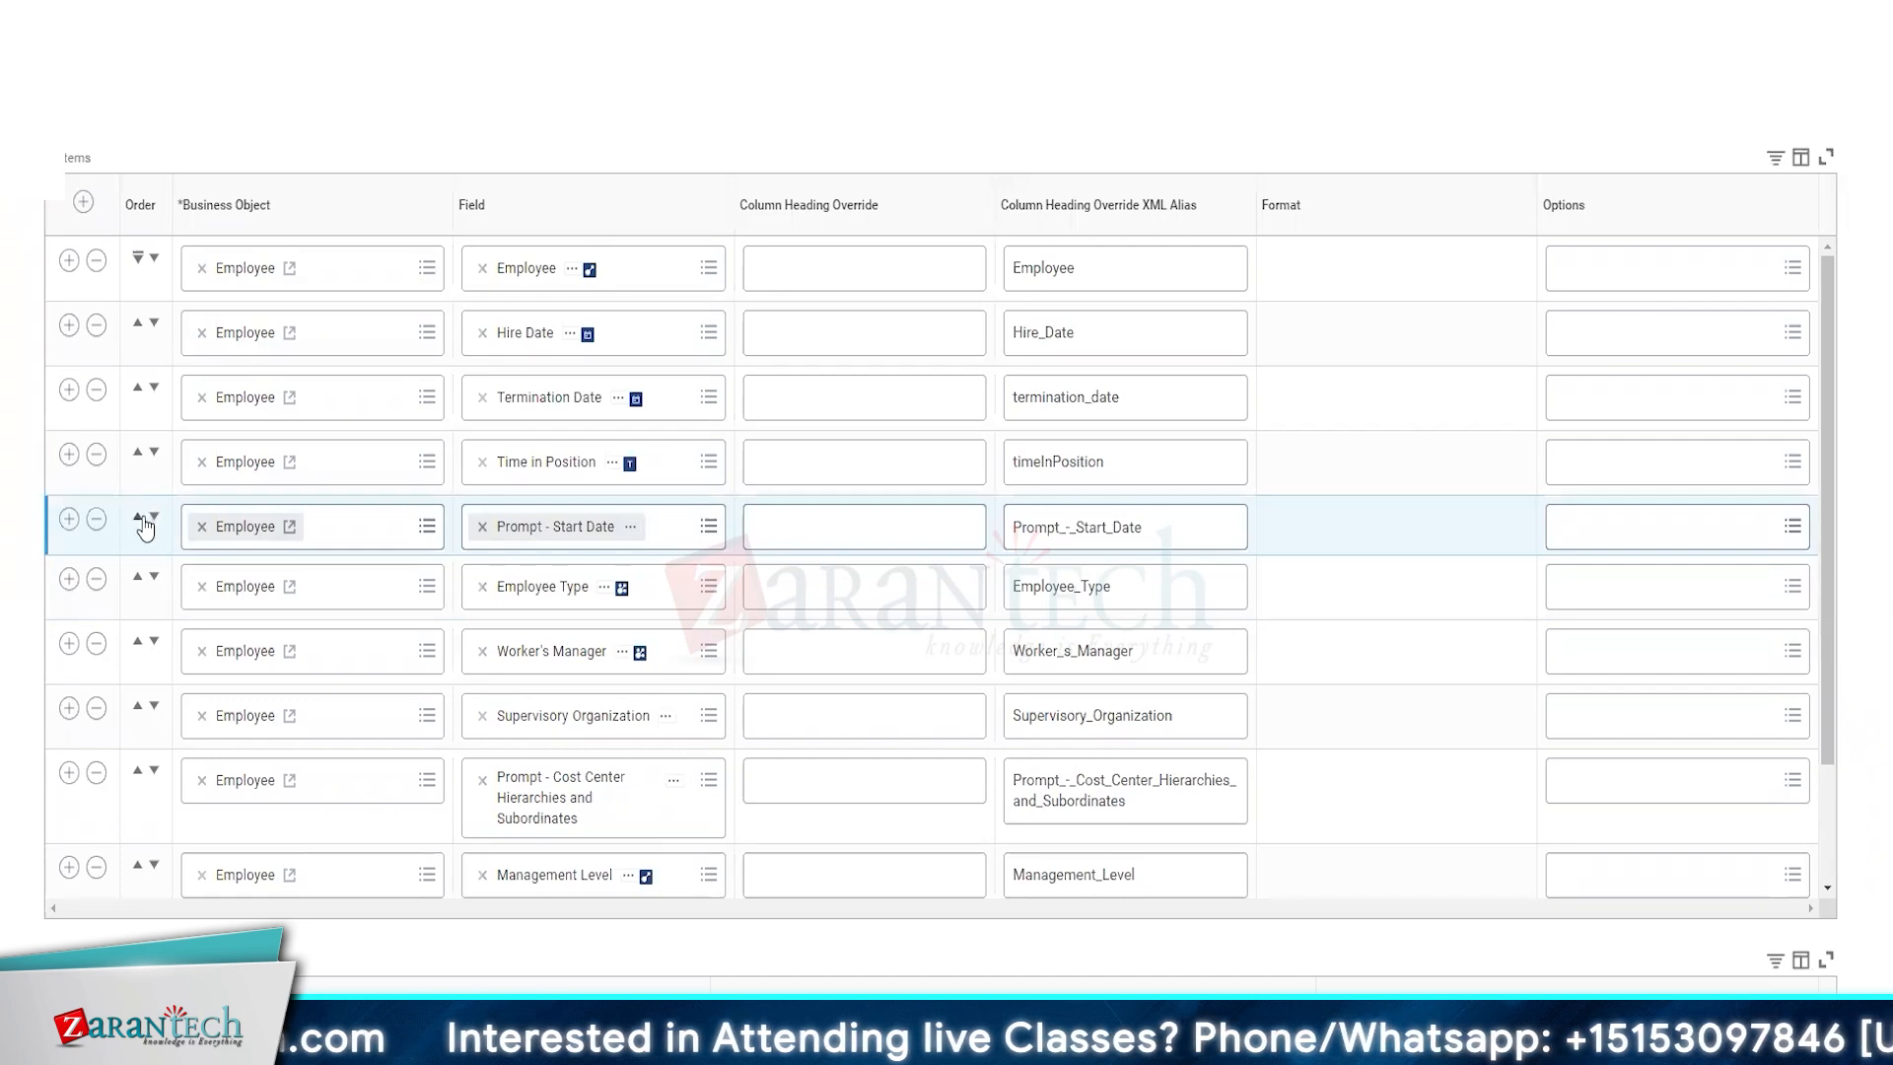
{"action": "left_click", "coordinate": [138, 517]}
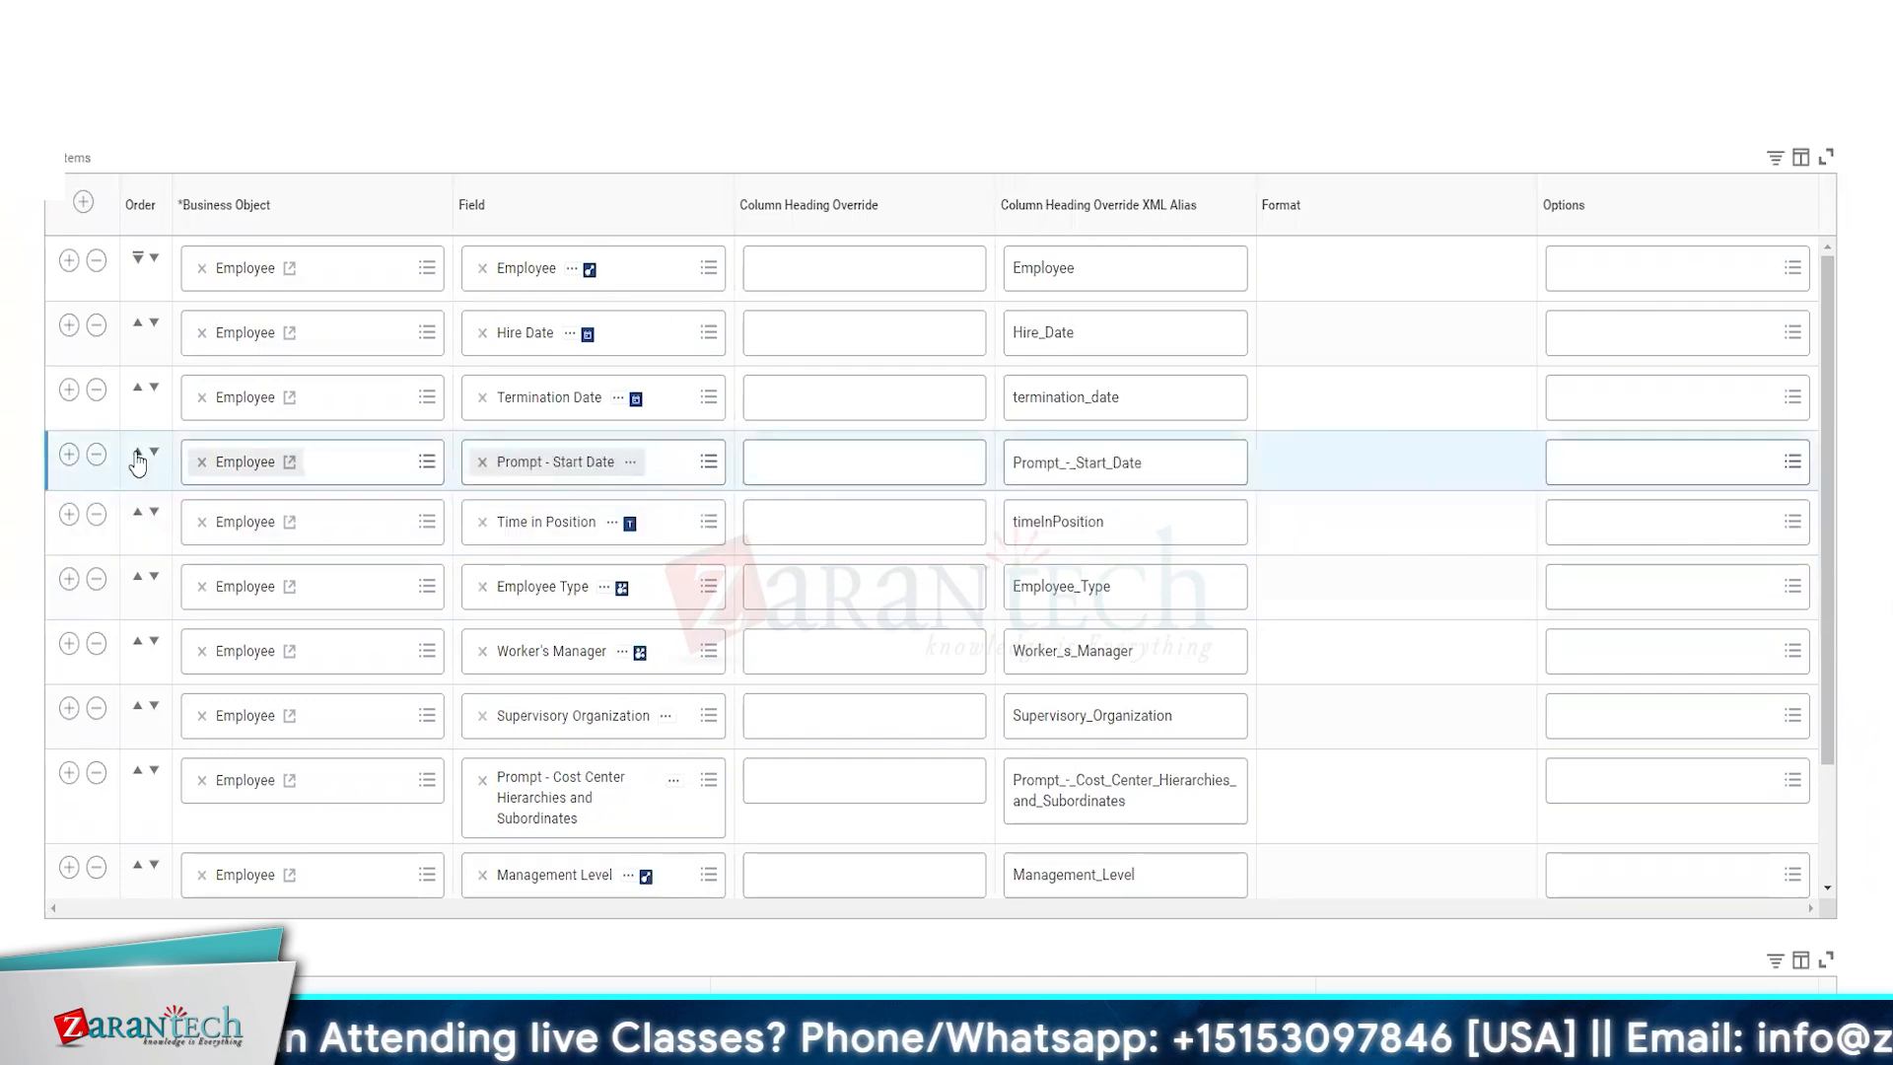
{"action": "left_click", "coordinate": [138, 453]}
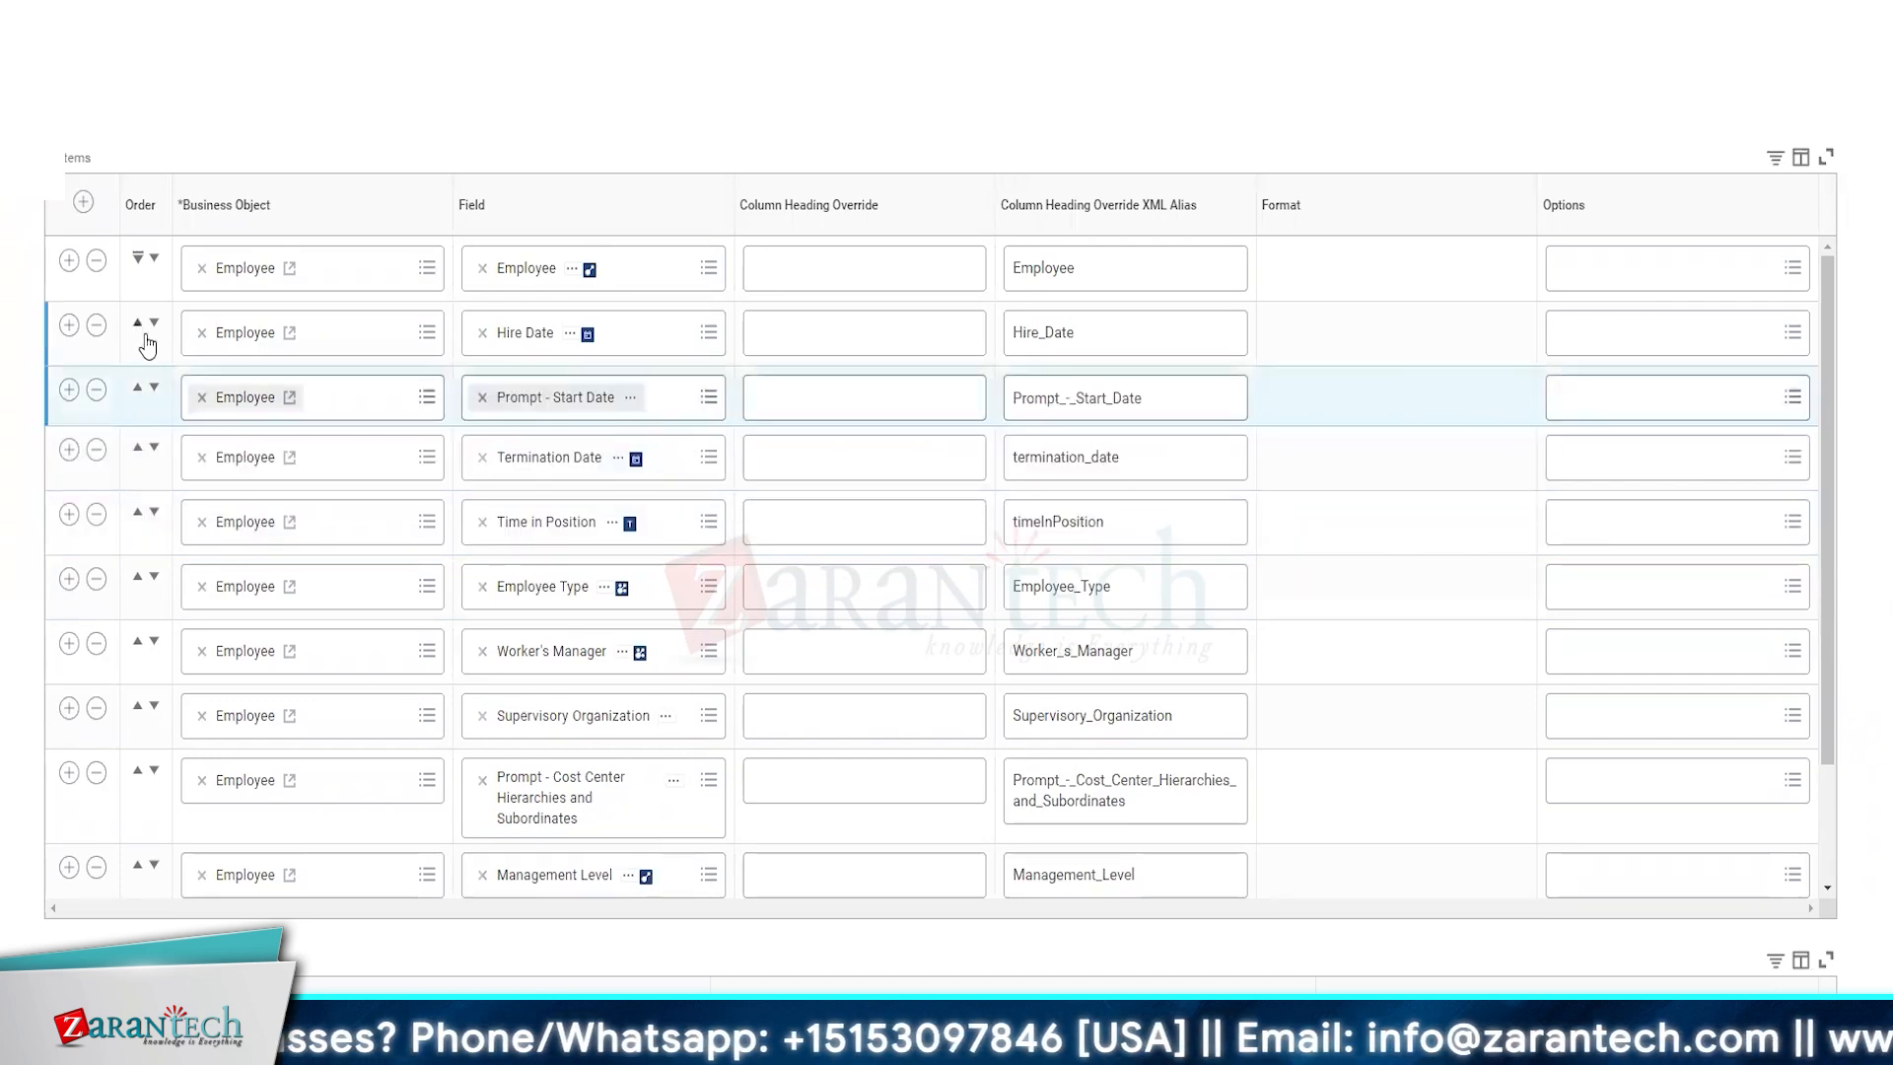
{"action": "left_click", "coordinate": [138, 390]}
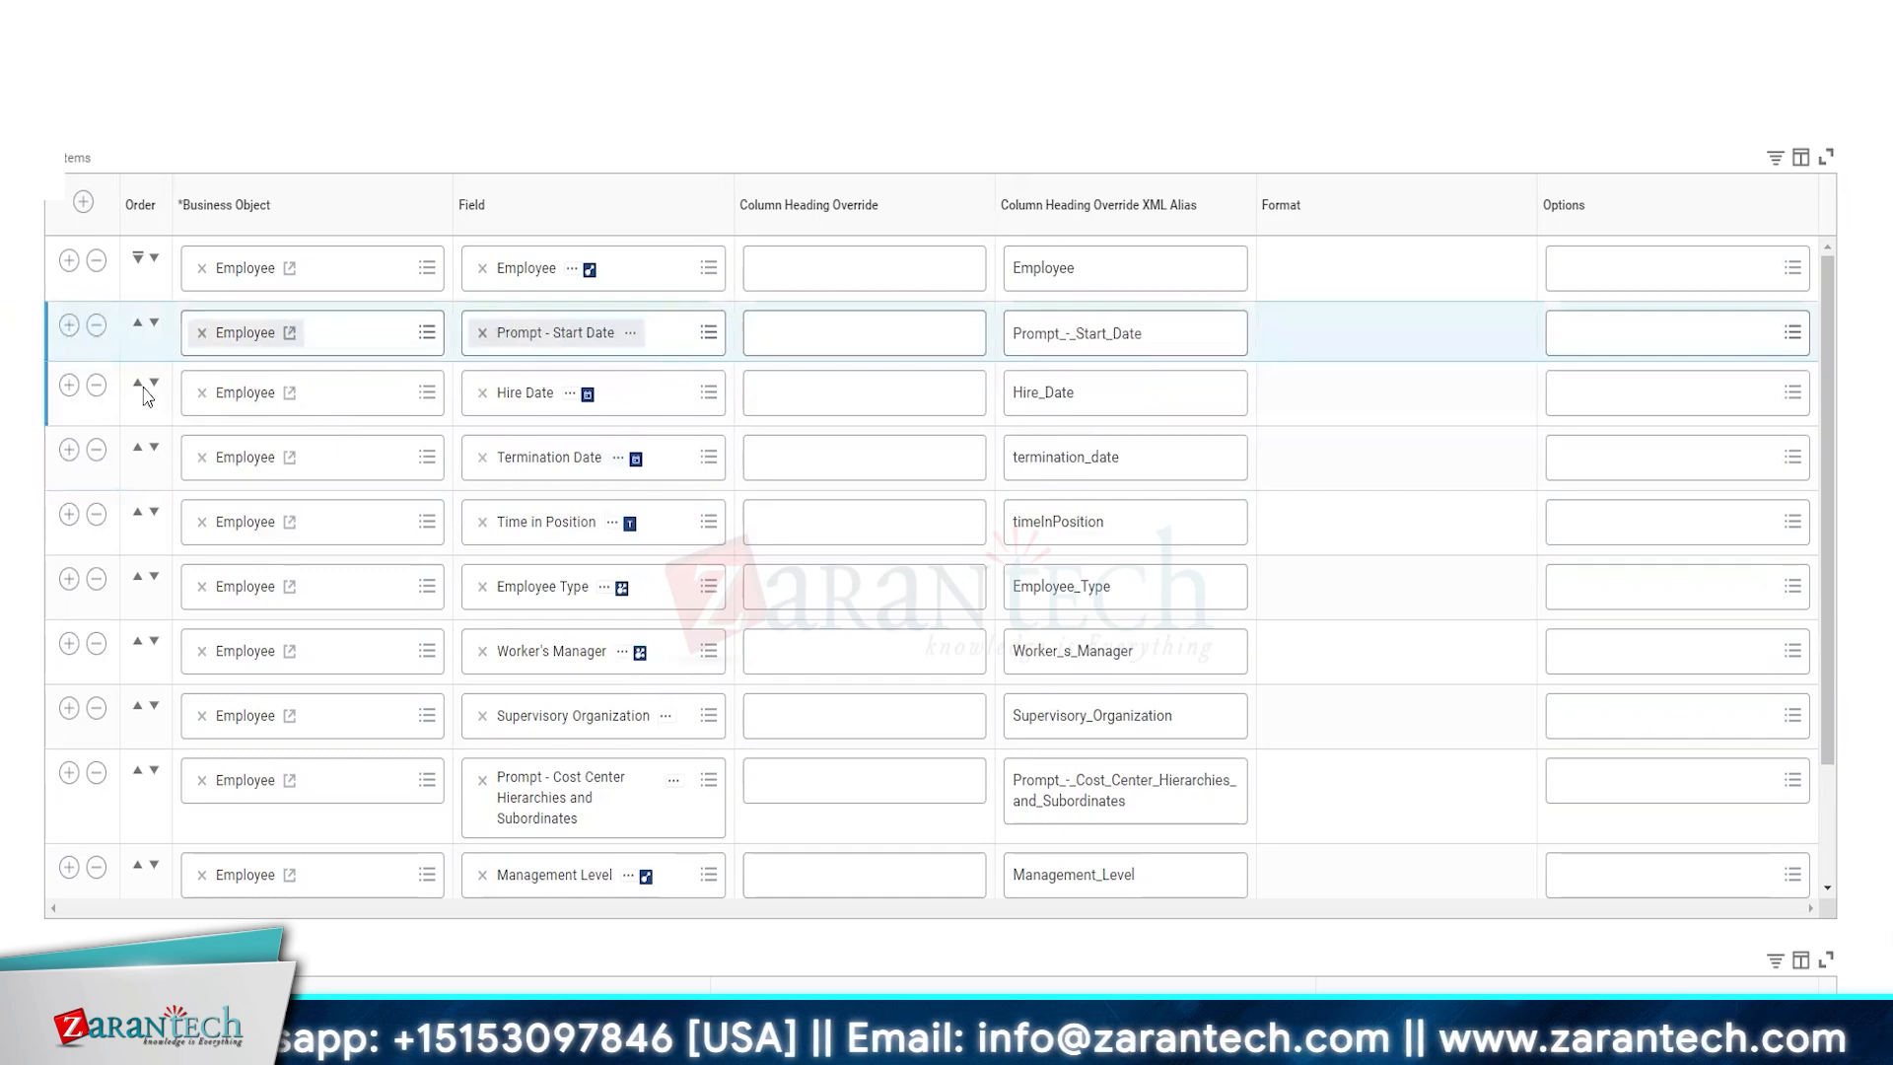
- Delete the Hire Date column row and move the Cost Center row up above Management Level
{"action": "left_click", "coordinate": [96, 387]}
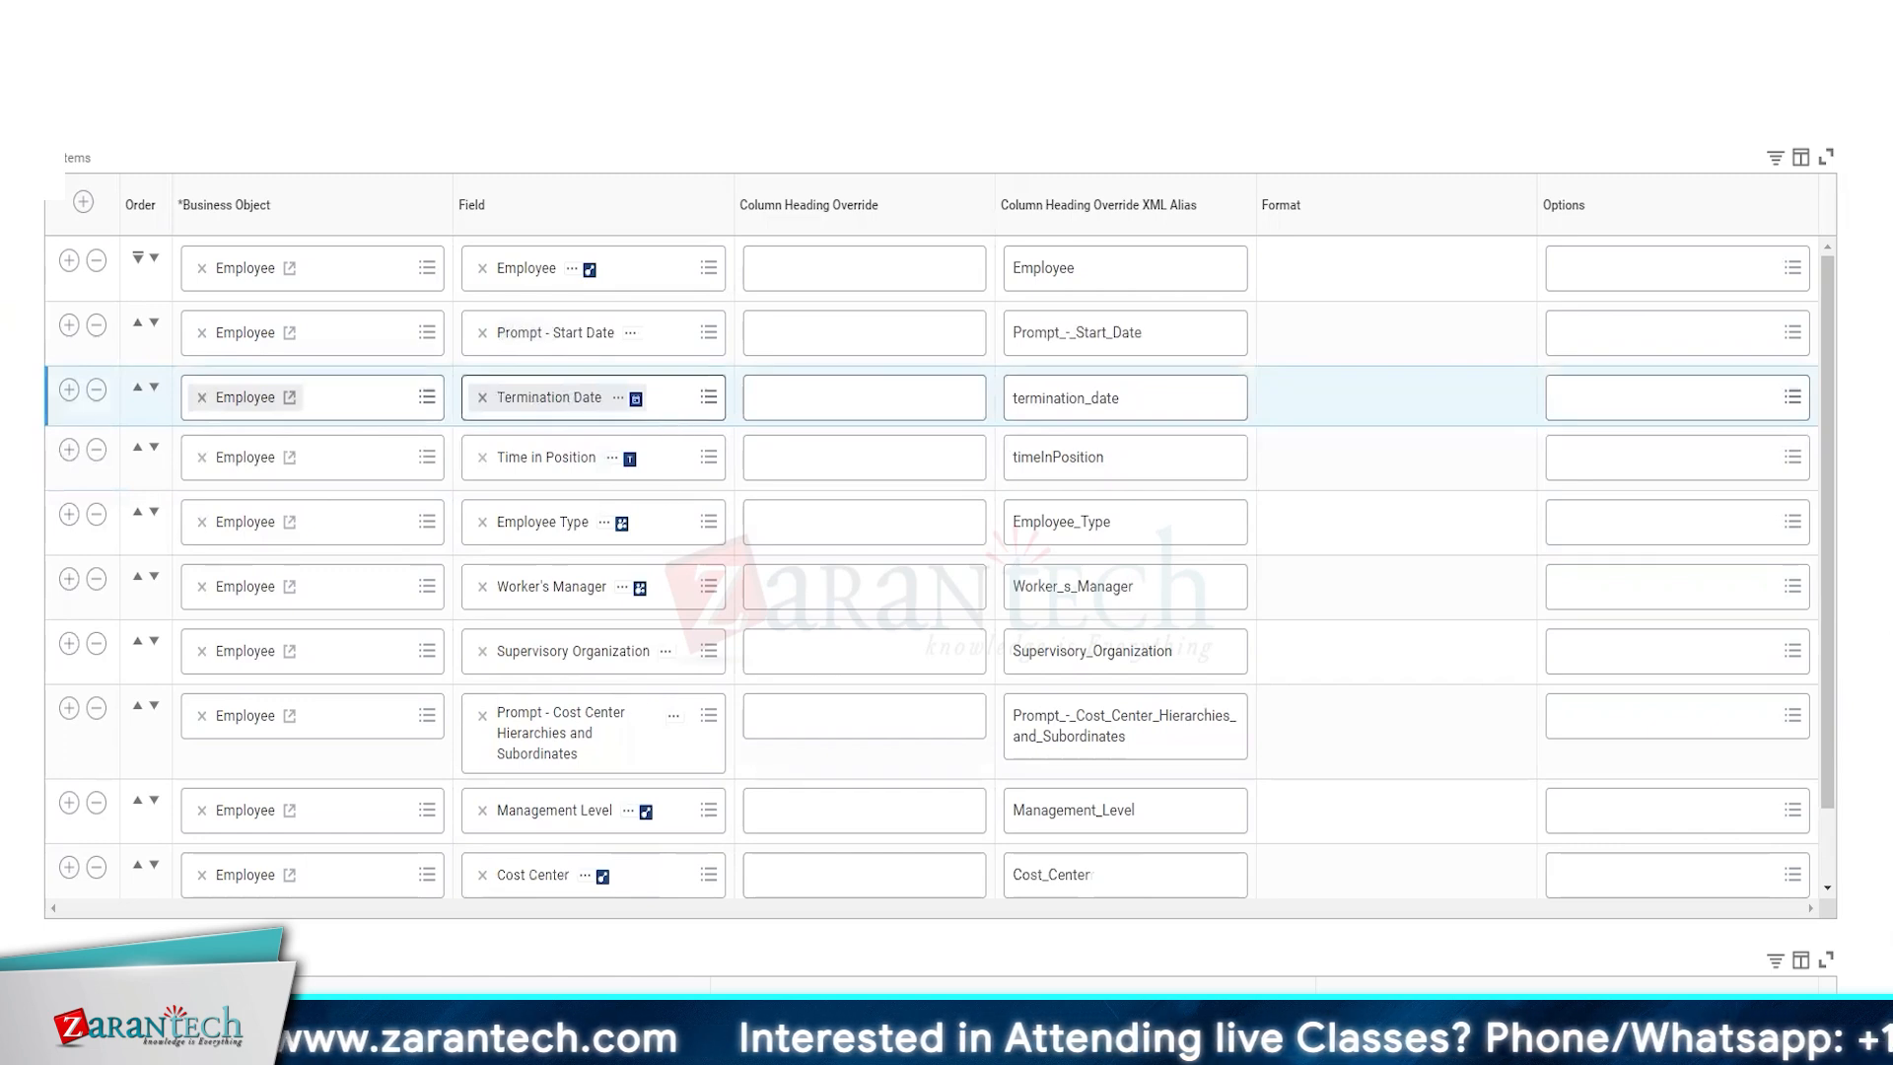
{"action": "left_click", "coordinate": [137, 866]}
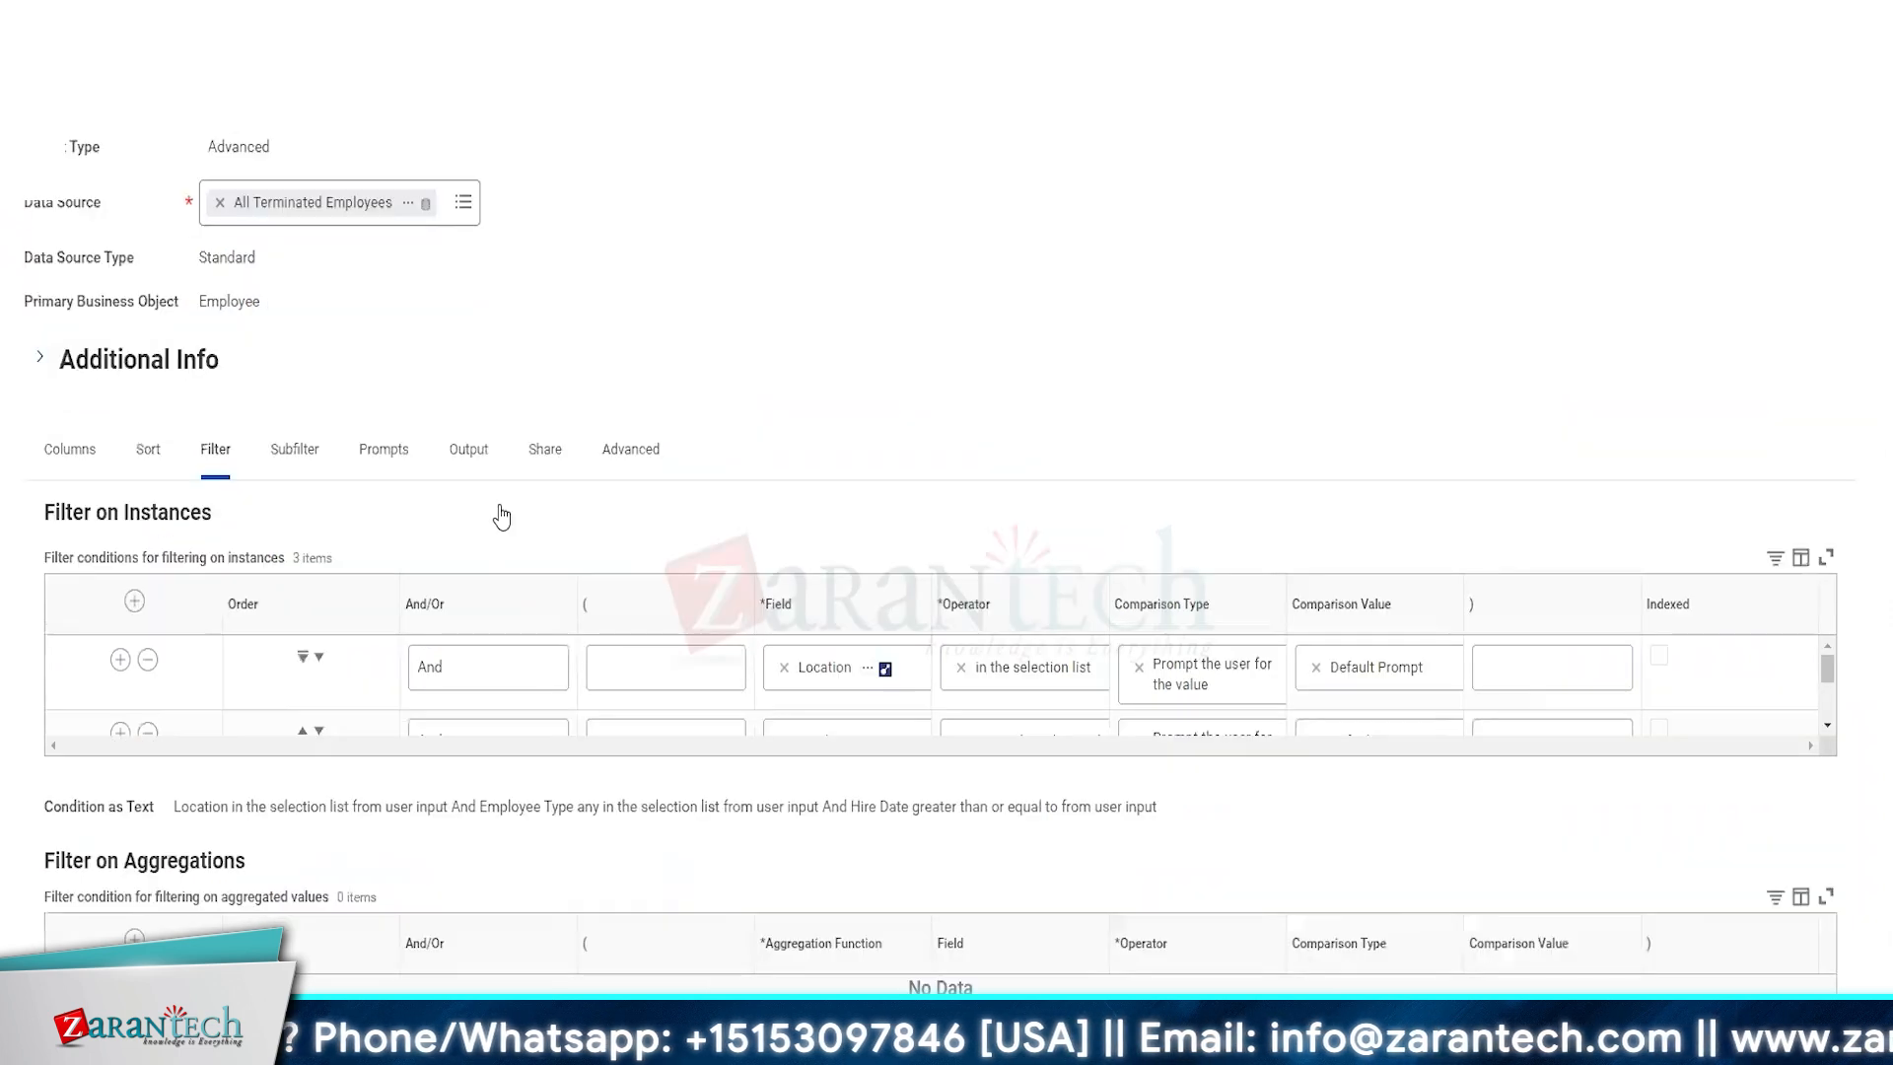
- Delete the Hire Date condition from the report's instance filter
{"action": "scroll", "coordinate": [499, 515], "scroll_direction": "down", "scroll_amount": 1}
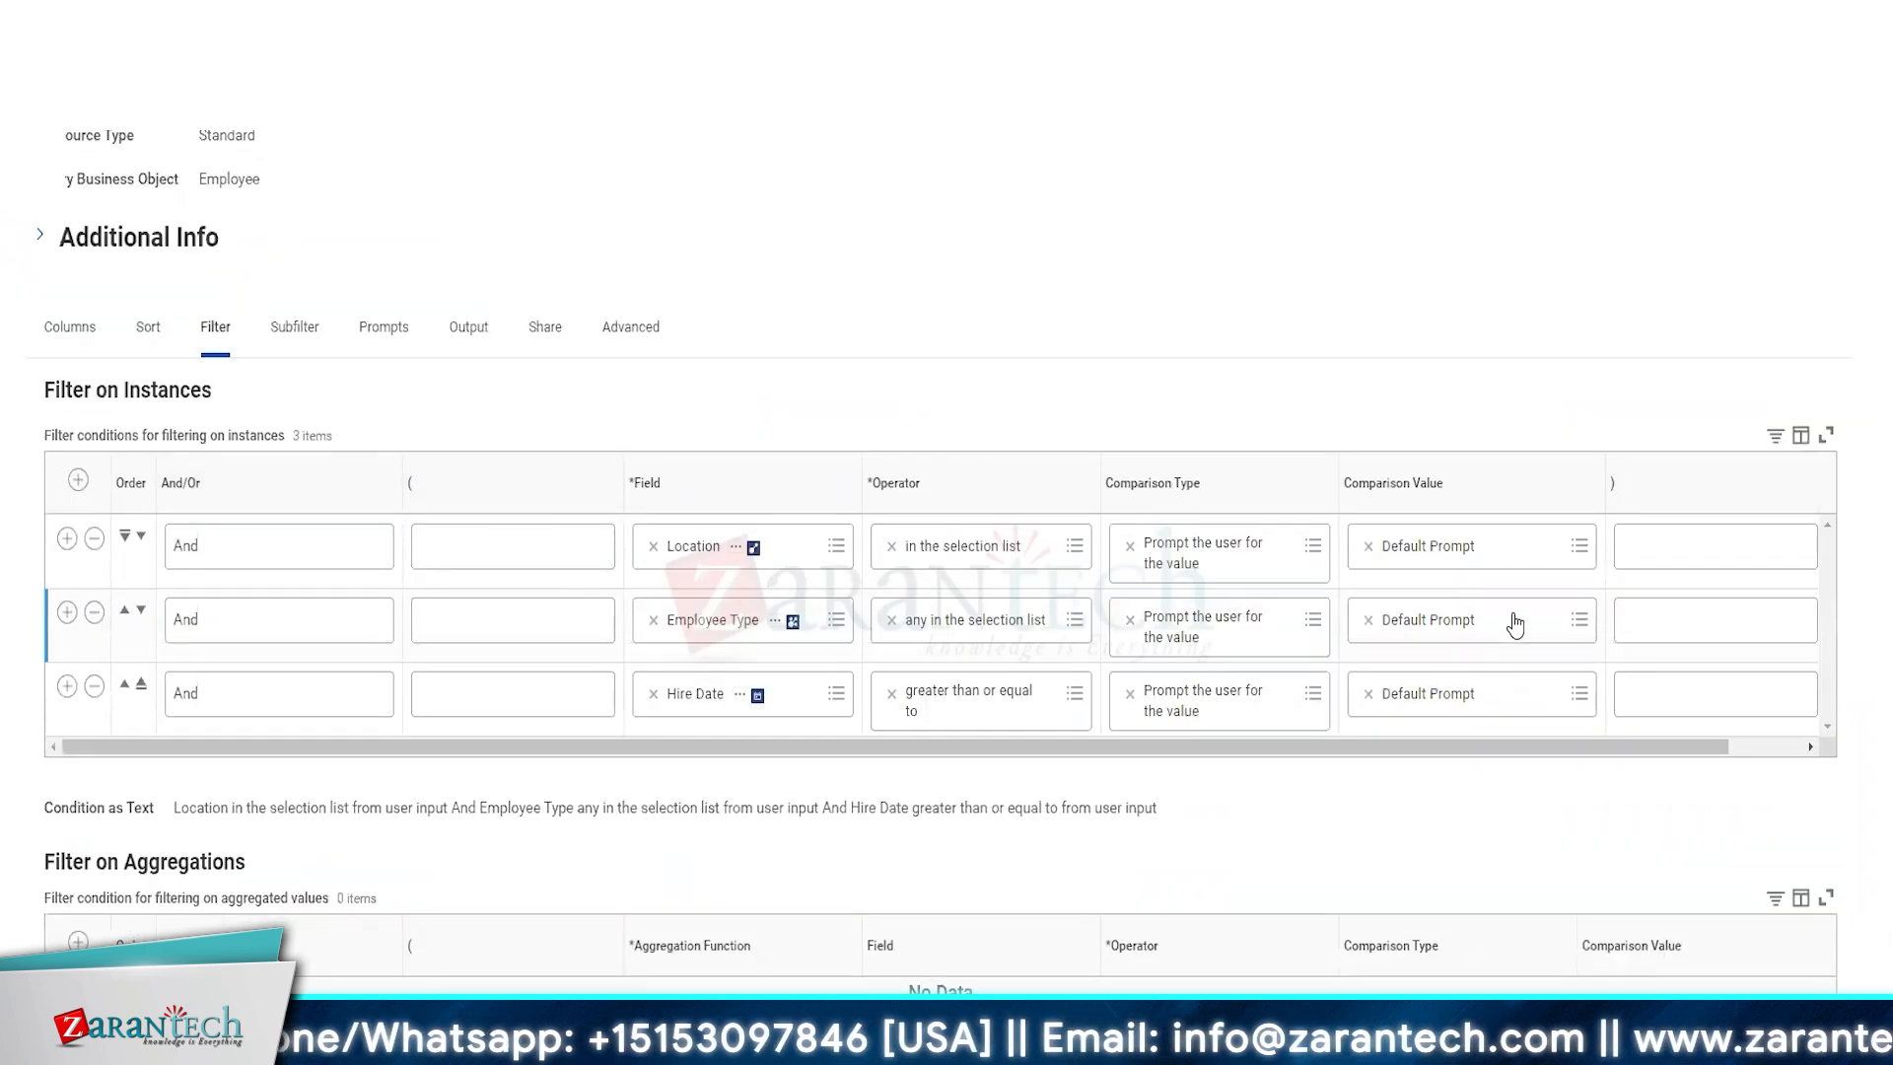
{"action": "left_click", "coordinate": [93, 686]}
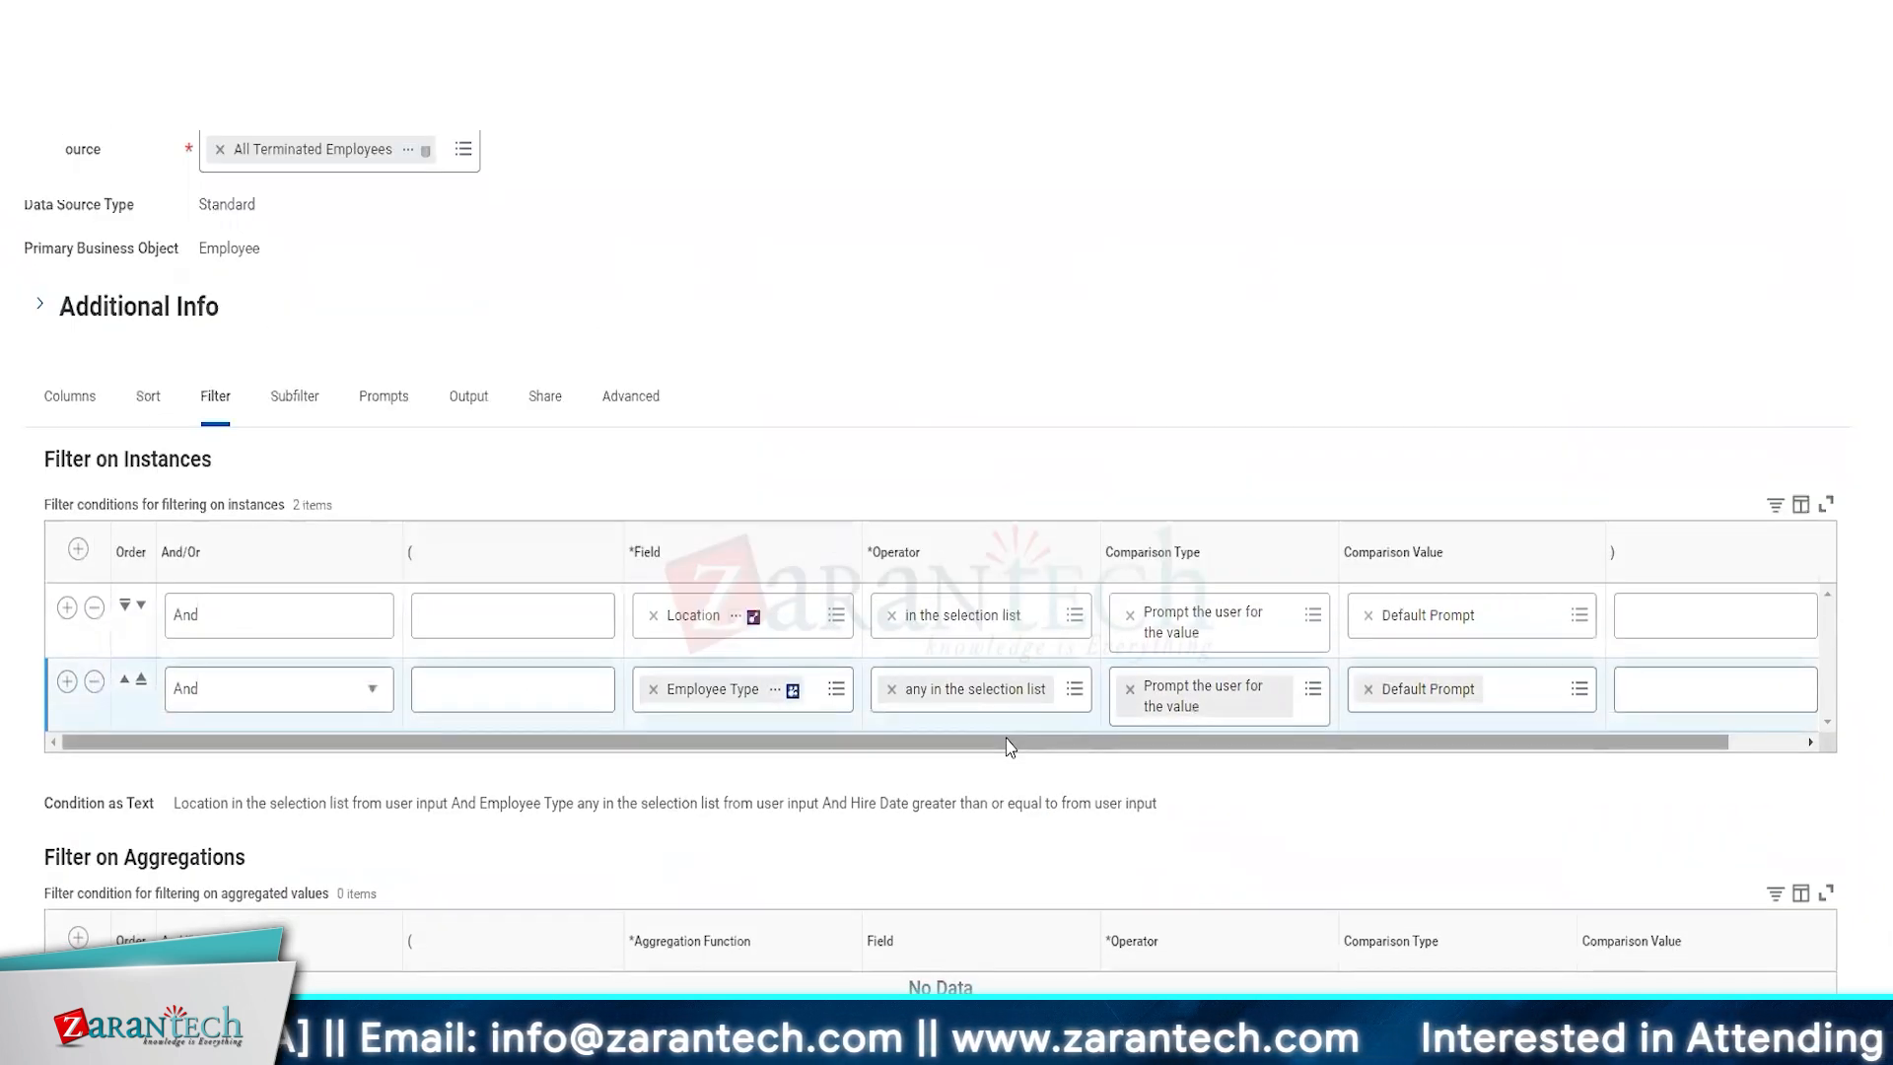
- Override the column heading of the Prompt - Start Date field with Start Date
{"action": "left_click", "coordinate": [69, 395]}
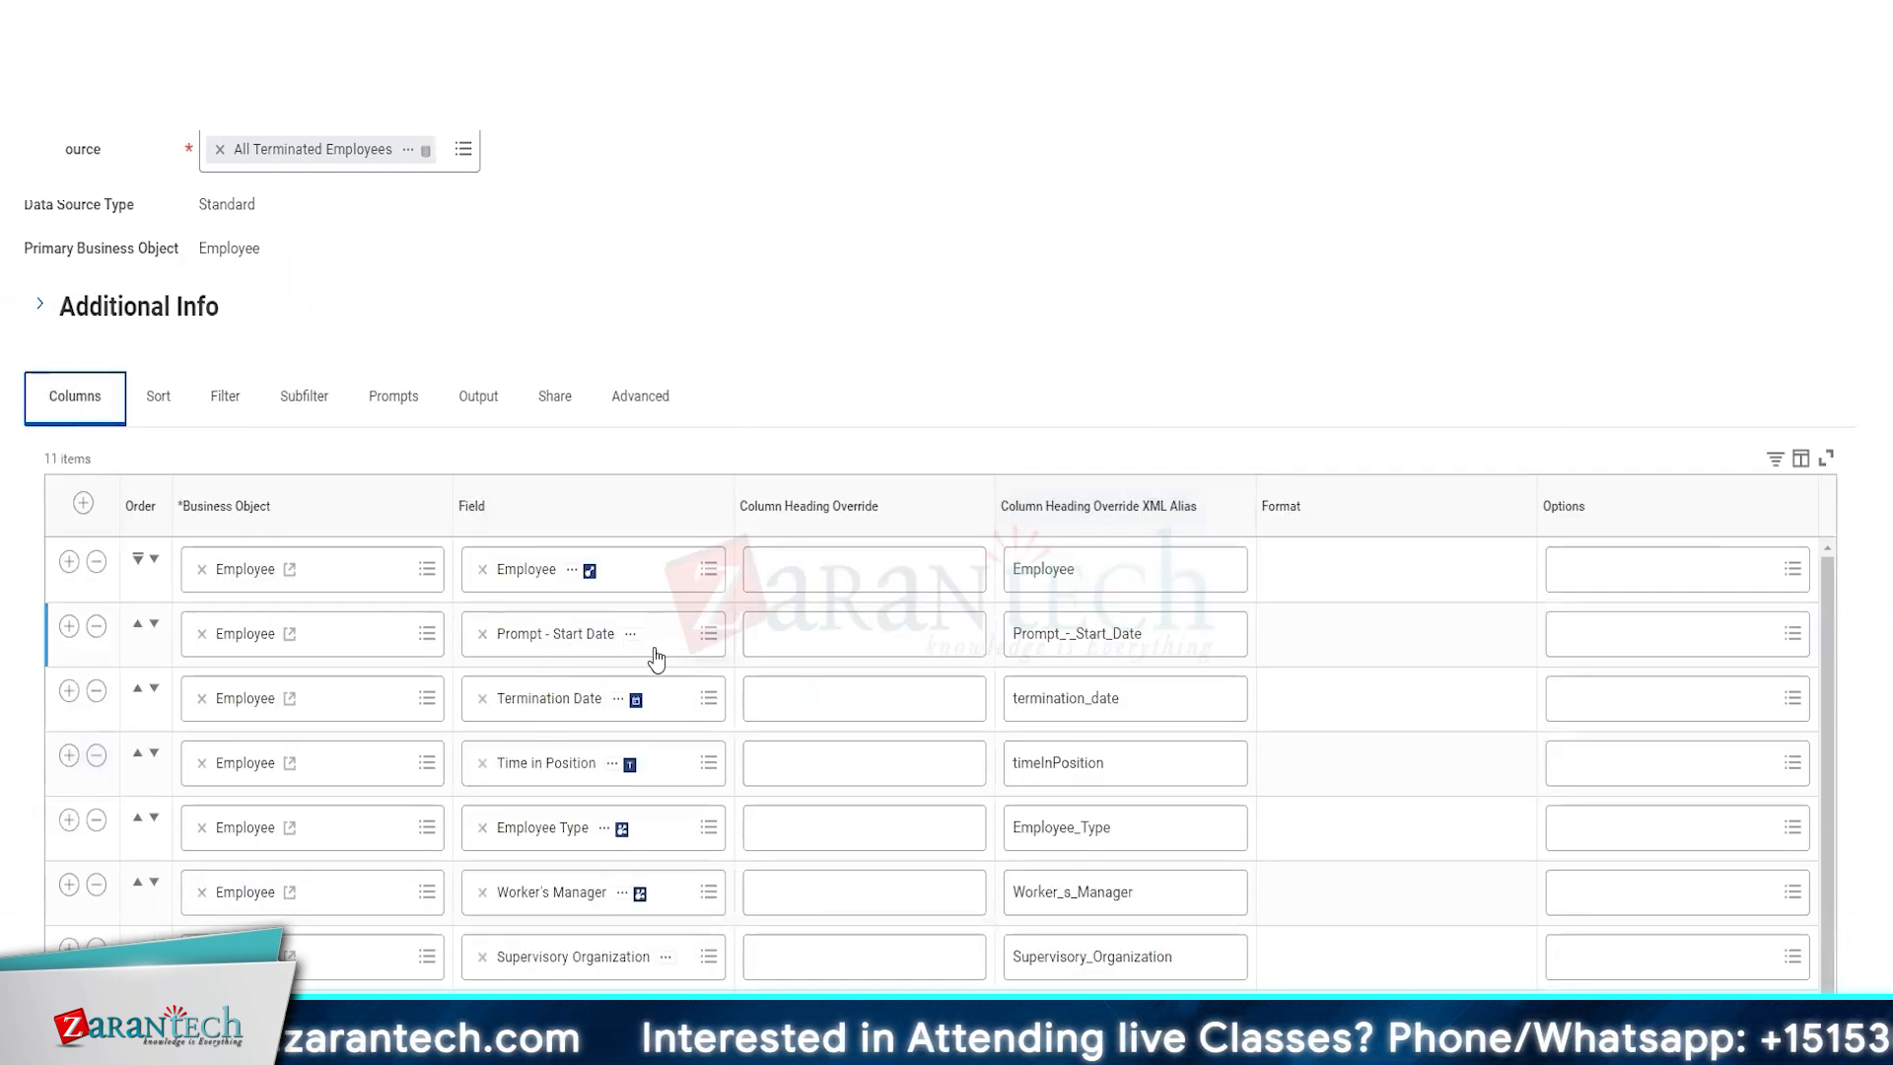
{"action": "left_click", "coordinate": [919, 635]}
{"action": "type", "text": "Start"}
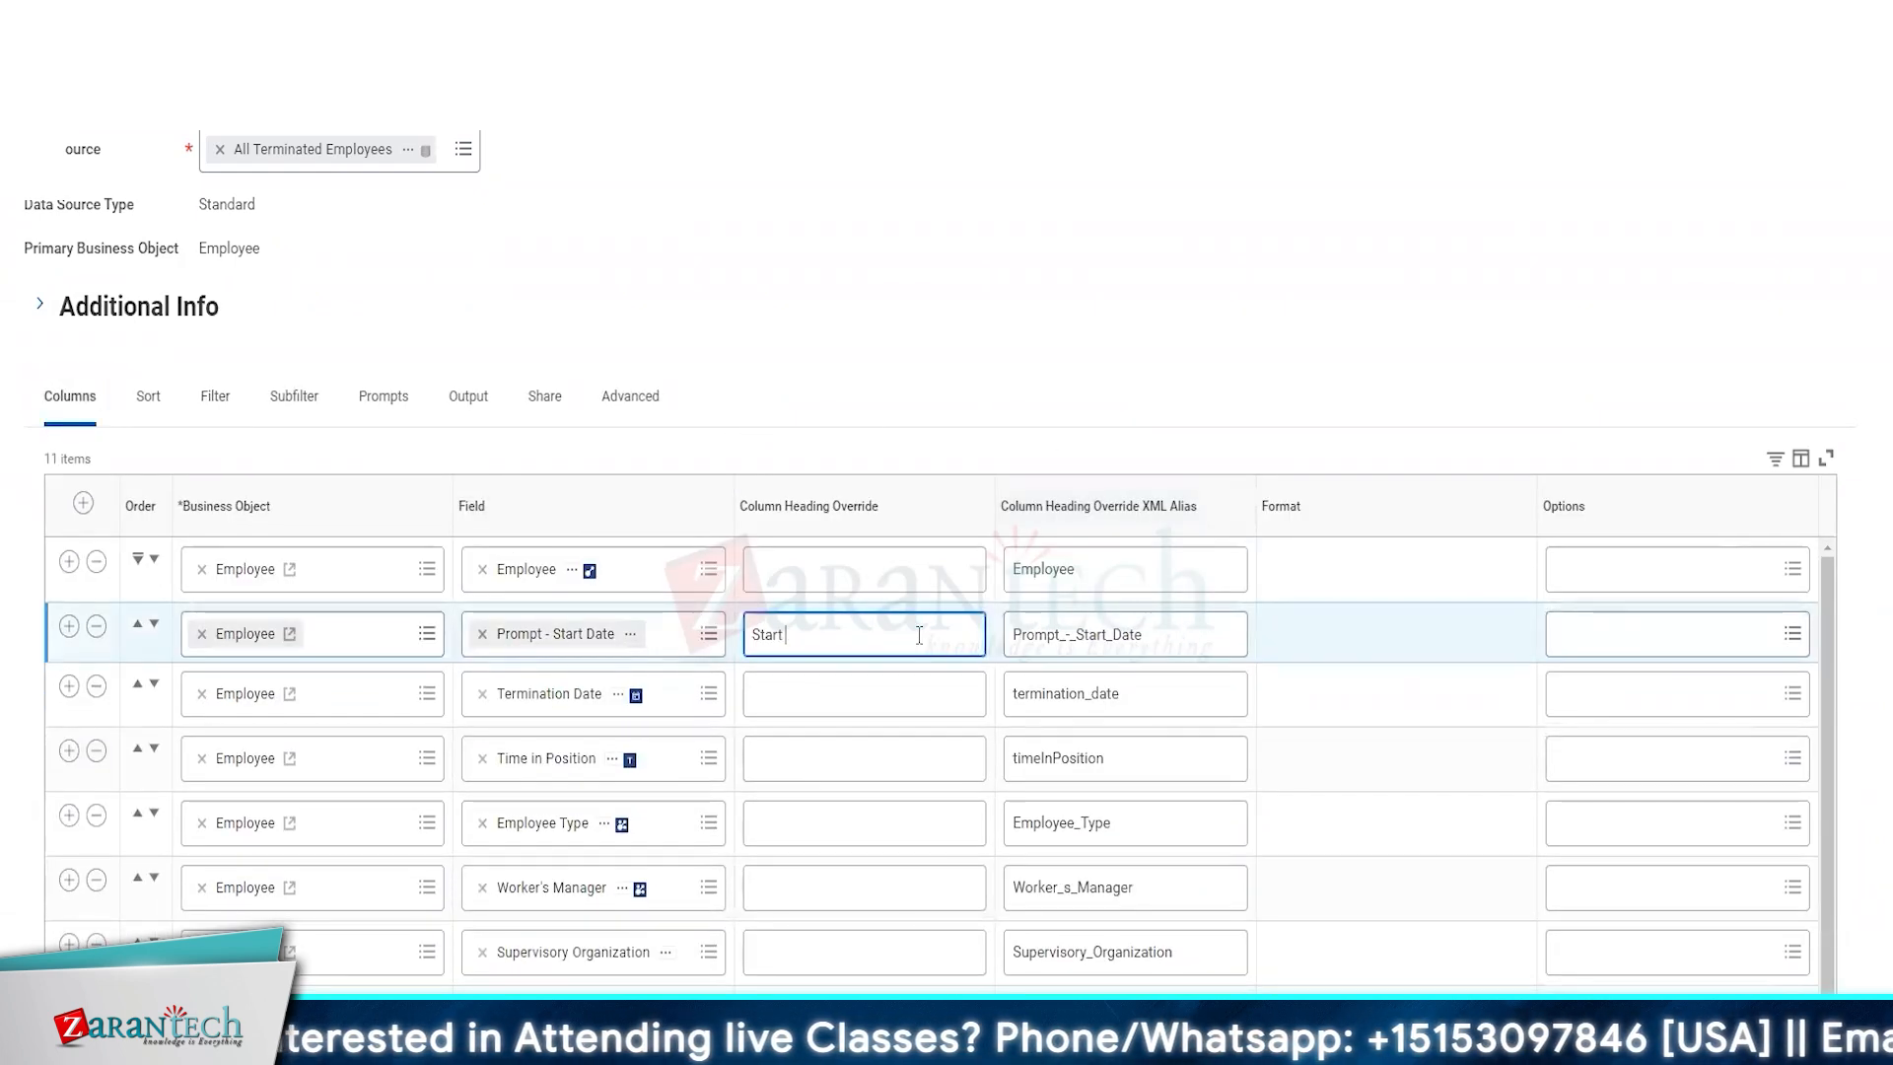
{"action": "type", "text": " Date"}
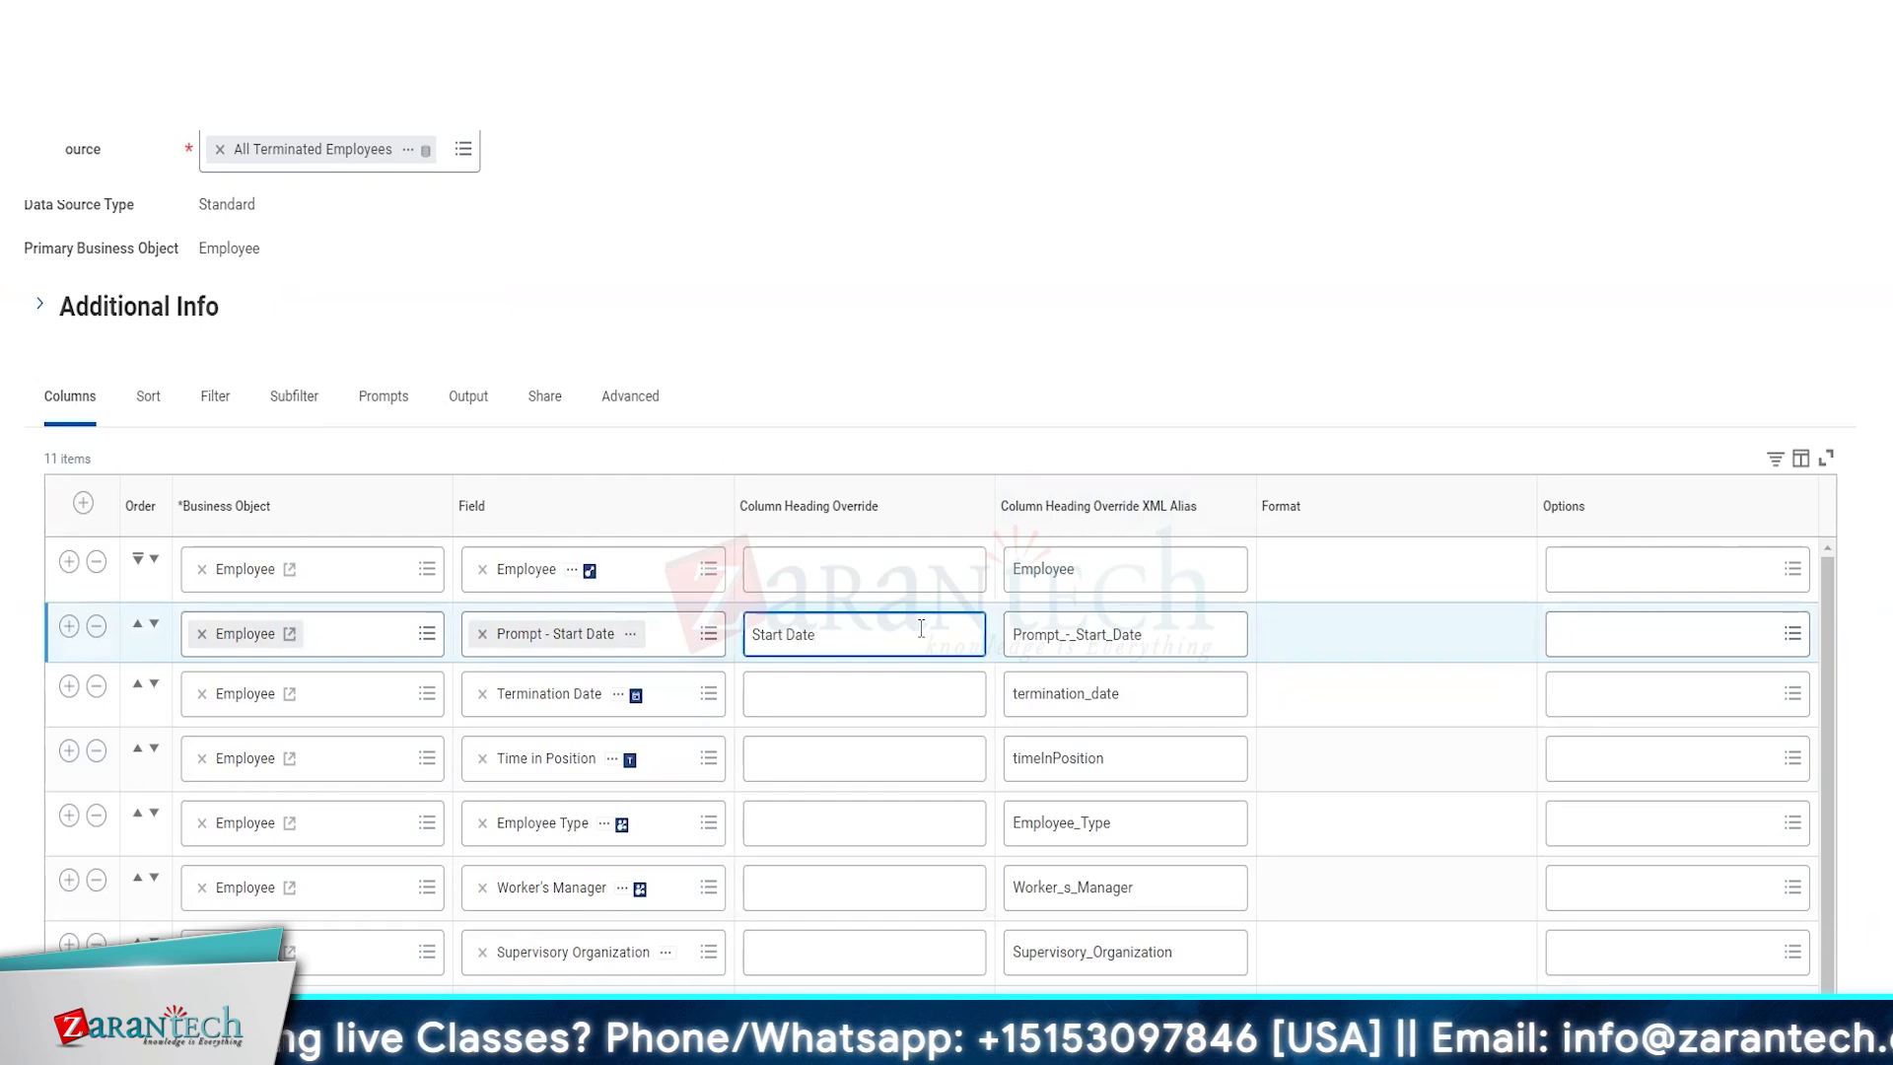
- Delete the Hire Date row from the prompt defaults and recheck the report's filter conditions
{"action": "left_click", "coordinate": [414, 399]}
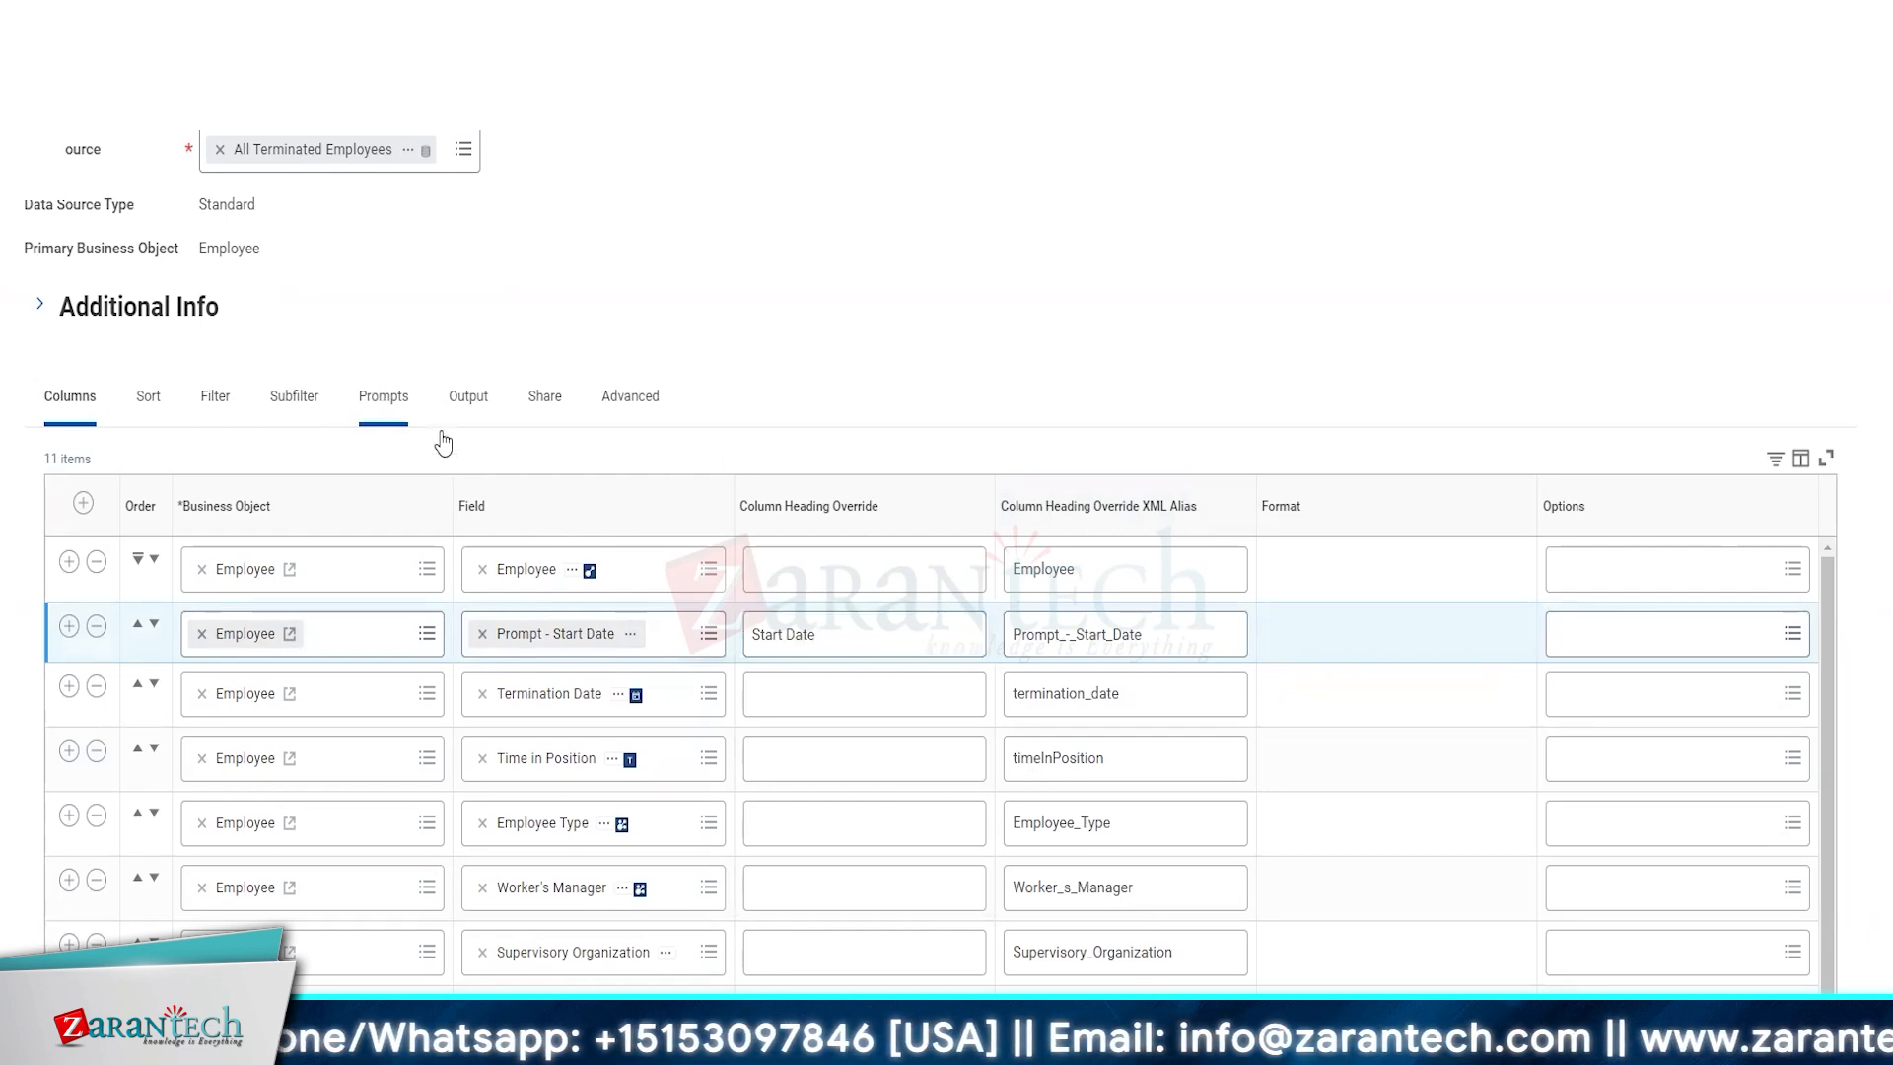
{"action": "scroll", "coordinate": [329, 371], "scroll_direction": "down", "scroll_amount": 4}
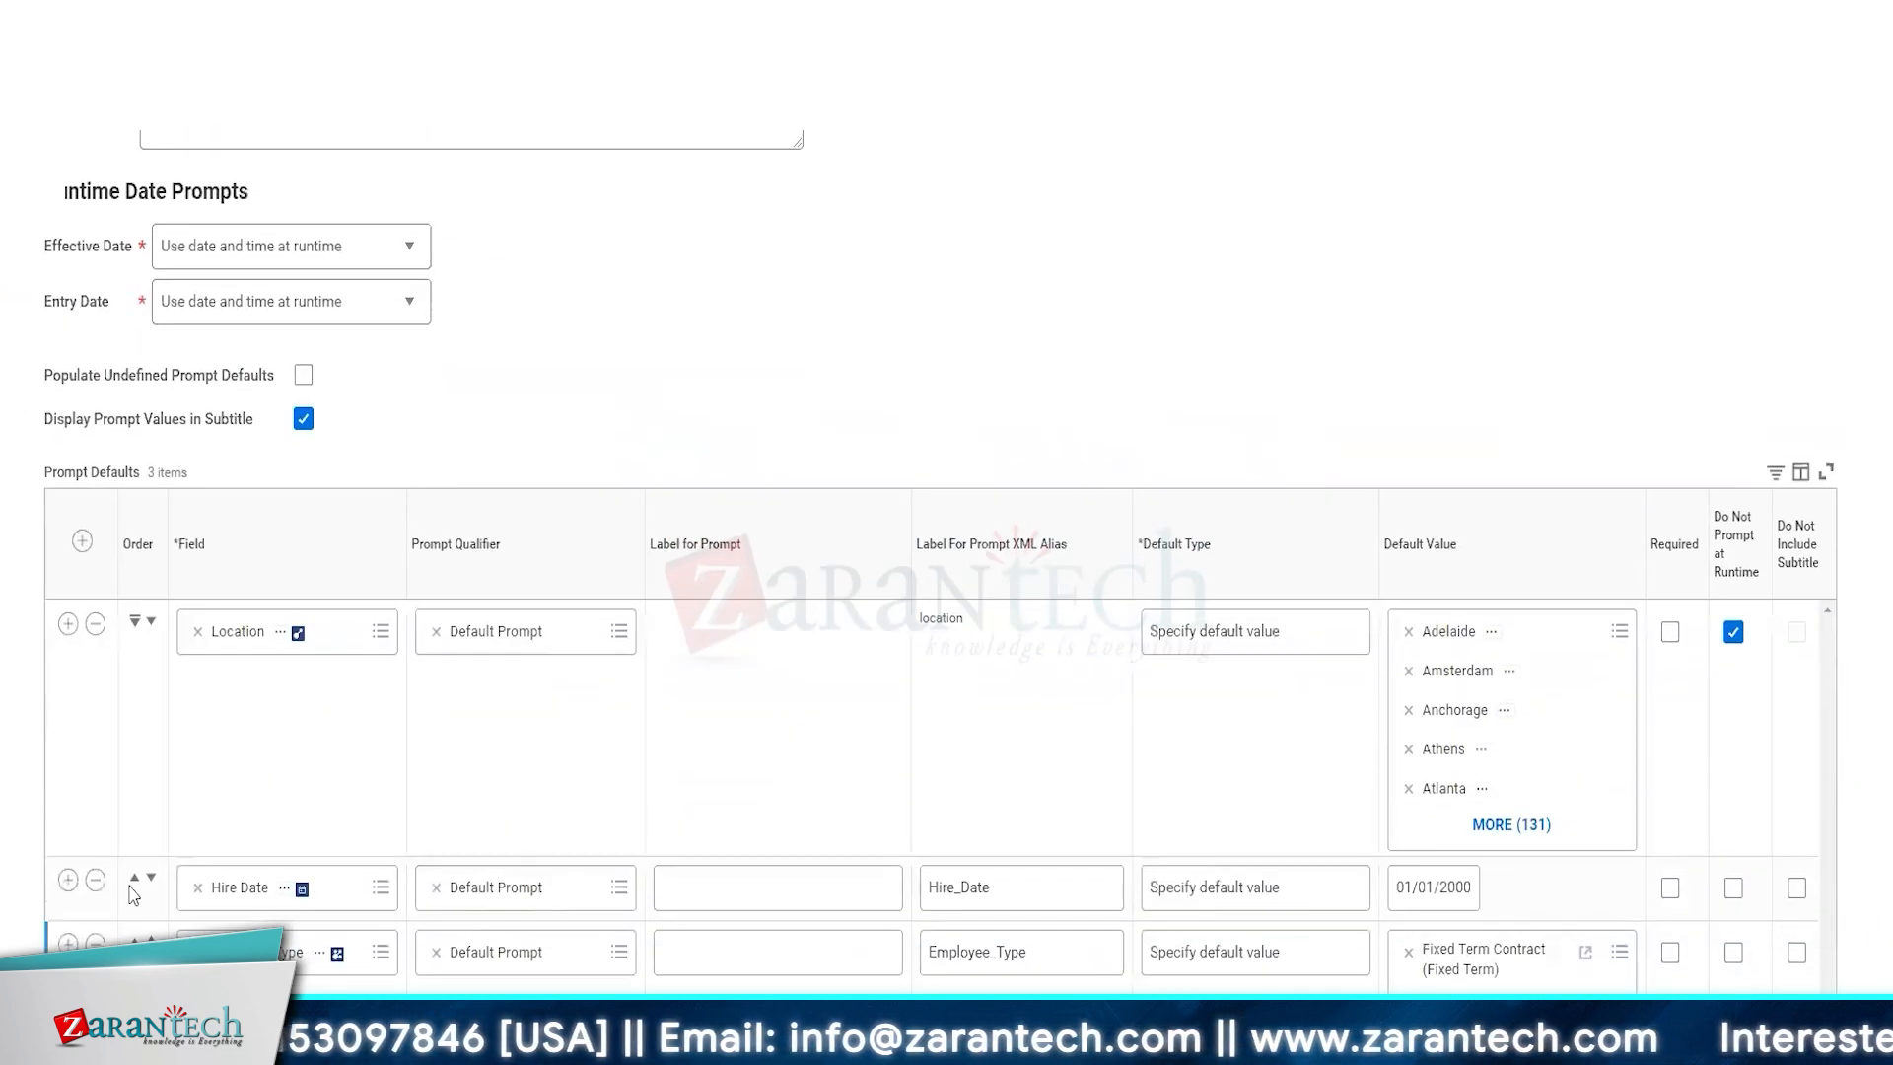
{"action": "left_click", "coordinate": [95, 879]}
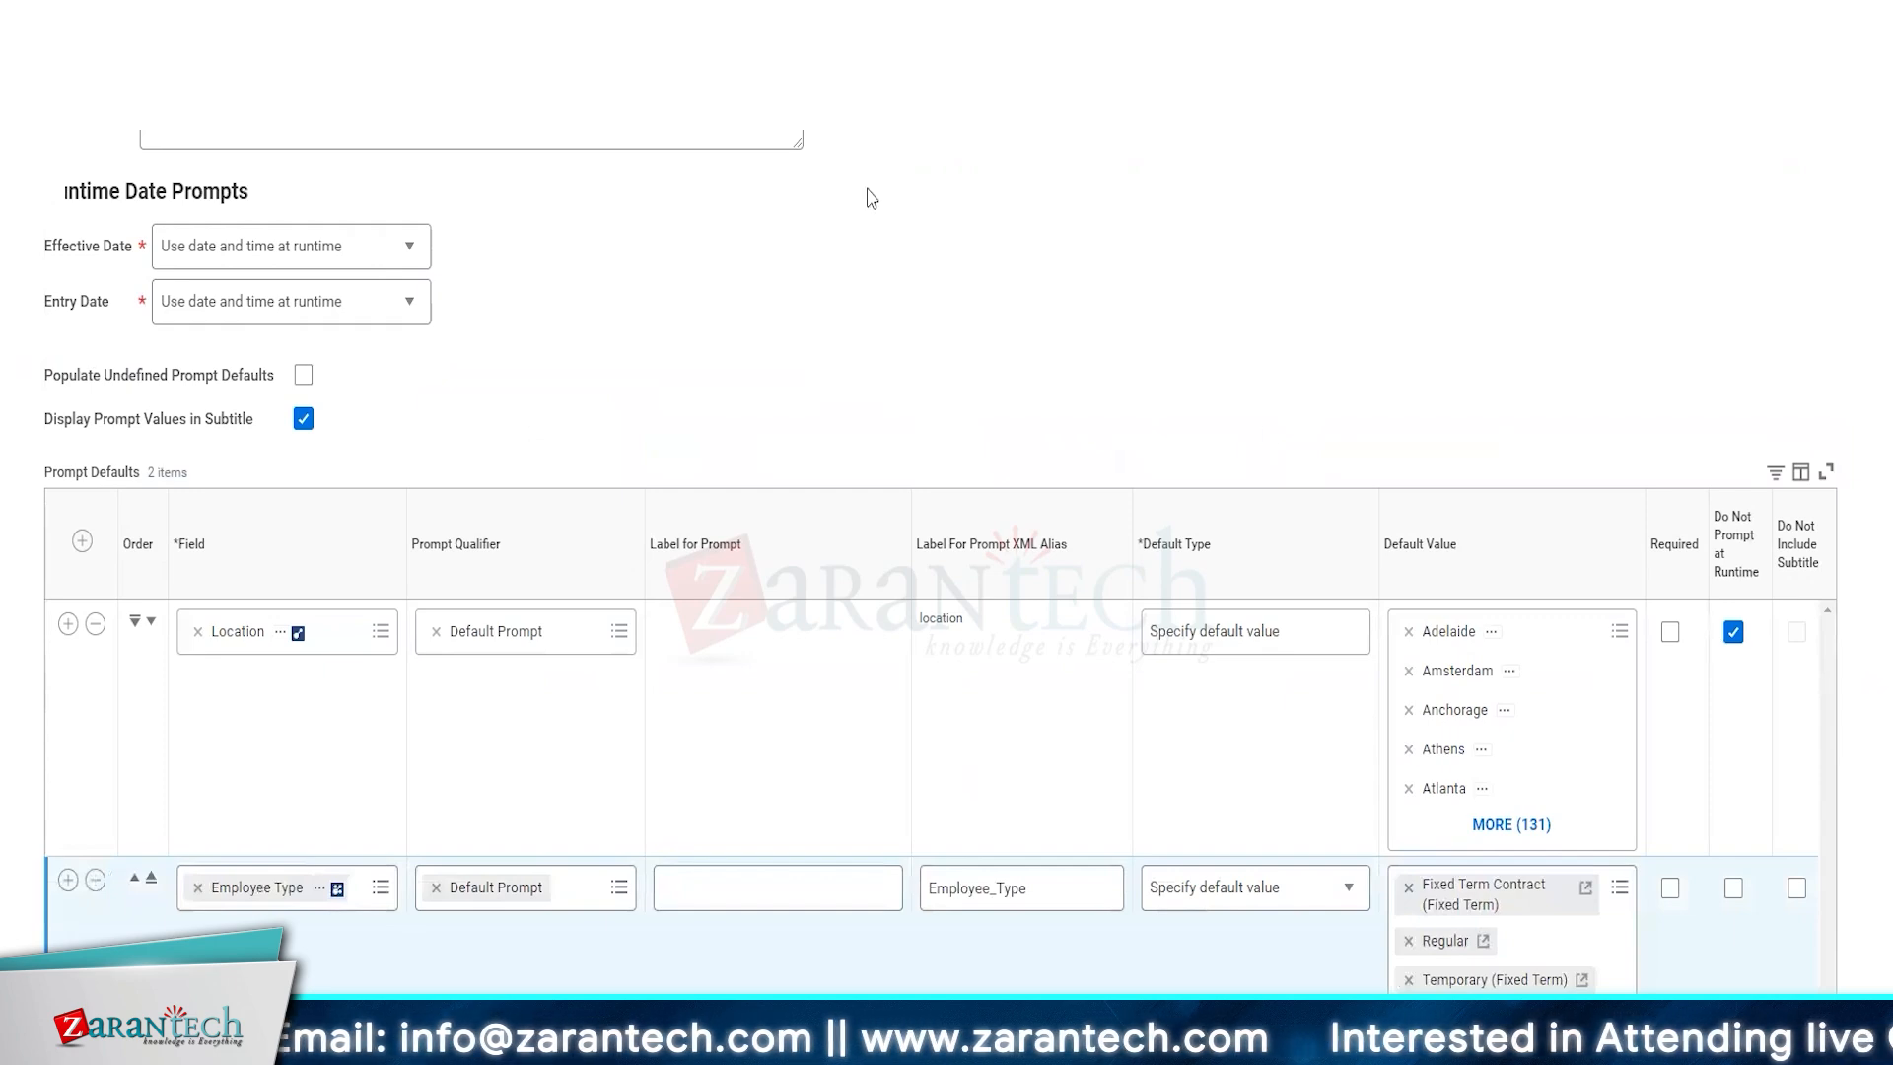
{"action": "scroll", "coordinate": [516, 511], "scroll_direction": "up", "scroll_amount": 6}
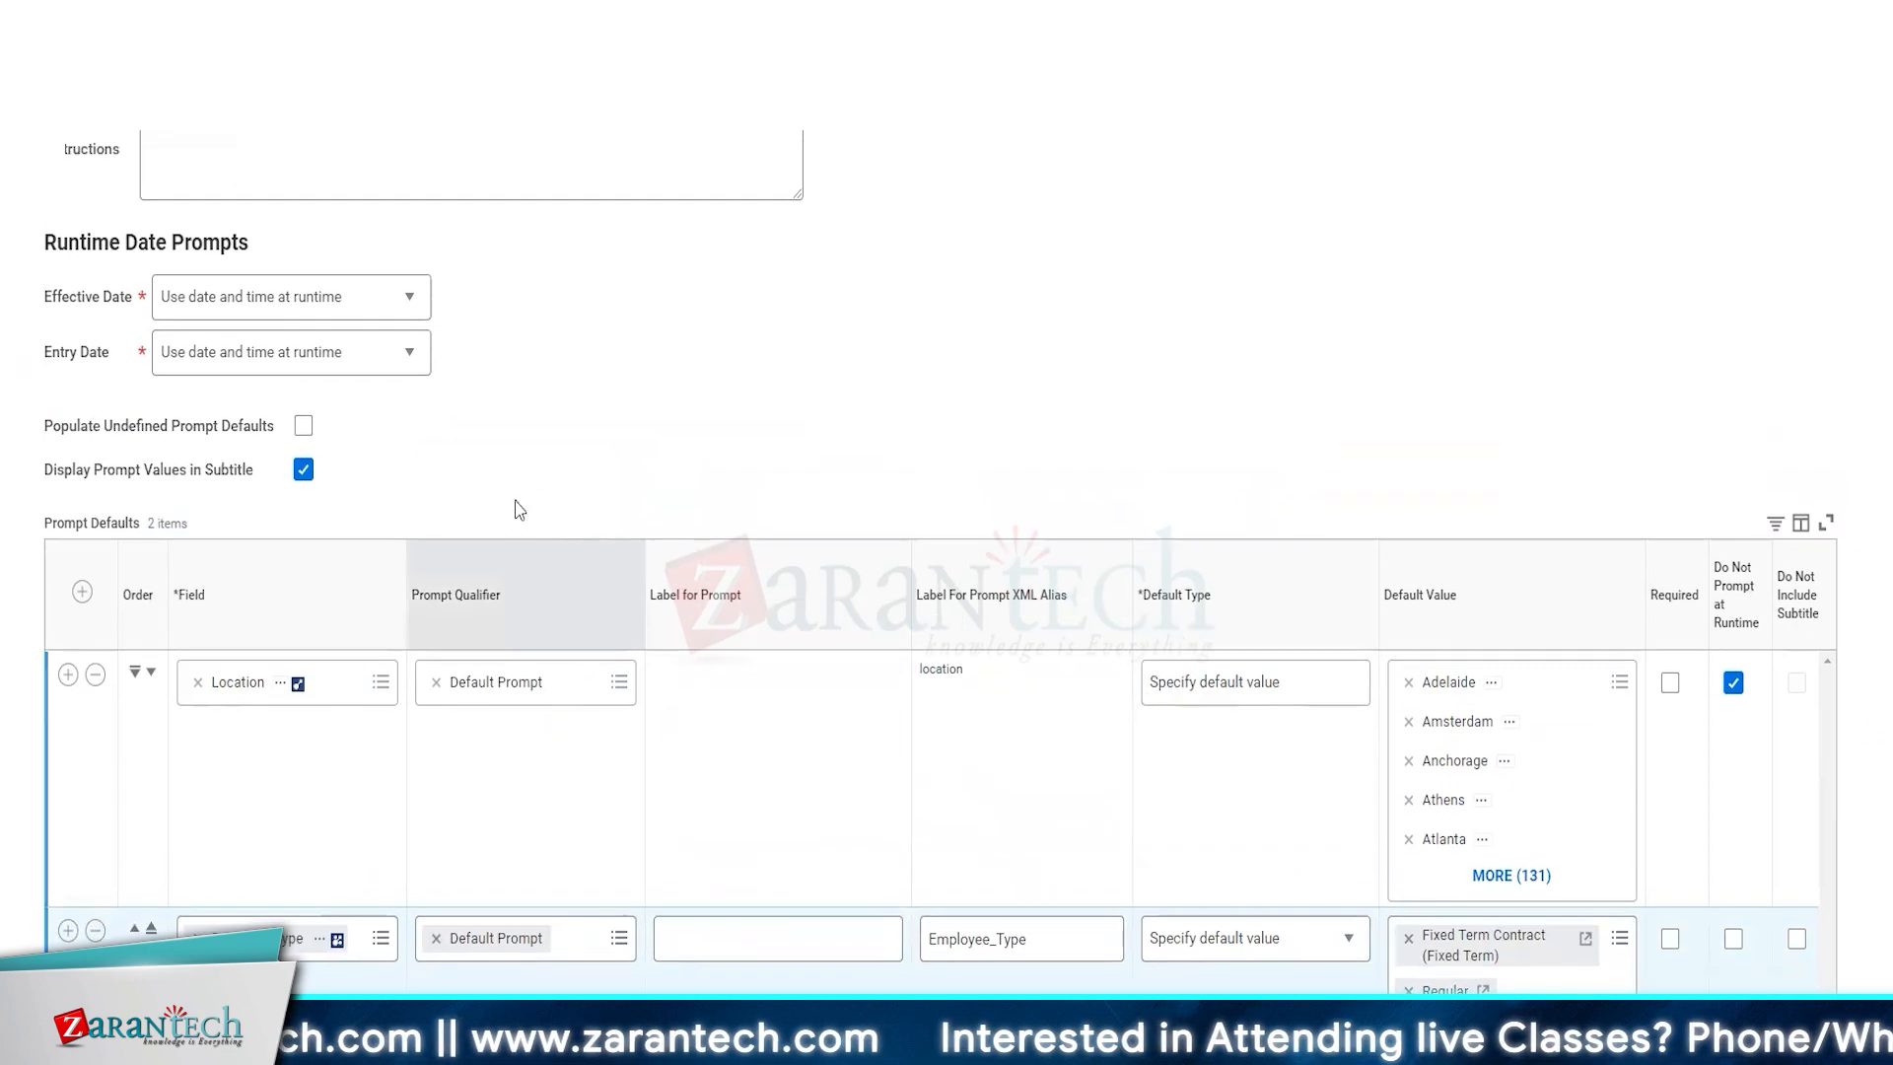
{"action": "left_click", "coordinate": [225, 522]}
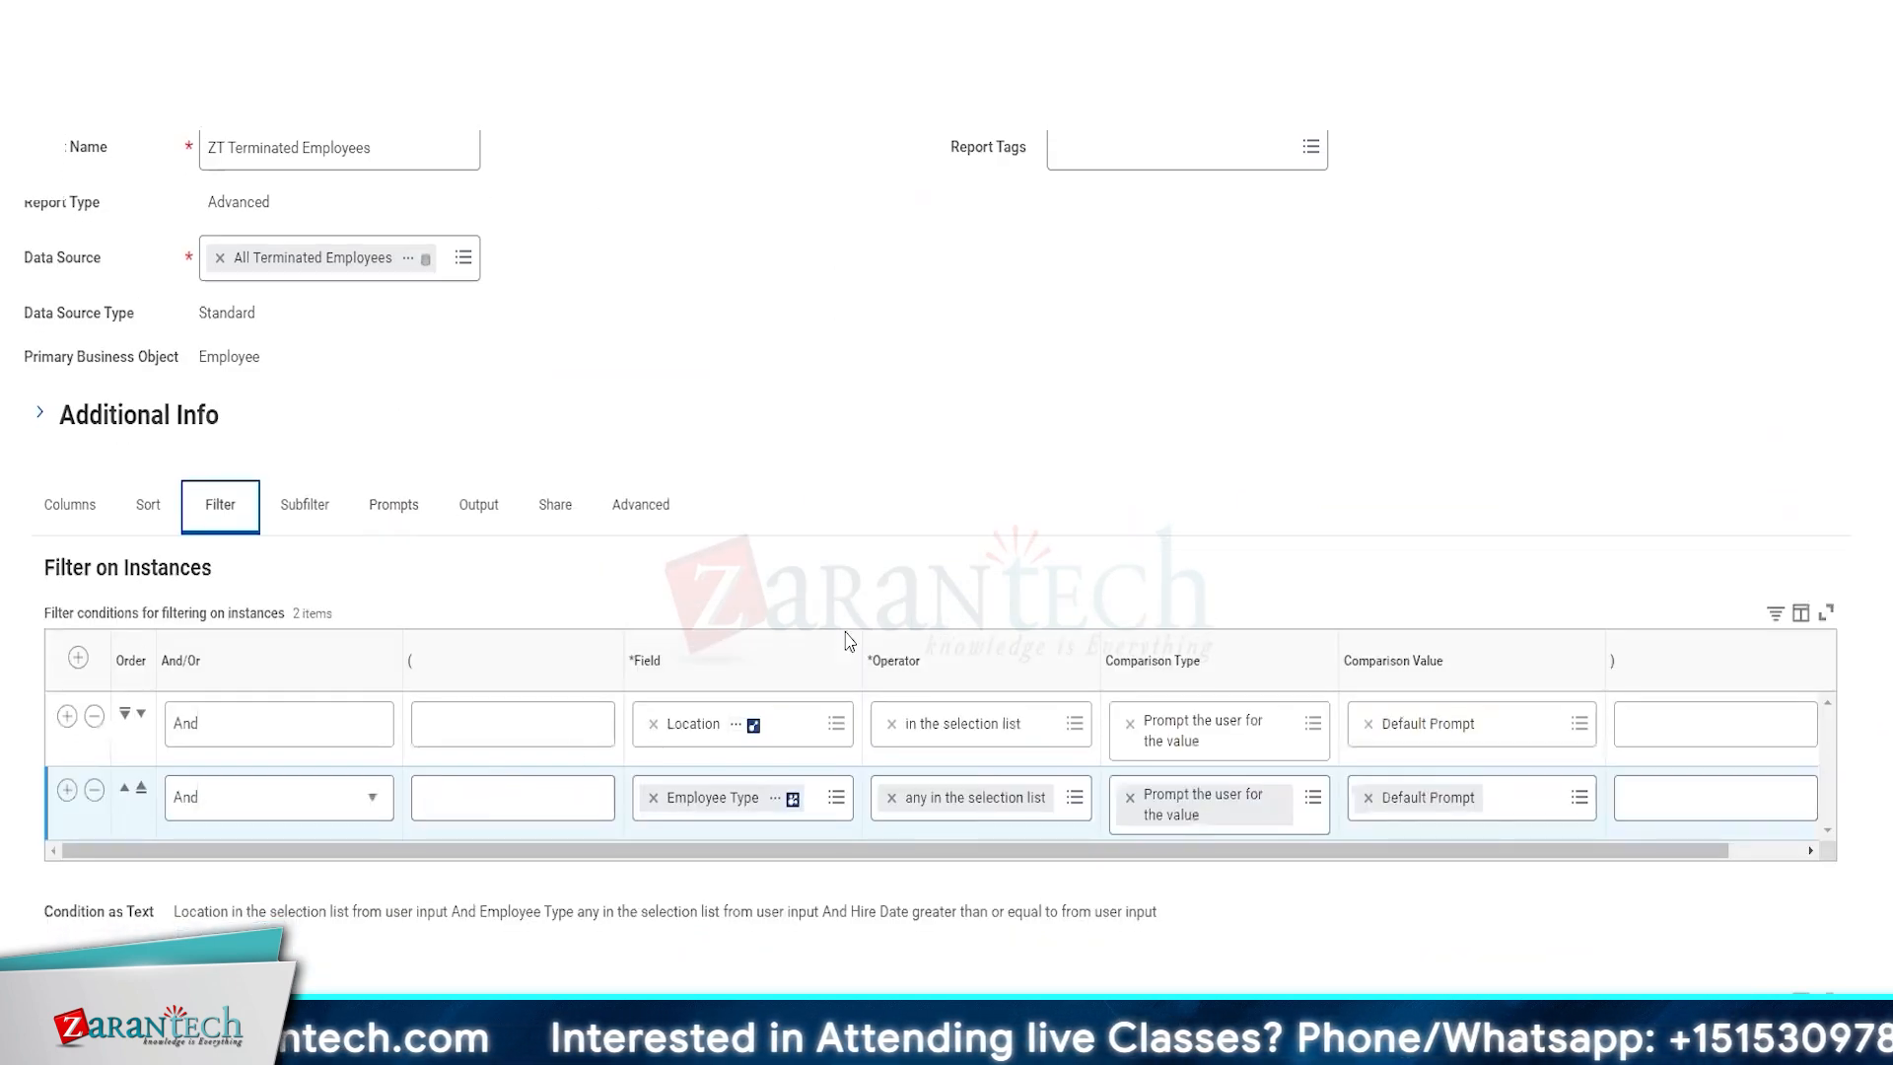
{"action": "scroll", "coordinate": [498, 789], "scroll_direction": "down", "scroll_amount": 1}
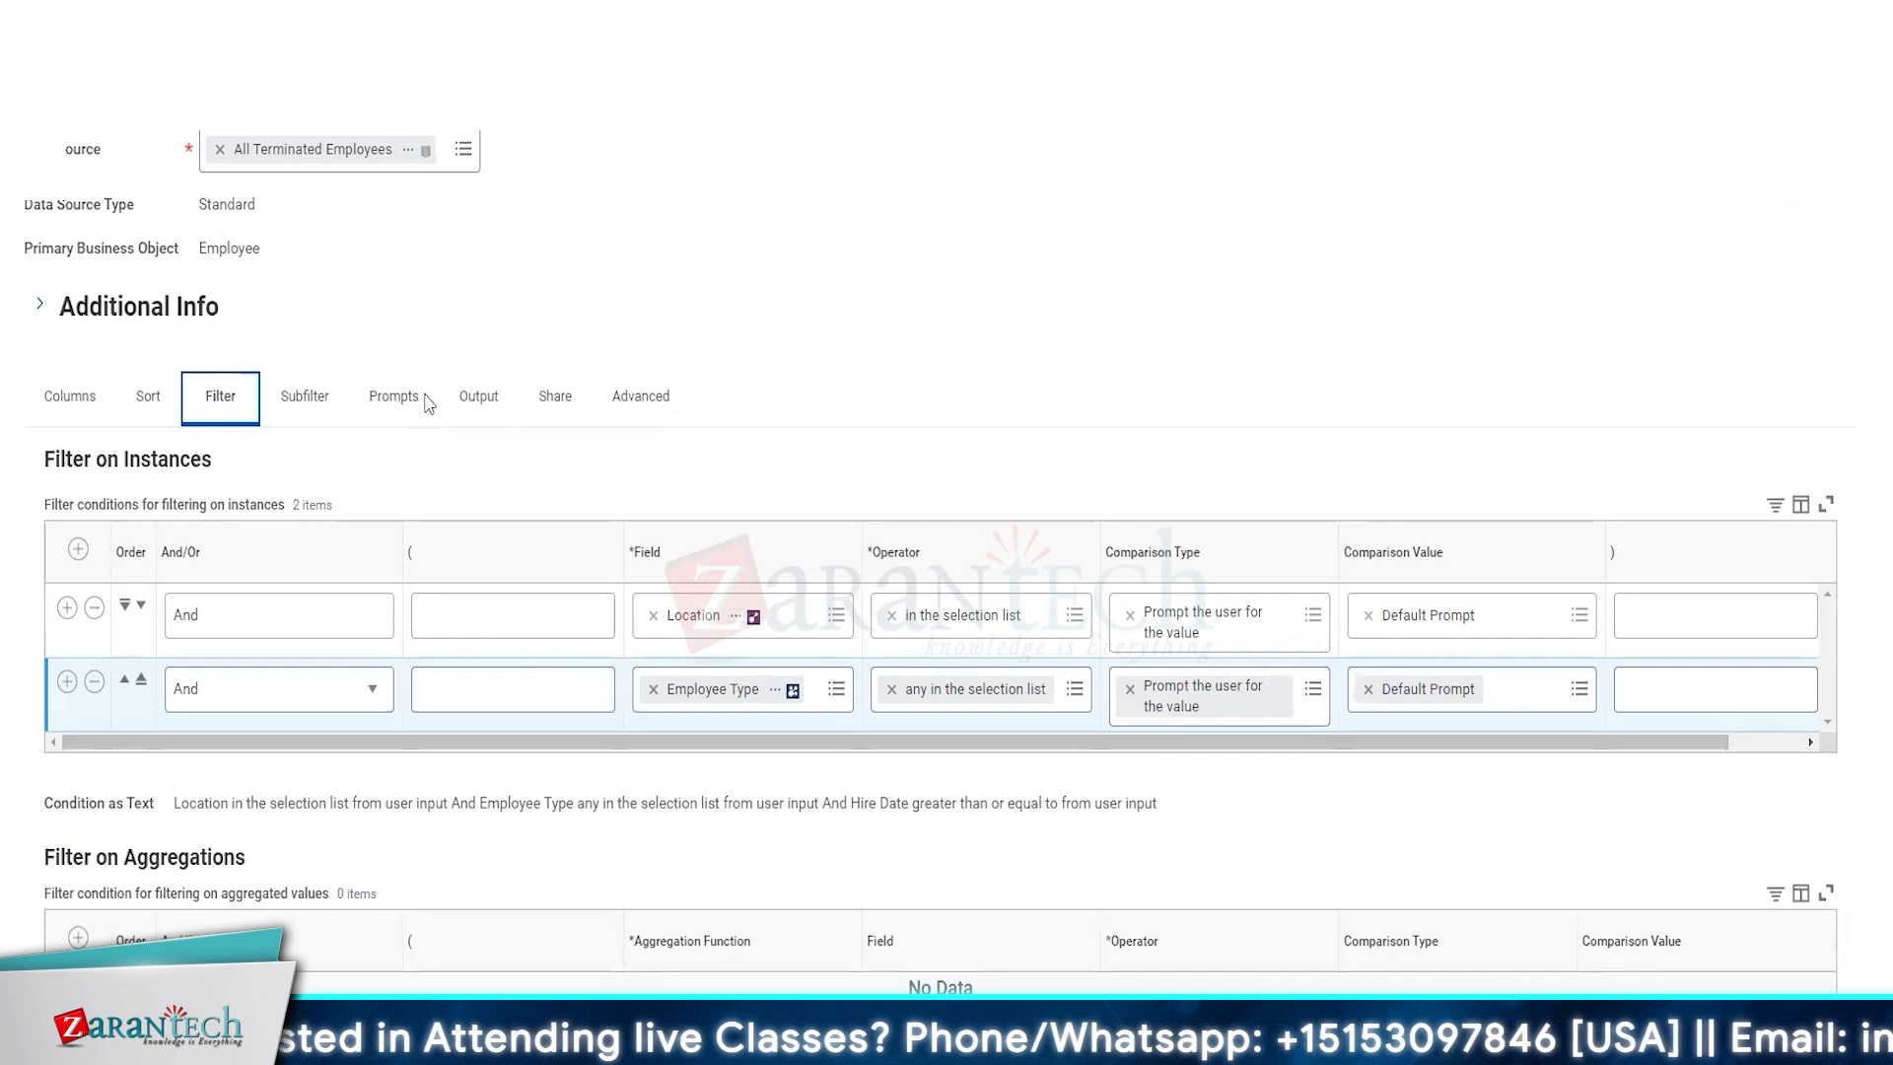
- Populate the undefined prompt defaults and move the Start Date prompt to the first row
{"action": "left_click", "coordinate": [391, 404]}
{"action": "scroll", "coordinate": [786, 390], "scroll_direction": "down", "scroll_amount": 1}
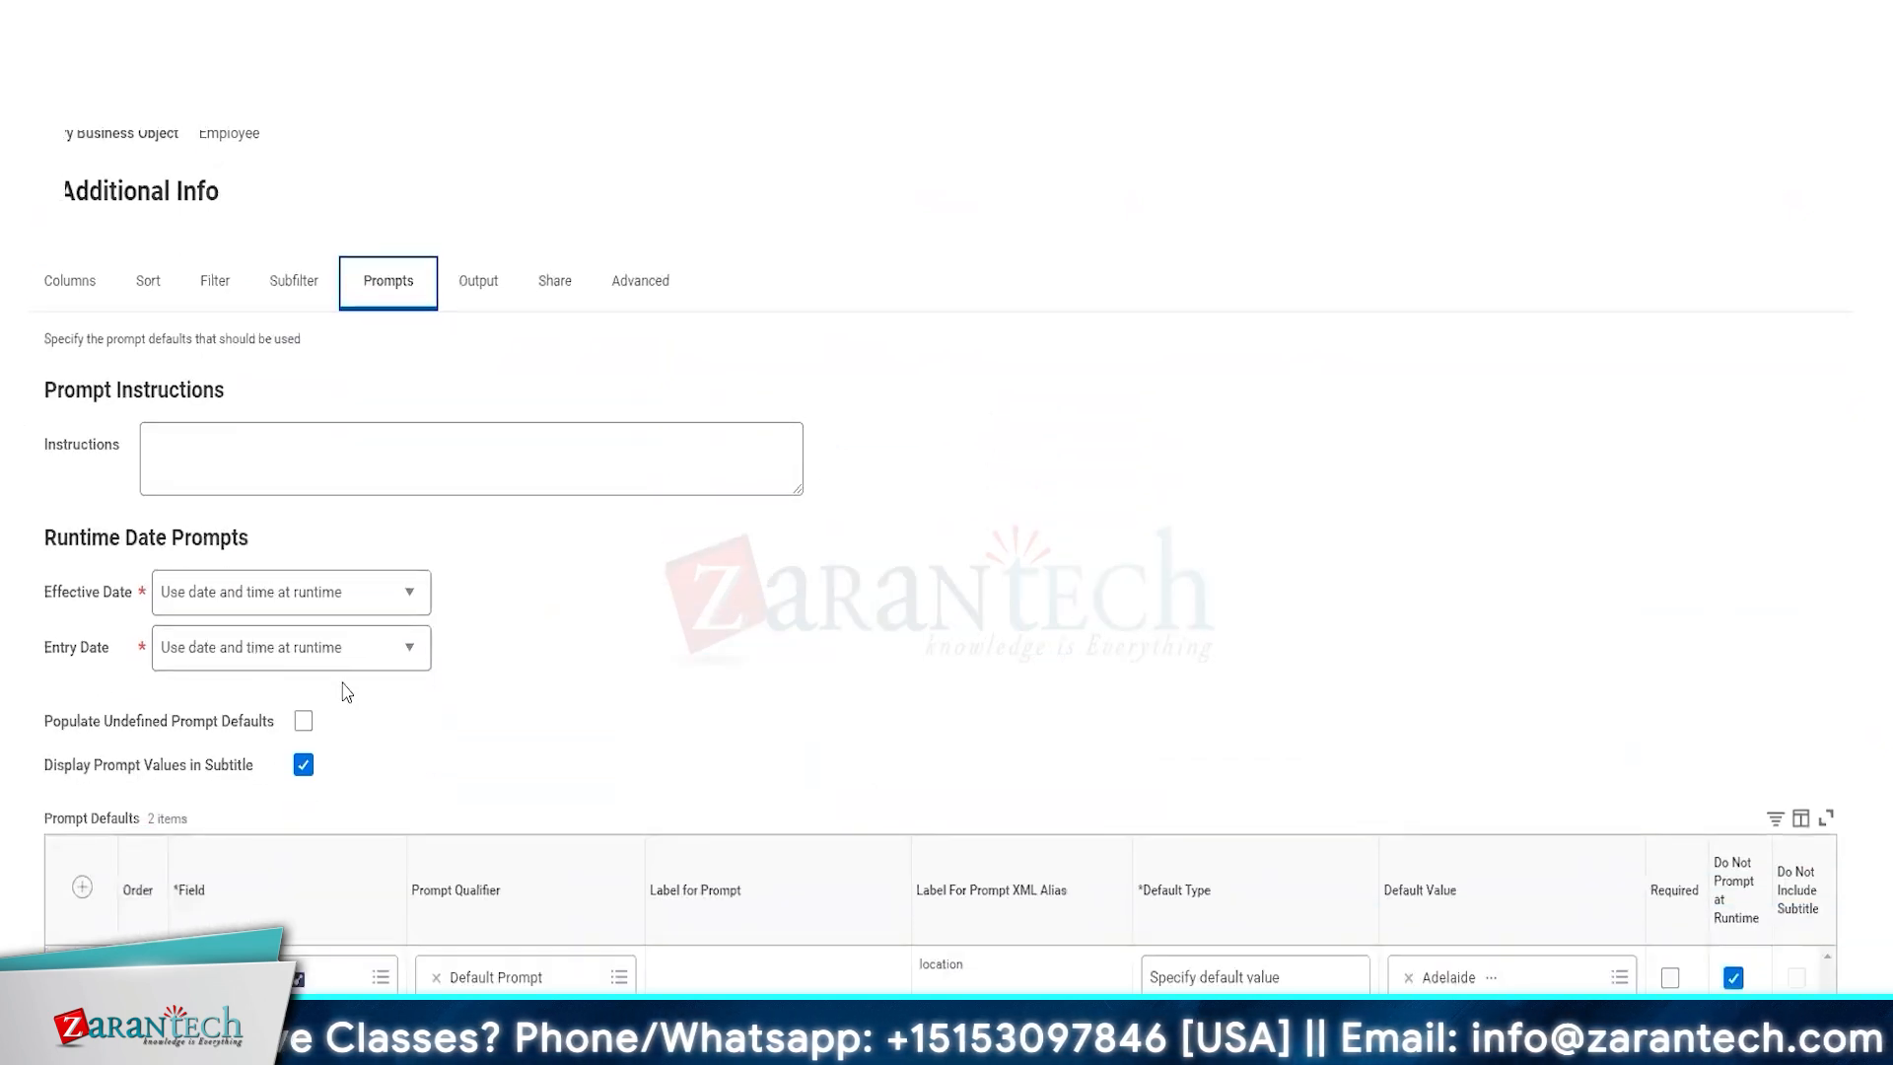
{"action": "left_click", "coordinate": [303, 720]}
{"action": "scroll", "coordinate": [922, 436], "scroll_direction": "down", "scroll_amount": 5}
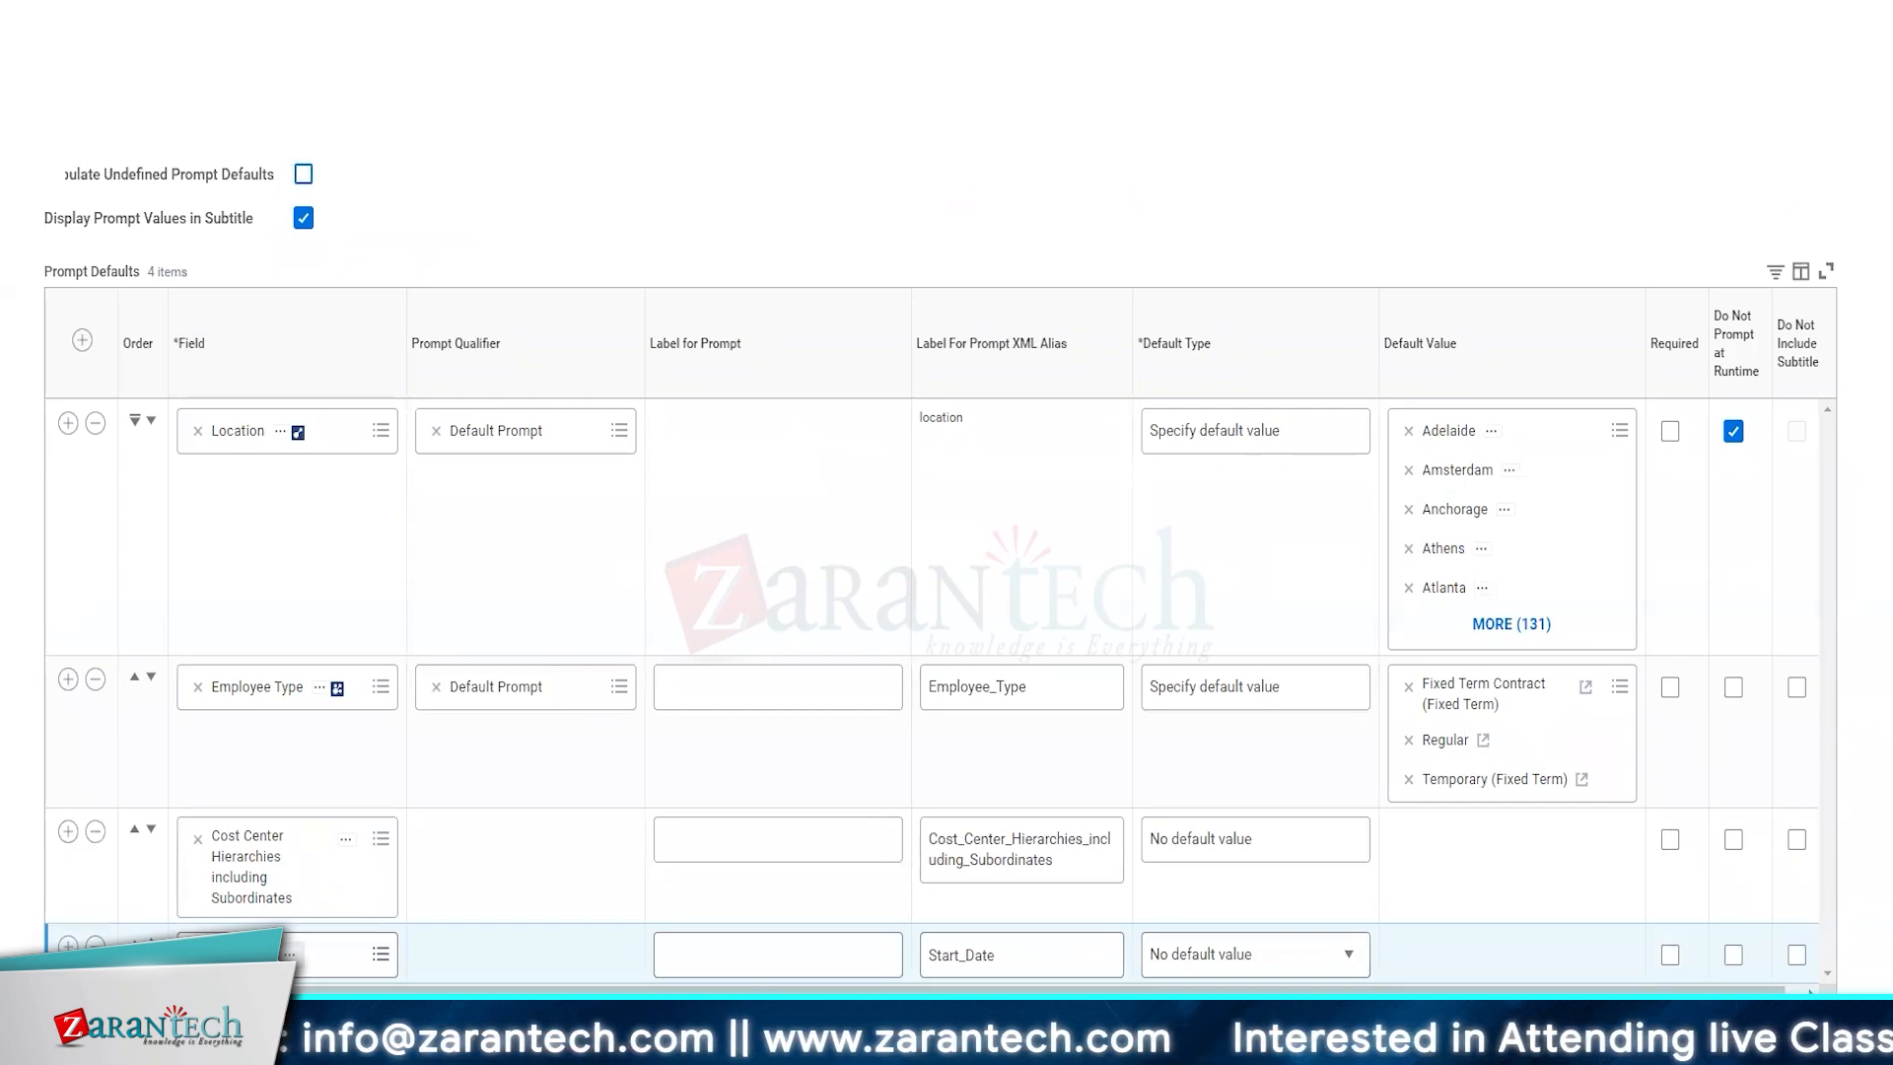
{"action": "left_click", "coordinate": [151, 943]}
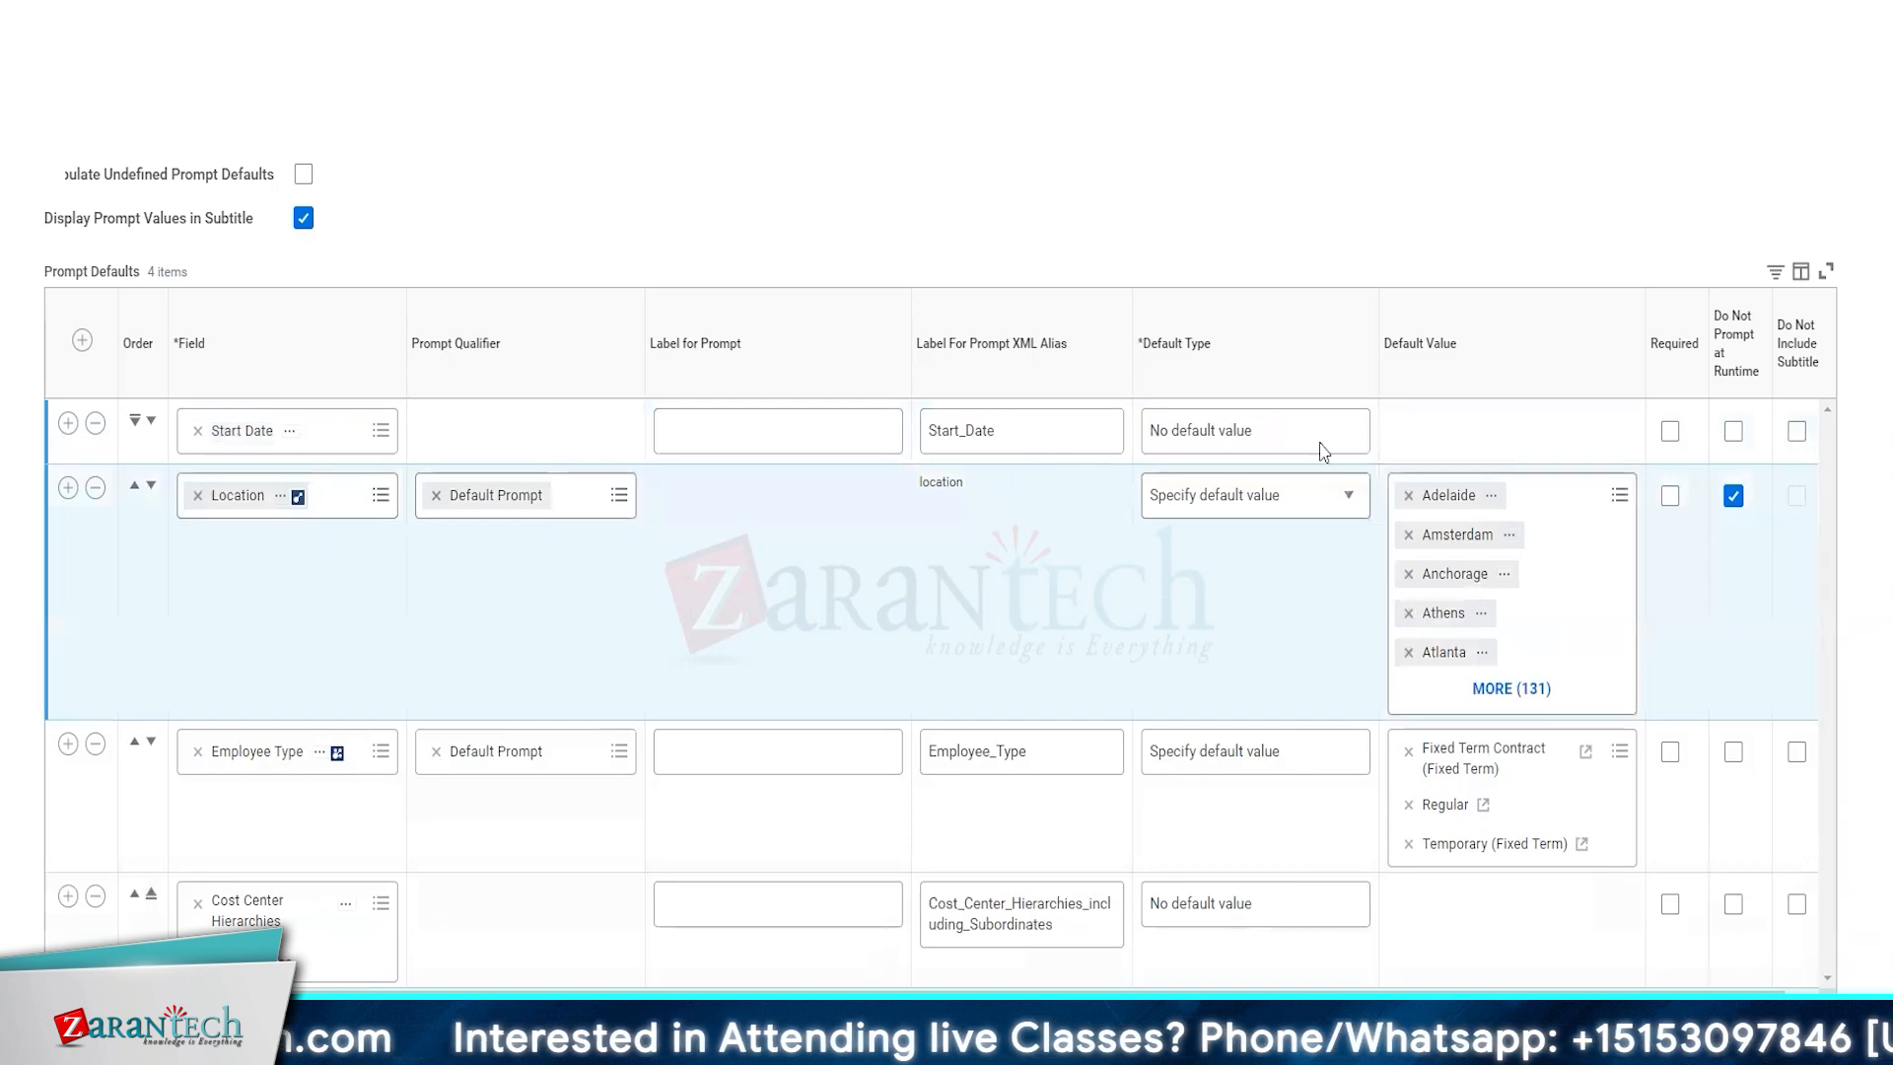
- Give the Start Date prompt a specified default value of 01/01/2000
{"action": "left_click", "coordinate": [1321, 450]}
{"action": "left_click", "coordinate": [1322, 450]}
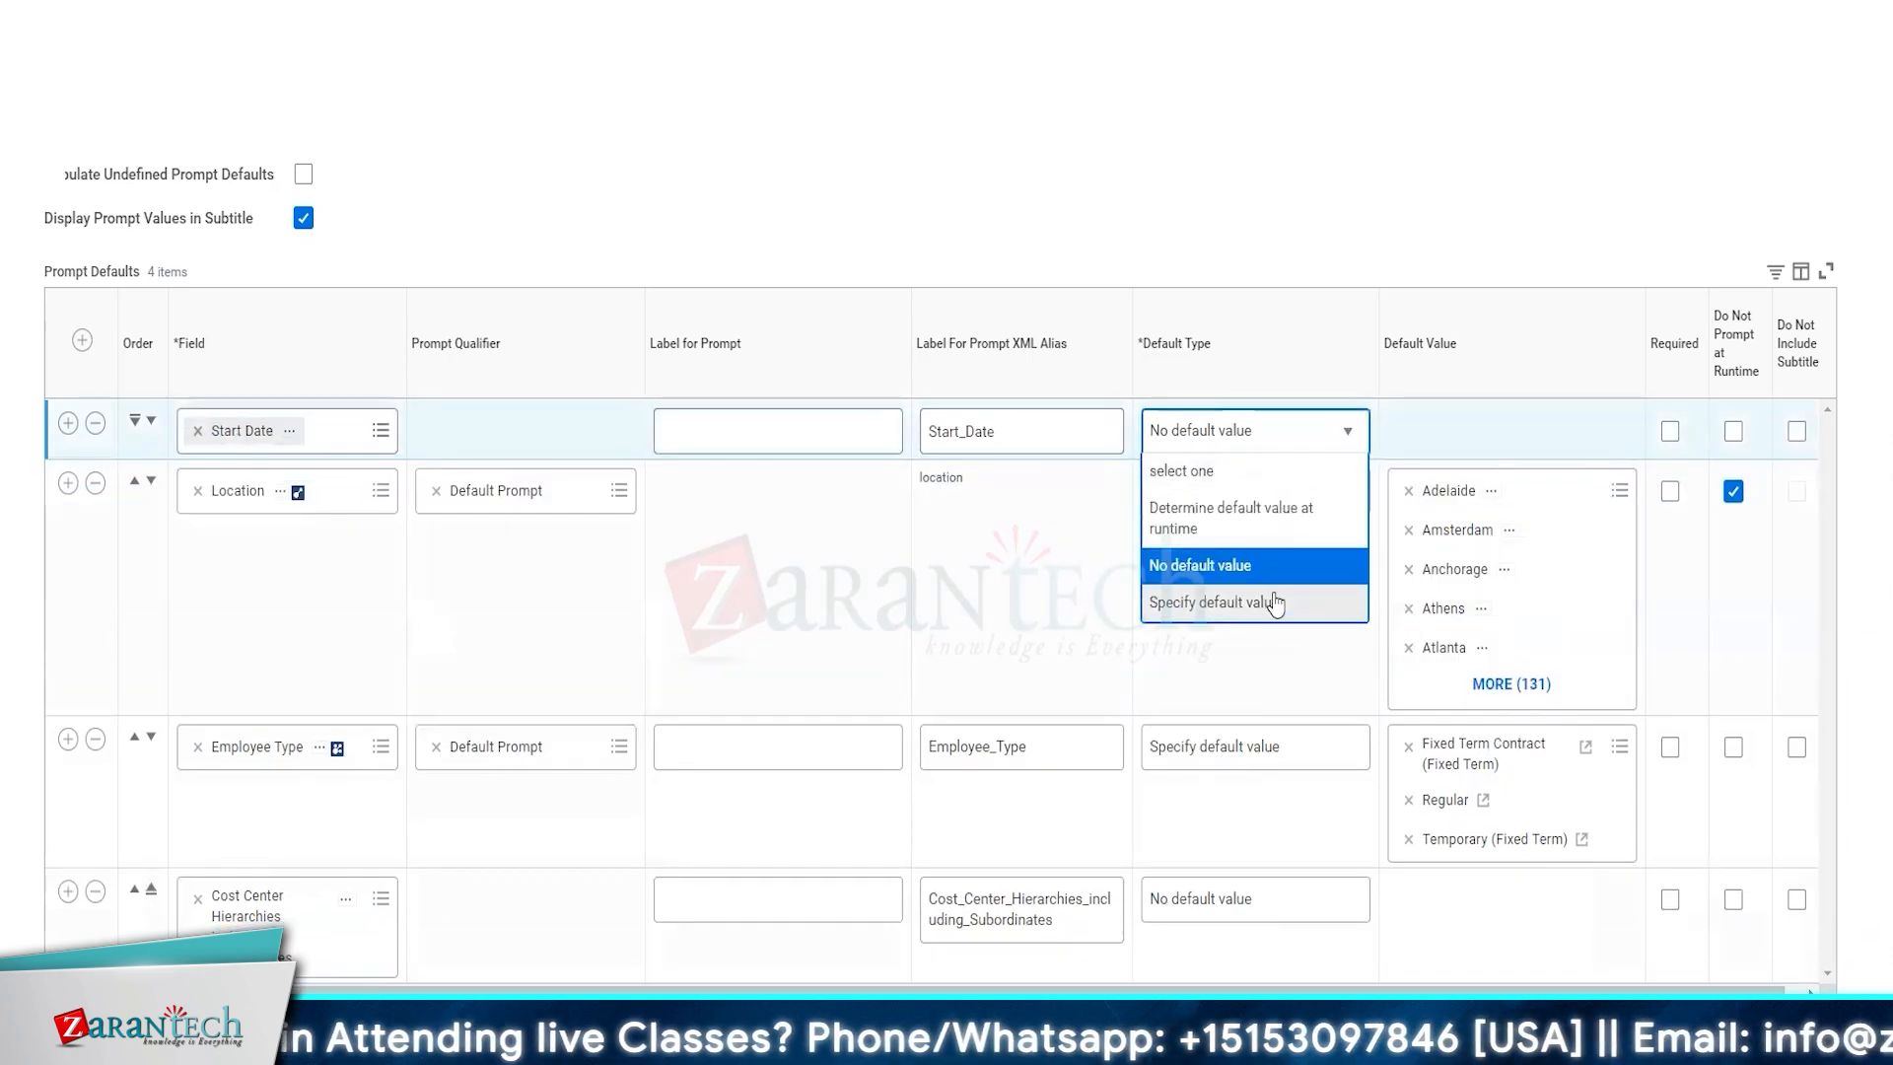
{"action": "left_click", "coordinate": [1272, 537]}
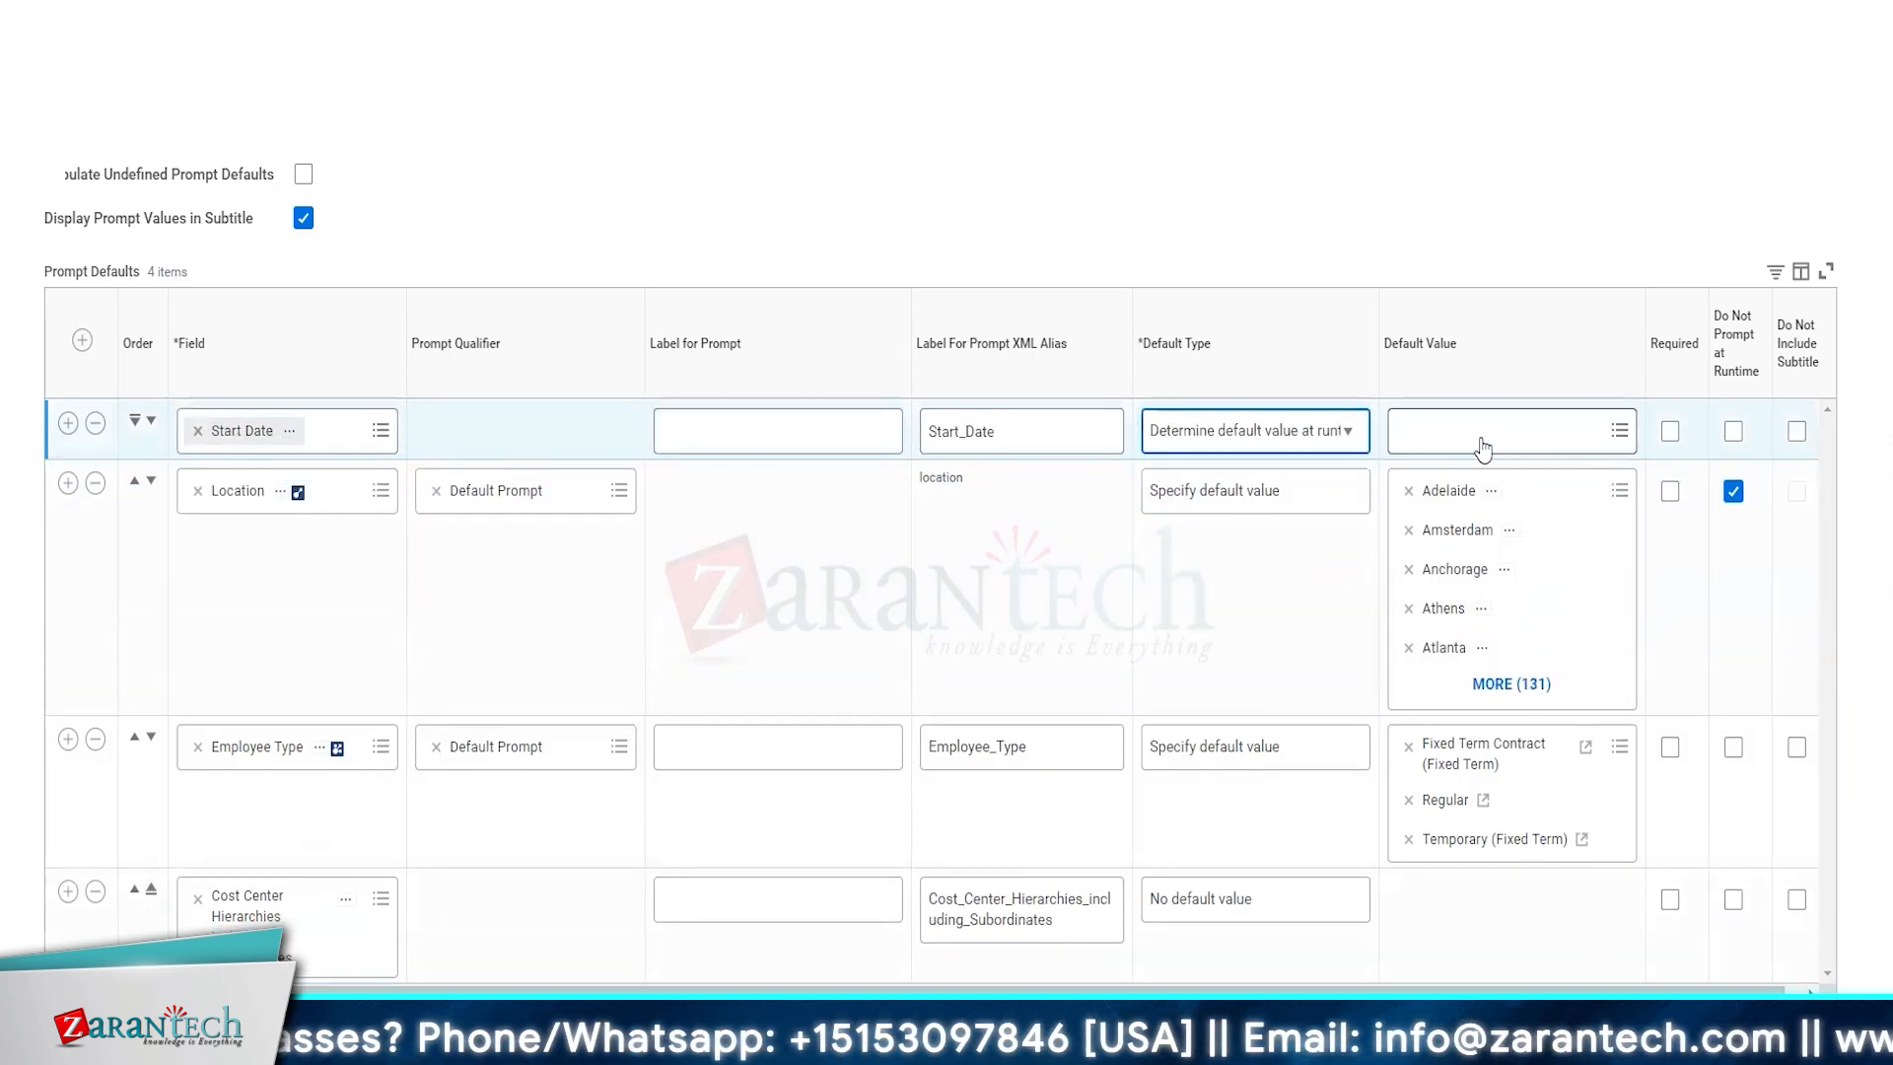
{"action": "left_click", "coordinate": [1483, 444]}
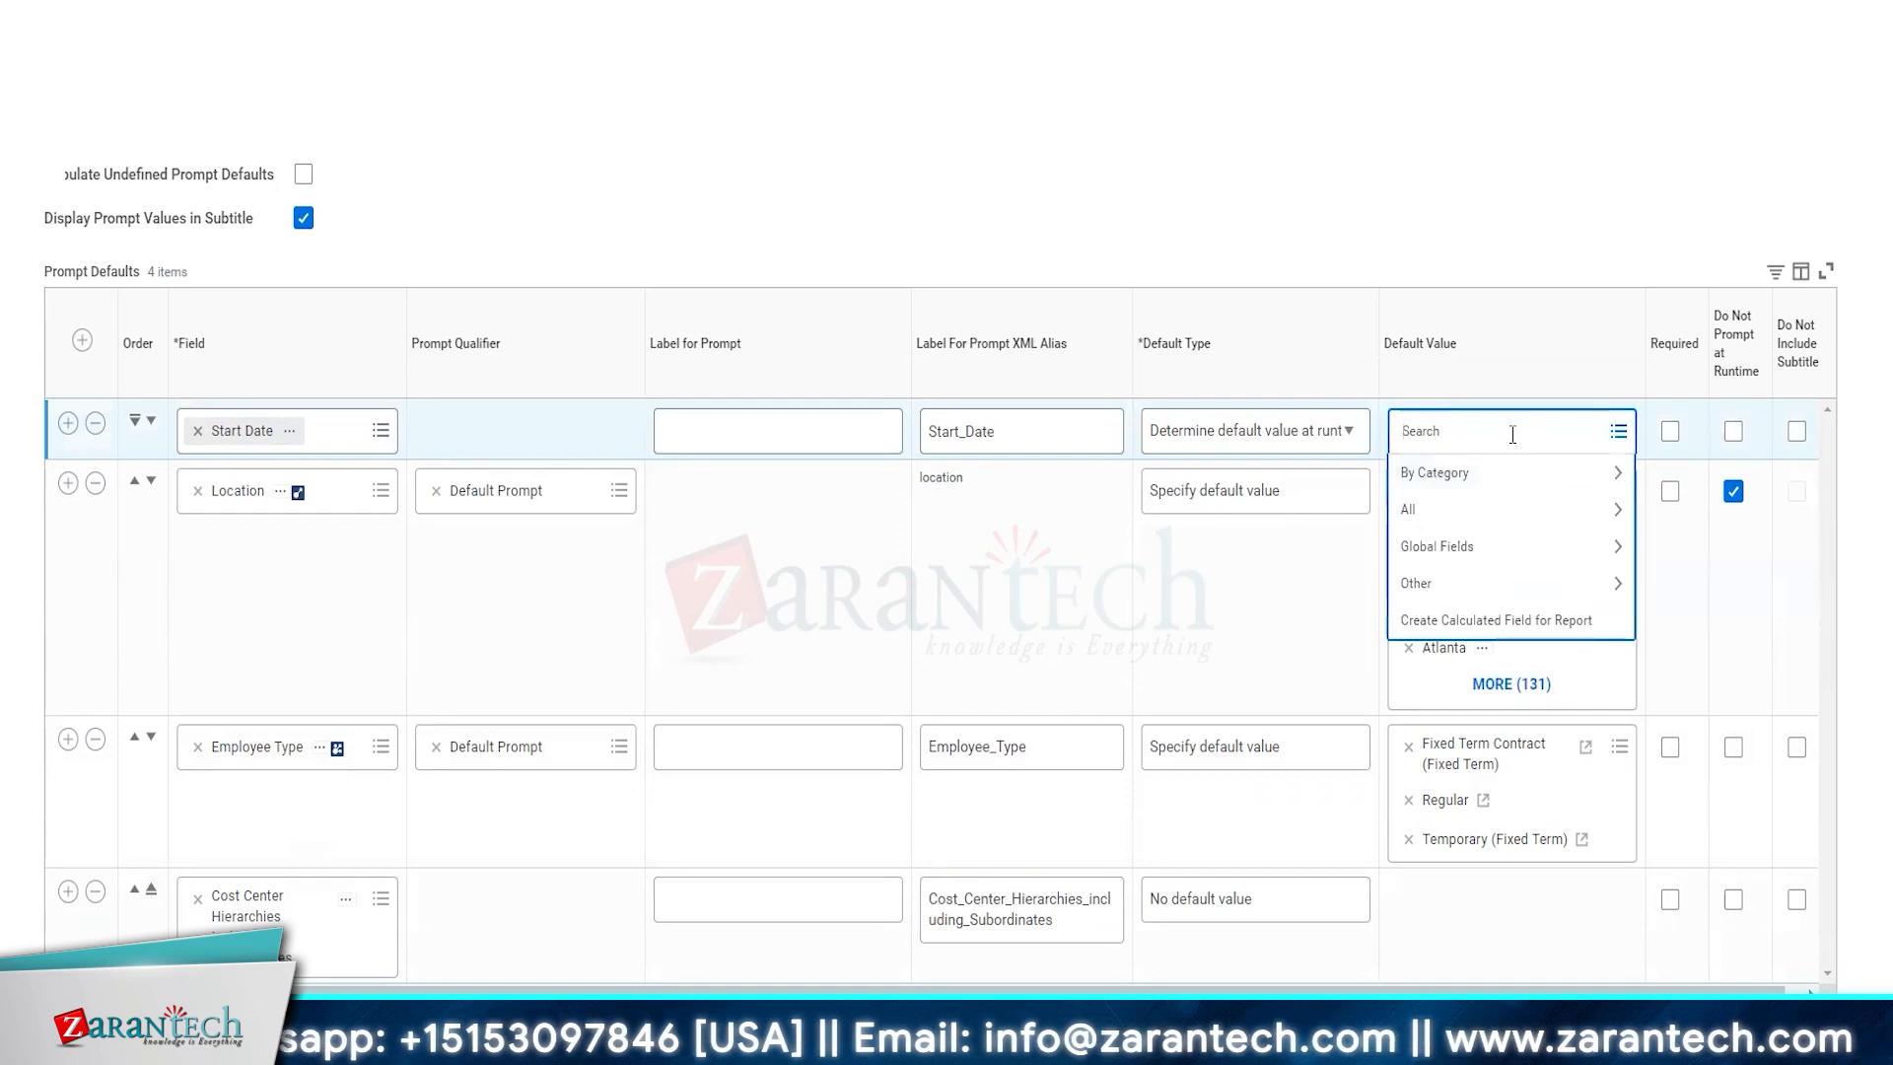
{"action": "left_click", "coordinate": [1252, 431]}
{"action": "left_click", "coordinate": [1229, 602]}
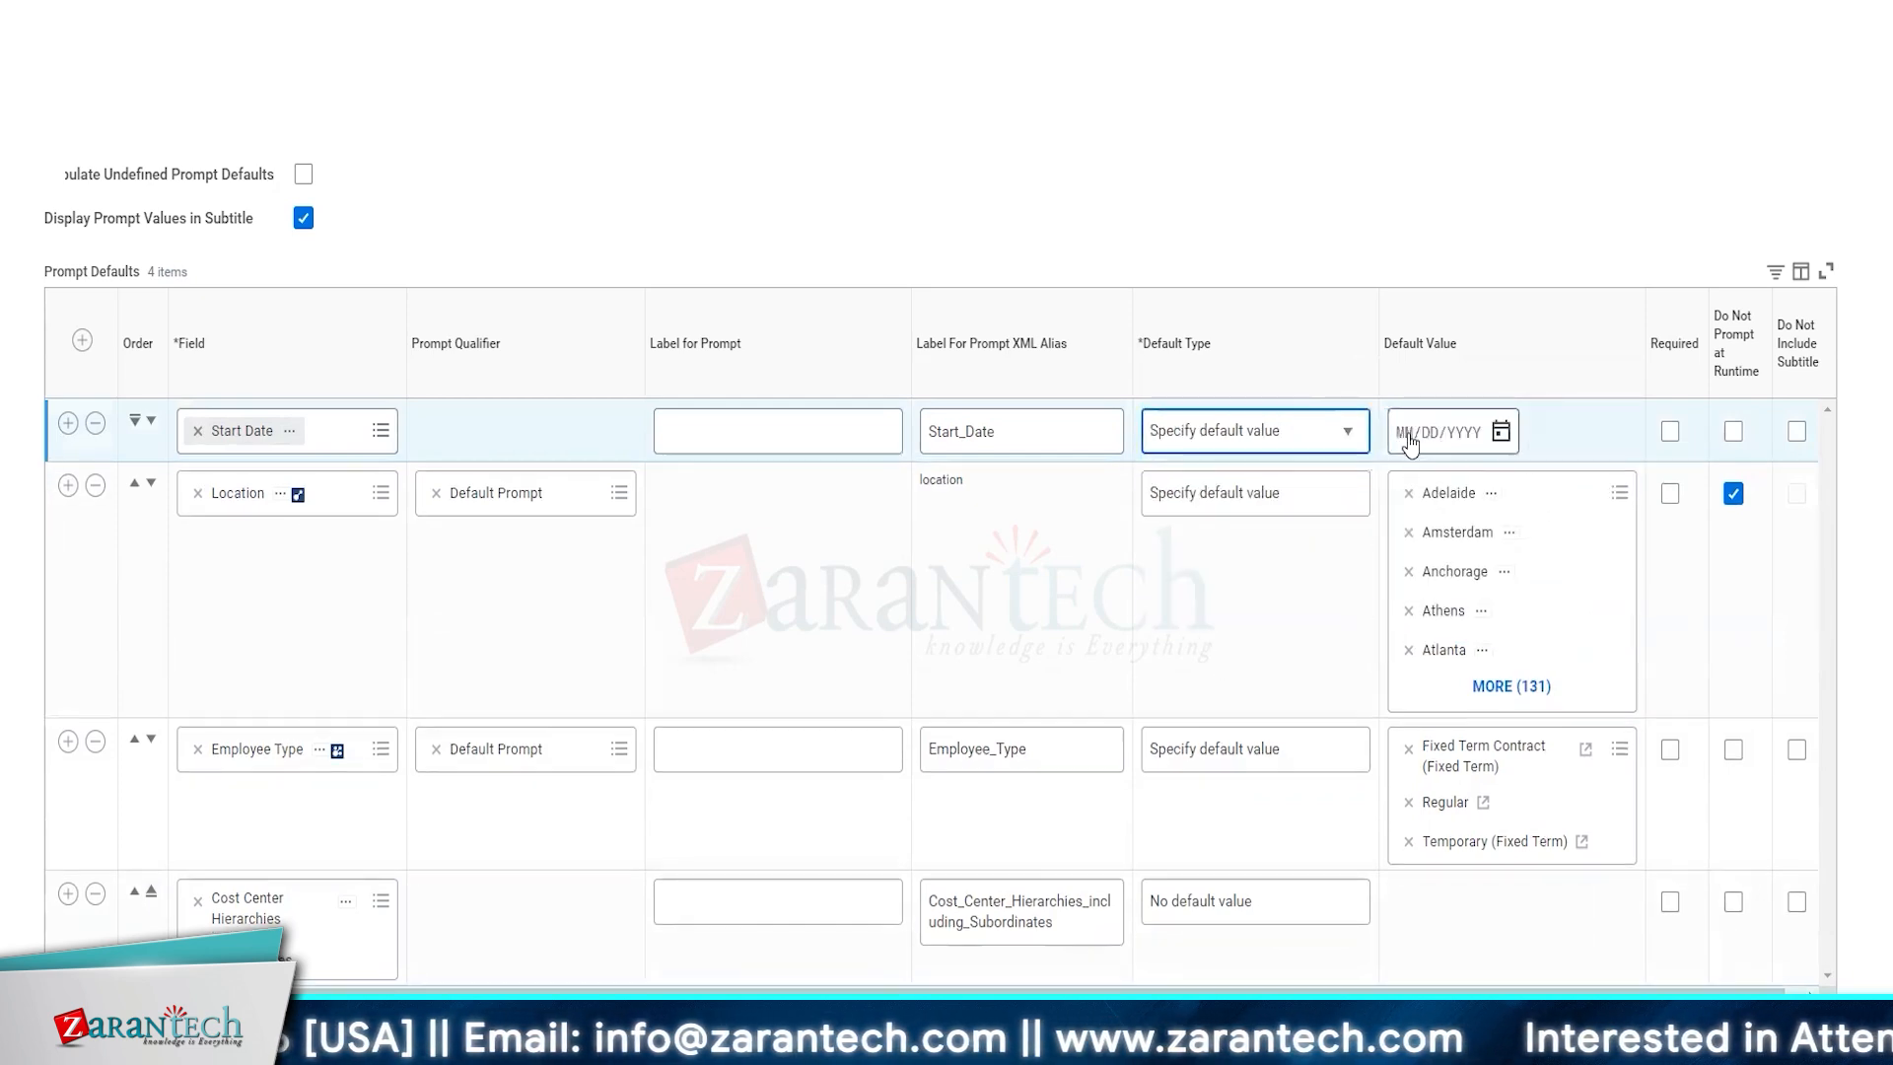
{"action": "left_click", "coordinate": [1403, 433]}
{"action": "type", "text": "01/01/2000"}
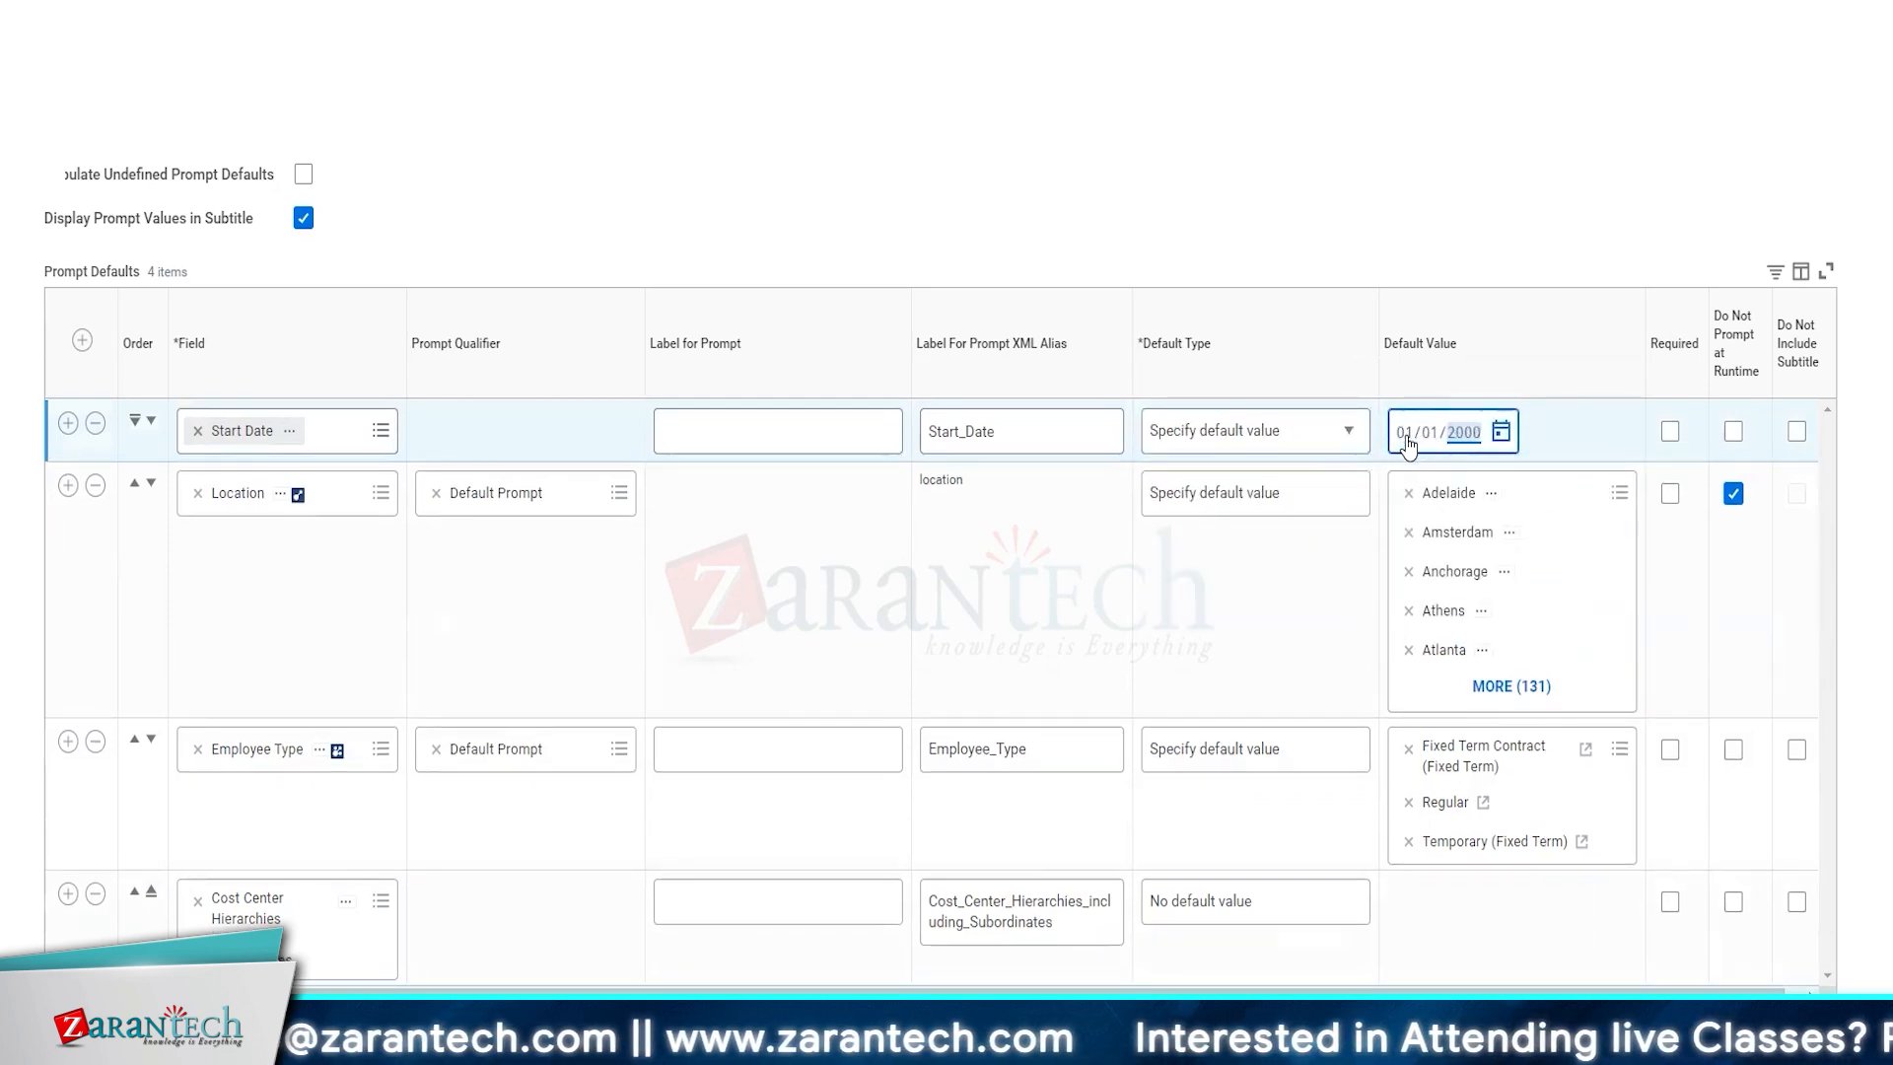
- Leave the cost center hierarchies prompt without a default, save the report definition and review its saved prompt settings
{"action": "left_click", "coordinate": [1349, 899]}
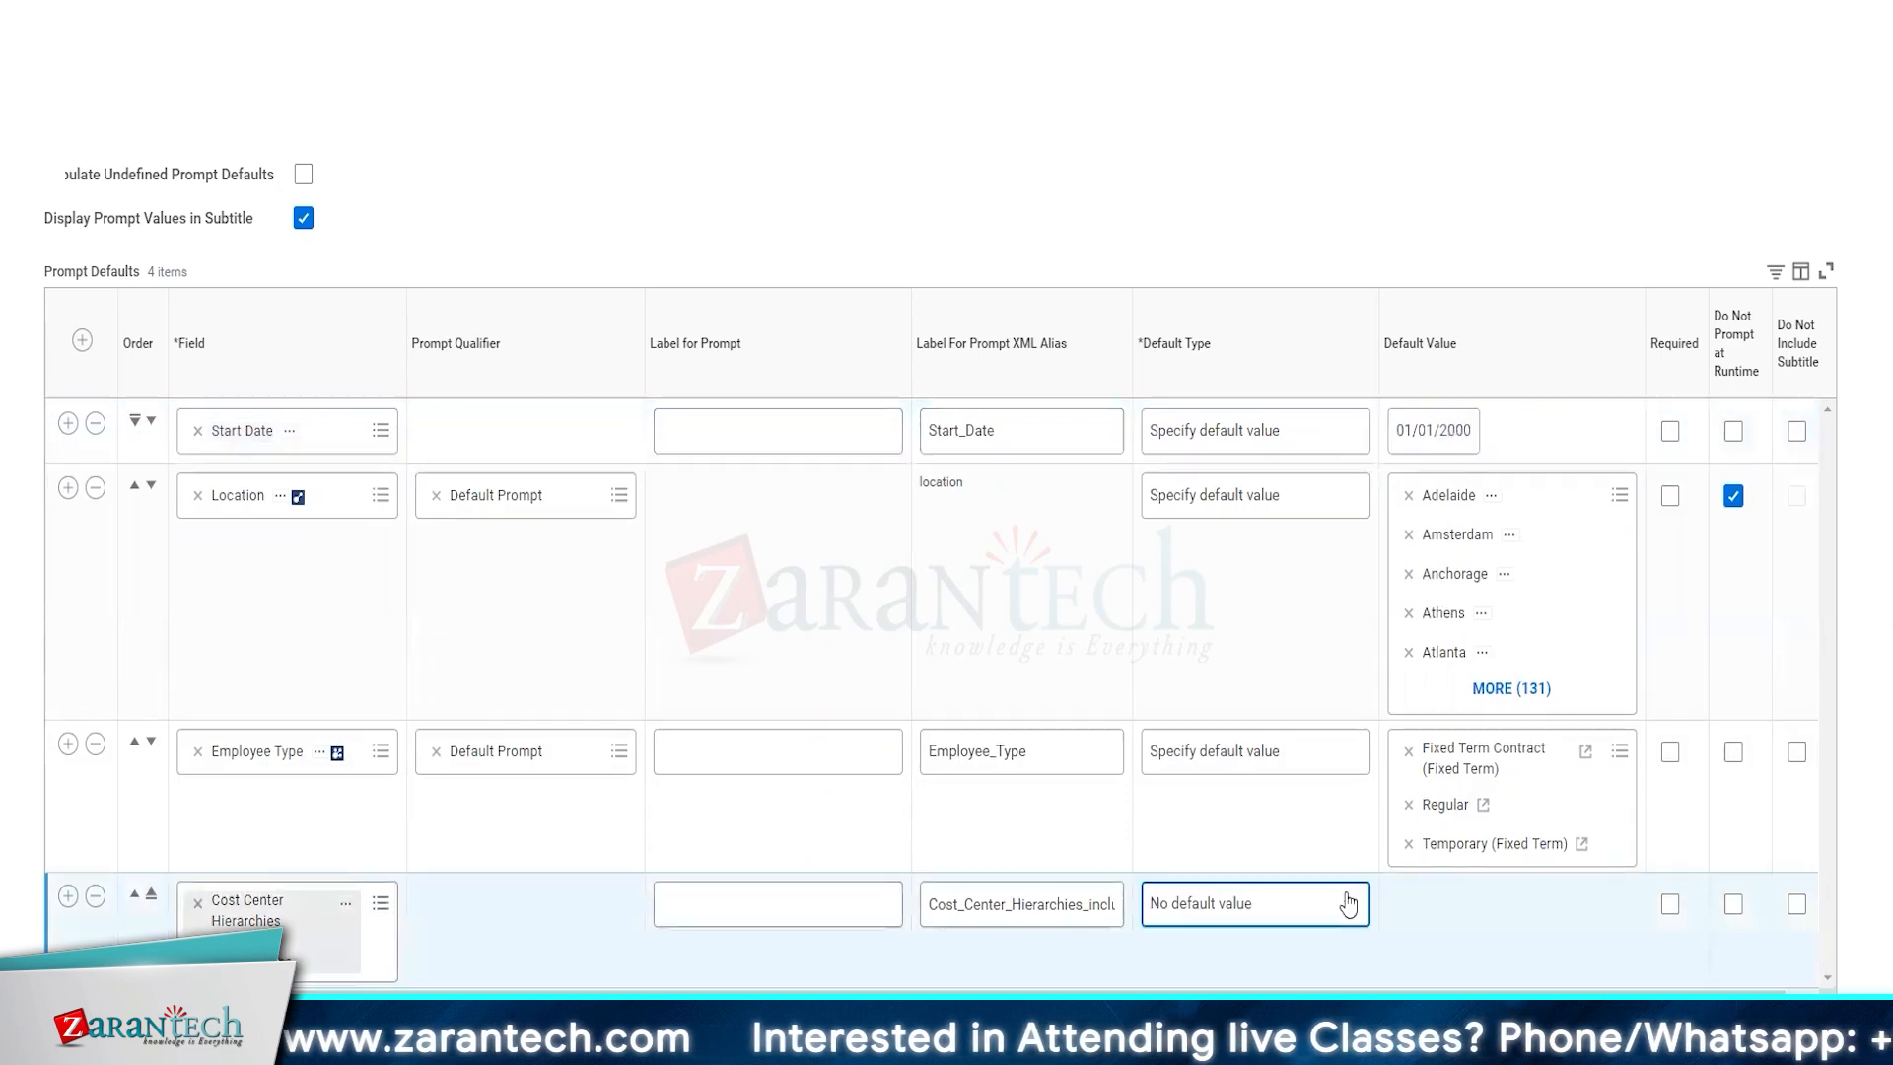
{"action": "left_click", "coordinate": [1229, 1045]}
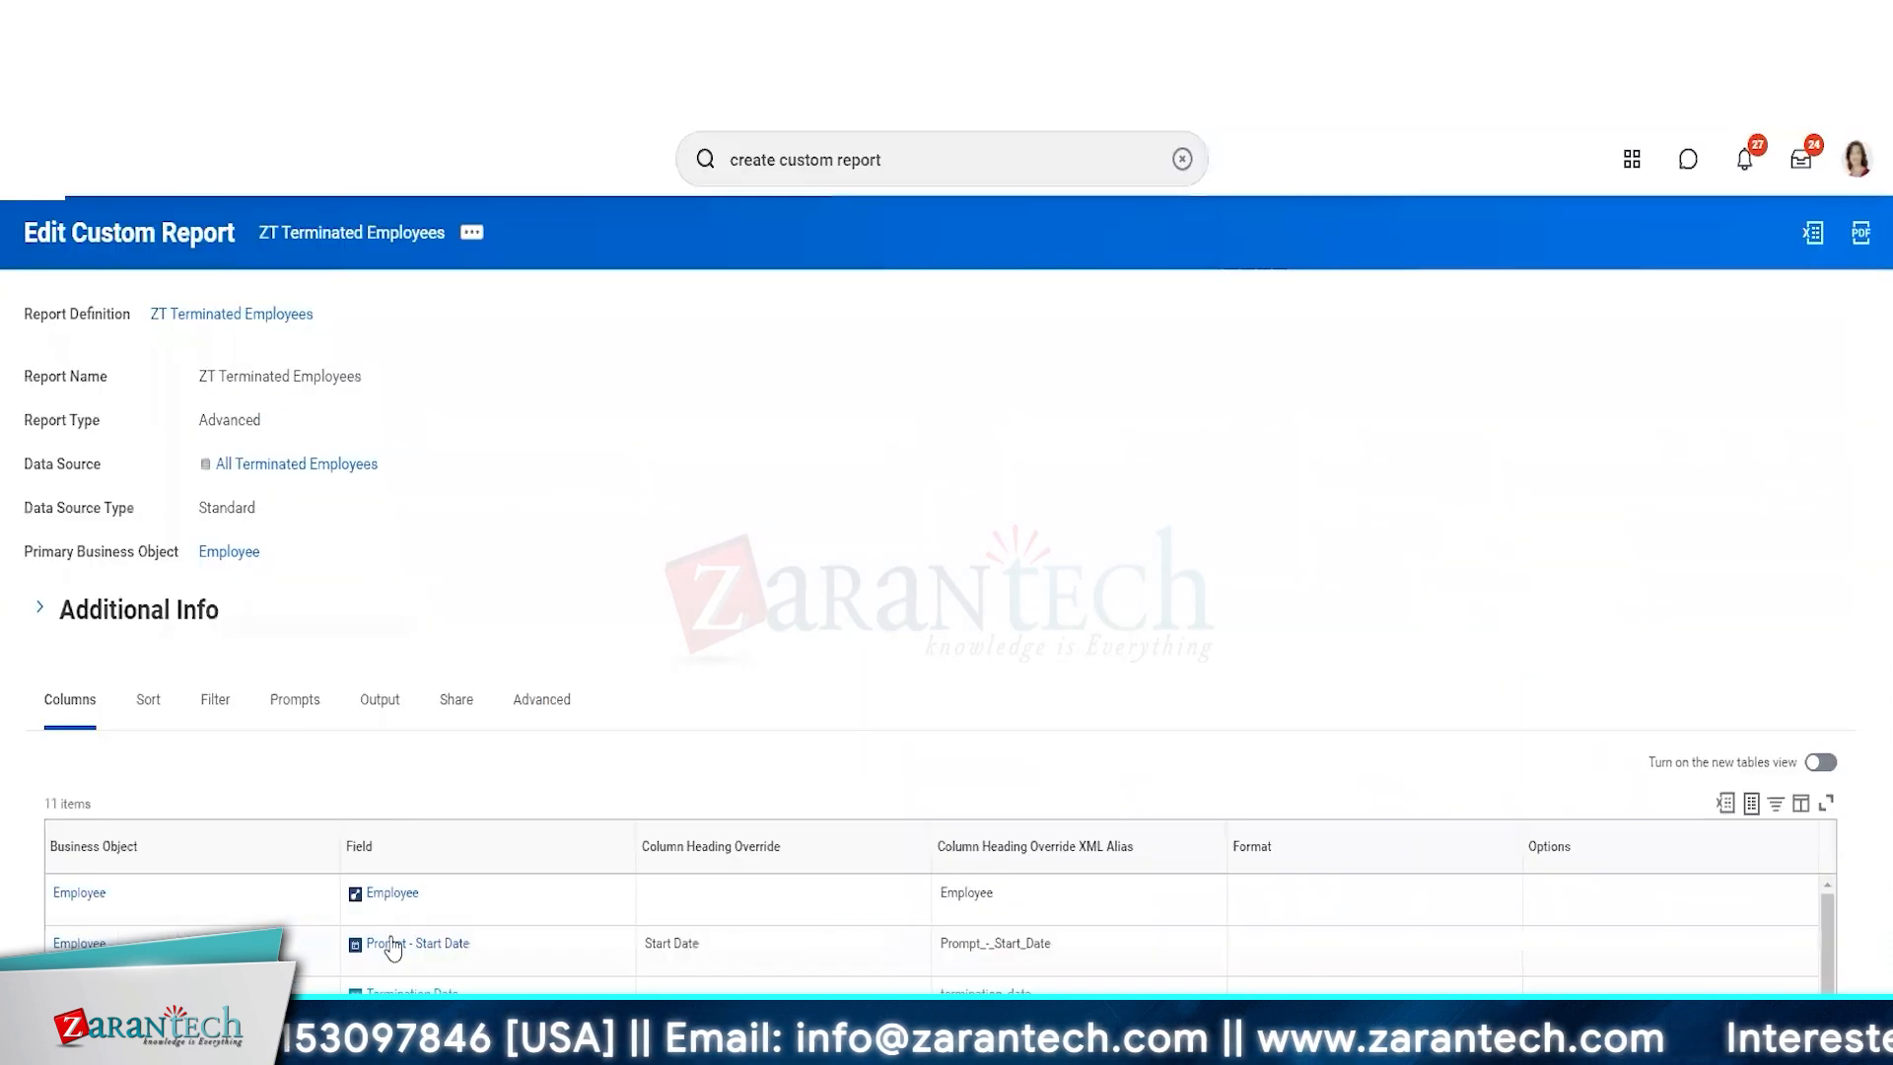
{"action": "left_click", "coordinate": [298, 702]}
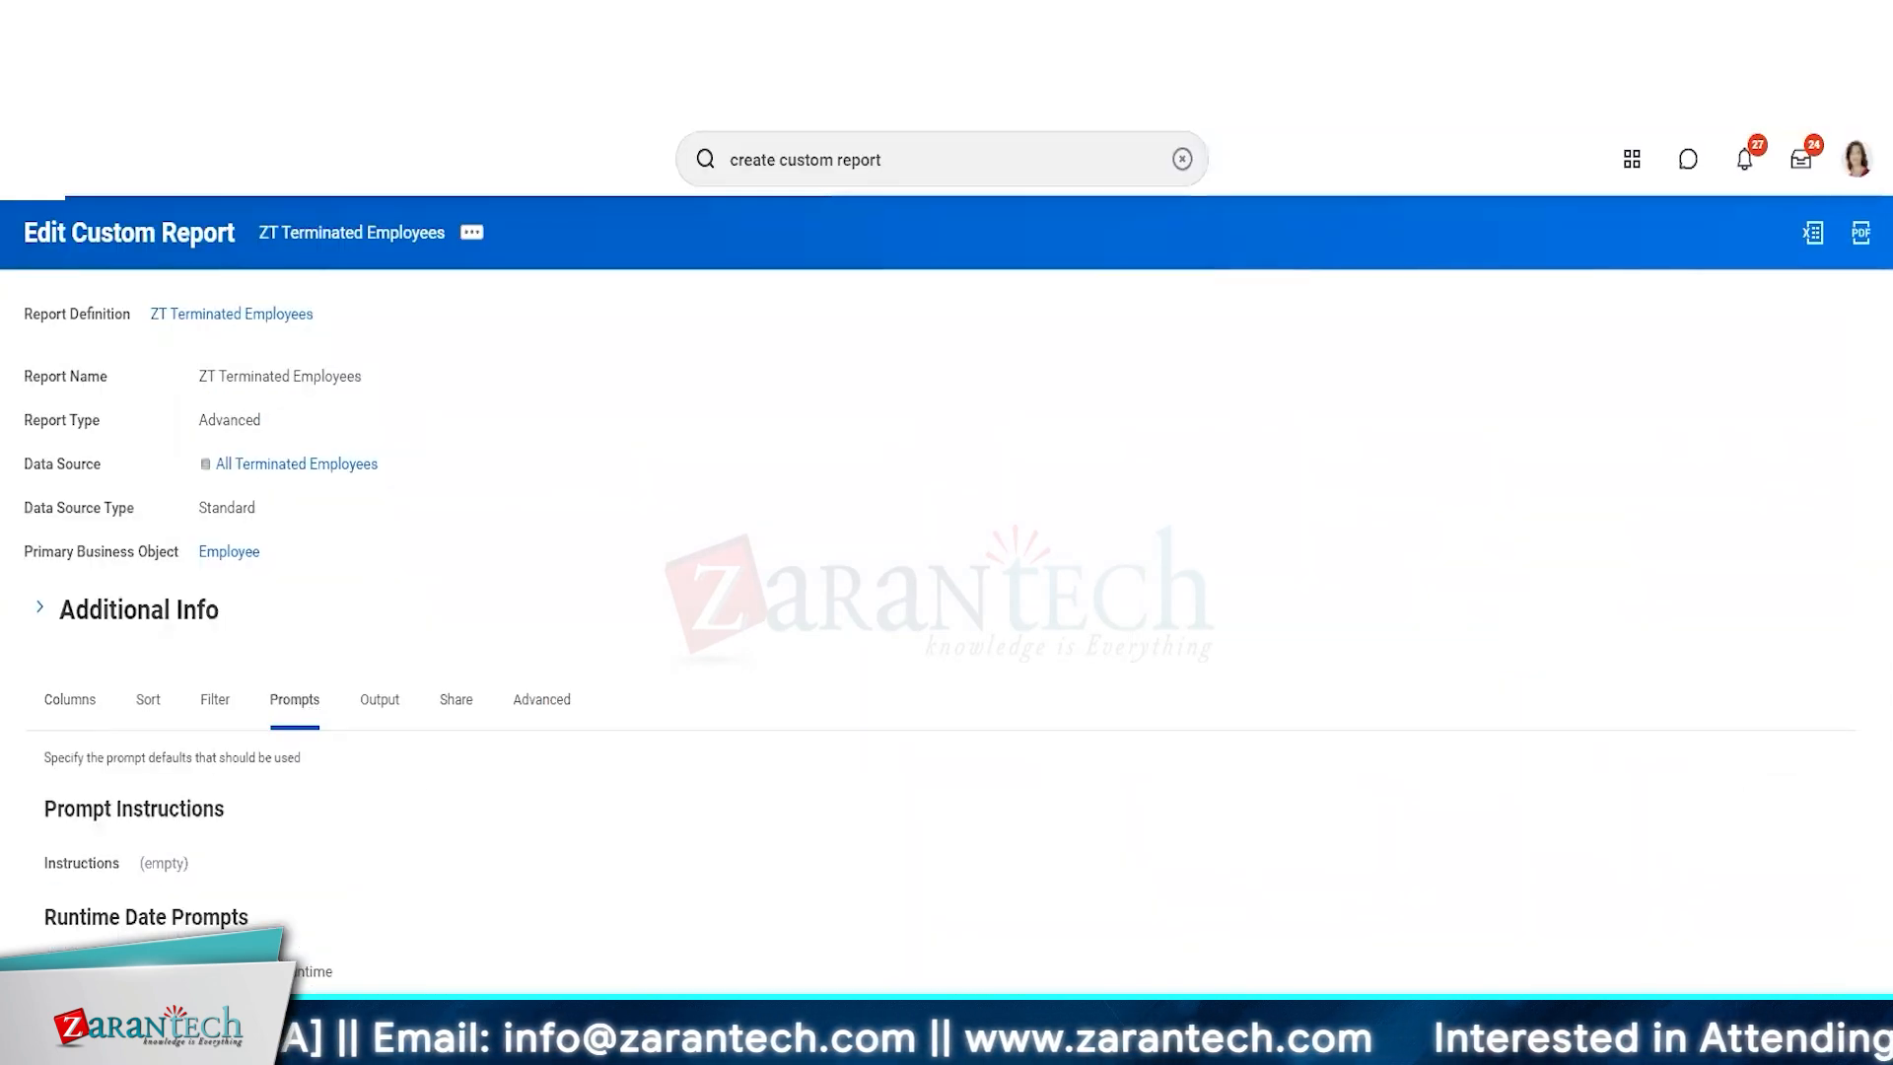
{"action": "scroll", "coordinate": [373, 899], "scroll_direction": "down", "scroll_amount": 5}
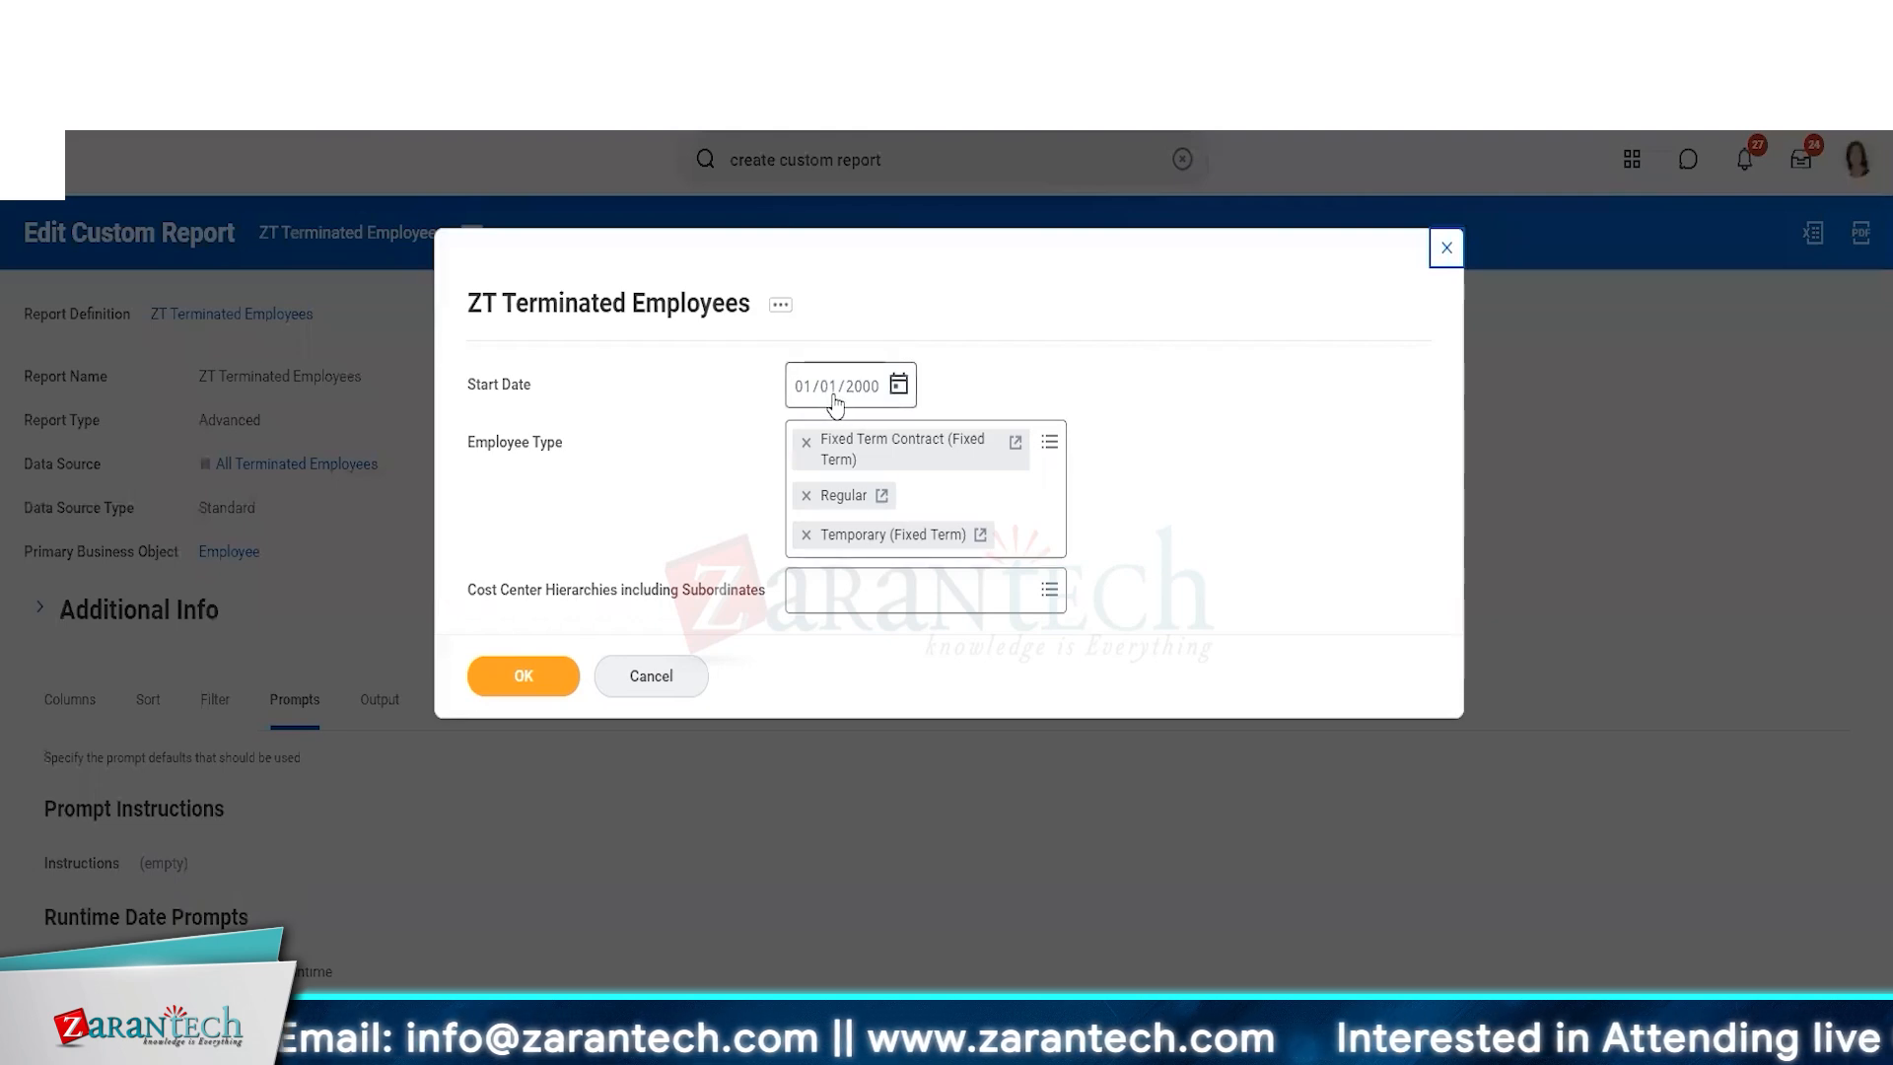
- Run the report with all cost center hierarchies selected in Cost Center Hierarchies including Subordinates
{"action": "left_click", "coordinate": [994, 598]}
{"action": "left_click", "coordinate": [968, 680]}
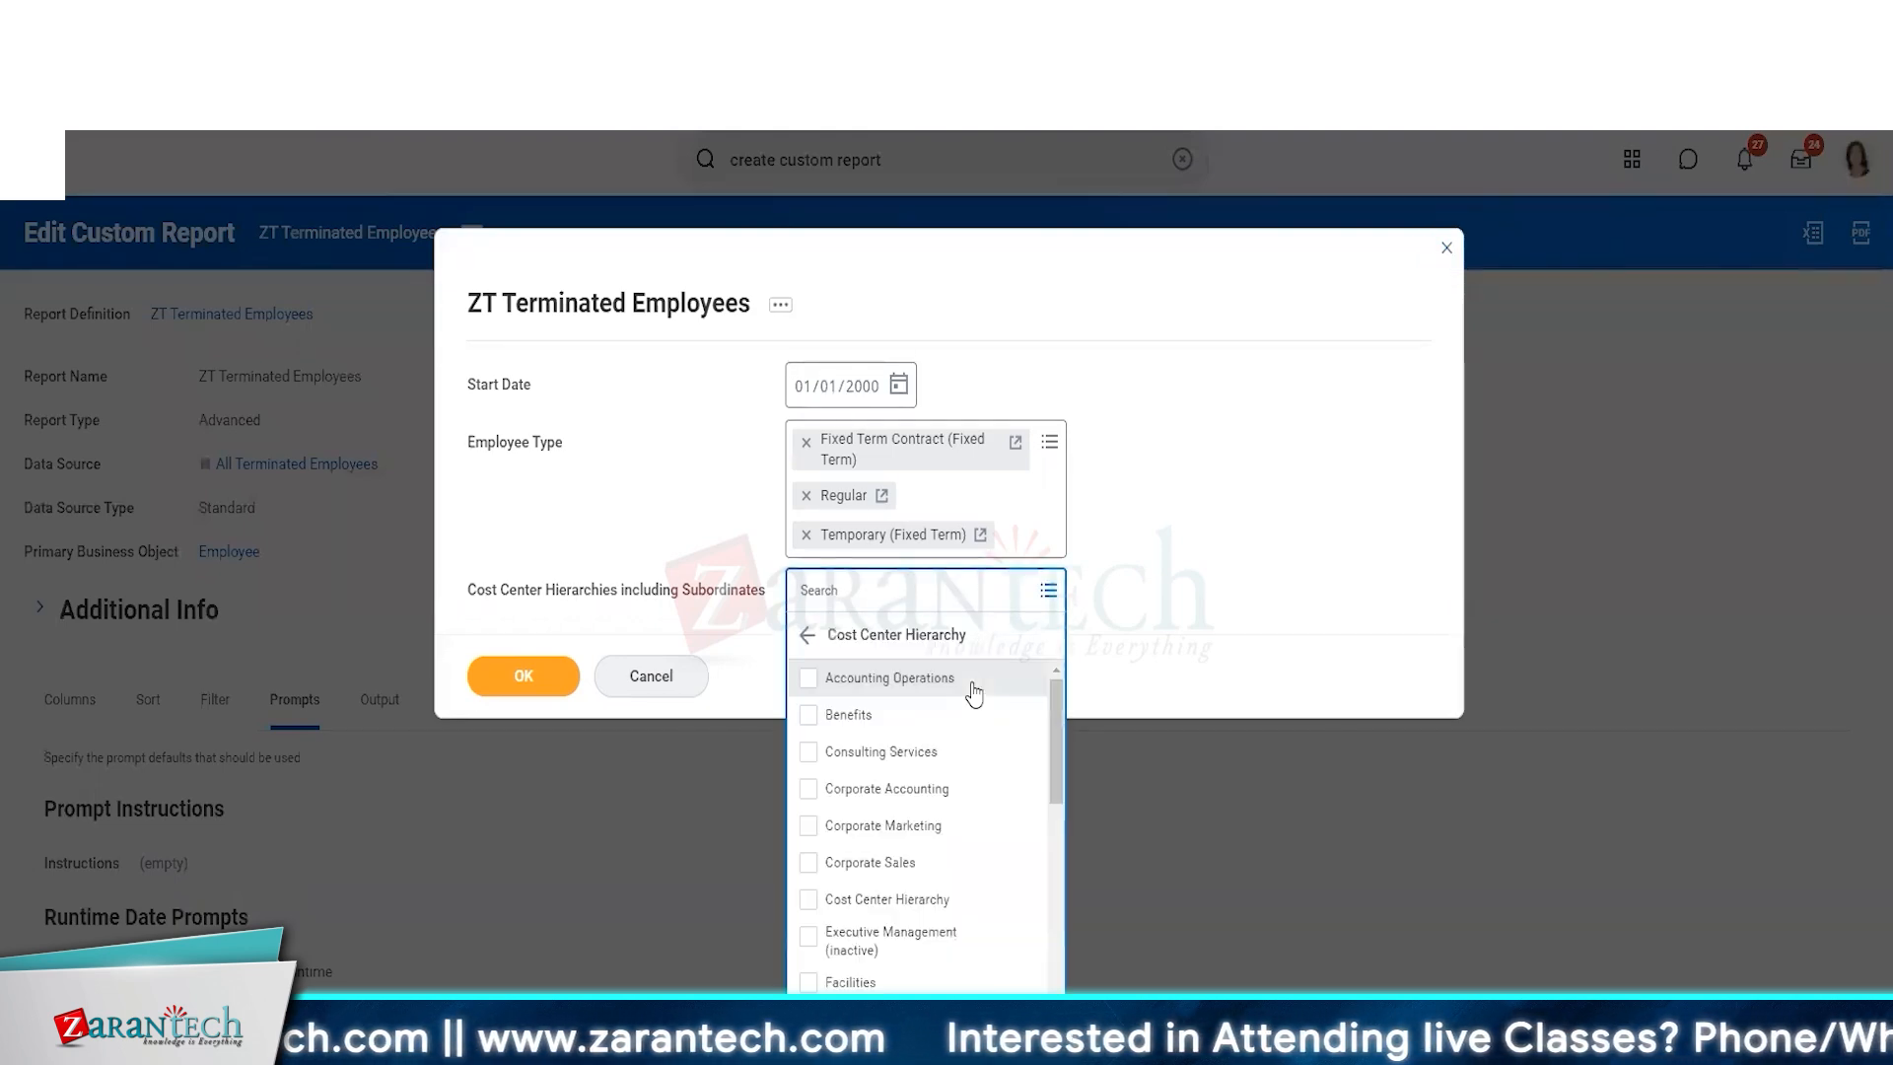
{"action": "left_click_drag", "start_coordinate": [1058, 745], "coordinate": [1058, 985]}
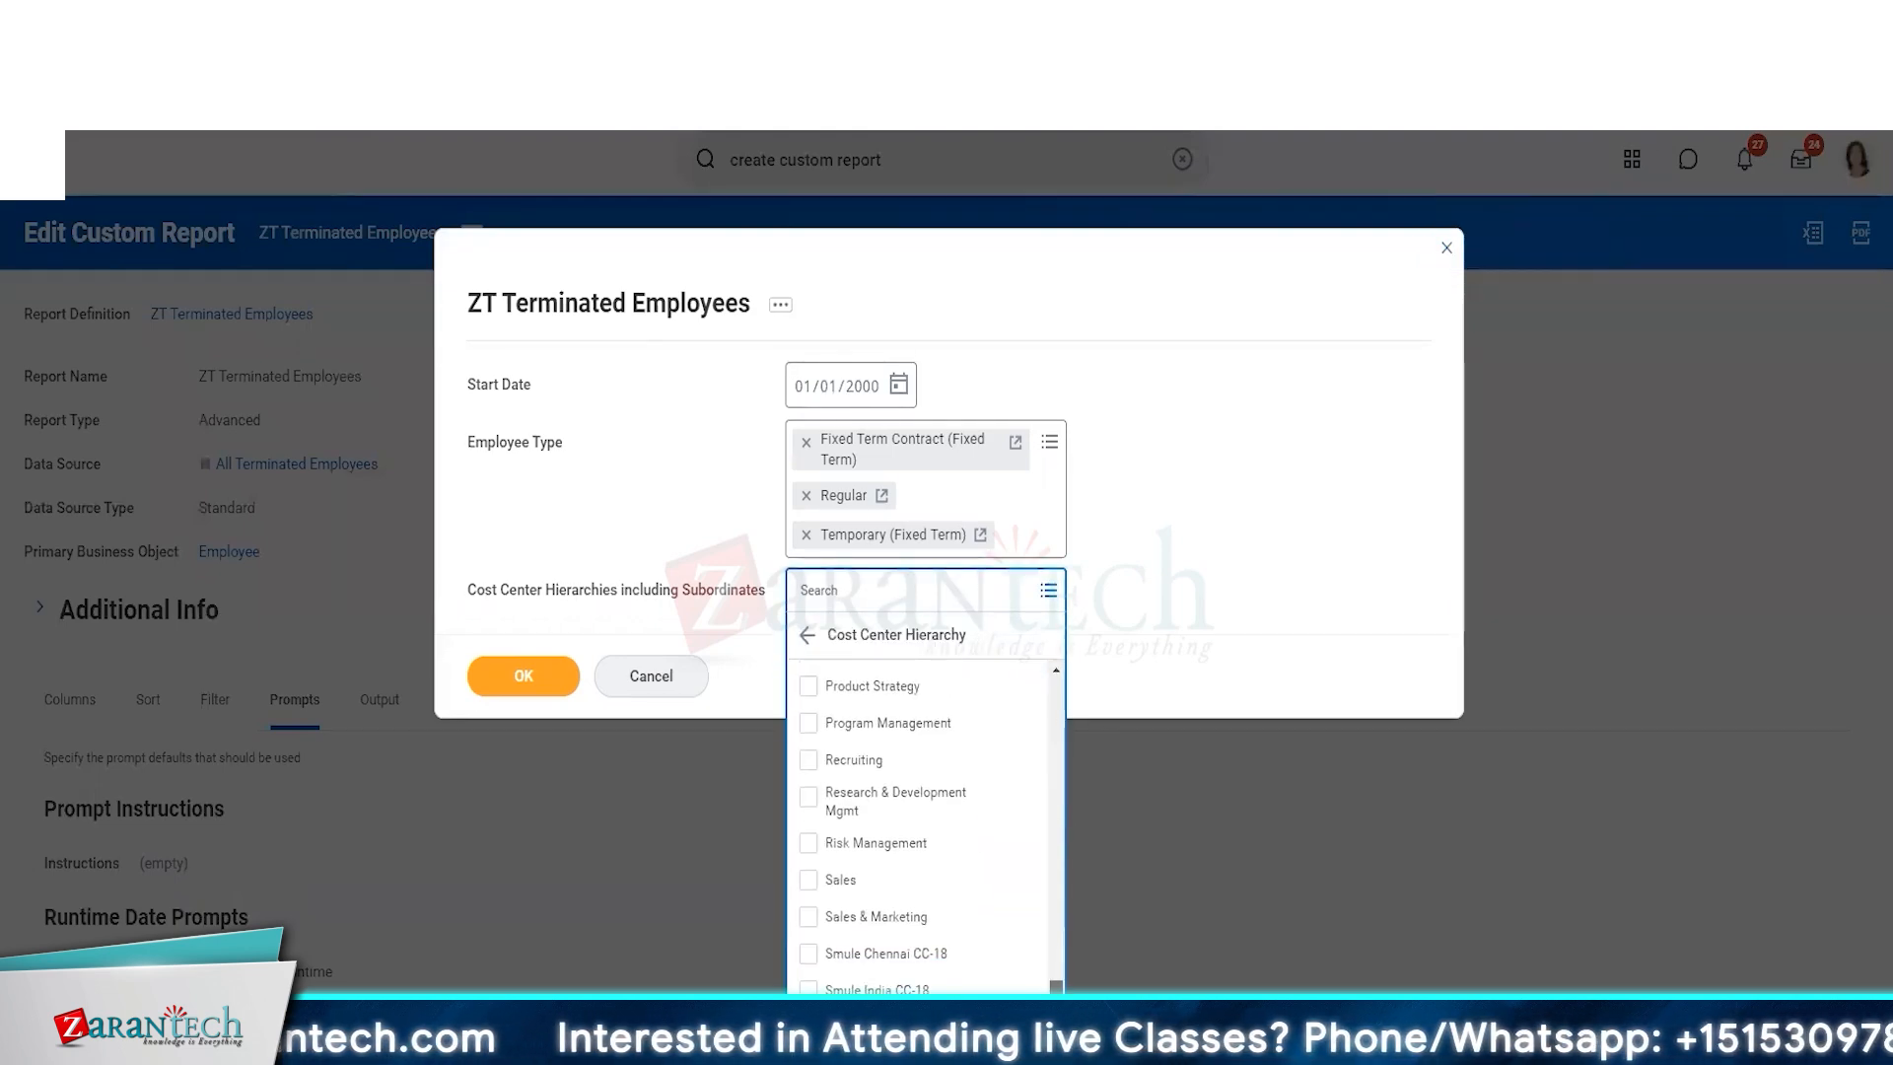
{"action": "key", "text": "ctrl+a"}
{"action": "left_click", "coordinate": [642, 972]}
{"action": "left_click", "coordinate": [524, 872]}
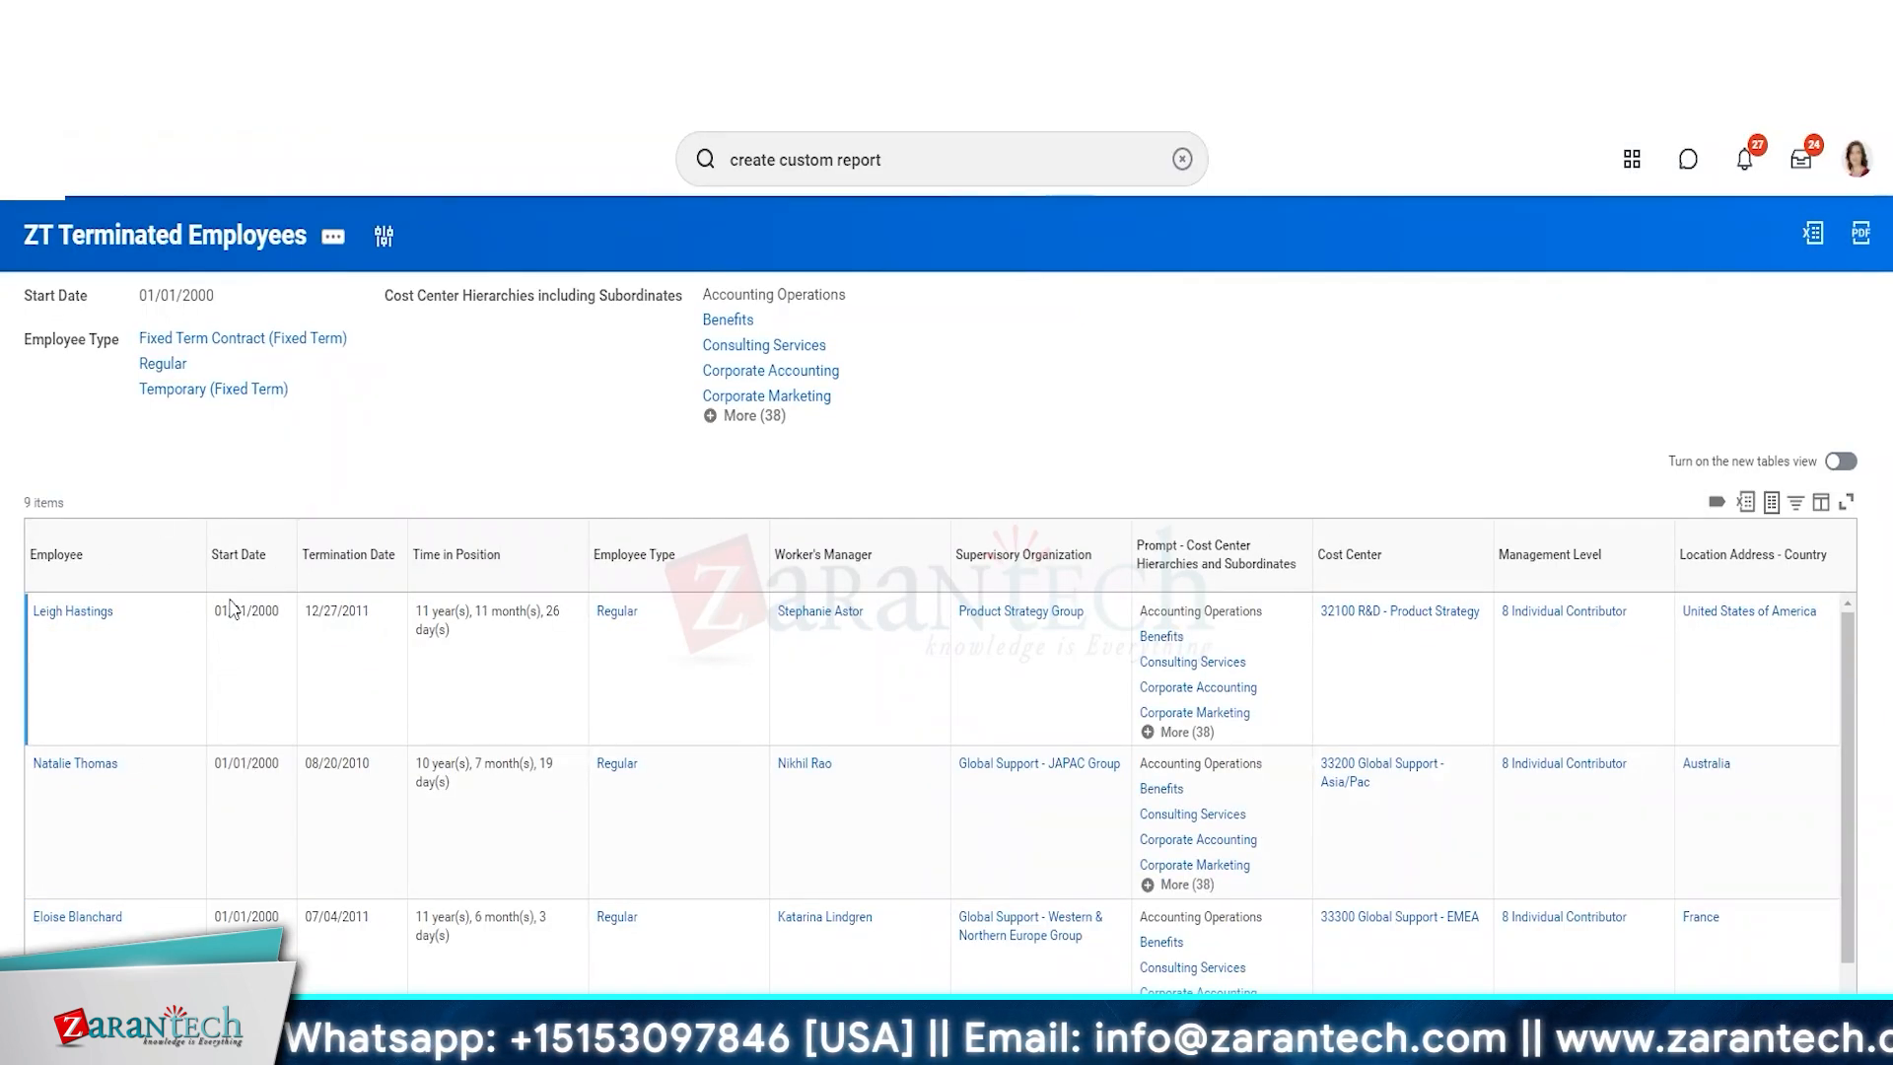
- Expand and collapse the first row's cost center hierarchies prompt values and examine the remaining report rows
{"action": "left_click", "coordinate": [1178, 732]}
{"action": "scroll", "coordinate": [1203, 739], "scroll_direction": "down", "scroll_amount": 5}
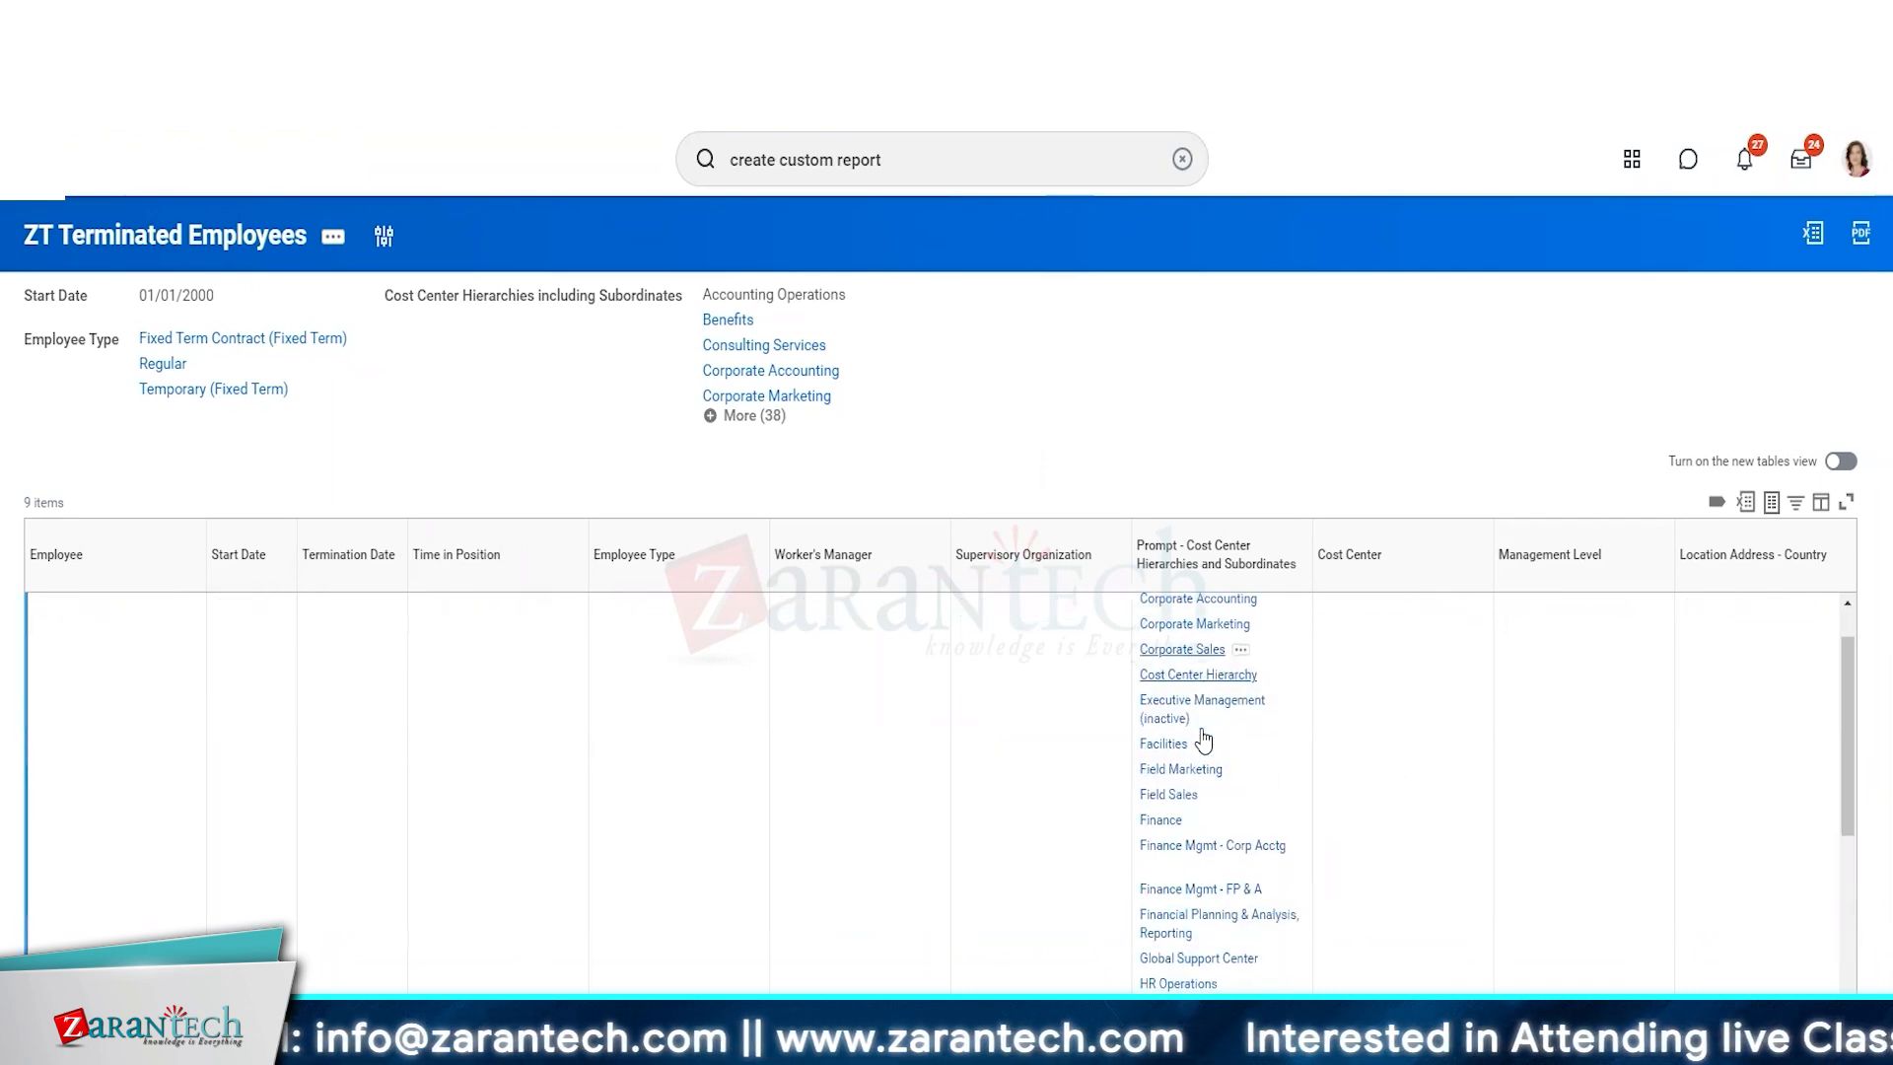
{"action": "scroll", "coordinate": [1203, 739], "scroll_direction": "down", "scroll_amount": 5}
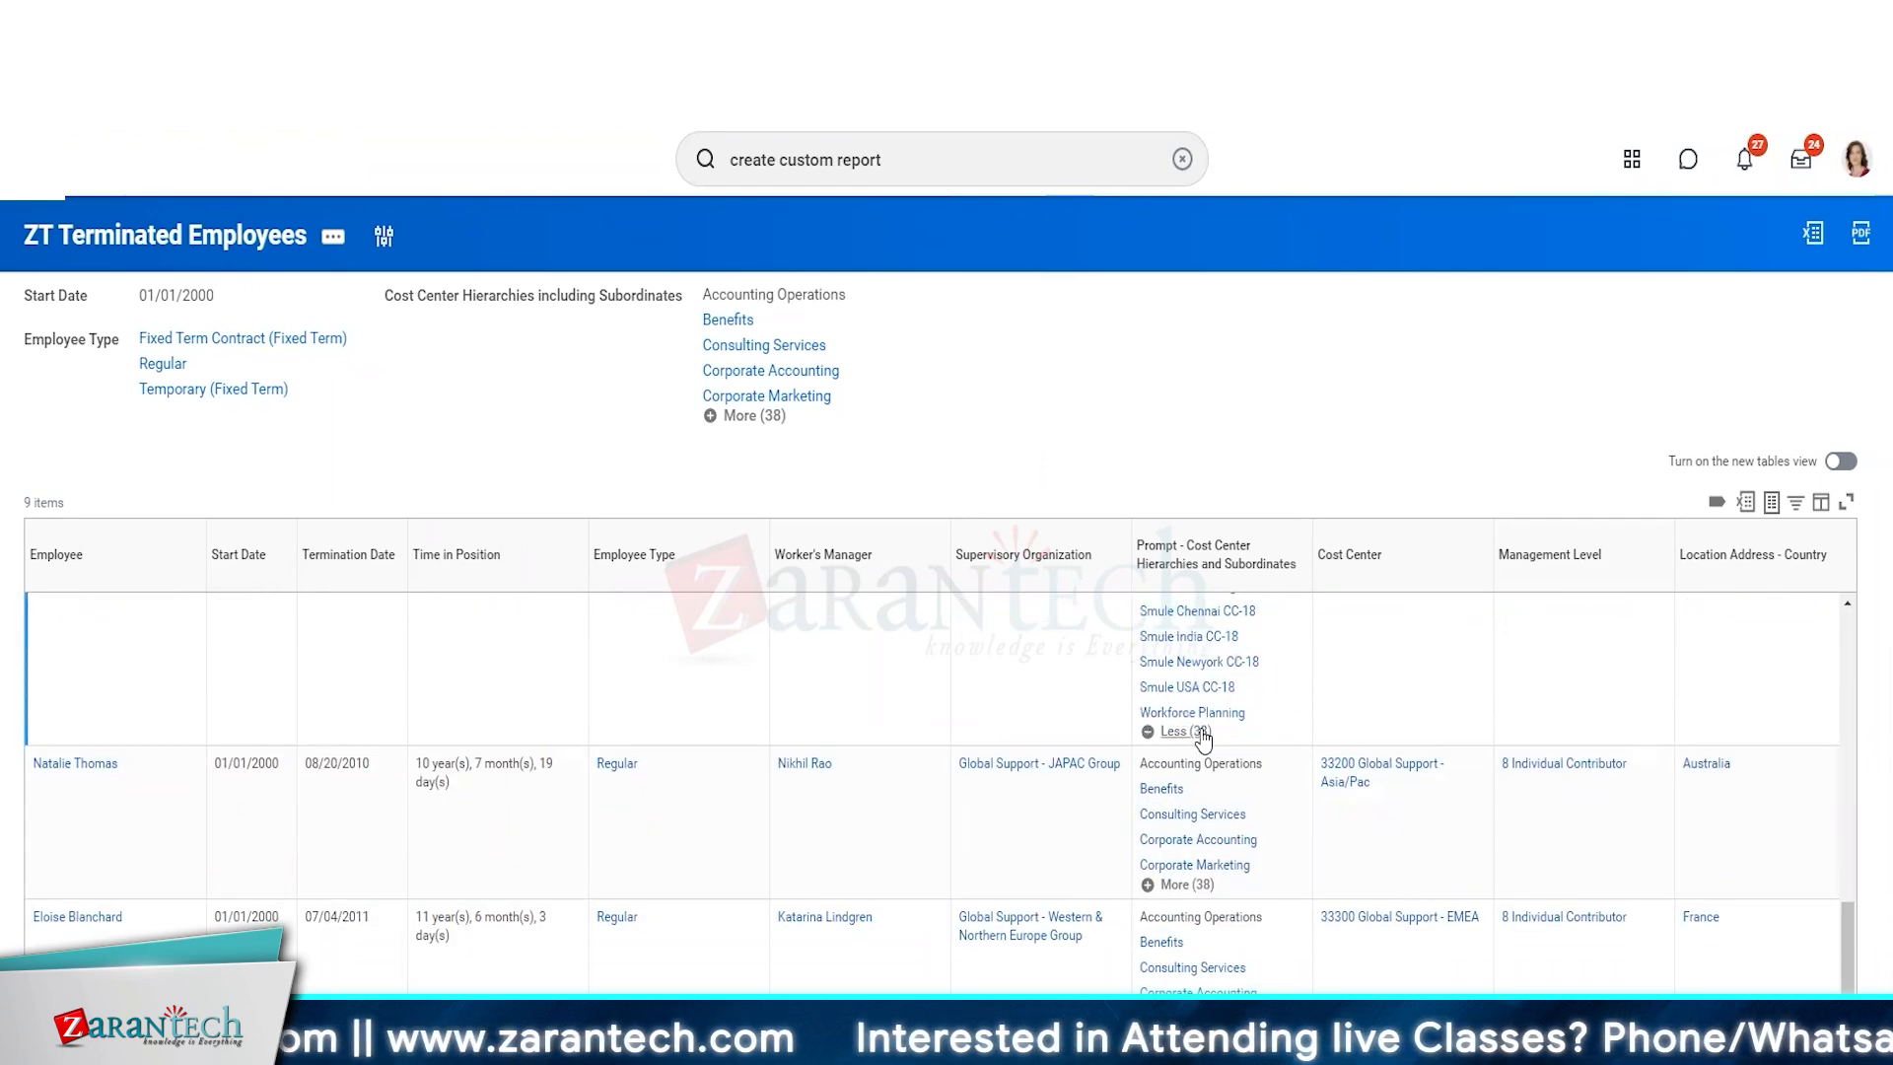
{"action": "left_click", "coordinate": [1183, 731]}
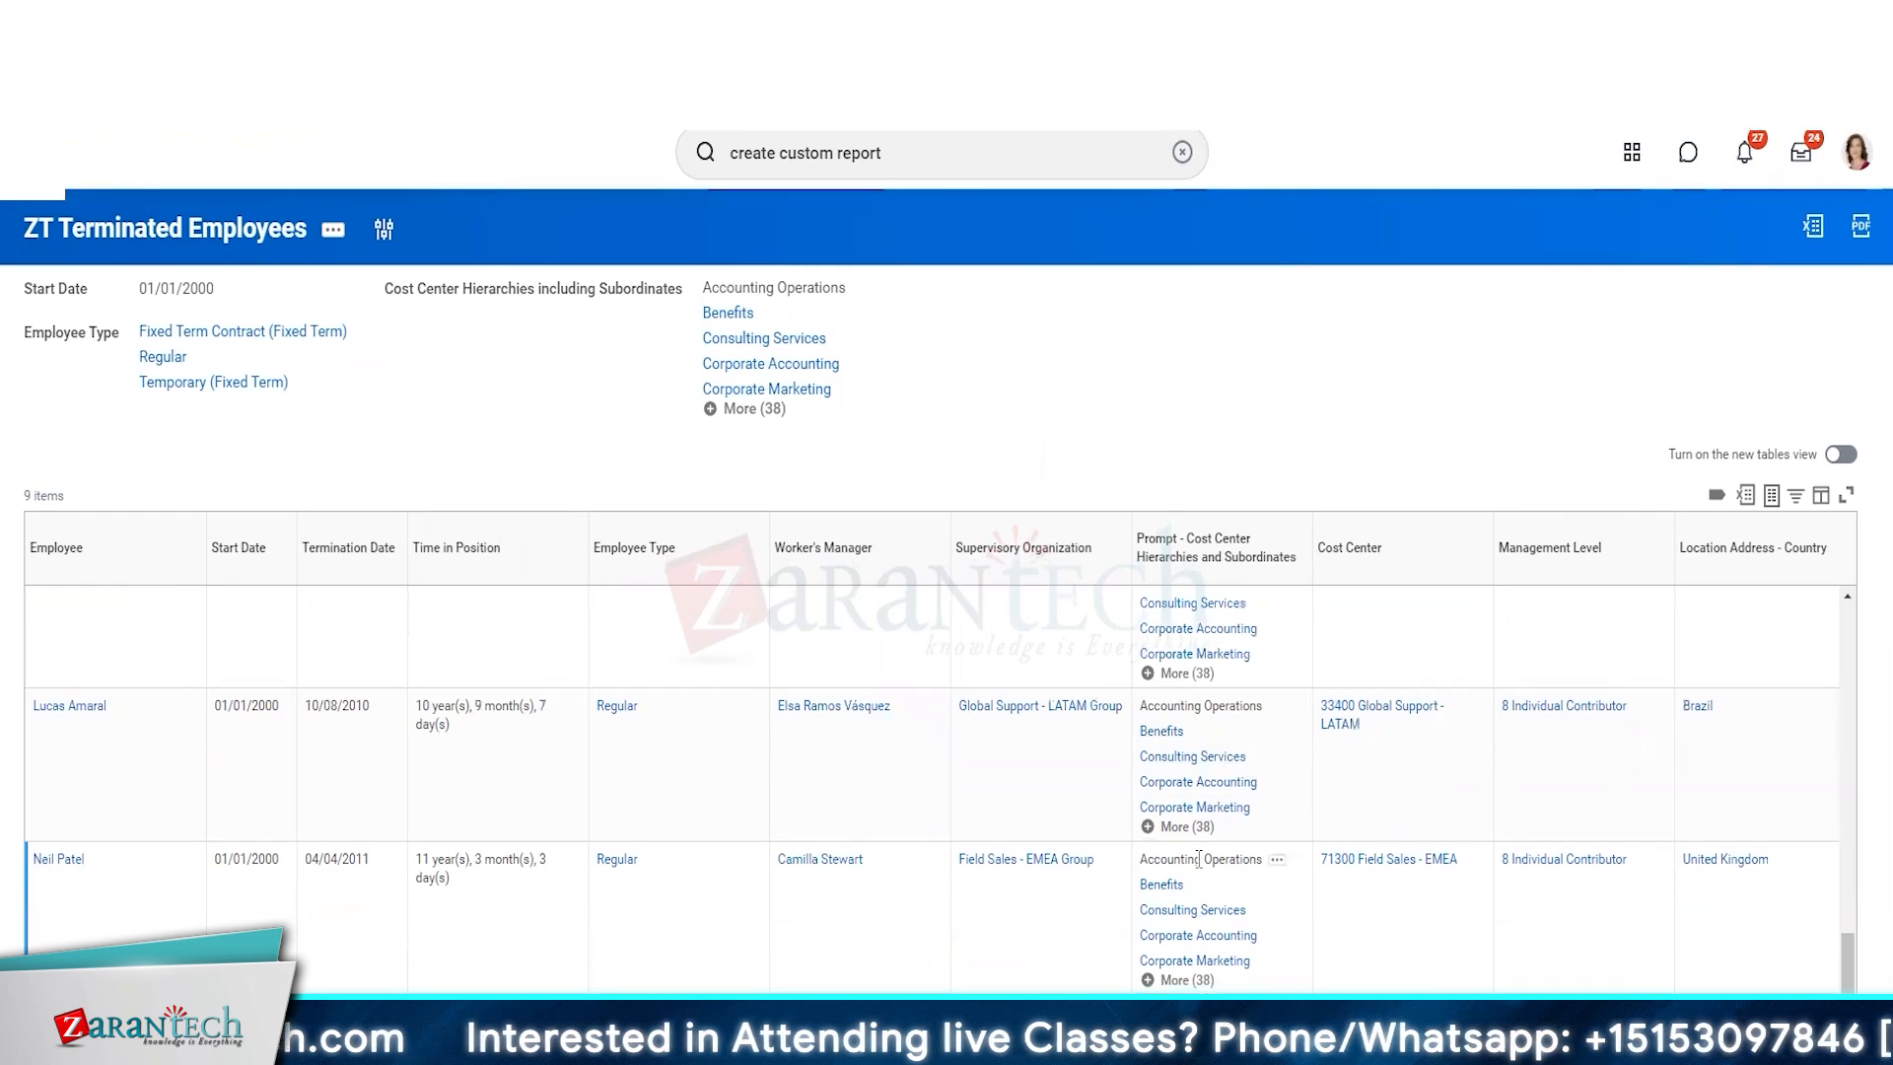
{"action": "scroll", "coordinate": [1199, 859], "scroll_direction": "down", "scroll_amount": 2}
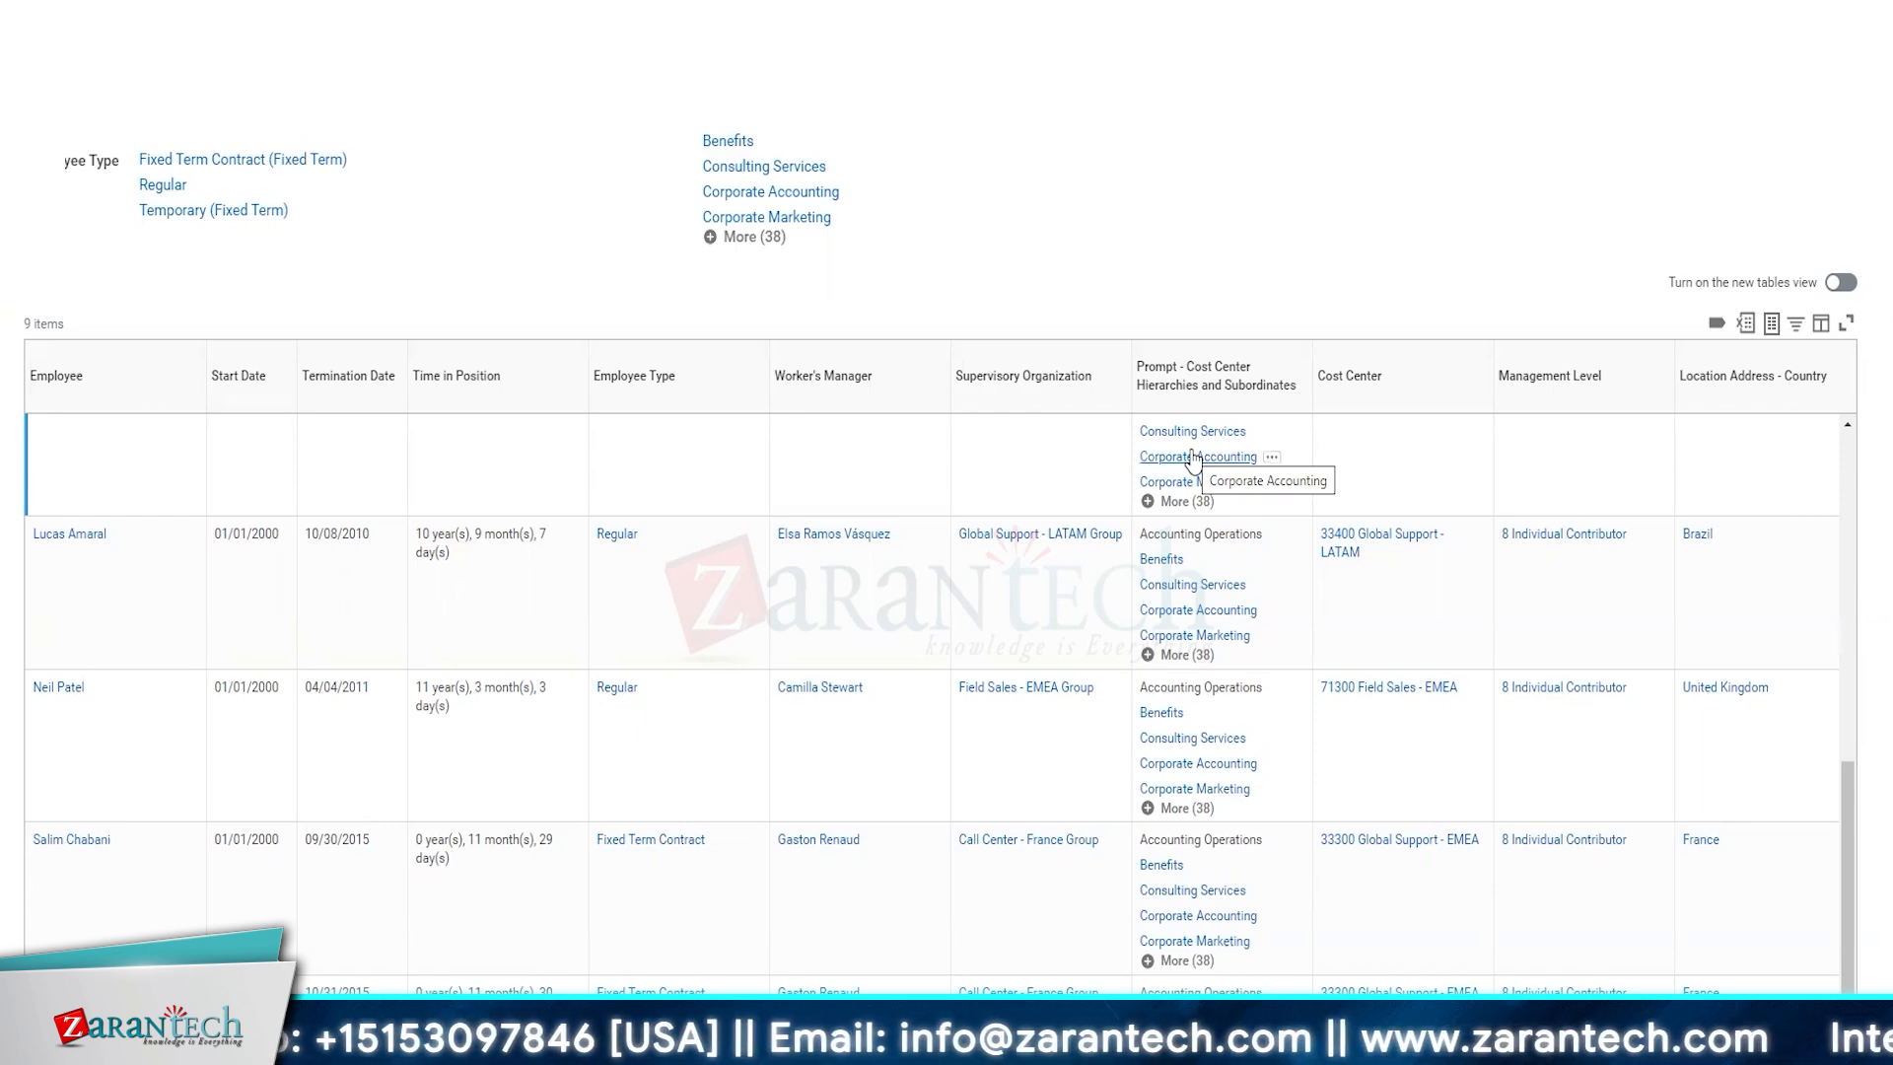
{"action": "scroll", "coordinate": [414, 266], "scroll_direction": "up", "scroll_amount": 3}
- Open the View URLs web service page for the ZT Terminated Employees report
{"action": "left_click", "coordinate": [333, 237]}
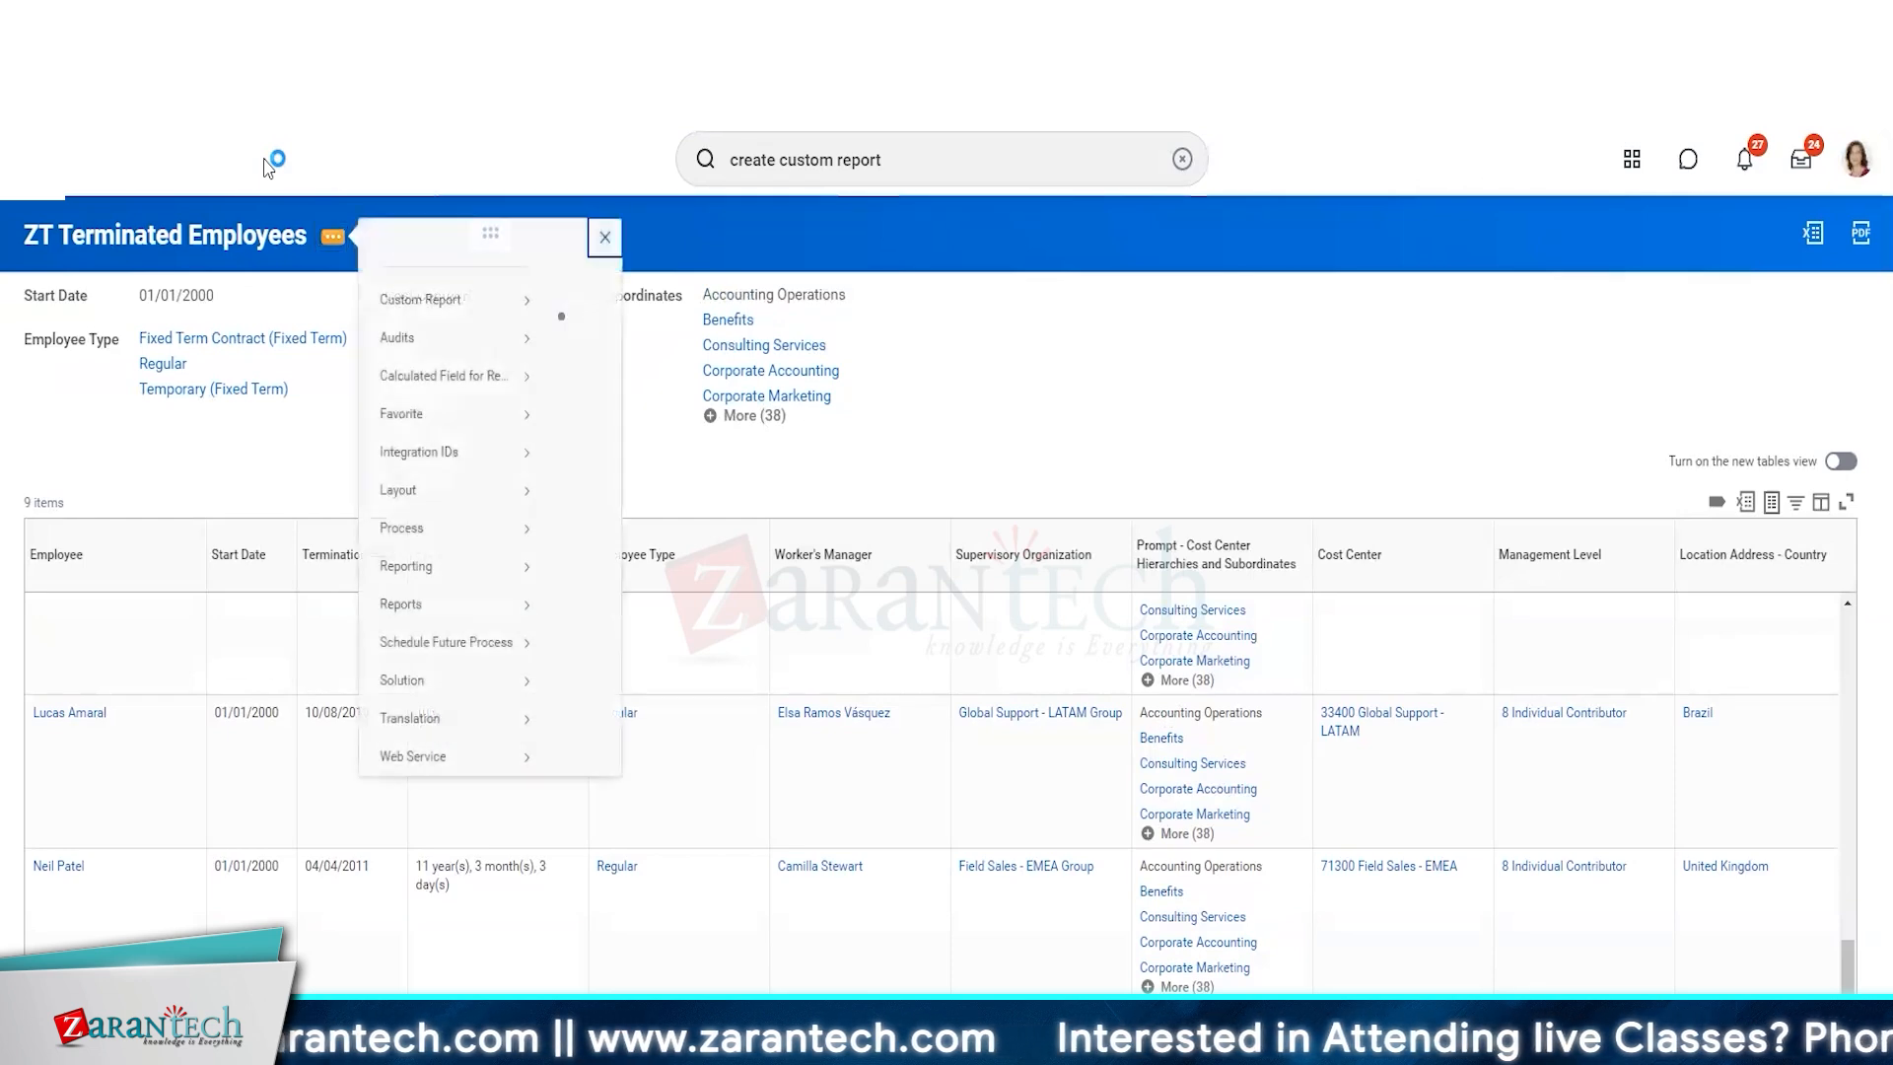
{"action": "mouse_move", "coordinate": [442, 782]}
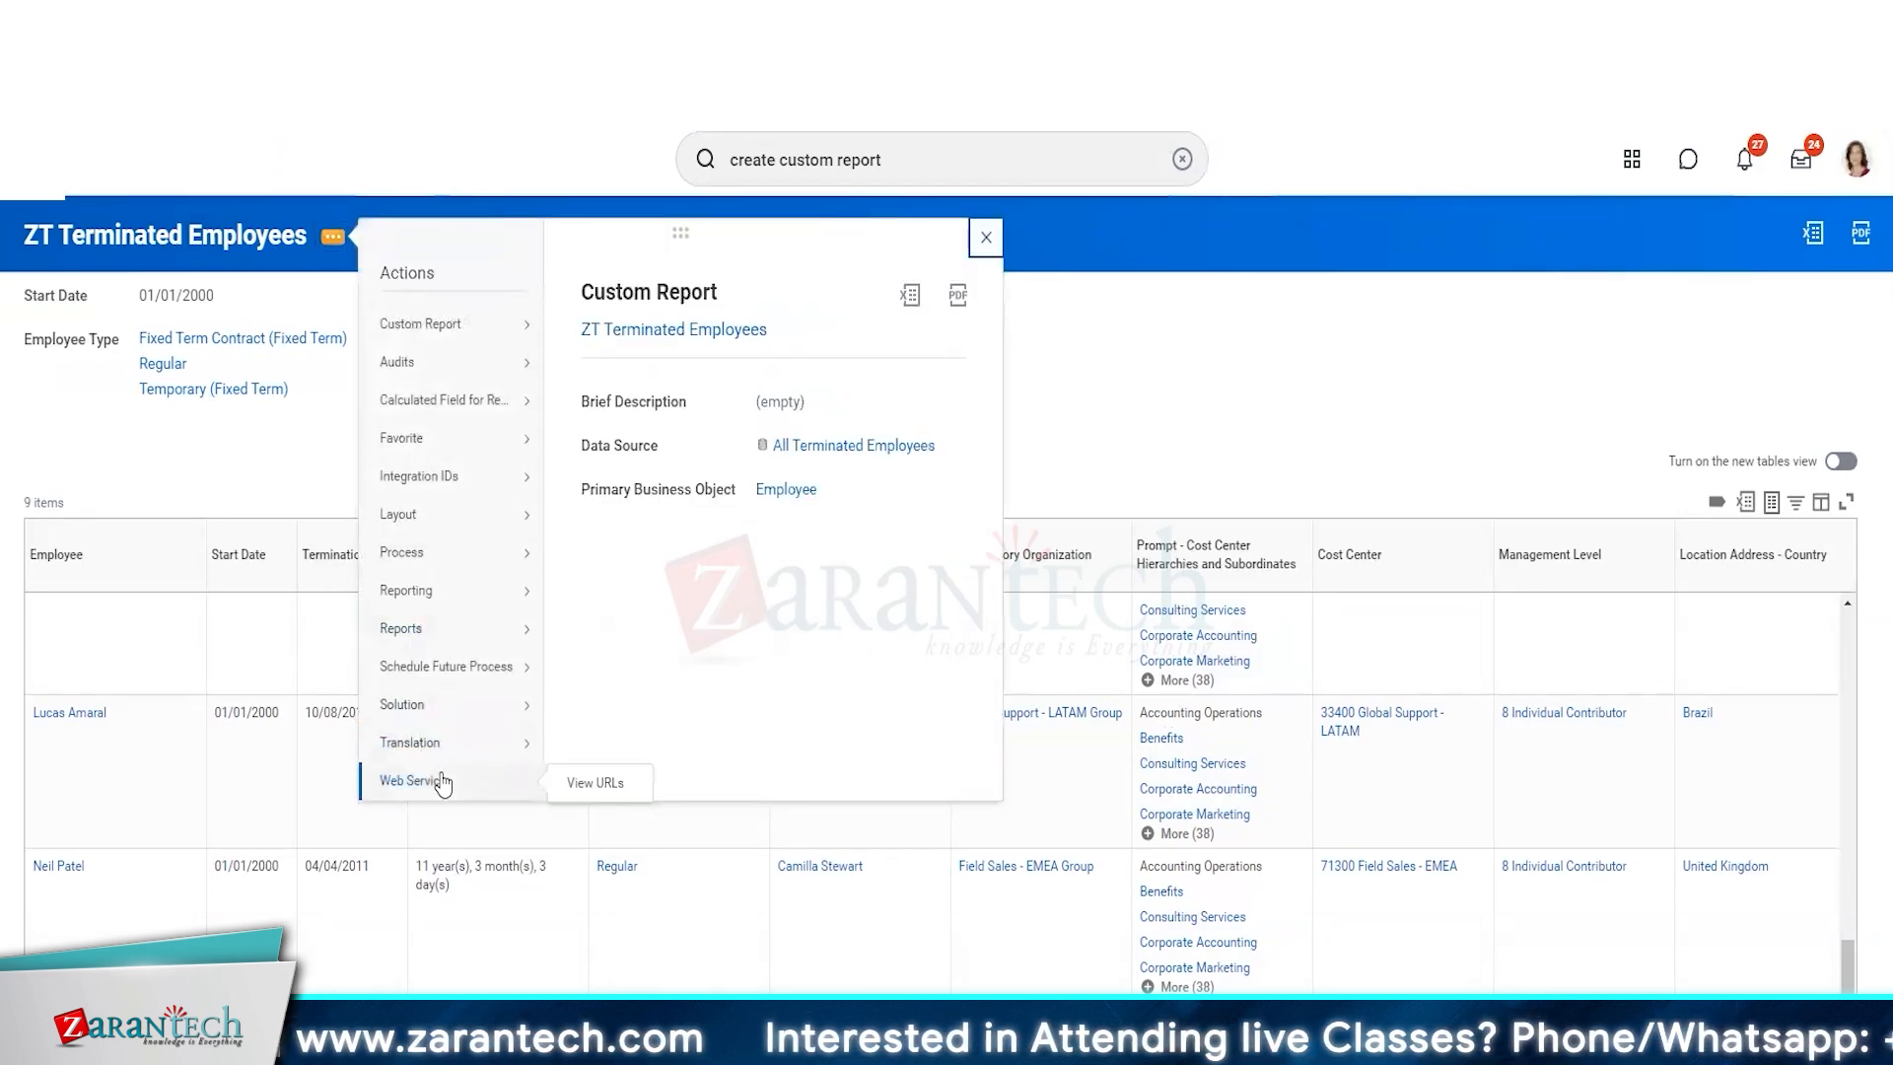
{"action": "right_click", "coordinate": [631, 784]}
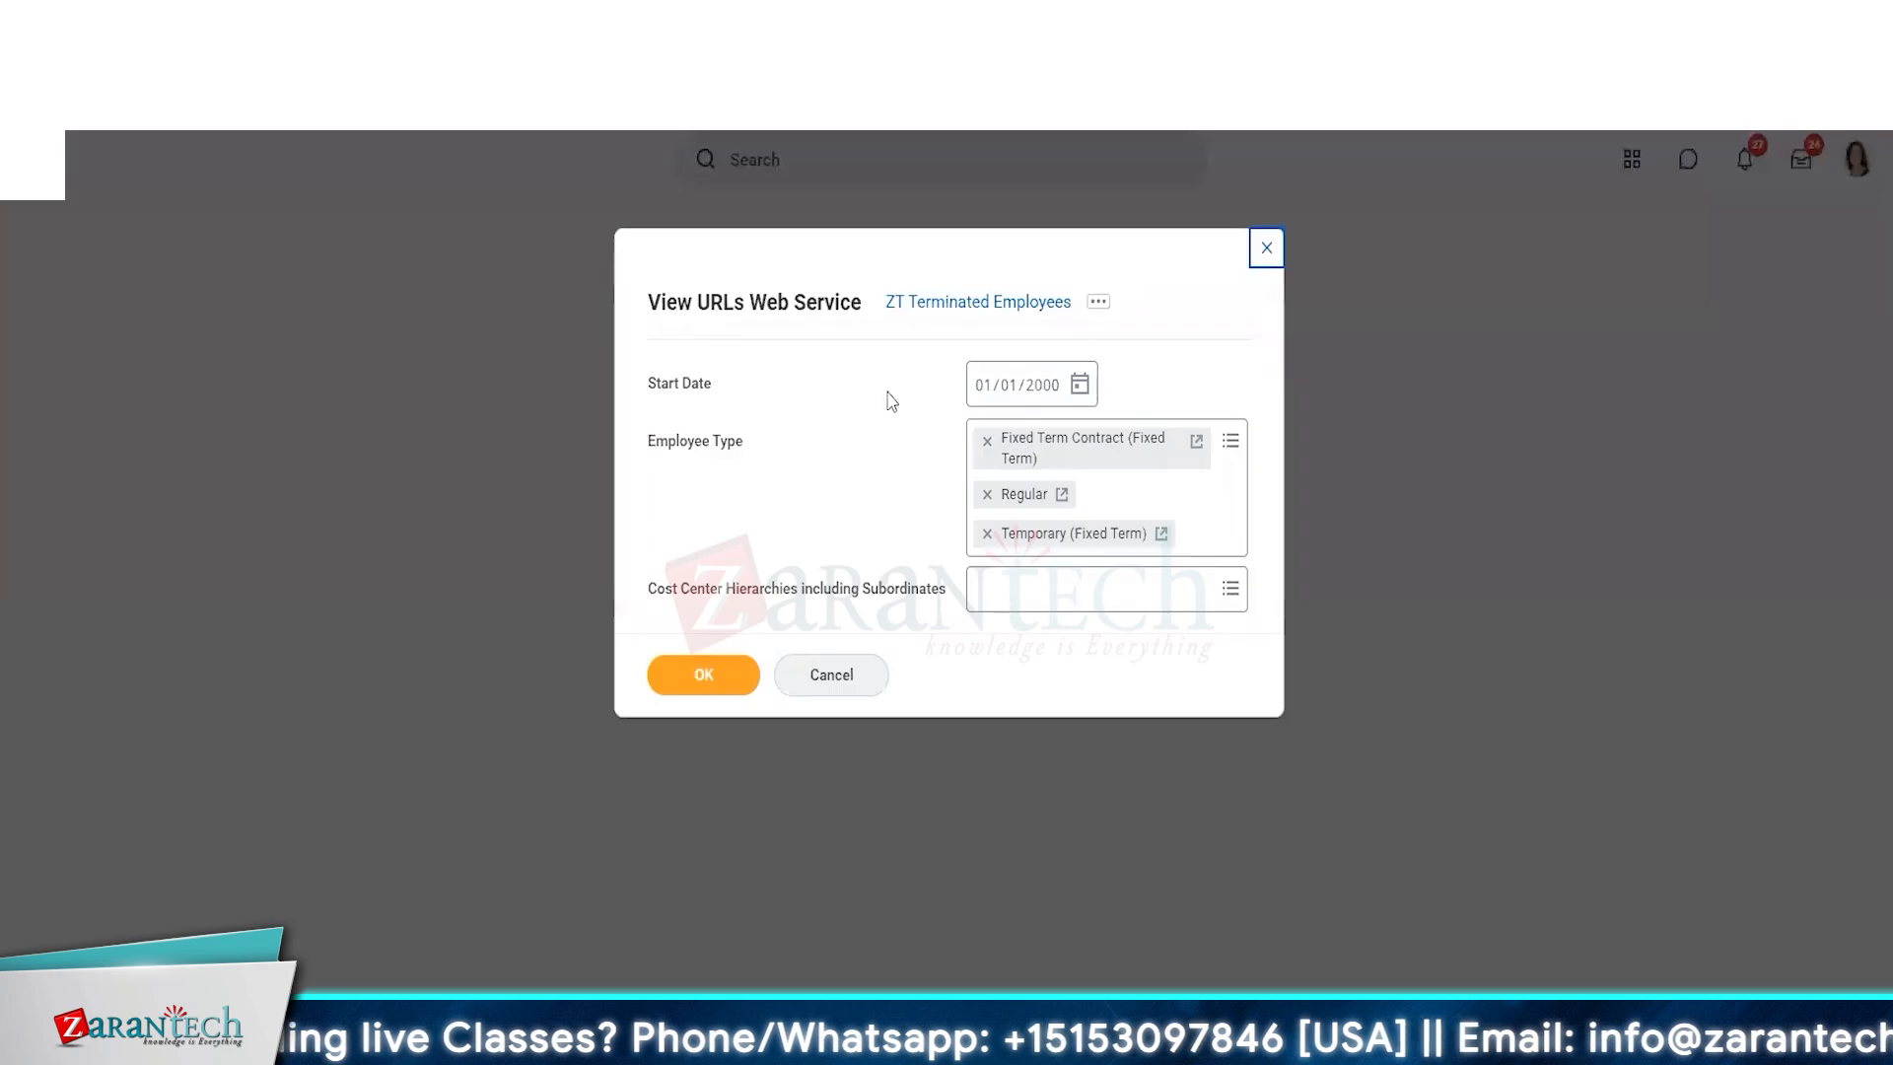
- Select all cost center hierarchies for Cost Center Hierarchies including Subordinates and submit the web service prompt values
{"action": "left_click", "coordinate": [1225, 590]}
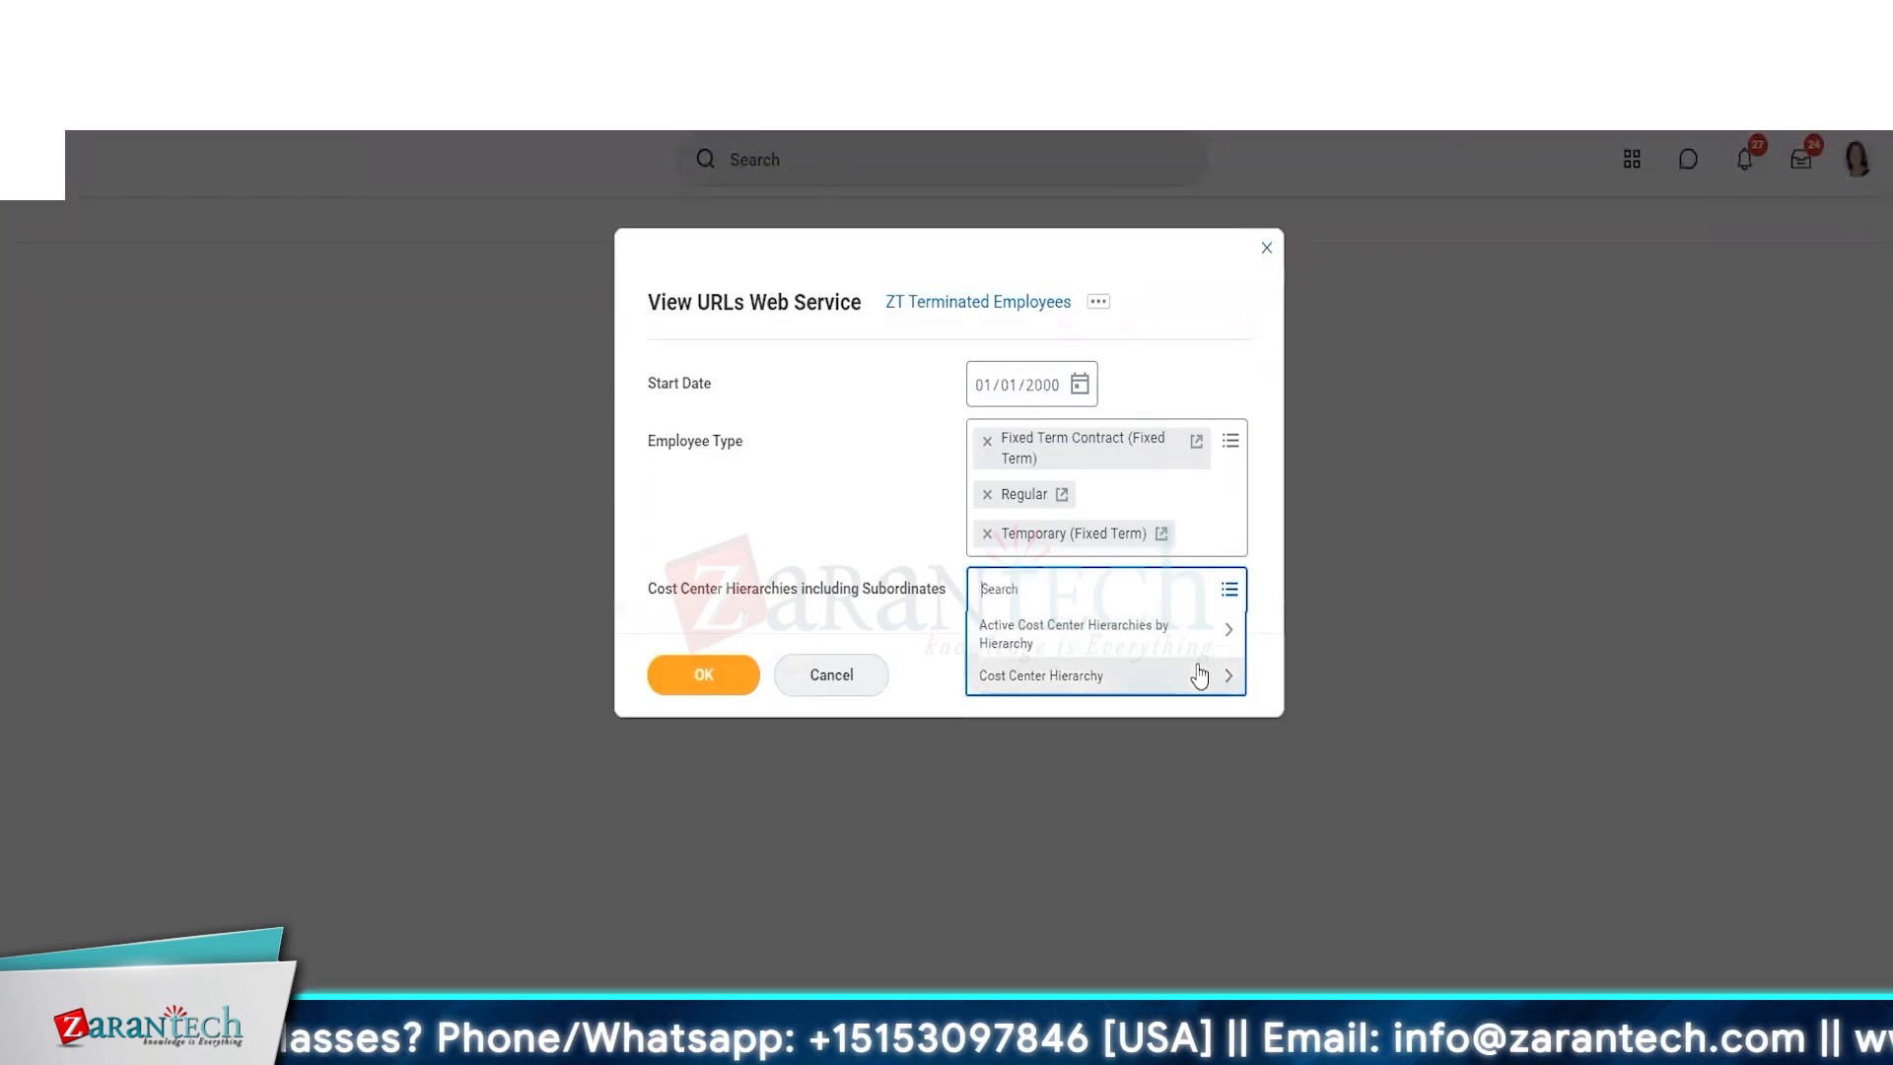
{"action": "left_click", "coordinate": [1123, 677]}
{"action": "left_click", "coordinate": [1004, 640]}
{"action": "left_click", "coordinate": [1047, 680]}
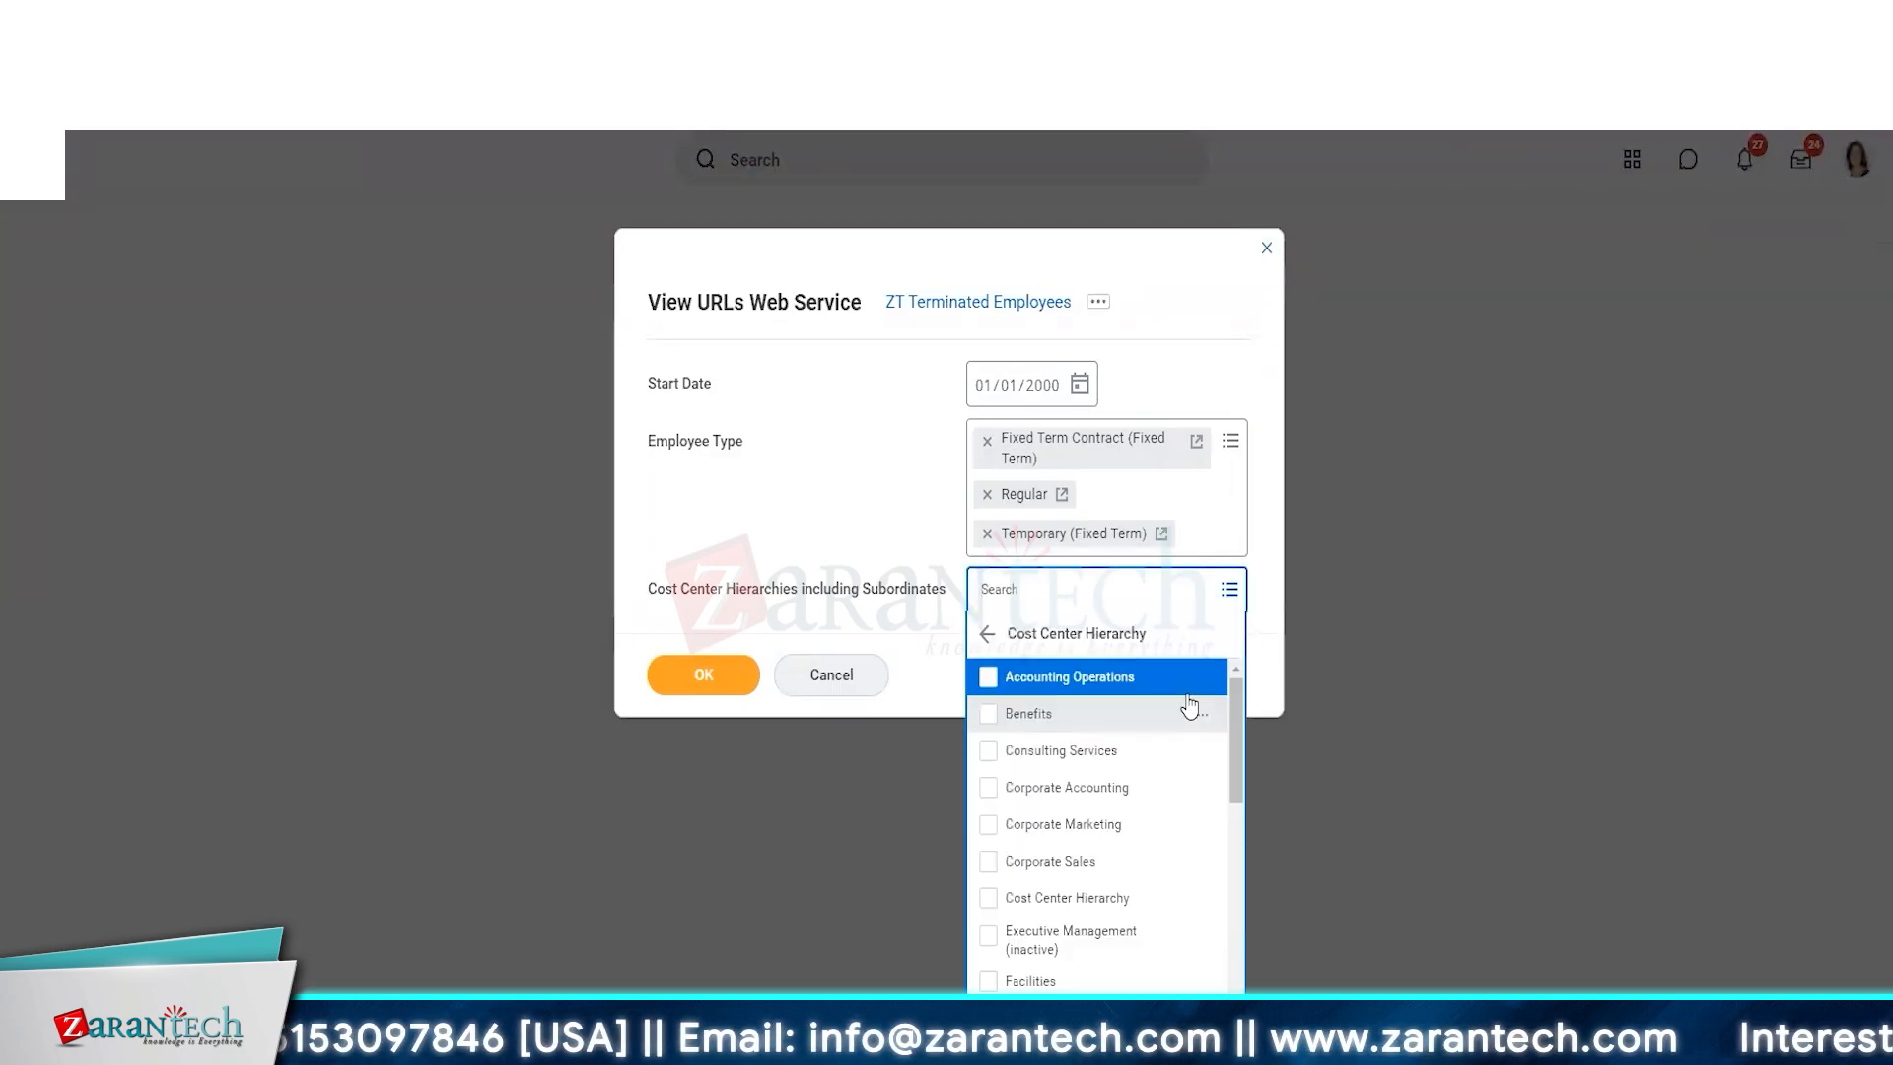
{"action": "scroll", "coordinate": [1226, 719], "scroll_direction": "down", "scroll_amount": 5}
{"action": "key", "text": "ctrl+a"}
{"action": "left_click", "coordinate": [741, 913]}
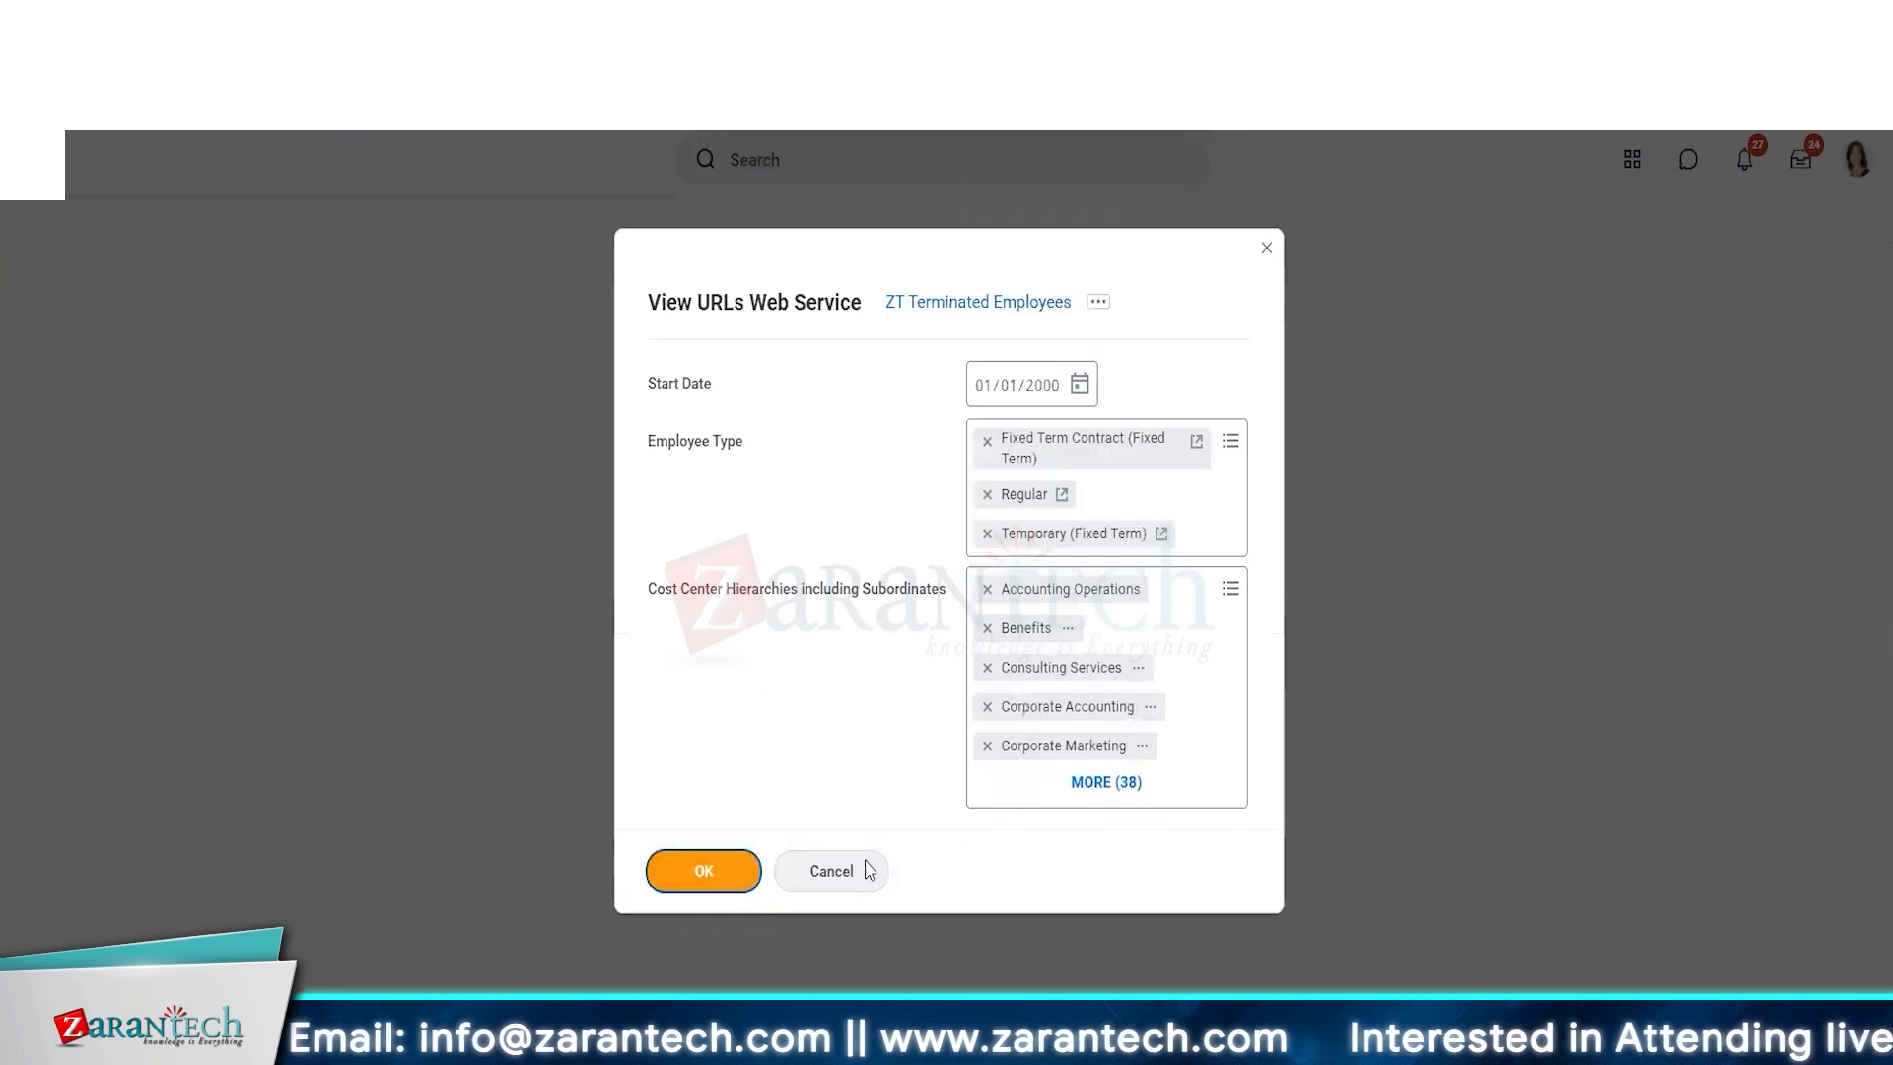
- Open the Workday XML REST link, dismiss its sign-in request, close that page and review the report's available web service formats
{"action": "left_click", "coordinate": [124, 760]}
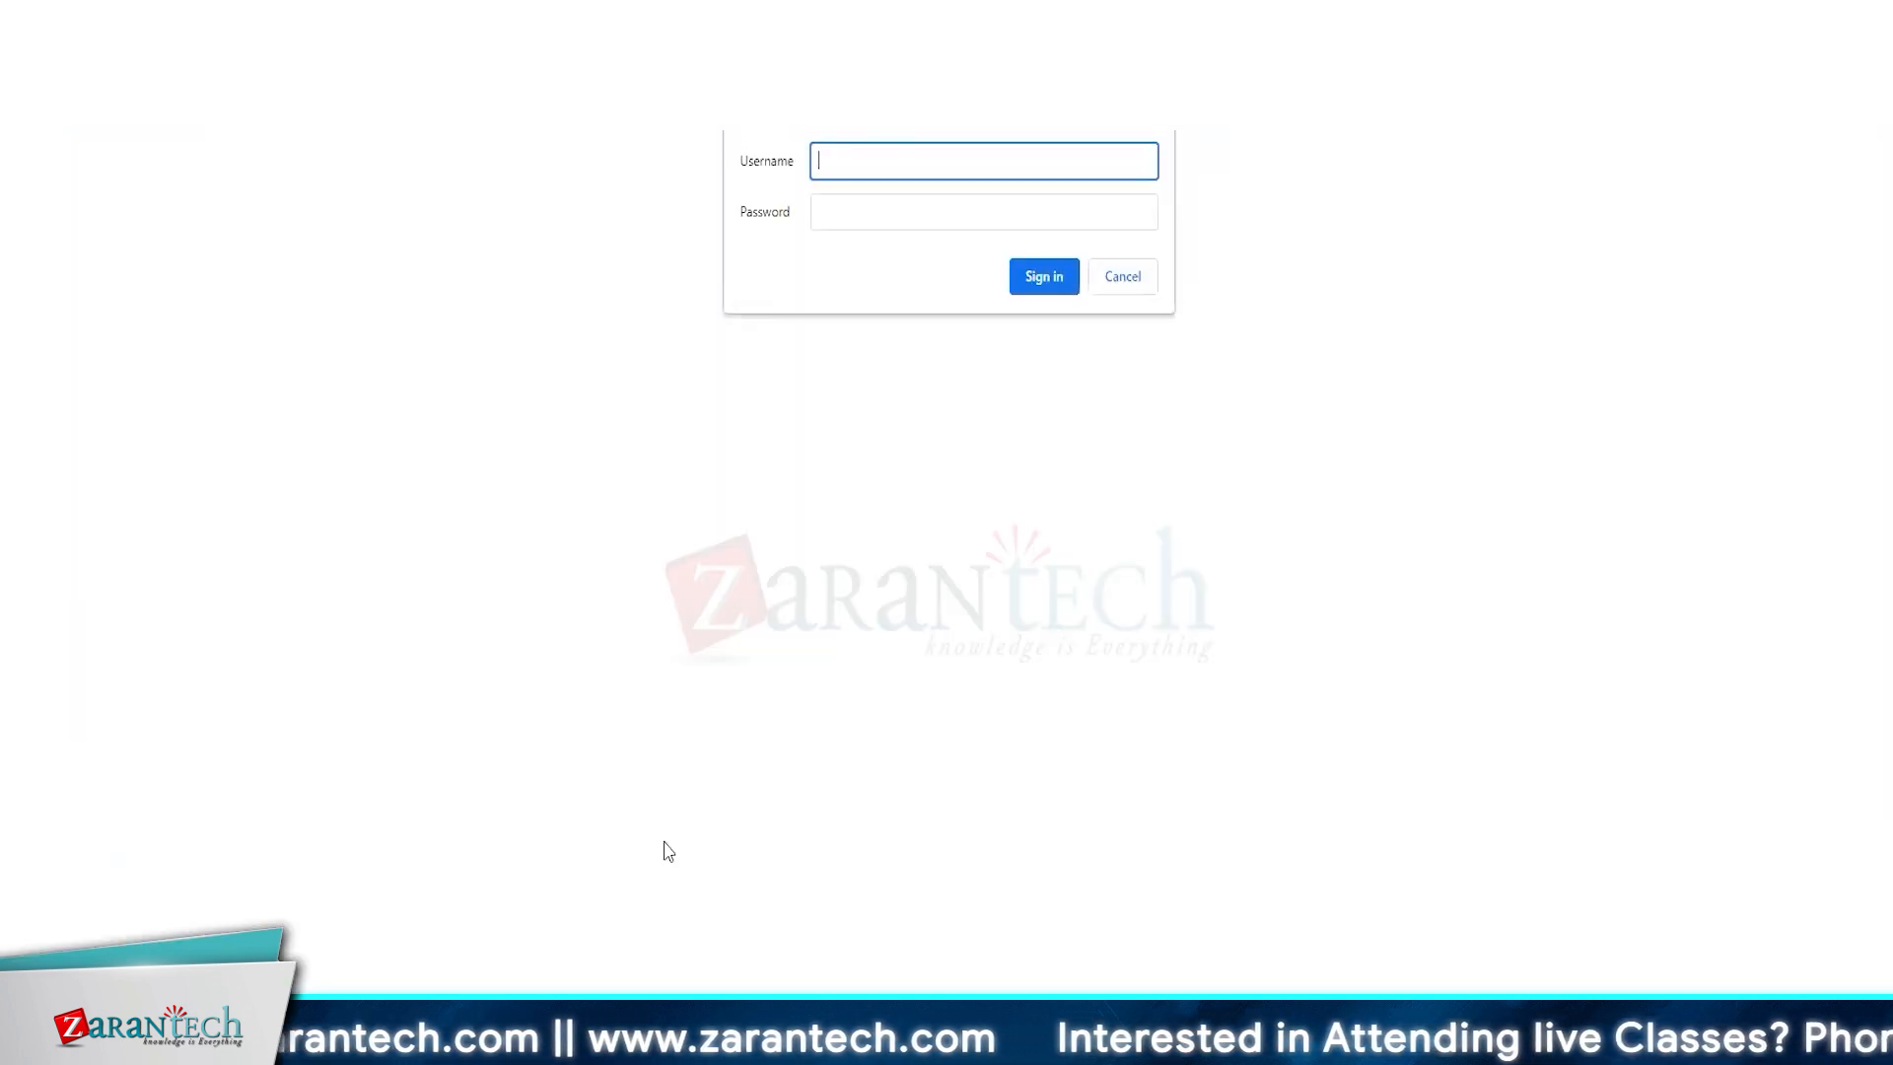
{"action": "left_click", "coordinate": [1149, 280]}
{"action": "key", "text": "ctrl+w"}
{"action": "scroll", "coordinate": [656, 861], "scroll_direction": "down", "scroll_amount": 4}
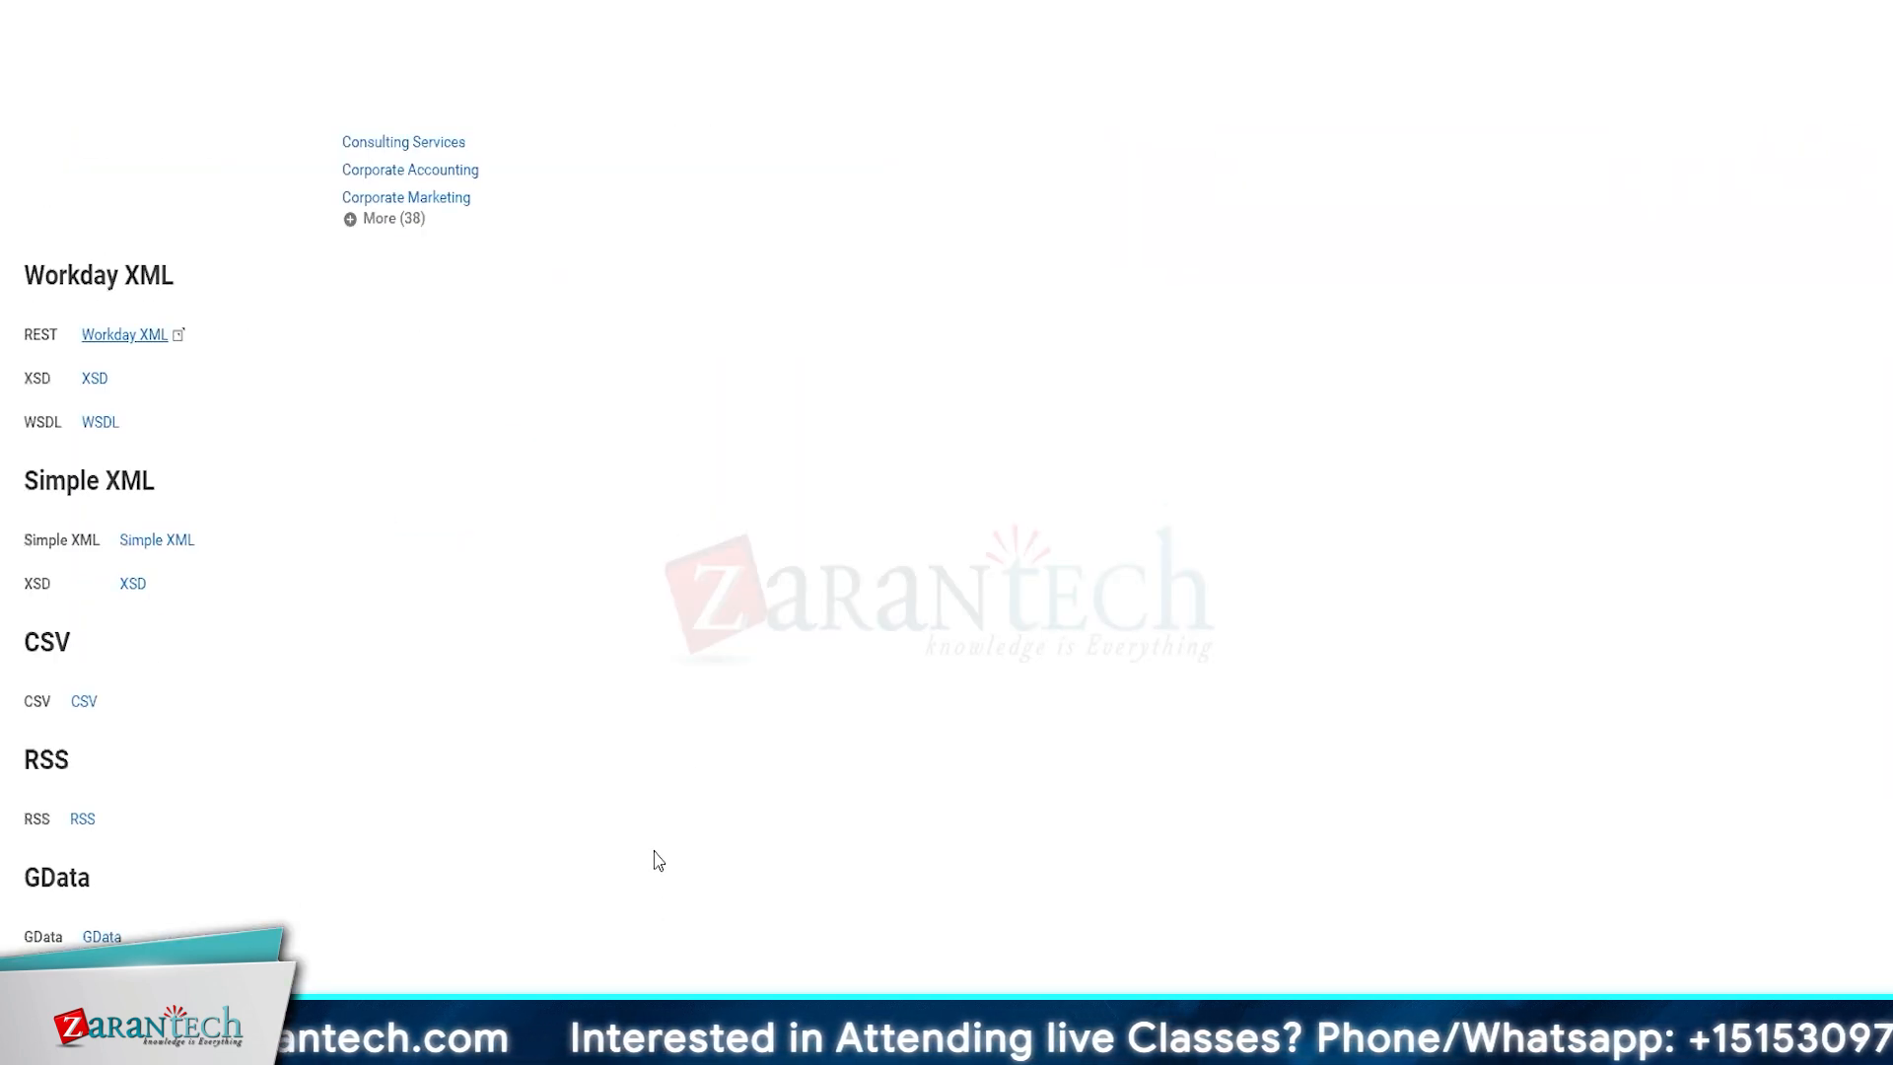
{"action": "scroll", "coordinate": [658, 861], "scroll_direction": "up", "scroll_amount": 4}
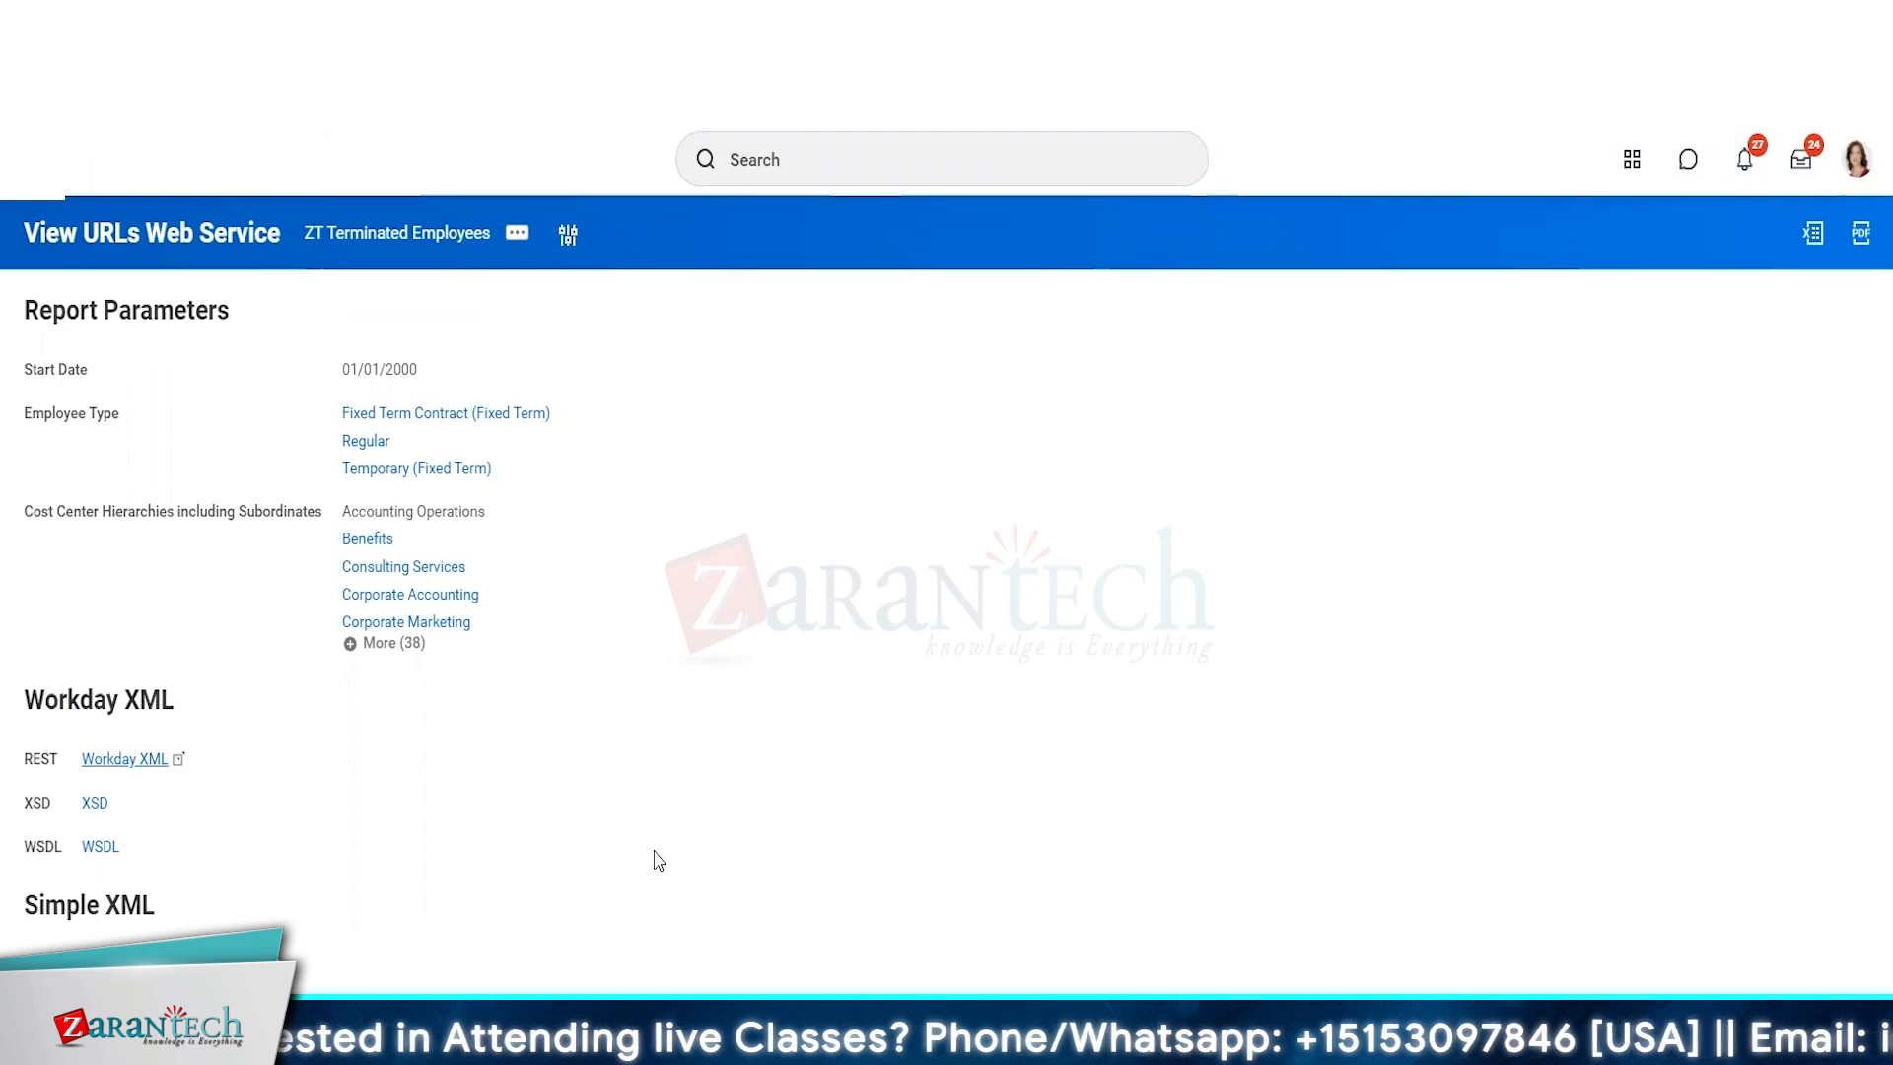
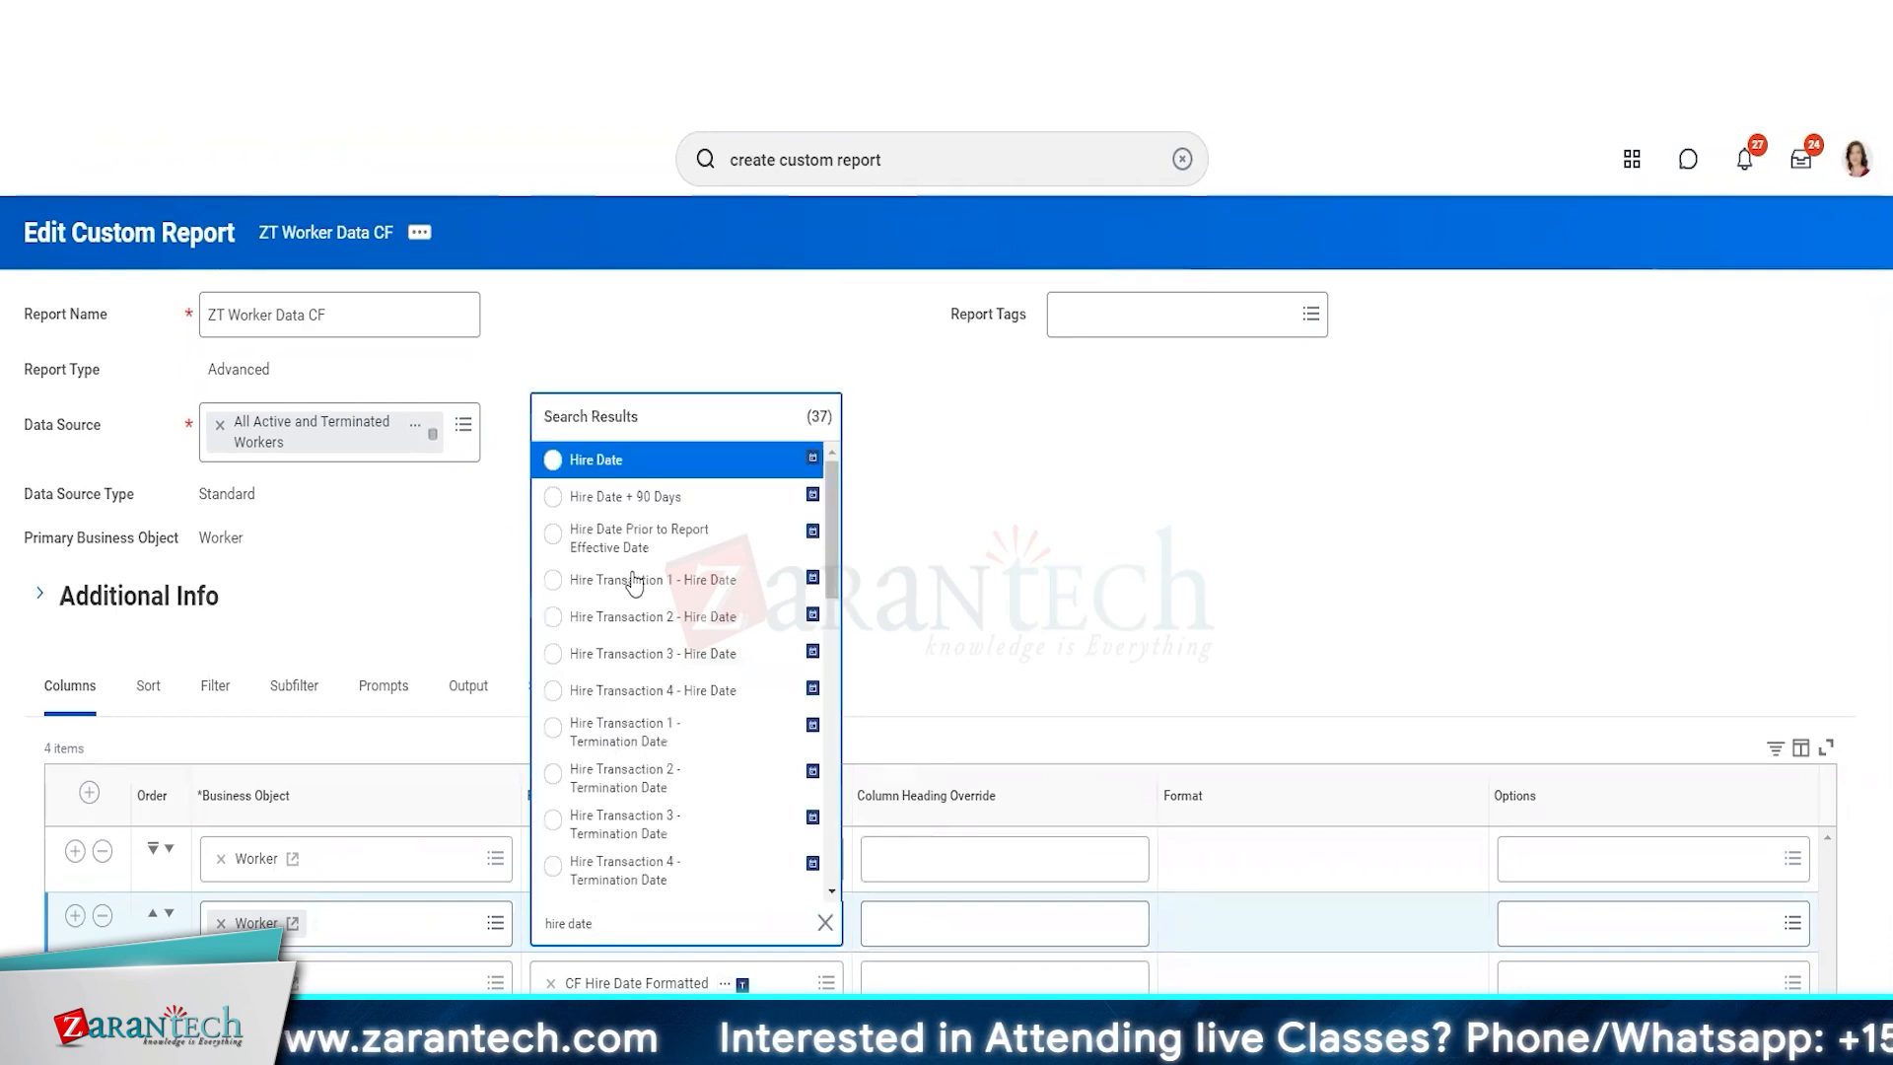
- Assign Hire Date to the second report column and add a Worker Termination Date column directly above CF Term date Formatted
{"action": "left_click", "coordinate": [642, 464]}
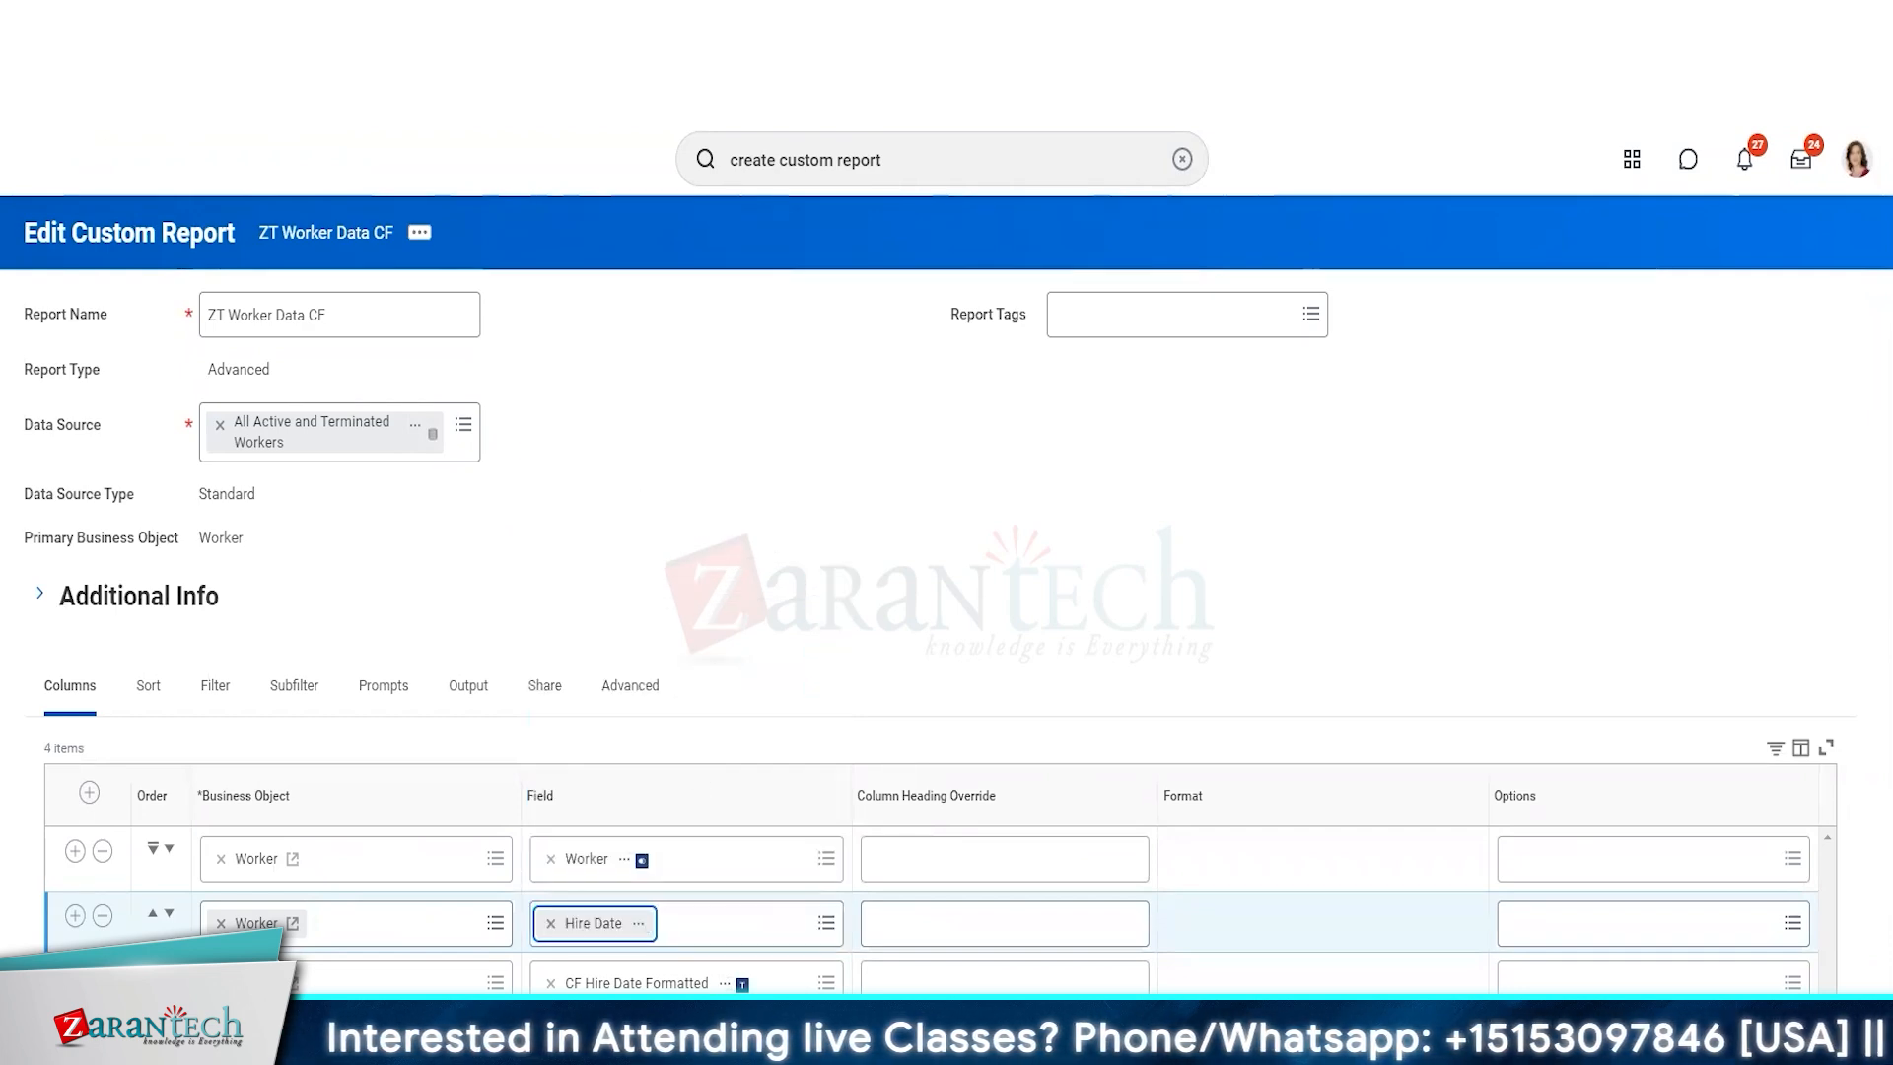
{"action": "left_click", "coordinate": [75, 980]}
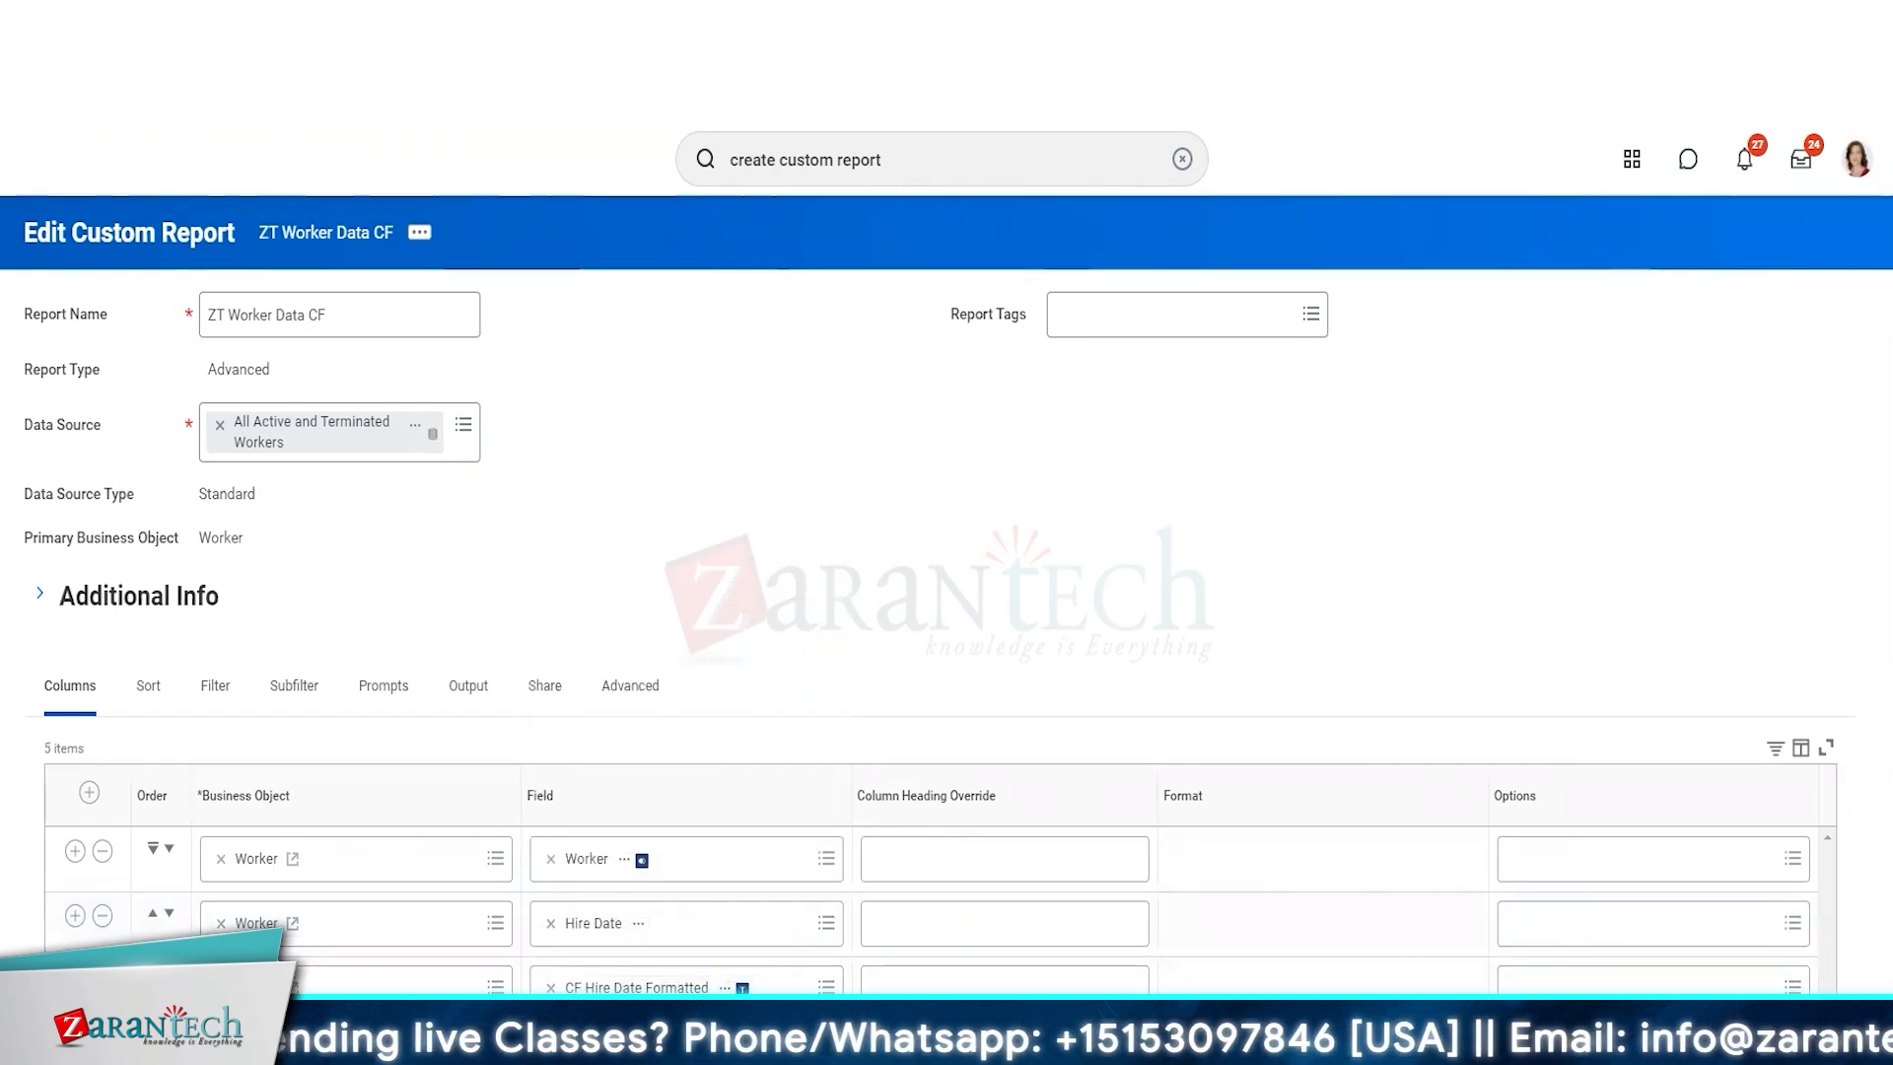
{"action": "scroll", "coordinate": [675, 815], "scroll_direction": "down", "scroll_amount": 2}
{"action": "left_click", "coordinate": [674, 815]}
{"action": "type", "text": "termination "}
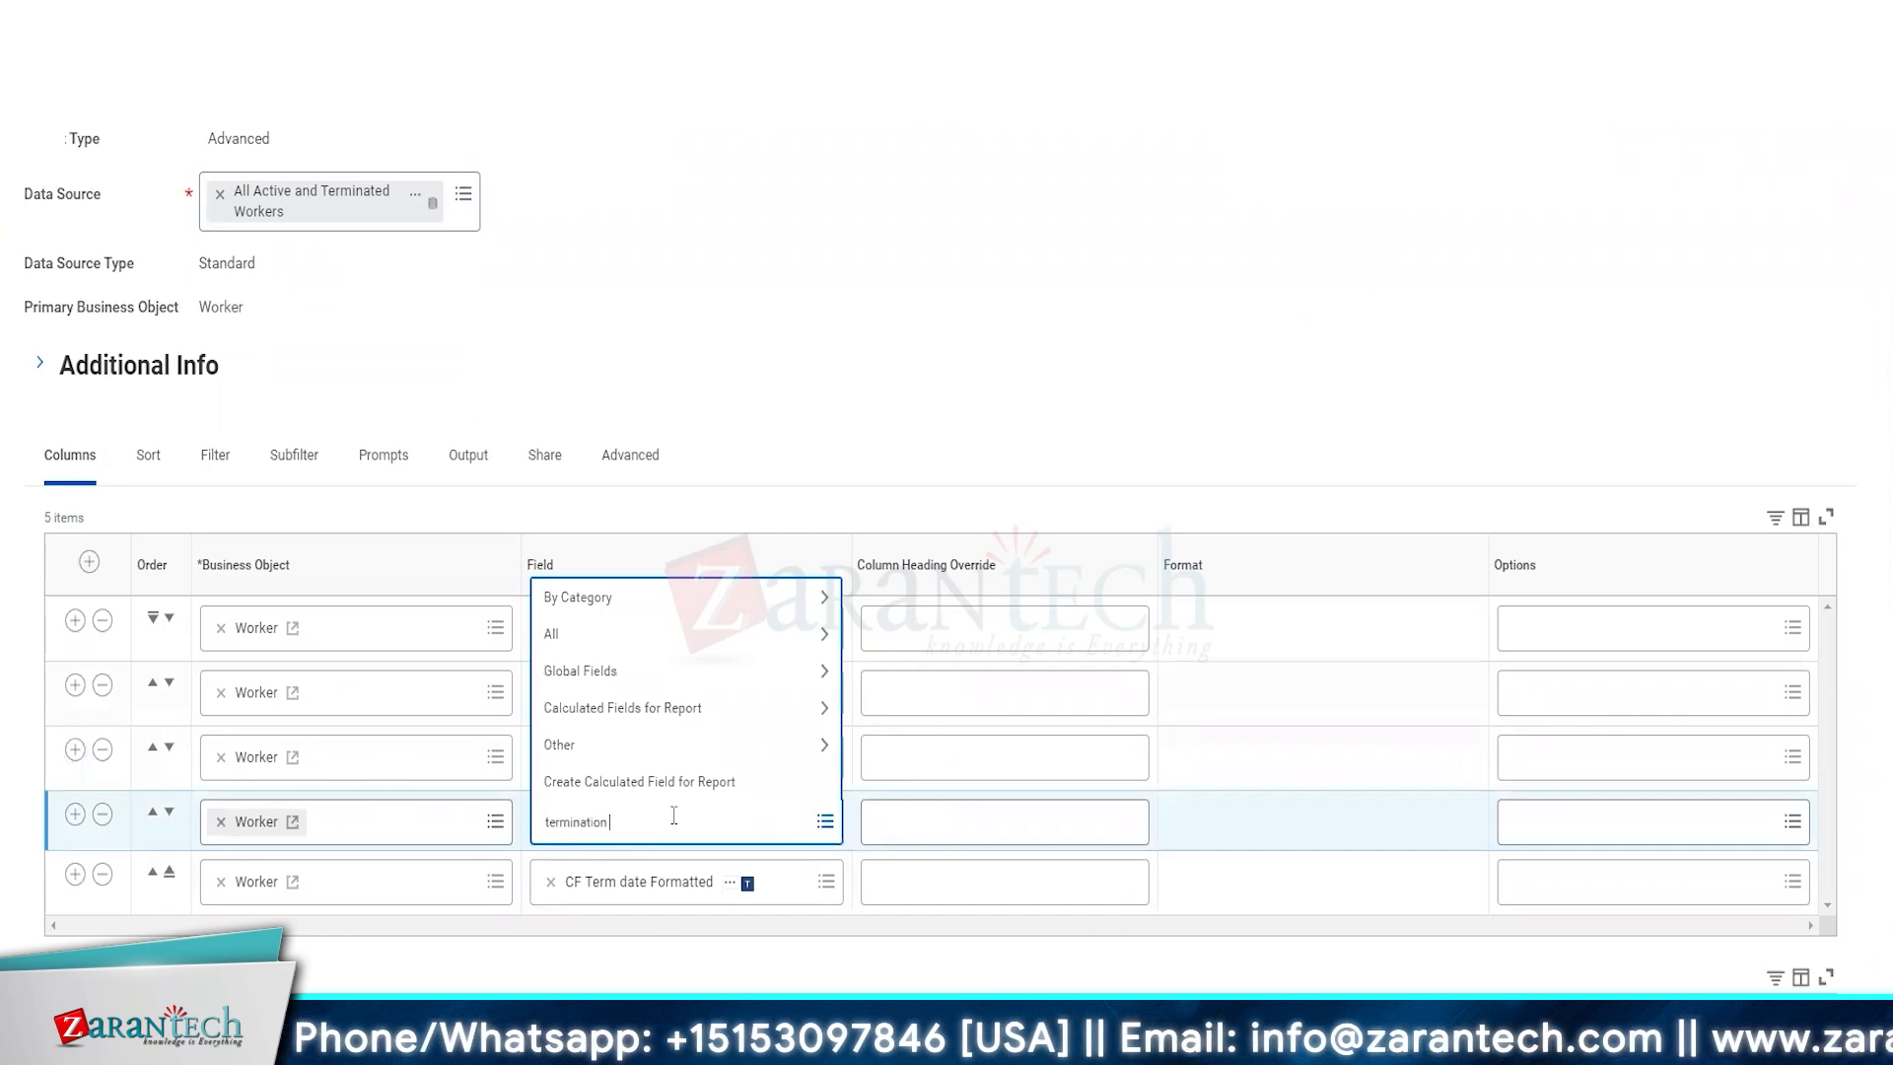
{"action": "type", "text": "dayete"}
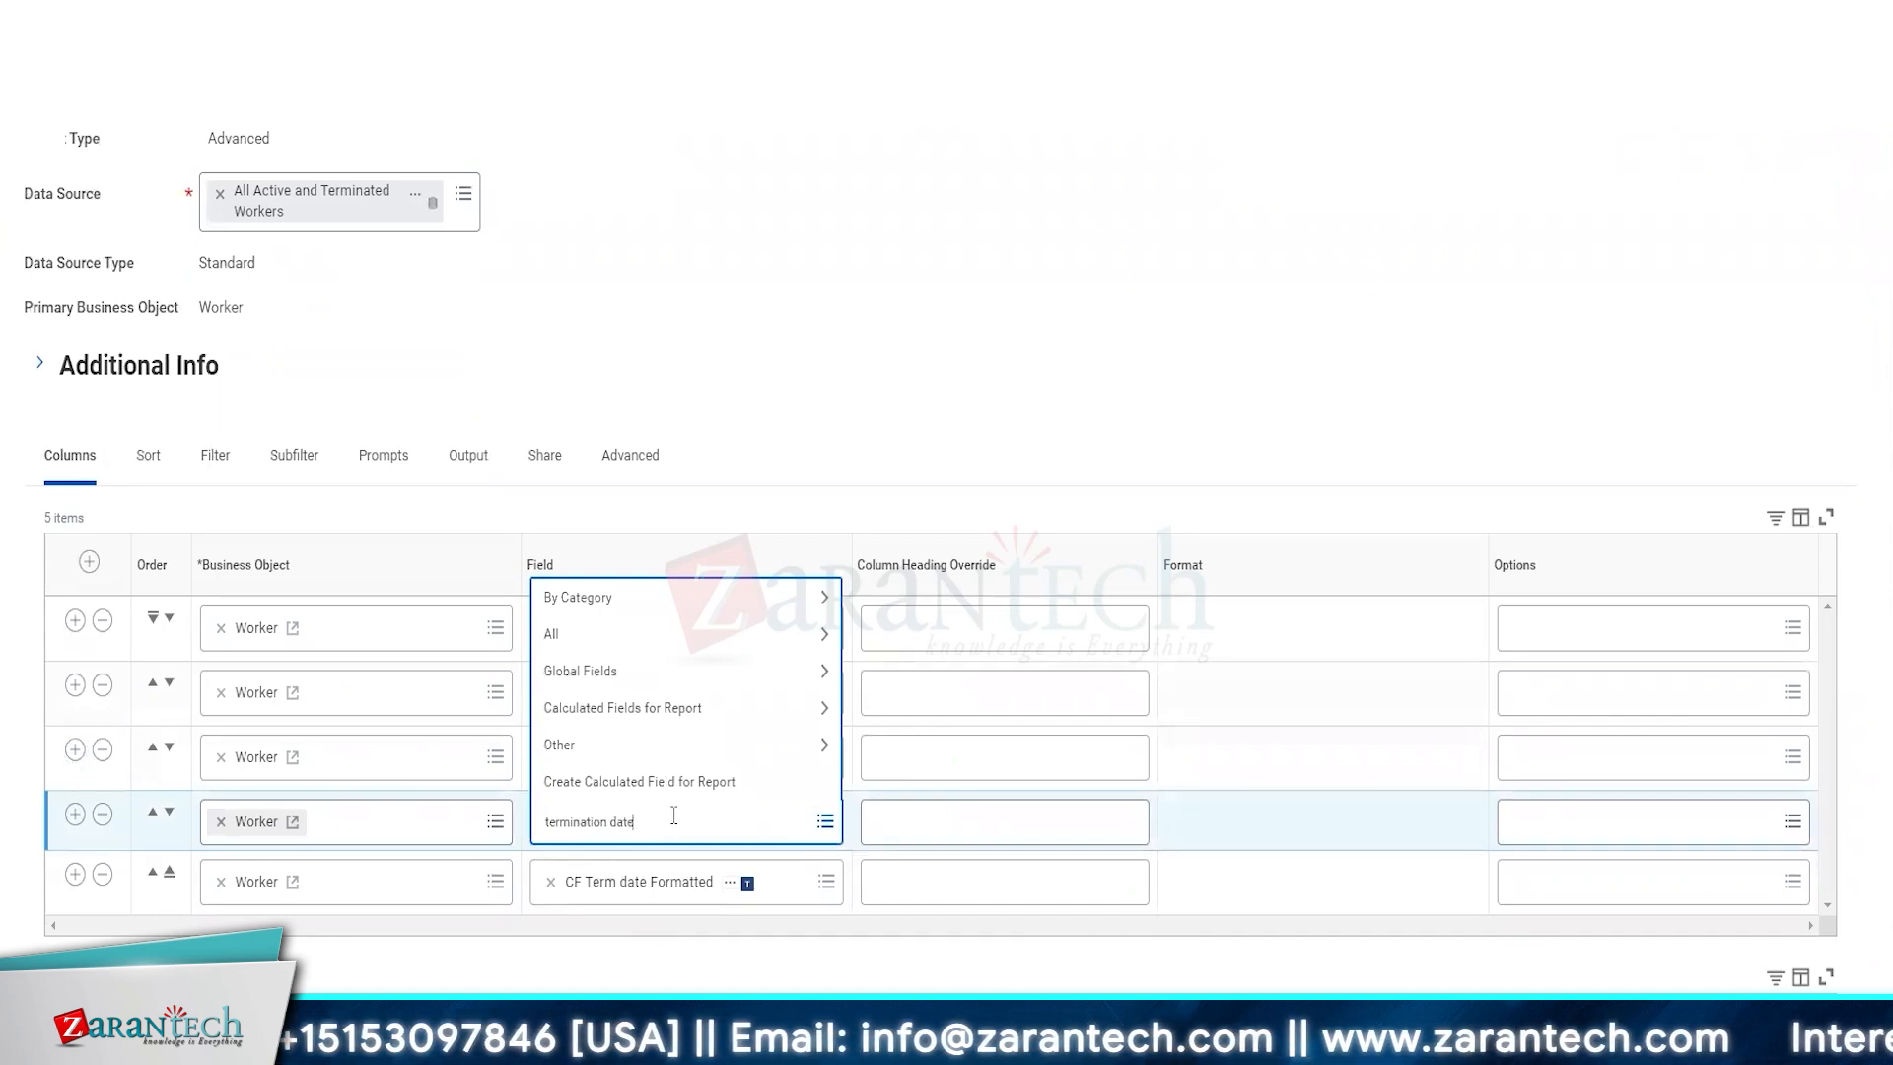
{"action": "key", "text": "Return"}
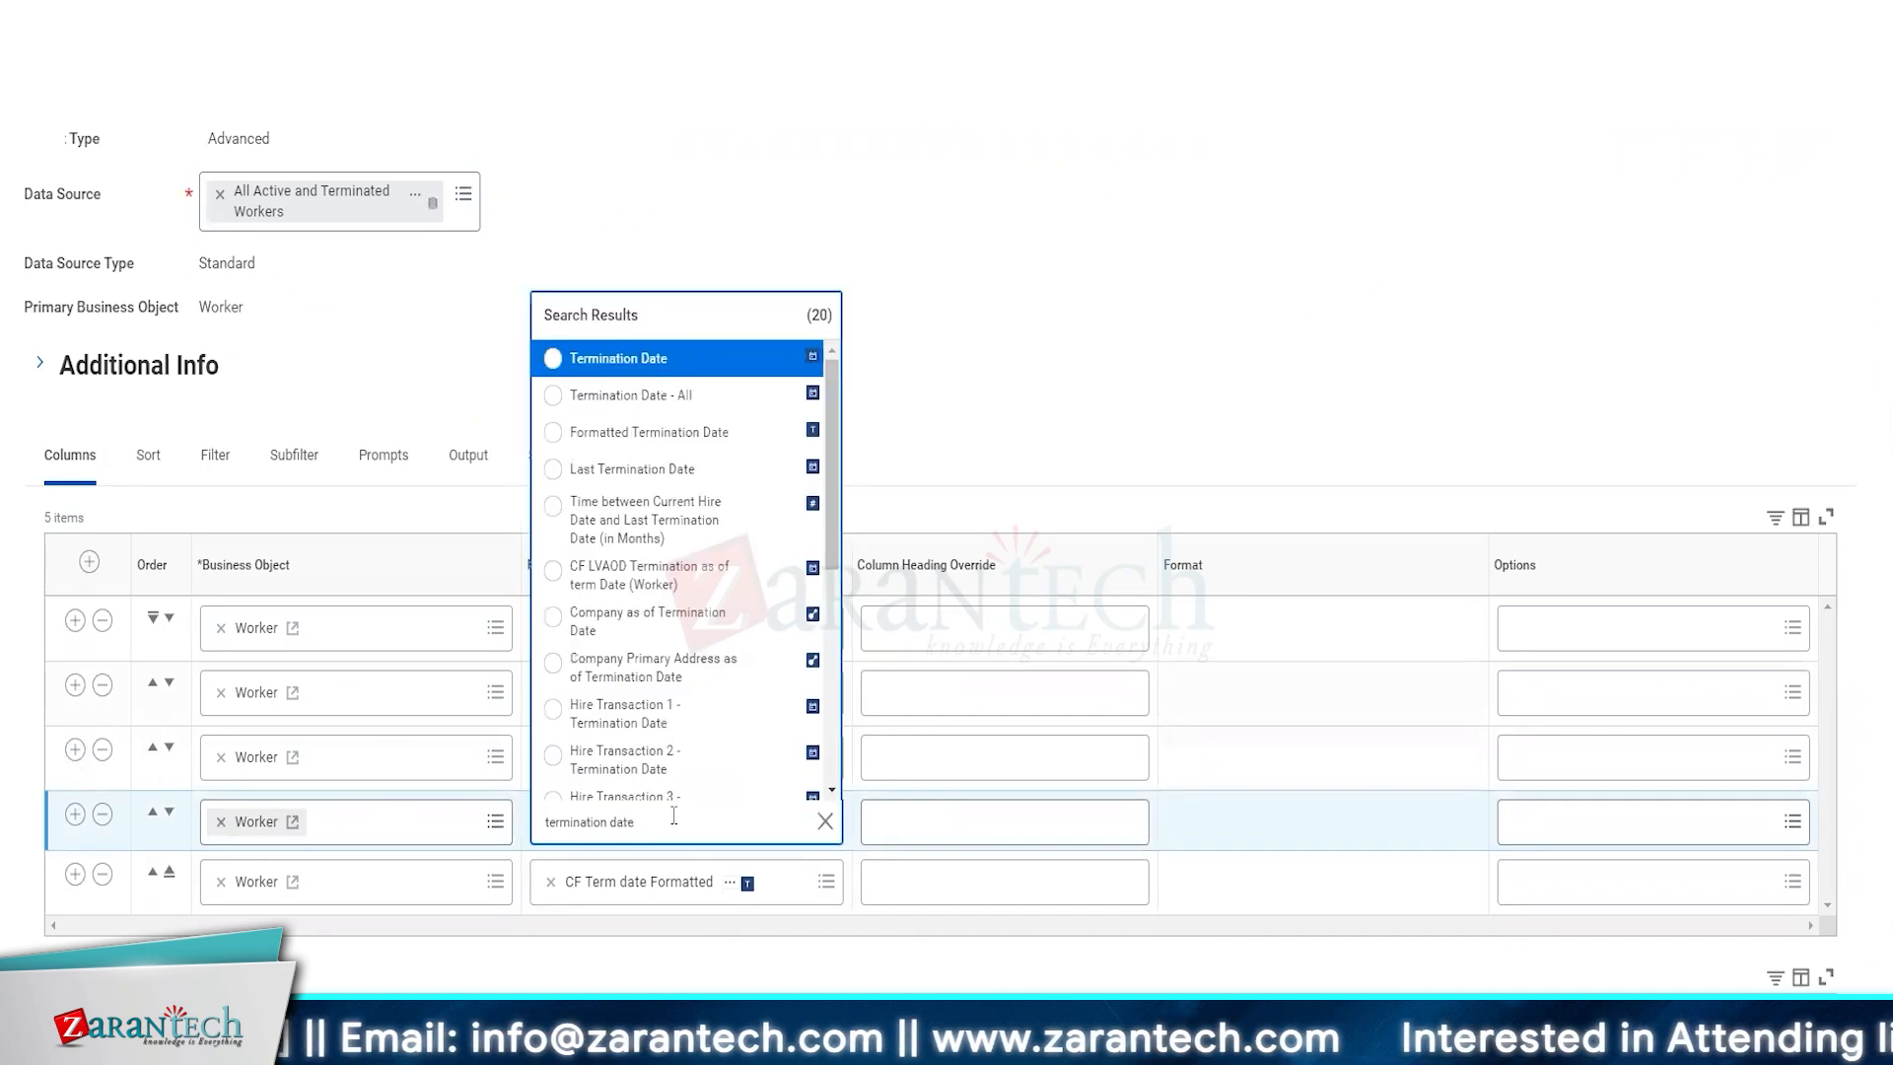
{"action": "left_click", "coordinate": [645, 357]}
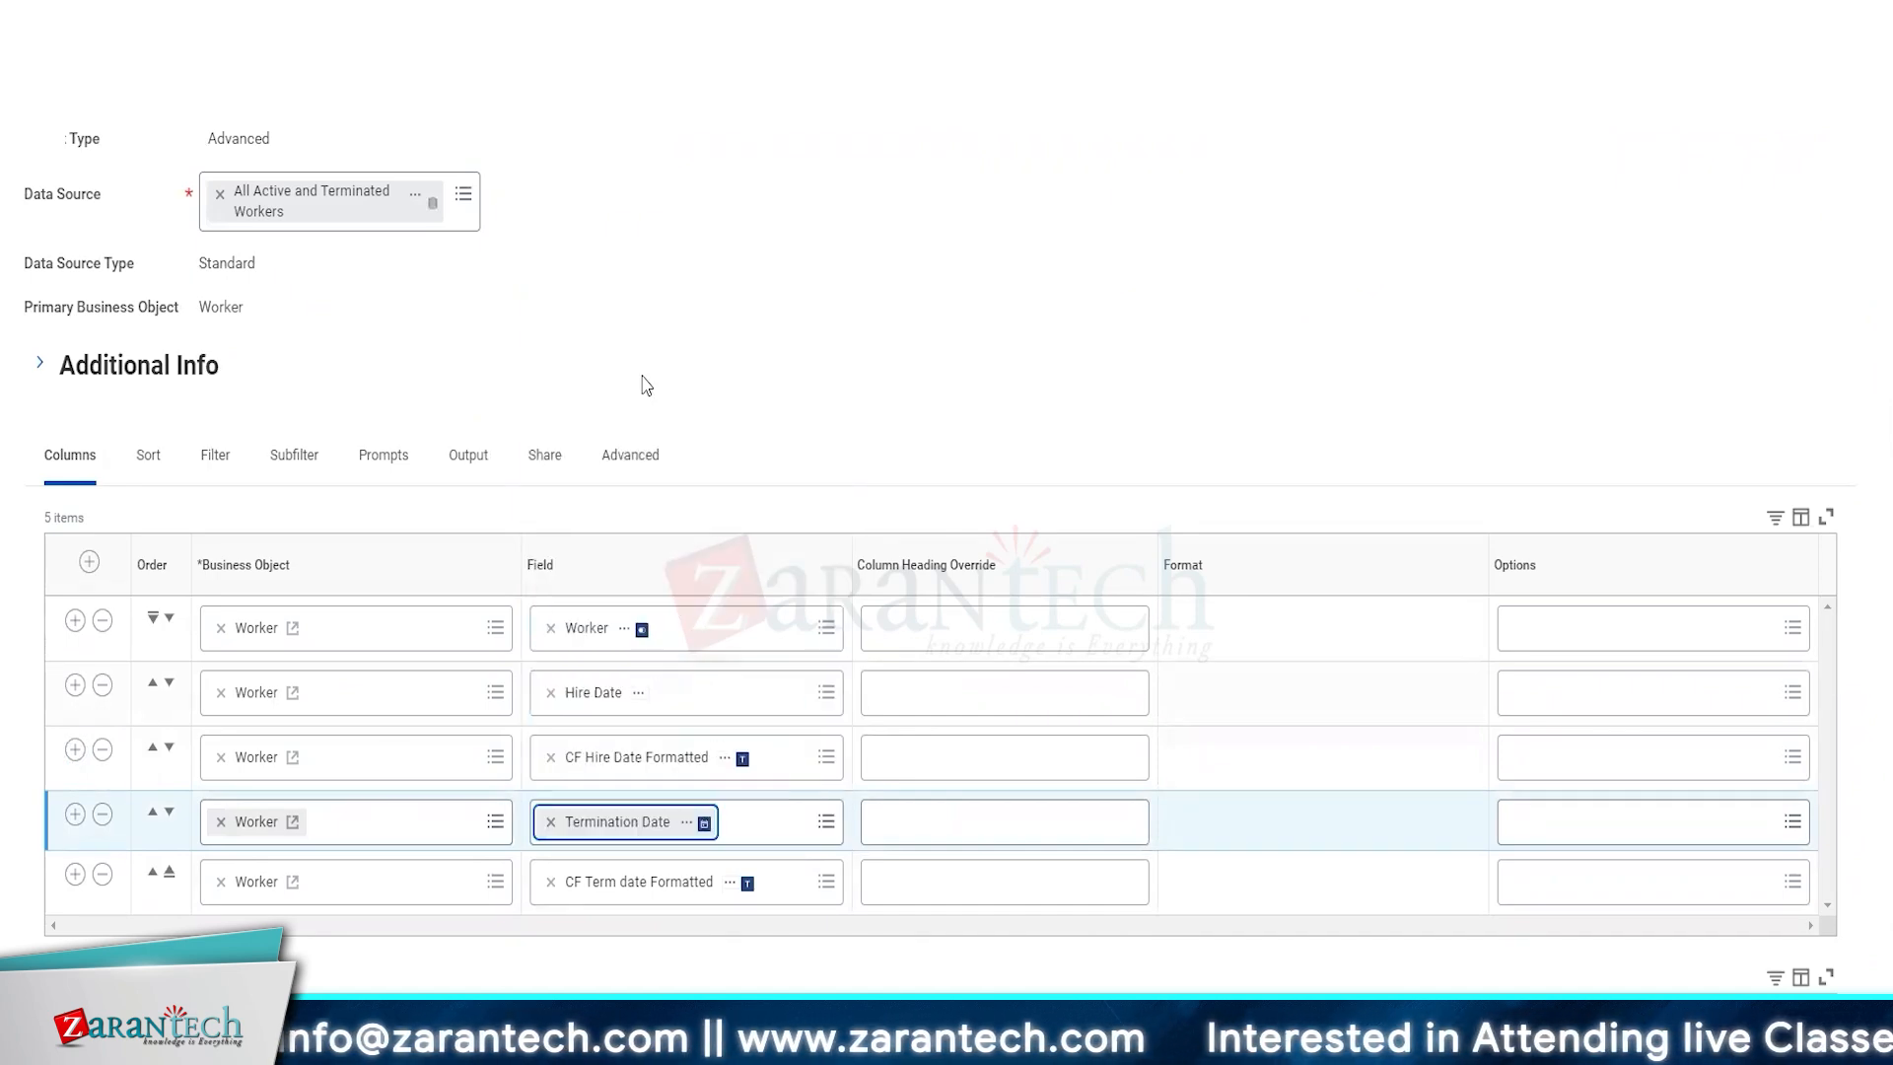
- Add an instance filter requiring that the report field Termination Date is not blank
{"action": "left_click", "coordinate": [215, 456]}
{"action": "left_click", "coordinate": [81, 694]}
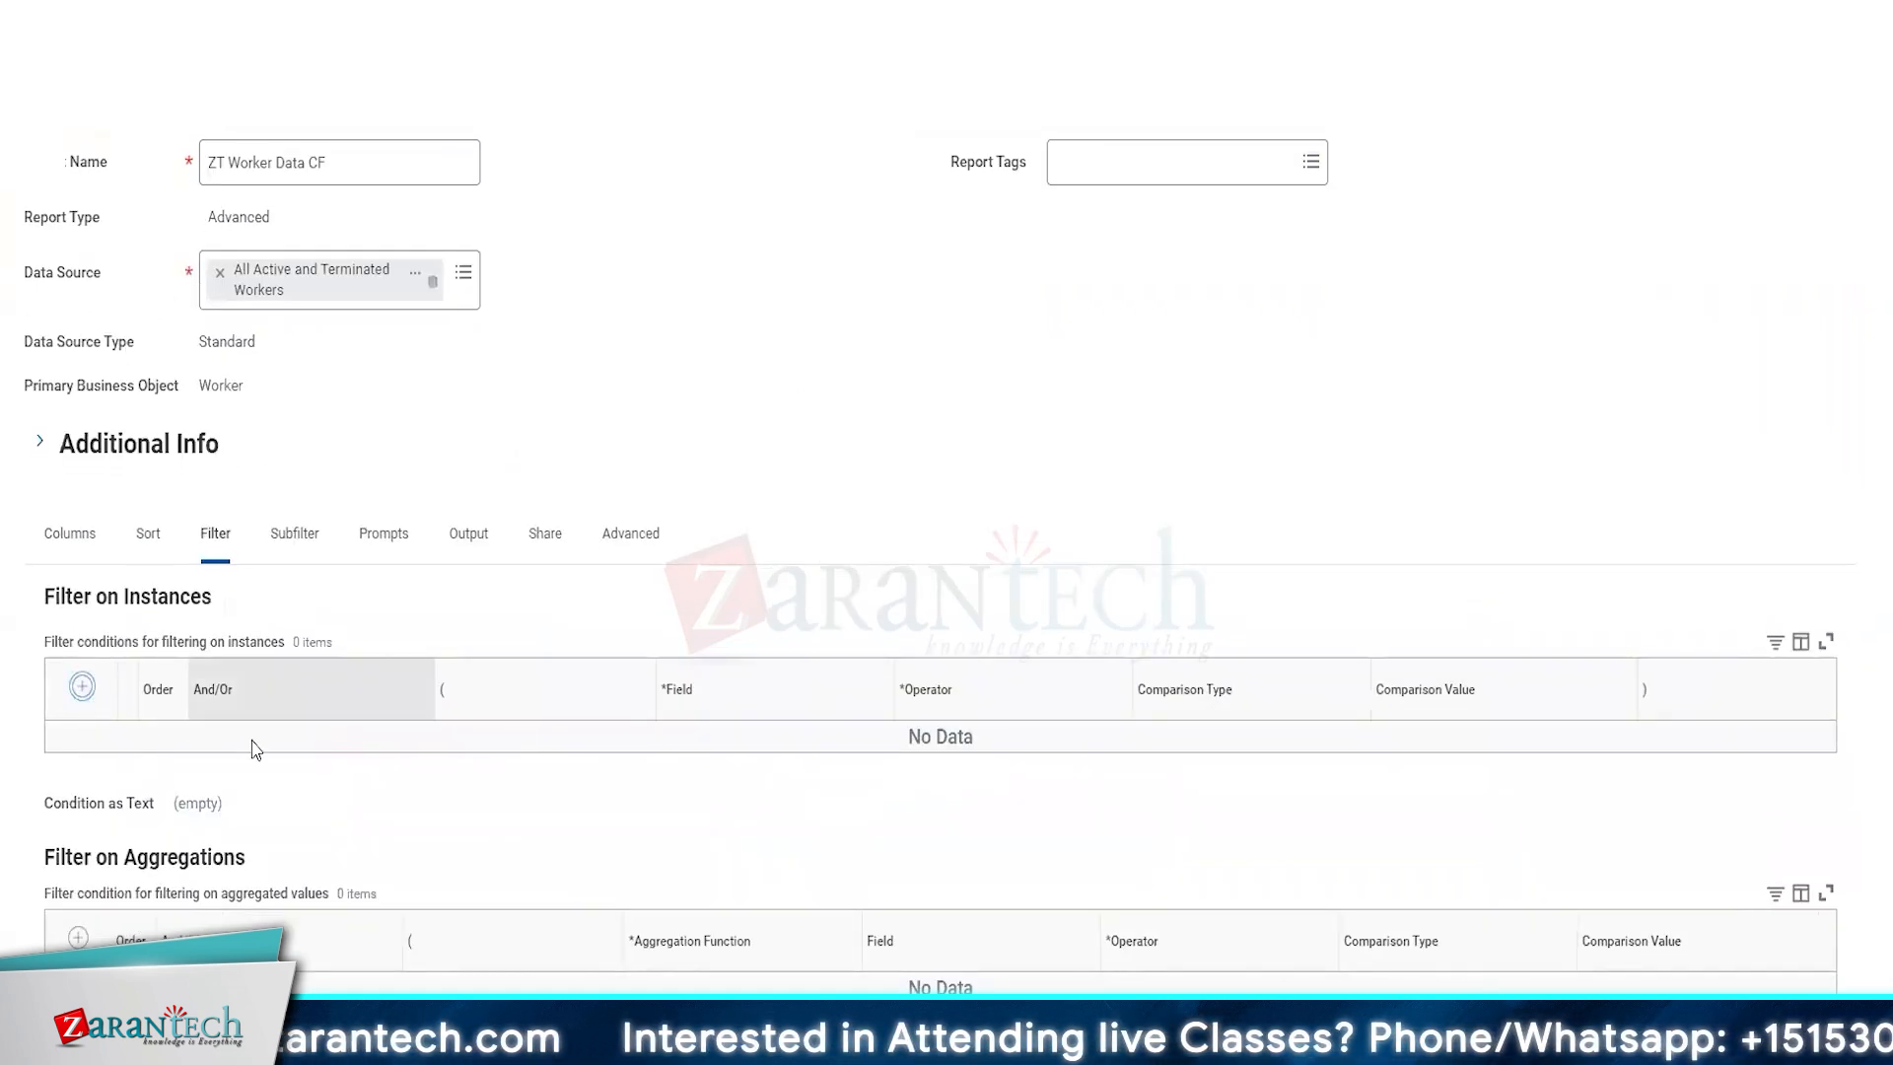
{"action": "left_click", "coordinate": [727, 784]}
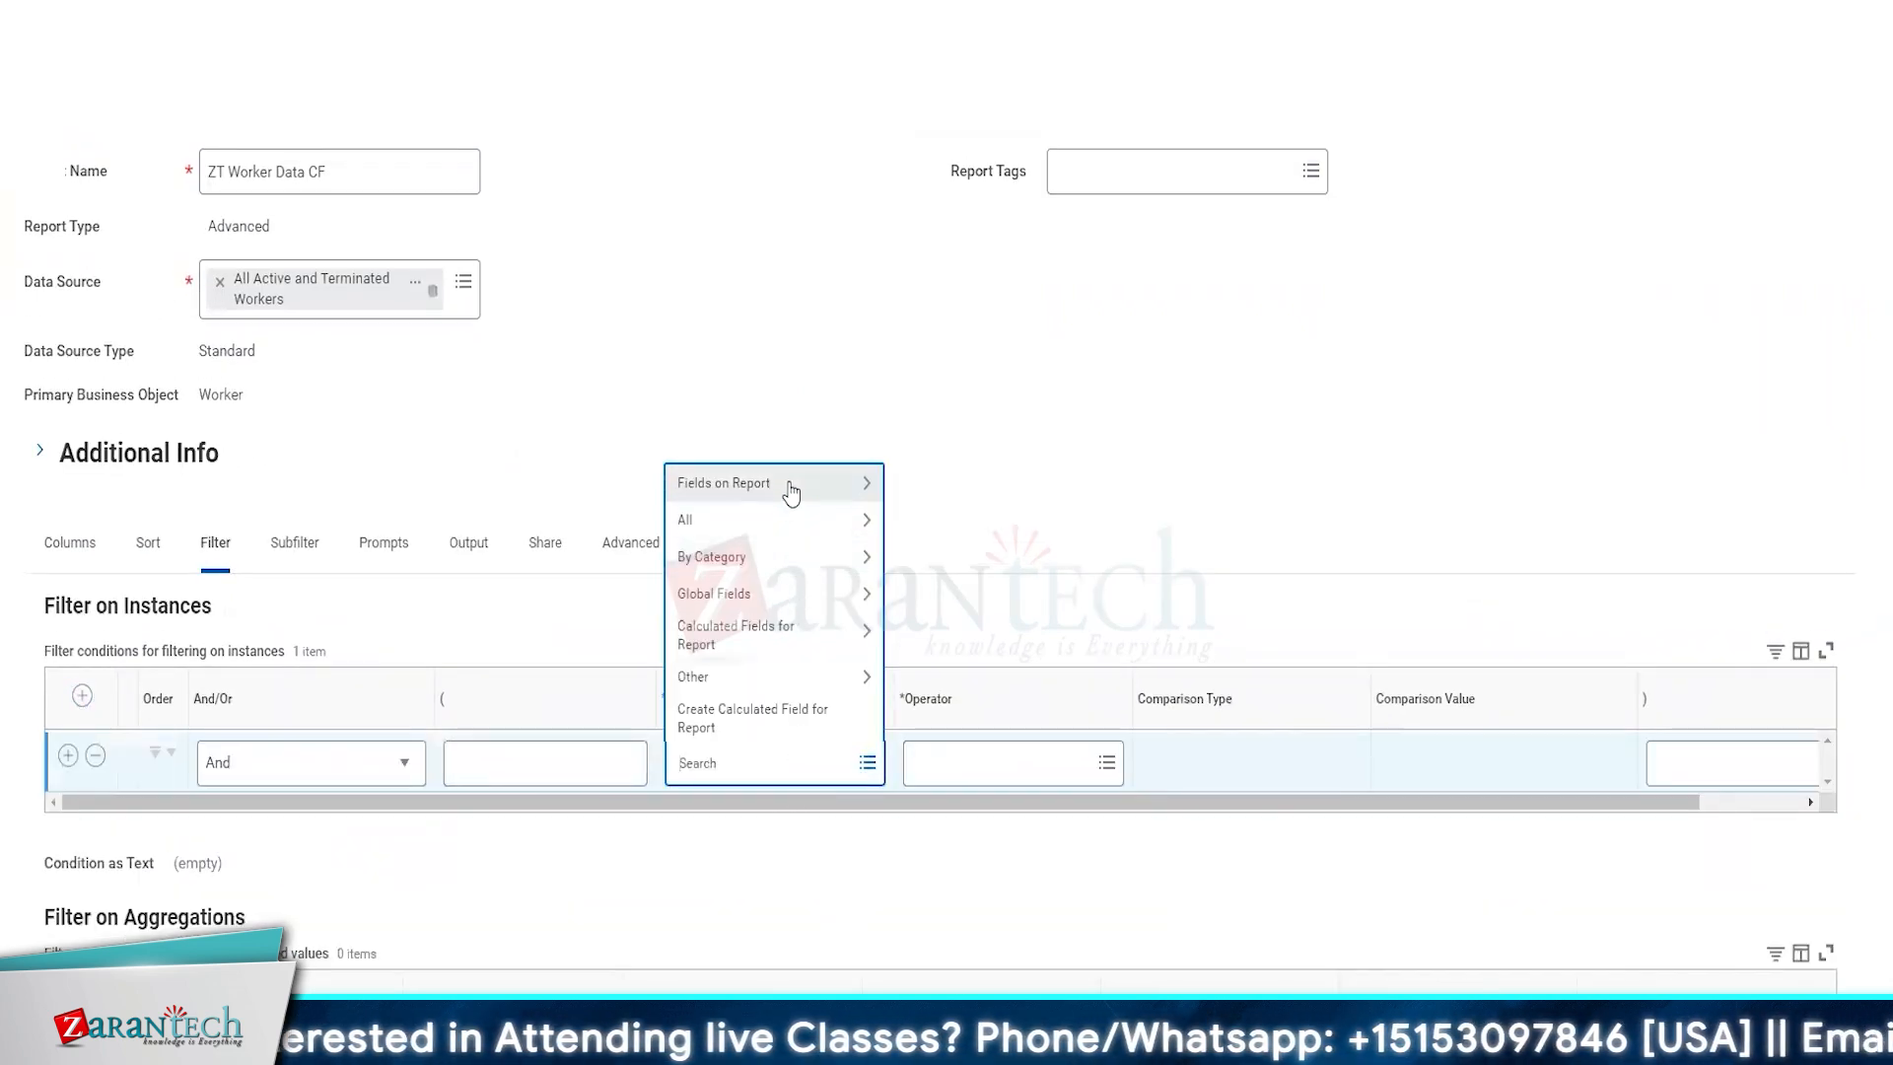
{"action": "left_click", "coordinate": [795, 482]}
{"action": "left_click", "coordinate": [759, 687]}
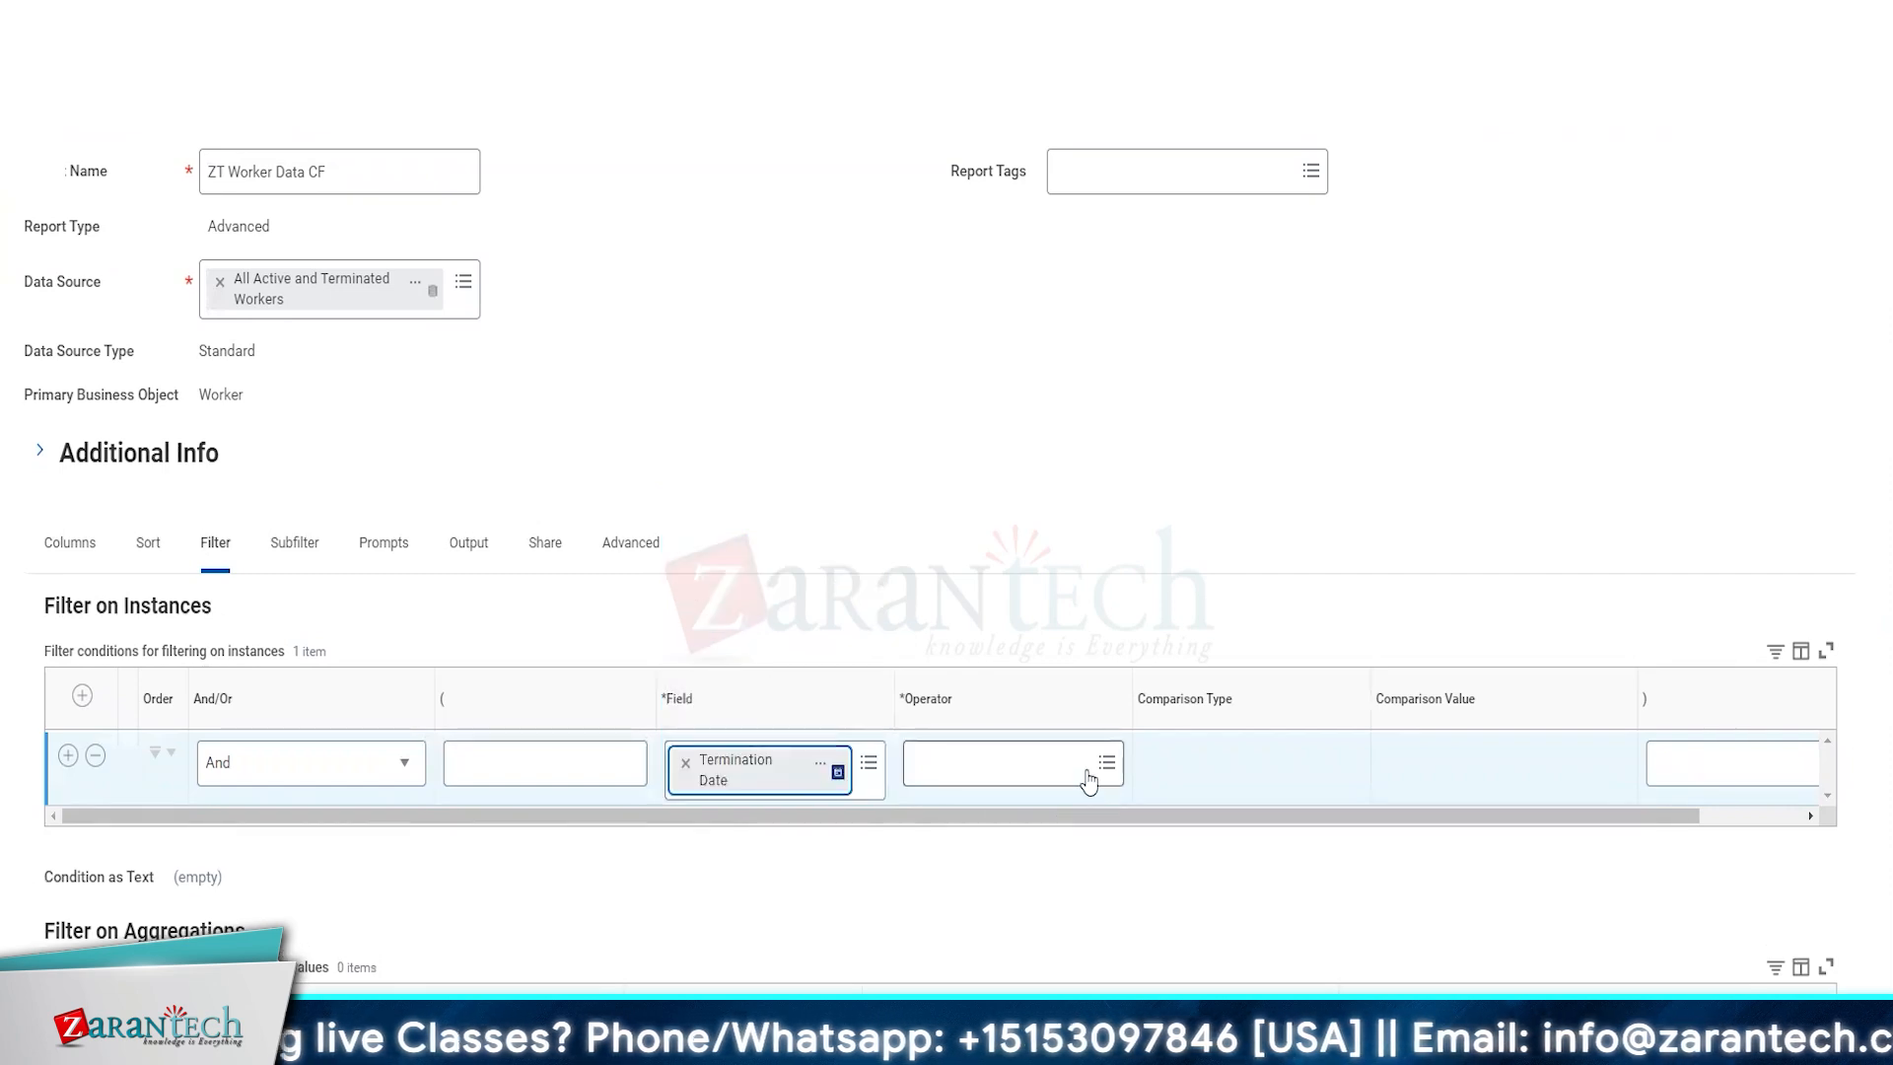
{"action": "left_click", "coordinate": [1088, 774]}
{"action": "left_click", "coordinate": [991, 684]}
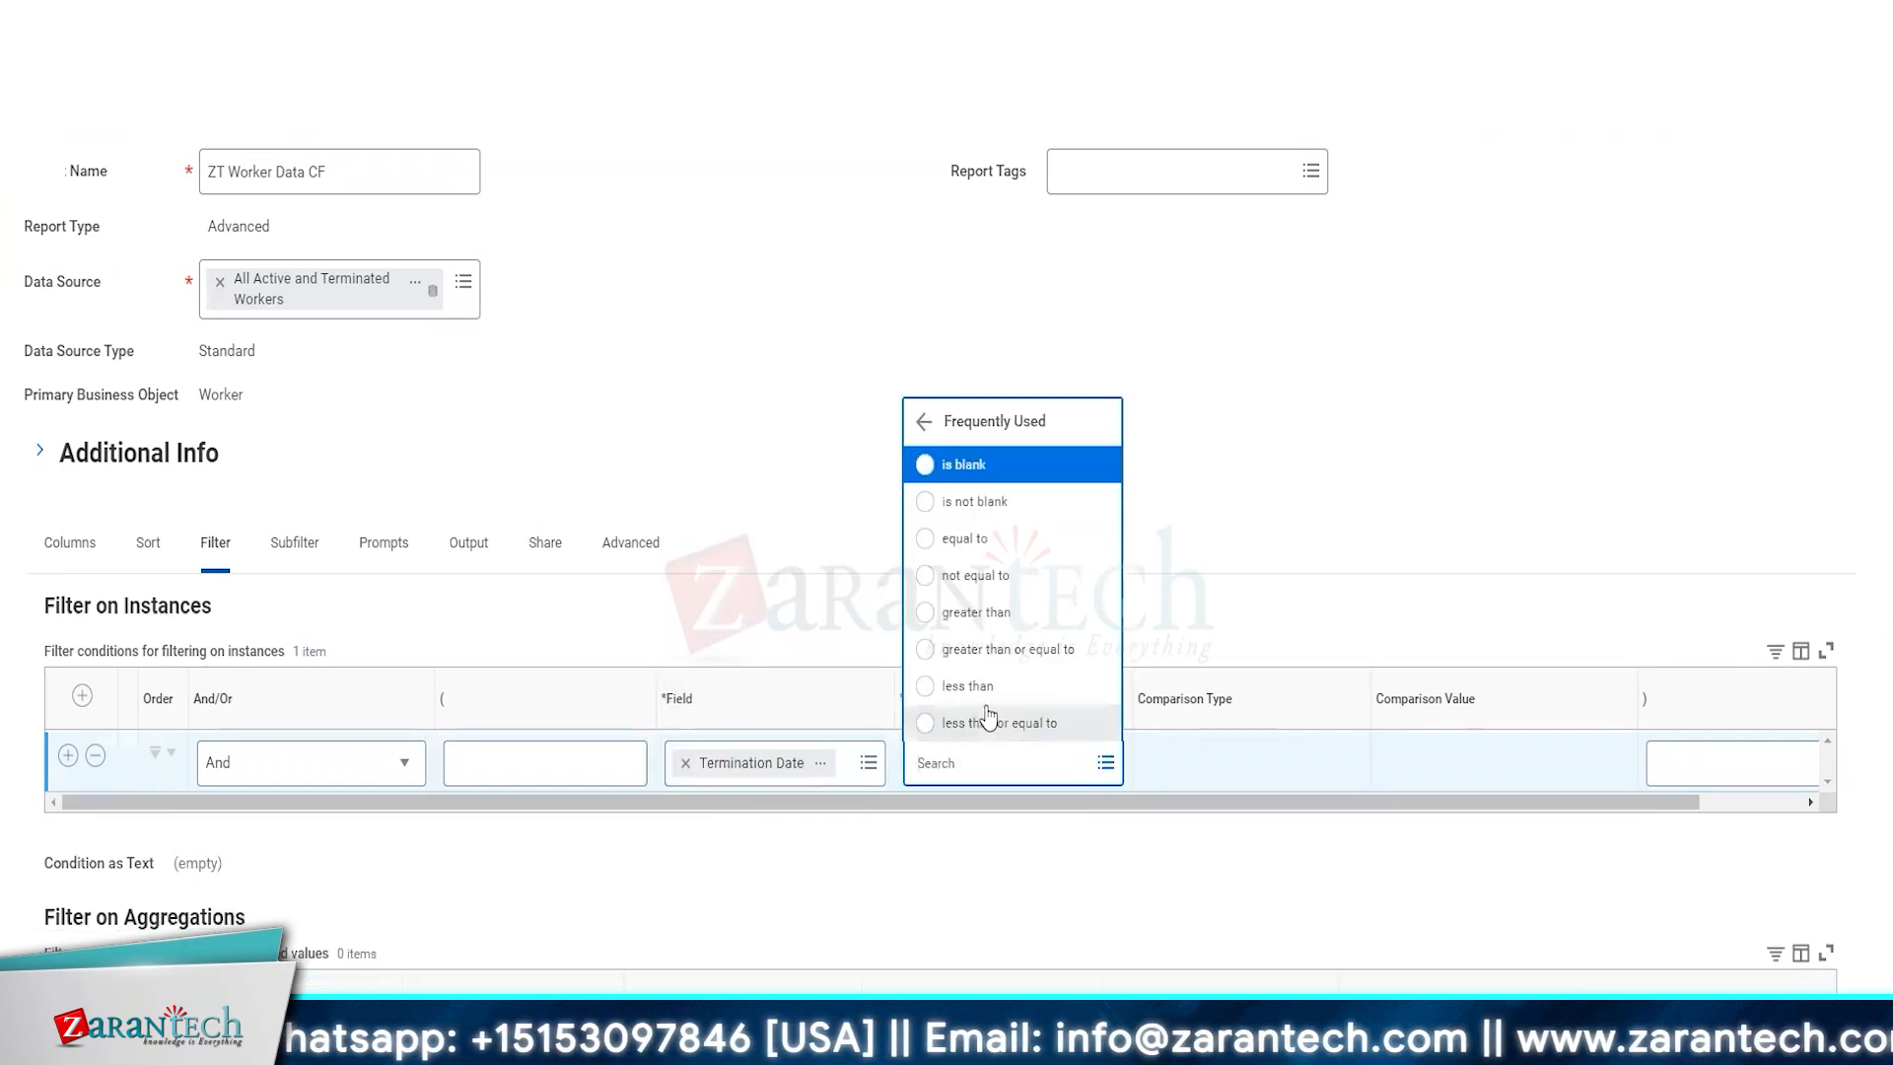
{"action": "left_click", "coordinate": [1000, 502]}
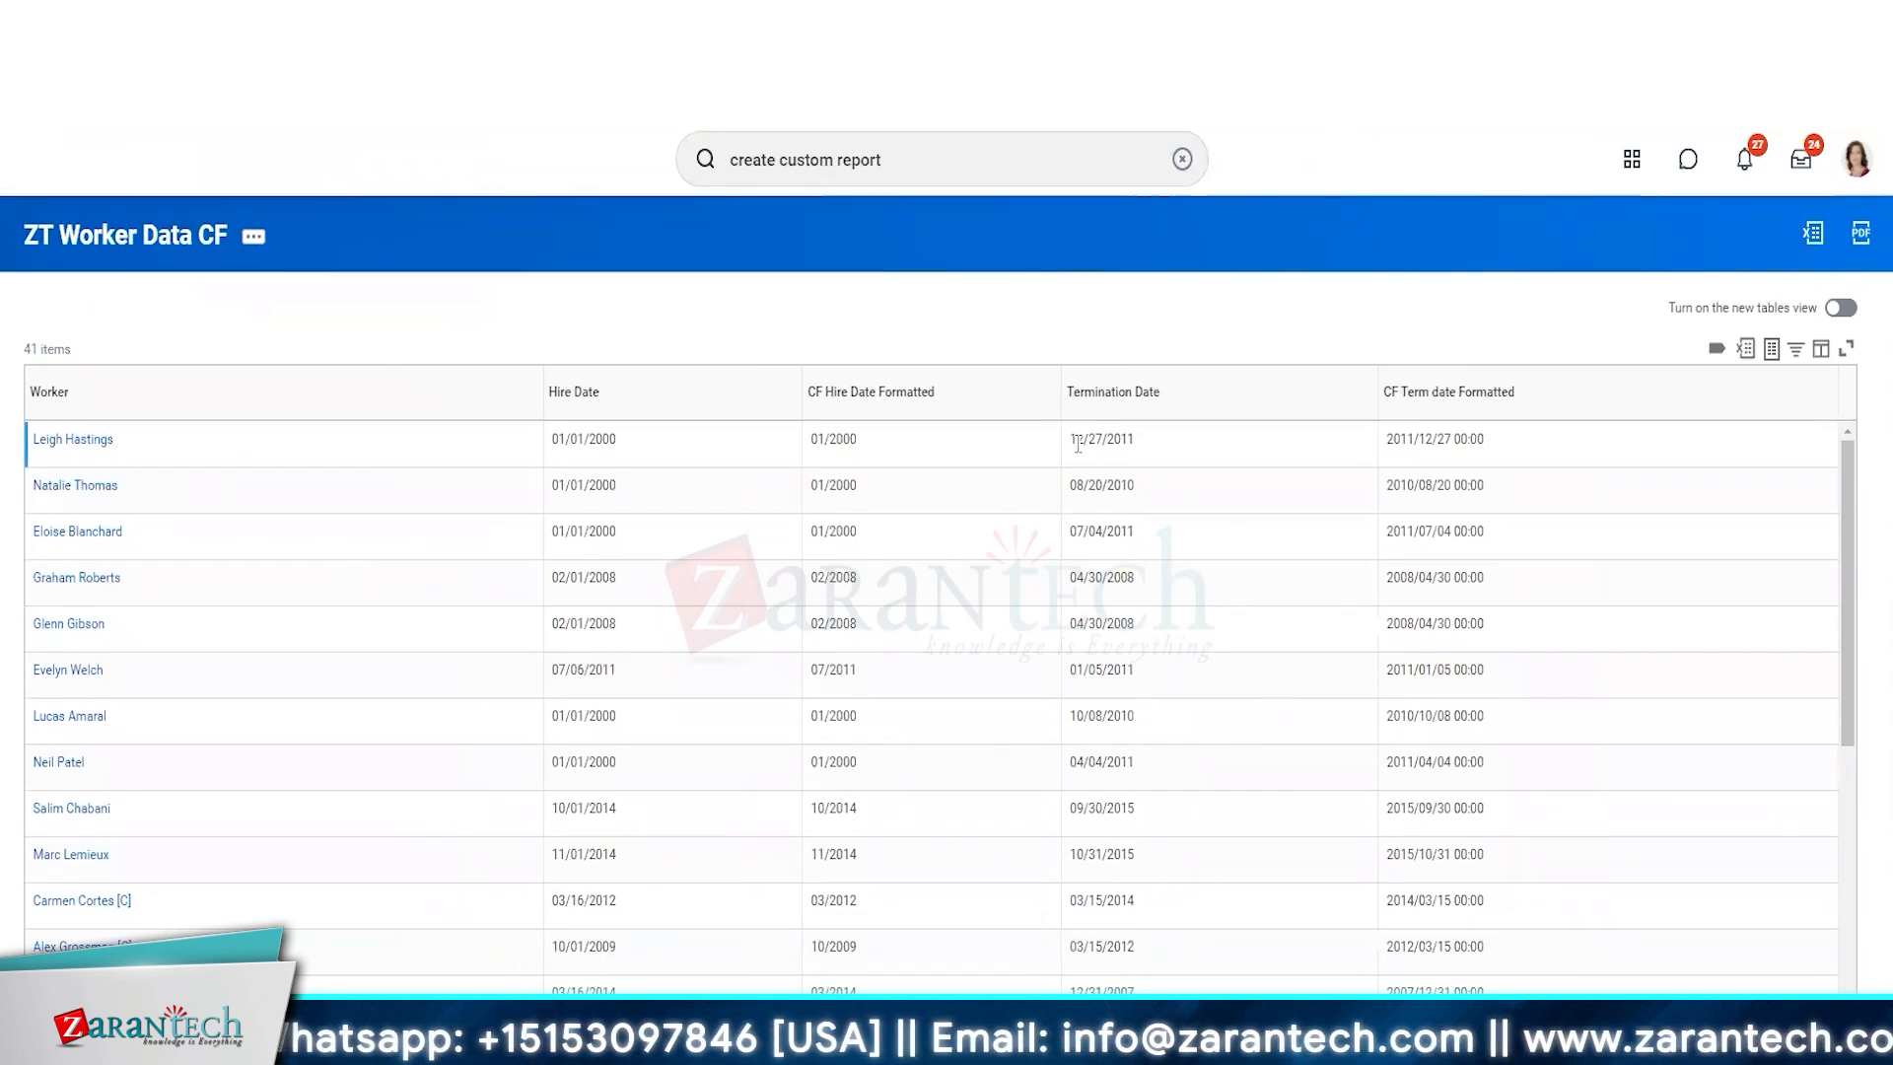
- Compare the first worker's hire date and termination date with their formatted calculated-field versions in the report output
{"action": "triple_click", "coordinate": [607, 445]}
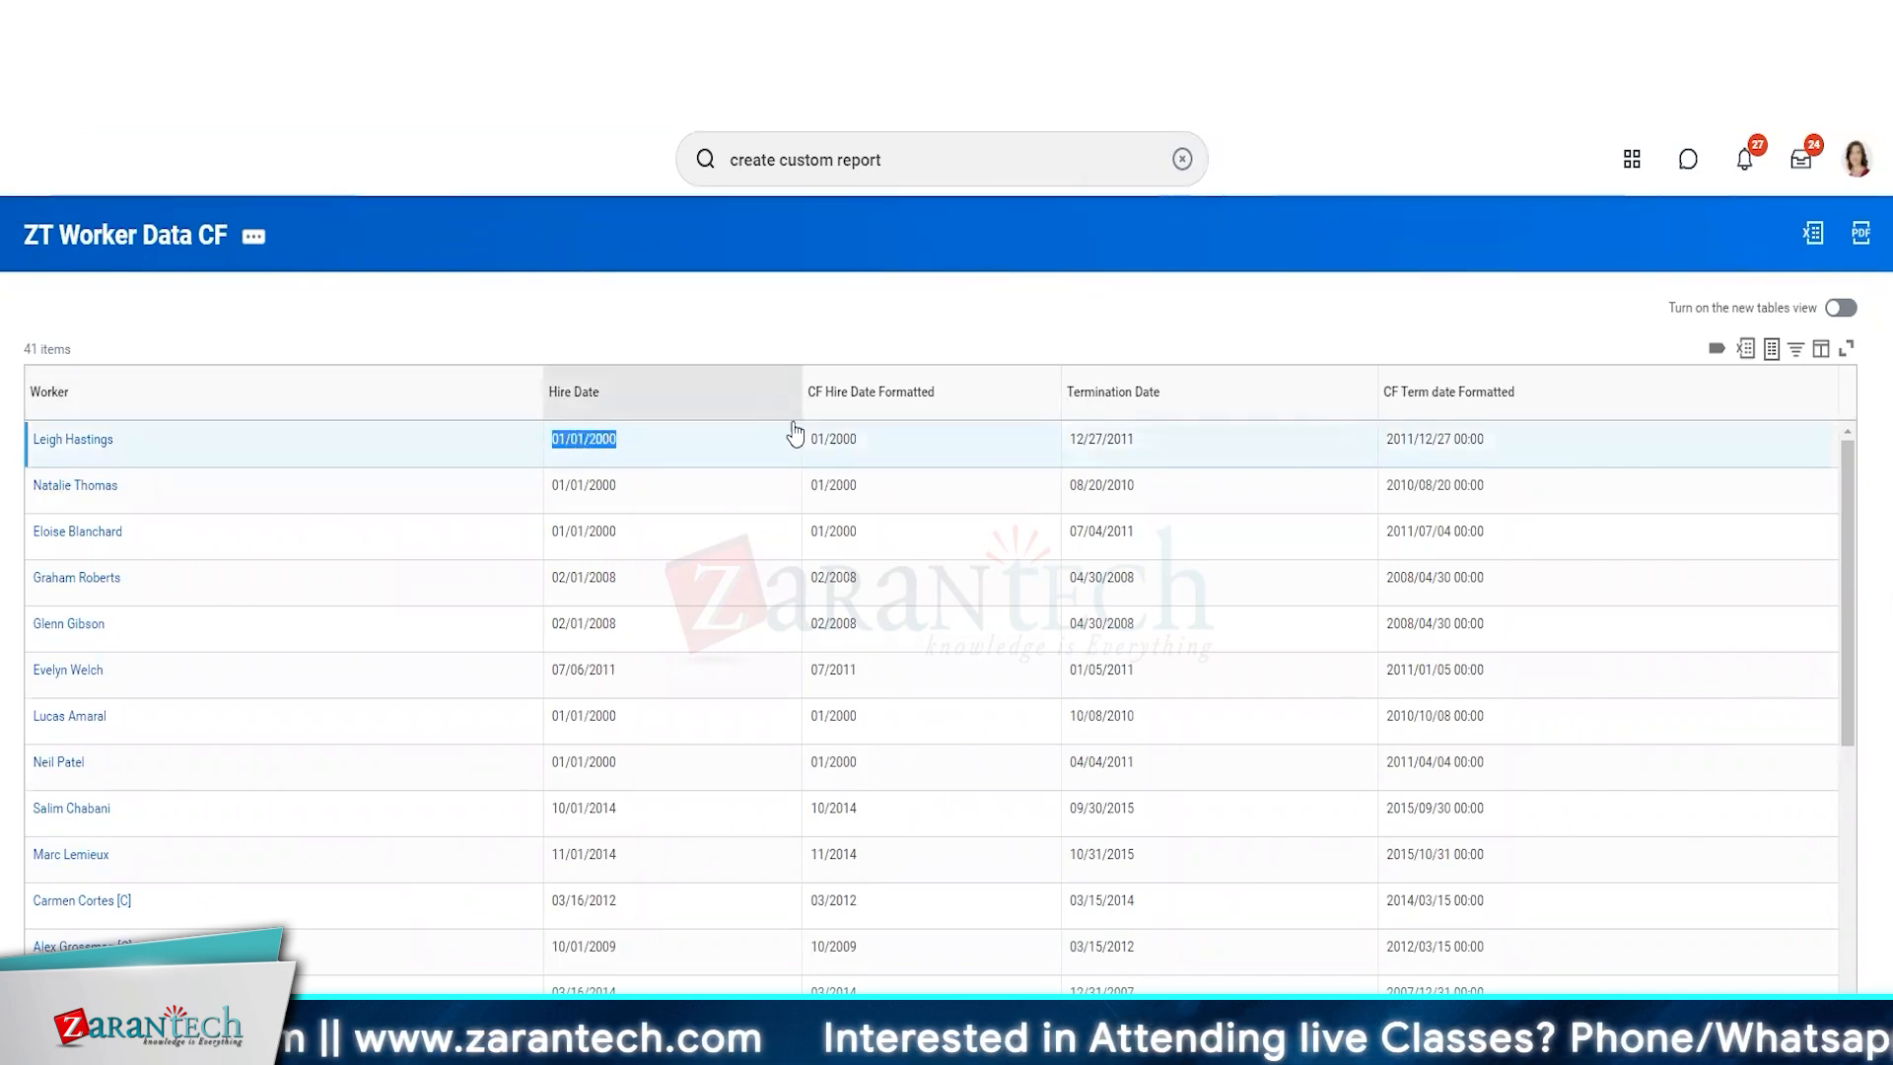
{"action": "triple_click", "coordinate": [846, 443]}
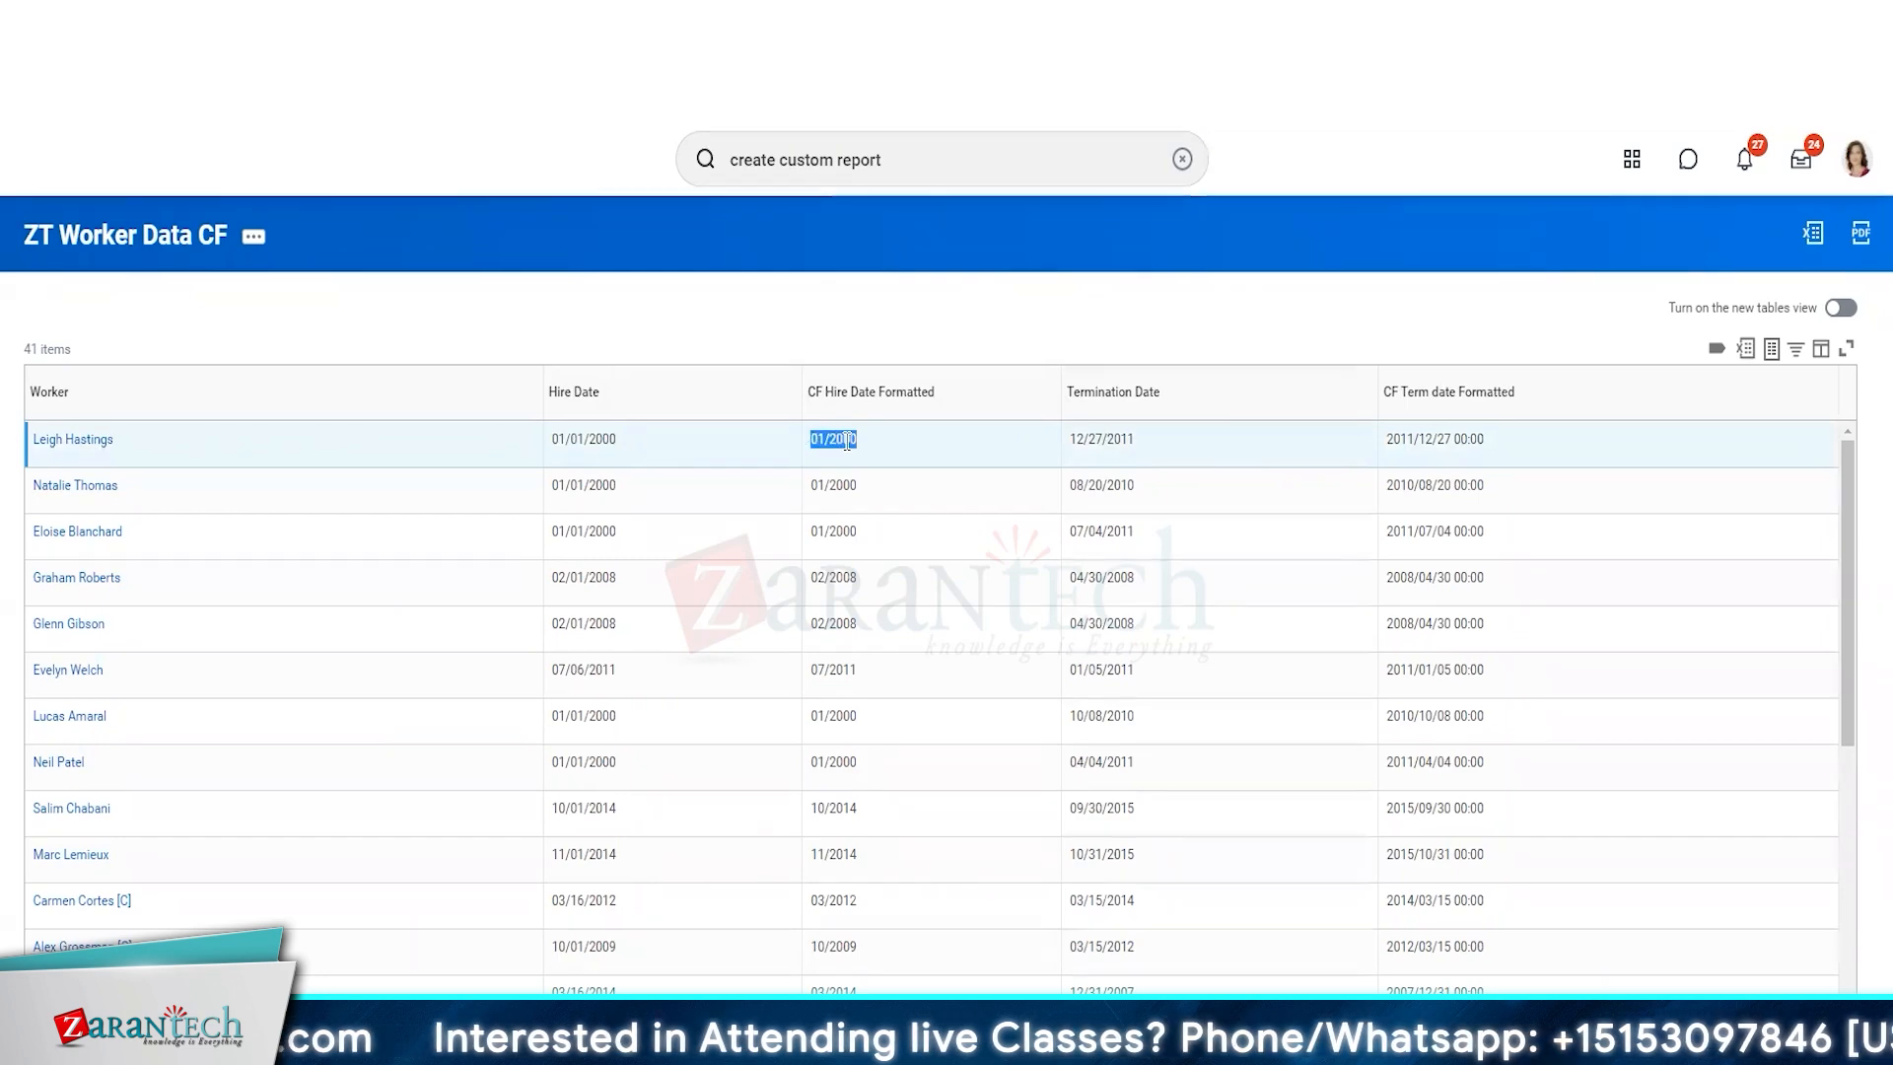
{"action": "double_click", "coordinate": [1114, 443]}
{"action": "triple_click", "coordinate": [1114, 443]}
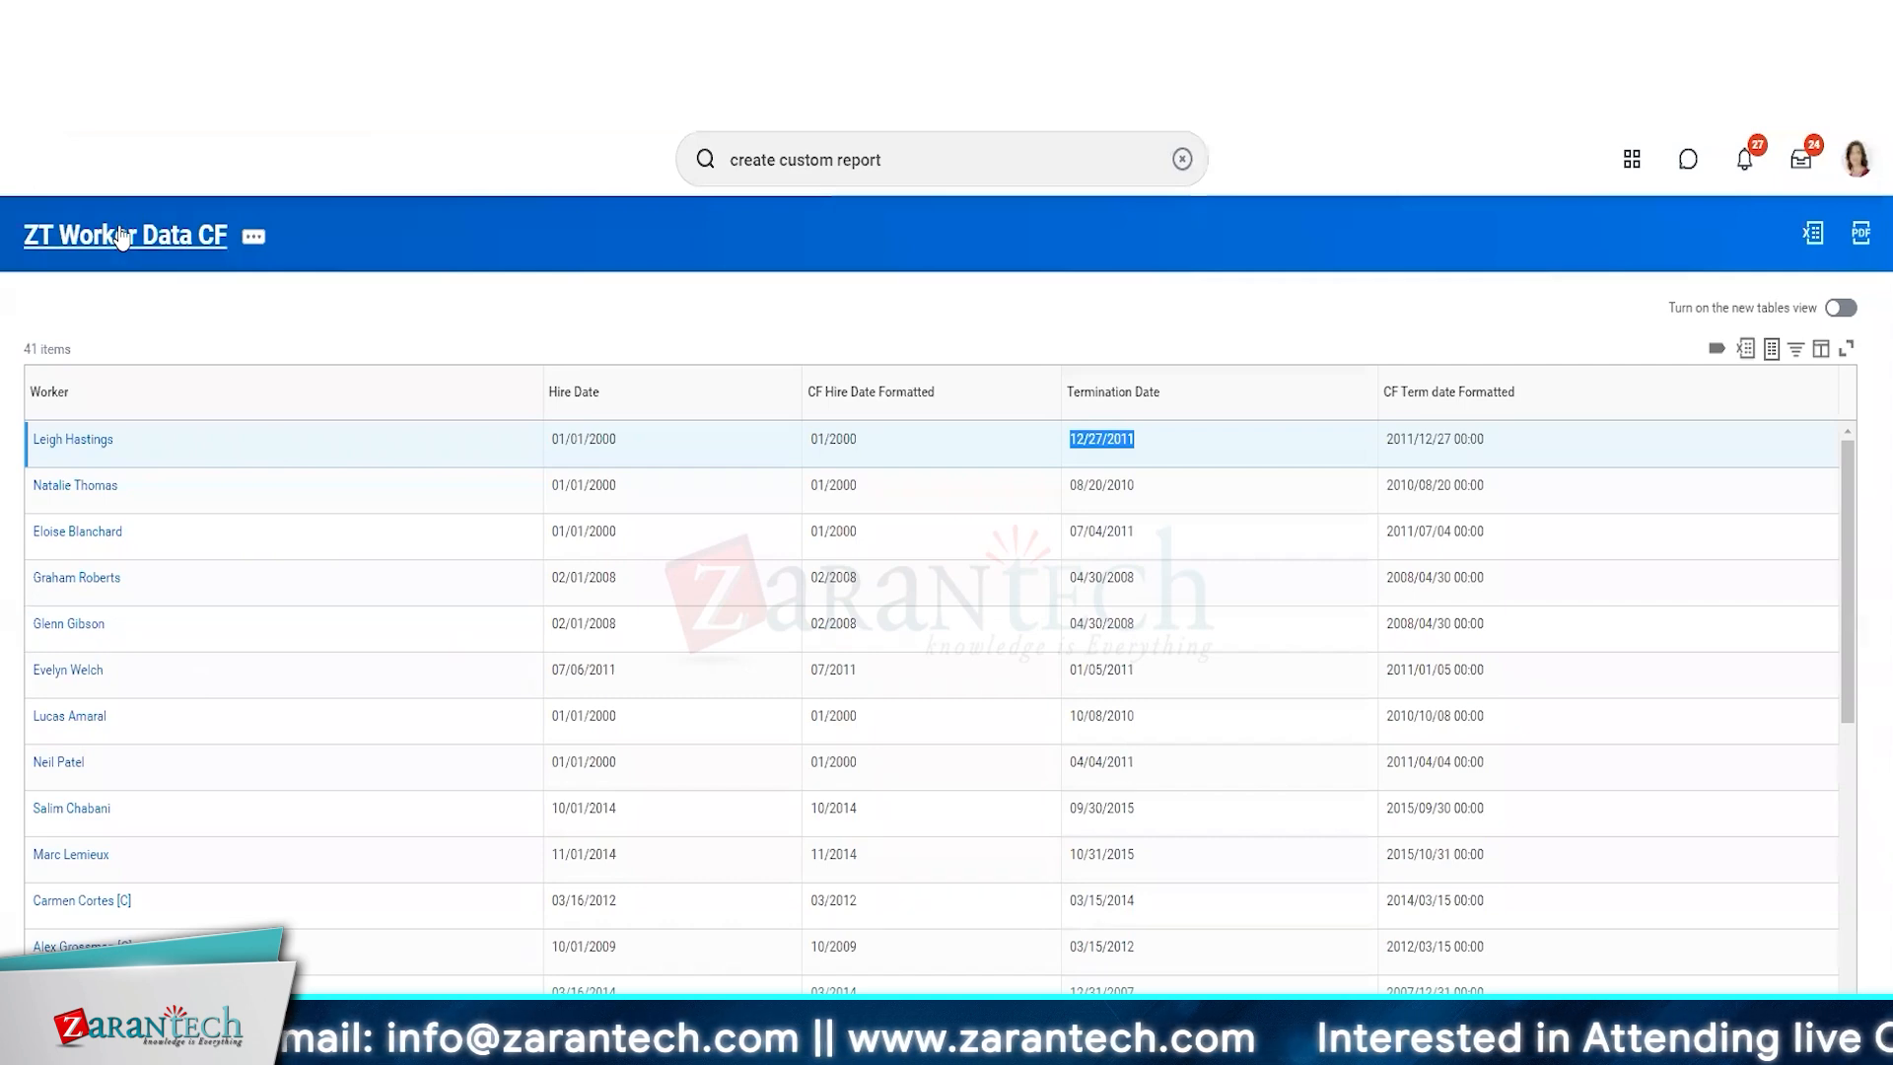
{"action": "left_click", "coordinate": [465, 537]}
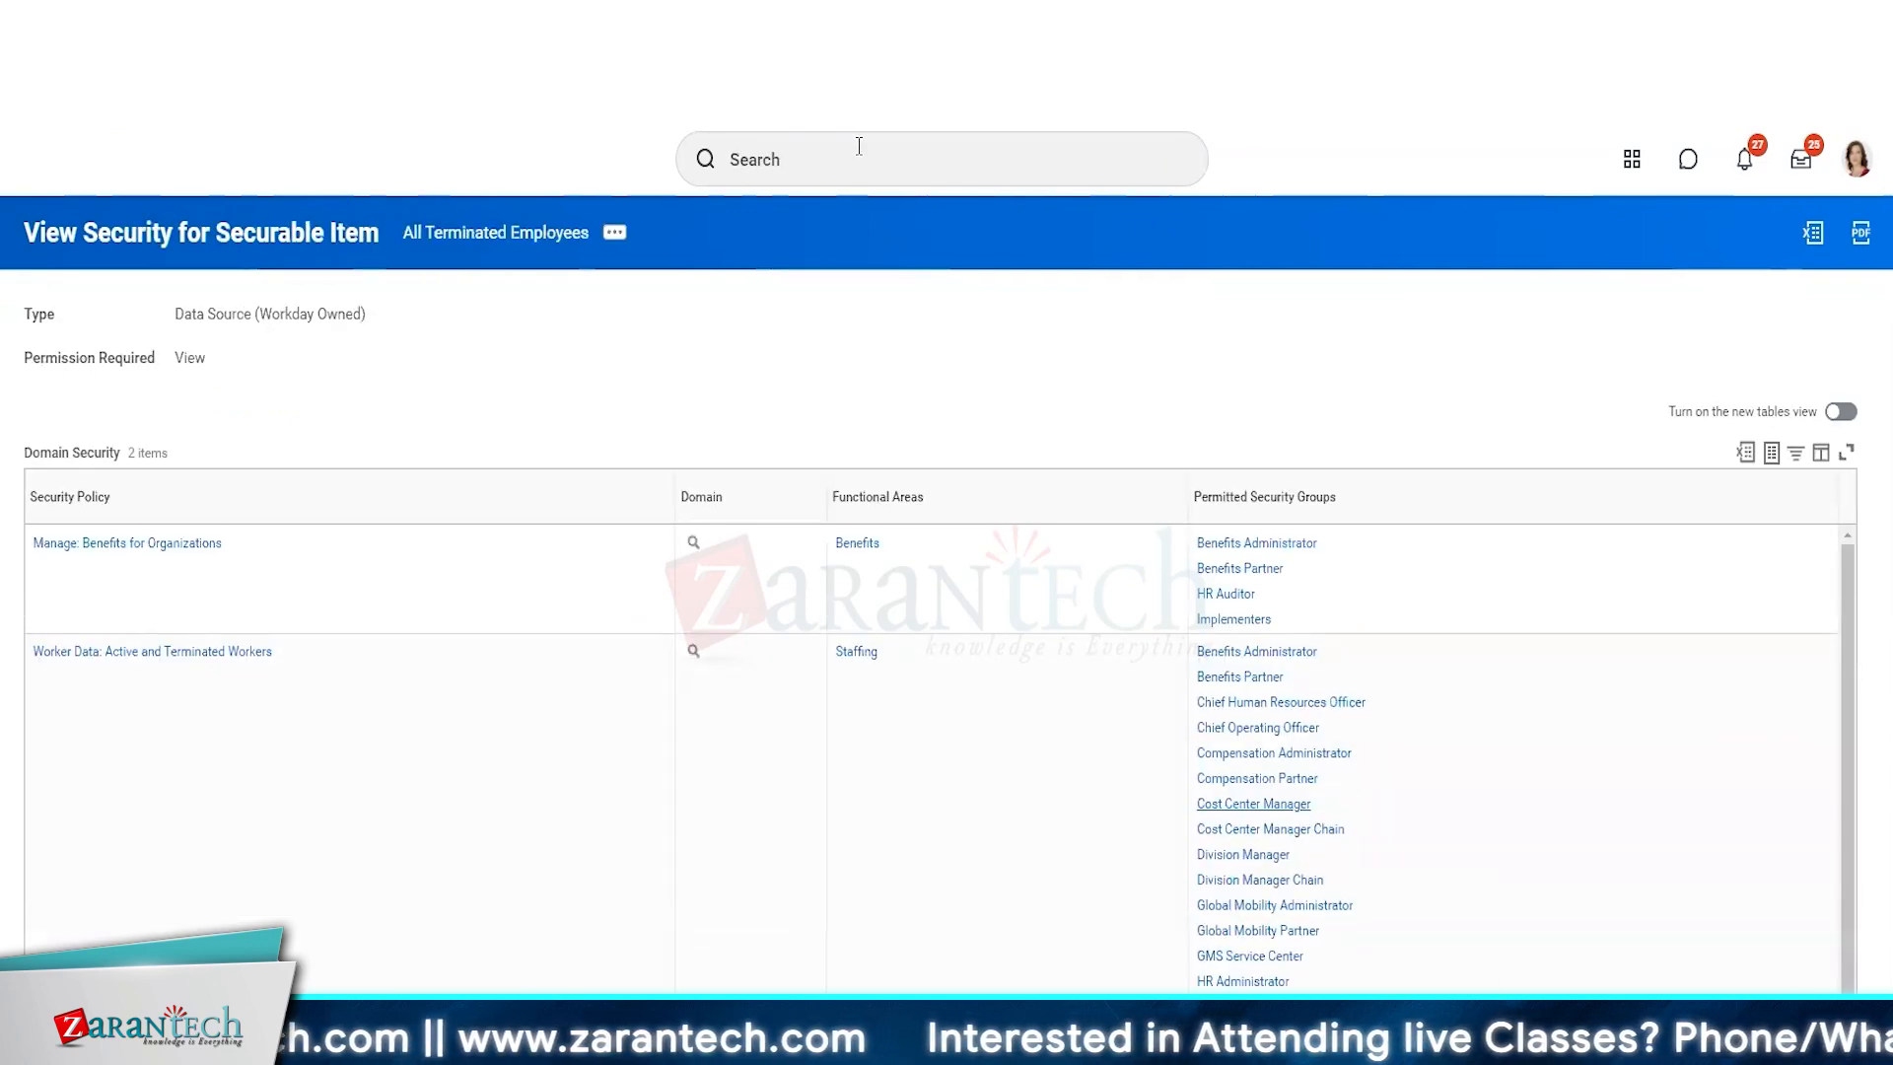
- Search for "create cal field" and open the Create Calculated Field task
{"action": "left_click", "coordinate": [861, 151]}
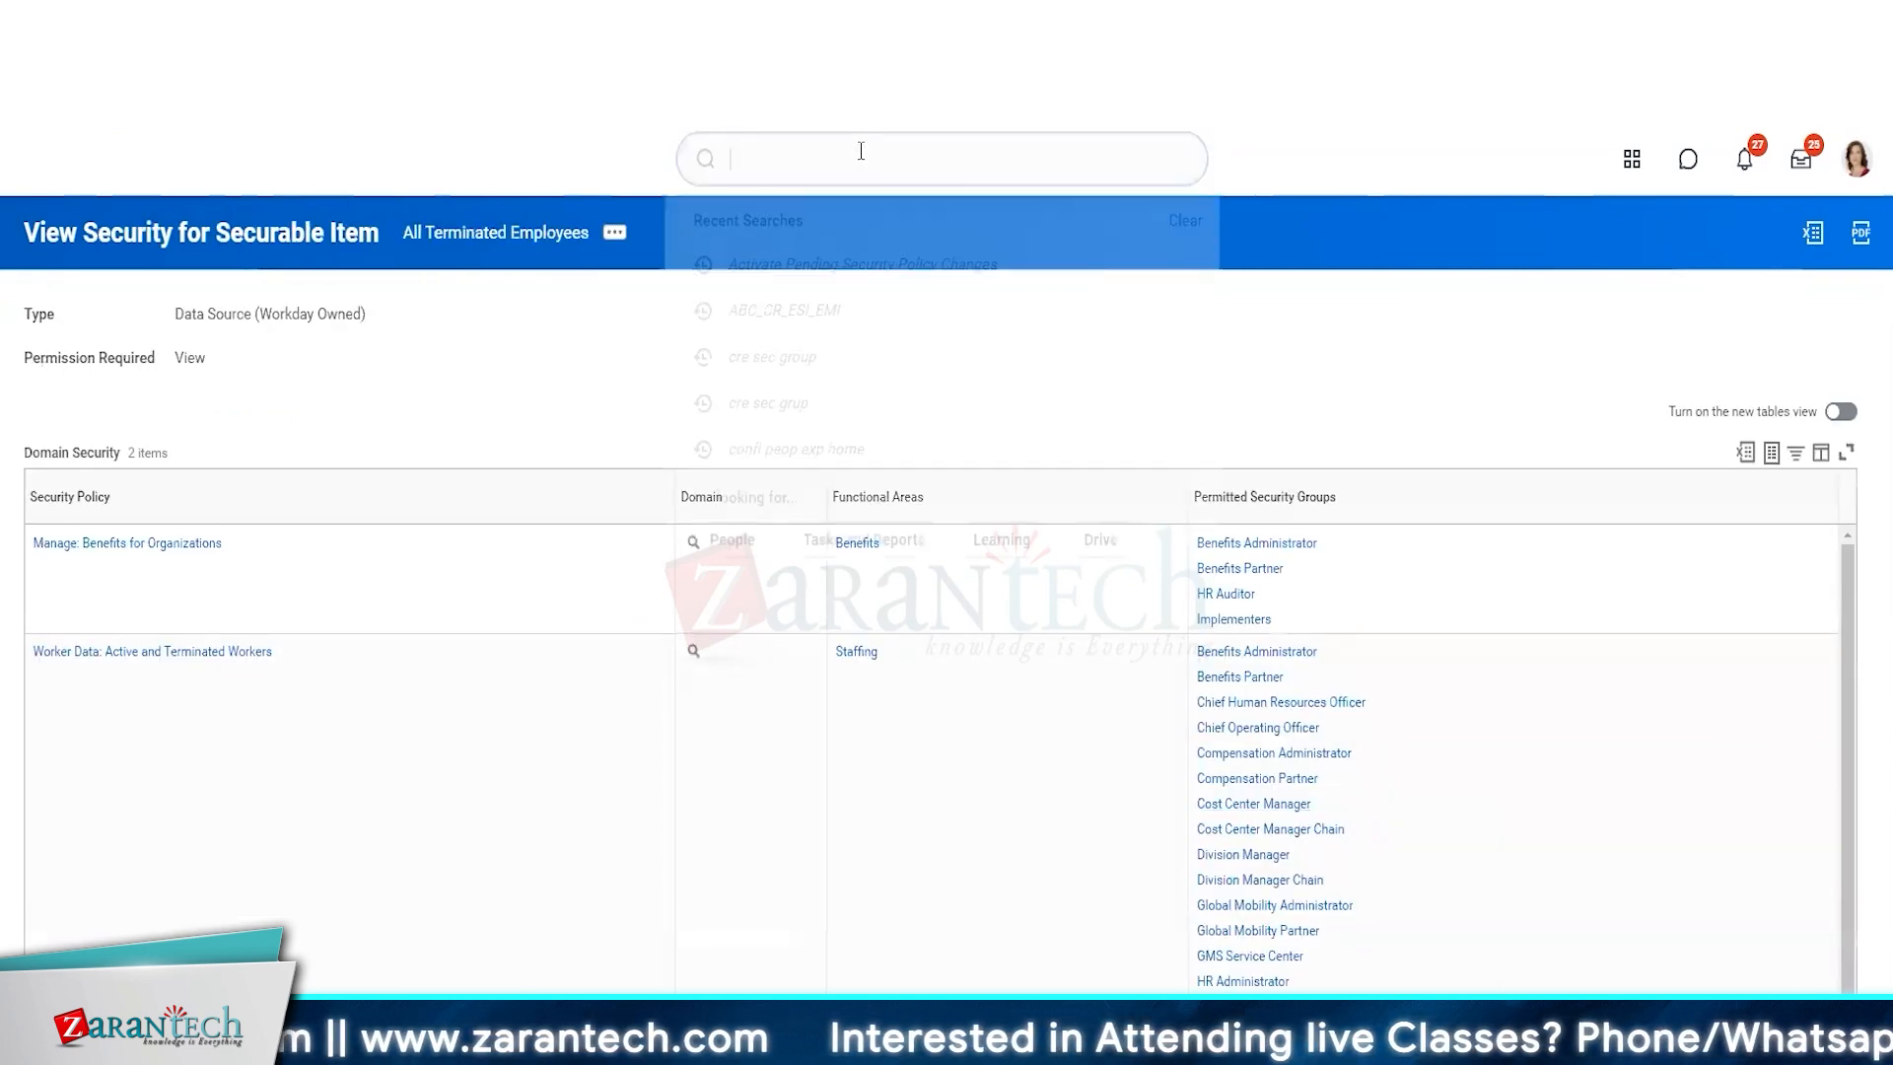
{"action": "type", "text": "create"}
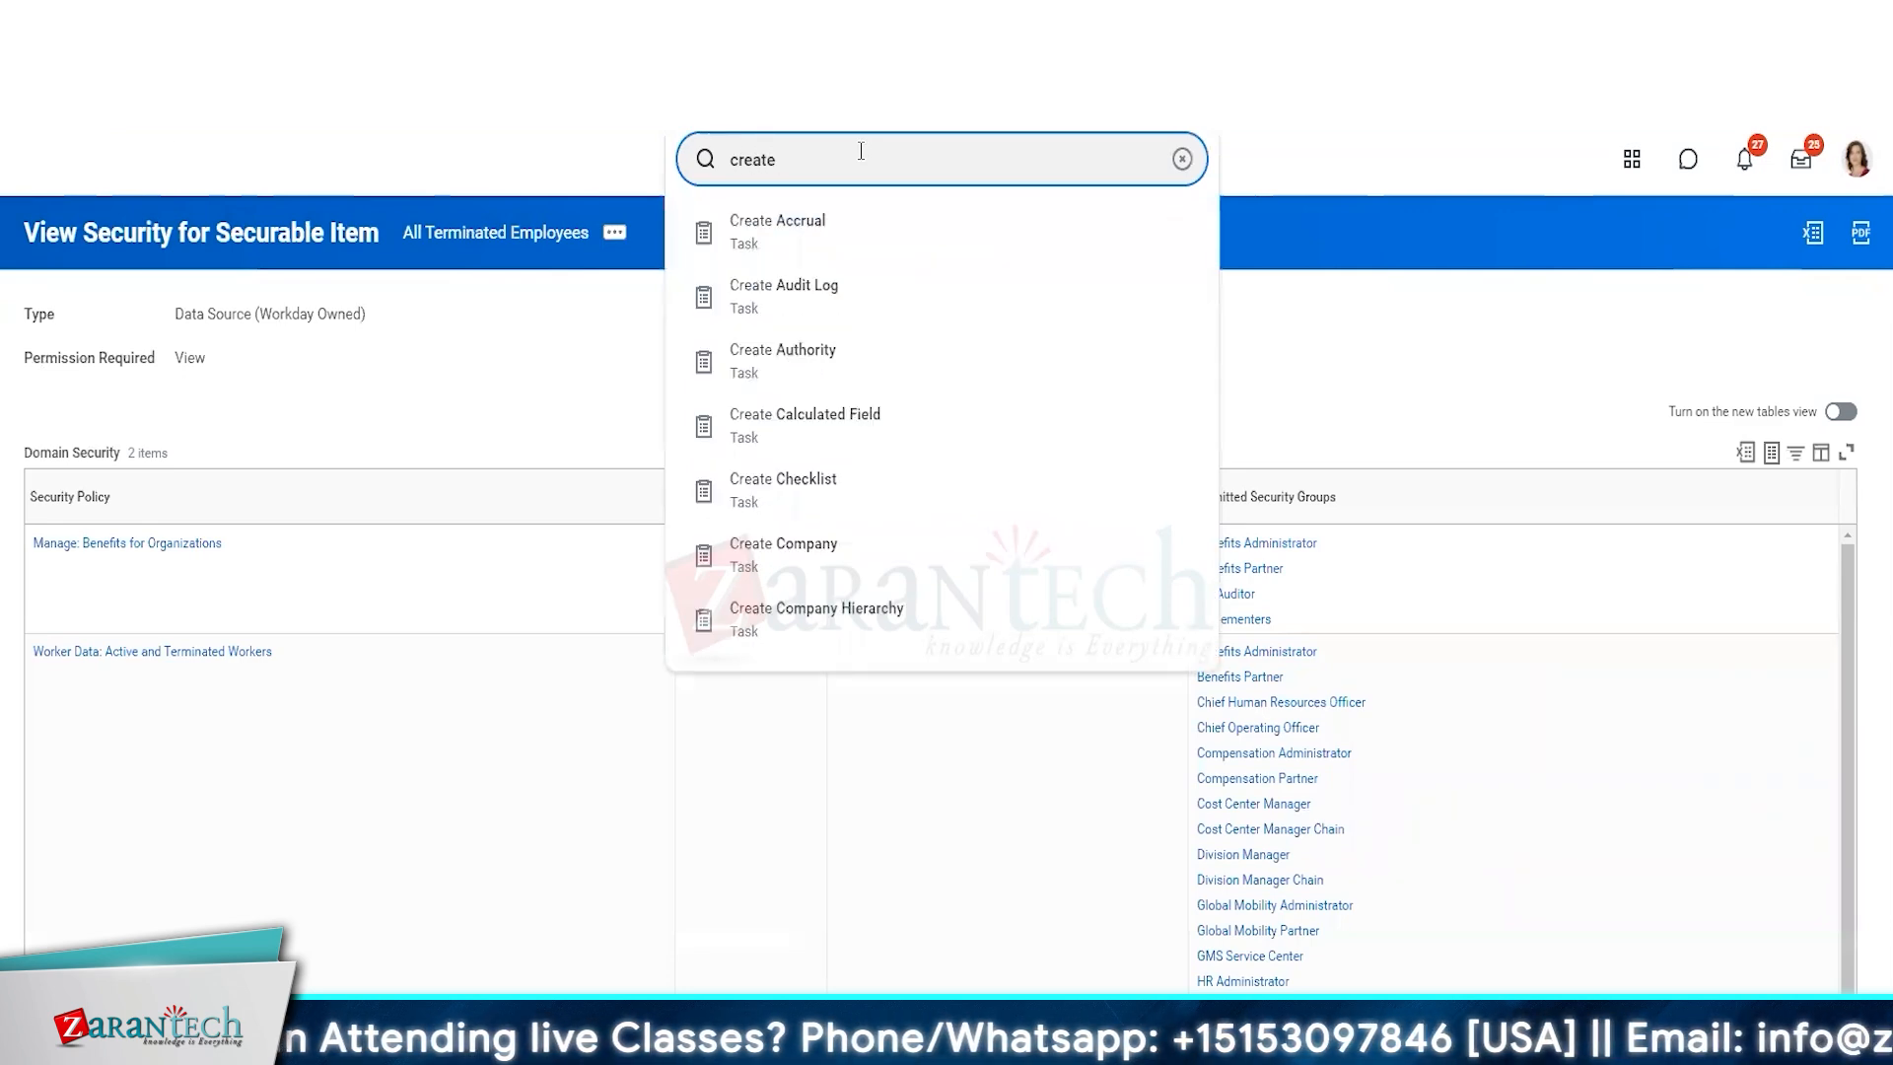
{"action": "type", "text": " cal"}
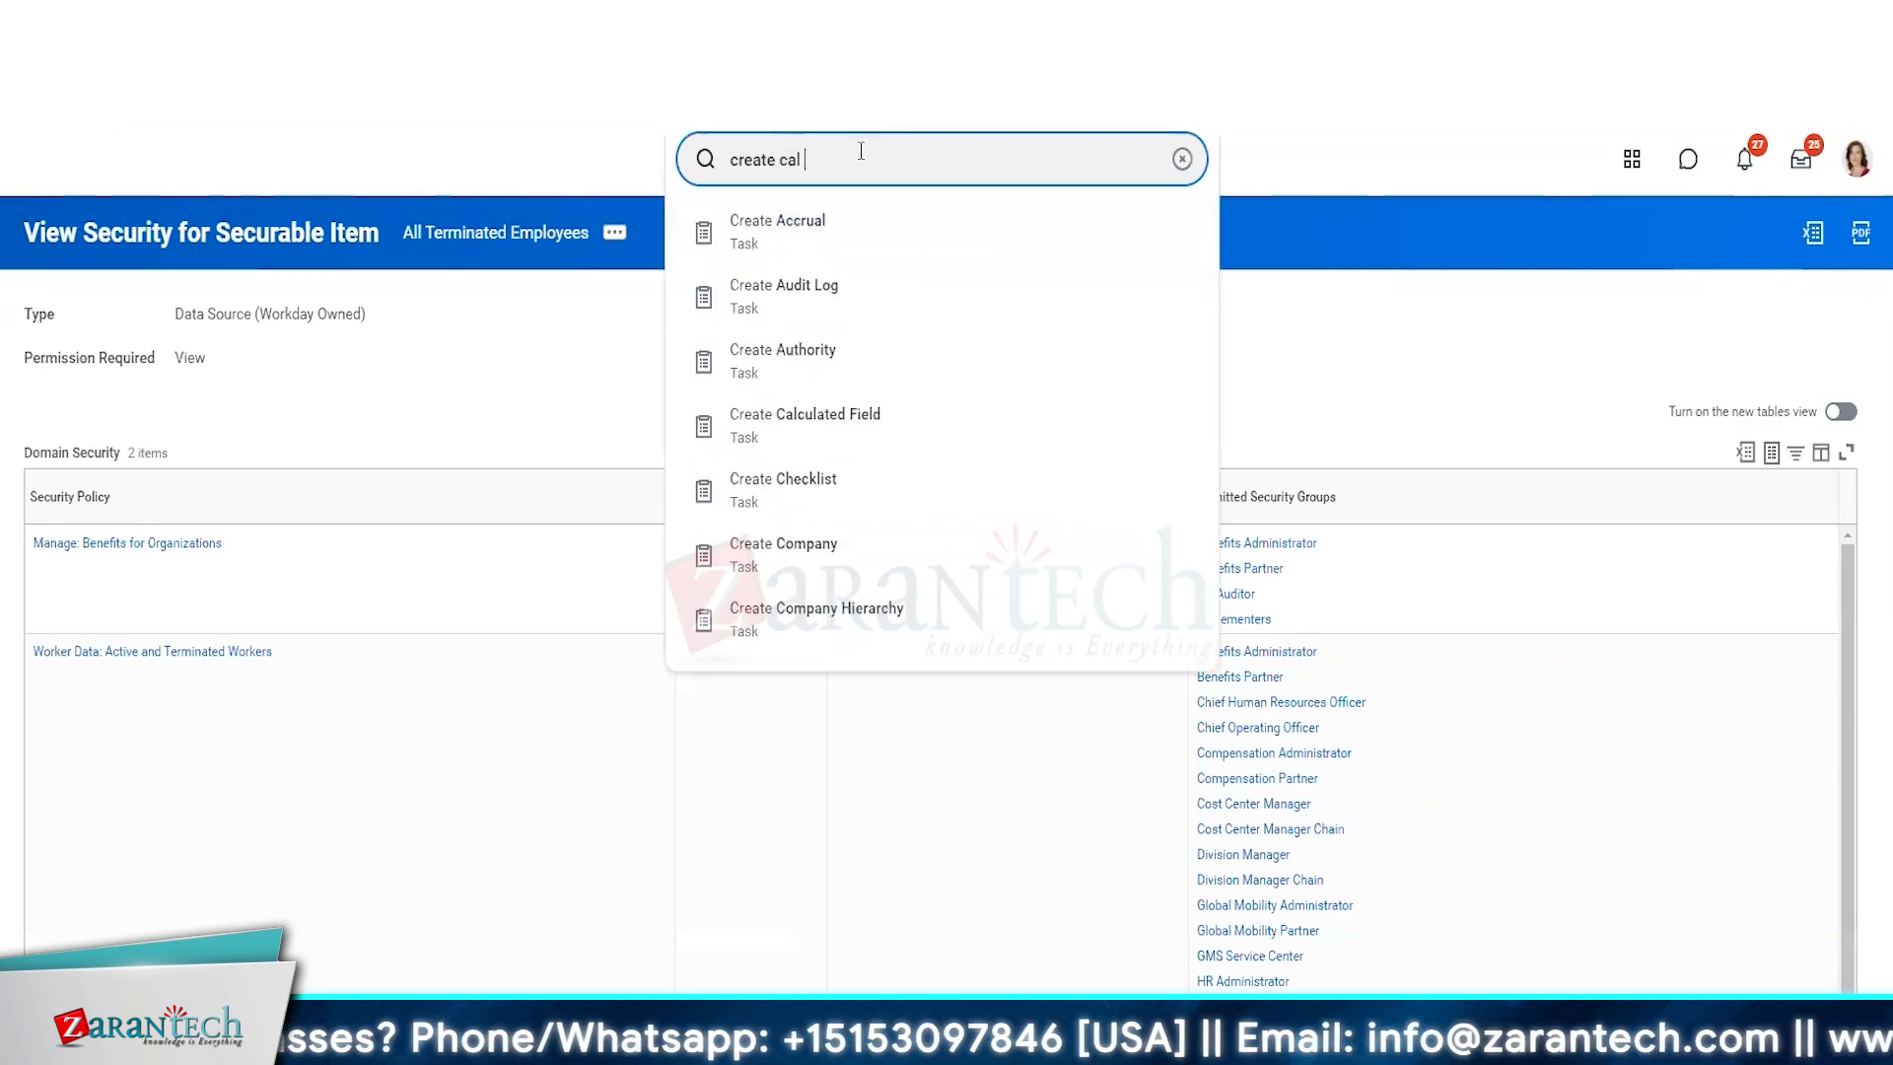
{"action": "type", "text": " field"}
{"action": "key", "text": "Return"}
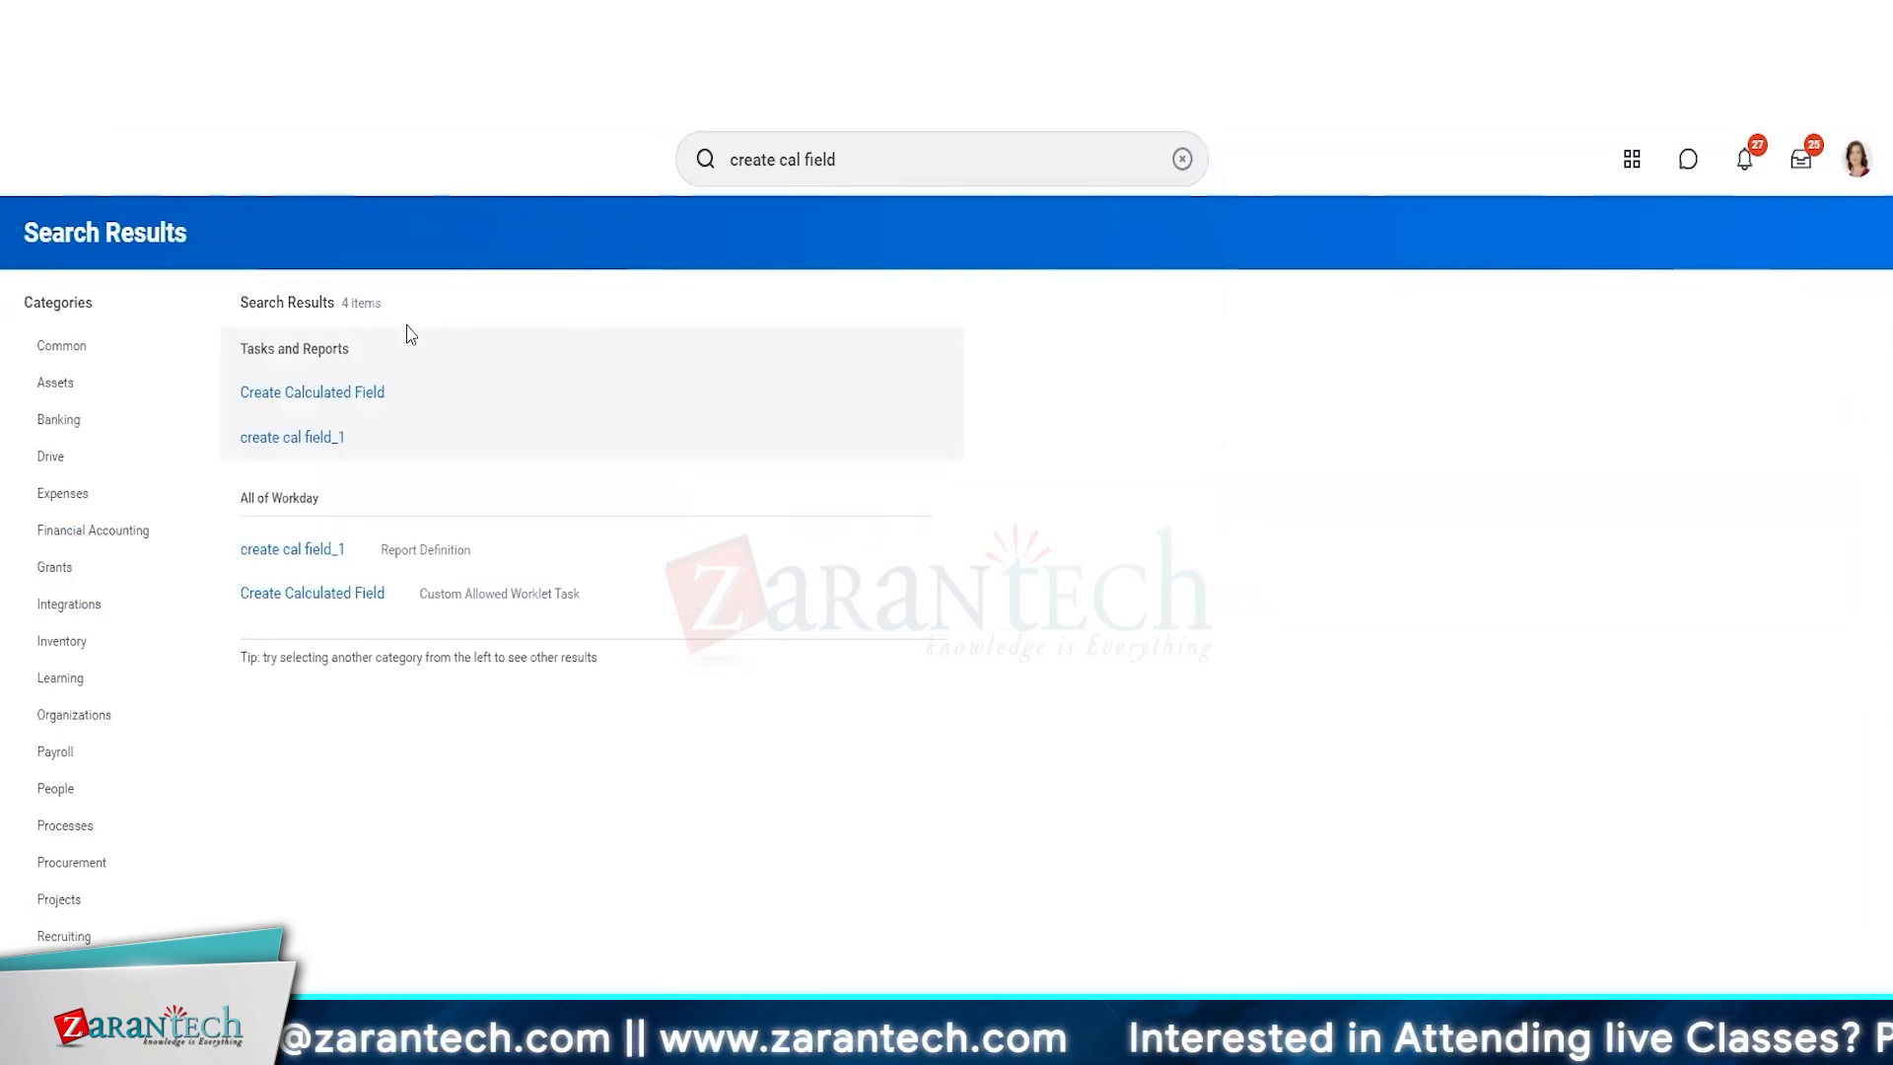
{"action": "left_click", "coordinate": [353, 392]}
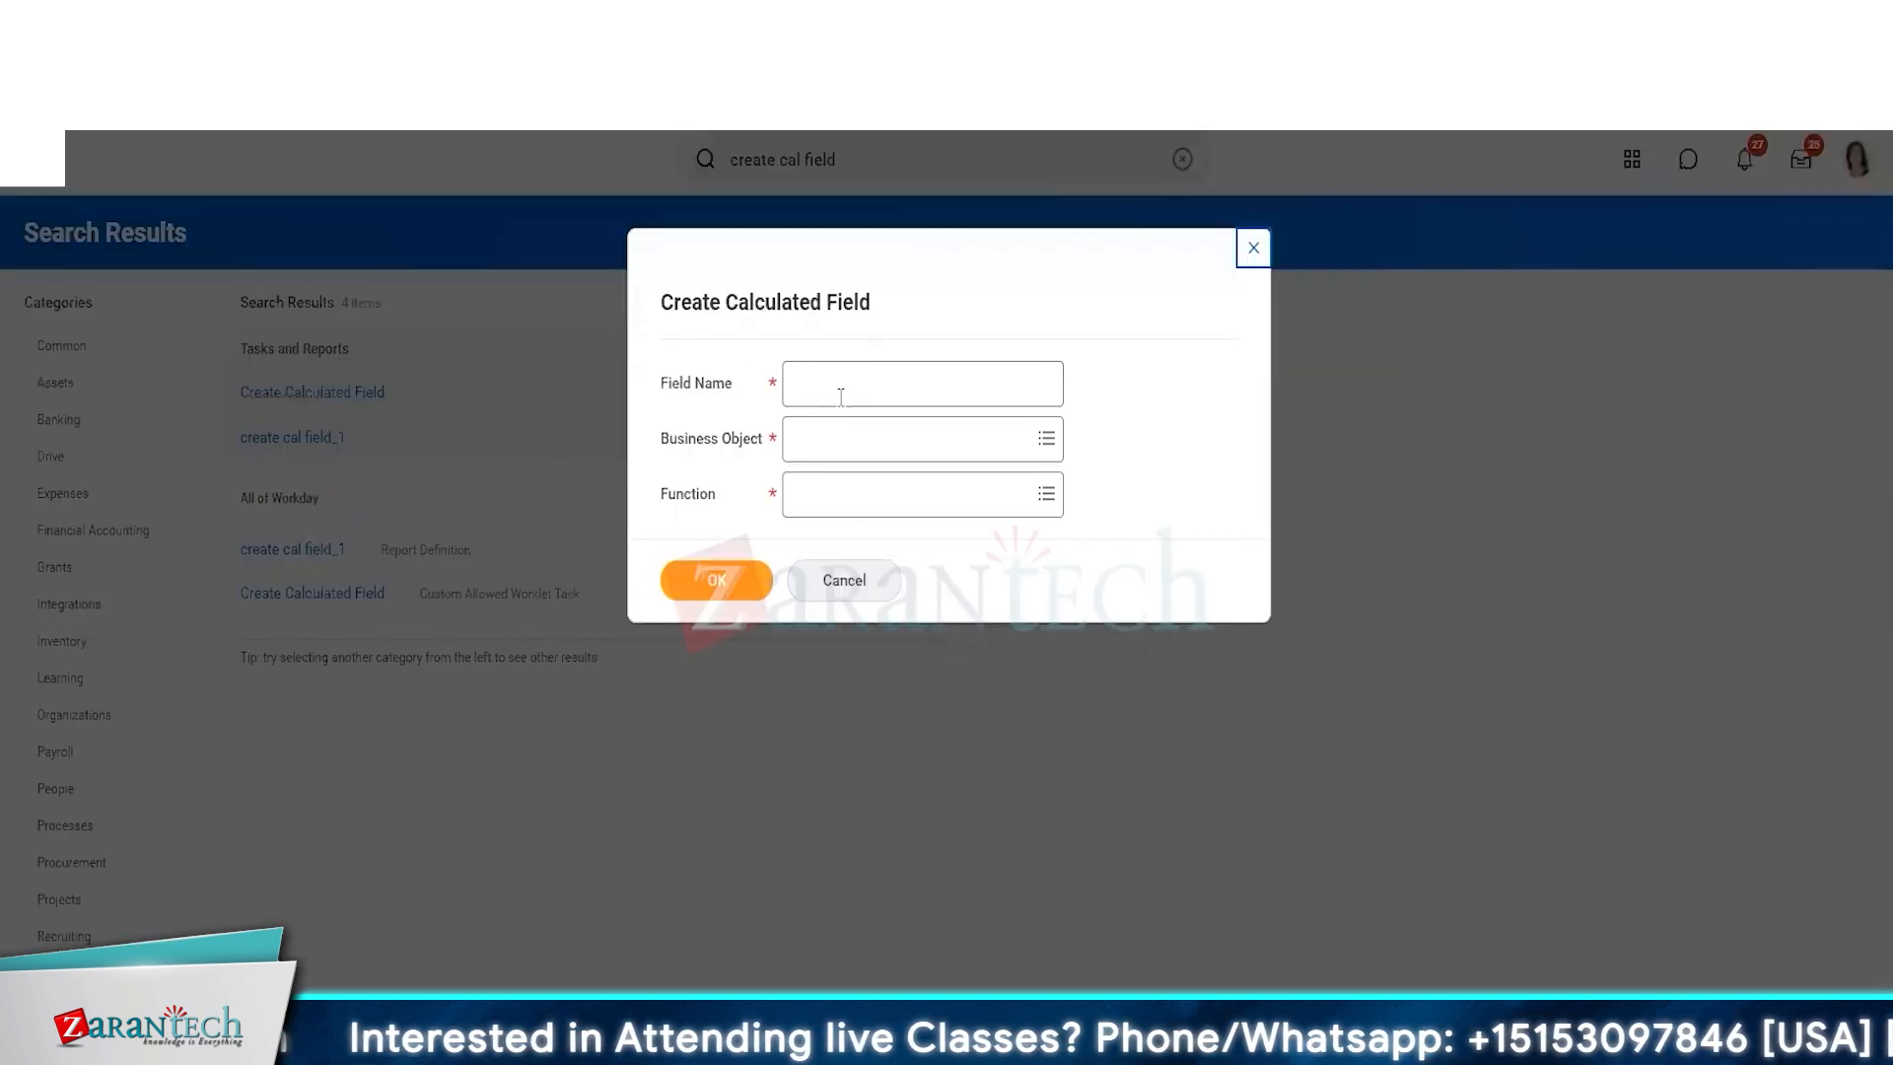
- Name the new calculated field CF Gender and set its business object to Worker
{"action": "left_click", "coordinate": [843, 390]}
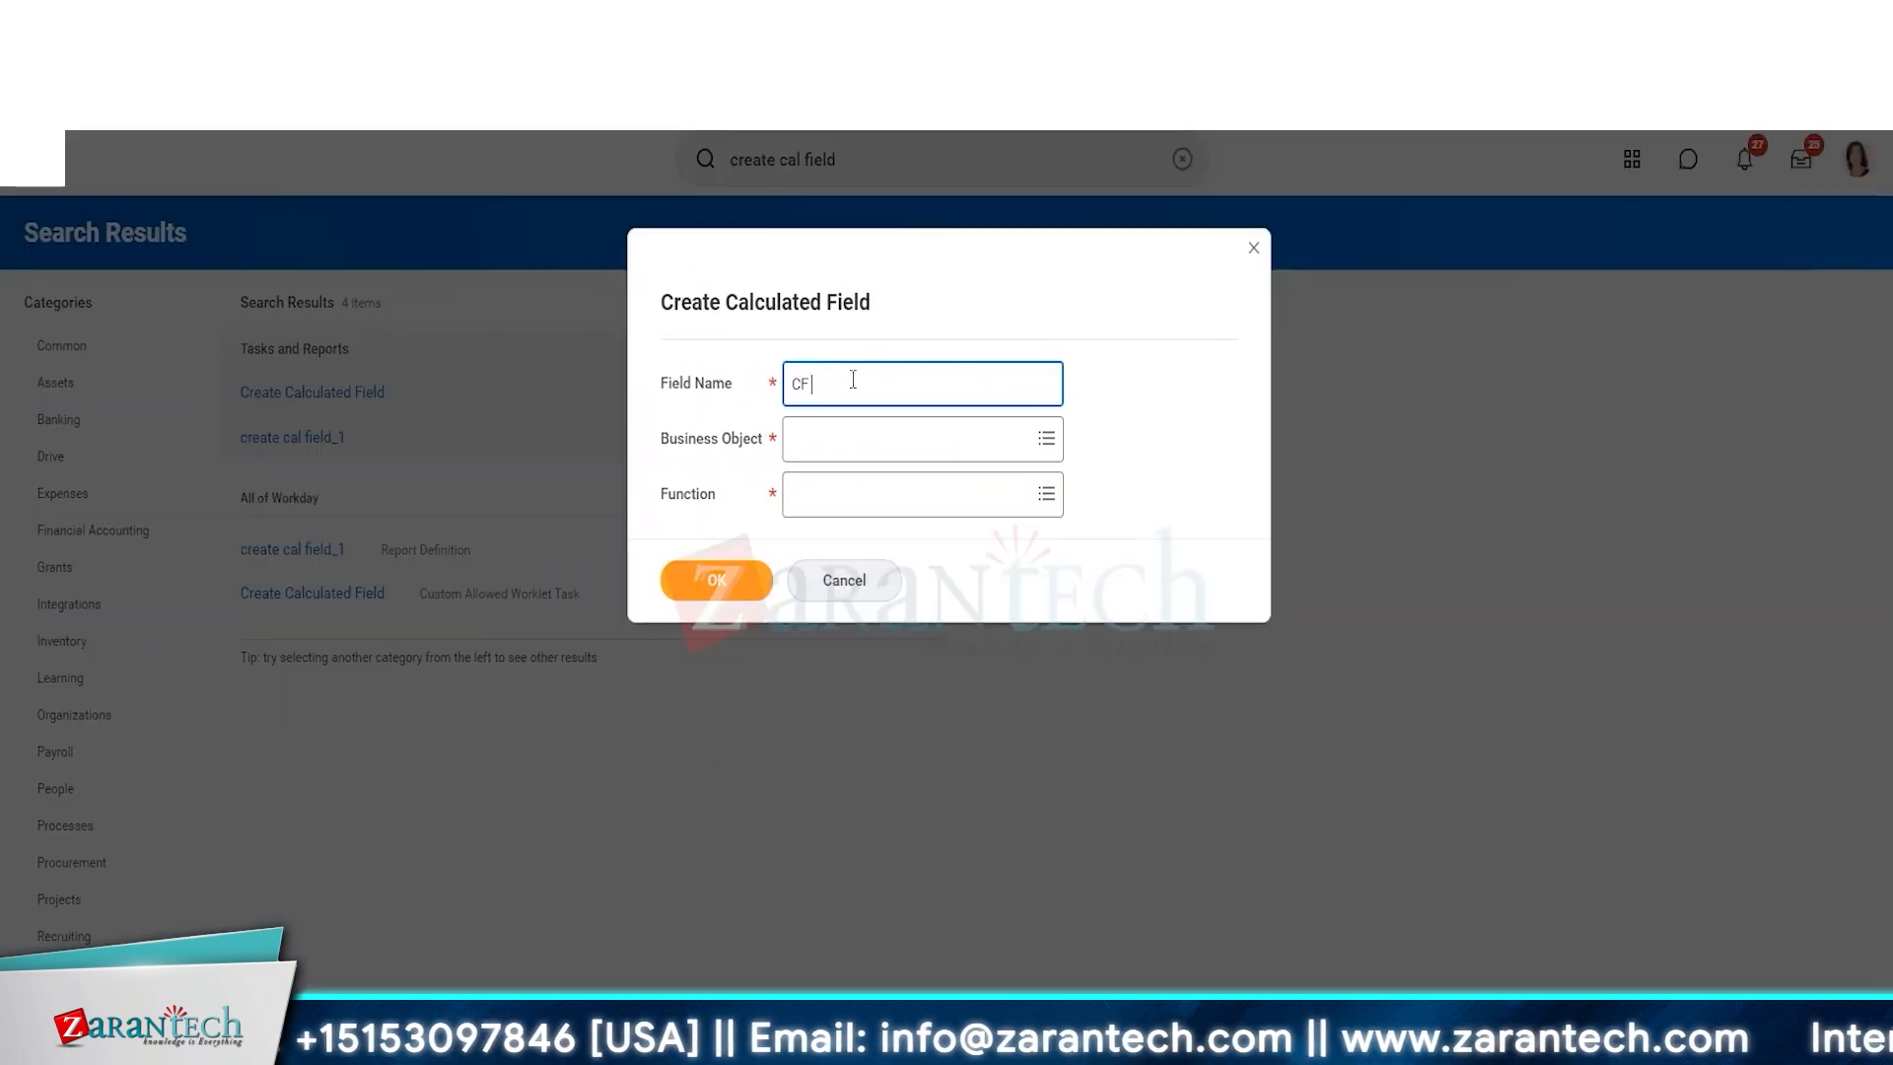
{"action": "type", "text": "Gen"}
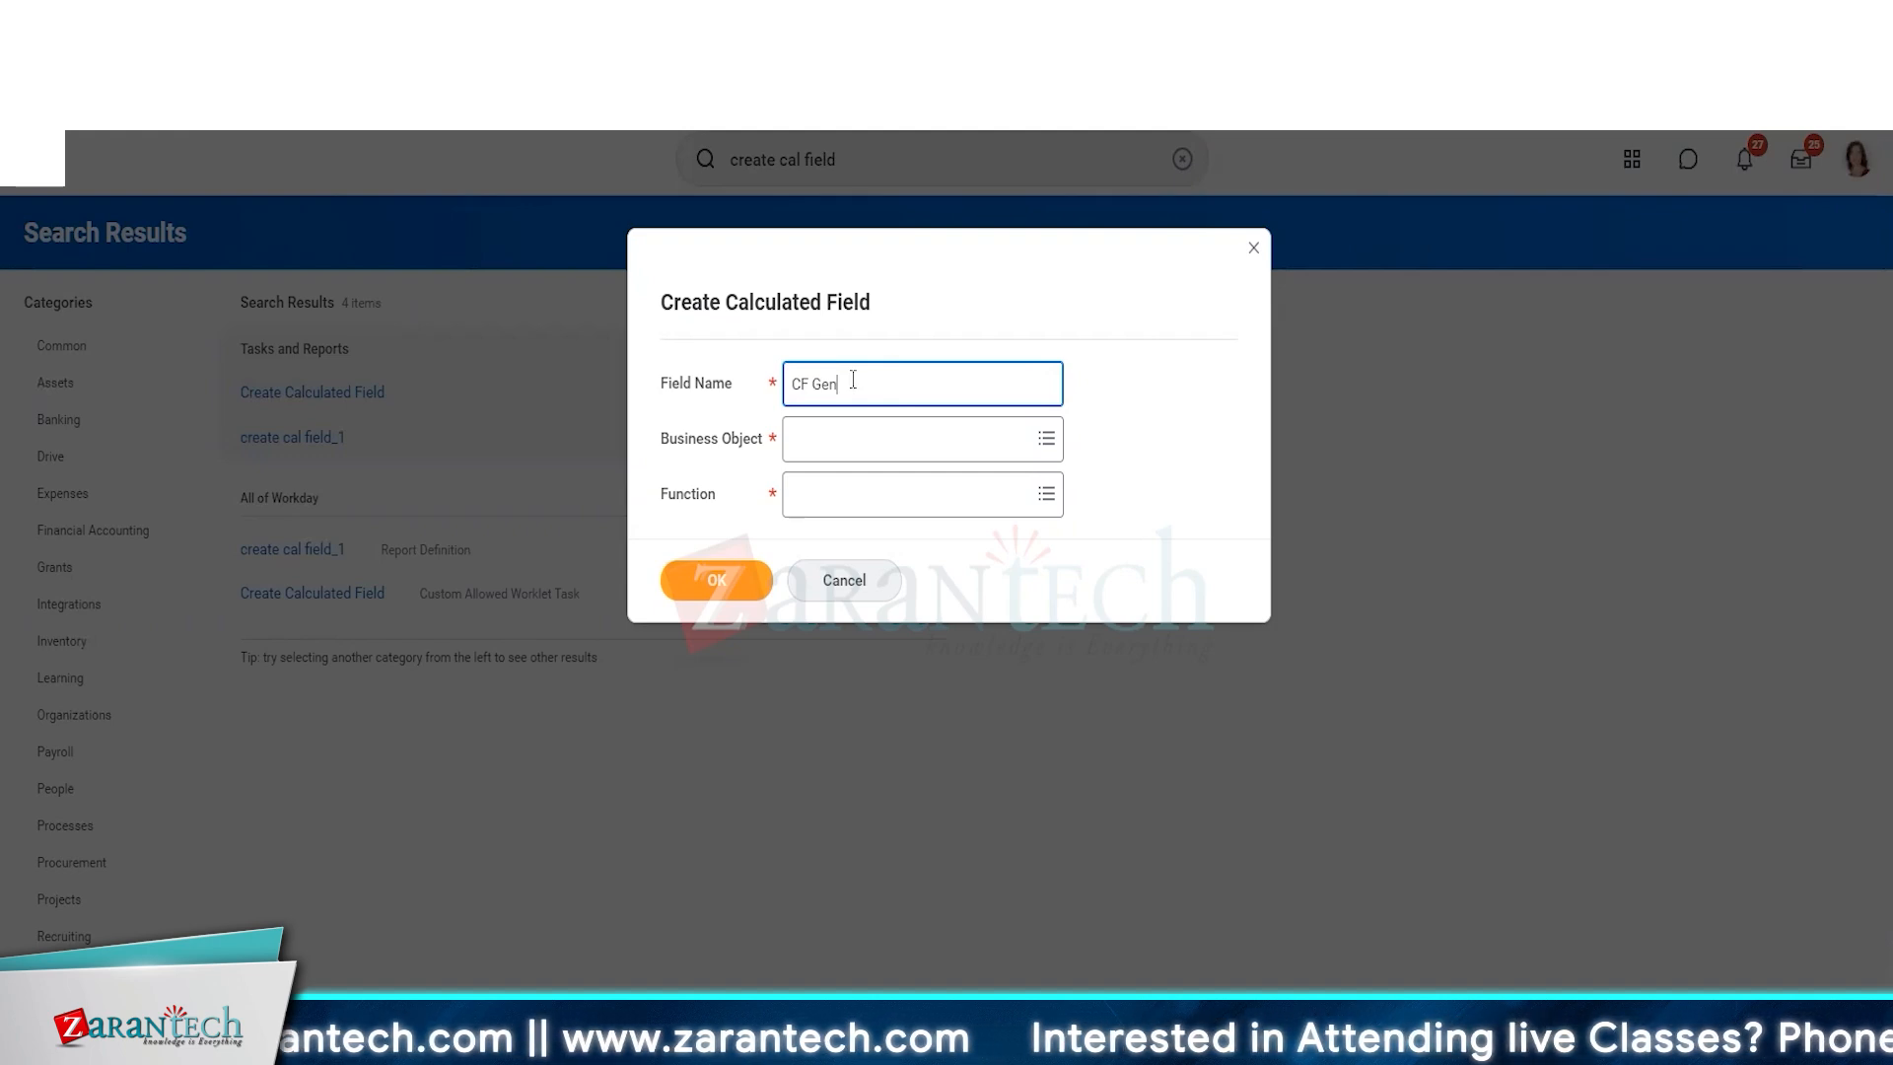
{"action": "type", "text": "der"}
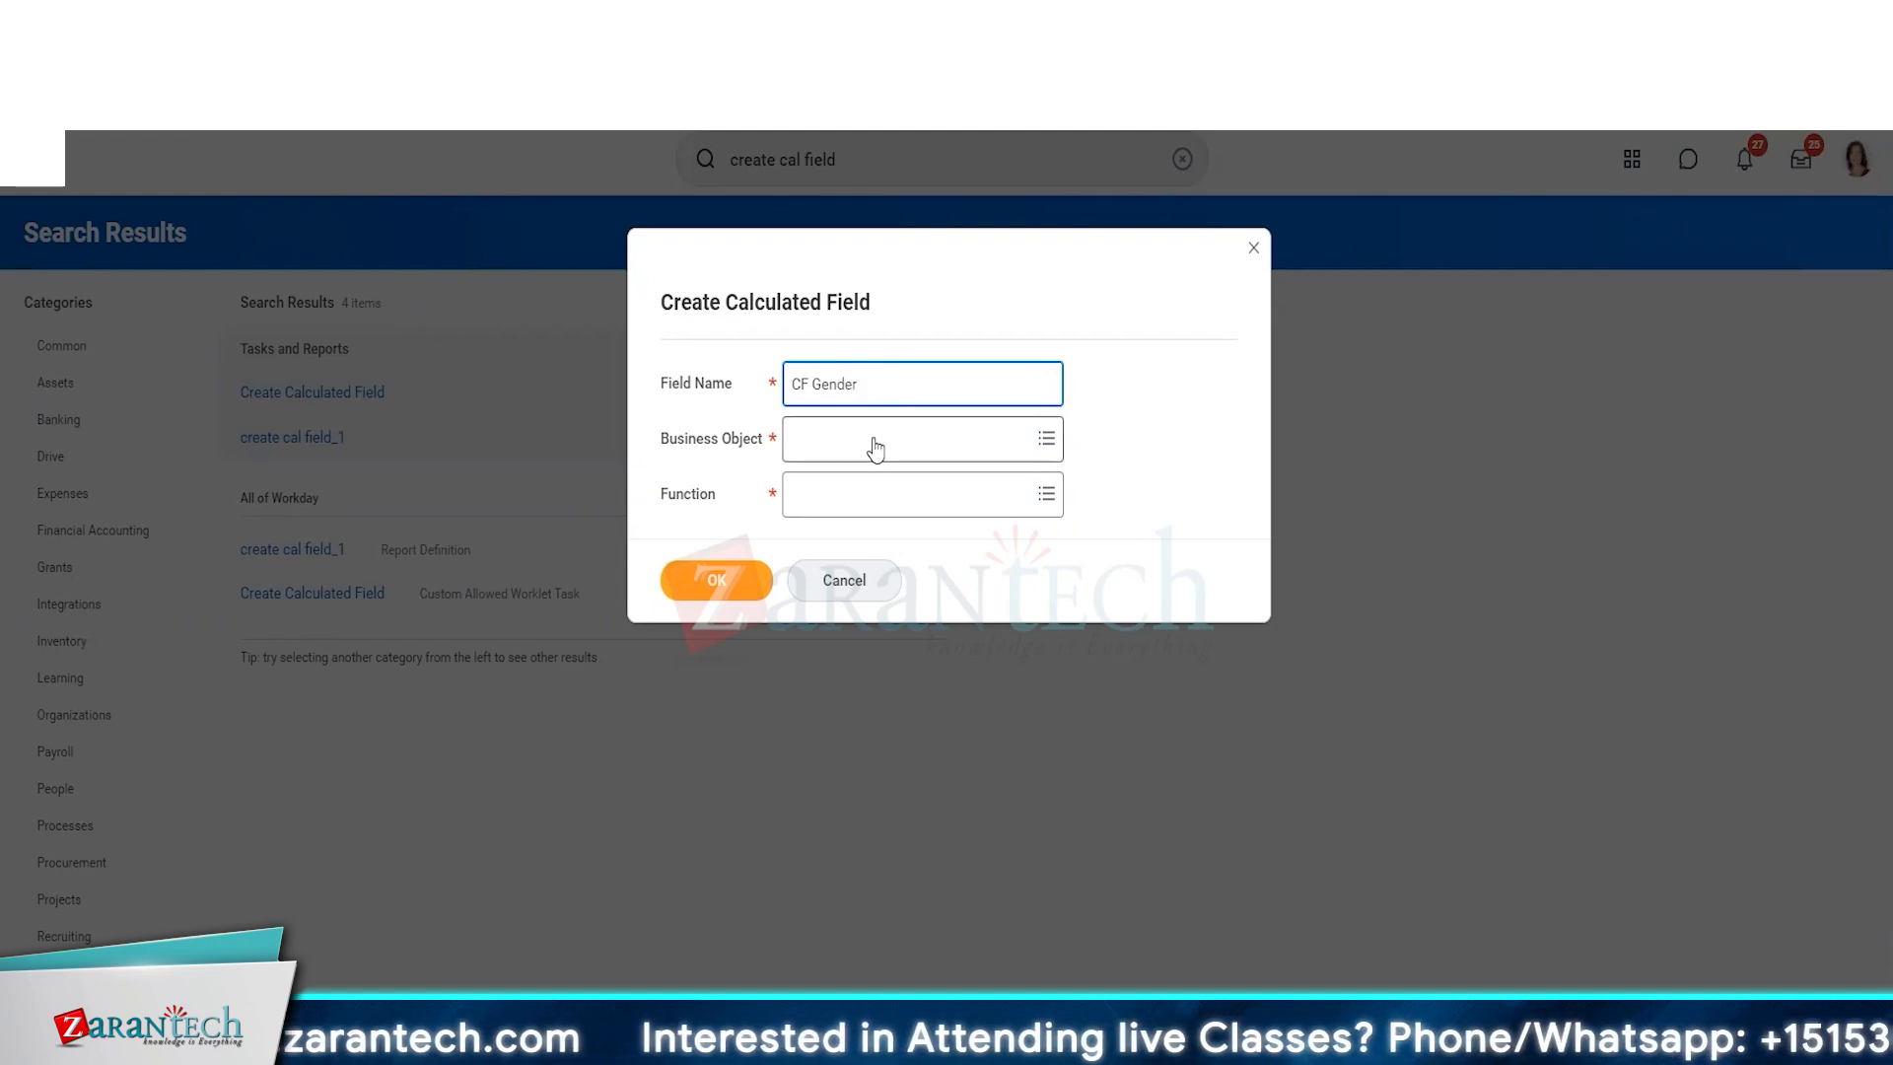
{"action": "left_click", "coordinate": [870, 442]}
{"action": "type", "text": "worker"}
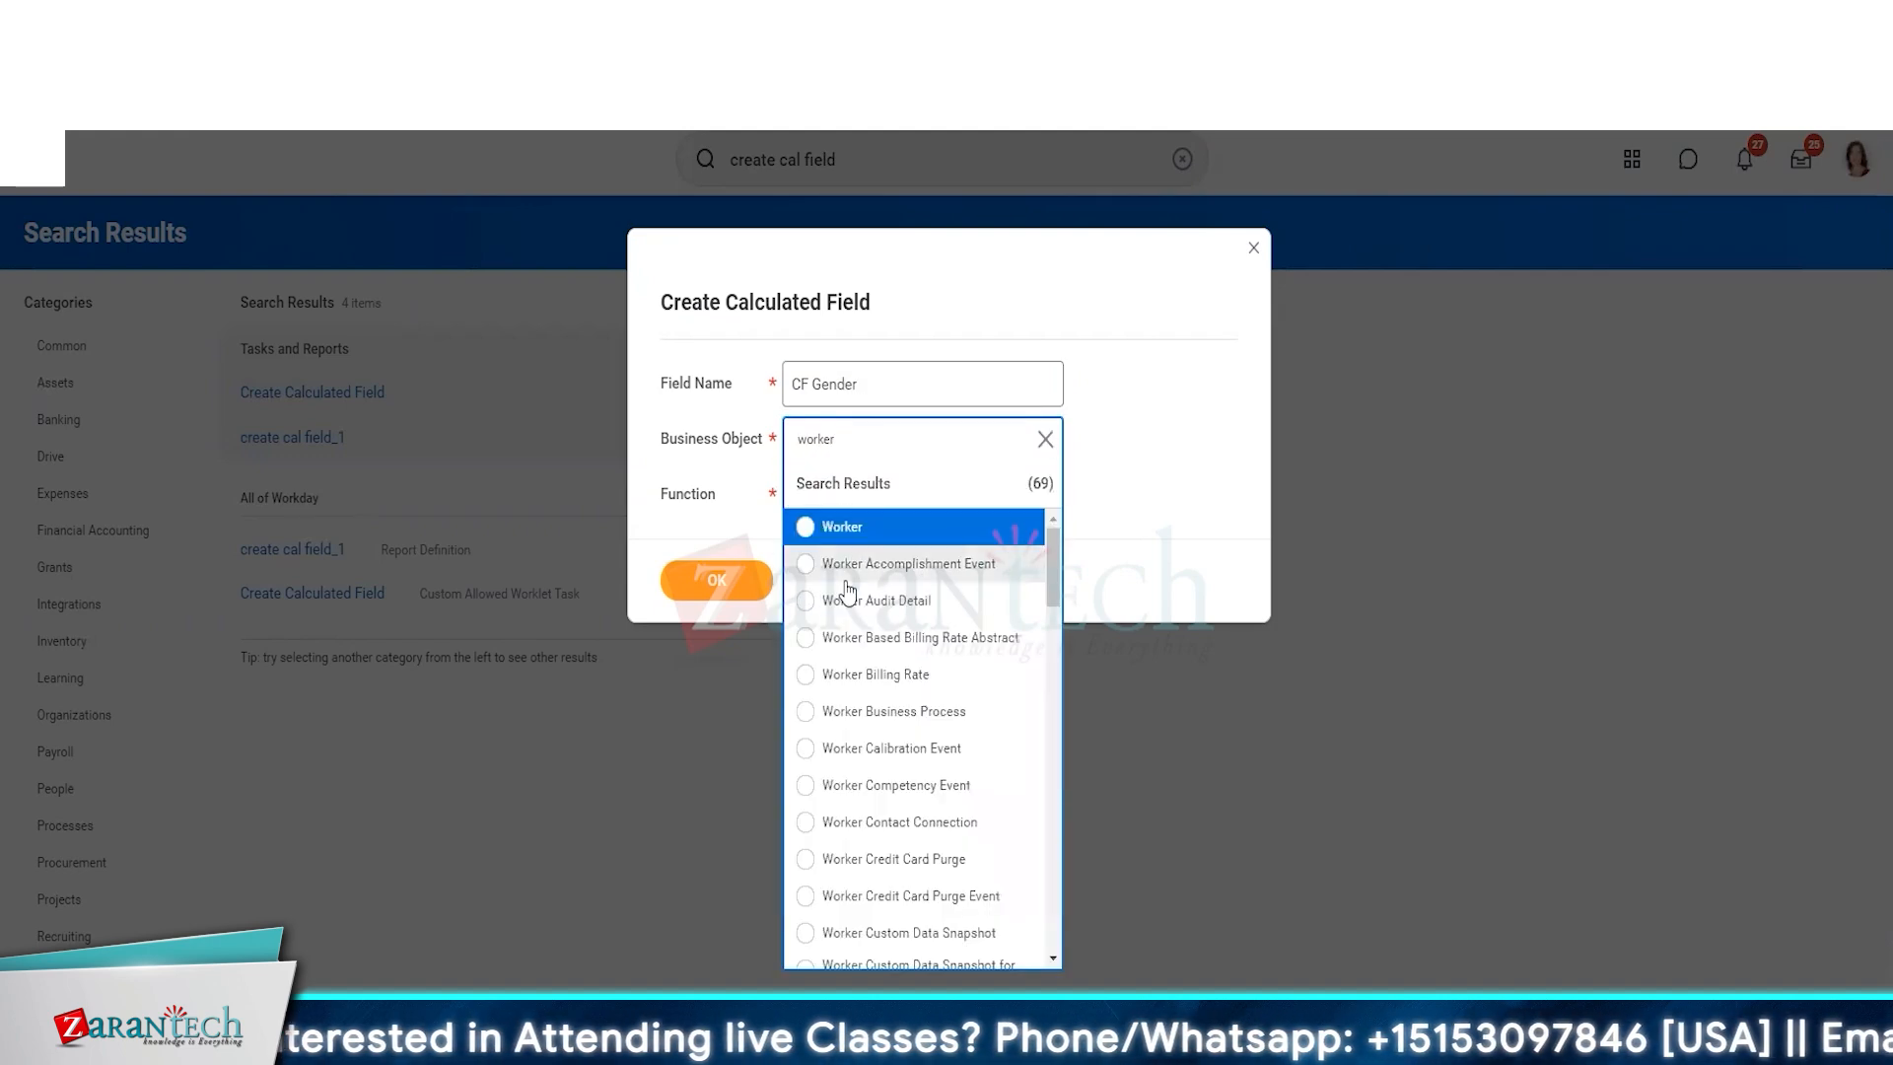
{"action": "left_click", "coordinate": [854, 533]}
- Choose the Convert Text To Number function for CF Gender and open its calculation definition
{"action": "left_click", "coordinate": [904, 505]}
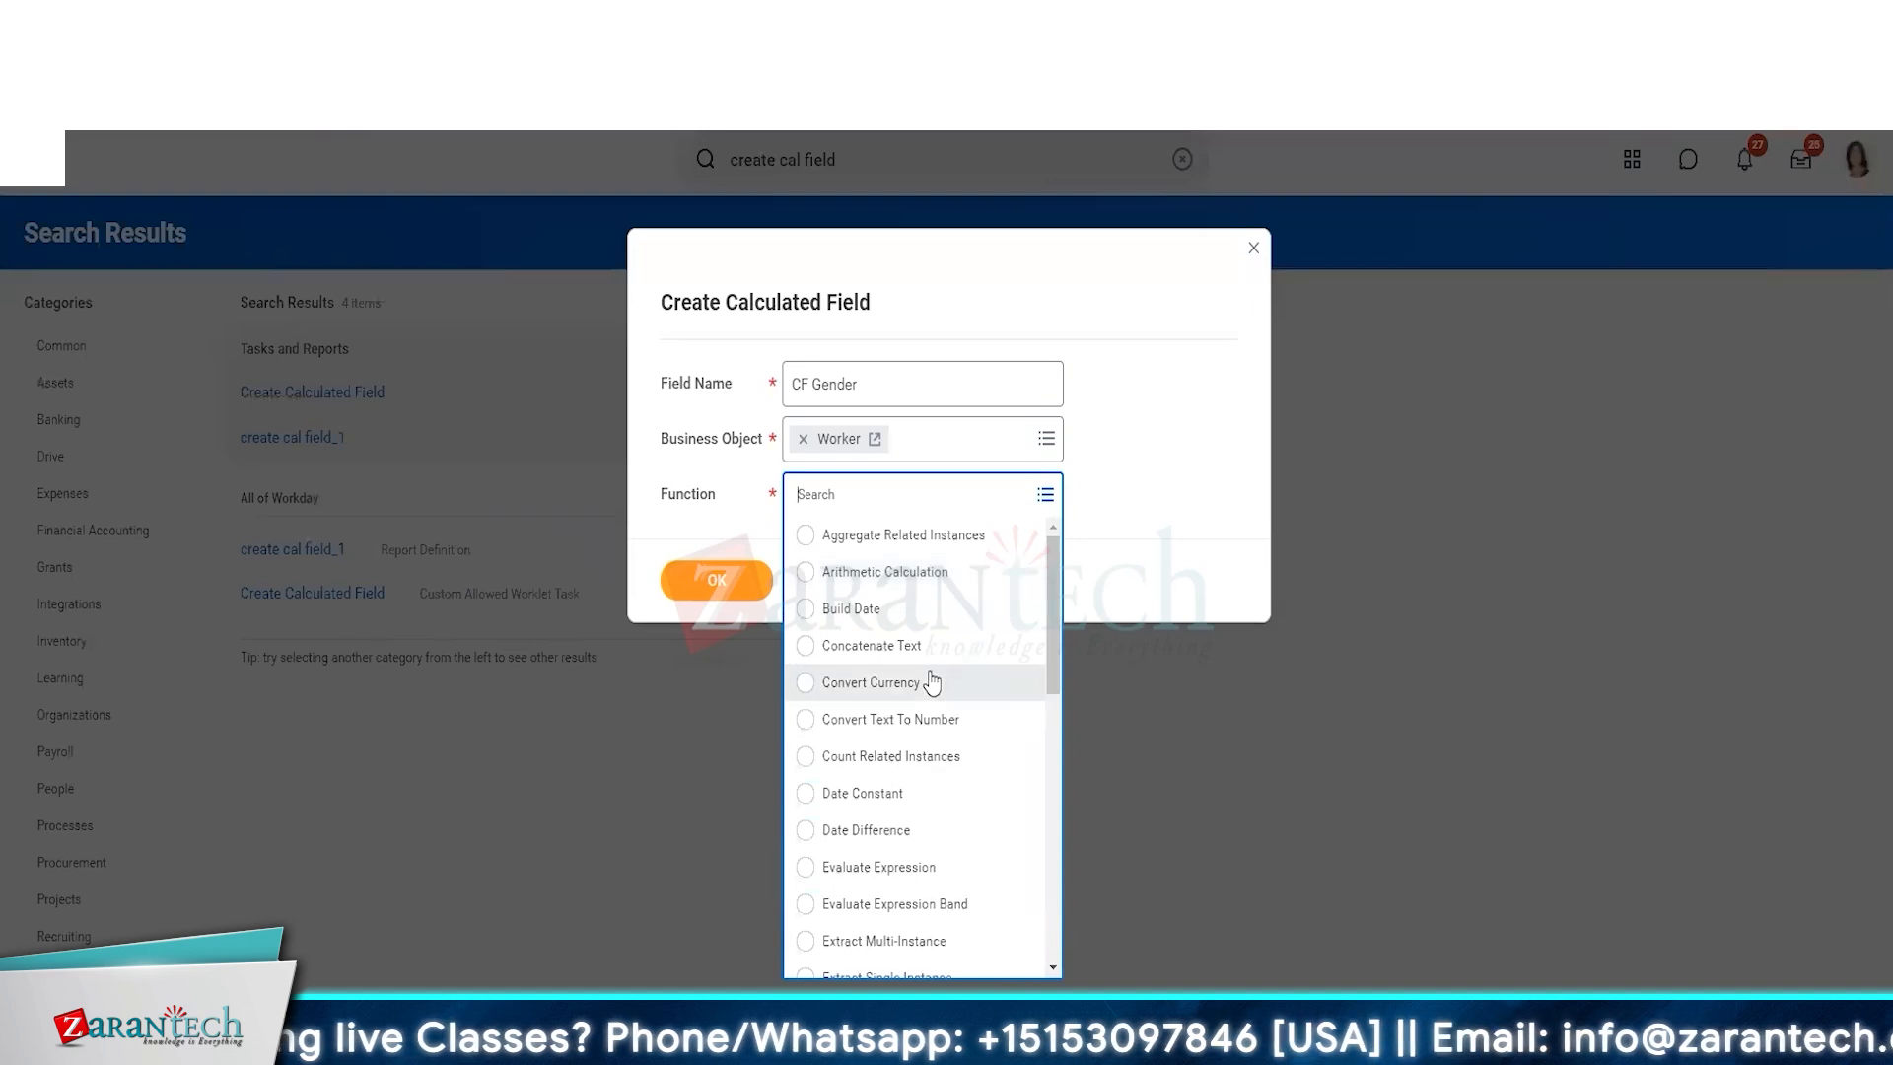
{"action": "left_click_drag", "start_coordinate": [1052, 631], "coordinate": [1146, 388]}
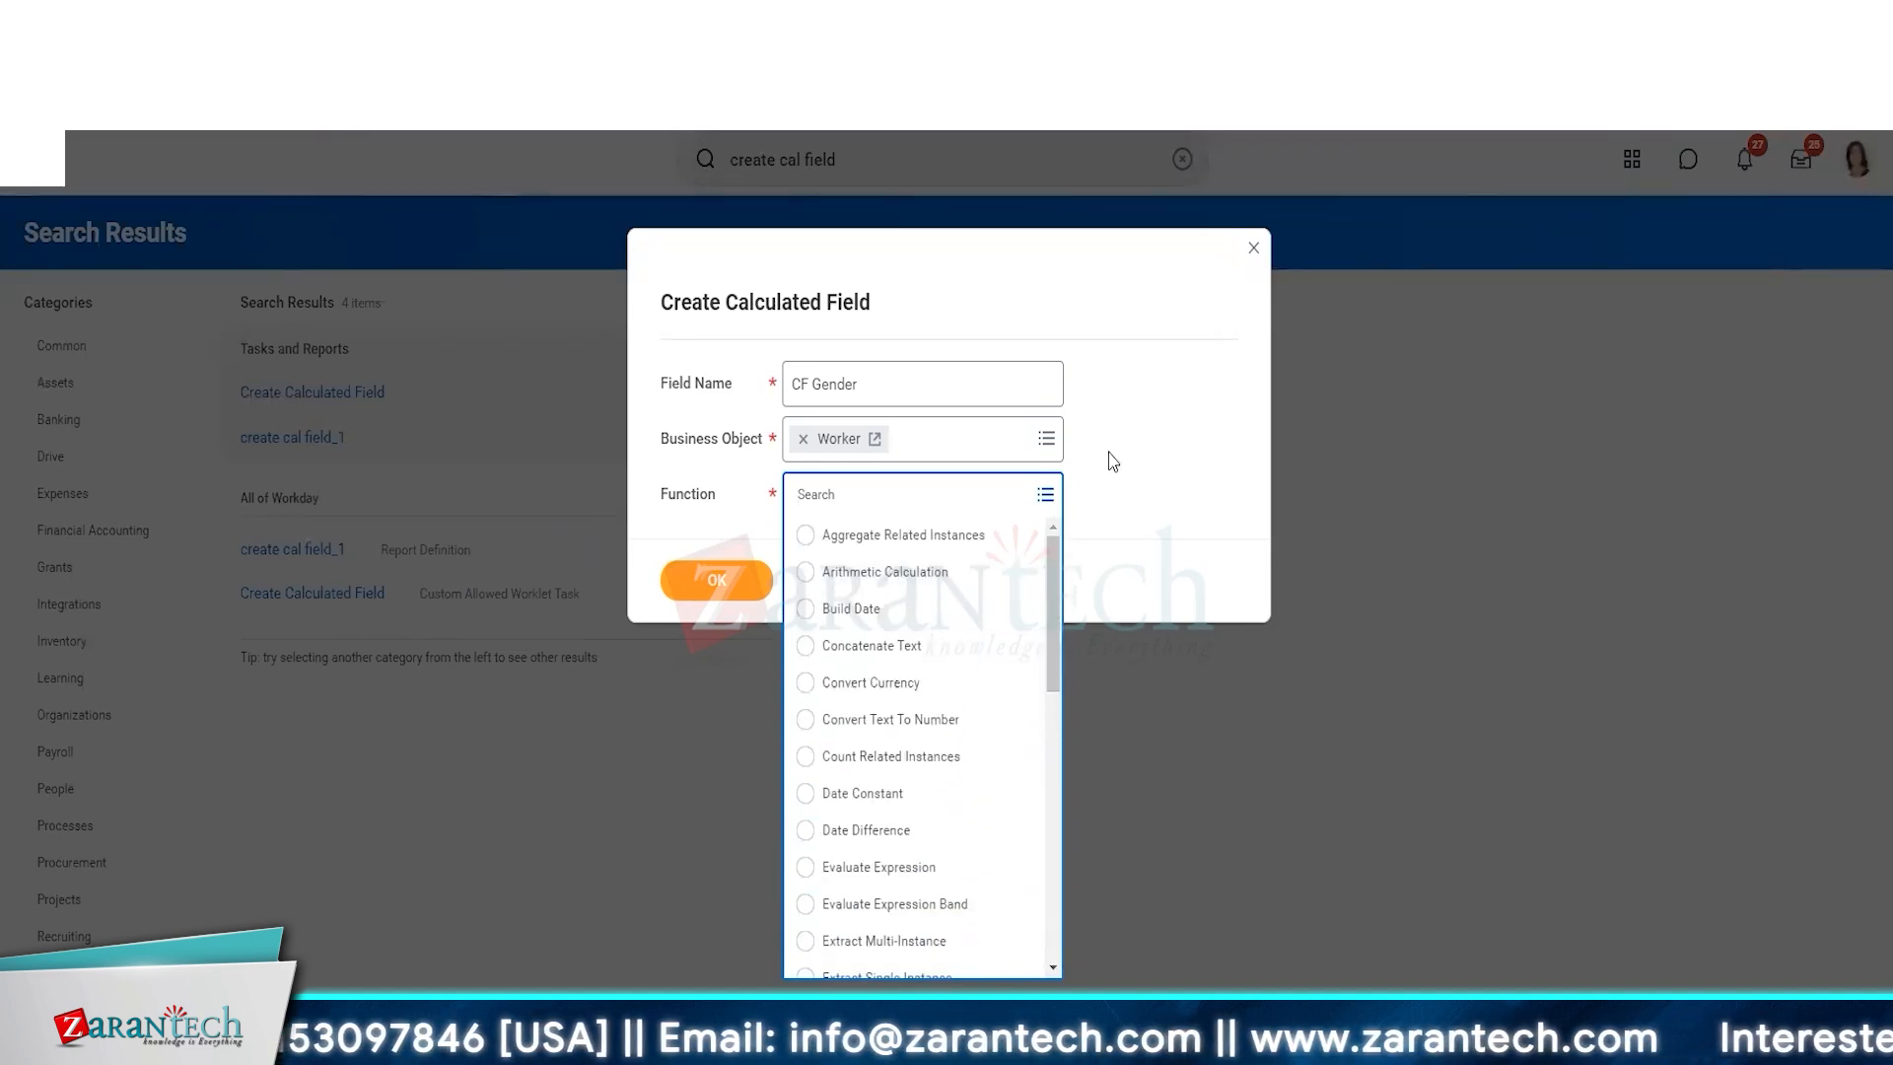
{"action": "left_click", "coordinate": [922, 721]}
{"action": "left_click", "coordinate": [759, 582]}
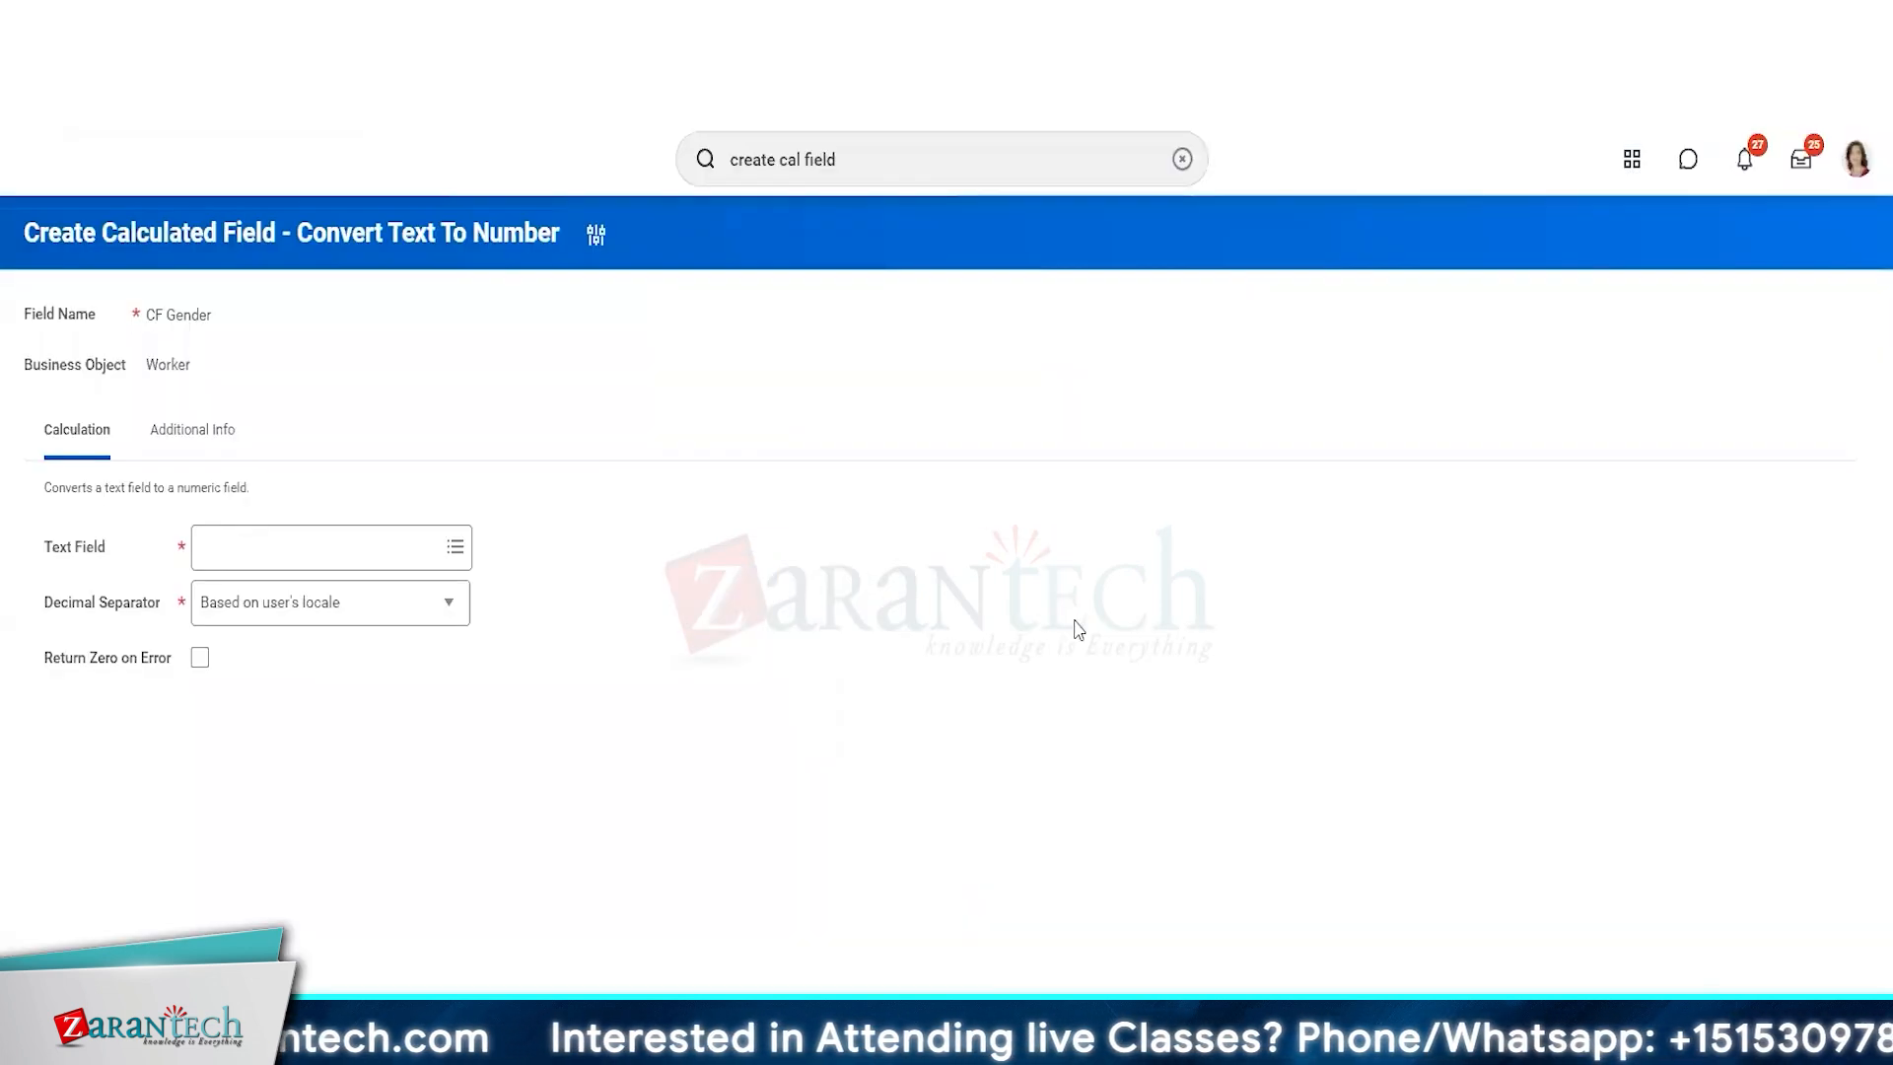
- Set the text field to Worker Gender Female with the decimal separator based on user's locale, and save the calculated field
{"action": "left_click", "coordinate": [390, 533]}
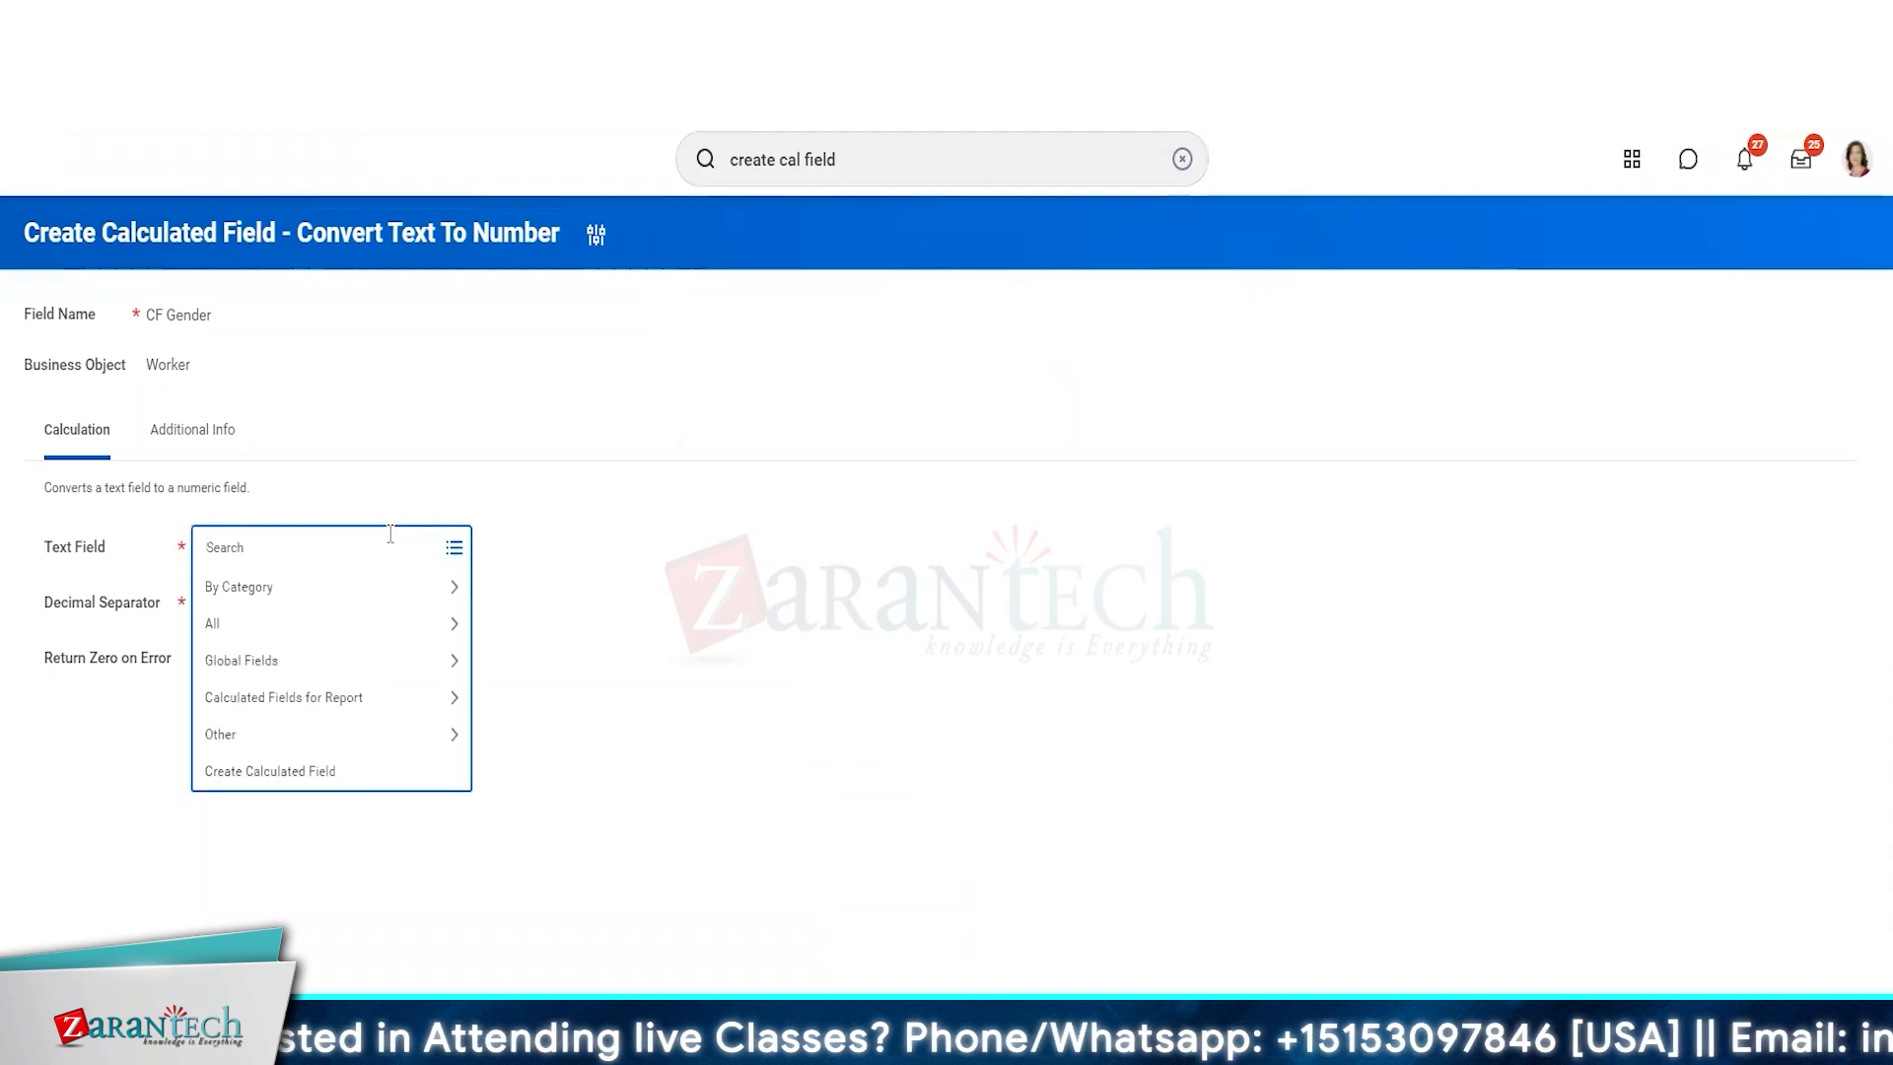
{"action": "type", "text": "gen"}
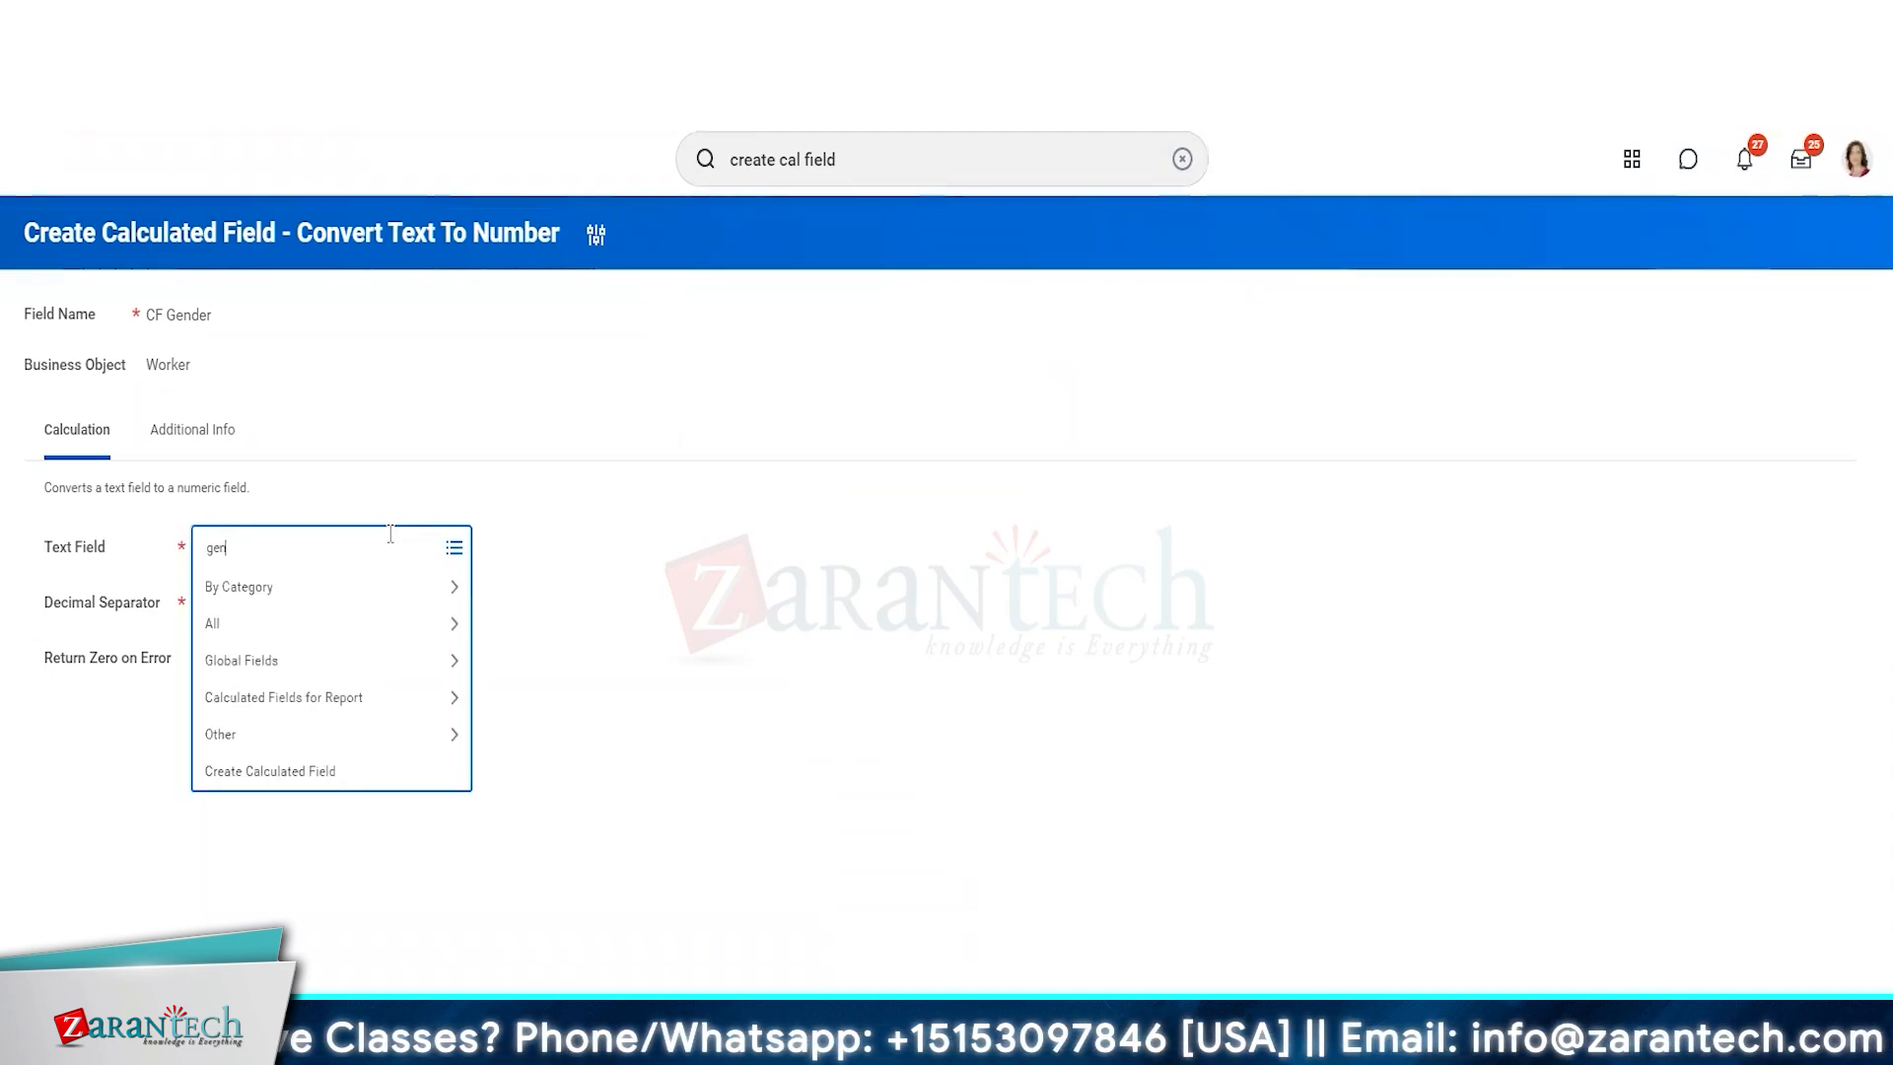
{"action": "type", "text": "der"}
{"action": "key", "text": "Return"}
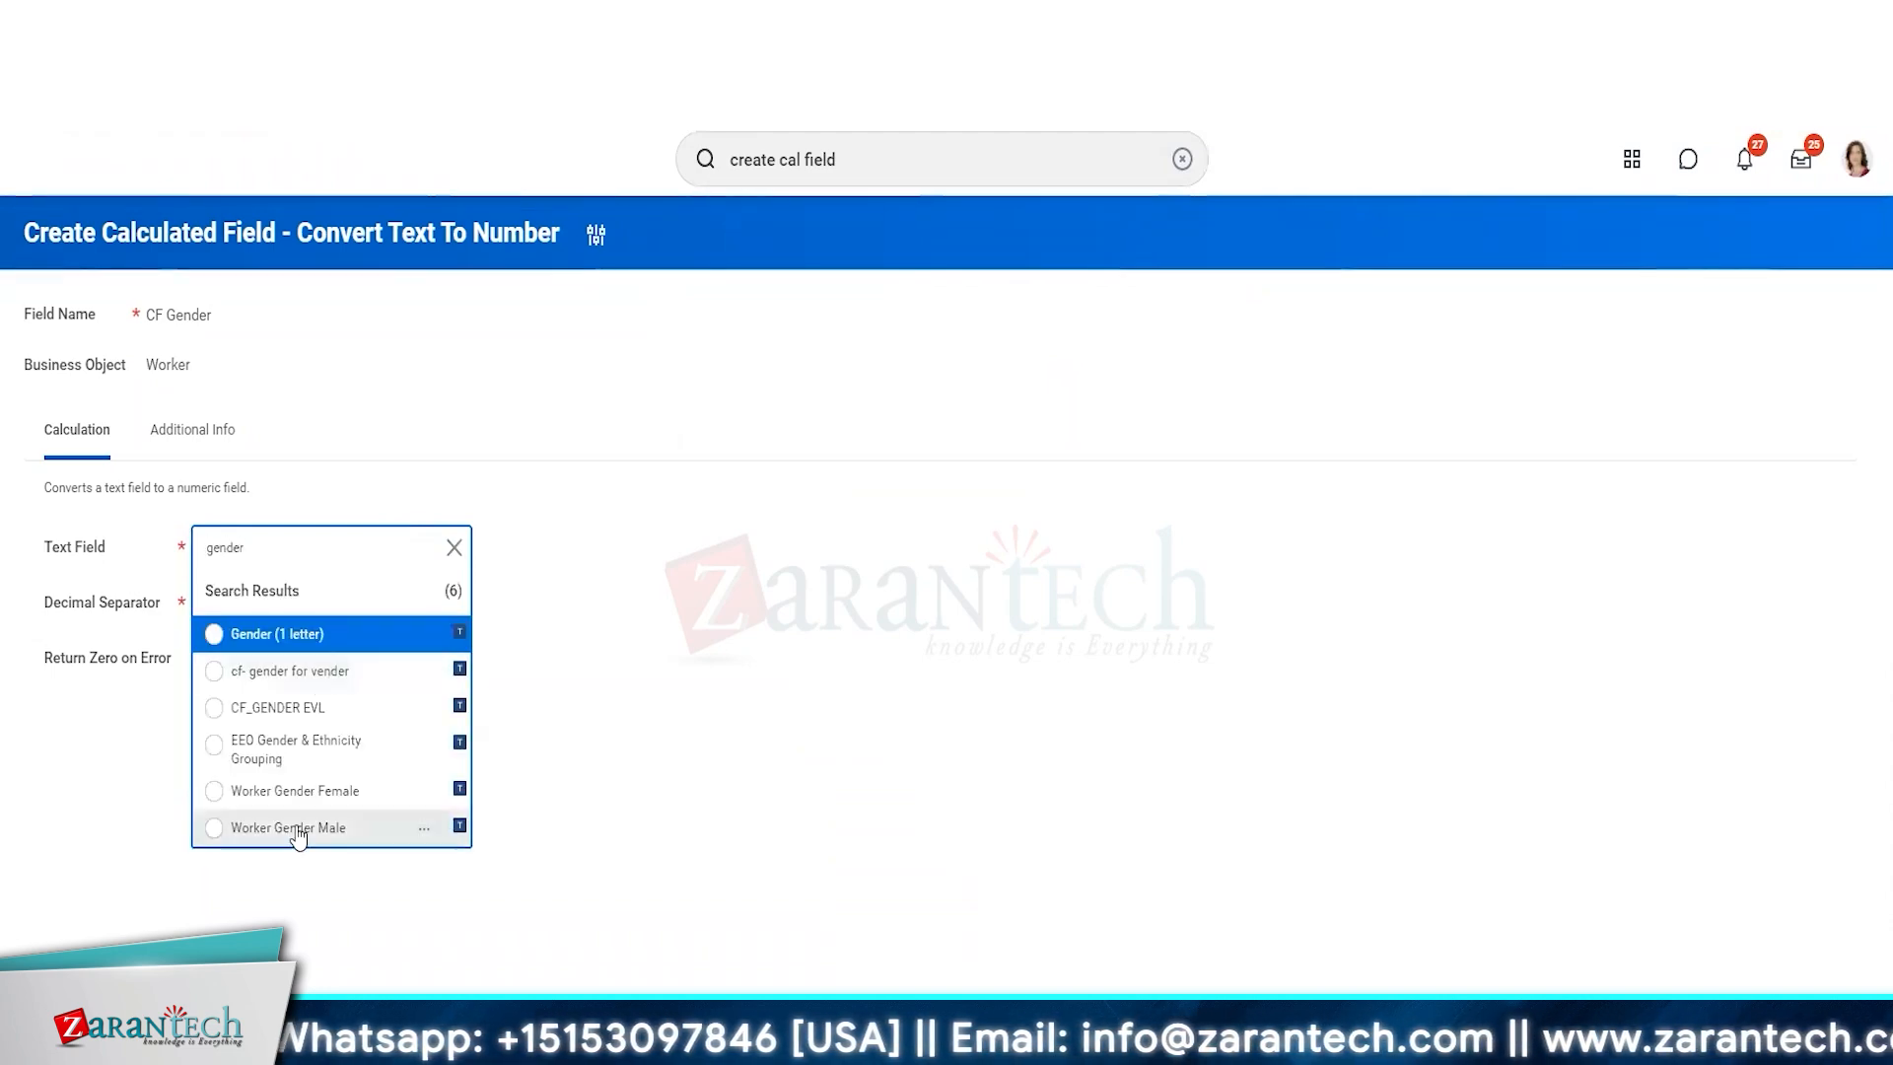
{"action": "left_click", "coordinate": [294, 790]}
{"action": "left_click", "coordinate": [296, 609]}
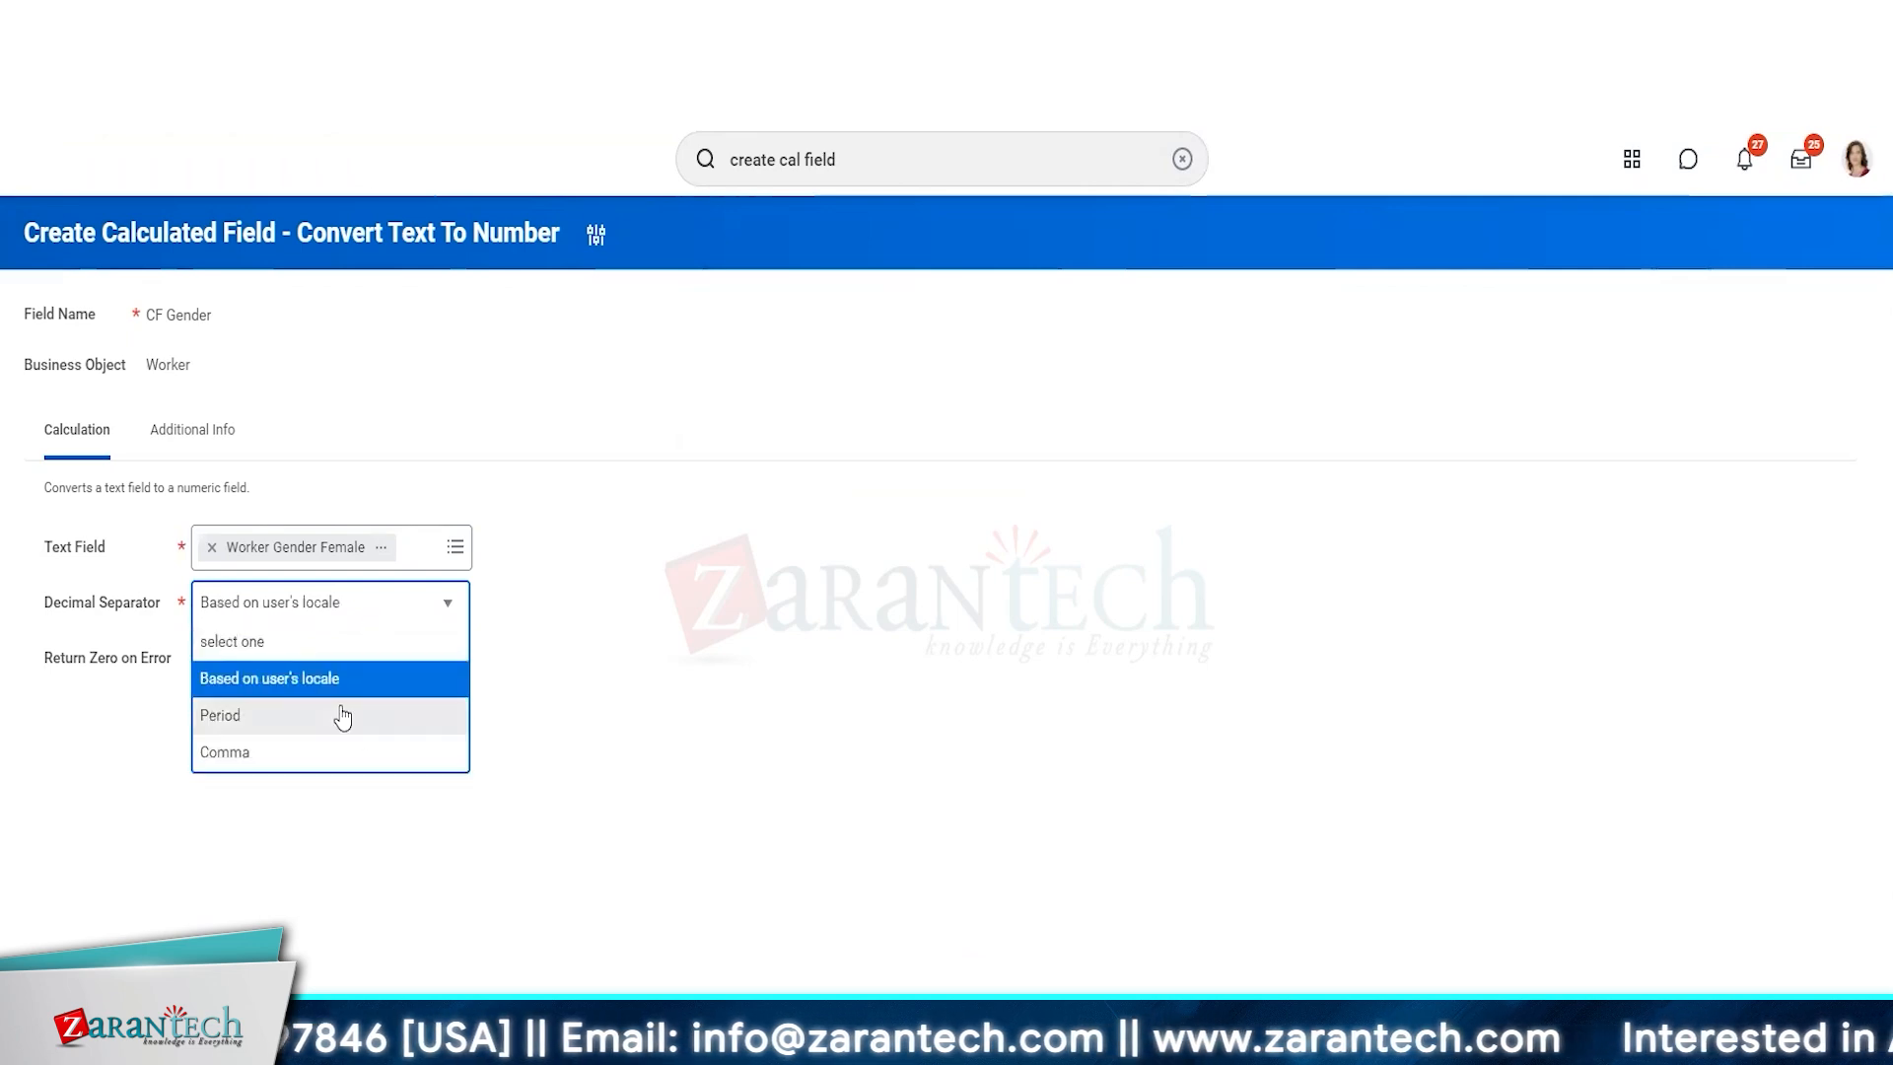
{"action": "left_click", "coordinate": [323, 784]}
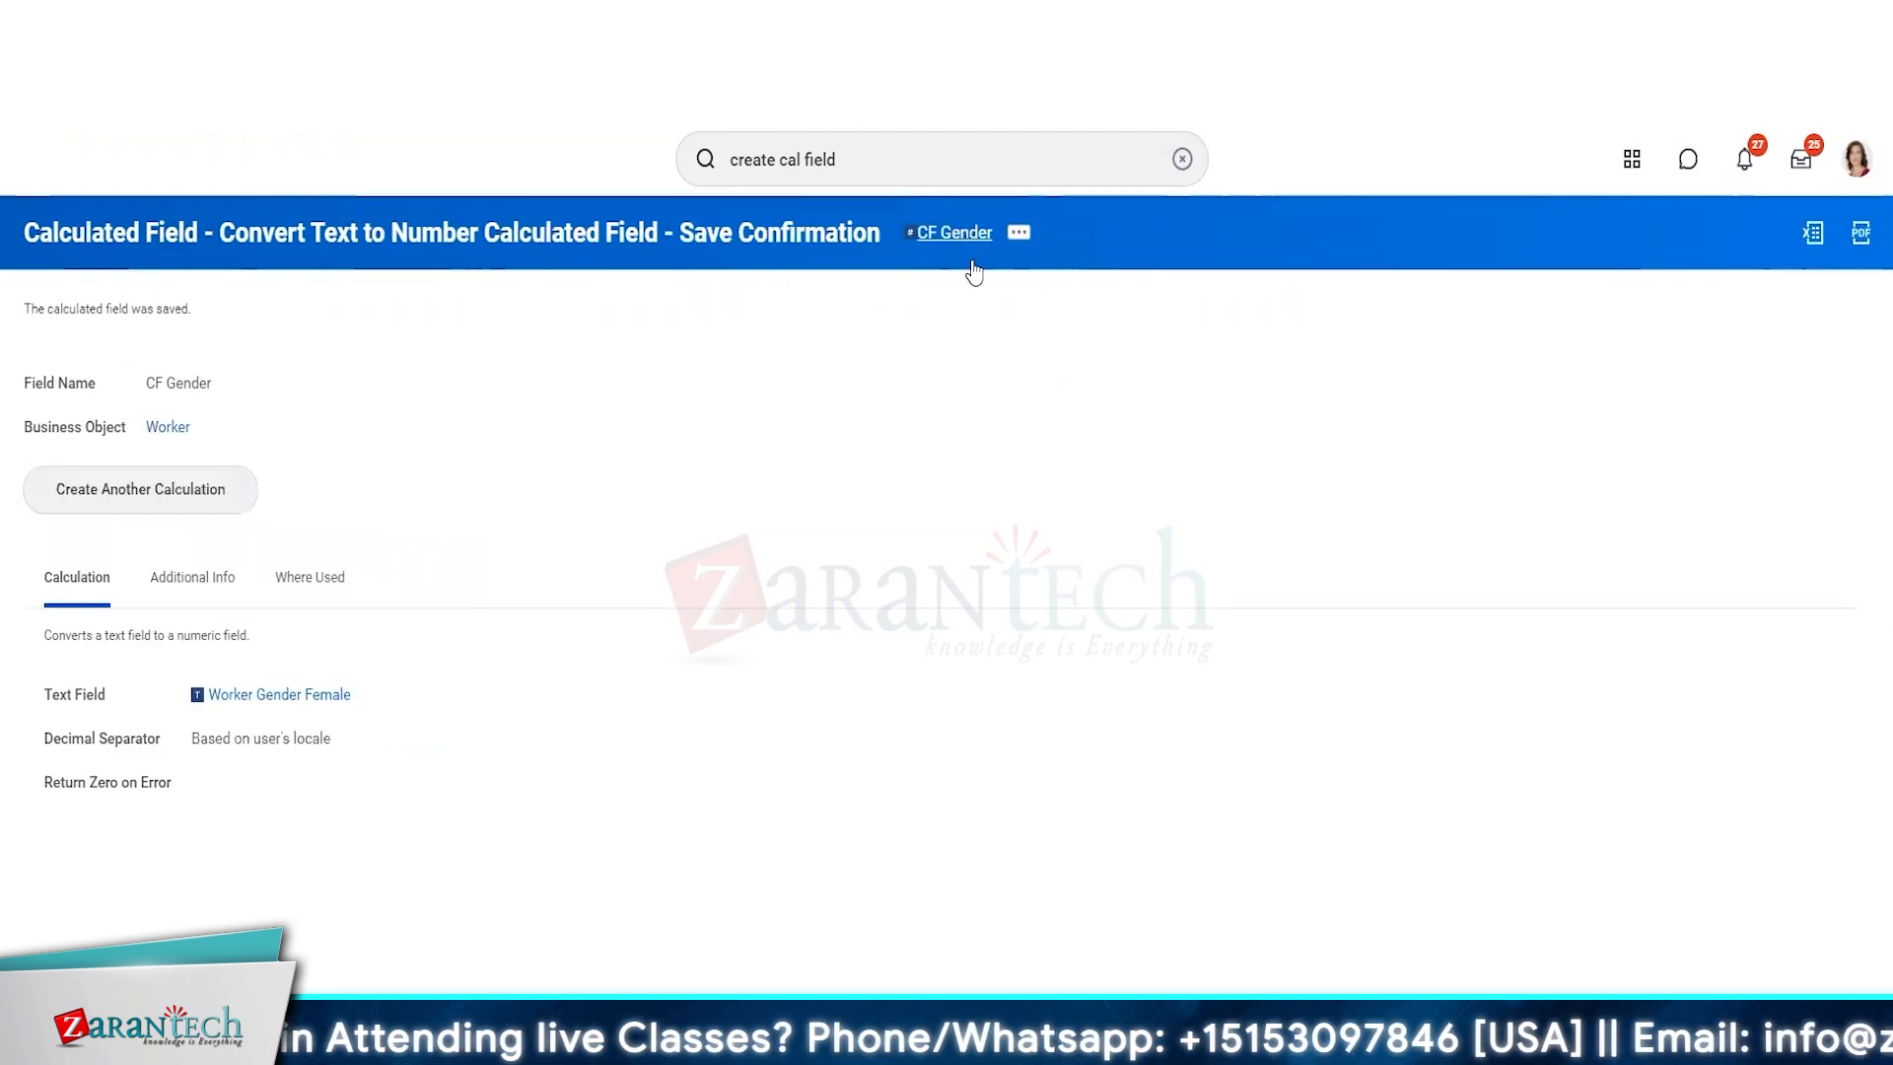
{"action": "left_click", "coordinate": [1018, 231]}
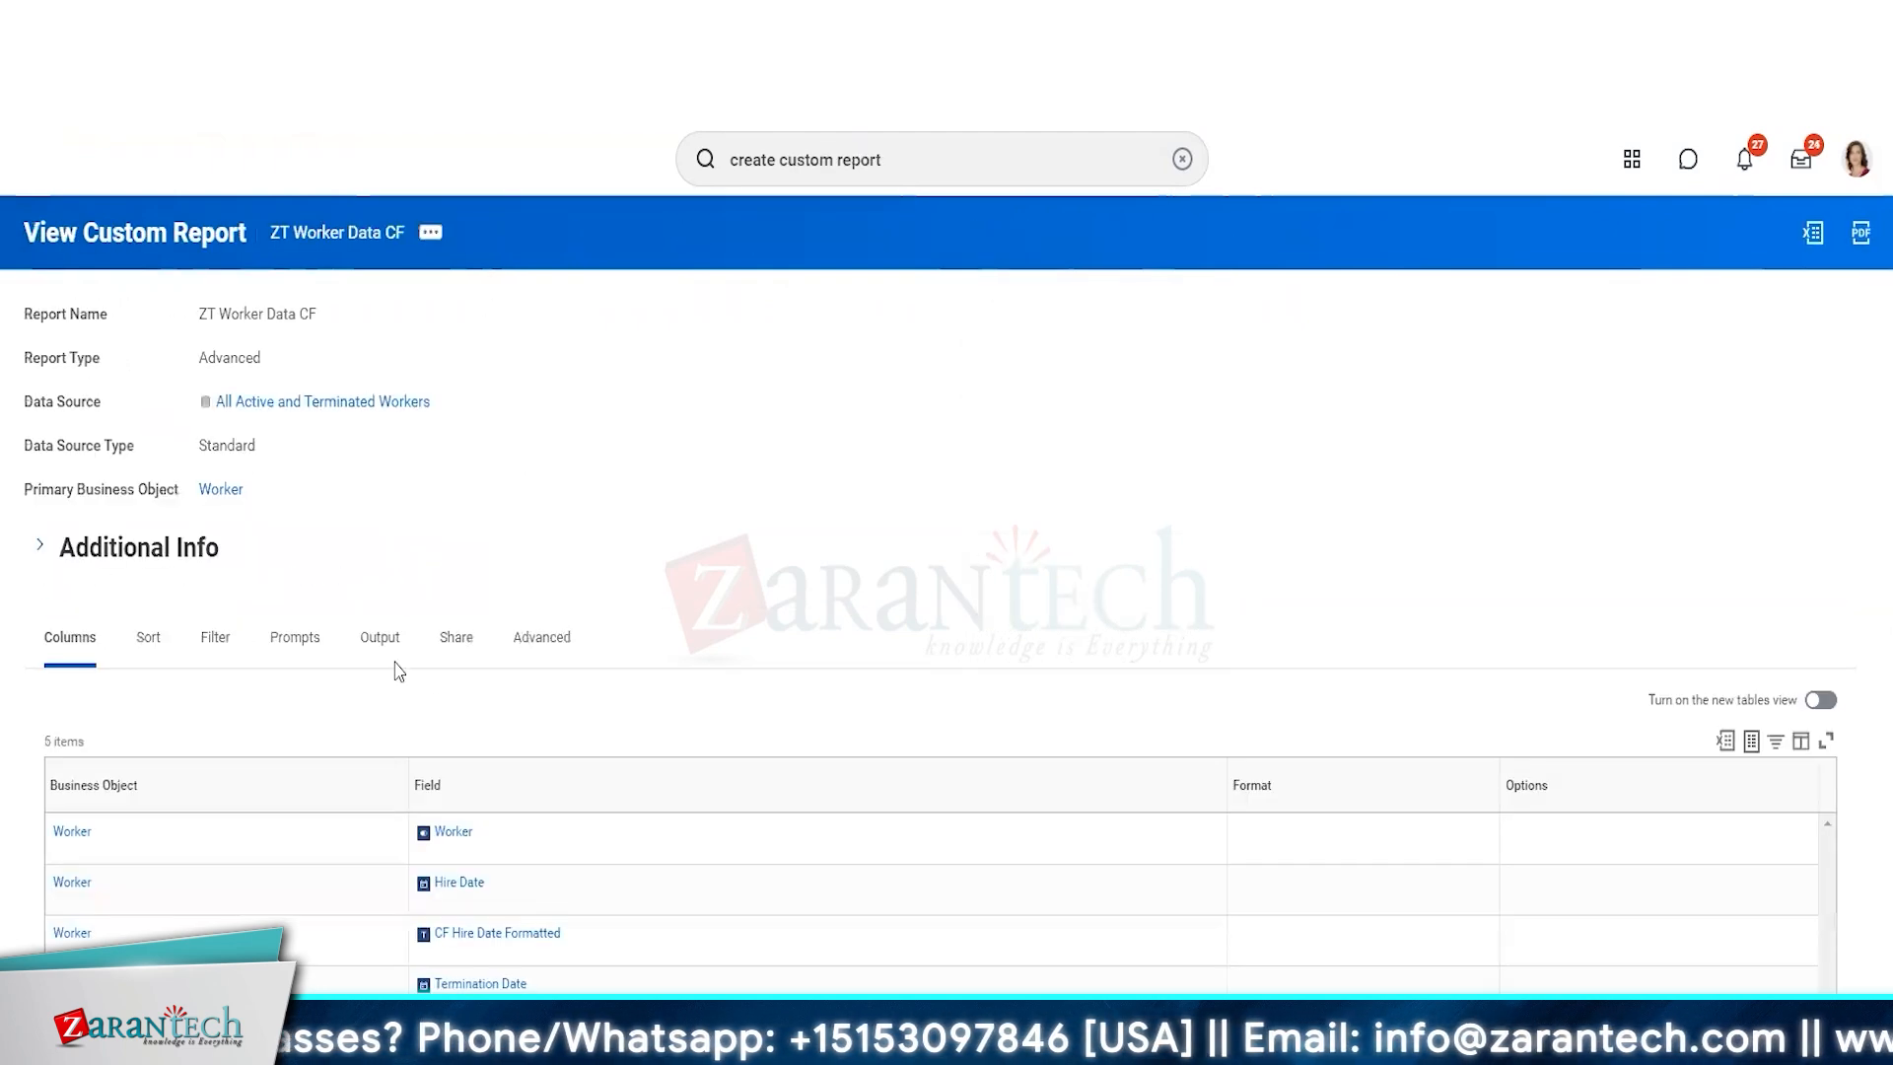
- Open the ZT Worker Data CF report for editing and add a Worker column row below Hire Date
{"action": "left_click", "coordinate": [431, 237]}
{"action": "left_click", "coordinate": [674, 322]}
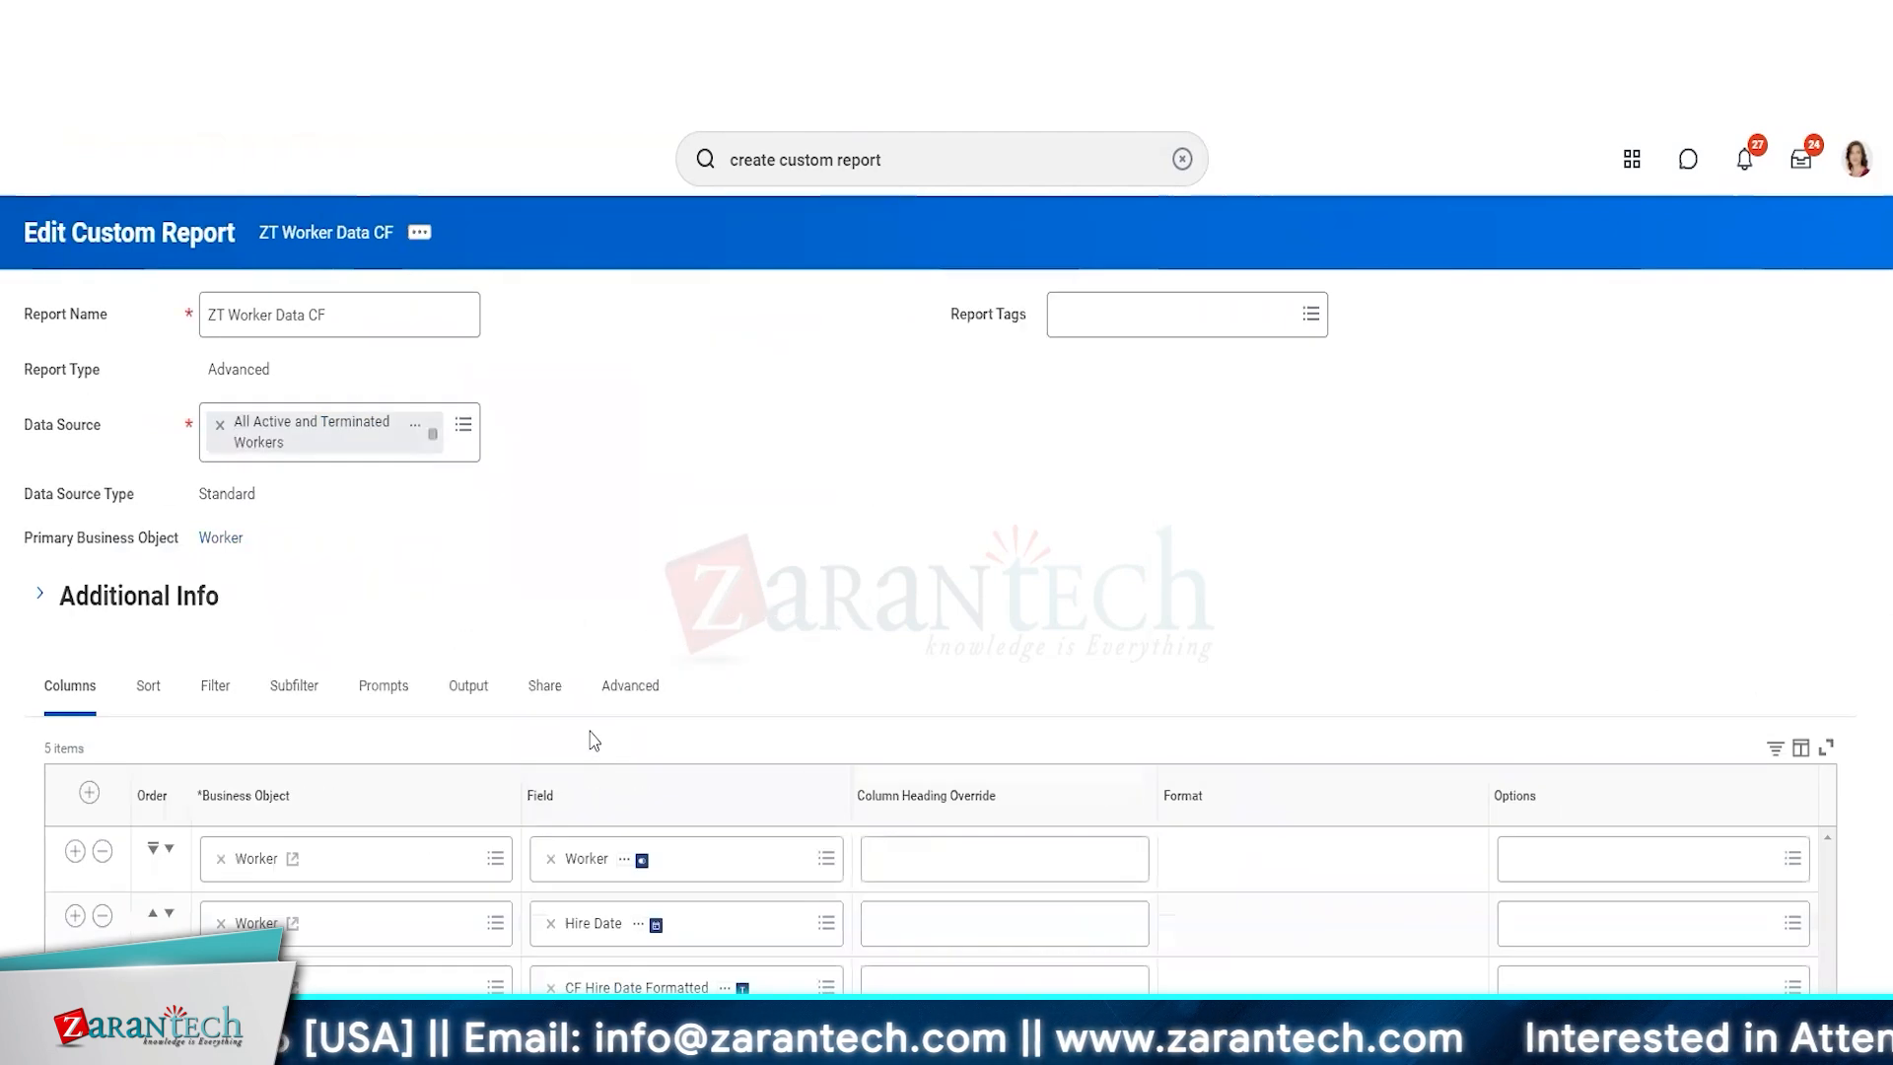
{"action": "scroll", "coordinate": [591, 739], "scroll_direction": "down", "scroll_amount": 3}
{"action": "left_click", "coordinate": [75, 596]}
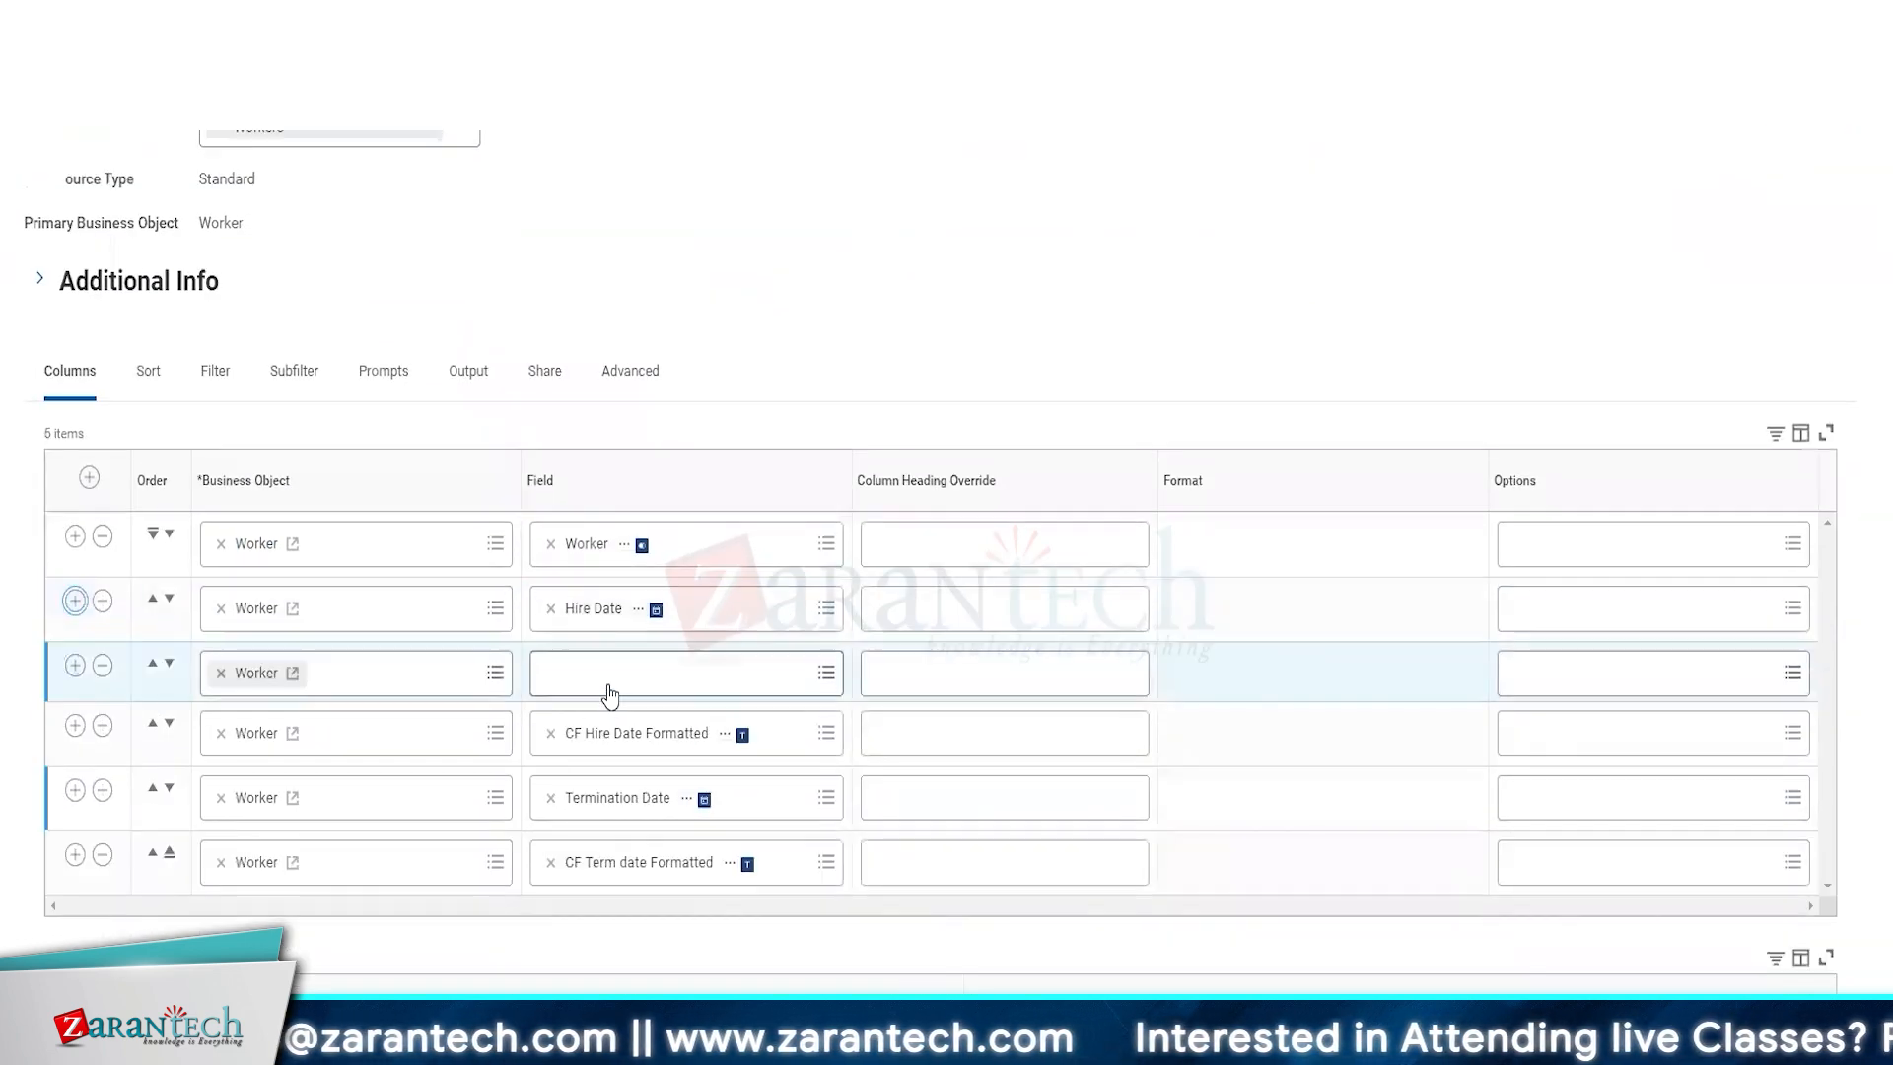
- Search for CF Gender as the field of the new column row
{"action": "left_click", "coordinate": [604, 680]}
{"action": "type", "text": "CF Gender"}
{"action": "key", "text": "Return"}
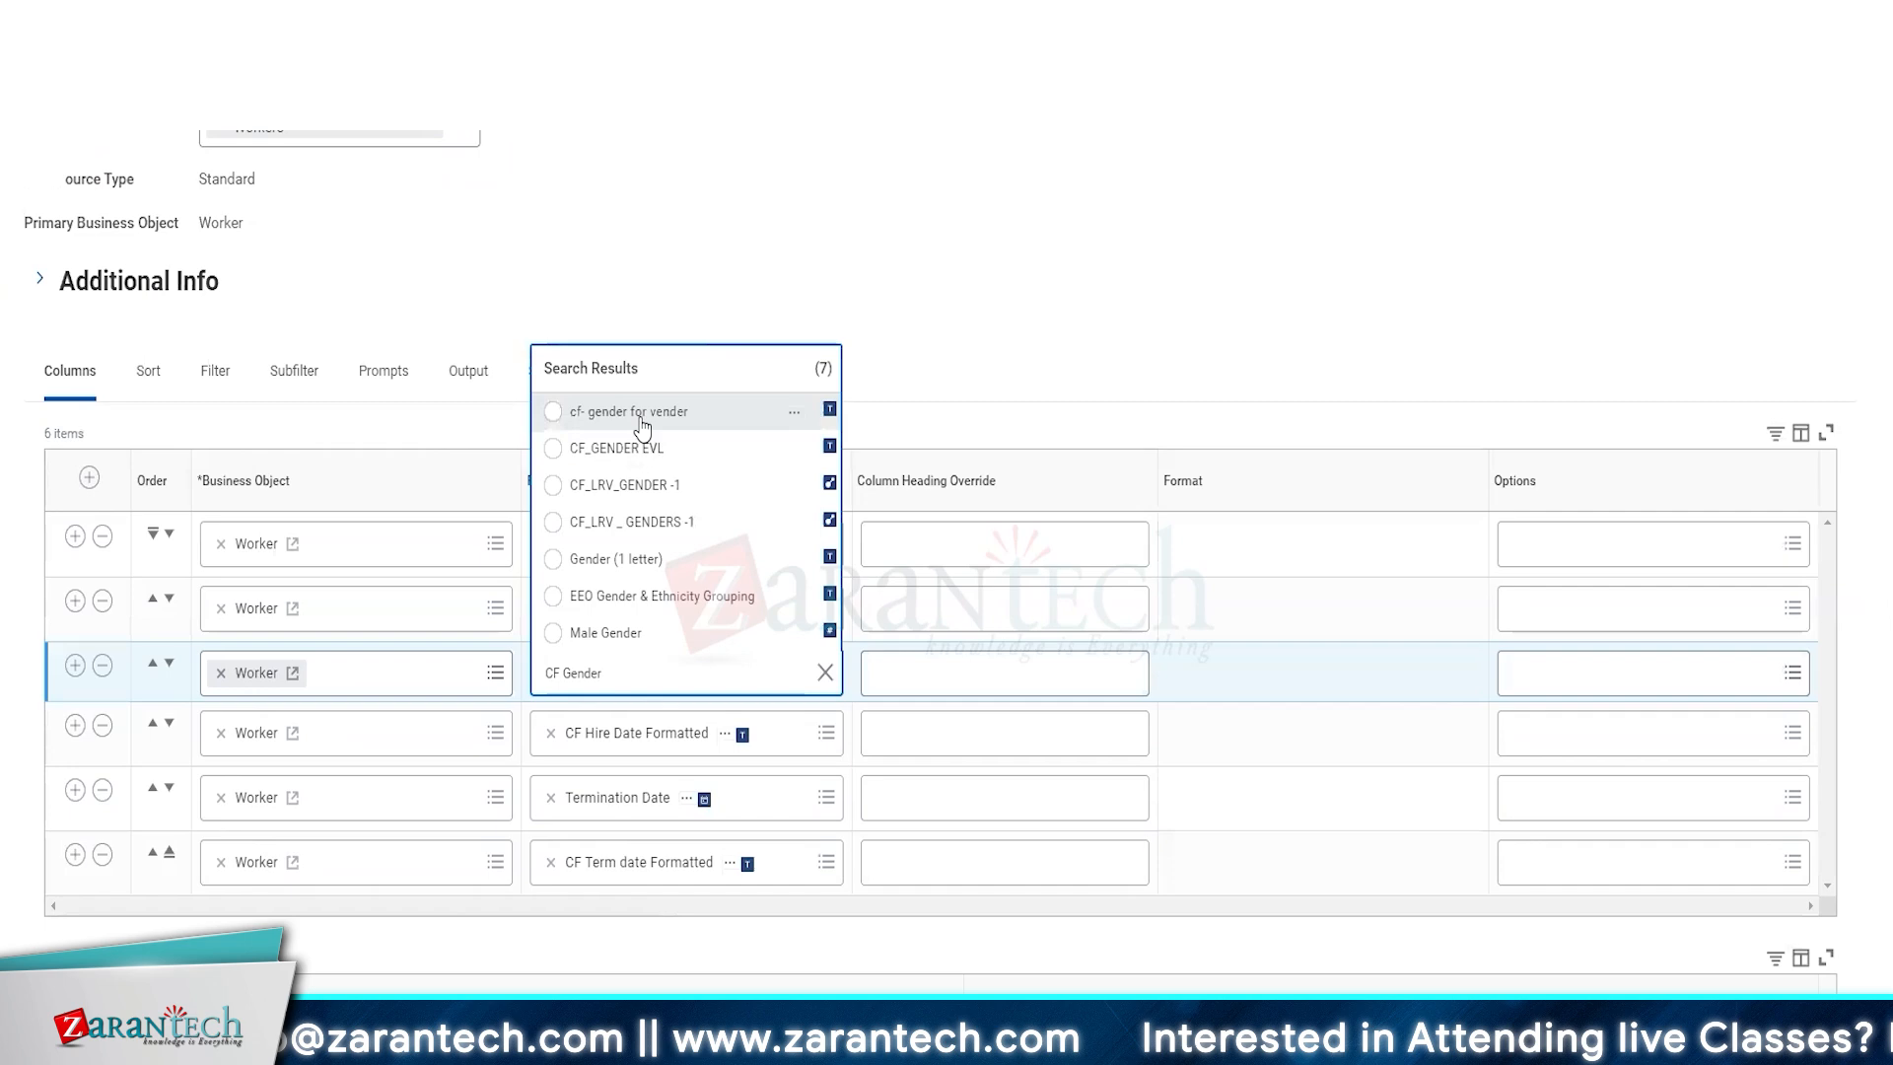
{"action": "scroll", "coordinate": [693, 515], "scroll_direction": "down", "scroll_amount": 1}
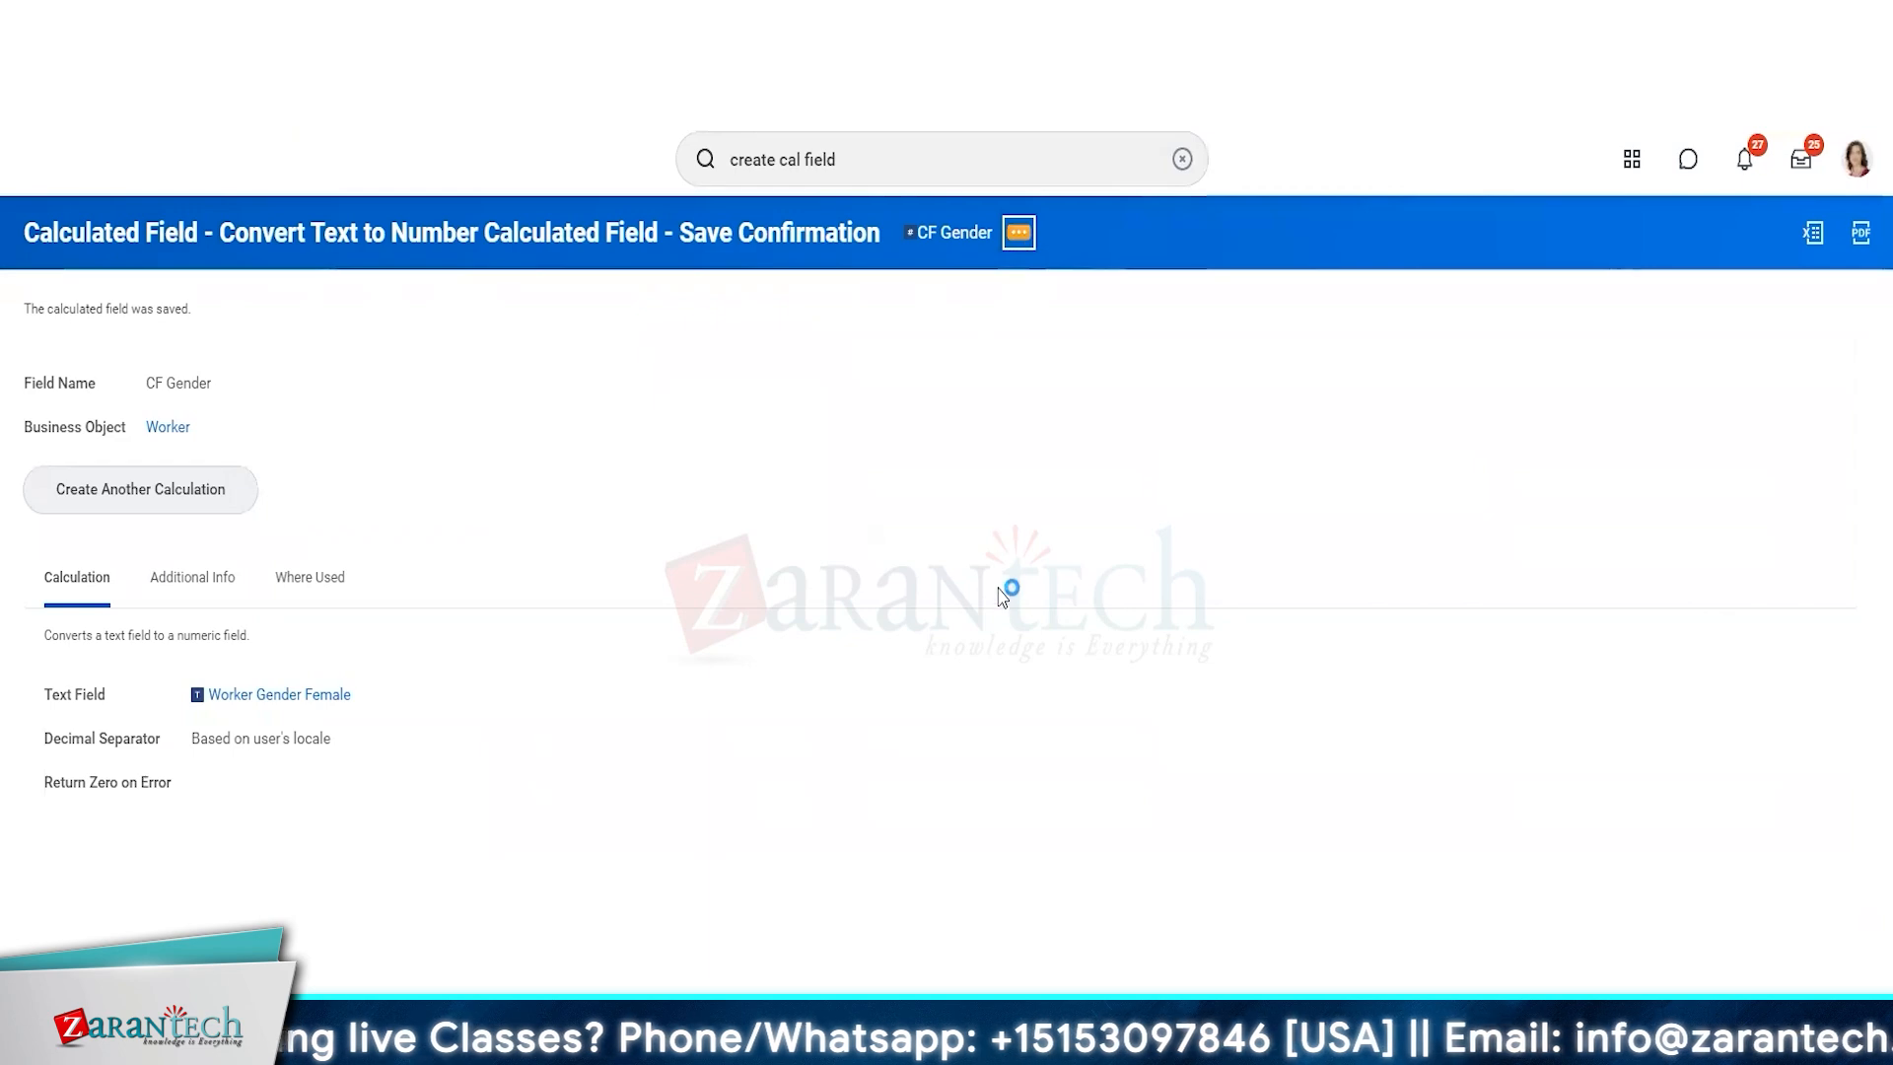
- Rename the saved calculated field to CF Gender Female and save the change
{"action": "left_click", "coordinate": [1018, 232]}
{"action": "mouse_move", "coordinate": [197, 360]}
{"action": "left_click", "coordinate": [314, 385]}
{"action": "left_click", "coordinate": [242, 370]}
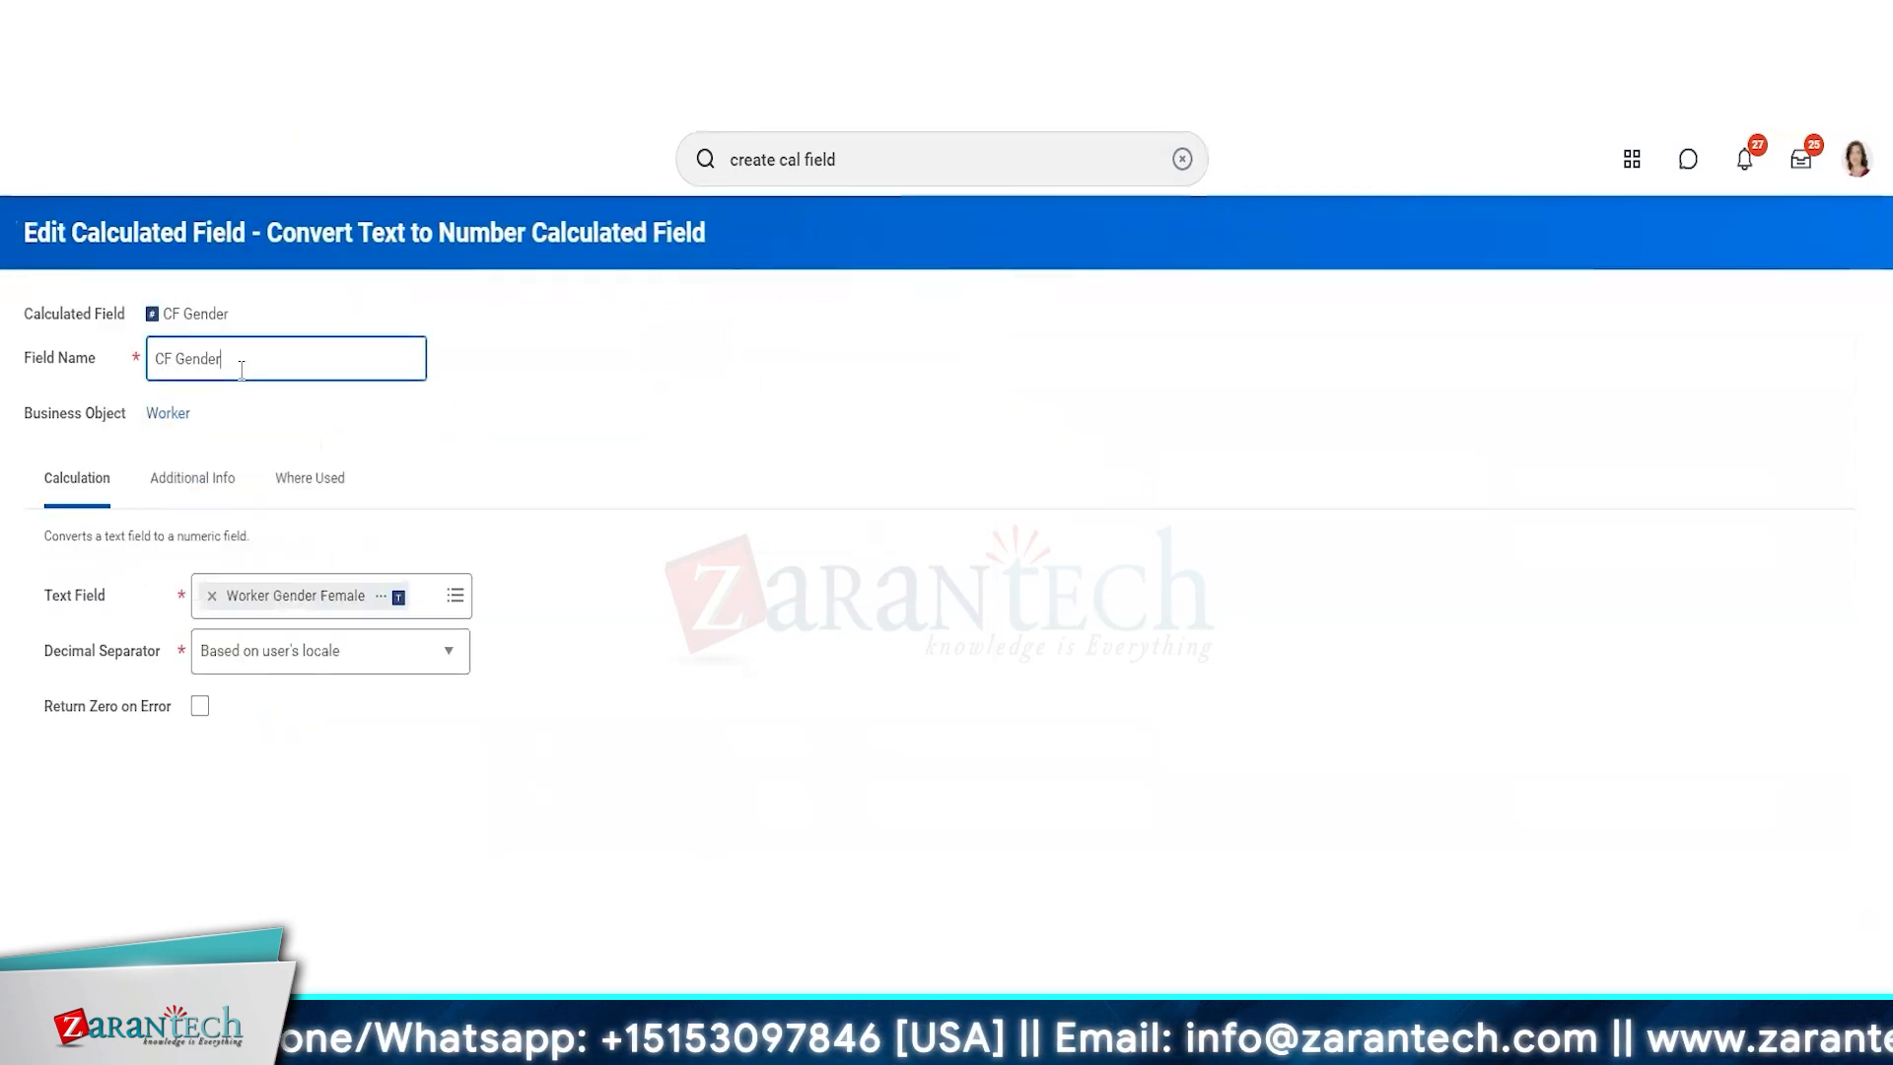
{"action": "type", "text": "Female"}
{"action": "left_click", "coordinate": [562, 858]}
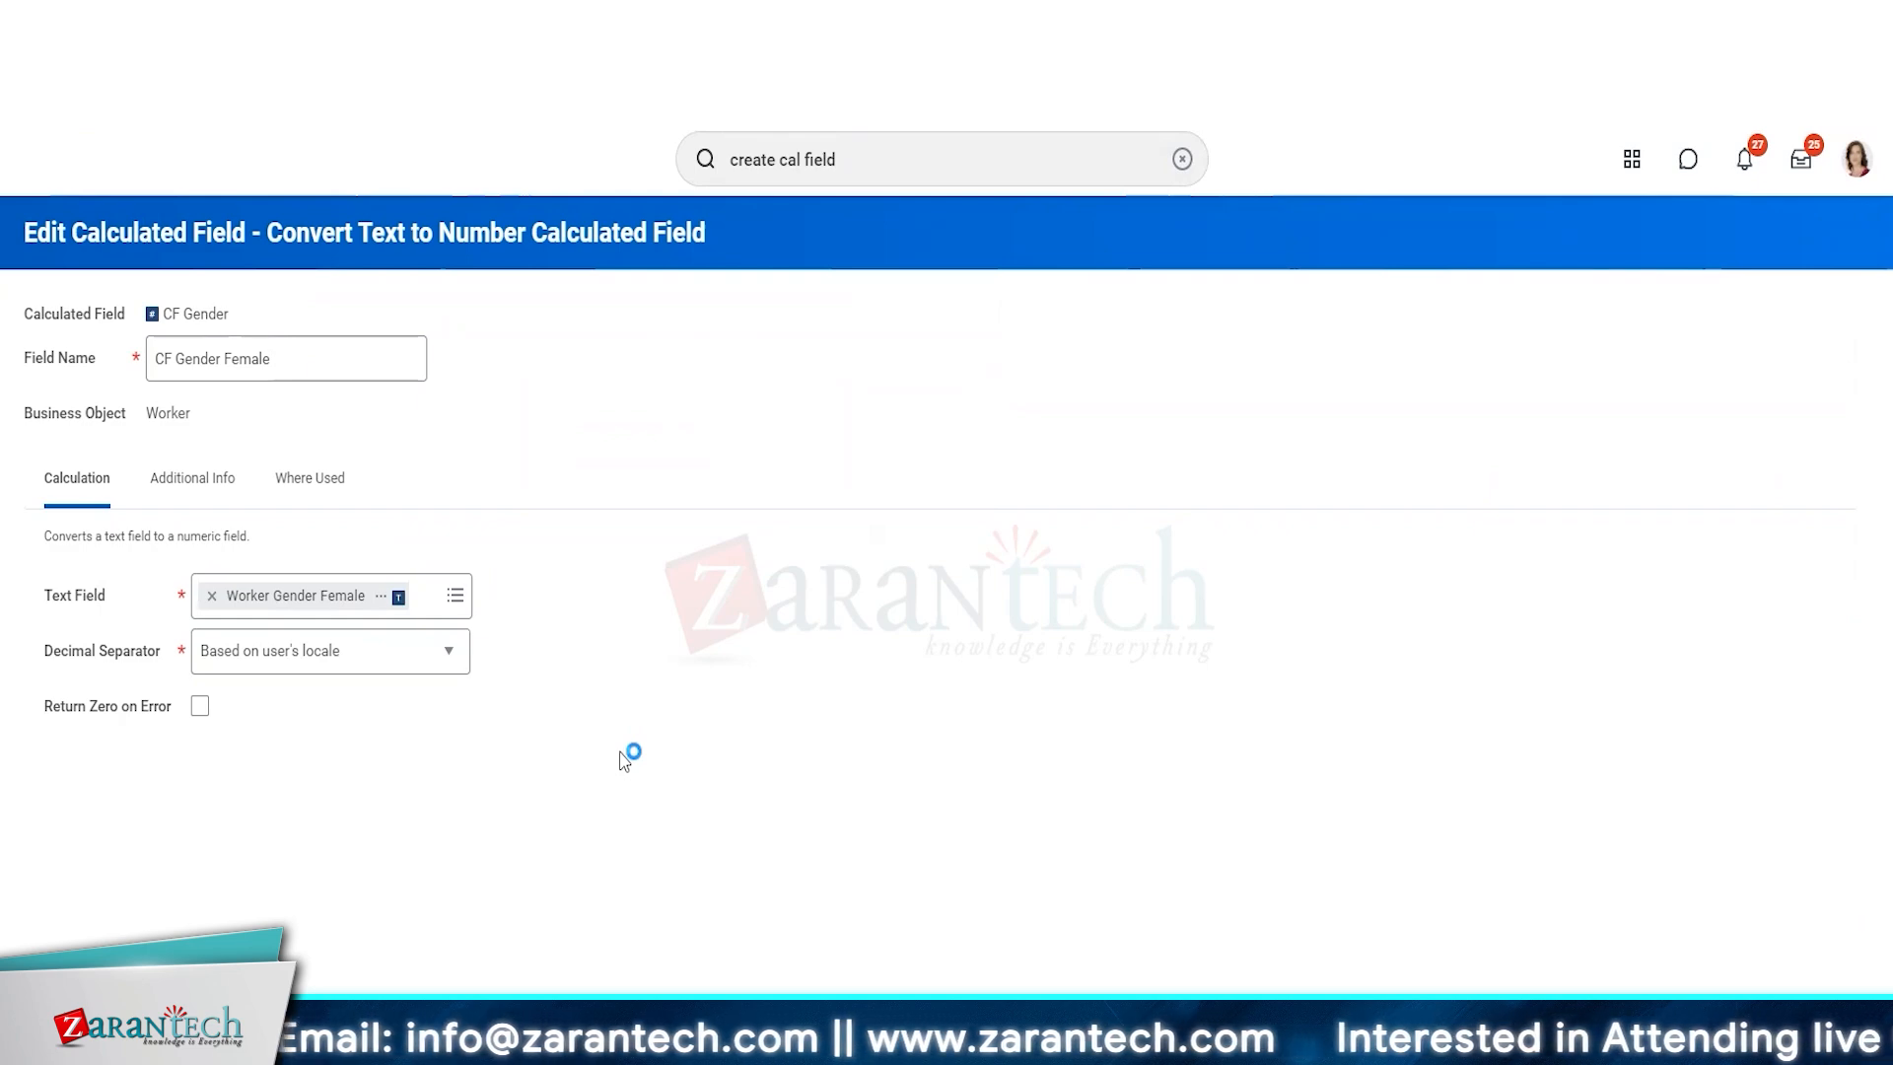
{"action": "left_click", "coordinate": [1072, 228]}
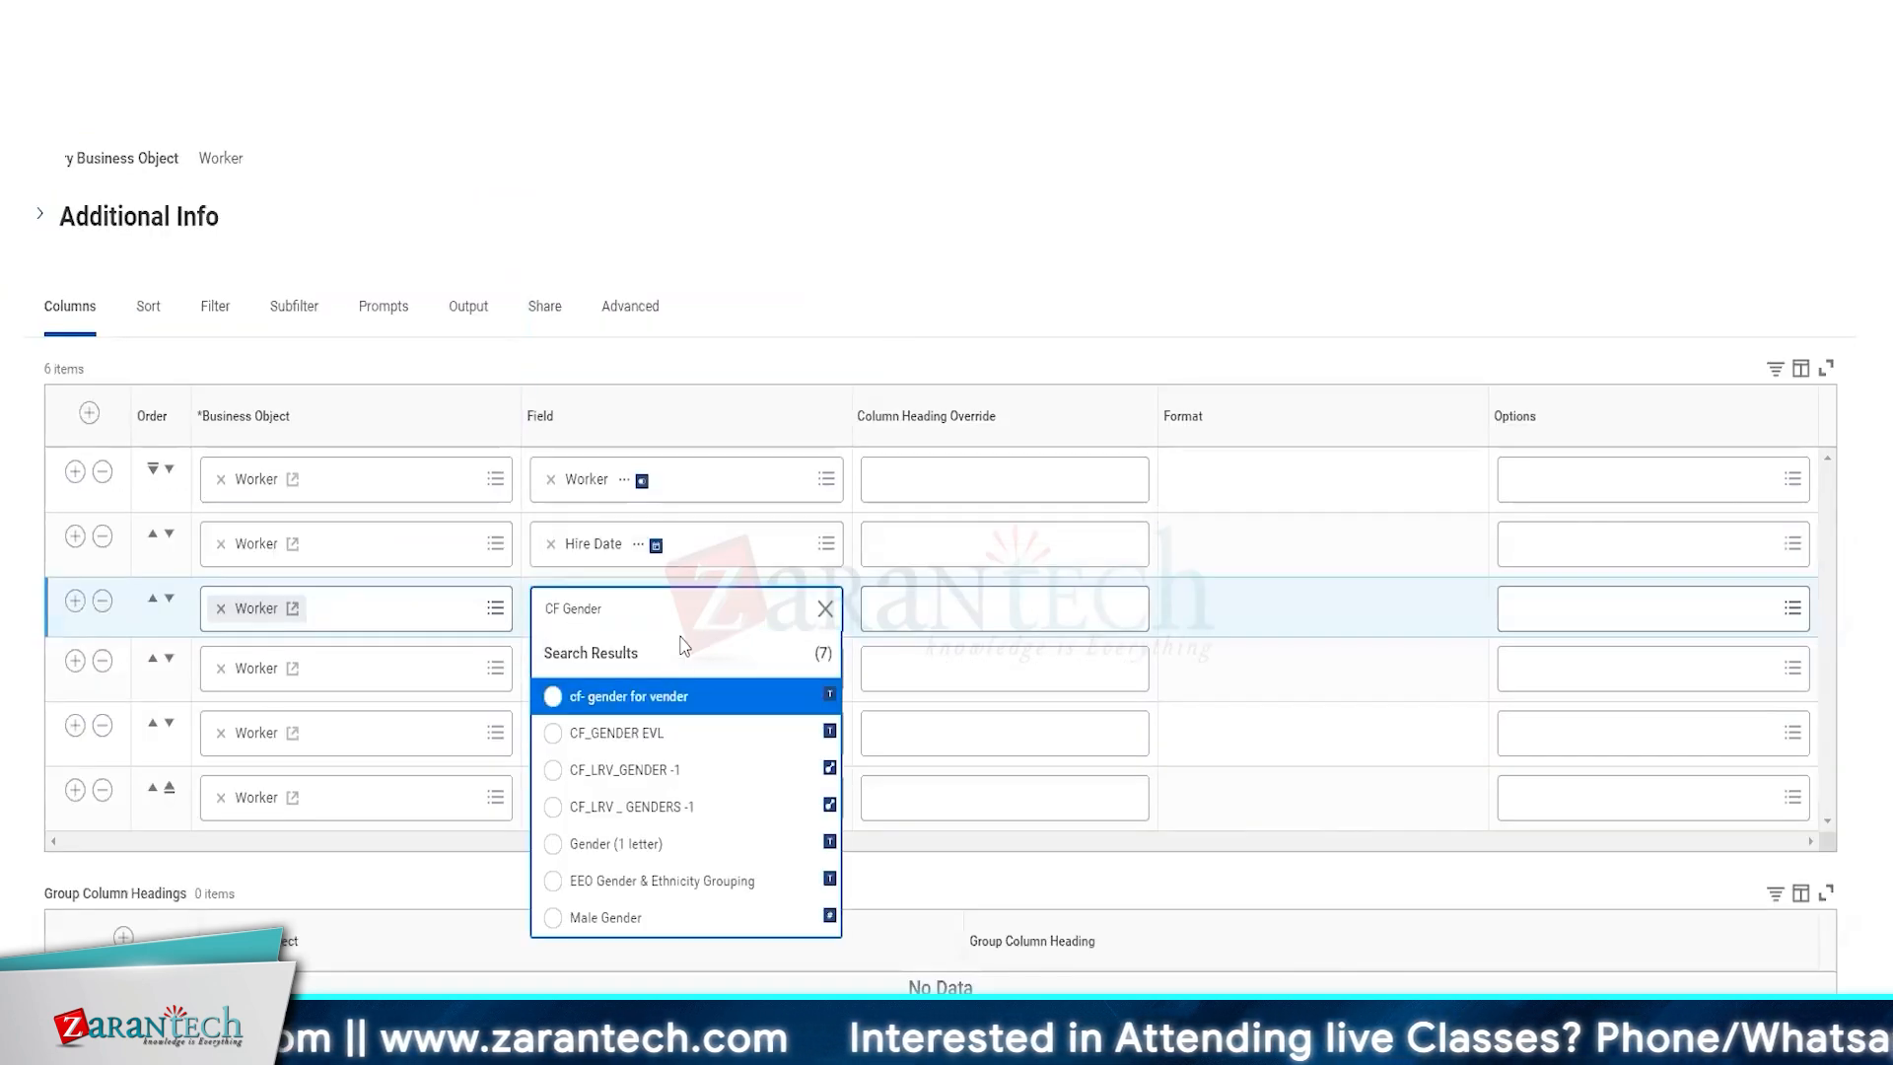
- Search for CF Gender Female in the new column row's field and clear the search
{"action": "left_click", "coordinate": [681, 603]}
{"action": "type", "text": "CF Gender Female"}
{"action": "key", "text": "Return"}
{"action": "left_click", "coordinate": [681, 604]}
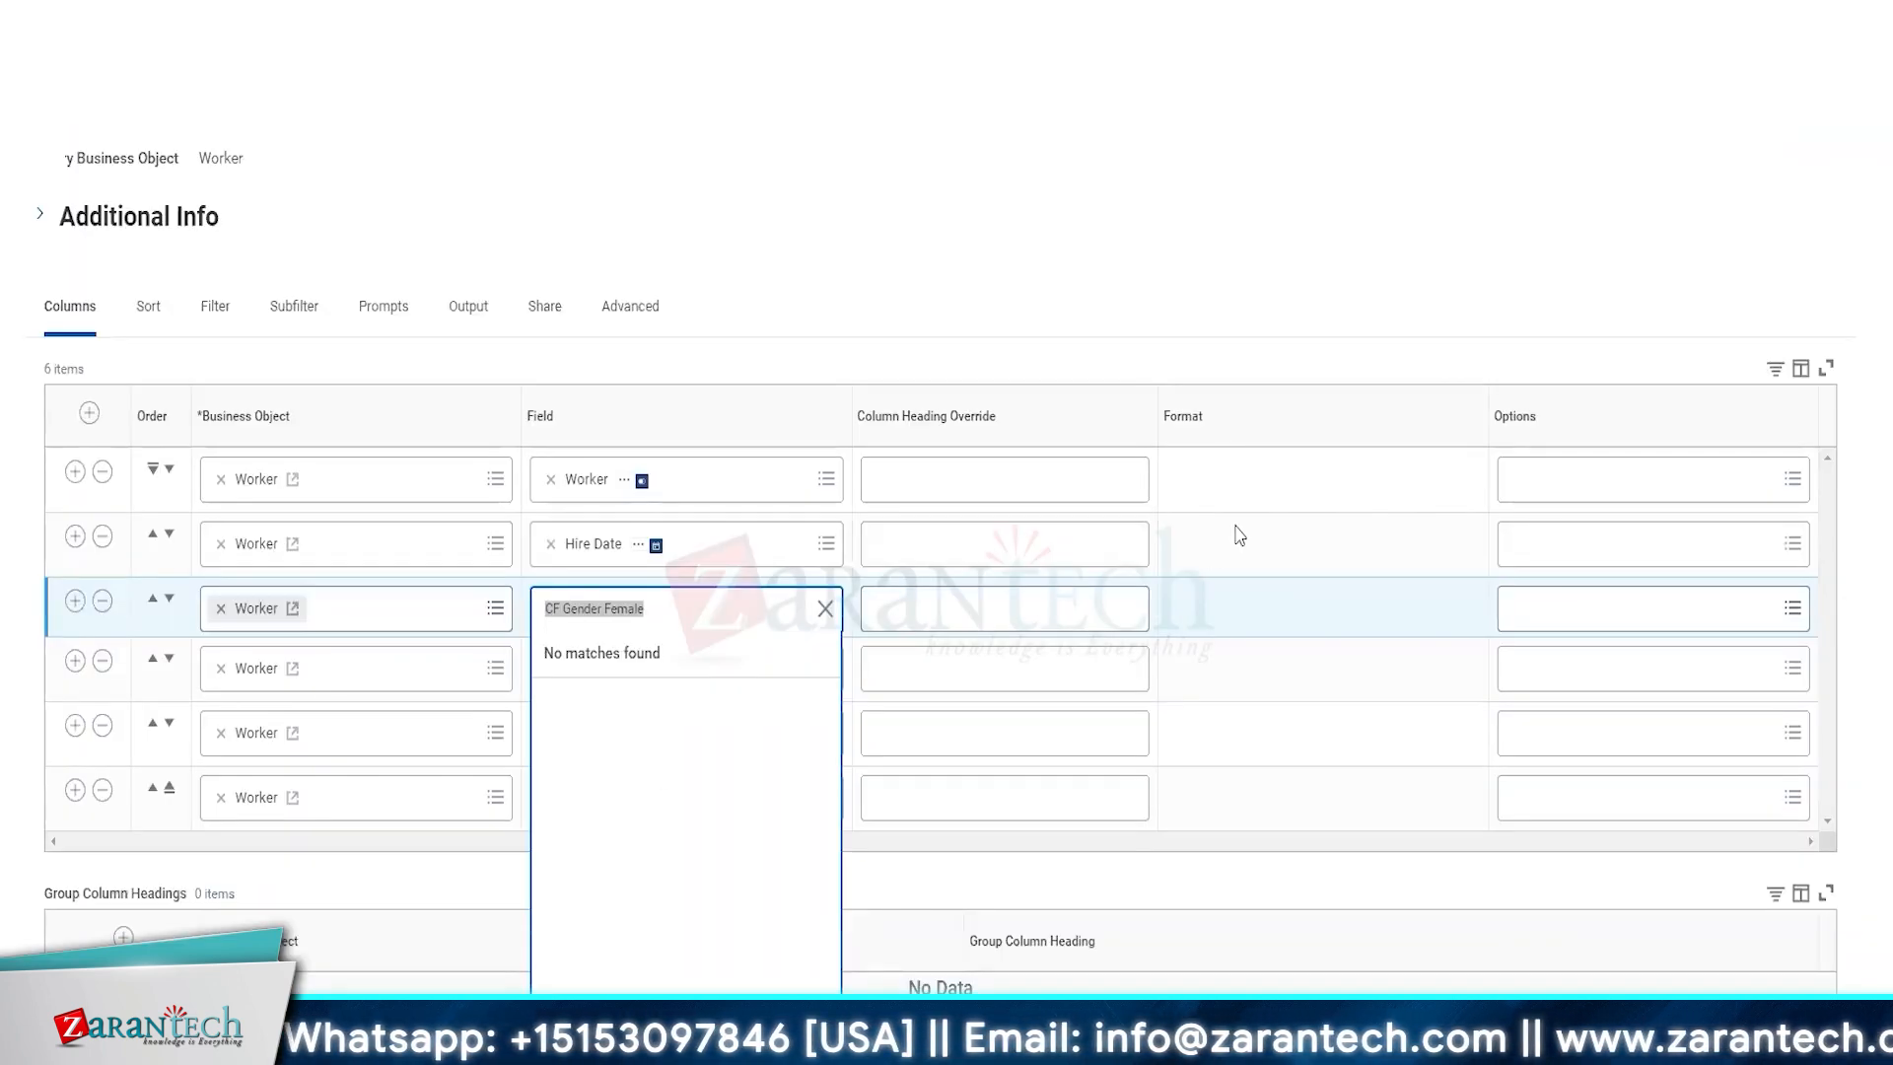
{"action": "left_click", "coordinate": [825, 608]}
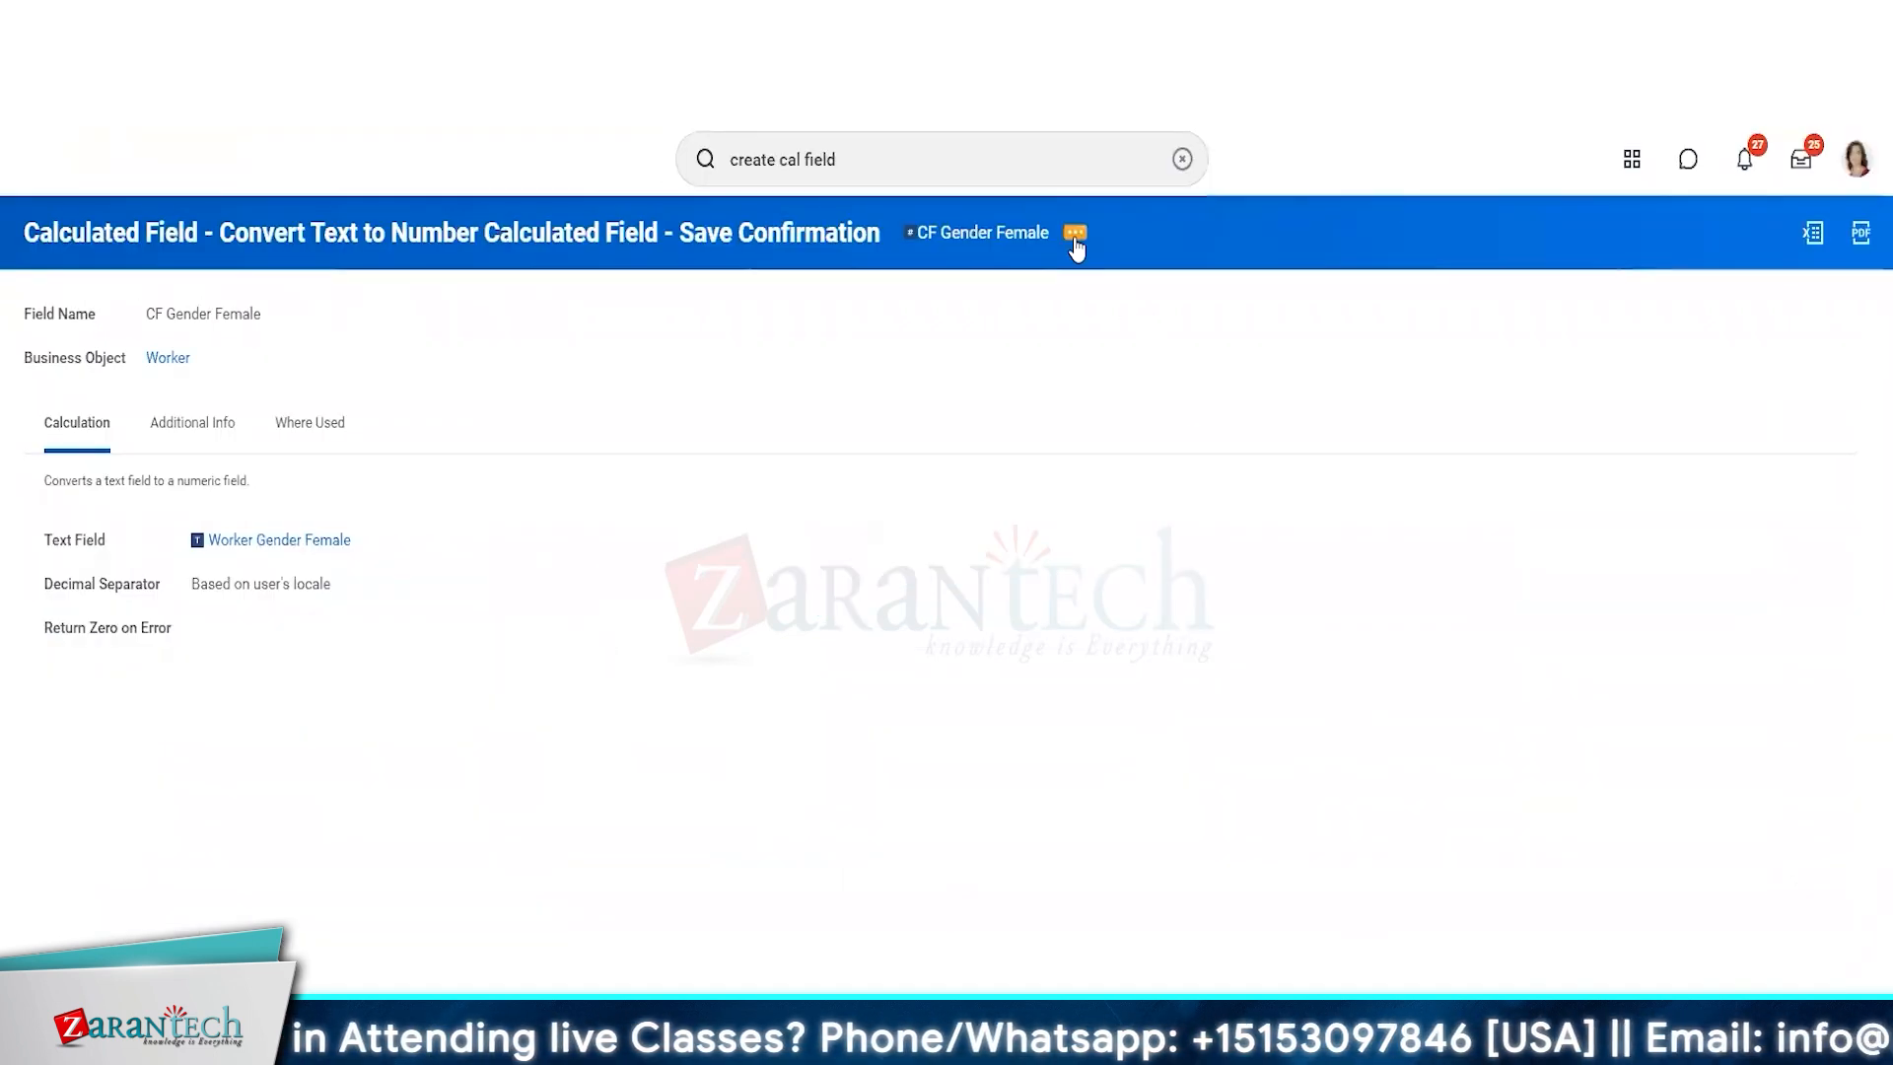
- Delete the calculated field CF Gender Female
{"action": "left_click", "coordinate": [1075, 233]}
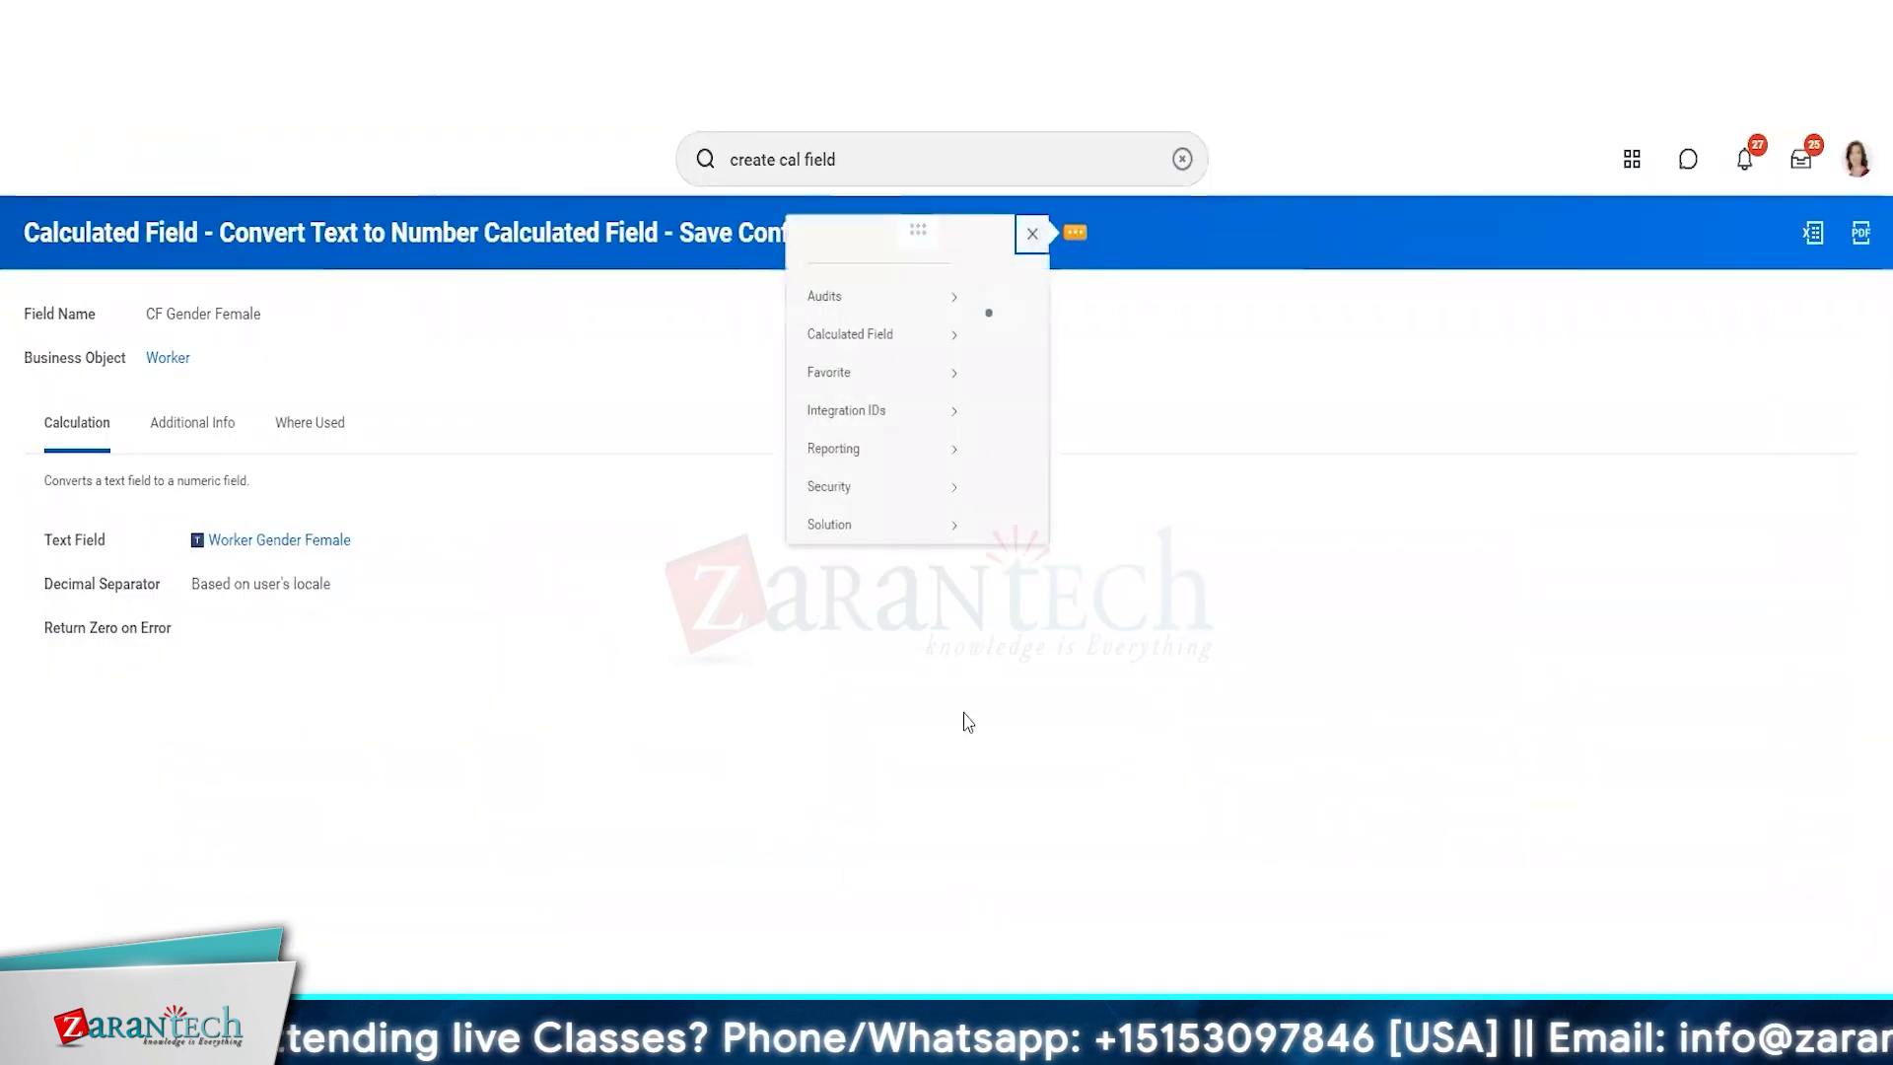
{"action": "mouse_move", "coordinate": [240, 365]}
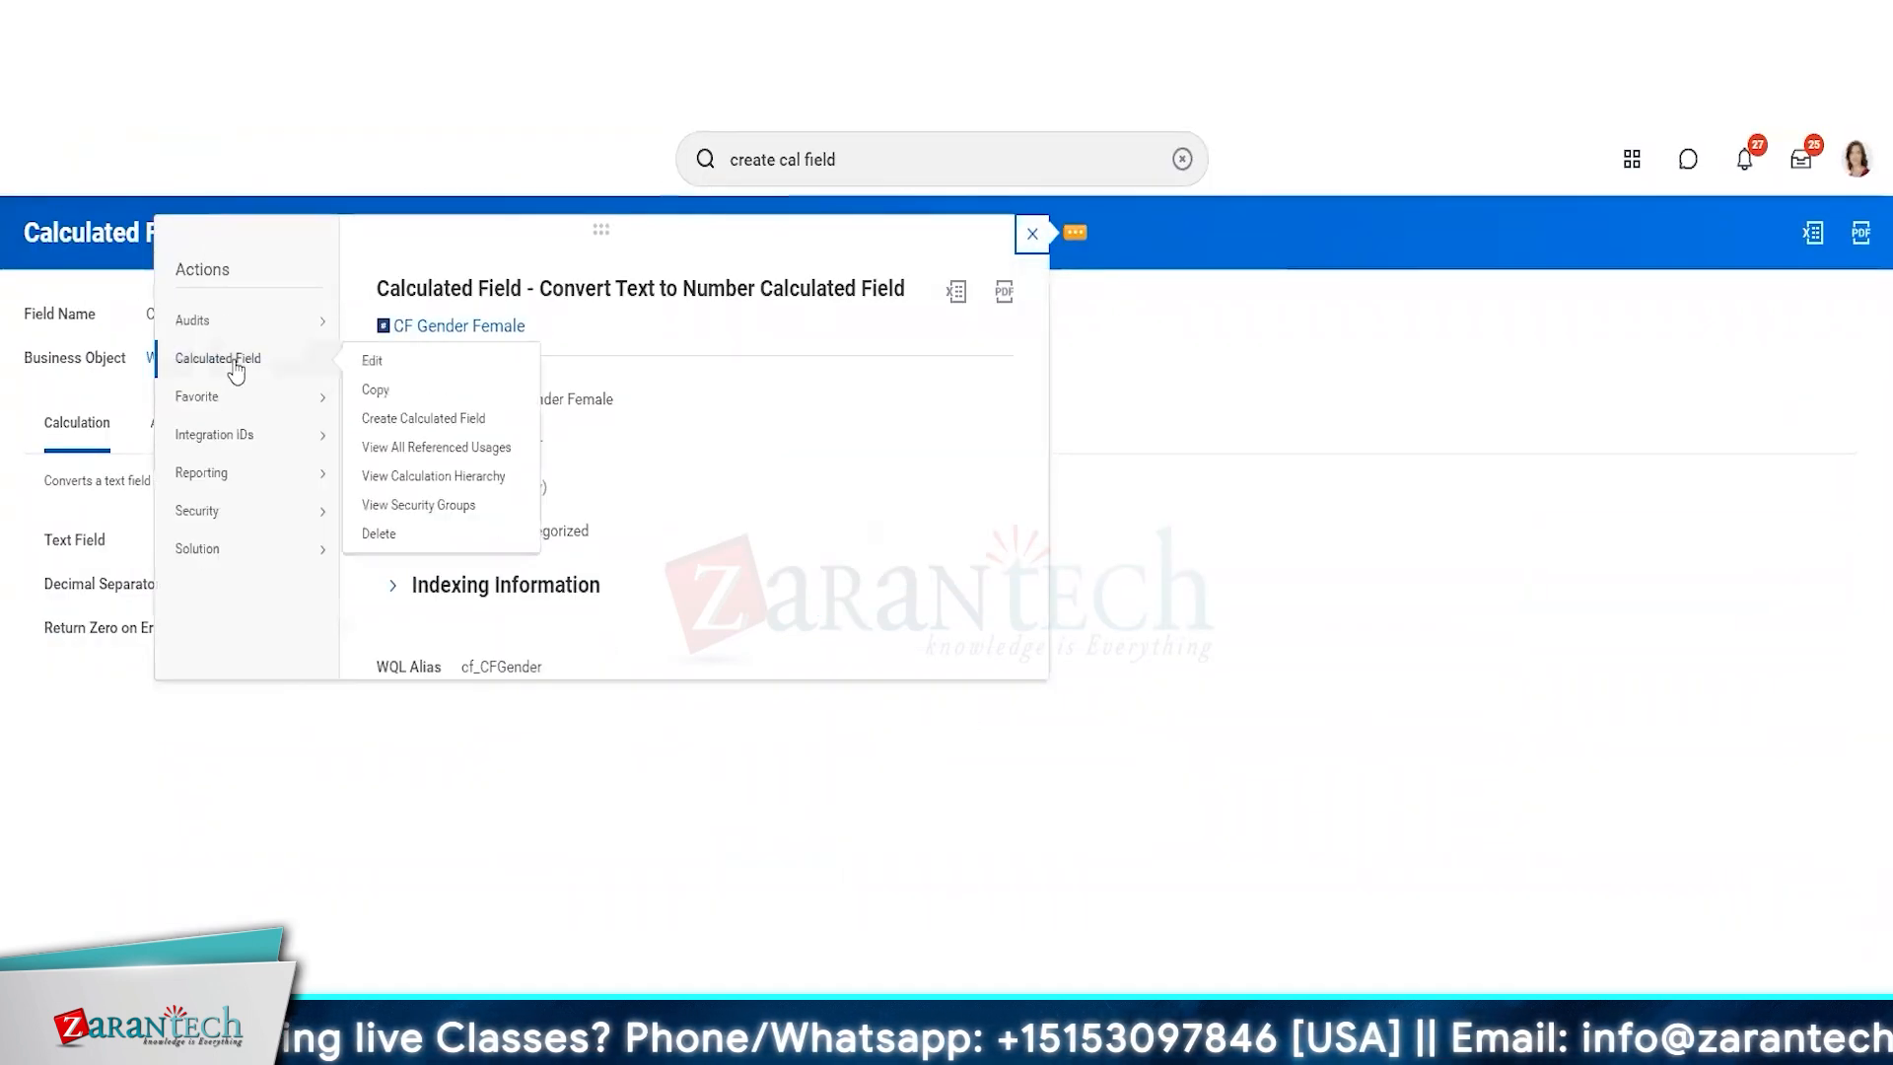
{"action": "left_click", "coordinate": [384, 534]}
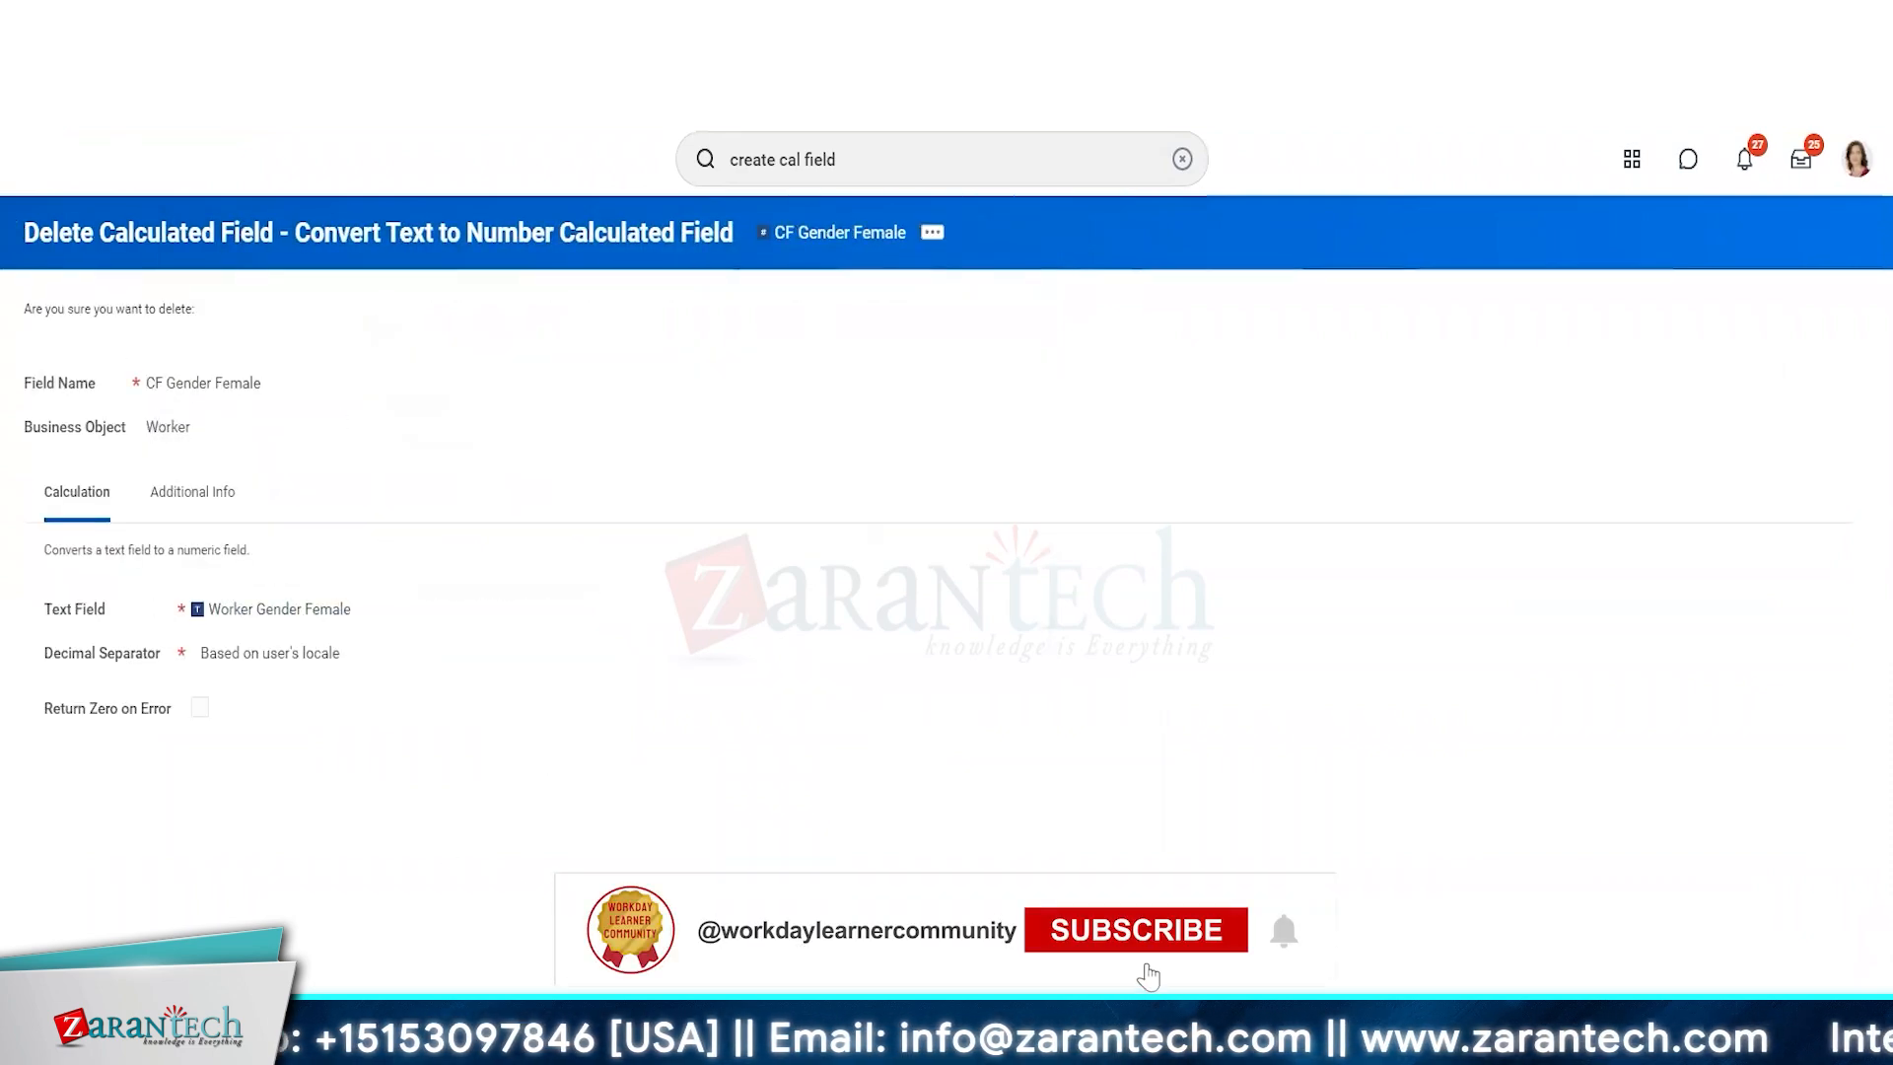
{"action": "left_click", "coordinate": [75, 1025]}
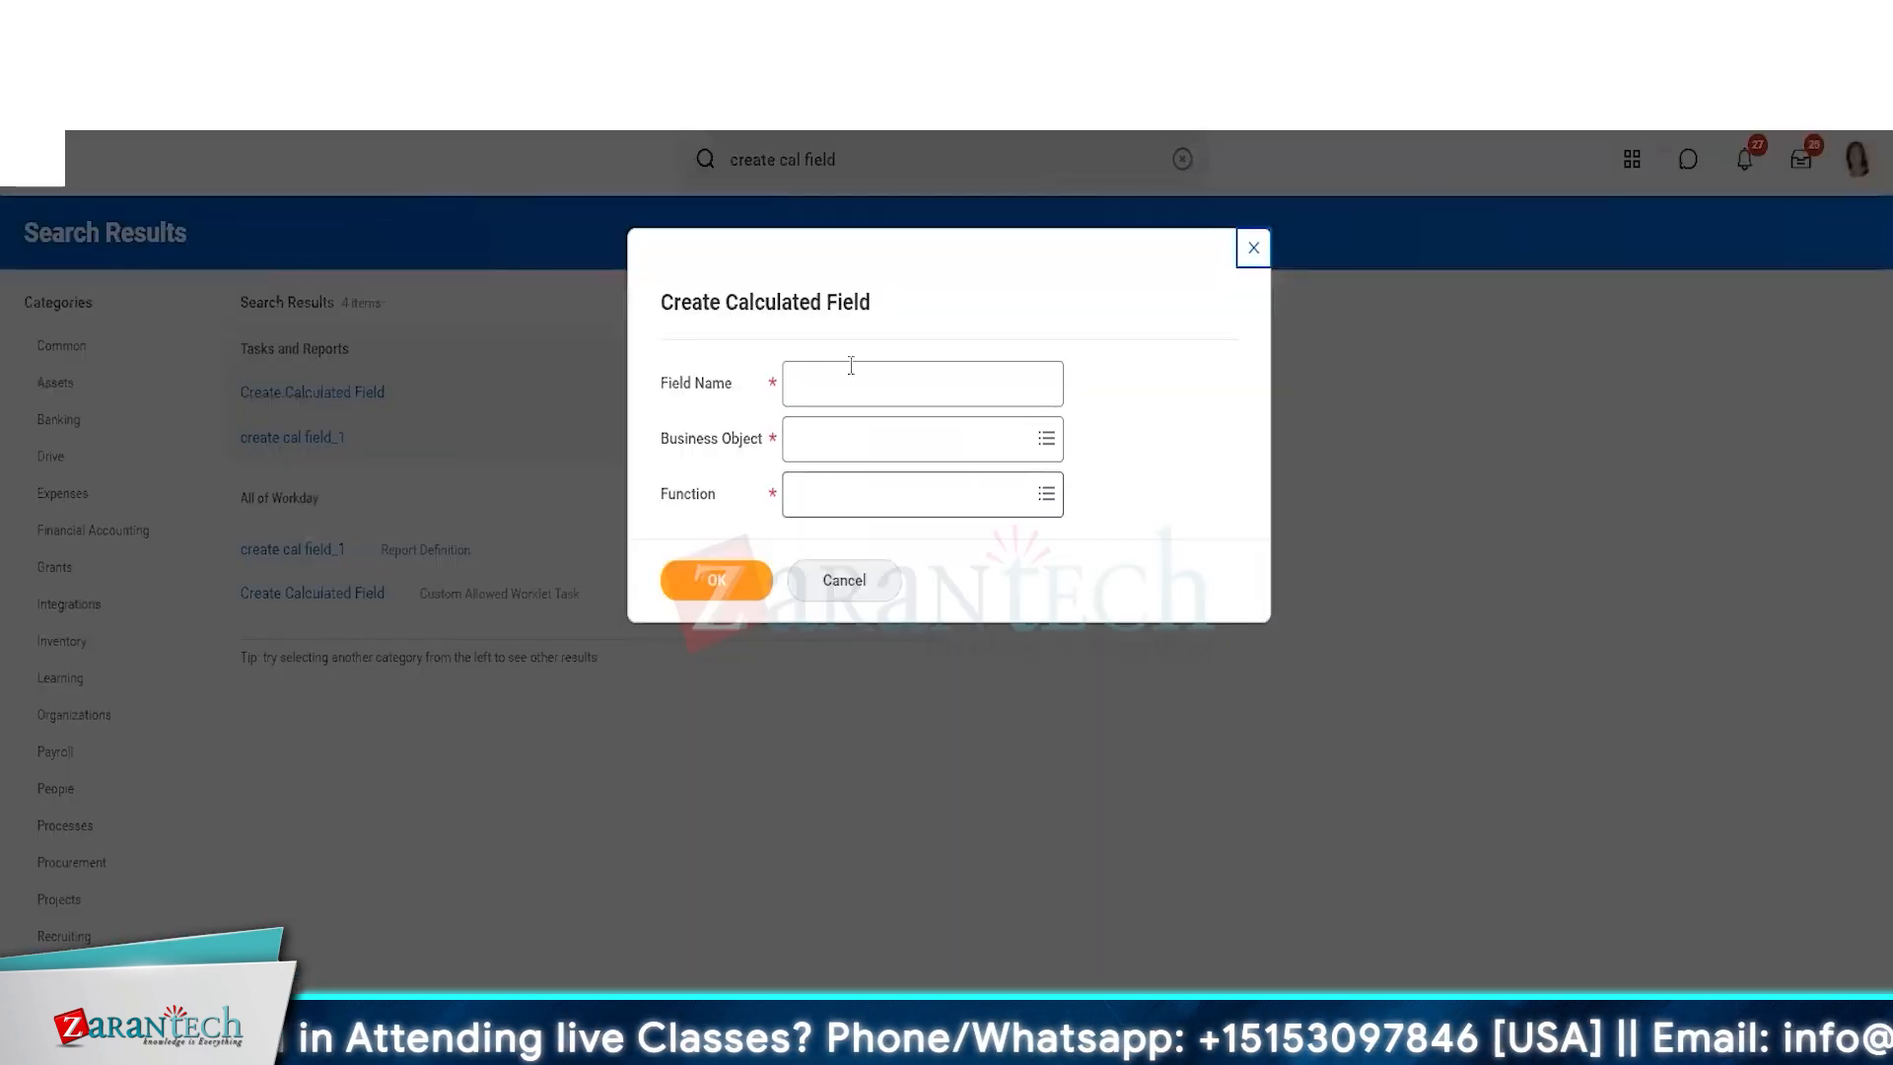
- Start a replacement calculated field named CF Gender on the Worker business object
{"action": "left_click", "coordinate": [866, 381]}
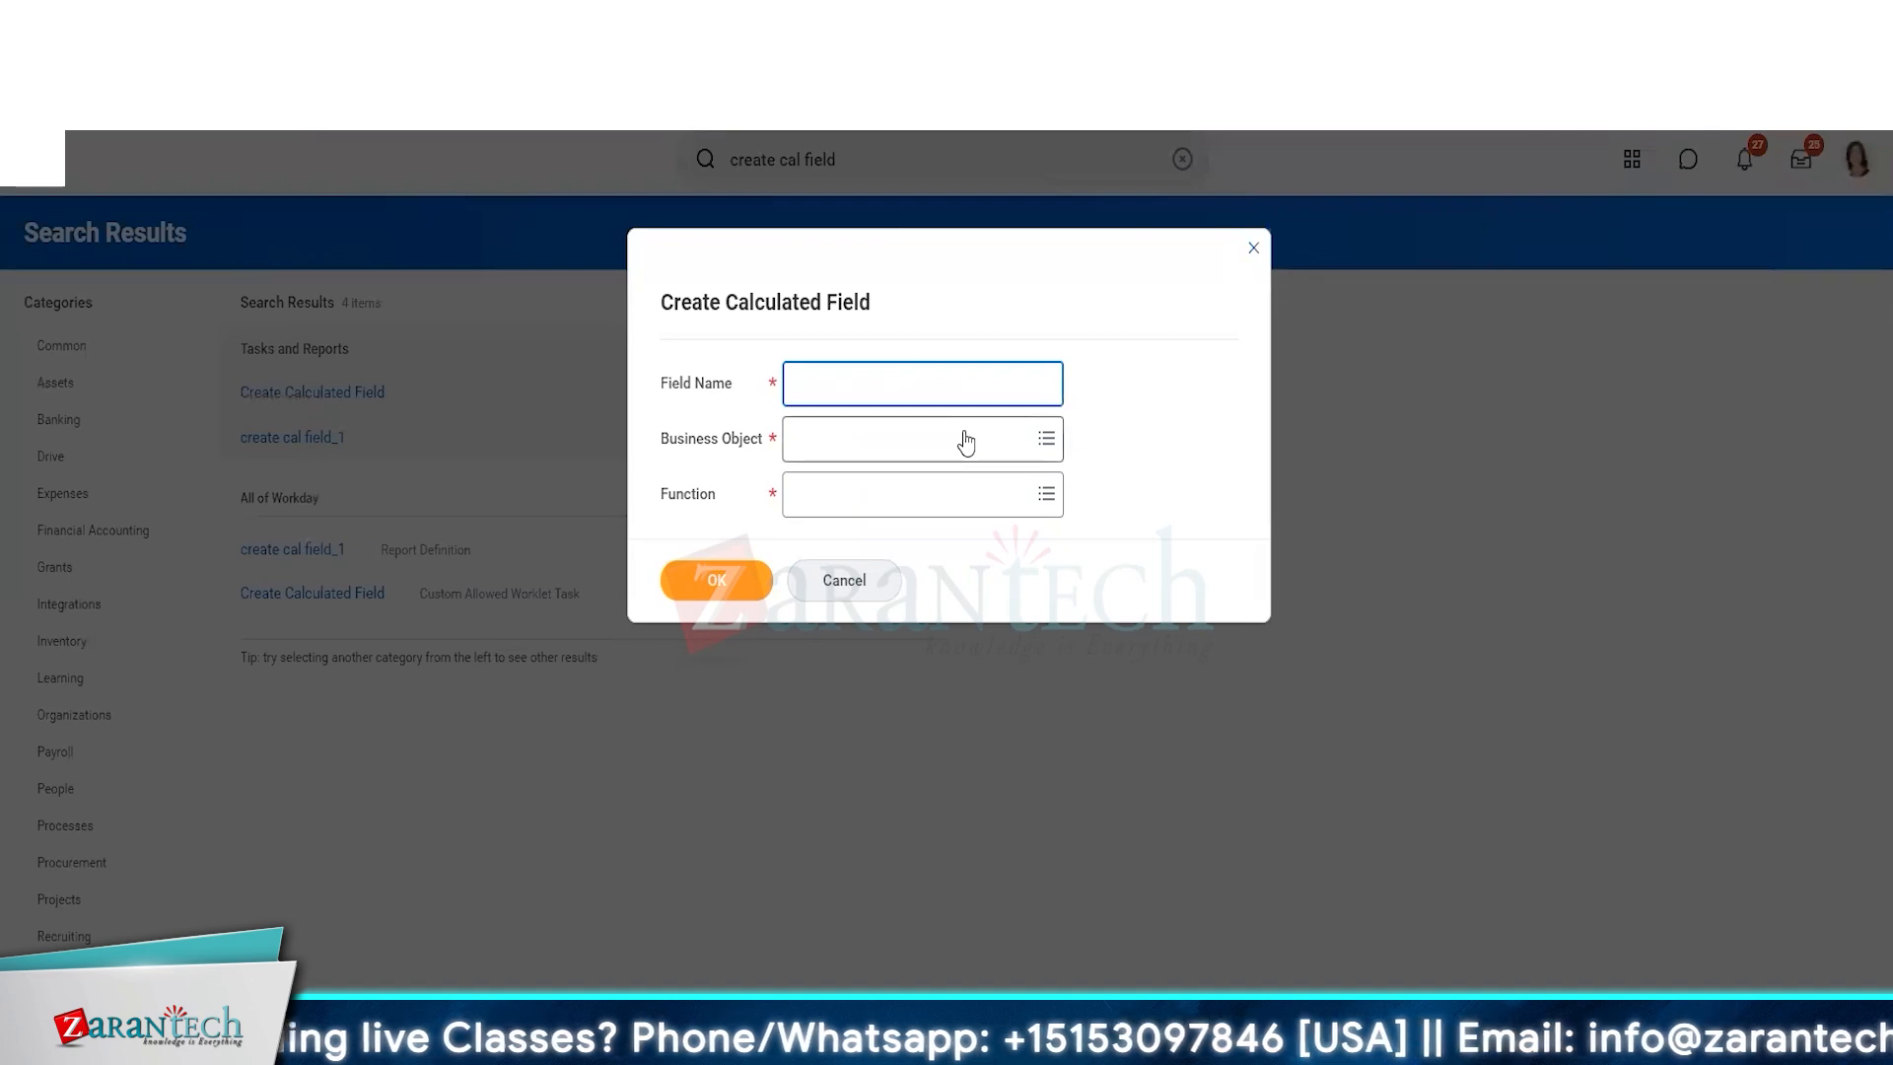
{"action": "type", "text": "CF Gender"}
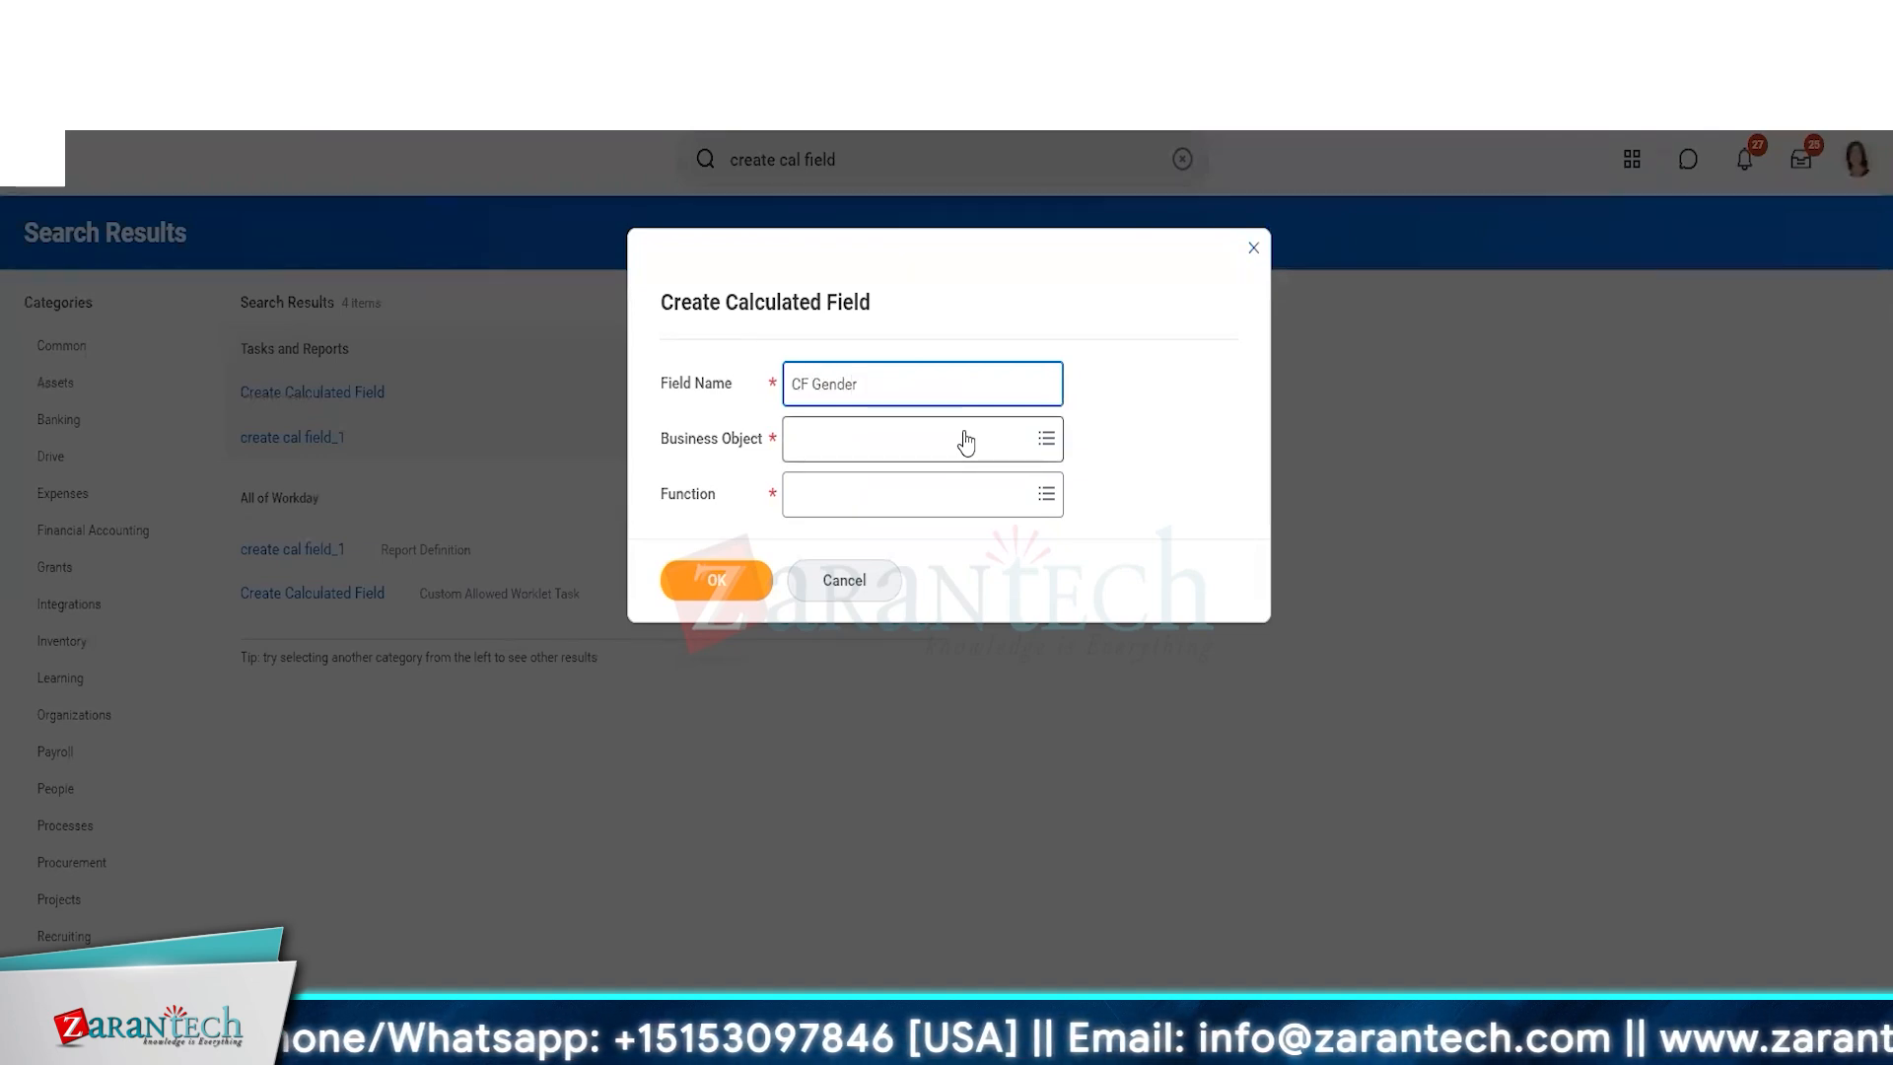
{"action": "left_click", "coordinate": [966, 437]}
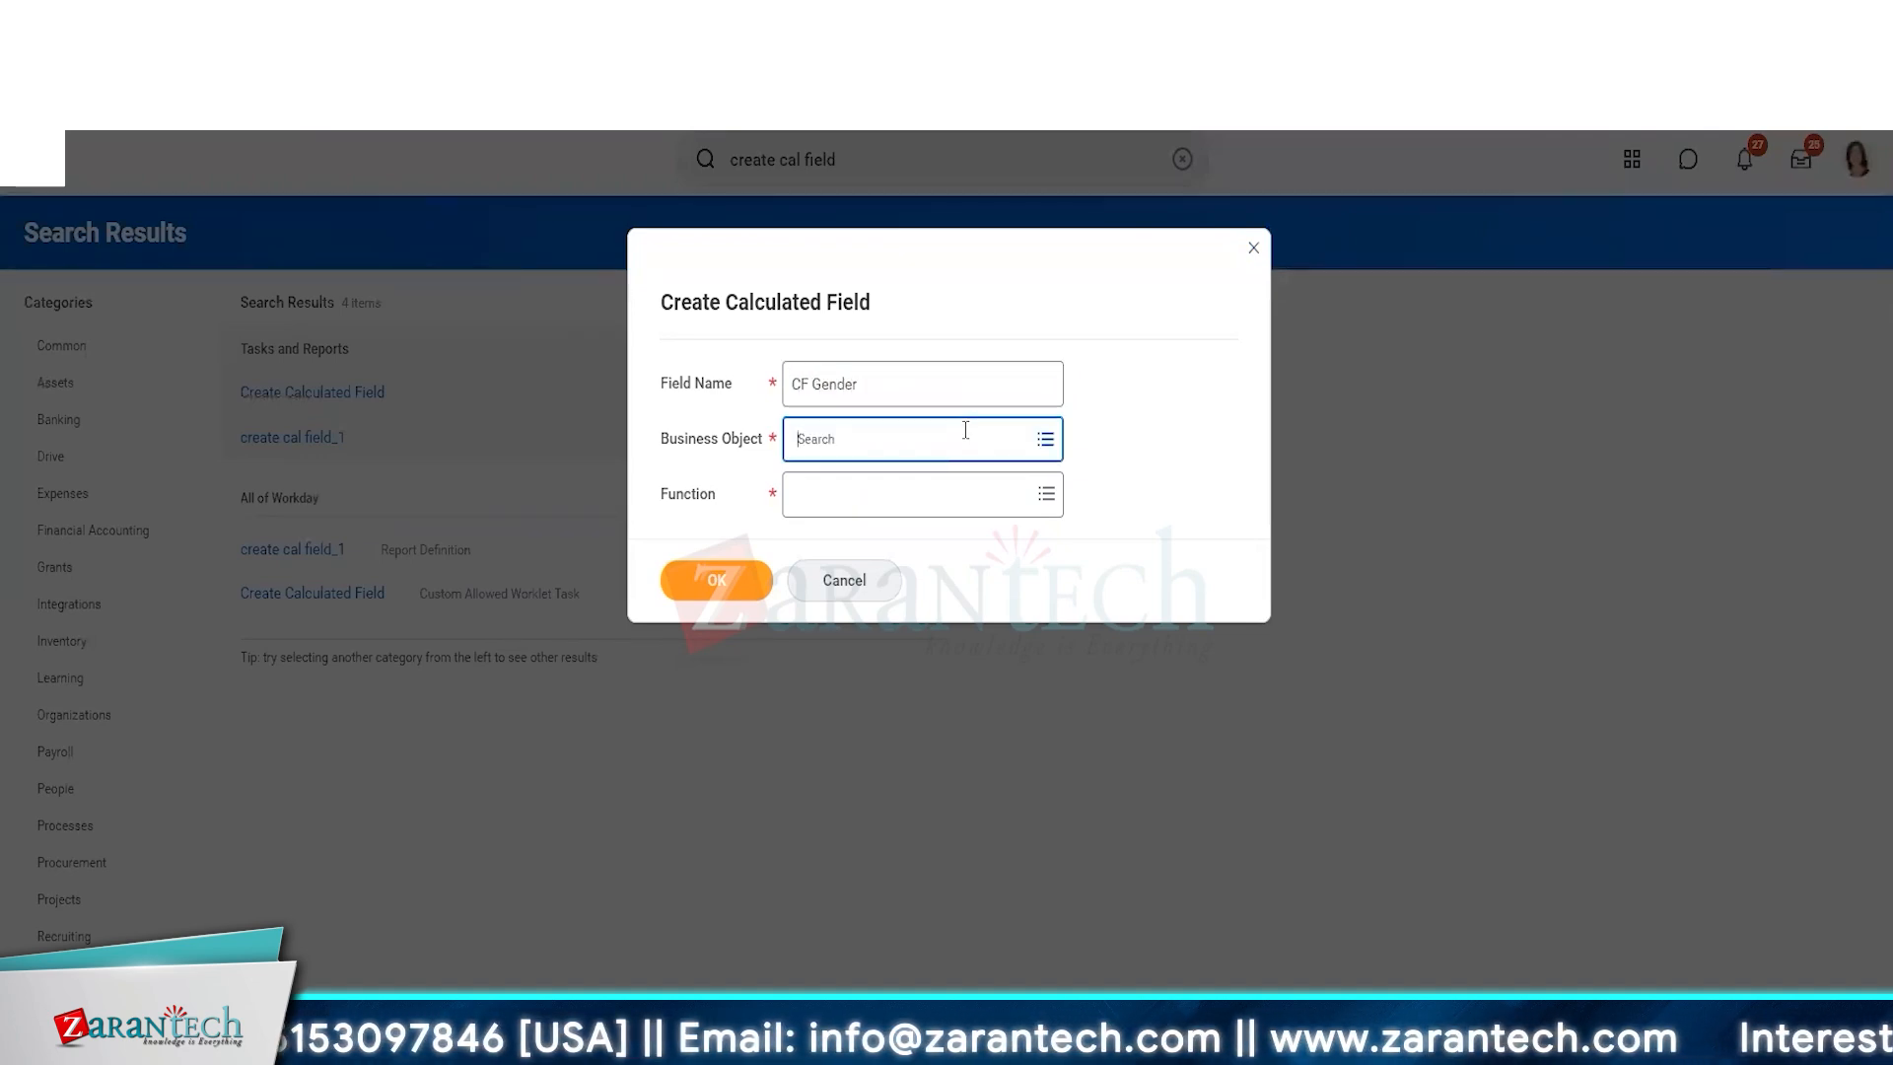
{"action": "type", "text": "Worker"}
{"action": "key", "text": "Return"}
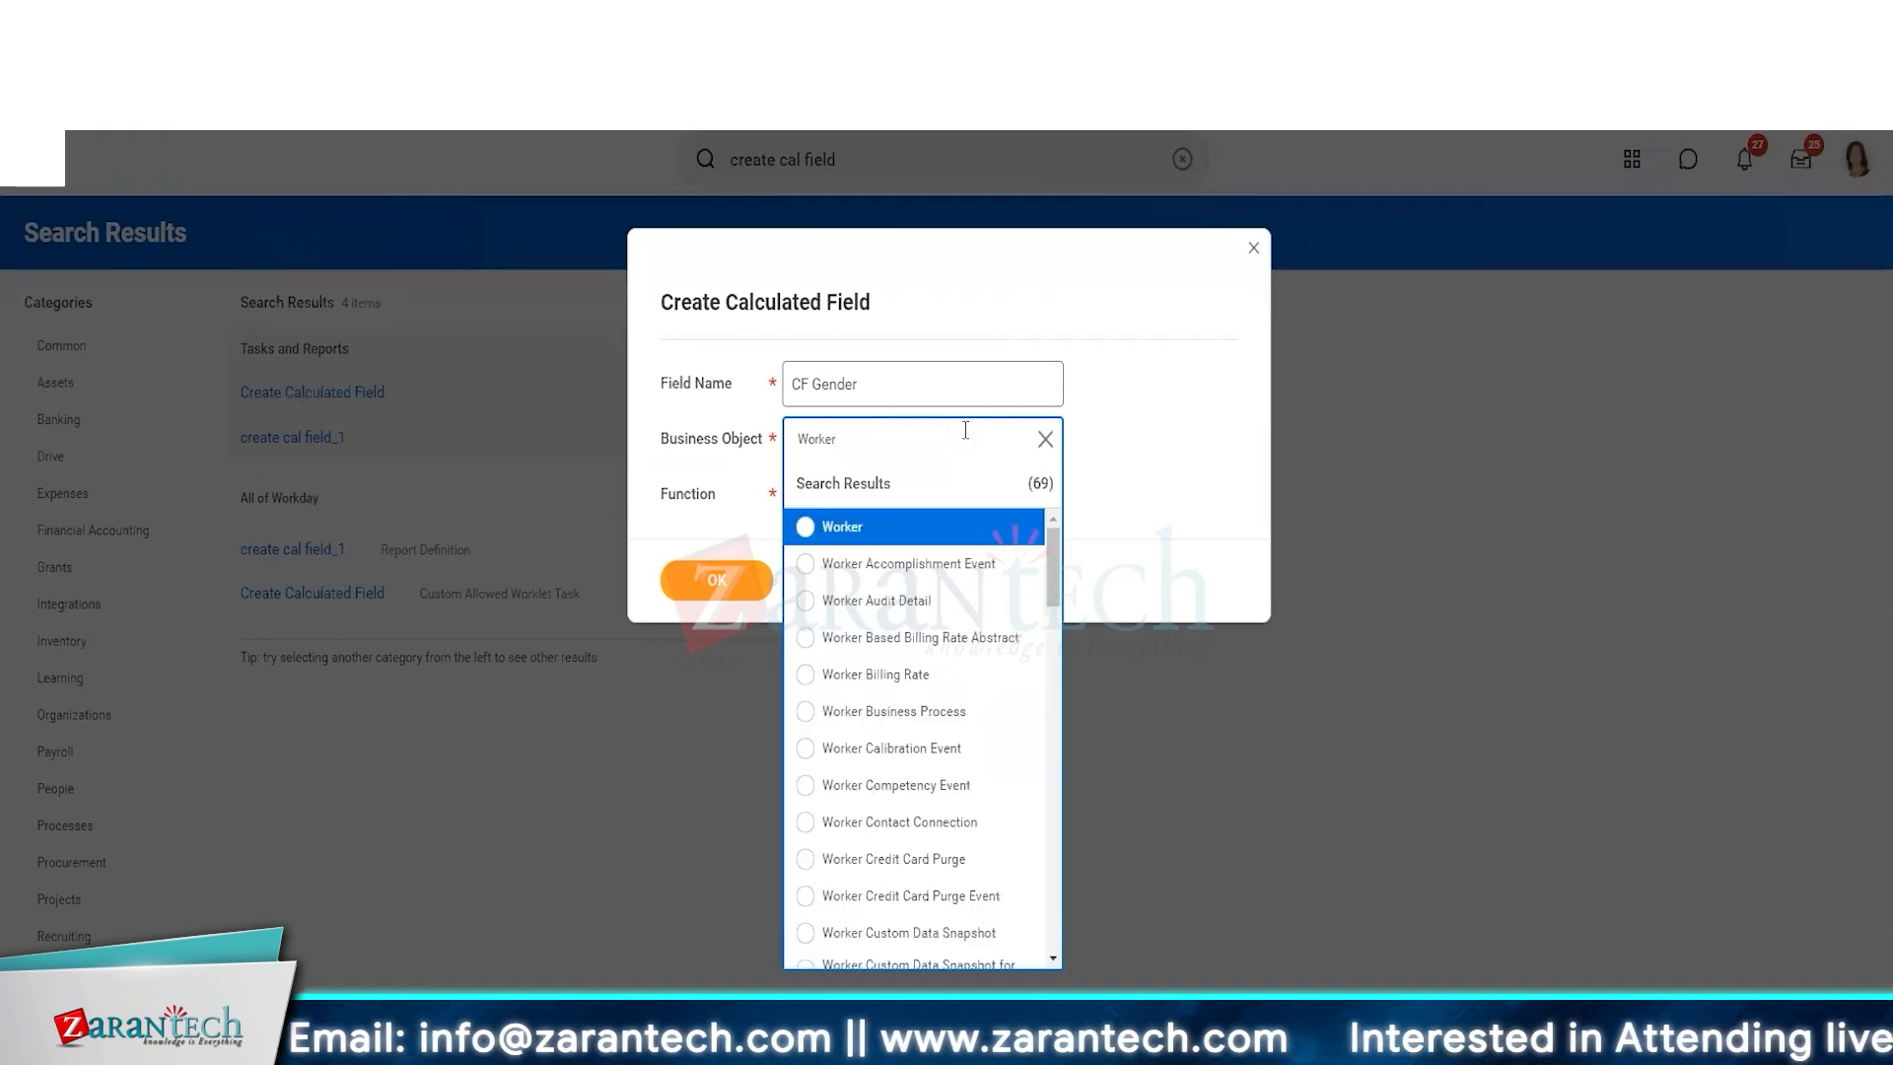
{"action": "left_click", "coordinate": [892, 527]}
- Choose the Substring Text function for CF Gender and open its calculation definition
{"action": "left_click", "coordinate": [831, 493]}
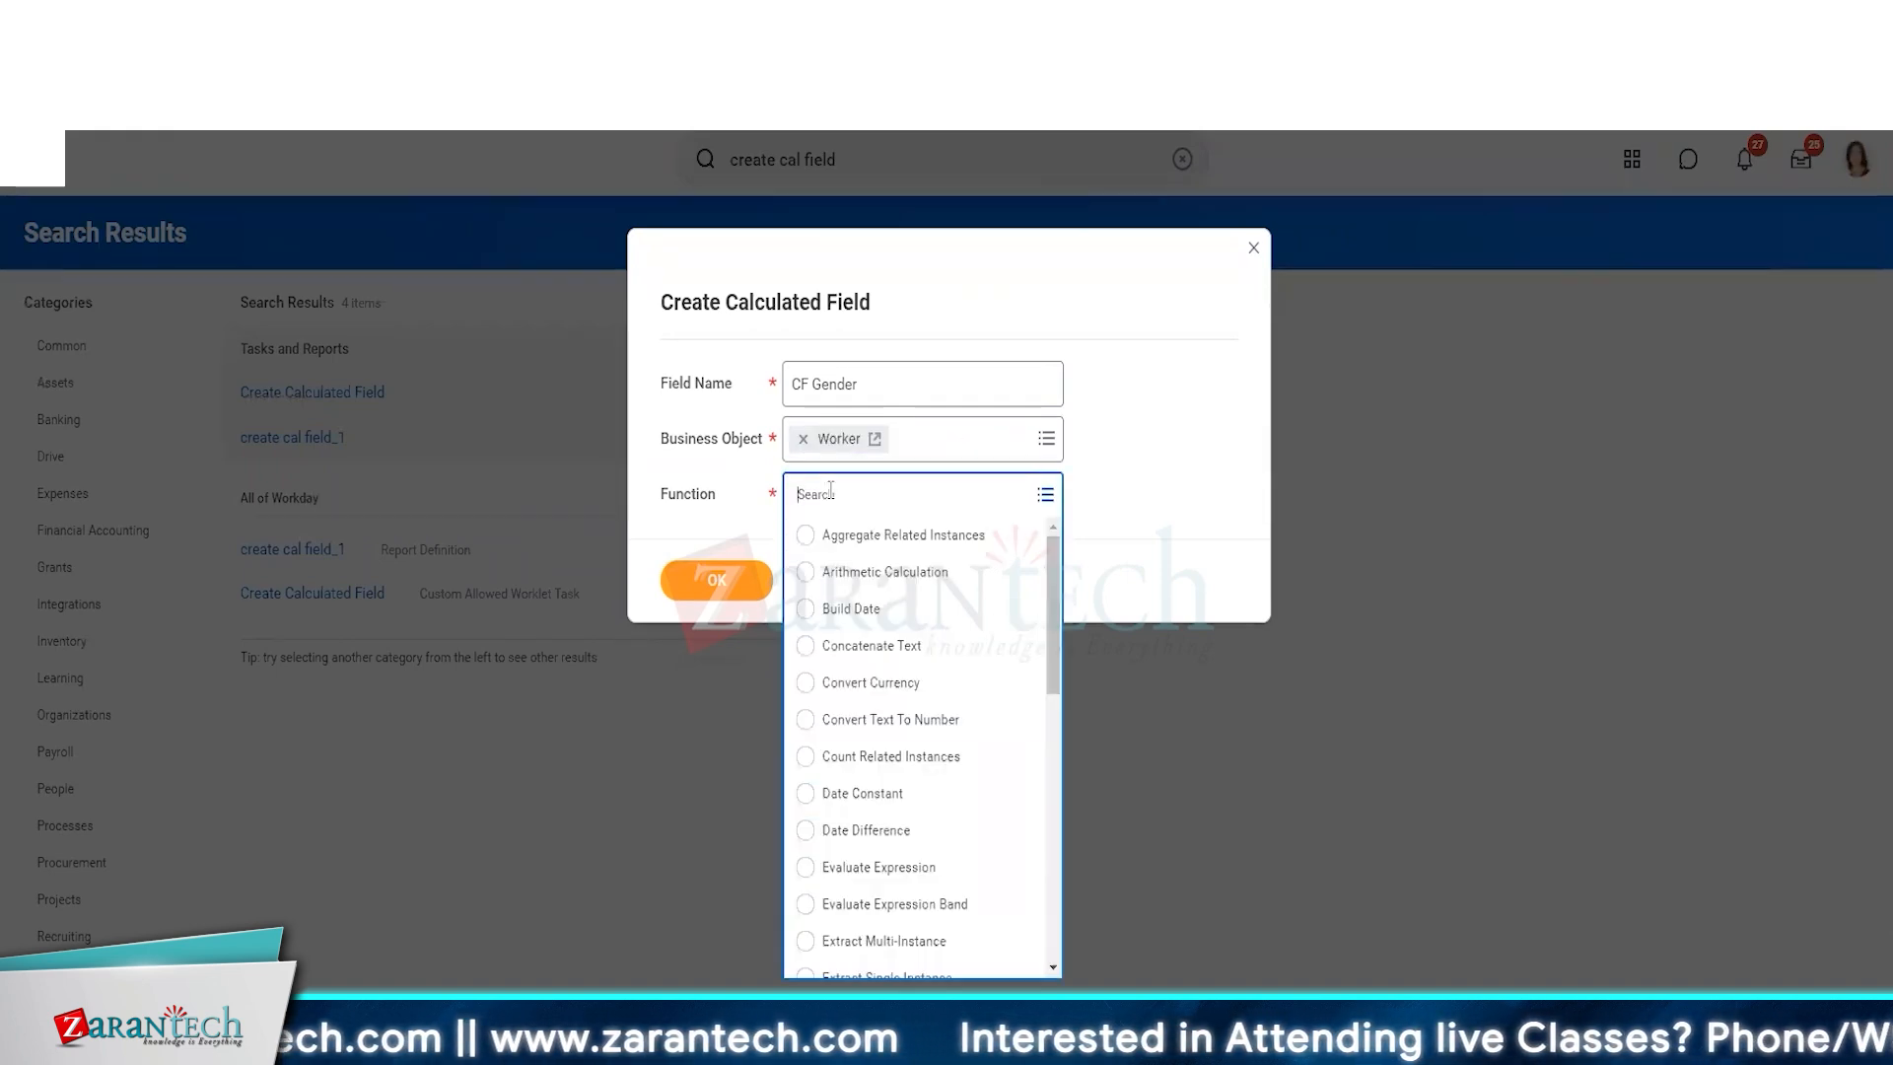
{"action": "type", "text": "Substring"}
{"action": "key", "text": "Return"}
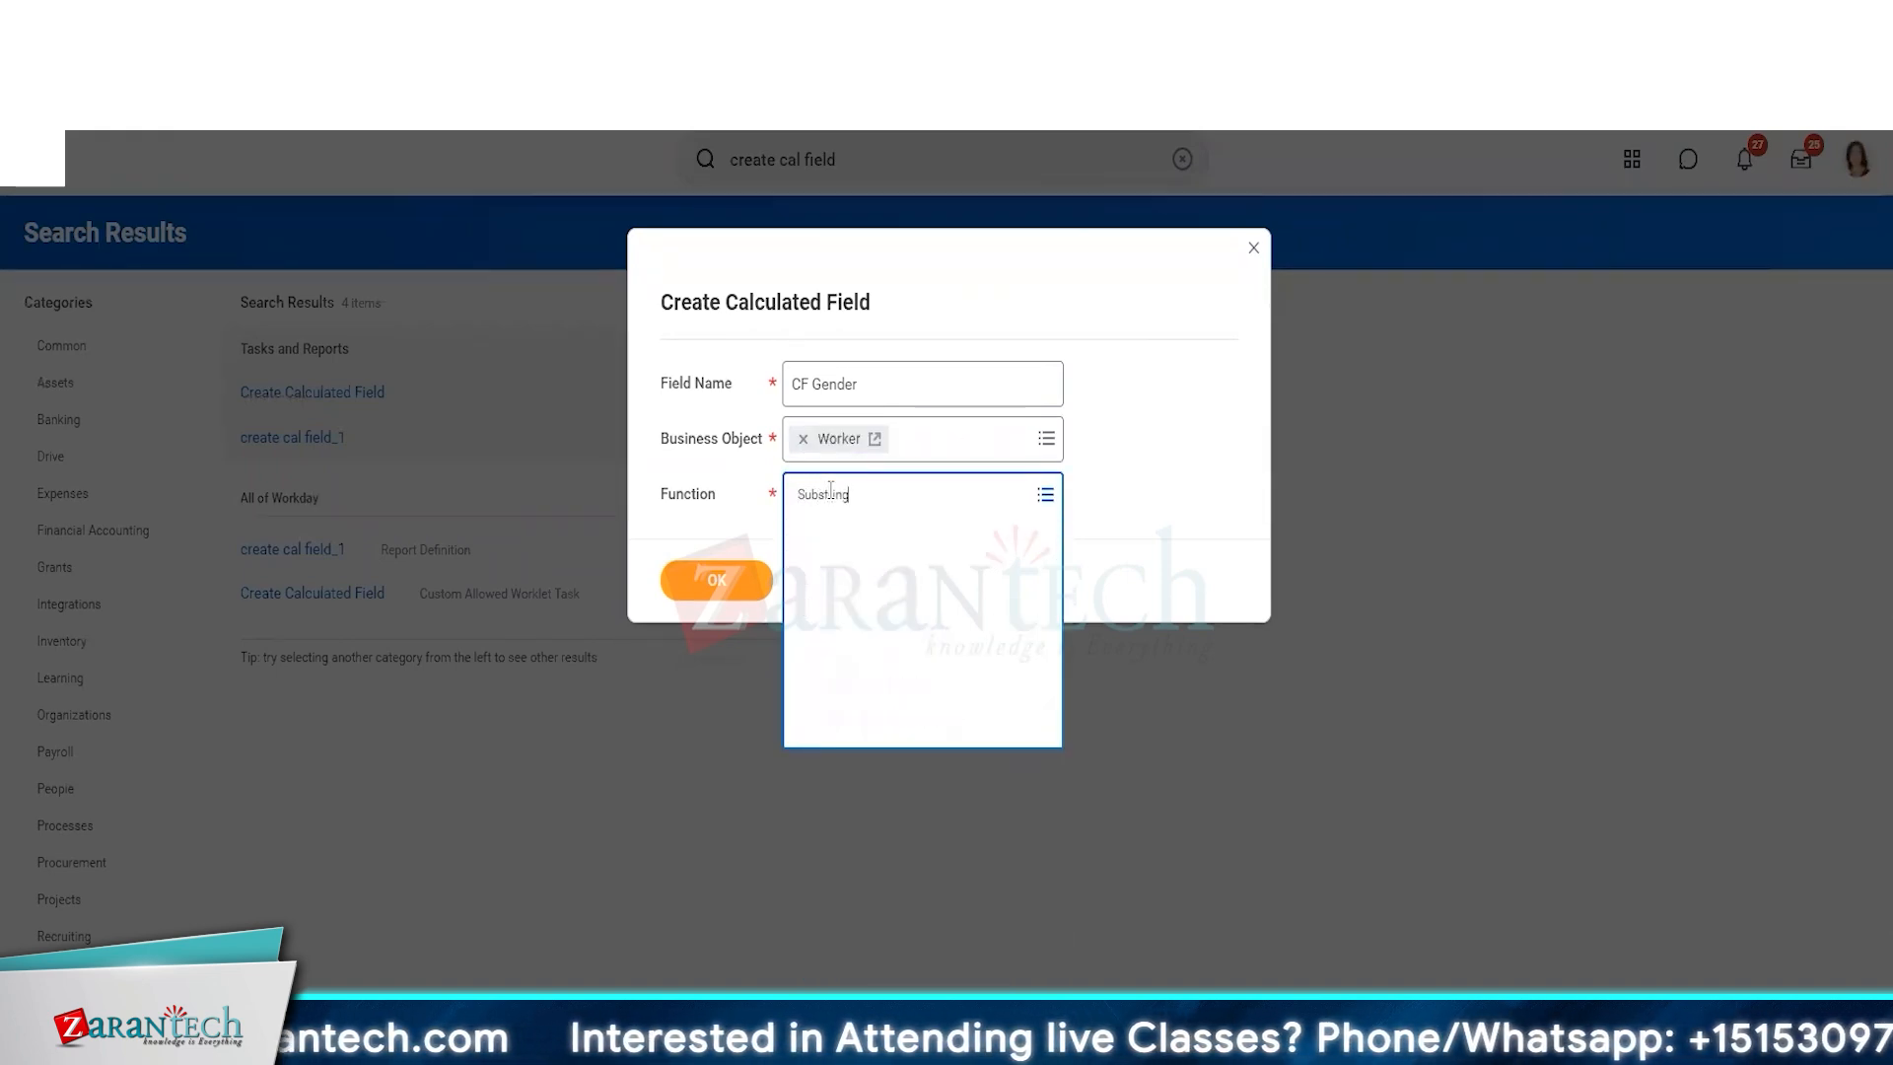
{"action": "left_click", "coordinate": [858, 533]}
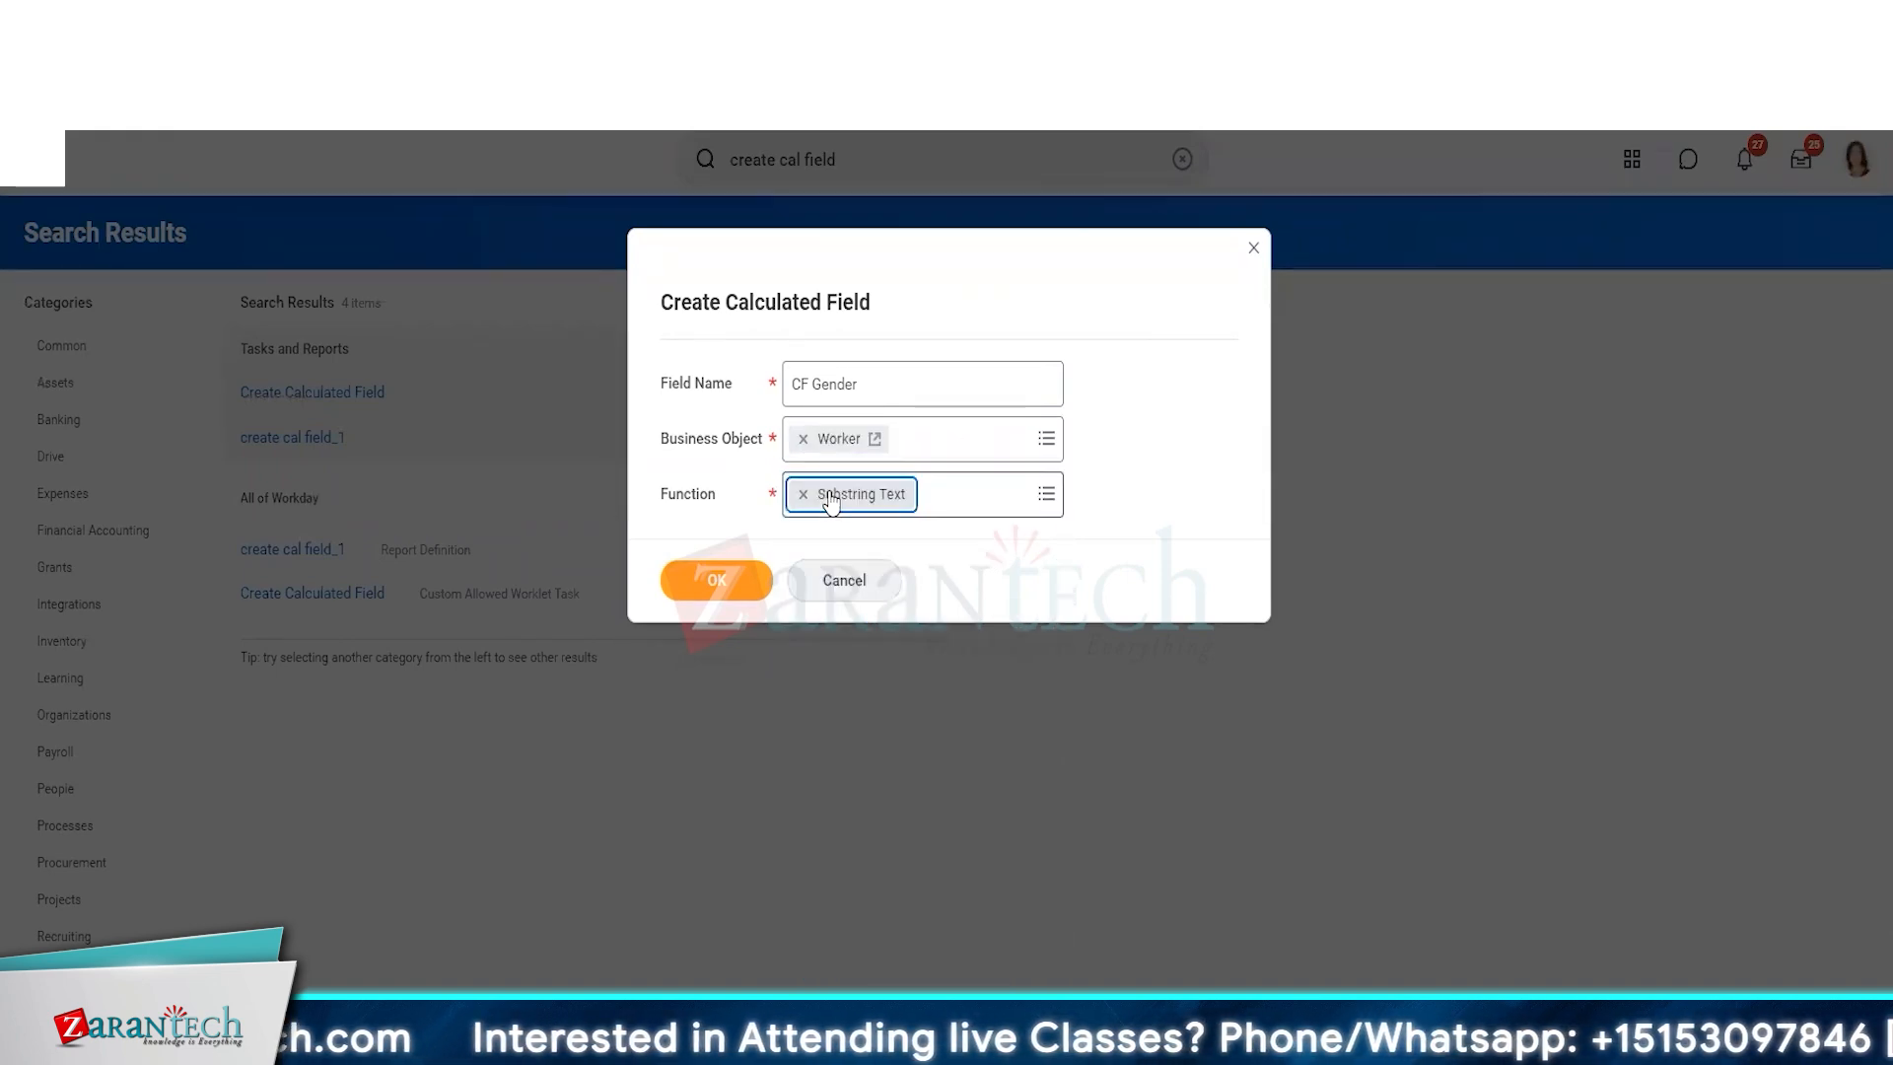
{"action": "left_click", "coordinate": [678, 583]}
- Set the substring calculation's text field to Gender
{"action": "left_click", "coordinate": [243, 537]}
{"action": "type", "text": "Gender"}
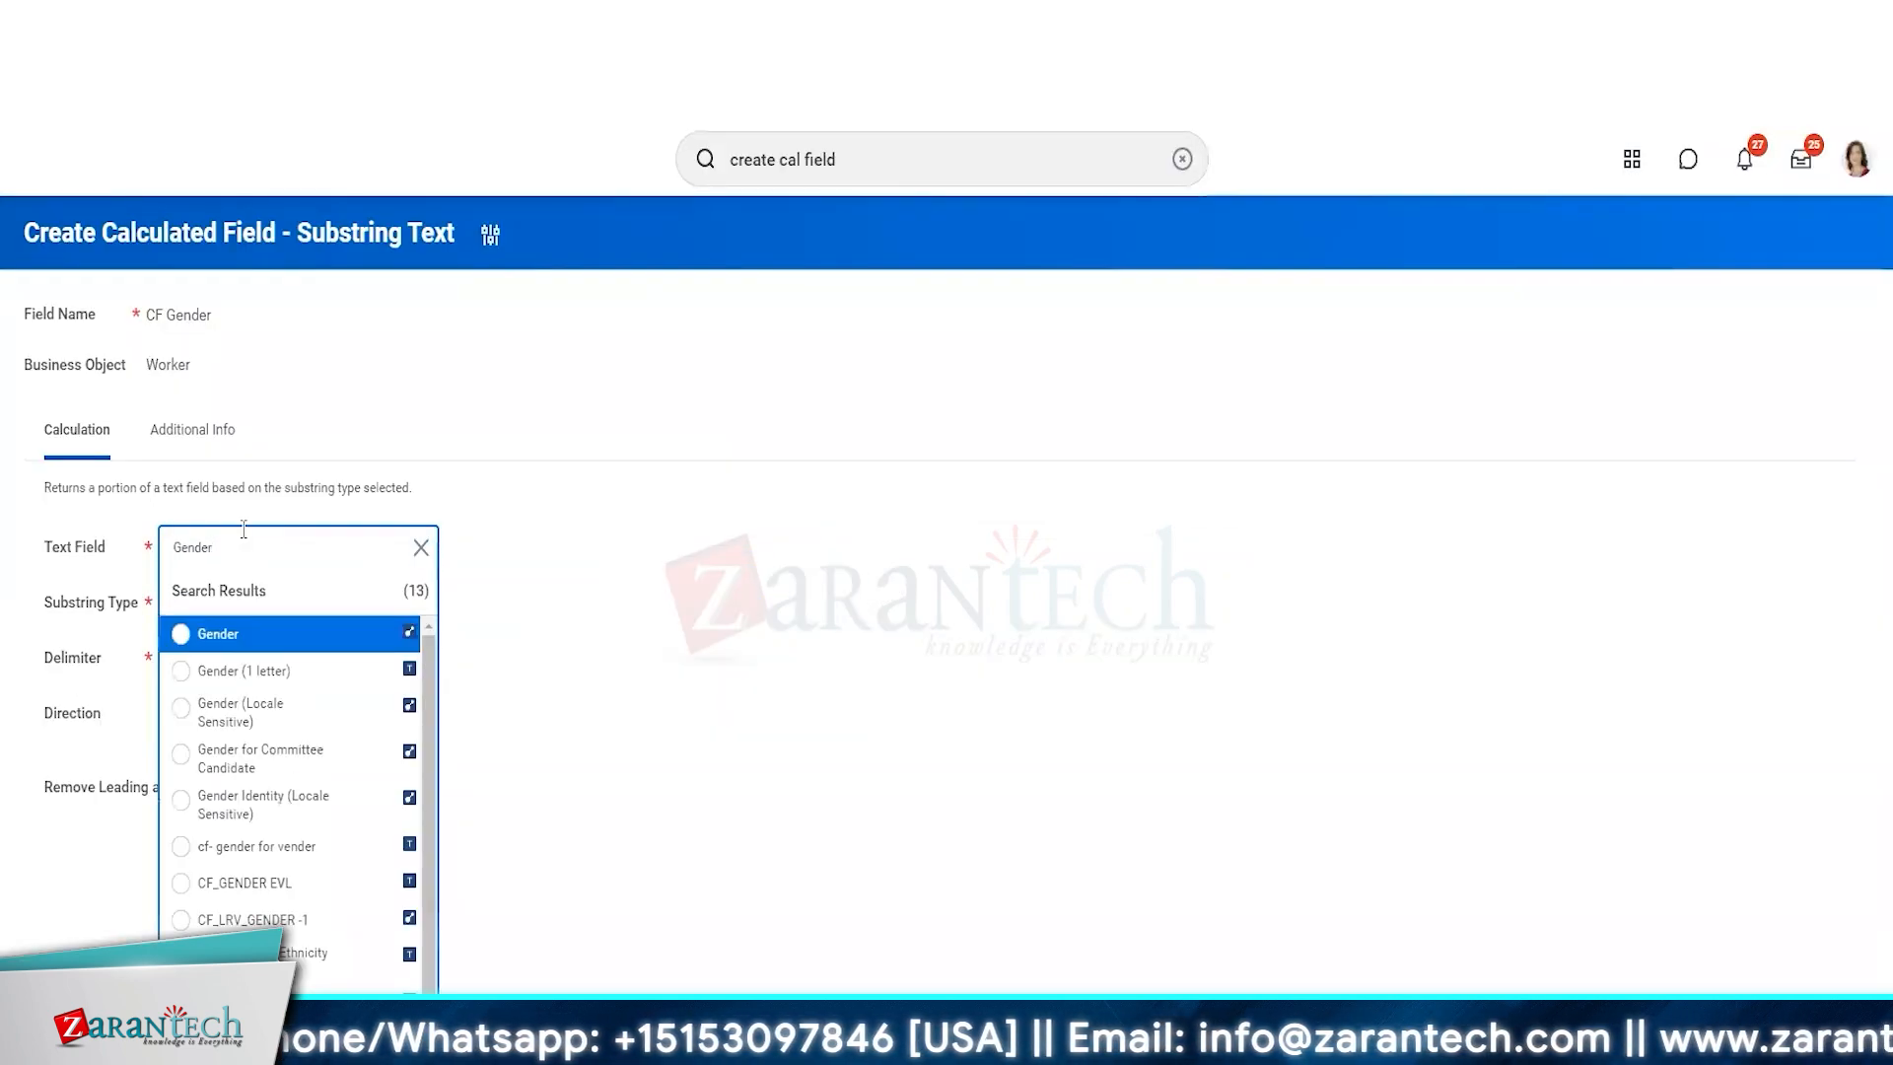
{"action": "left_click", "coordinate": [197, 629]}
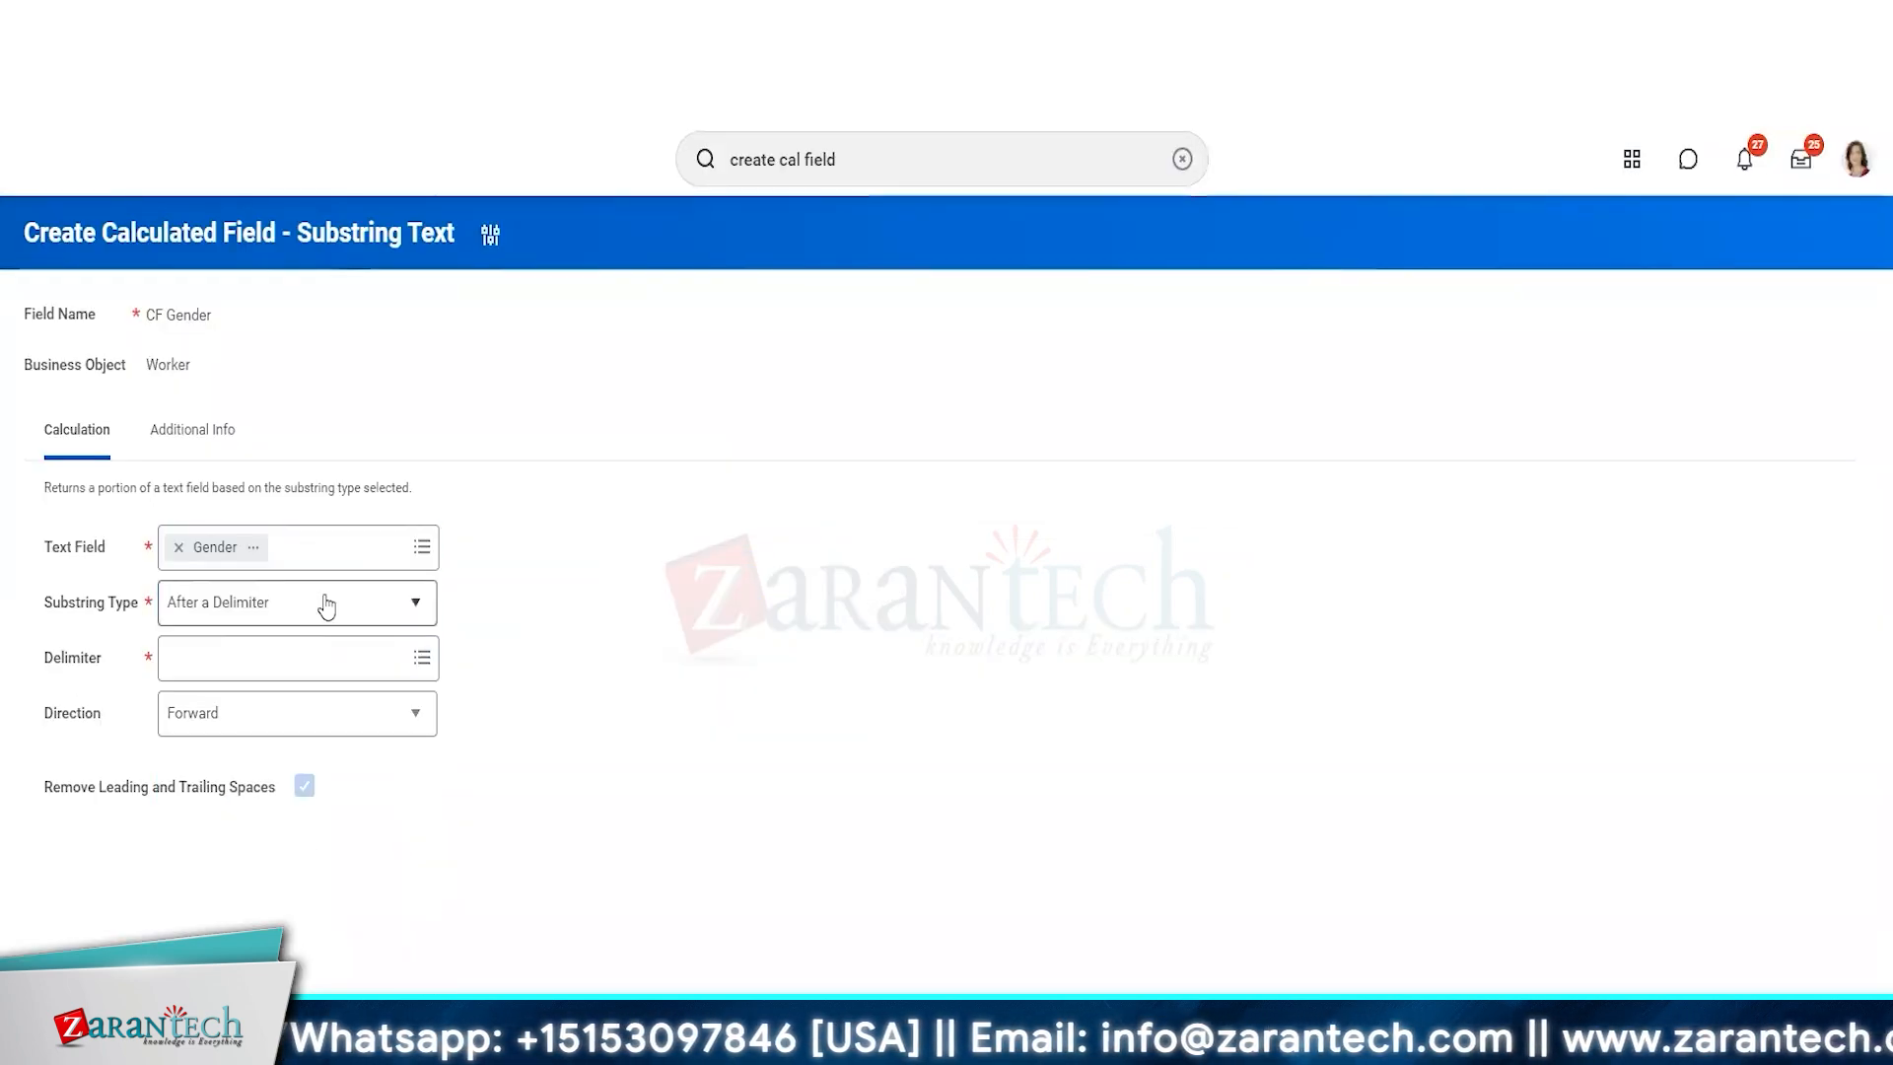
- Set the substring type to Fixed Position with a starting character position of 1
{"action": "left_click", "coordinate": [322, 604]}
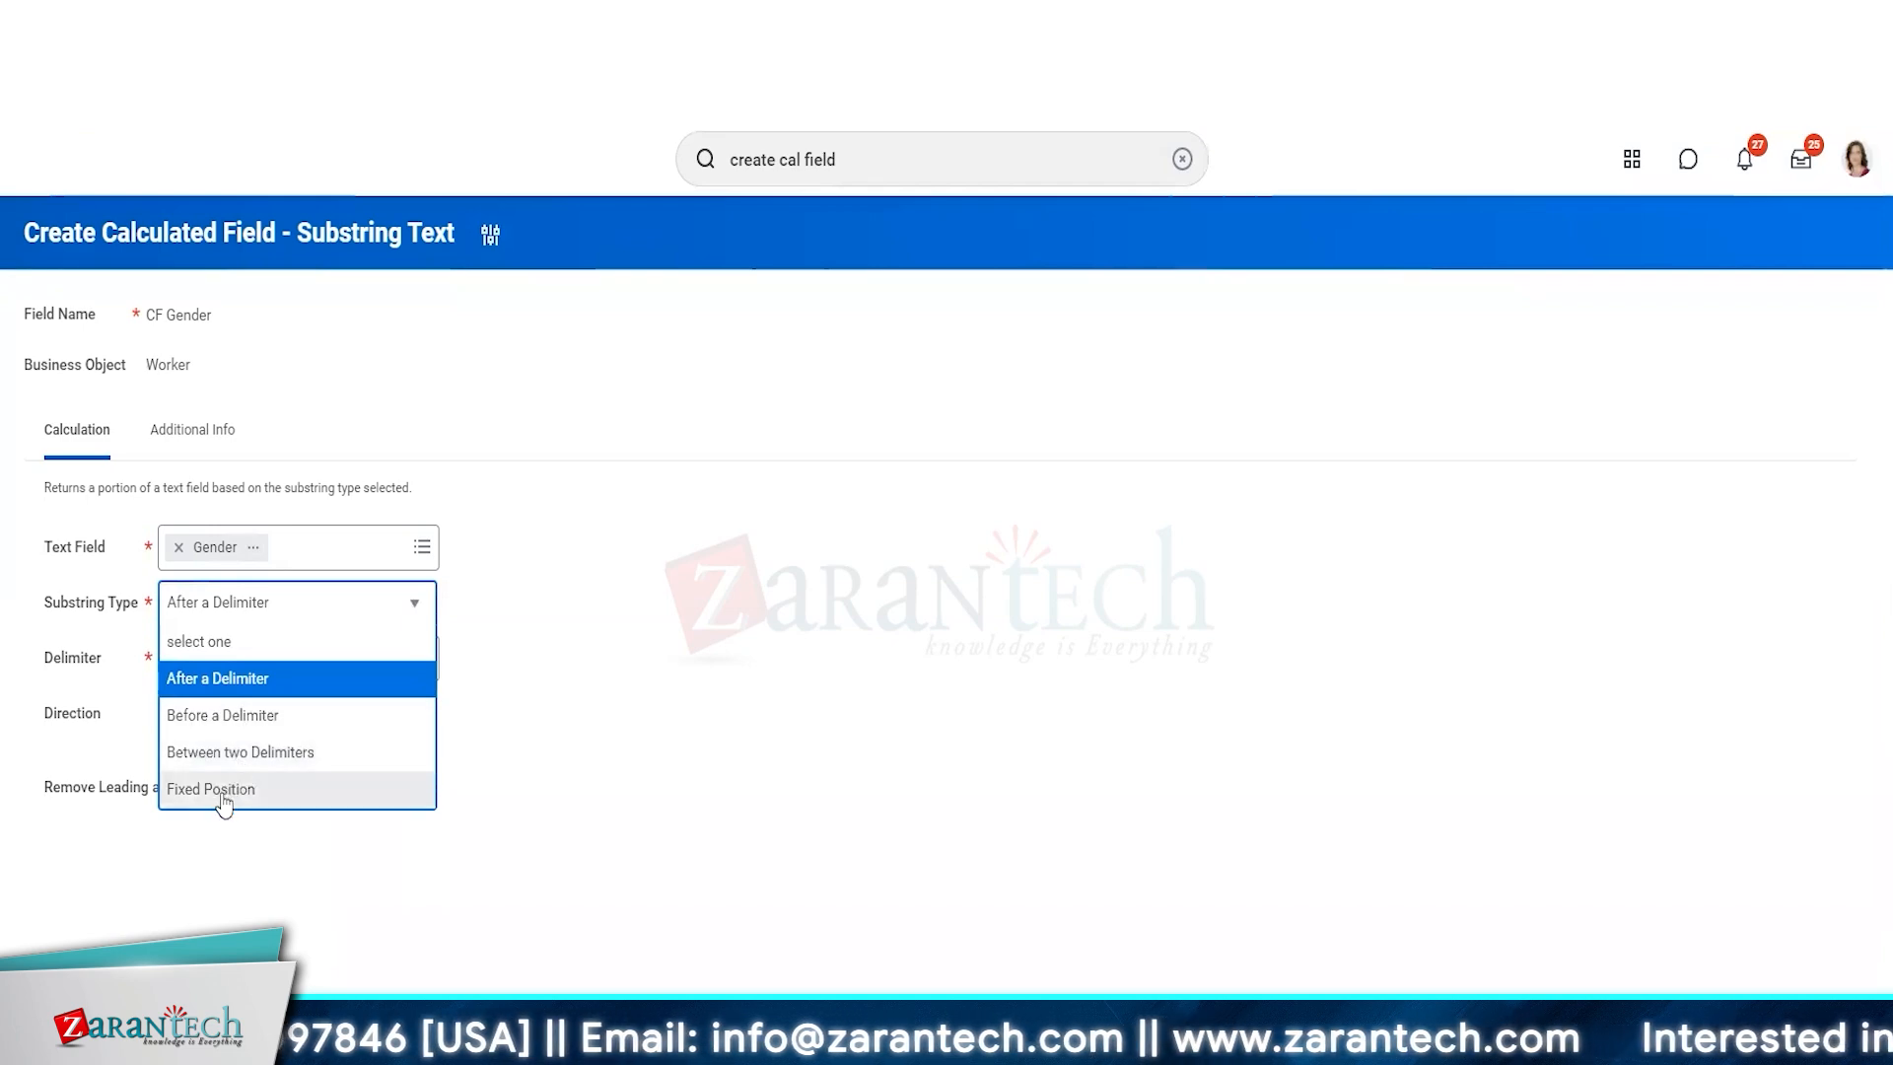
{"action": "left_click", "coordinate": [225, 788]}
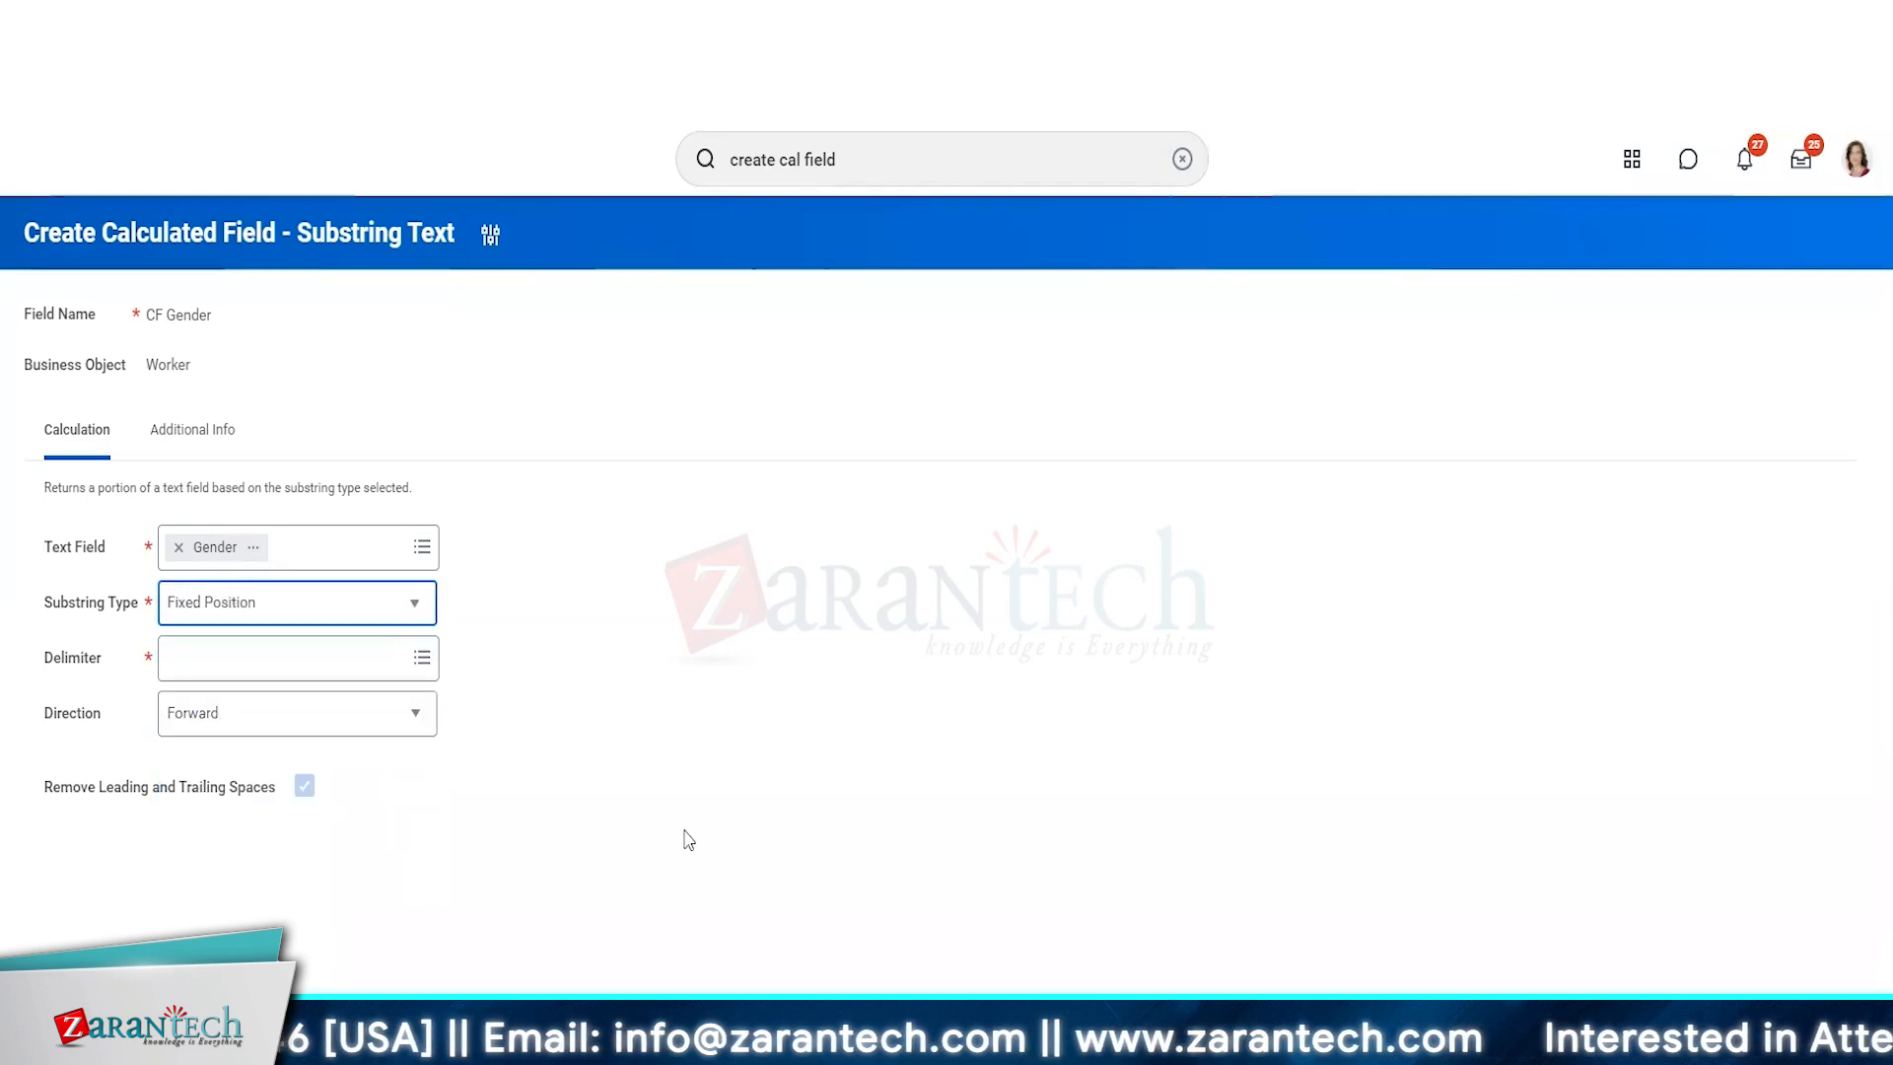
{"action": "left_click", "coordinate": [366, 663]}
{"action": "type", "text": "1"}
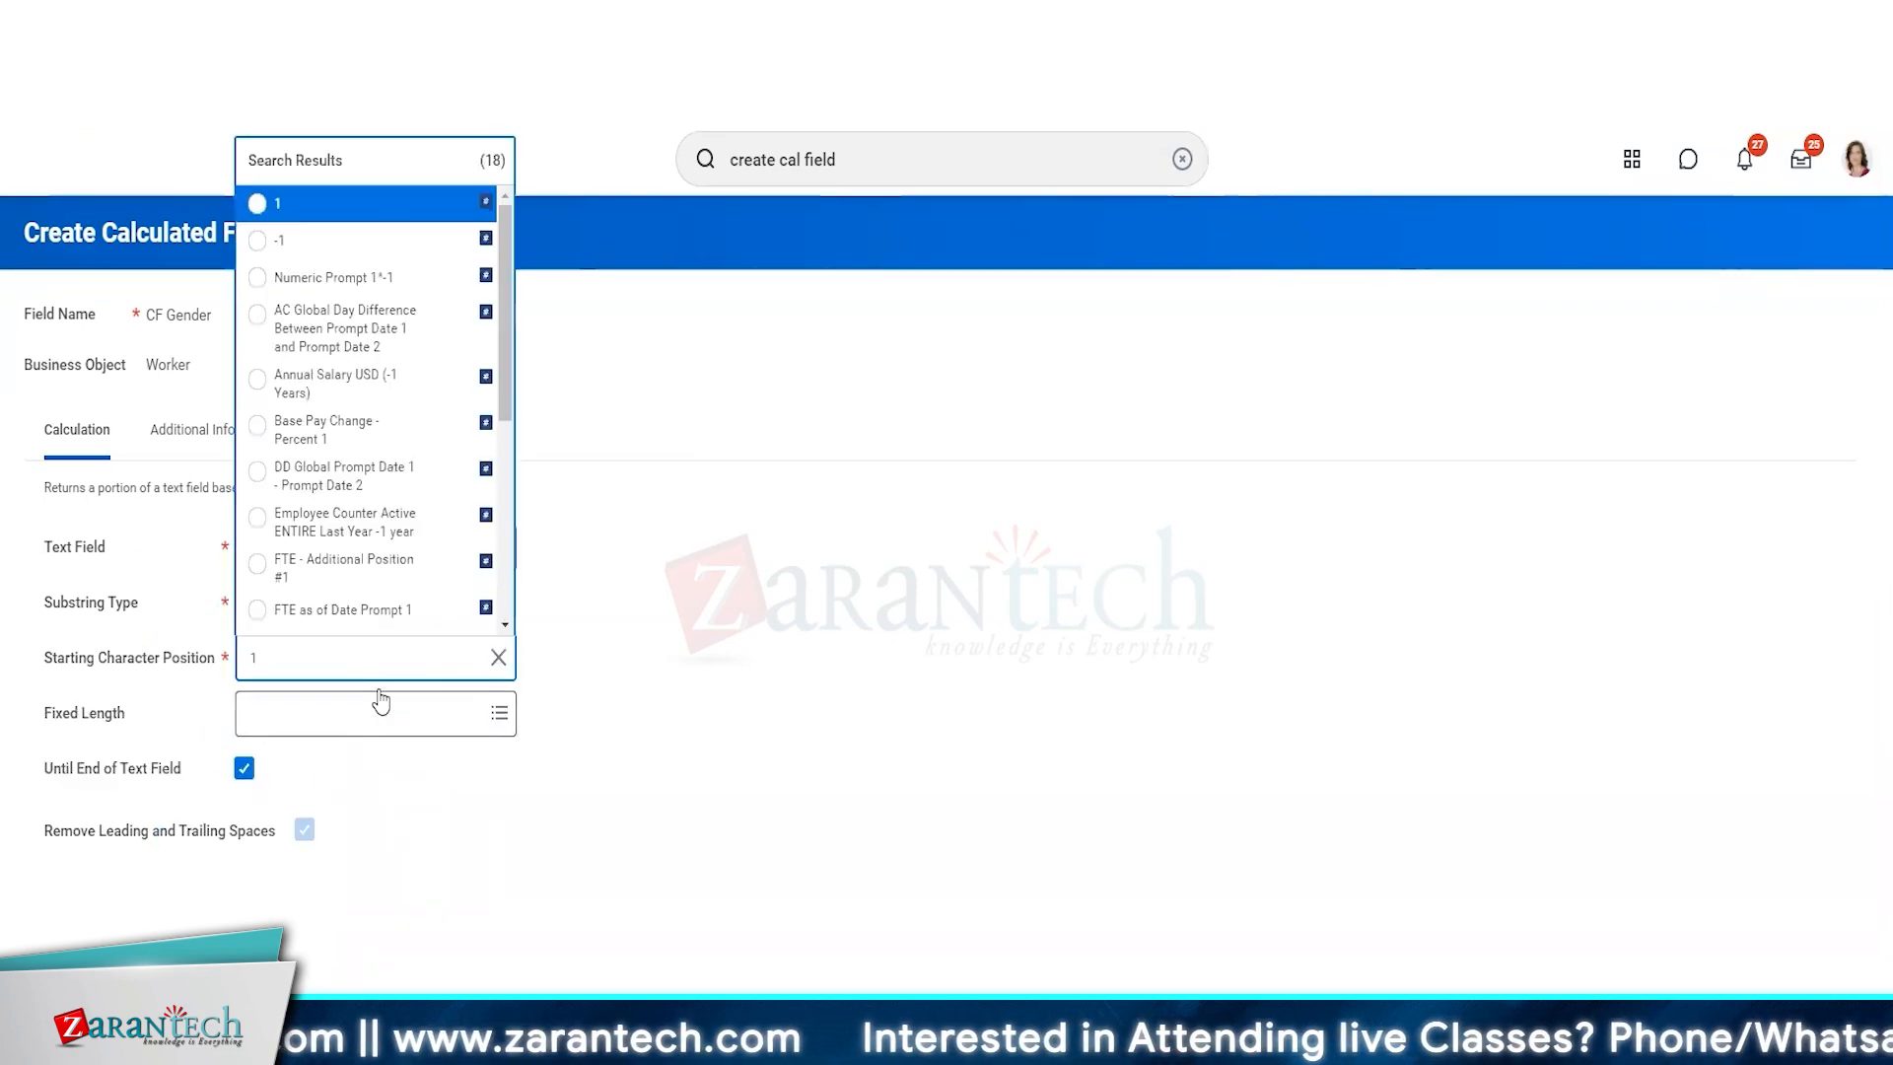
{"action": "left_click", "coordinate": [274, 210]}
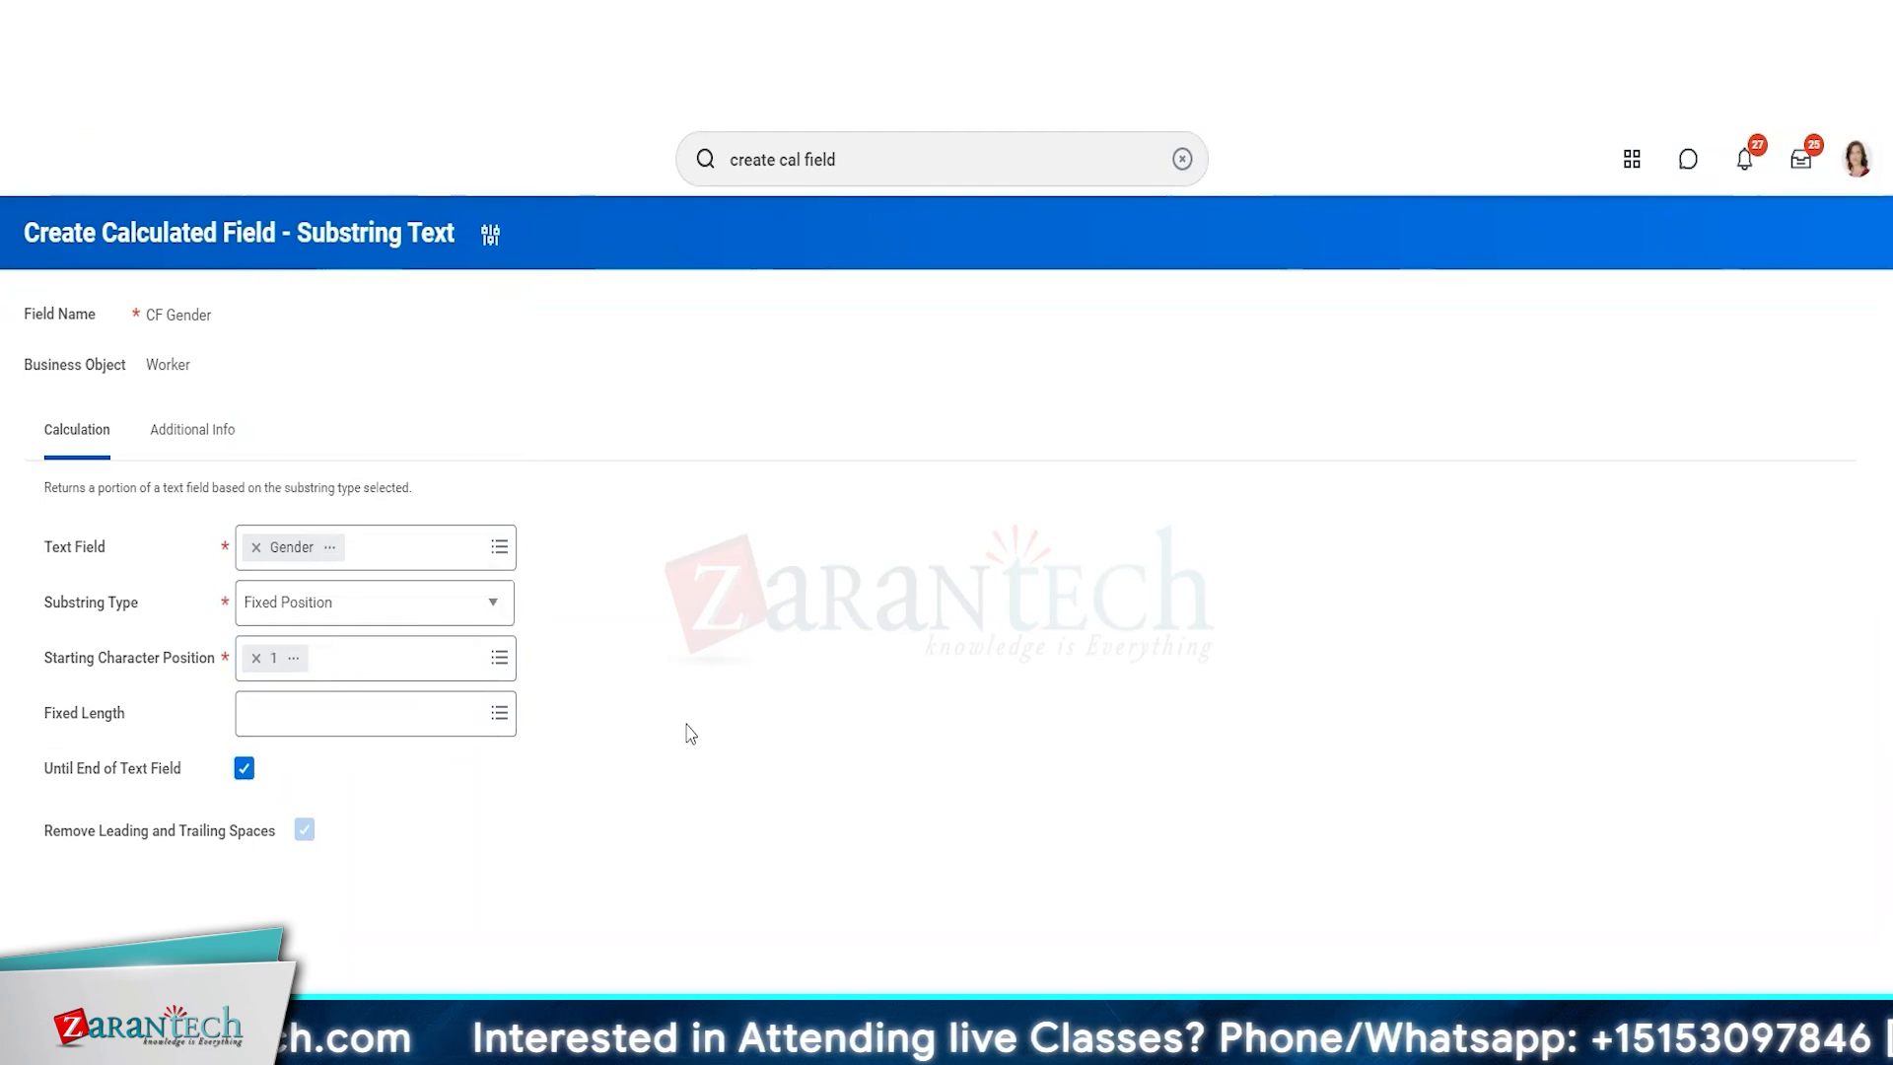
- Set the substring's fixed length to 1
{"action": "left_click", "coordinate": [375, 729]}
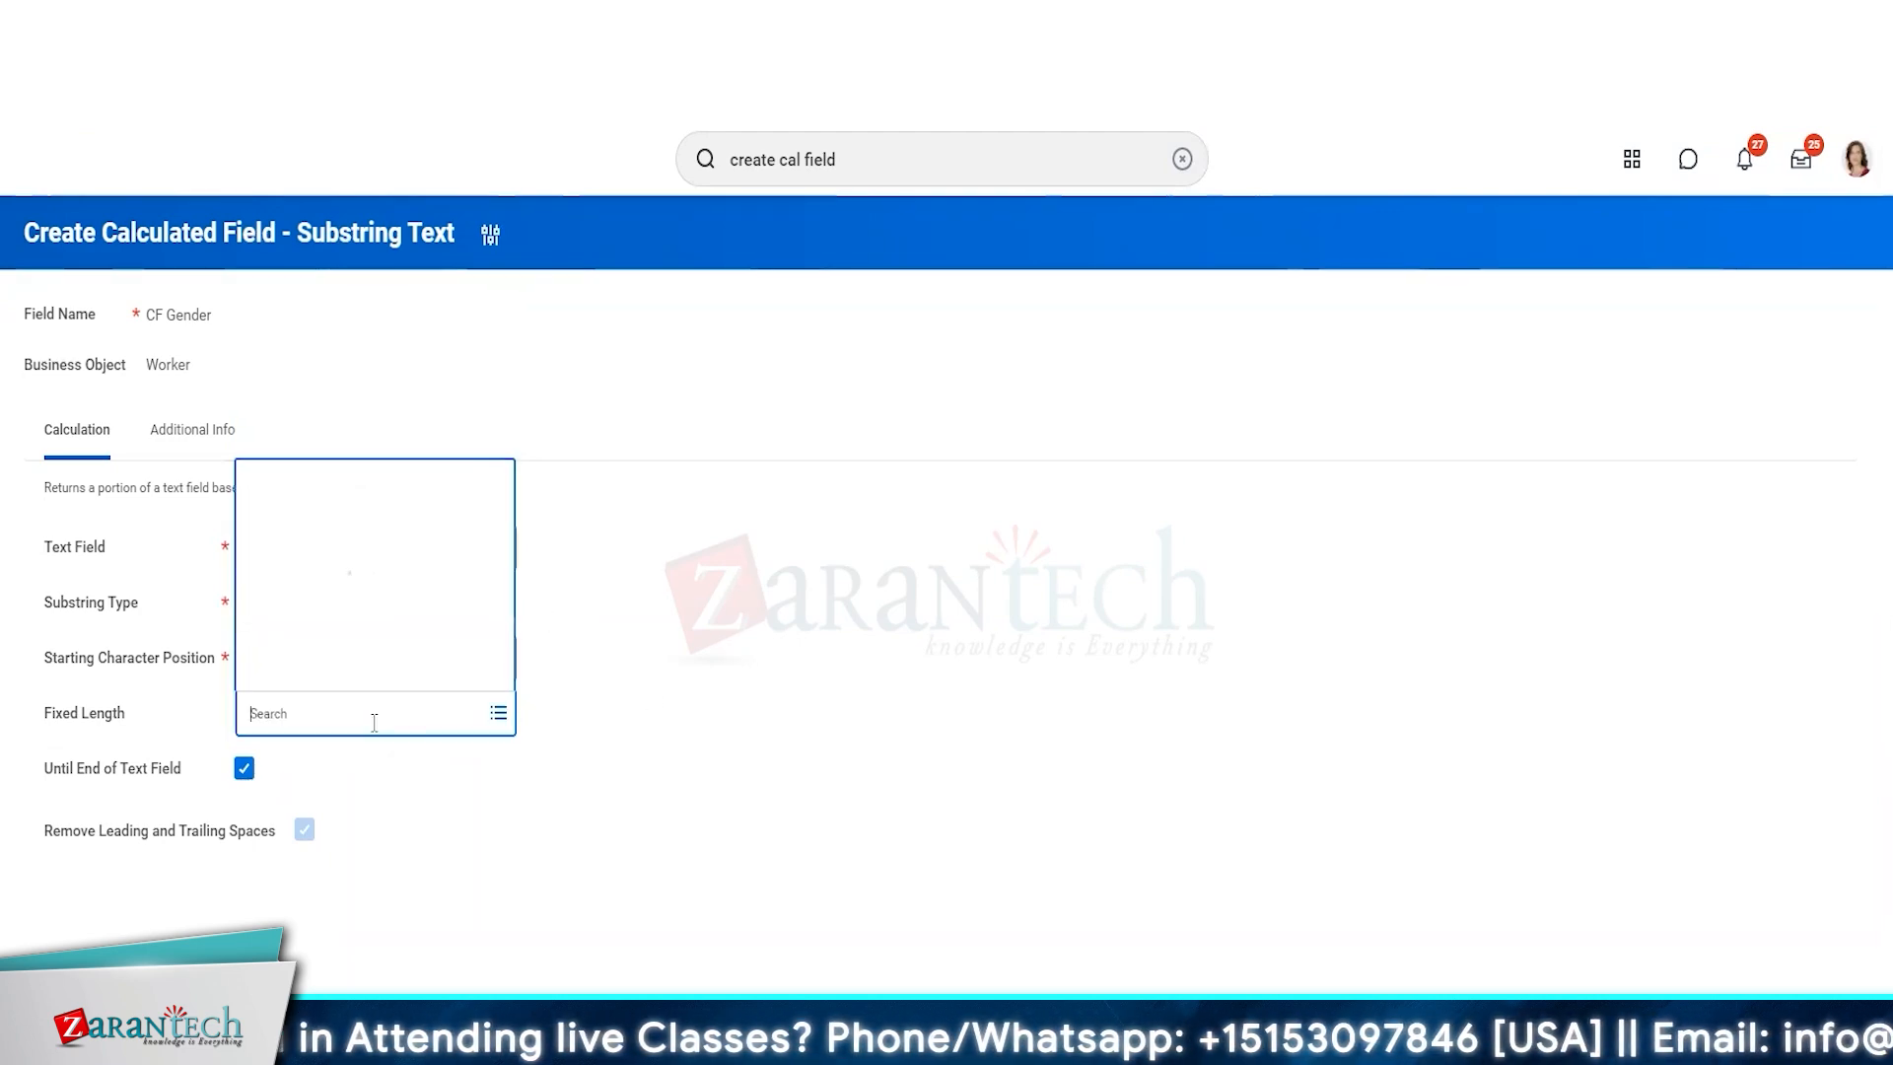
{"action": "type", "text": "1"}
{"action": "key", "text": "Return"}
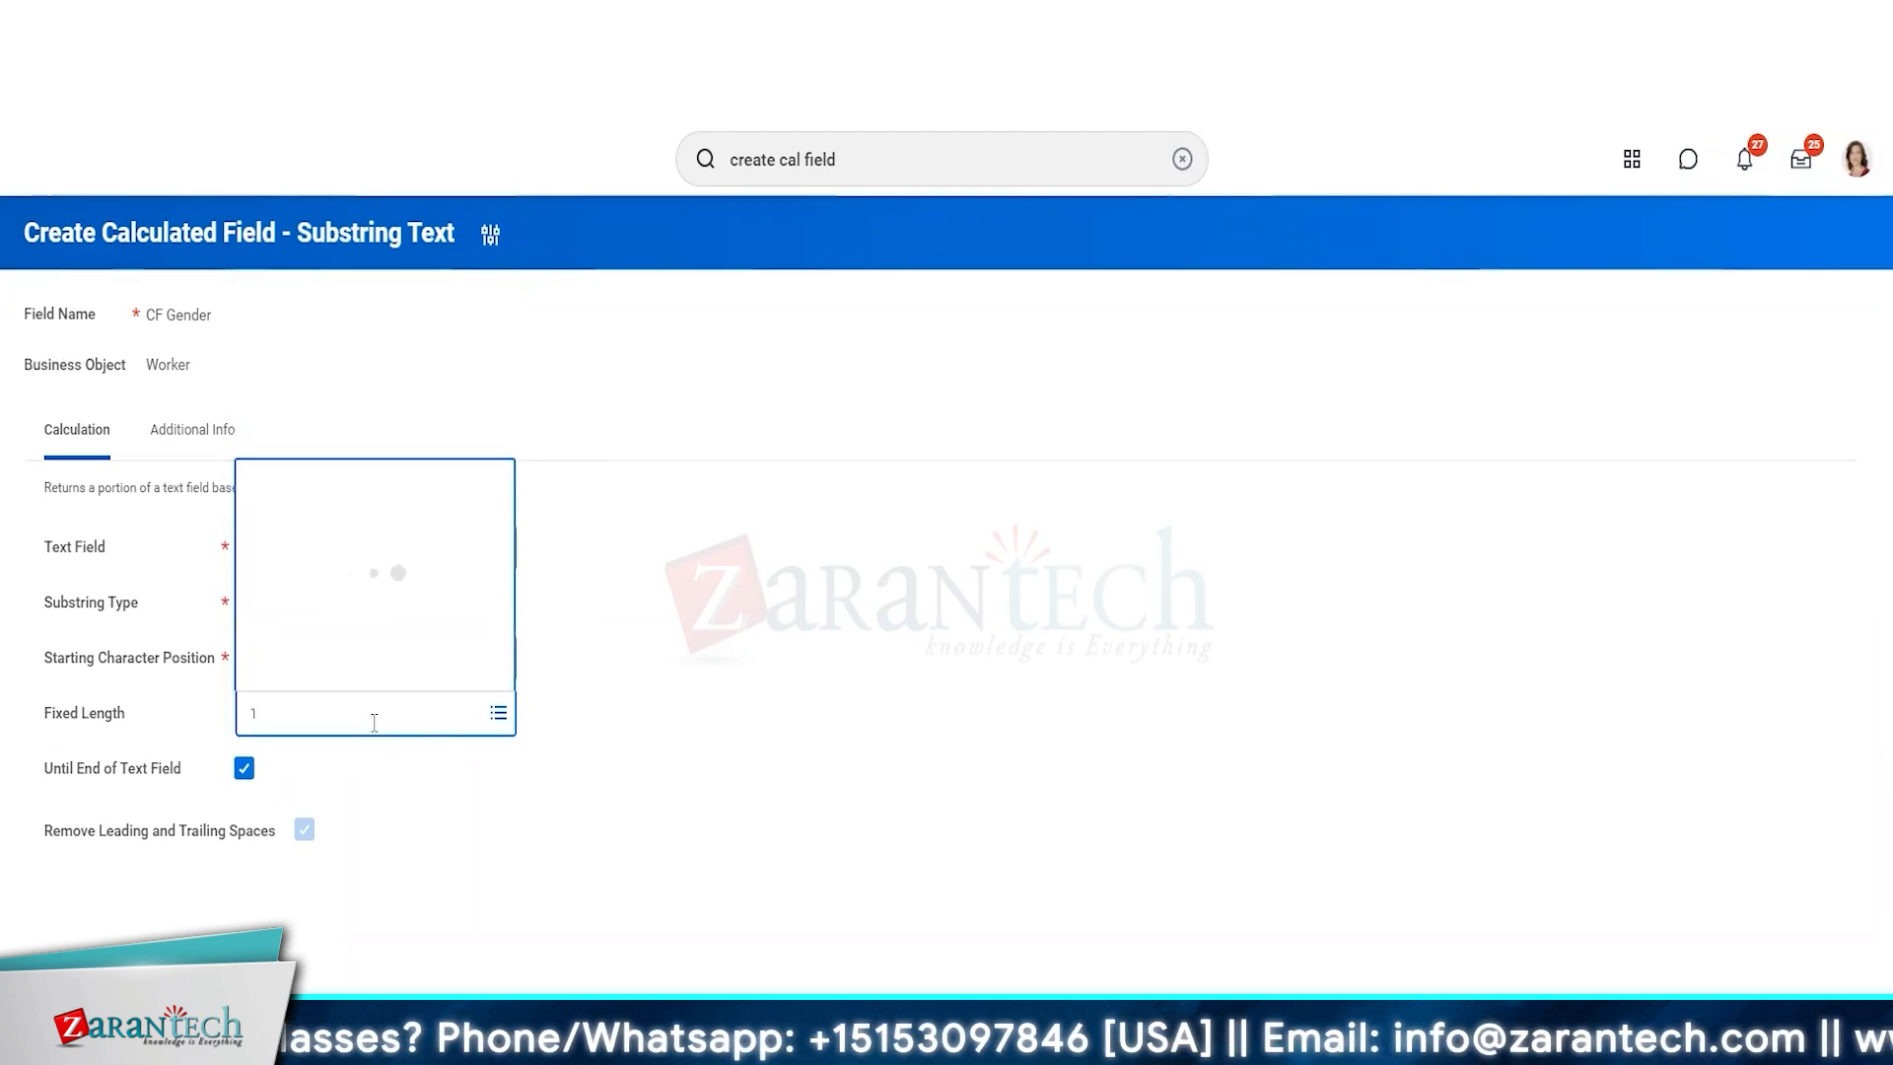
{"action": "left_click", "coordinate": [276, 254]}
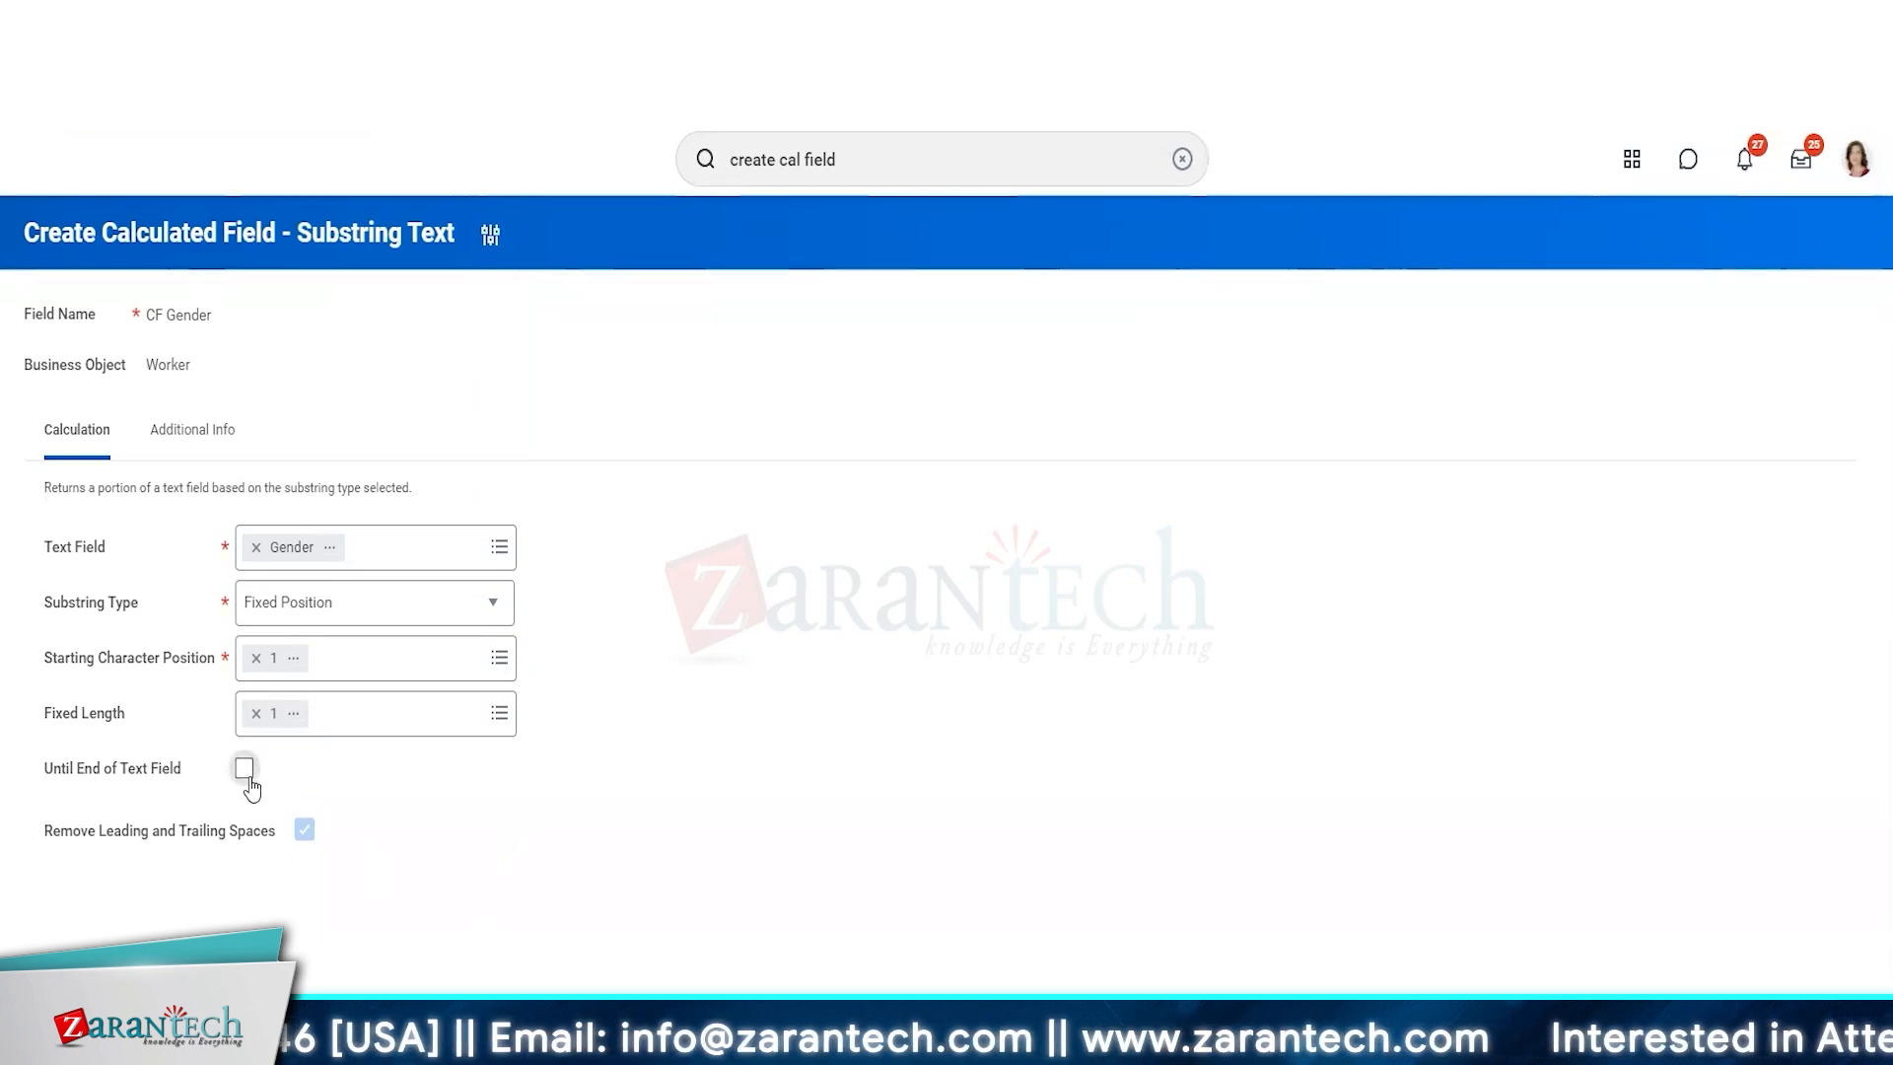
- Review the additional and advanced information of CF Gender, and save the calculated field
{"action": "left_click", "coordinate": [197, 431]}
{"action": "left_click", "coordinate": [77, 431]}
{"action": "left_click", "coordinate": [202, 431]}
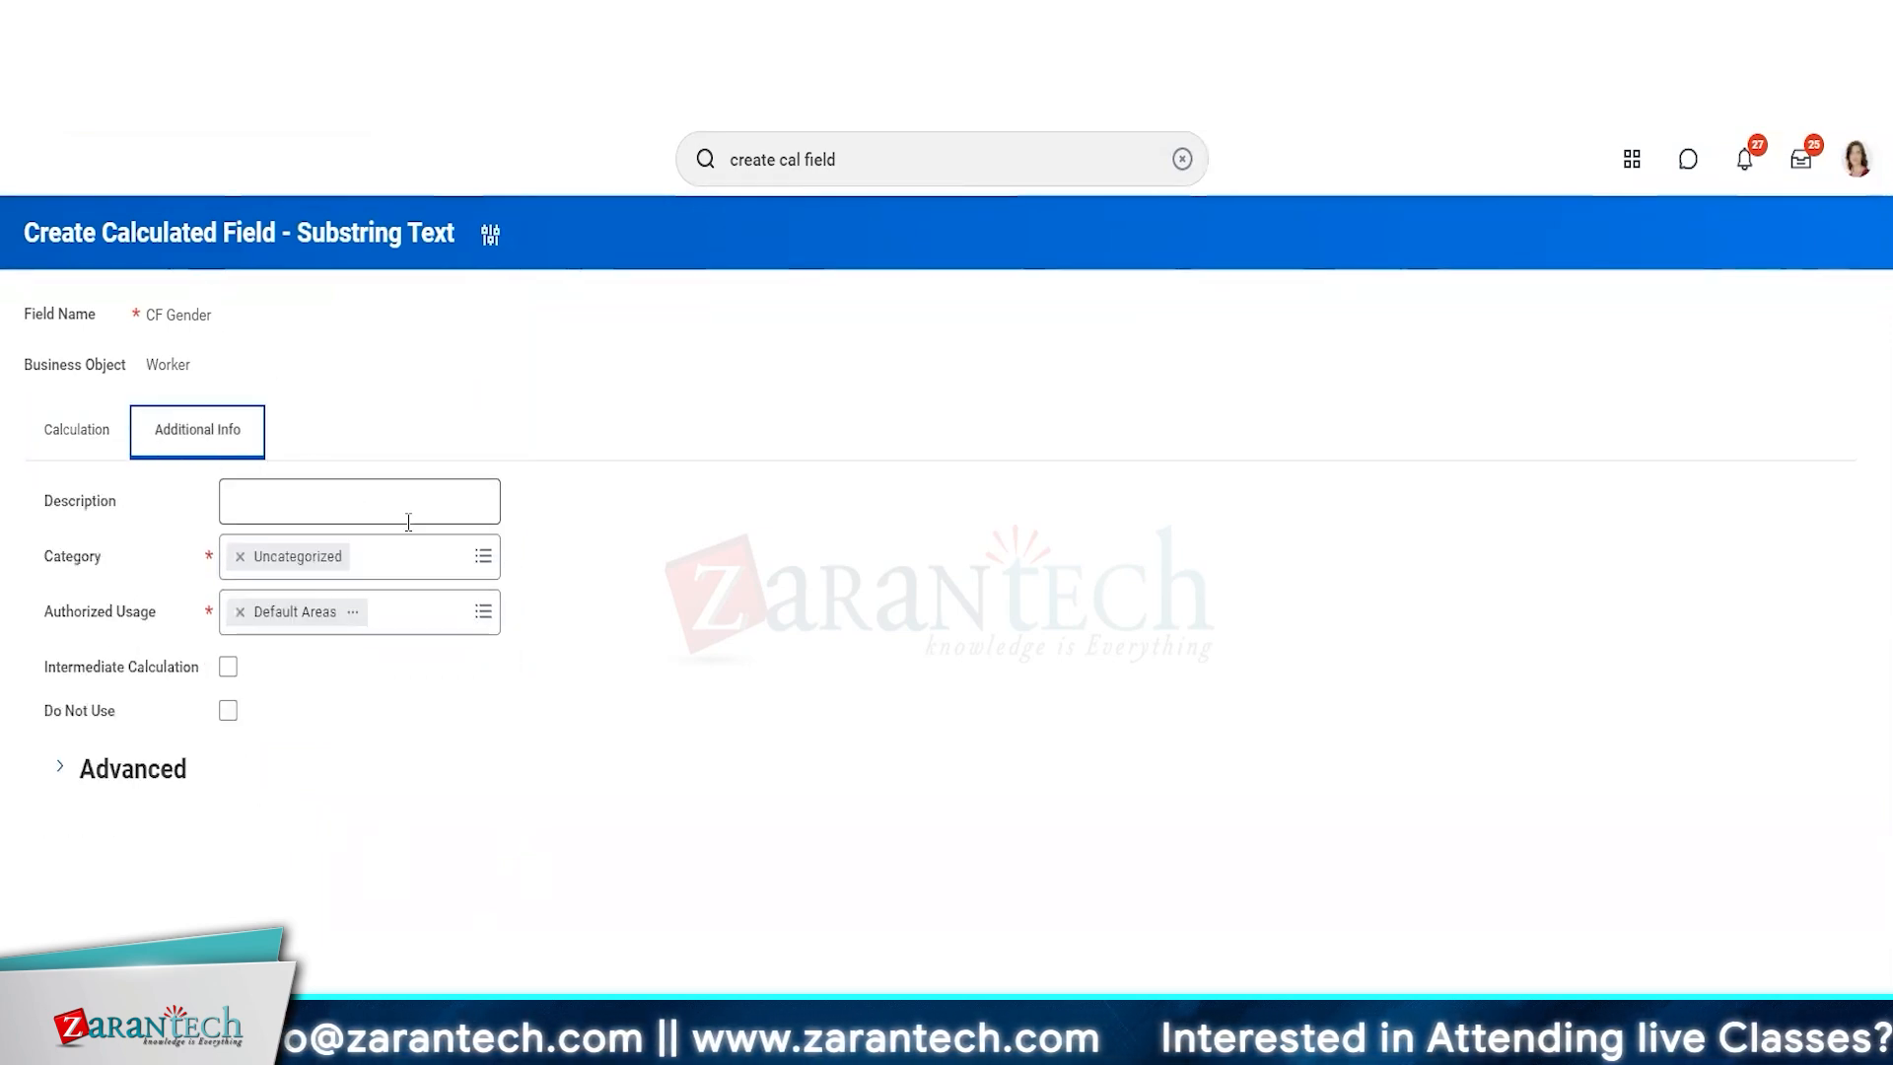
{"action": "left_click", "coordinate": [88, 769]}
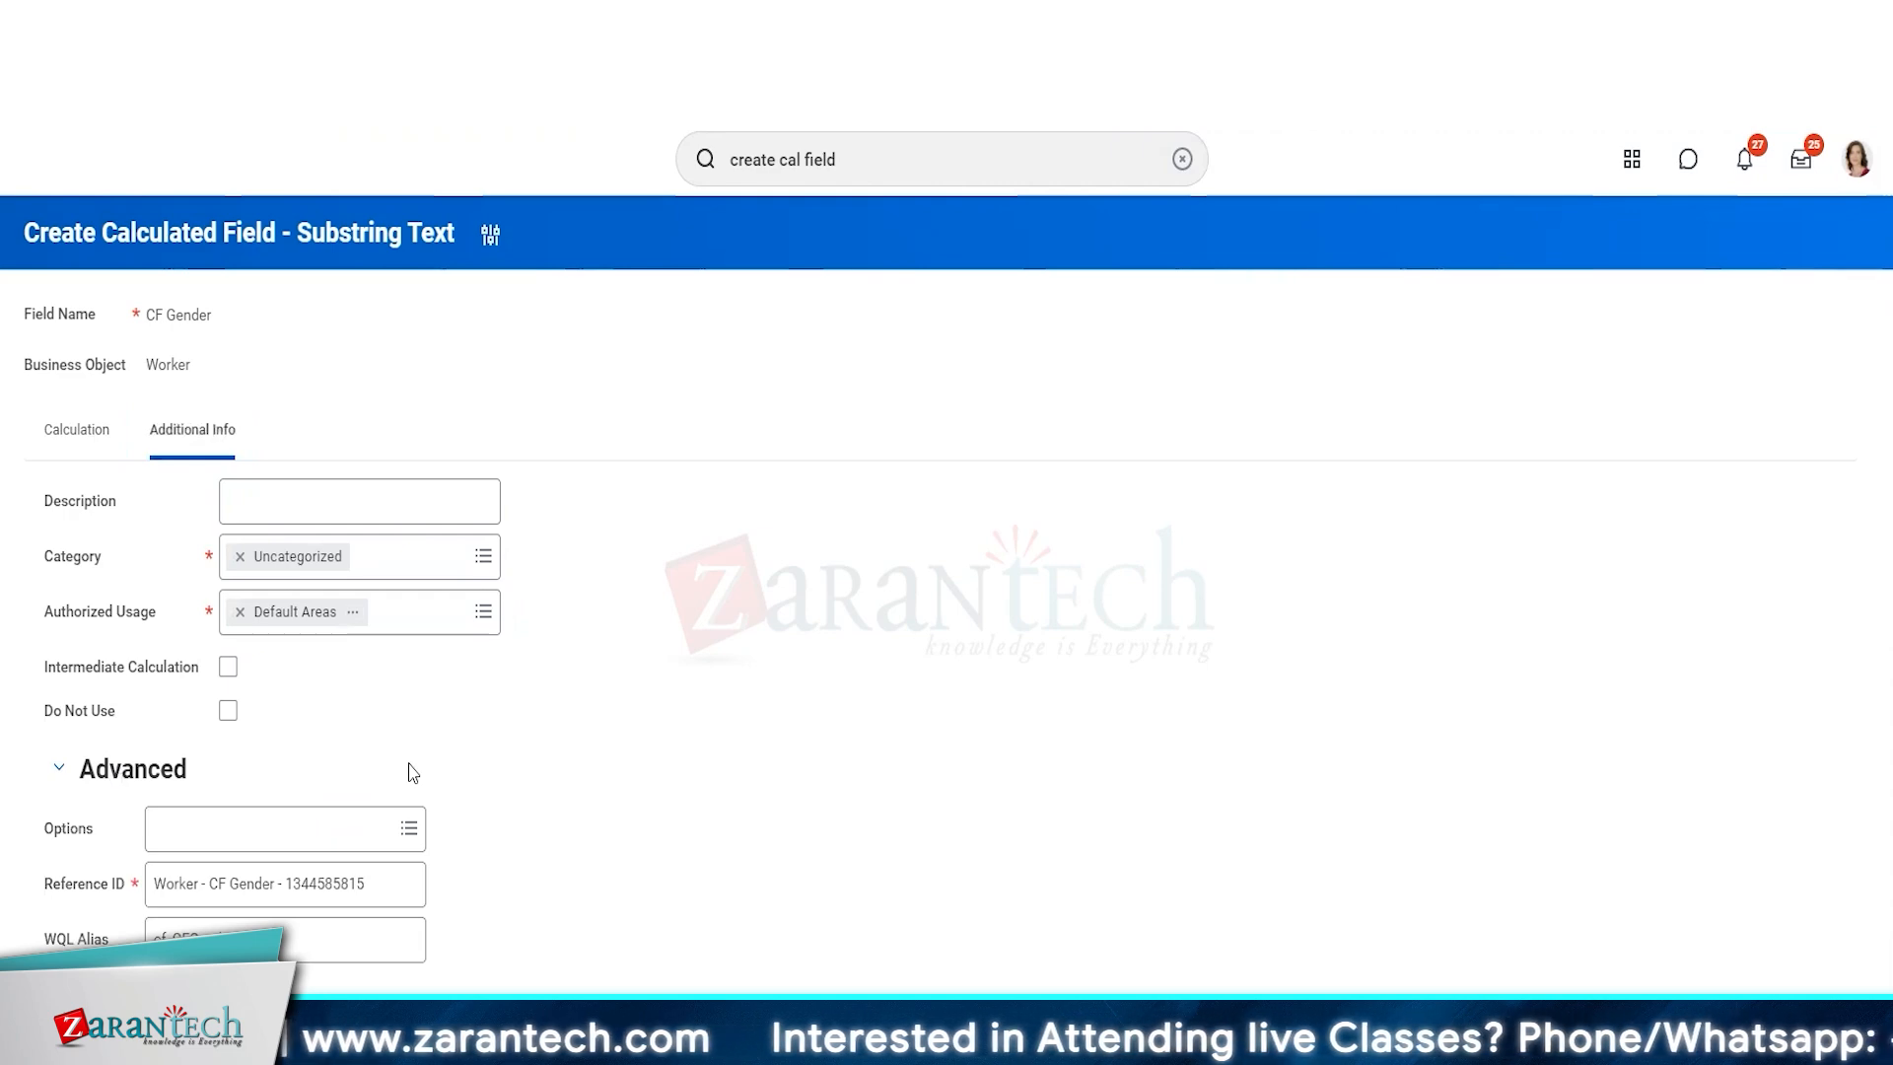
{"action": "left_click", "coordinate": [78, 431]}
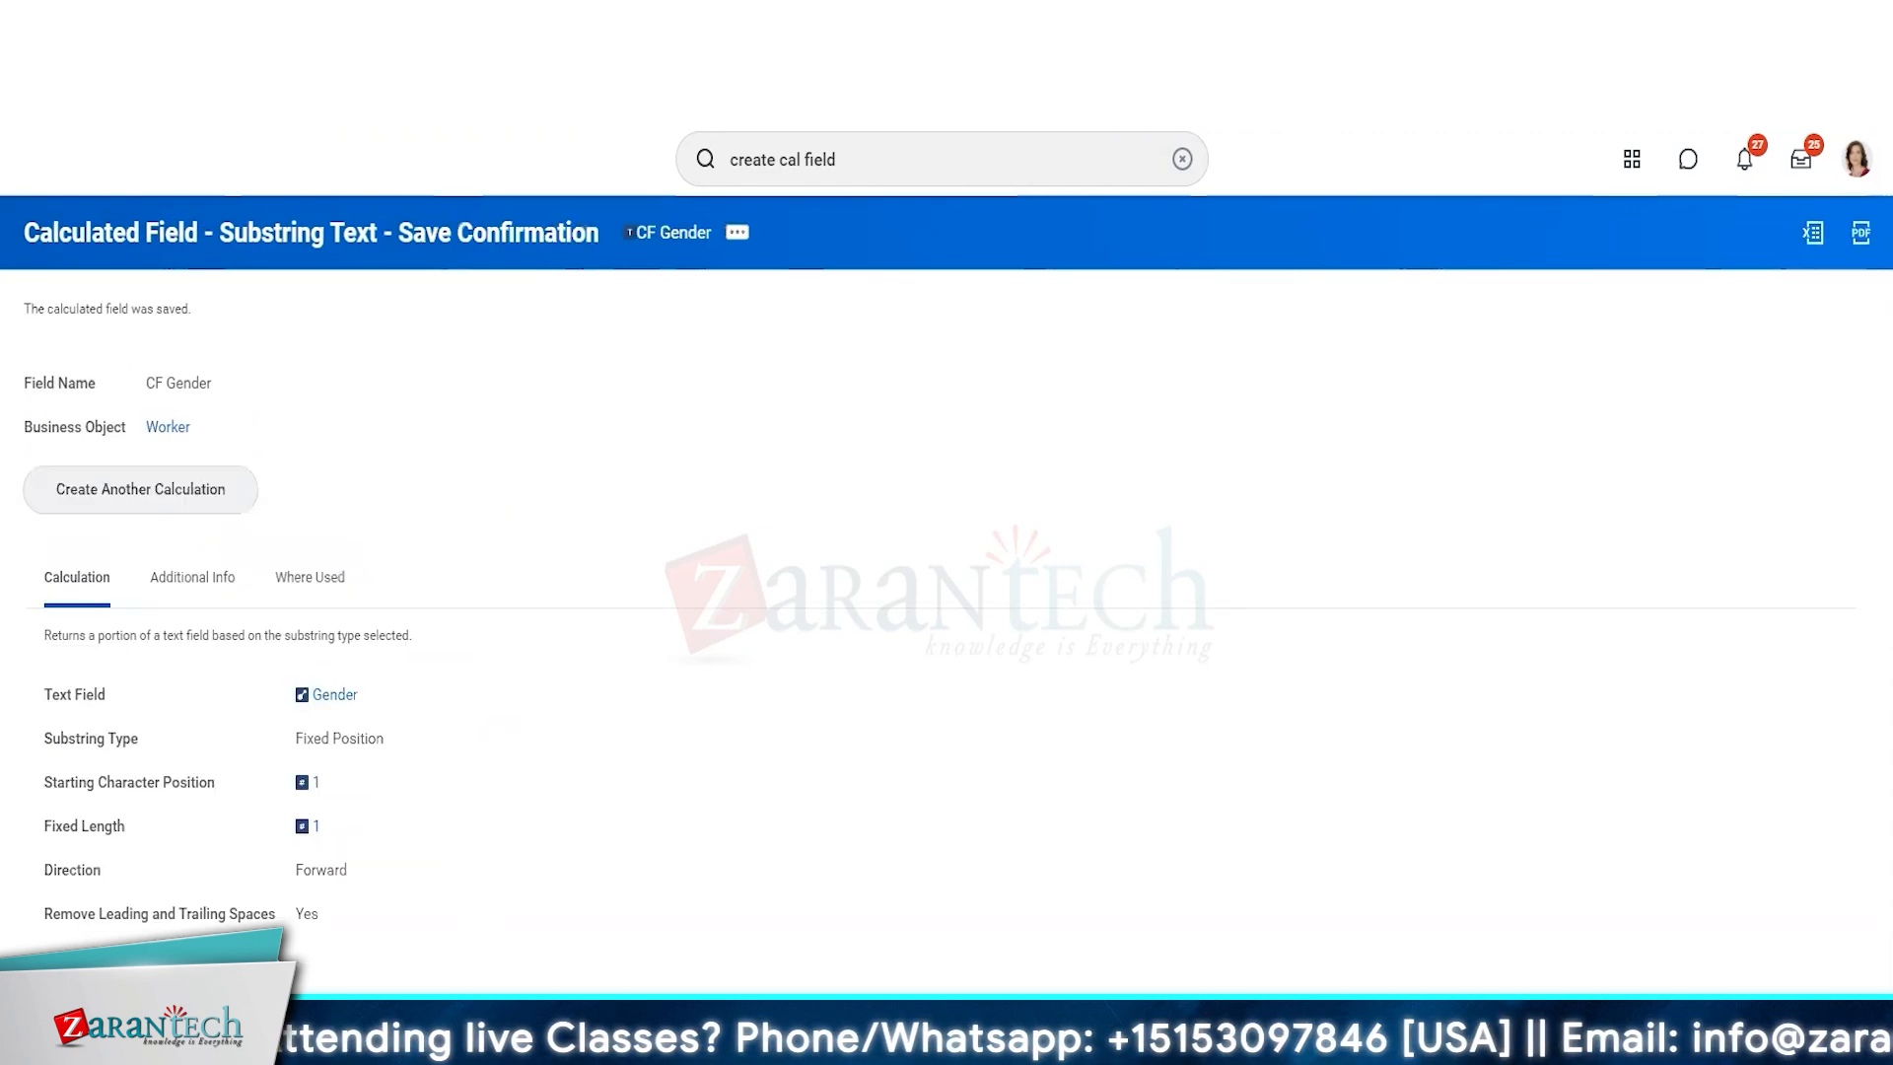
- Copy the calculated field's name and set CF Gender as the field of the report column directly below Hire Date
{"action": "left_click", "coordinate": [737, 233]}
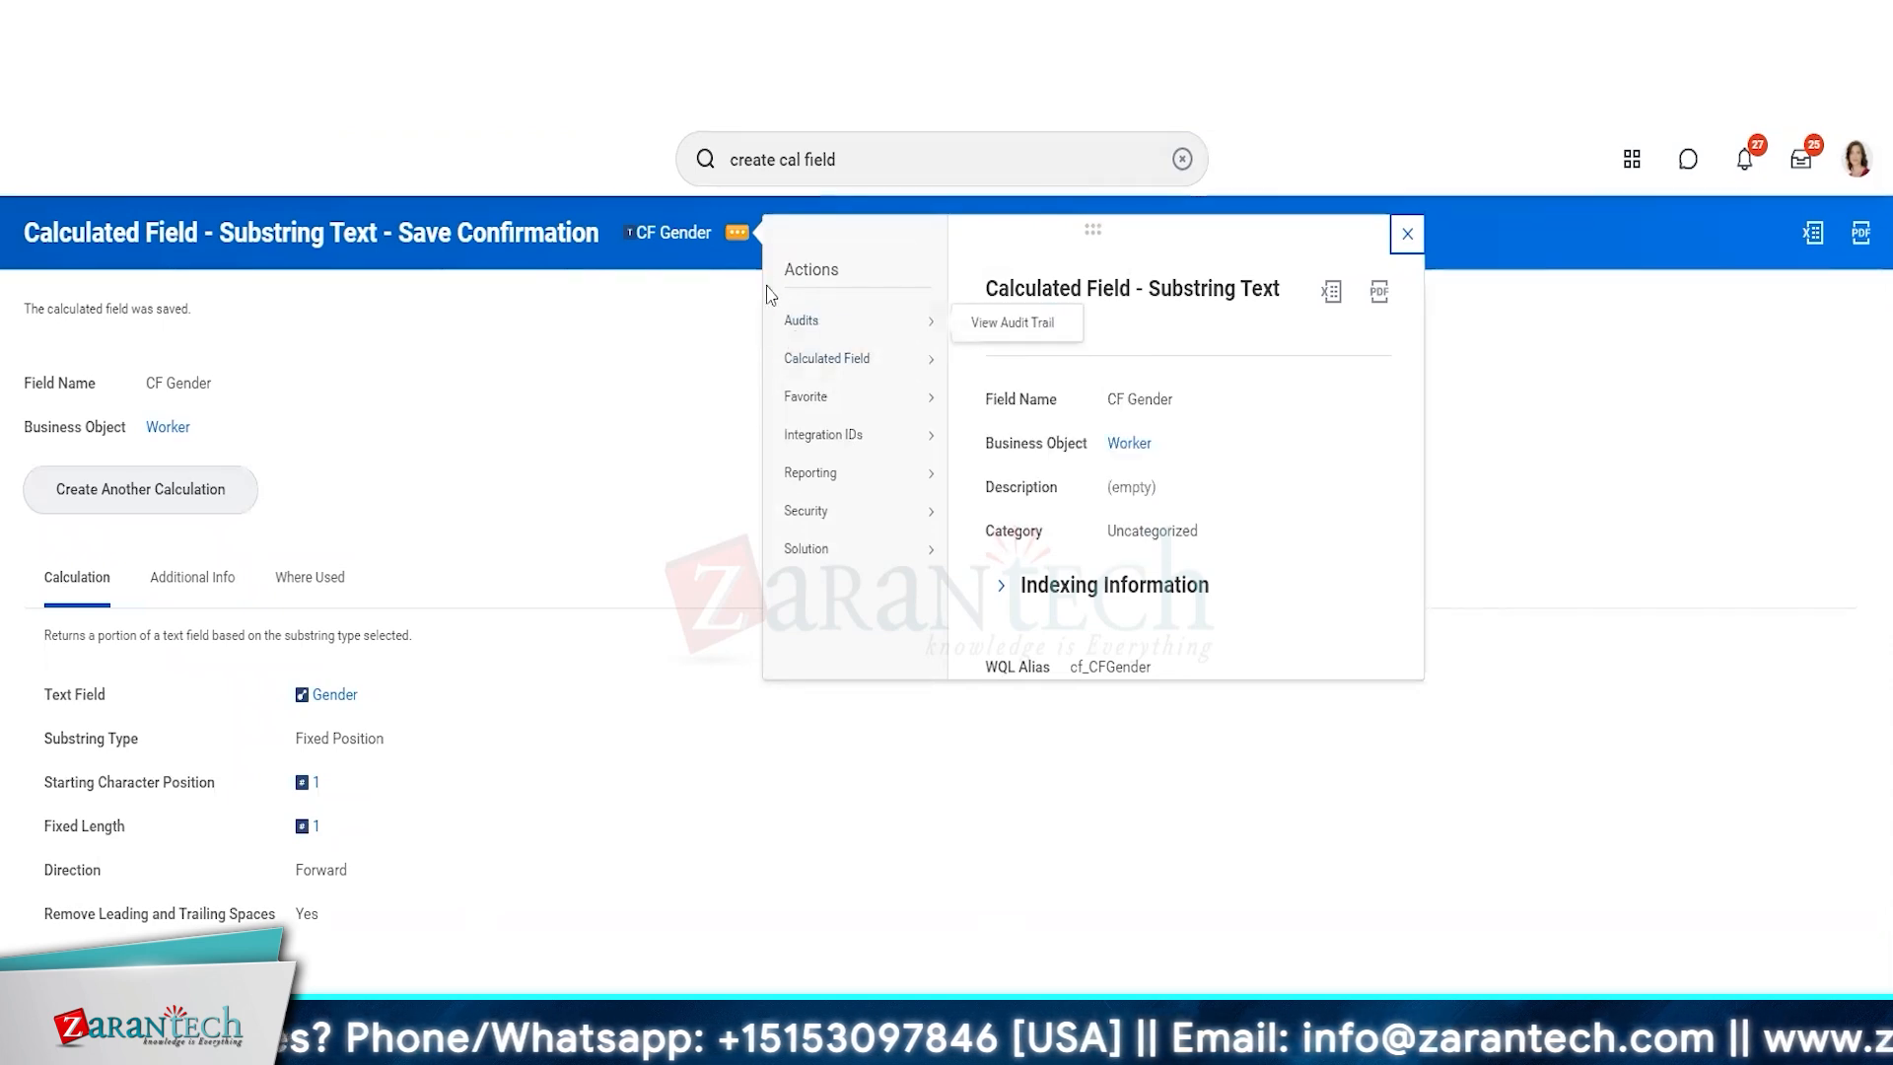
{"action": "right_click", "coordinate": [702, 243]}
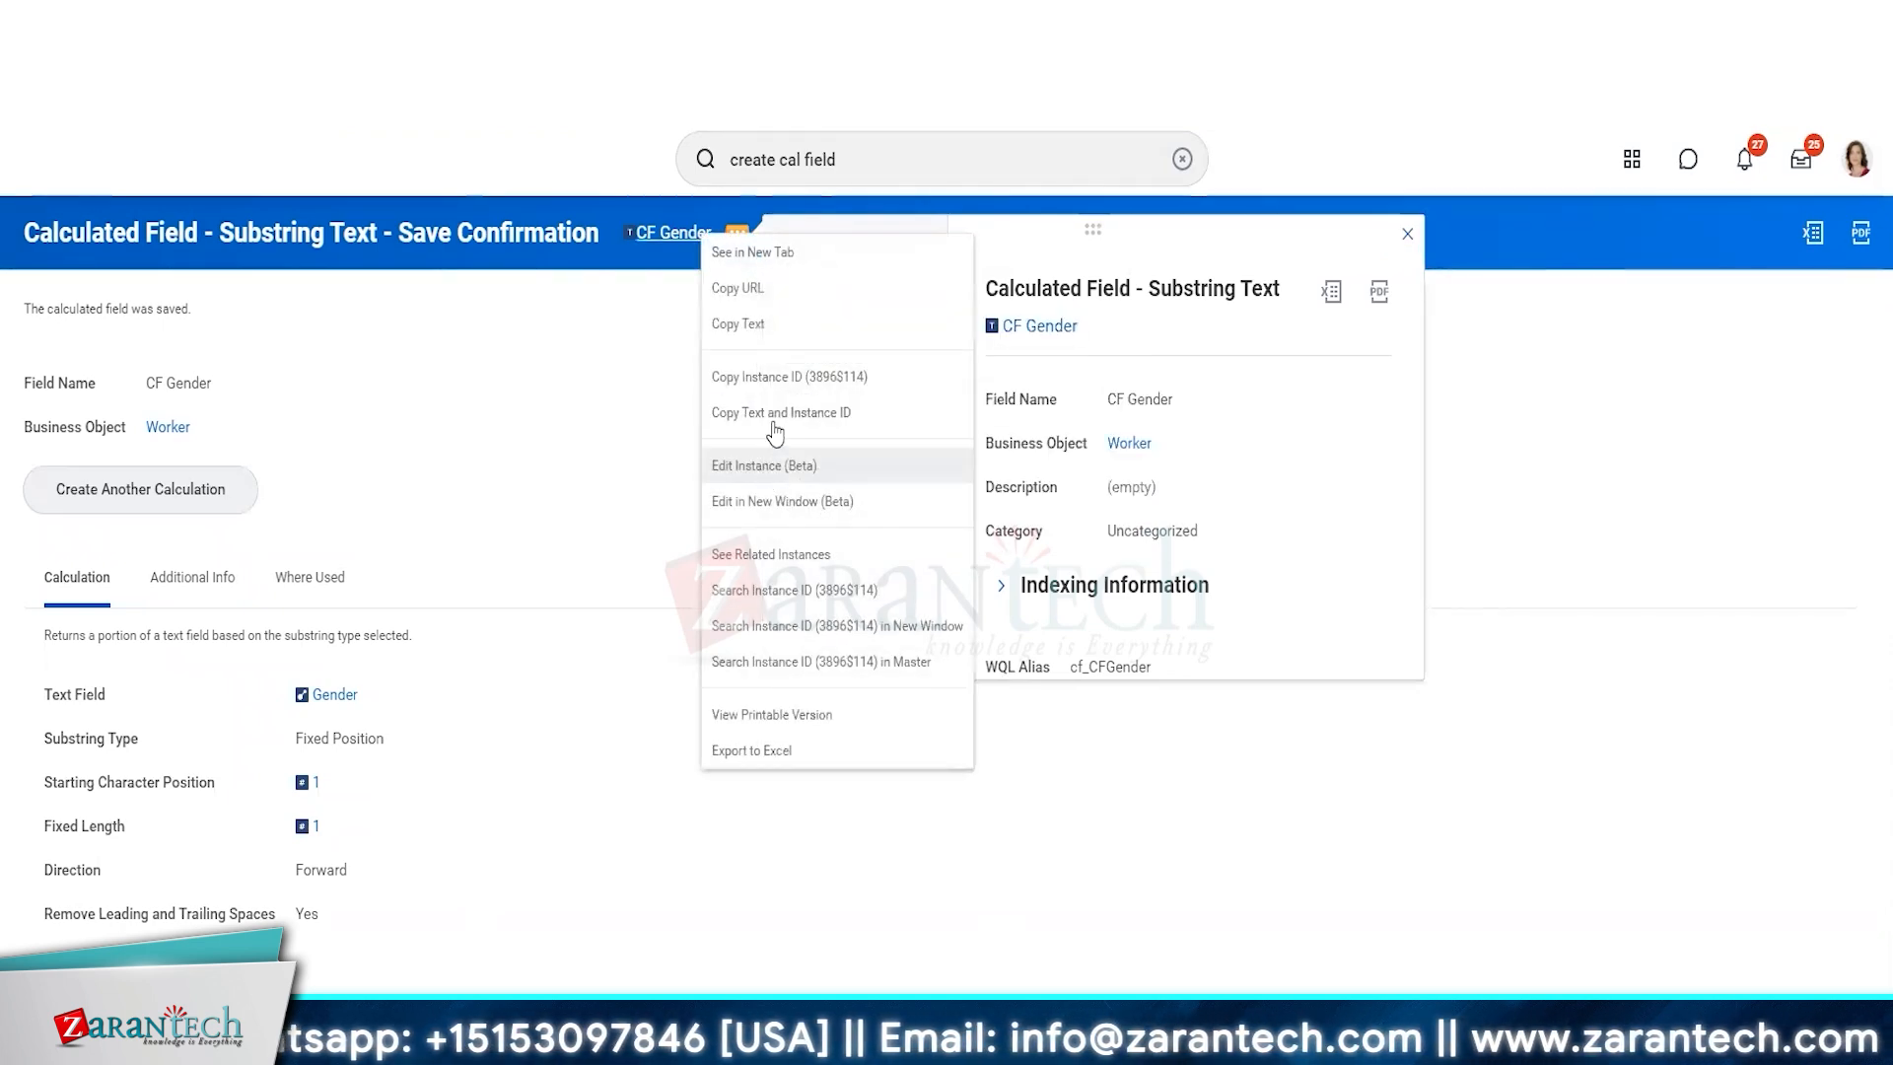
{"action": "left_click", "coordinate": [757, 291]}
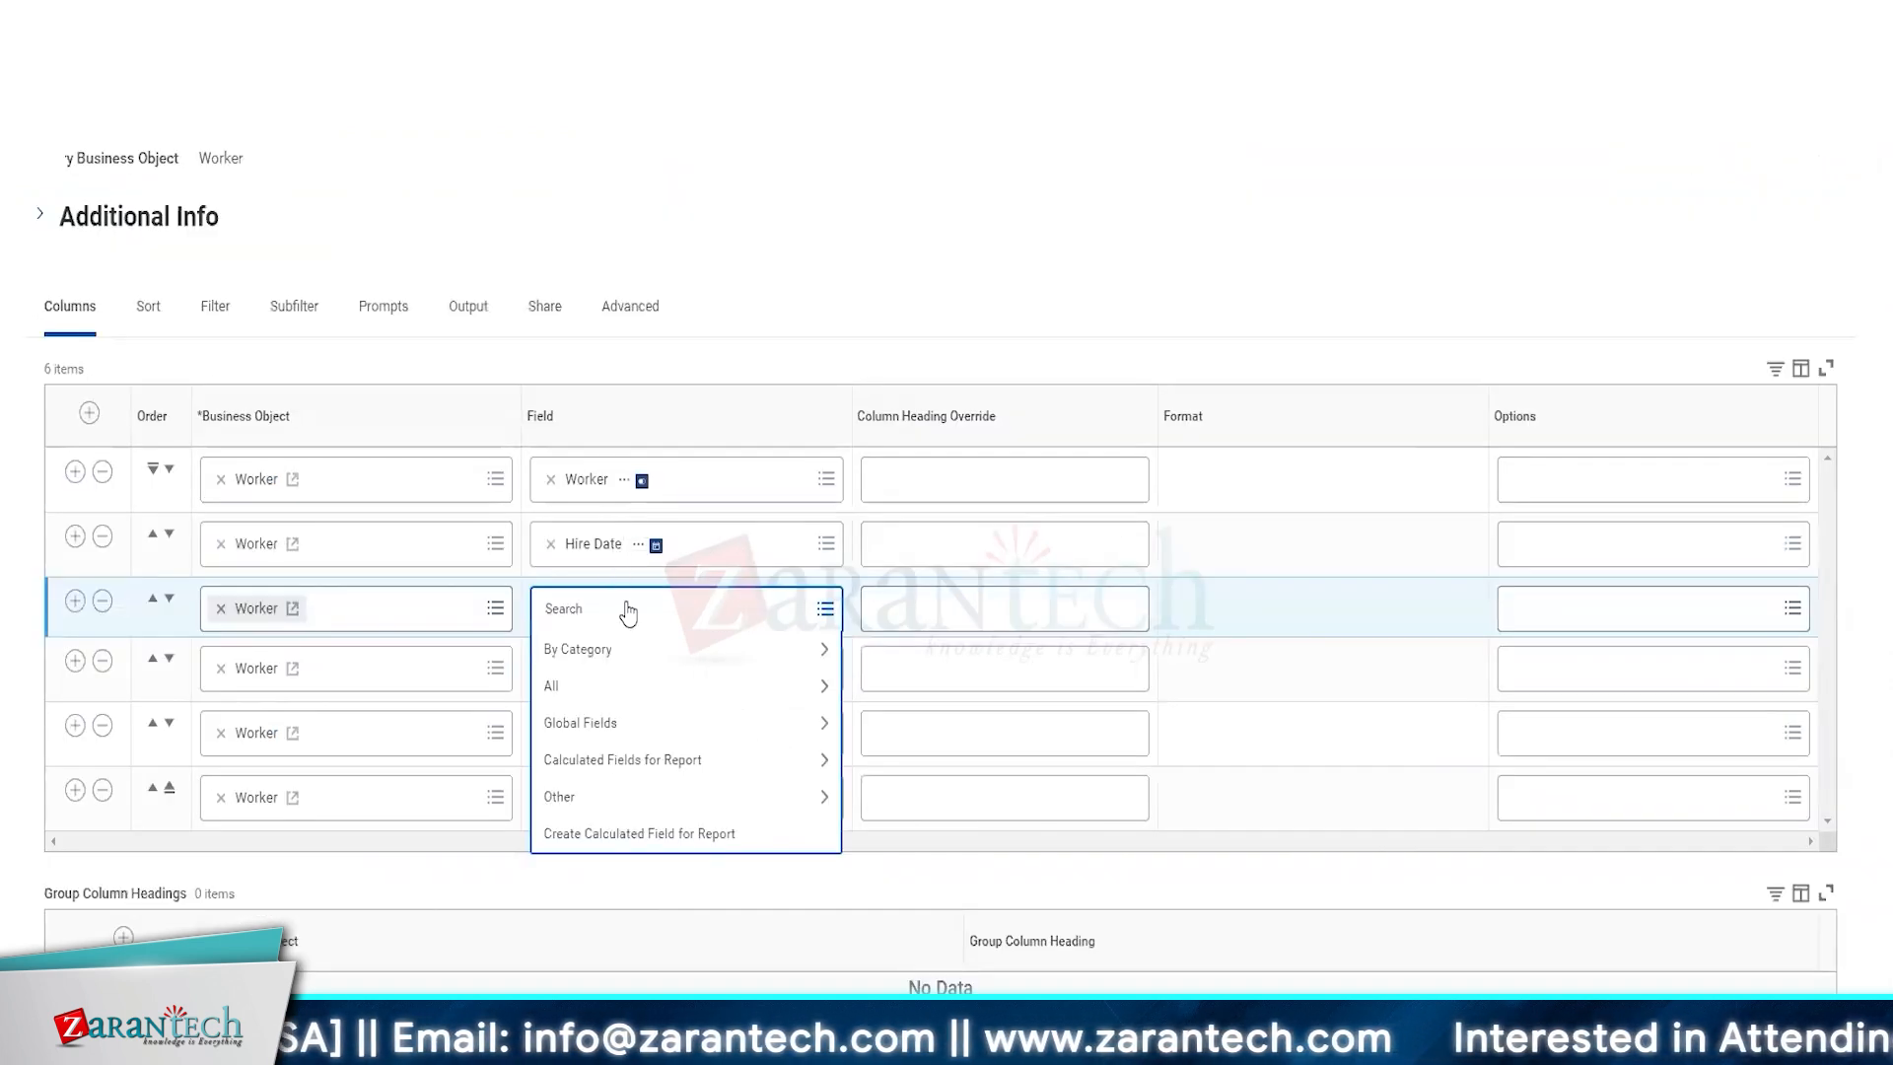
{"action": "type", "text": "CF Gender"}
{"action": "key", "text": "Return"}
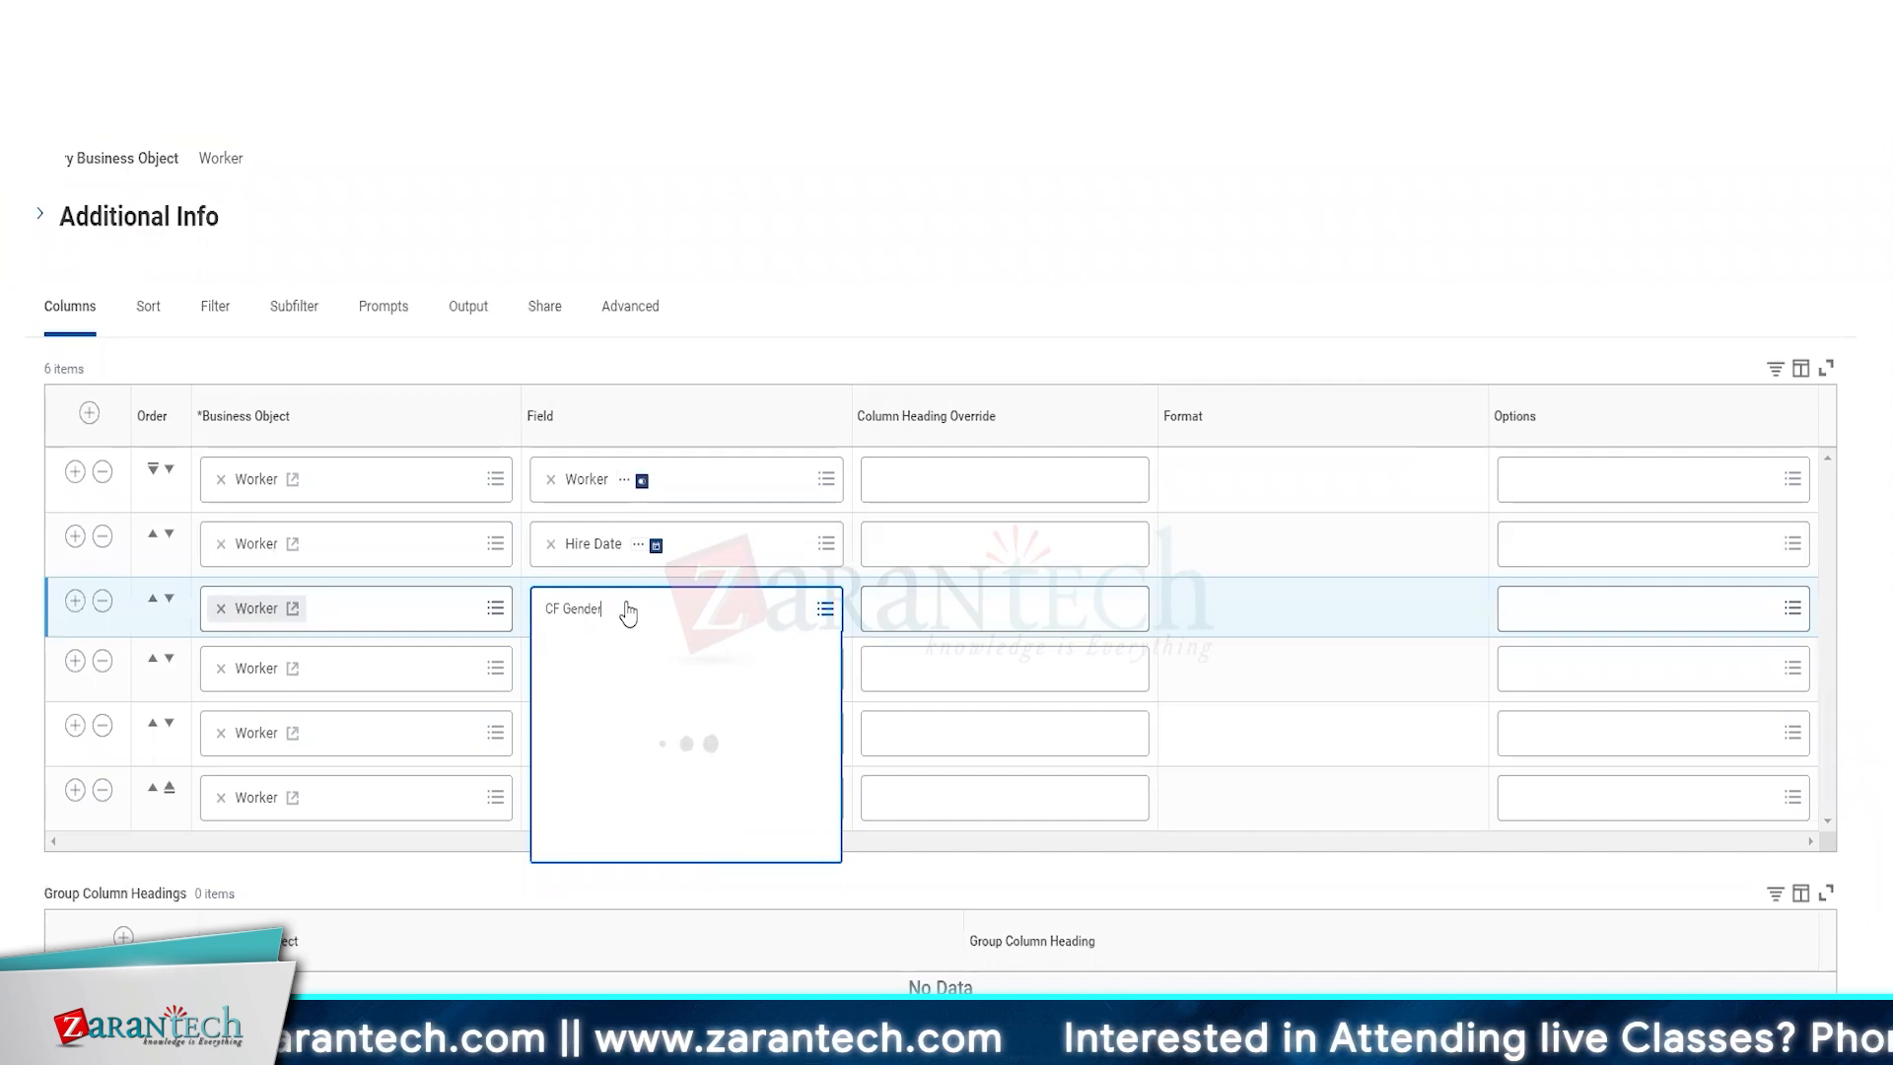
{"action": "left_click", "coordinate": [619, 695]}
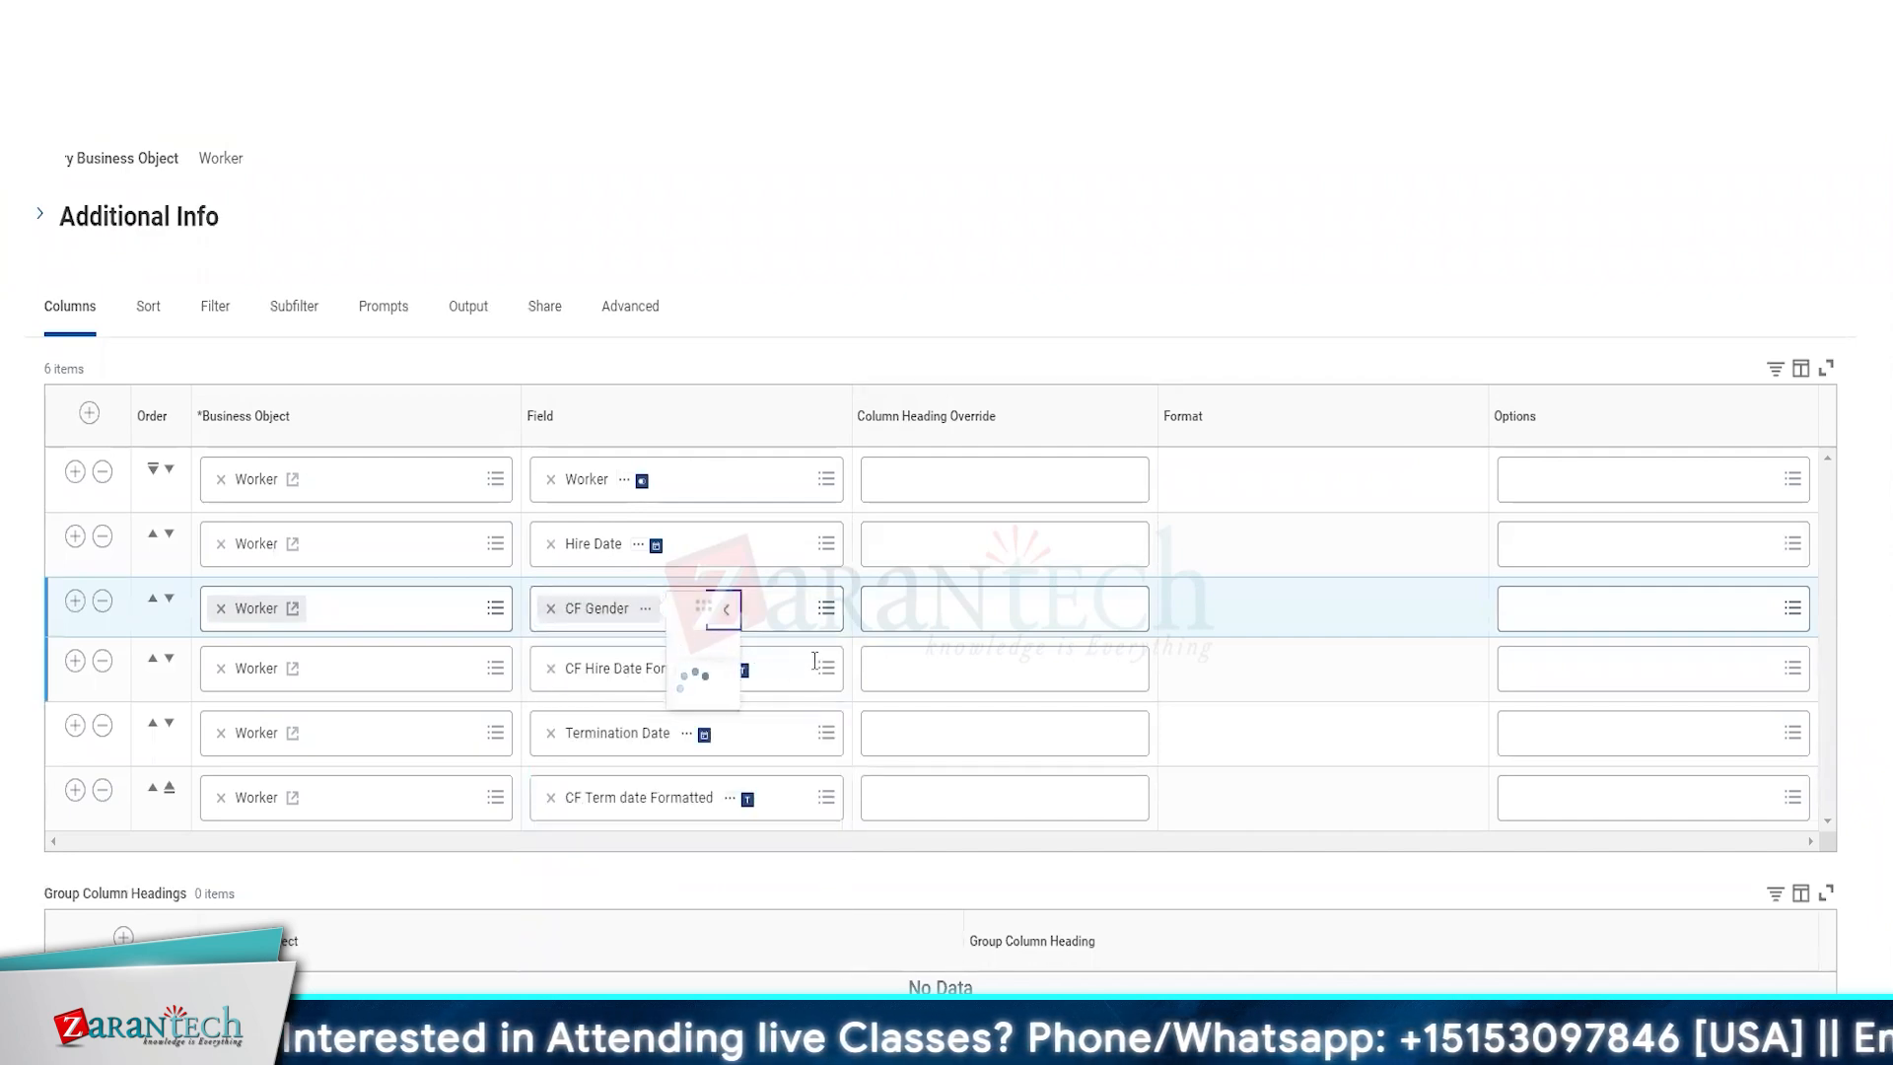
{"action": "left_click", "coordinate": [663, 609]}
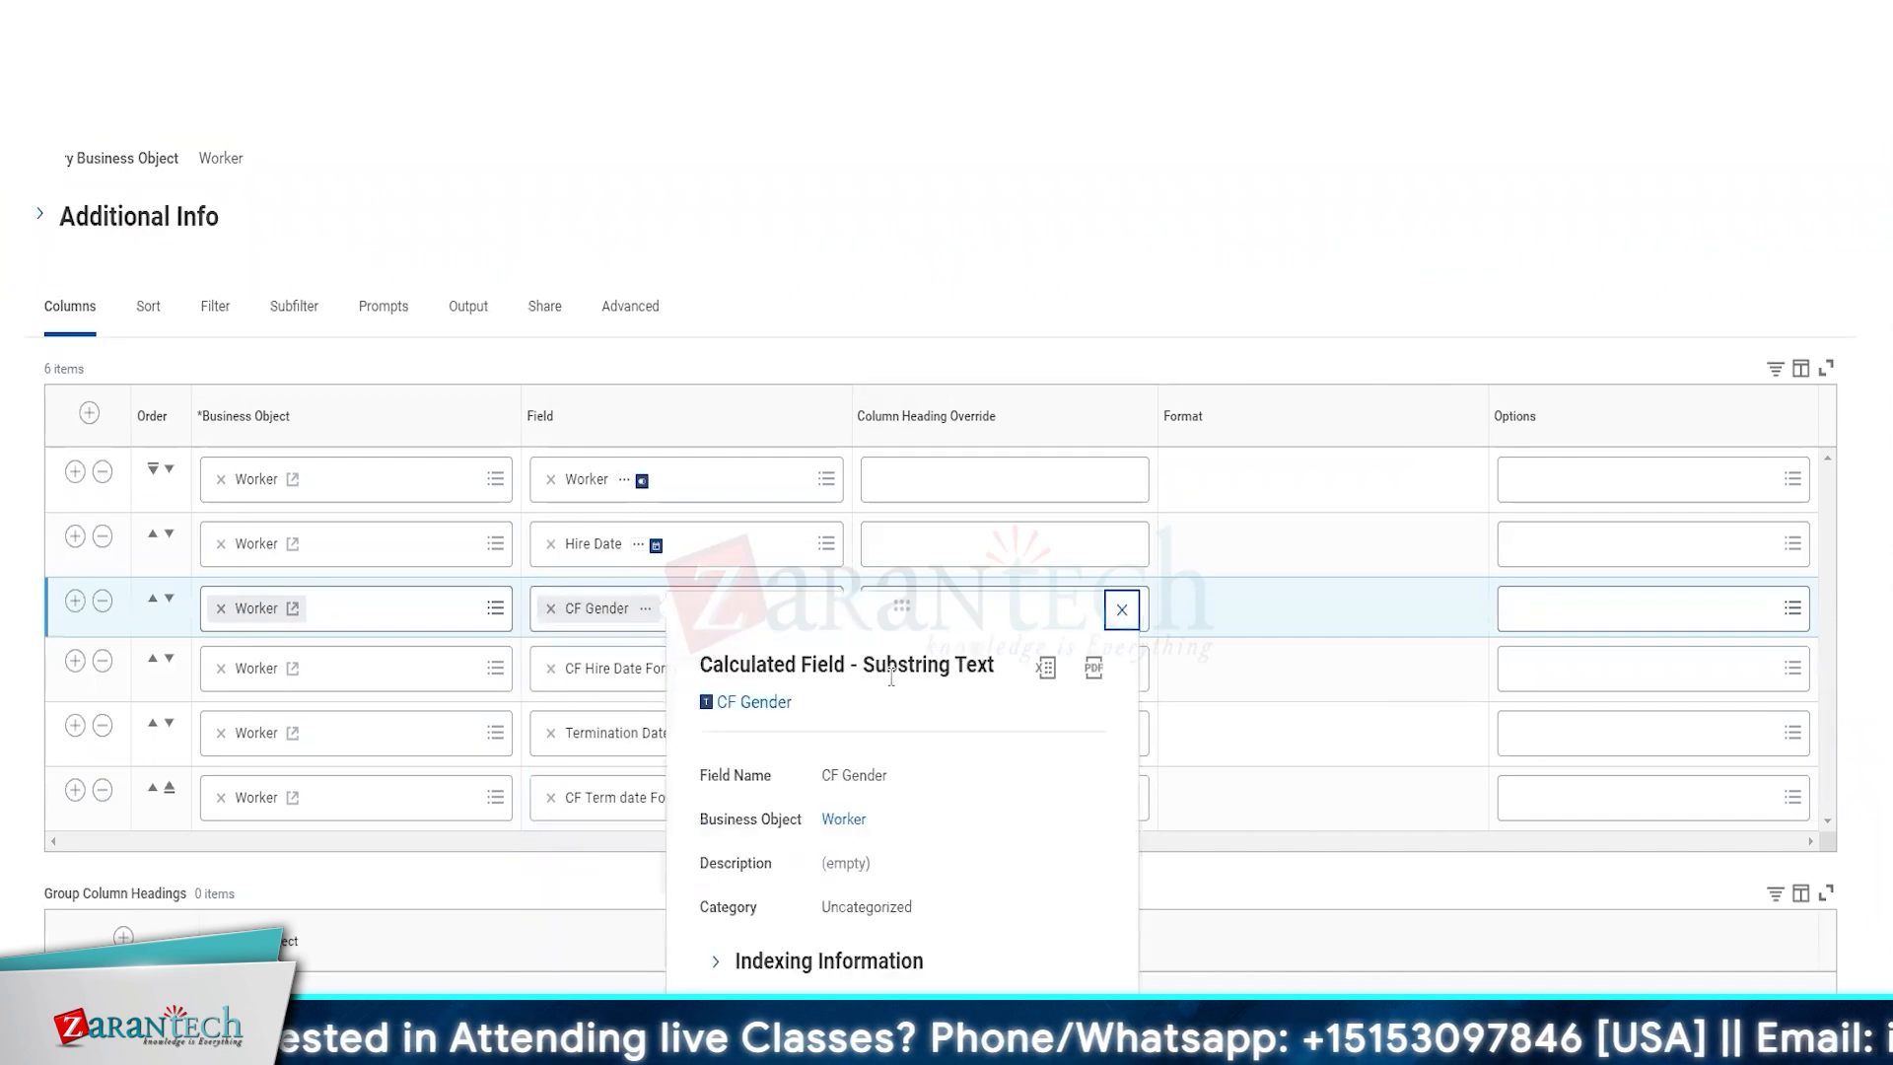
- Reopen the ZT Worker Data CF report for editing and add a Gender column directly below Hire Date
{"action": "left_click", "coordinate": [804, 296]}
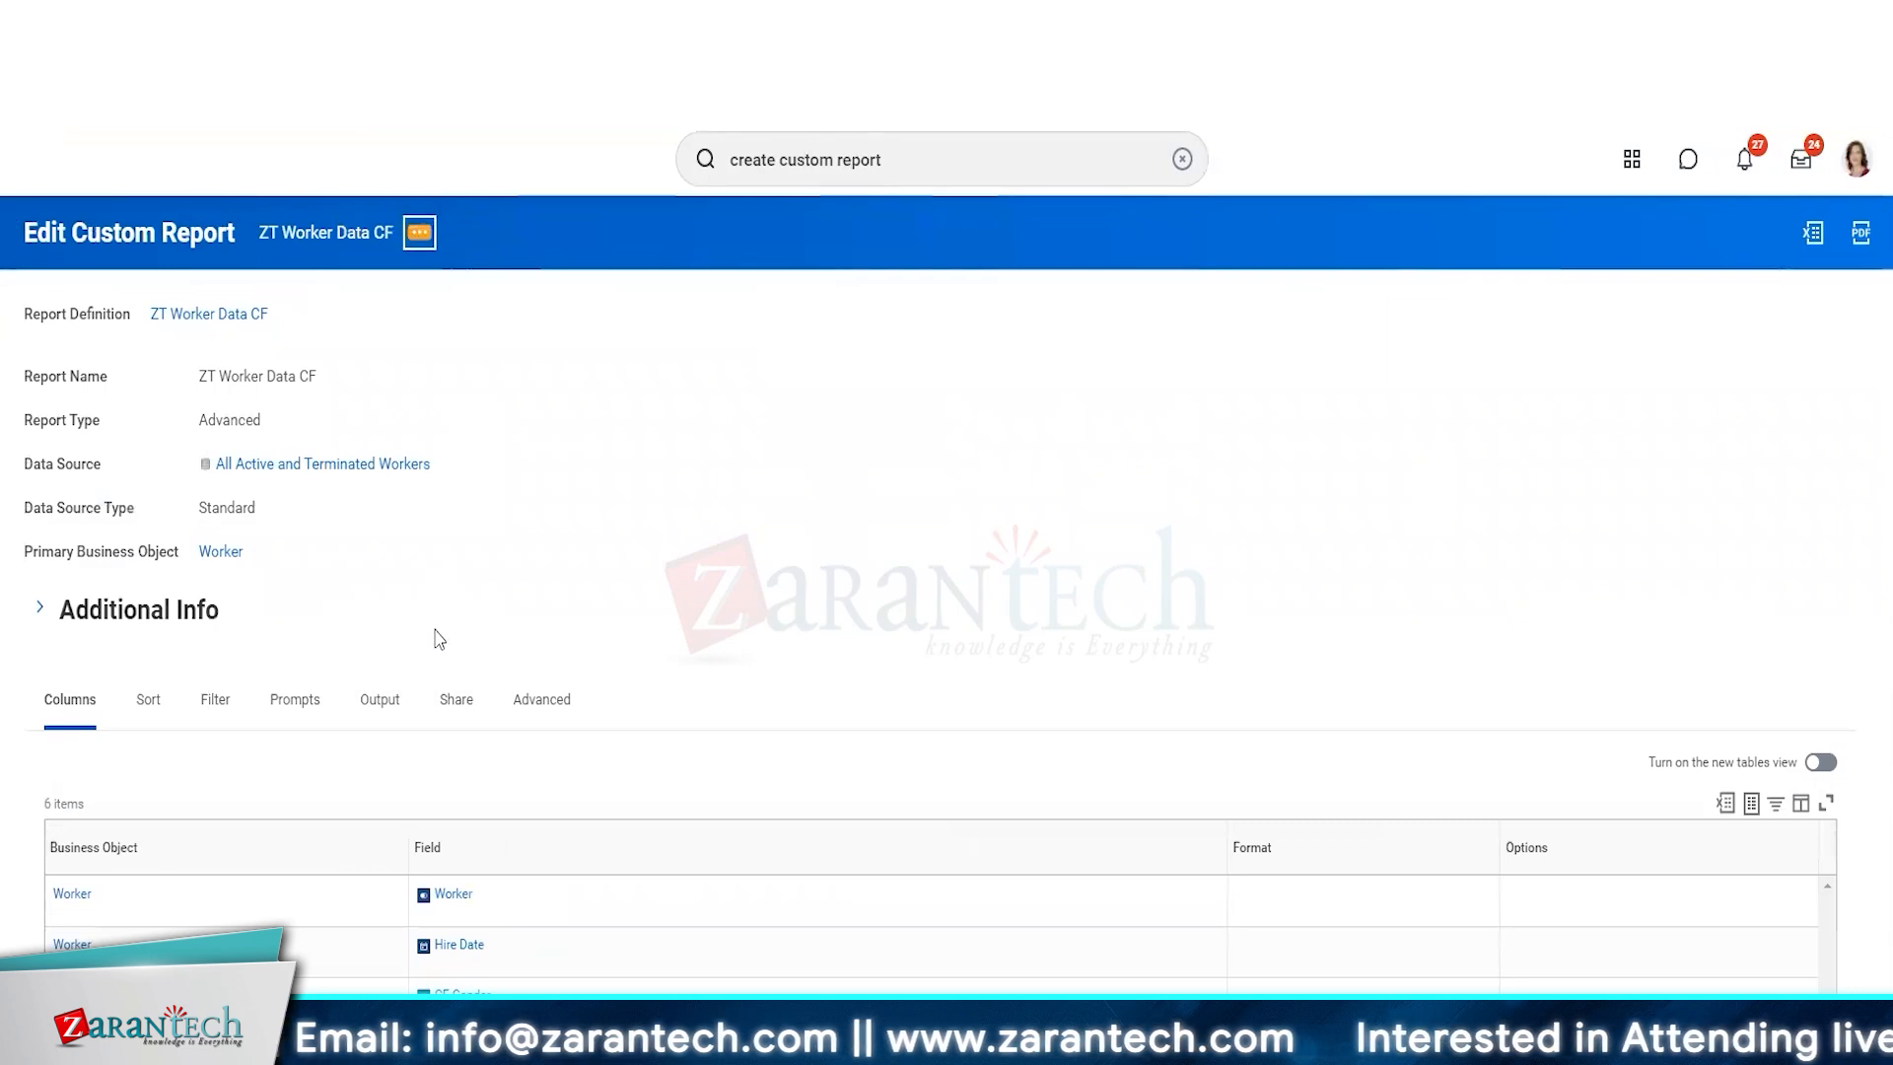
{"action": "mouse_move", "coordinate": [497, 376]}
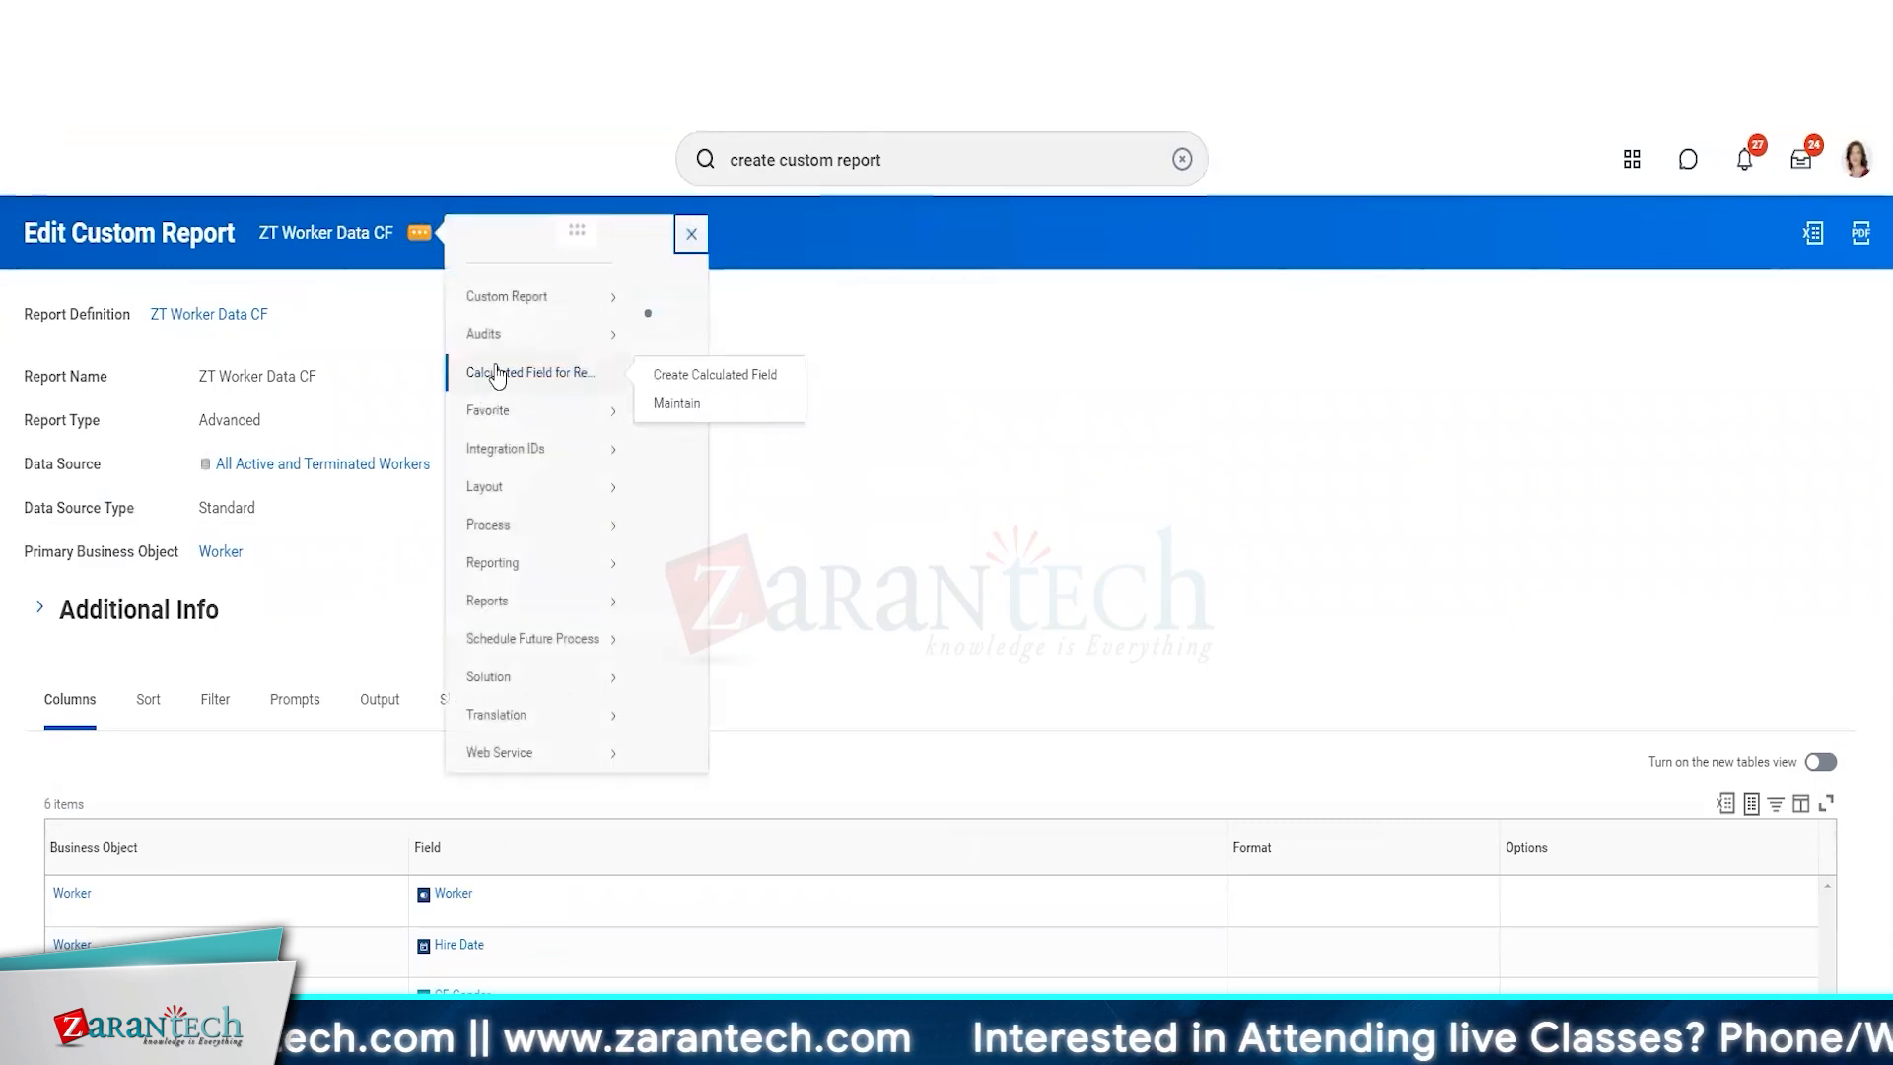
{"action": "mouse_move", "coordinate": [517, 299]}
{"action": "left_click", "coordinate": [798, 296]}
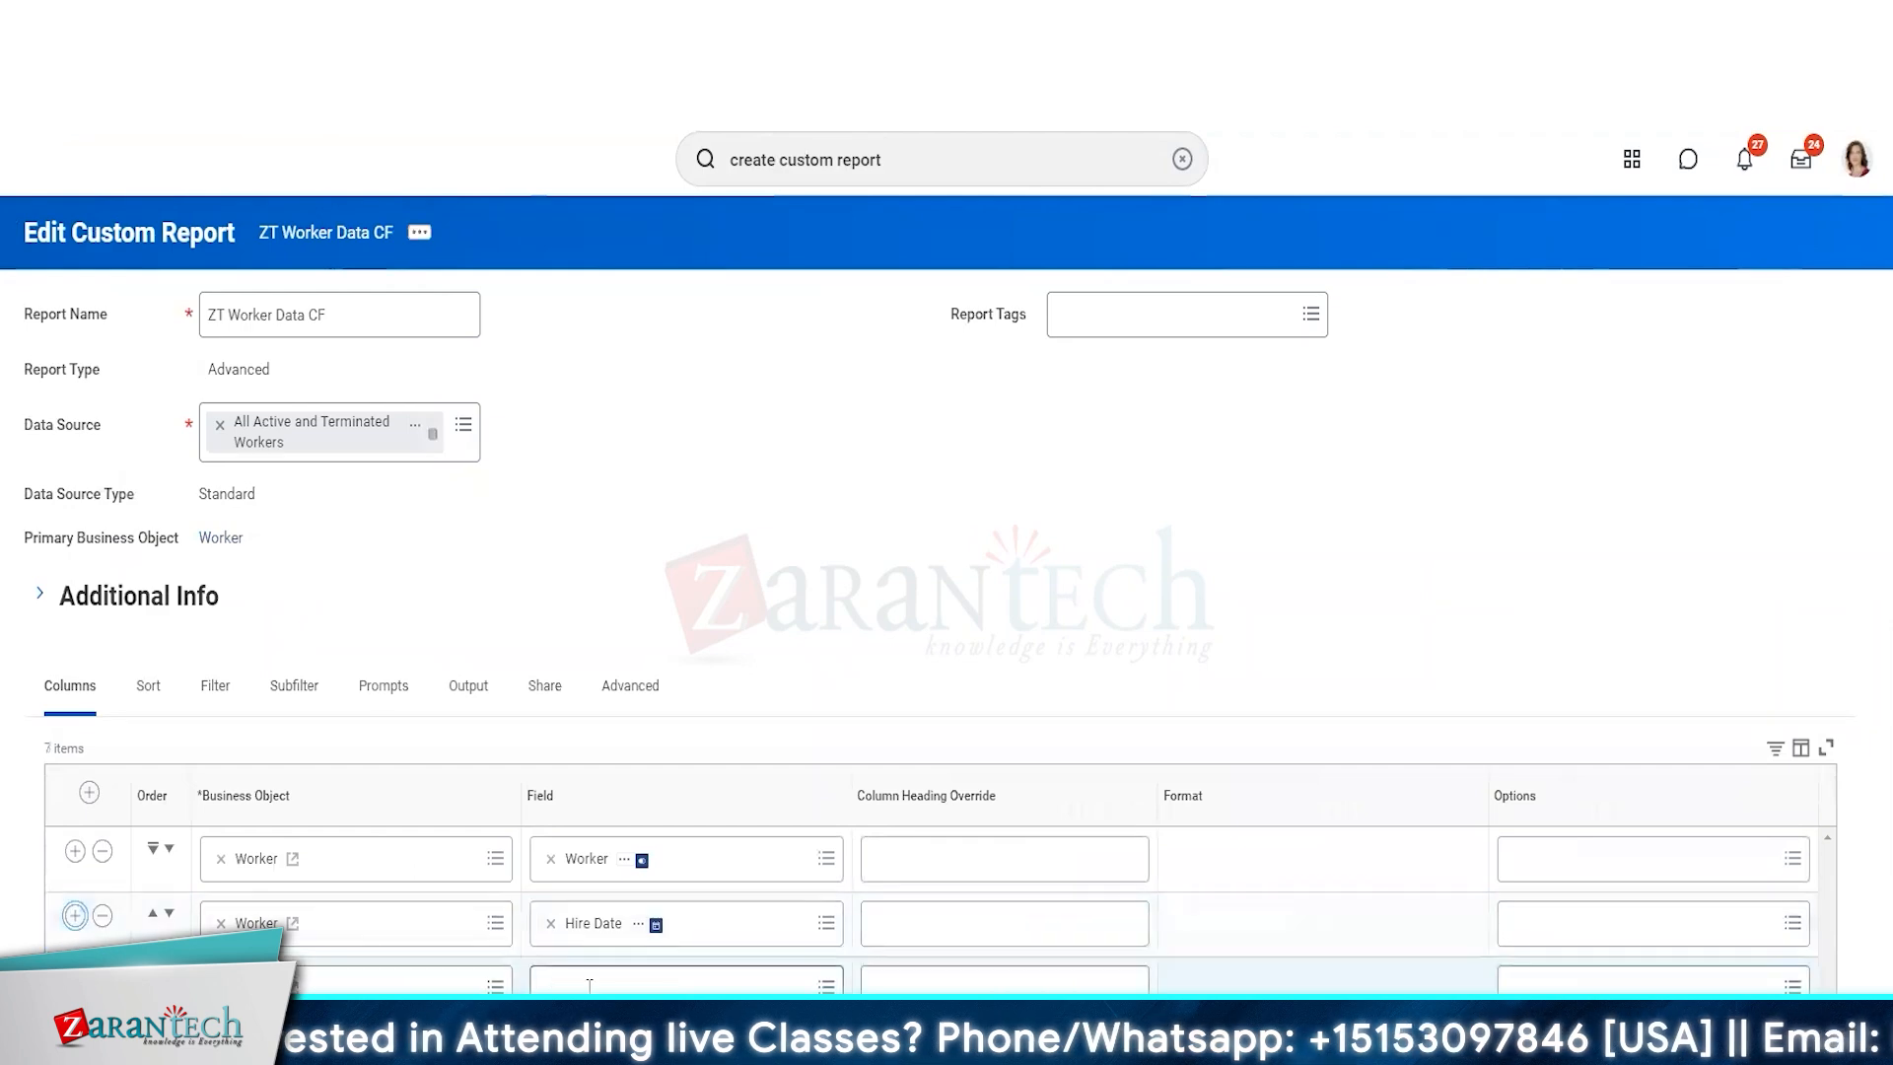
{"action": "left_click", "coordinate": [589, 985]}
{"action": "type", "text": "ge"}
{"action": "key", "text": "Return"}
{"action": "left_click", "coordinate": [573, 515]}
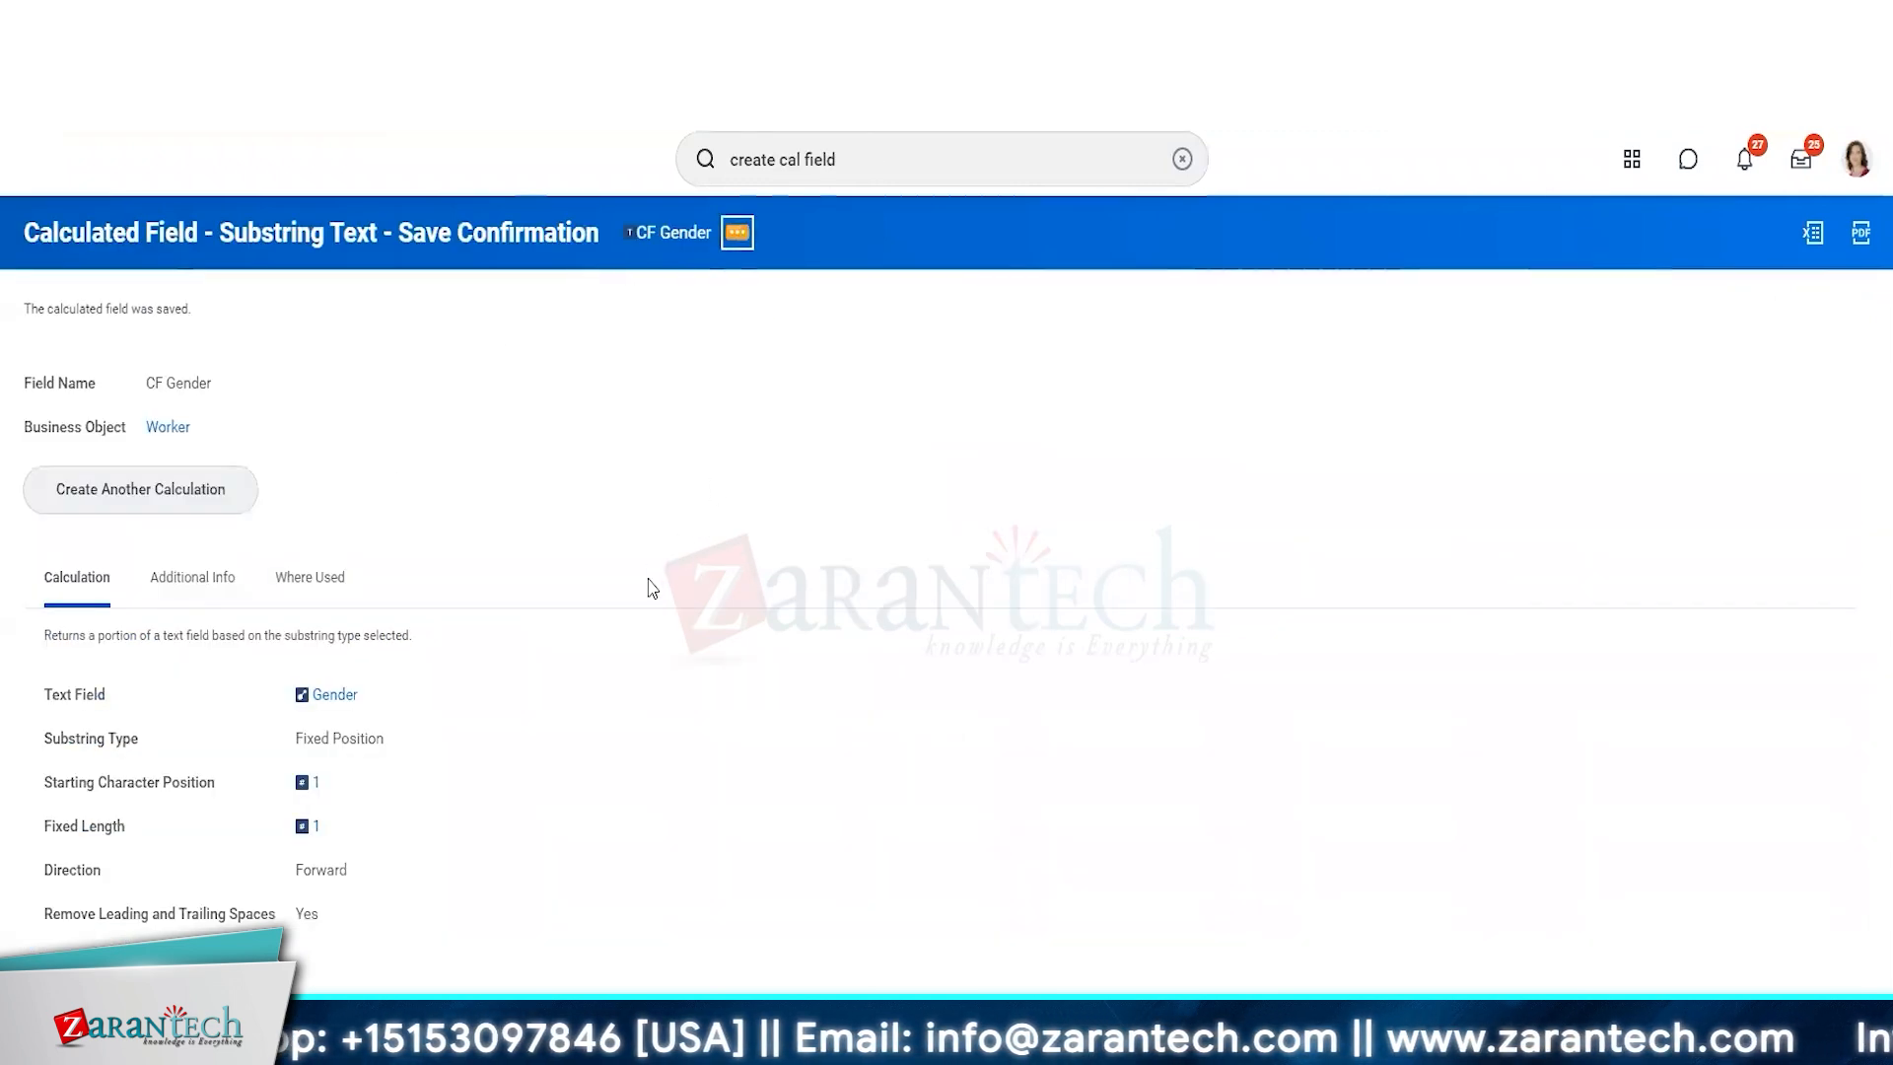
- Edit the CF Gender calculated field and set its starting character position to 2
{"action": "mouse_move", "coordinate": [851, 356]}
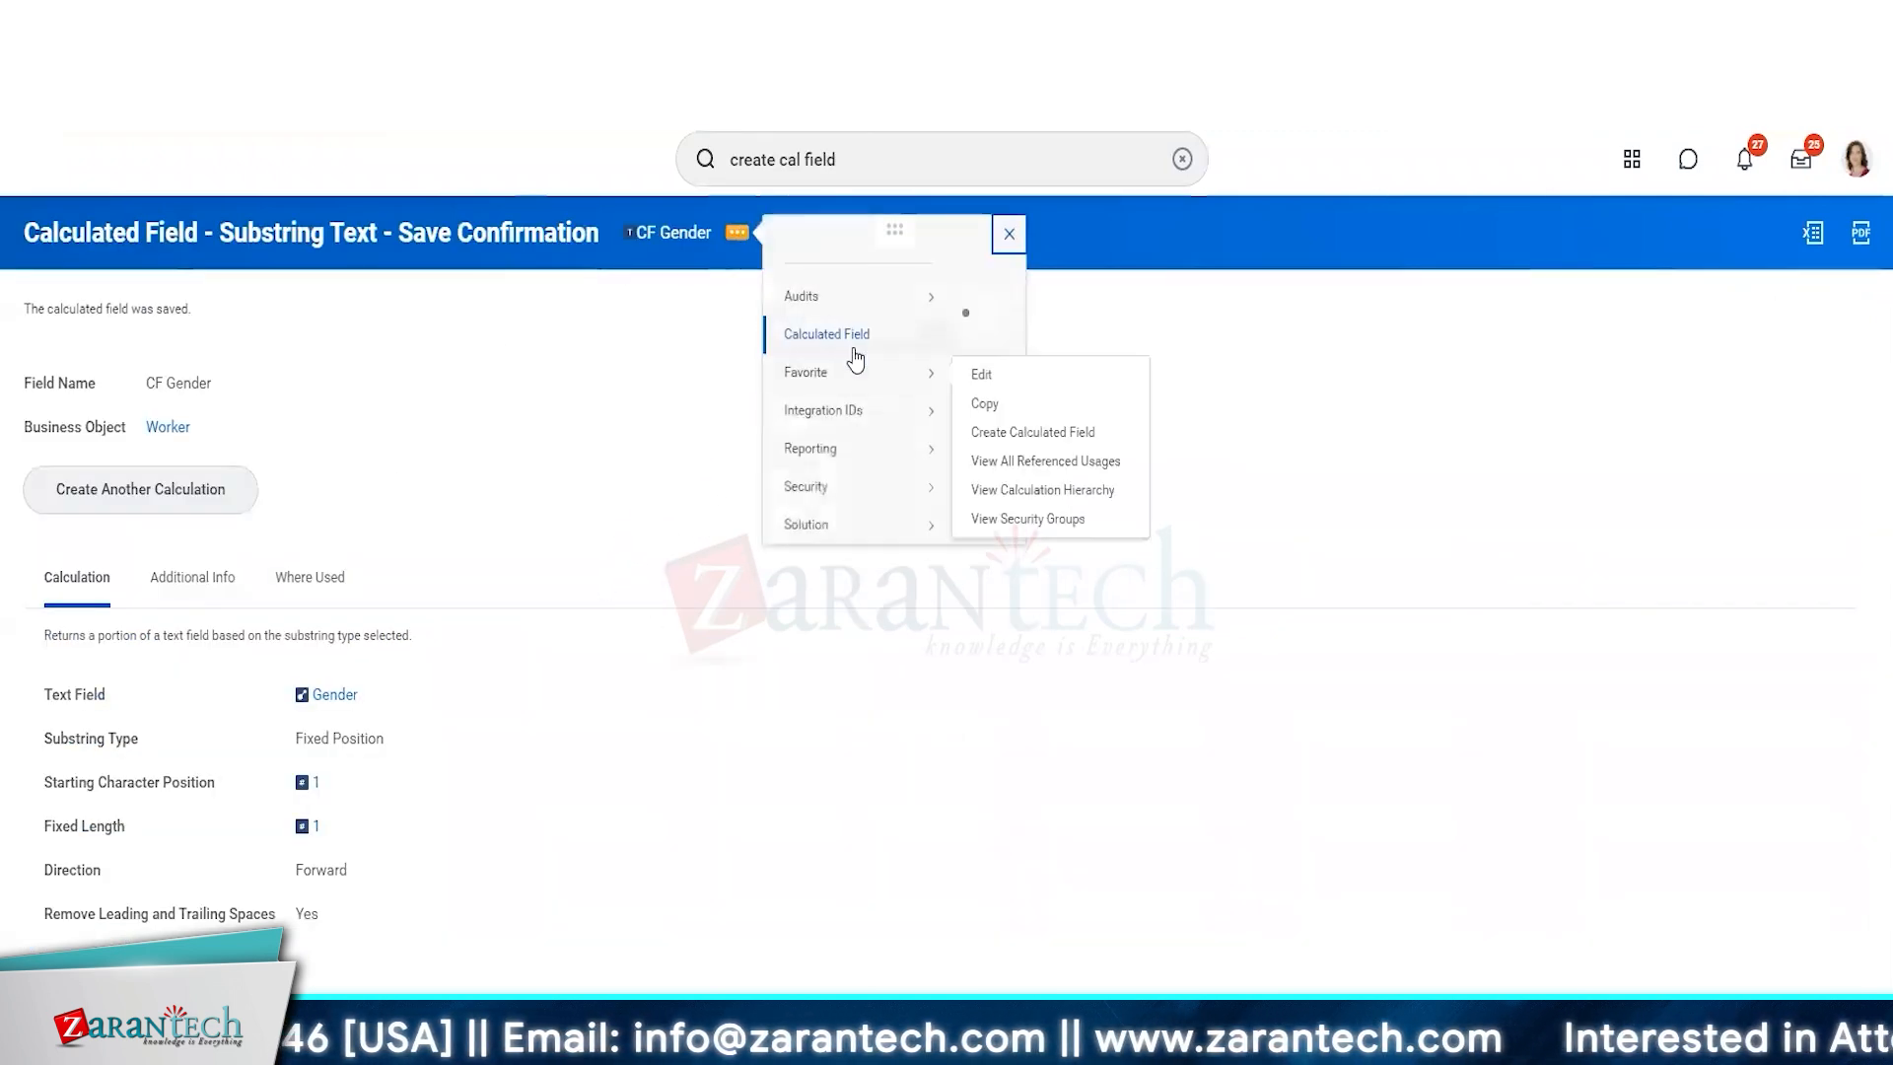
{"action": "left_click", "coordinate": [986, 363]}
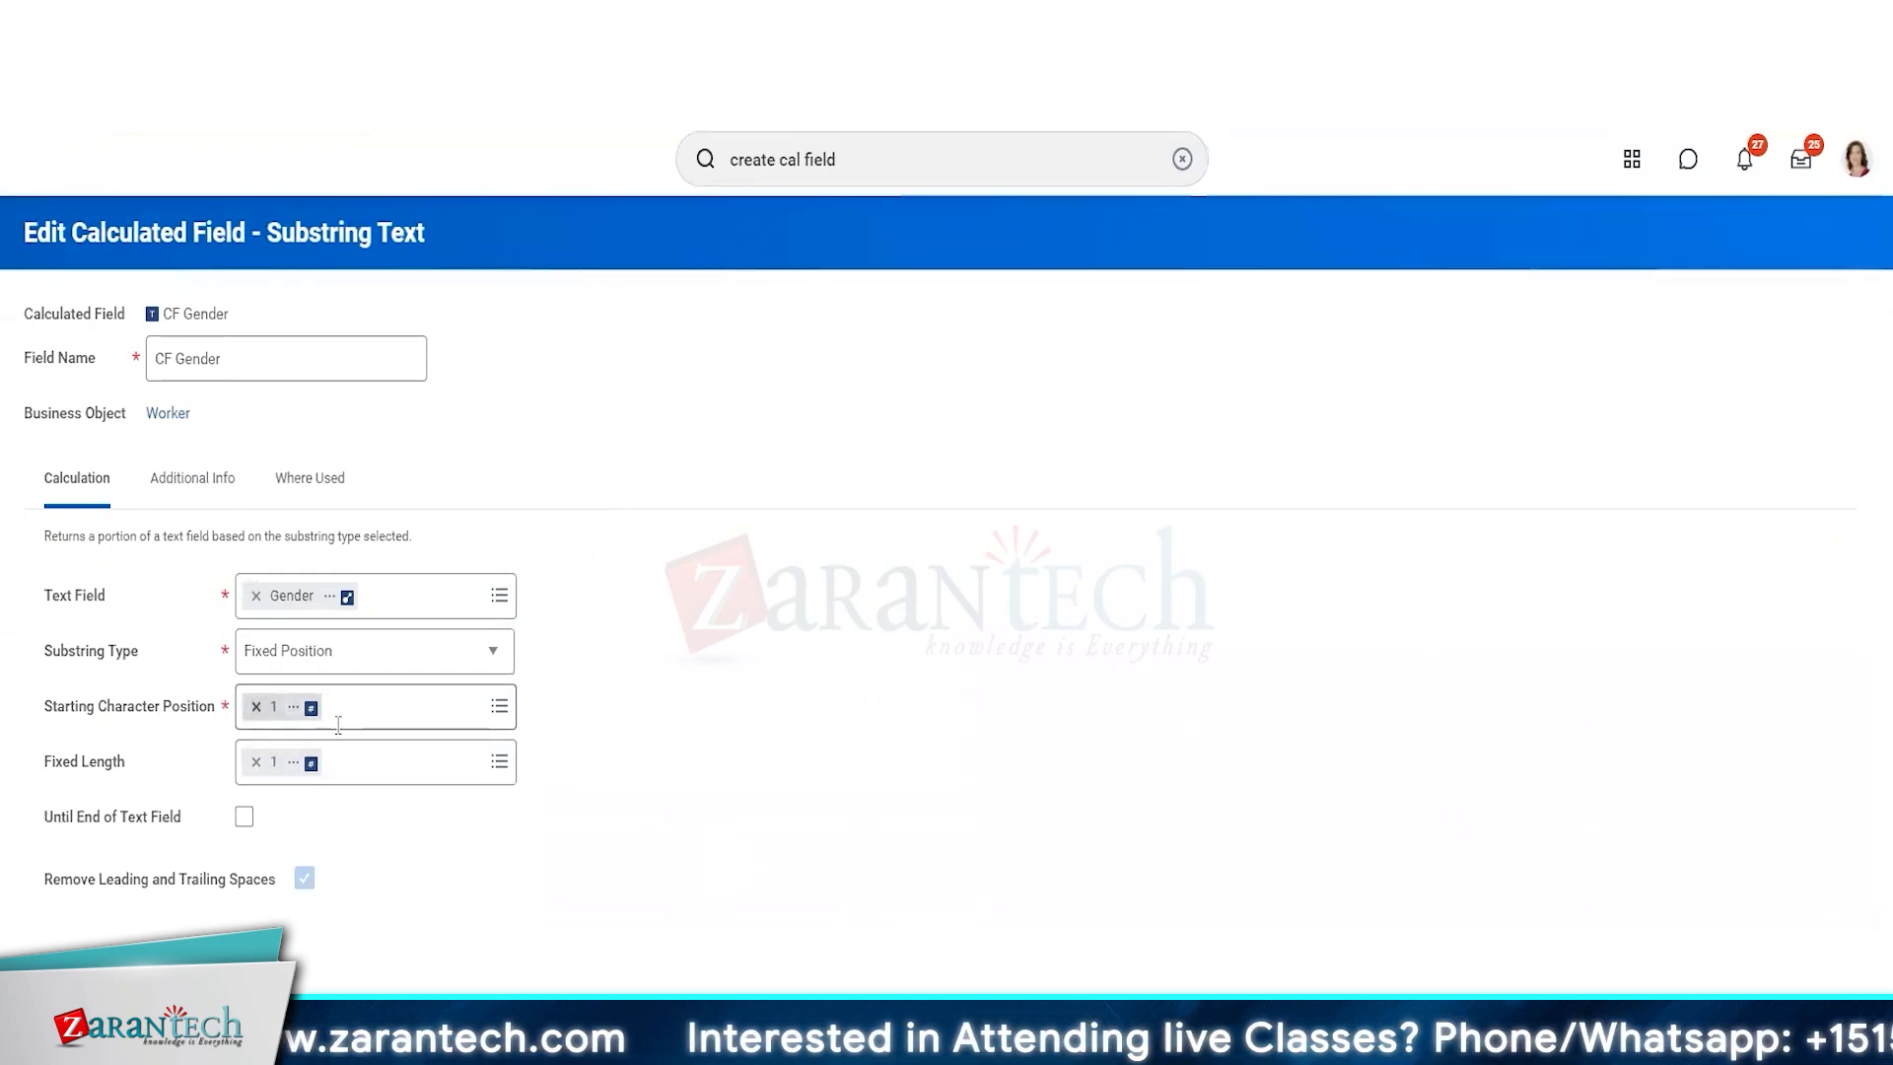
{"action": "left_click", "coordinate": [338, 720]}
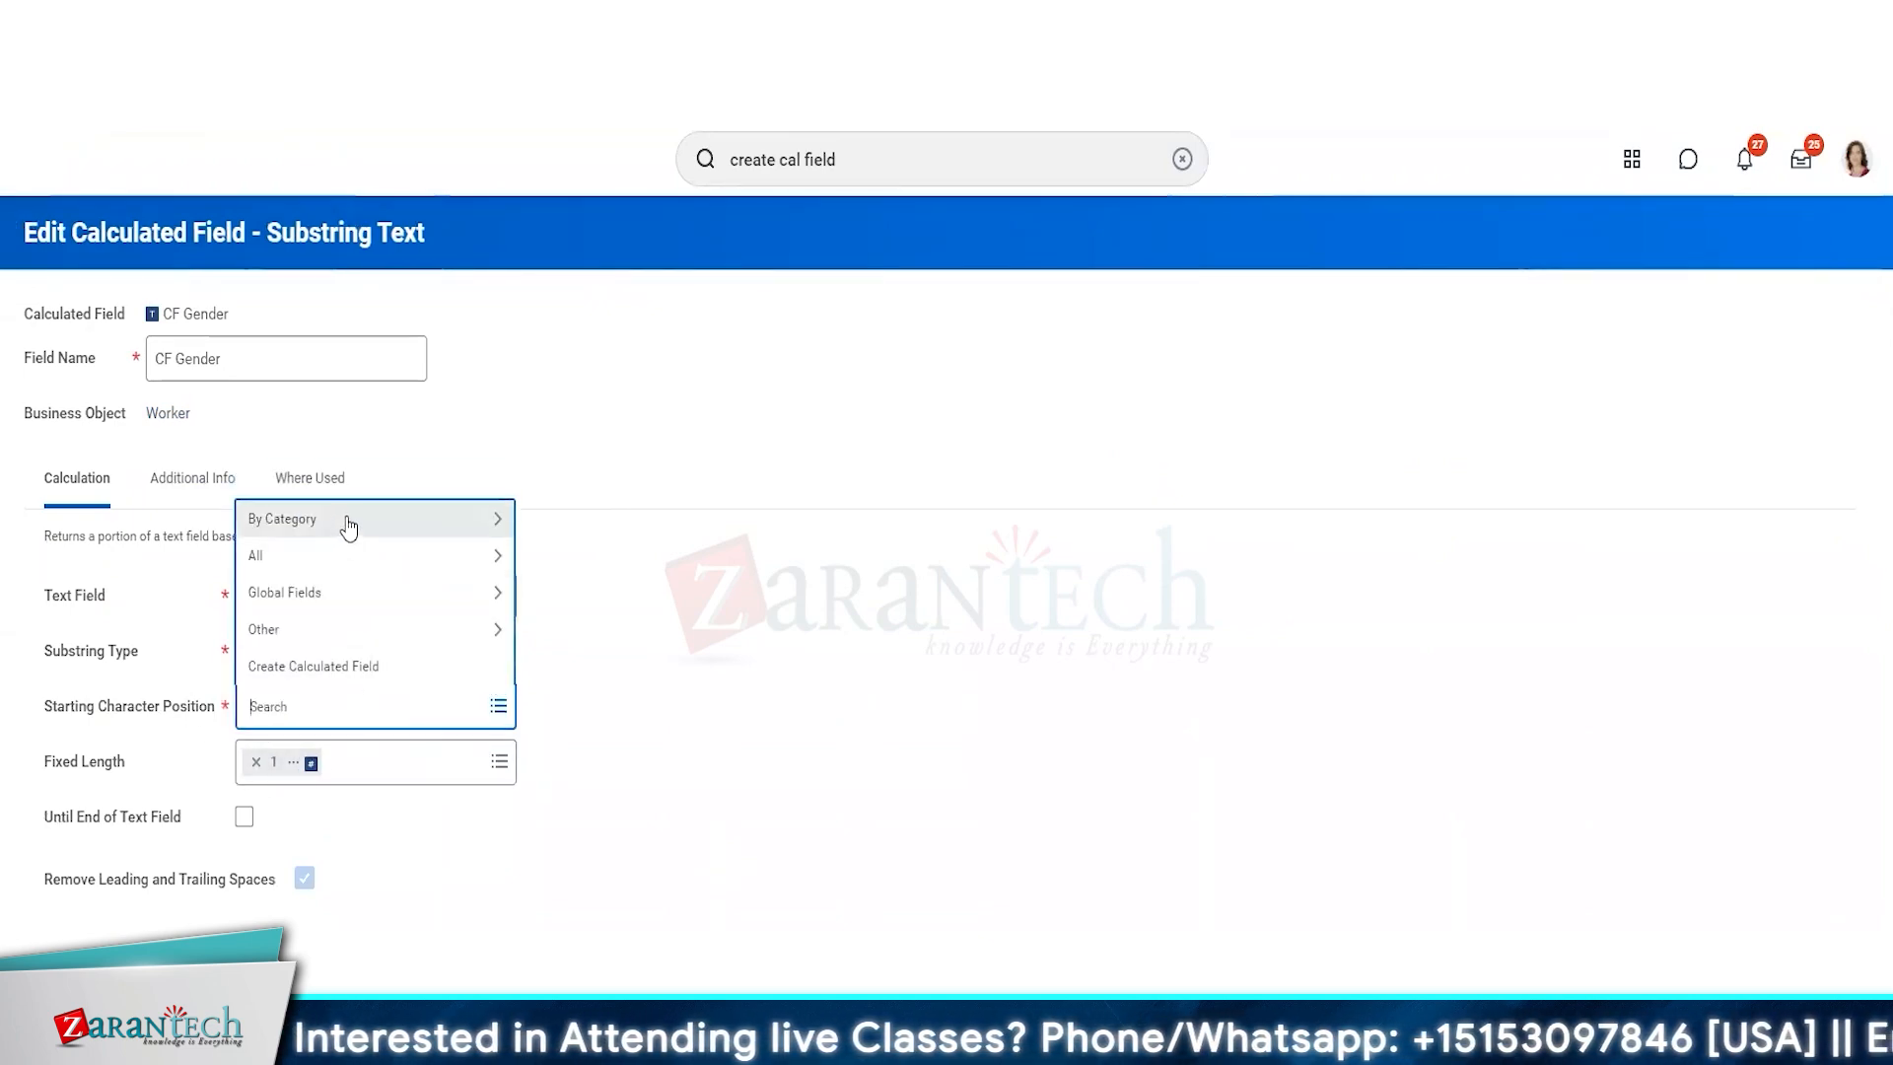
{"action": "type", "text": "2"}
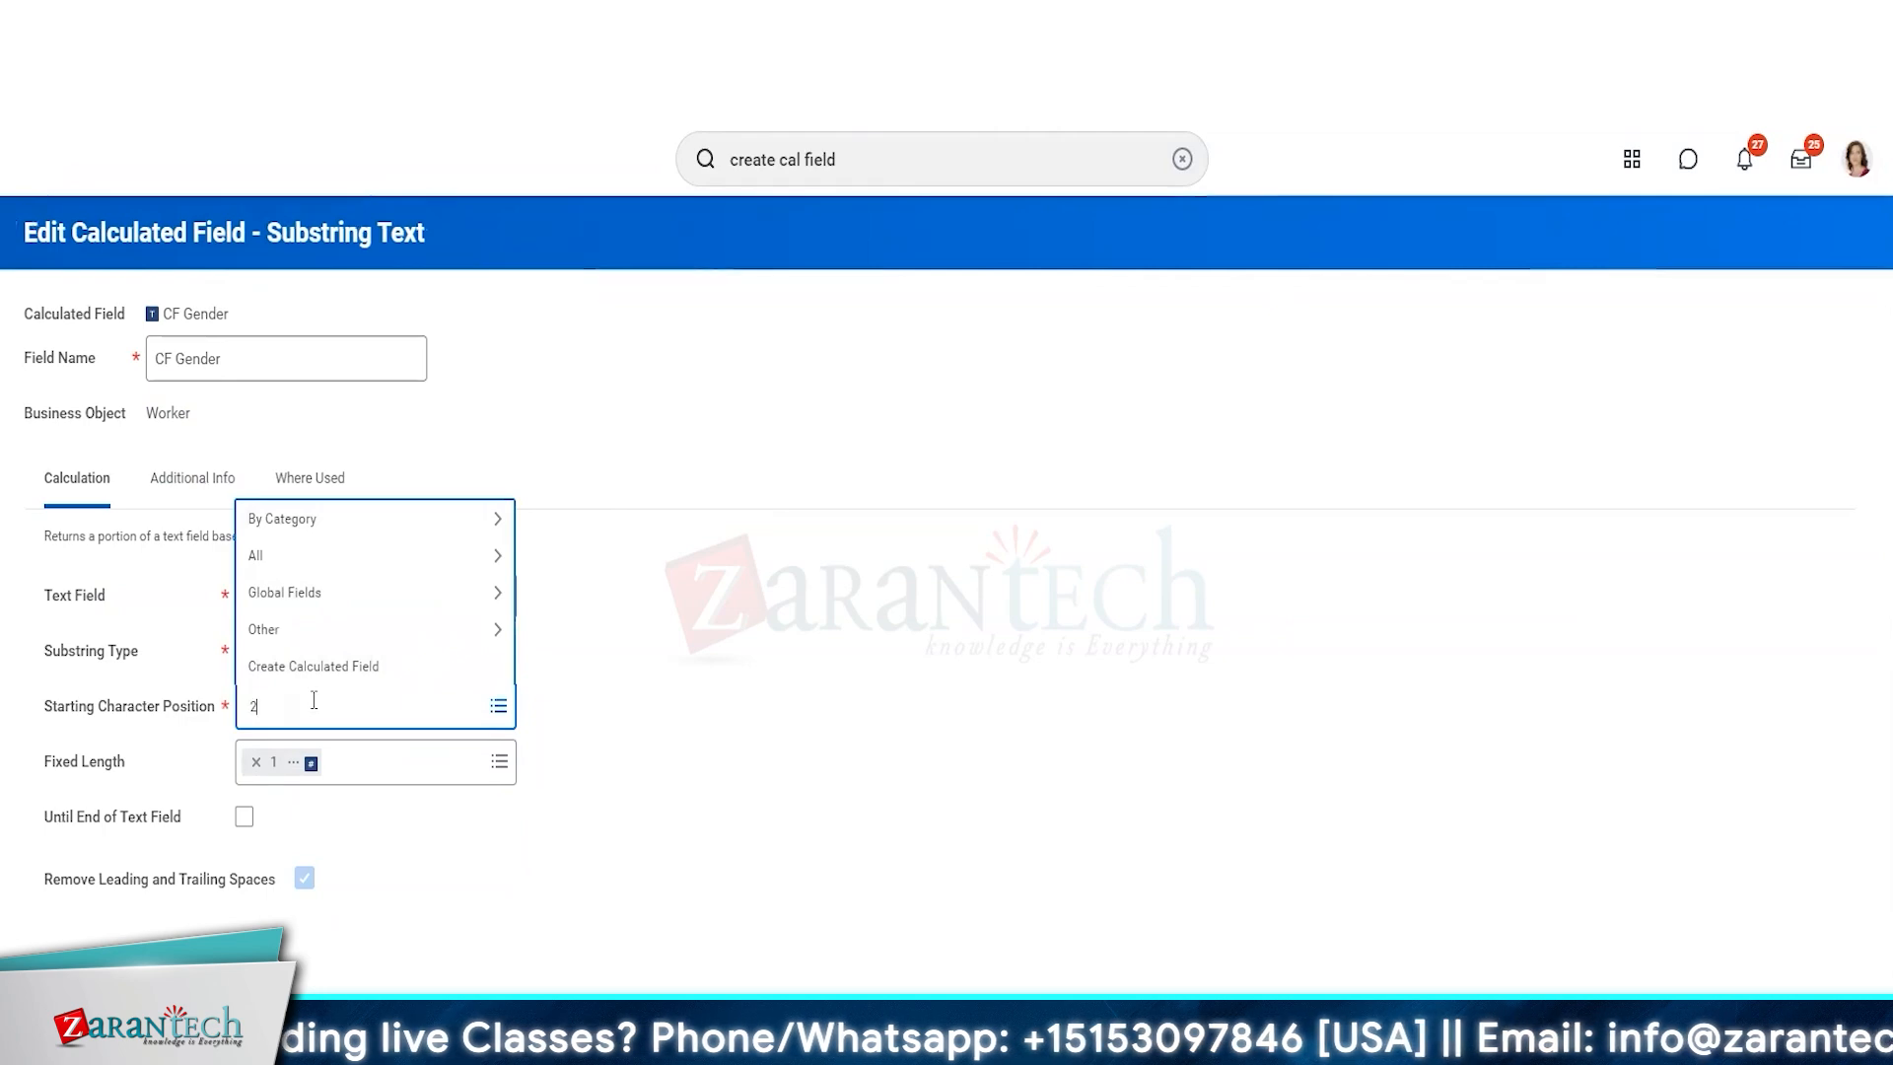
{"action": "key", "text": "Return"}
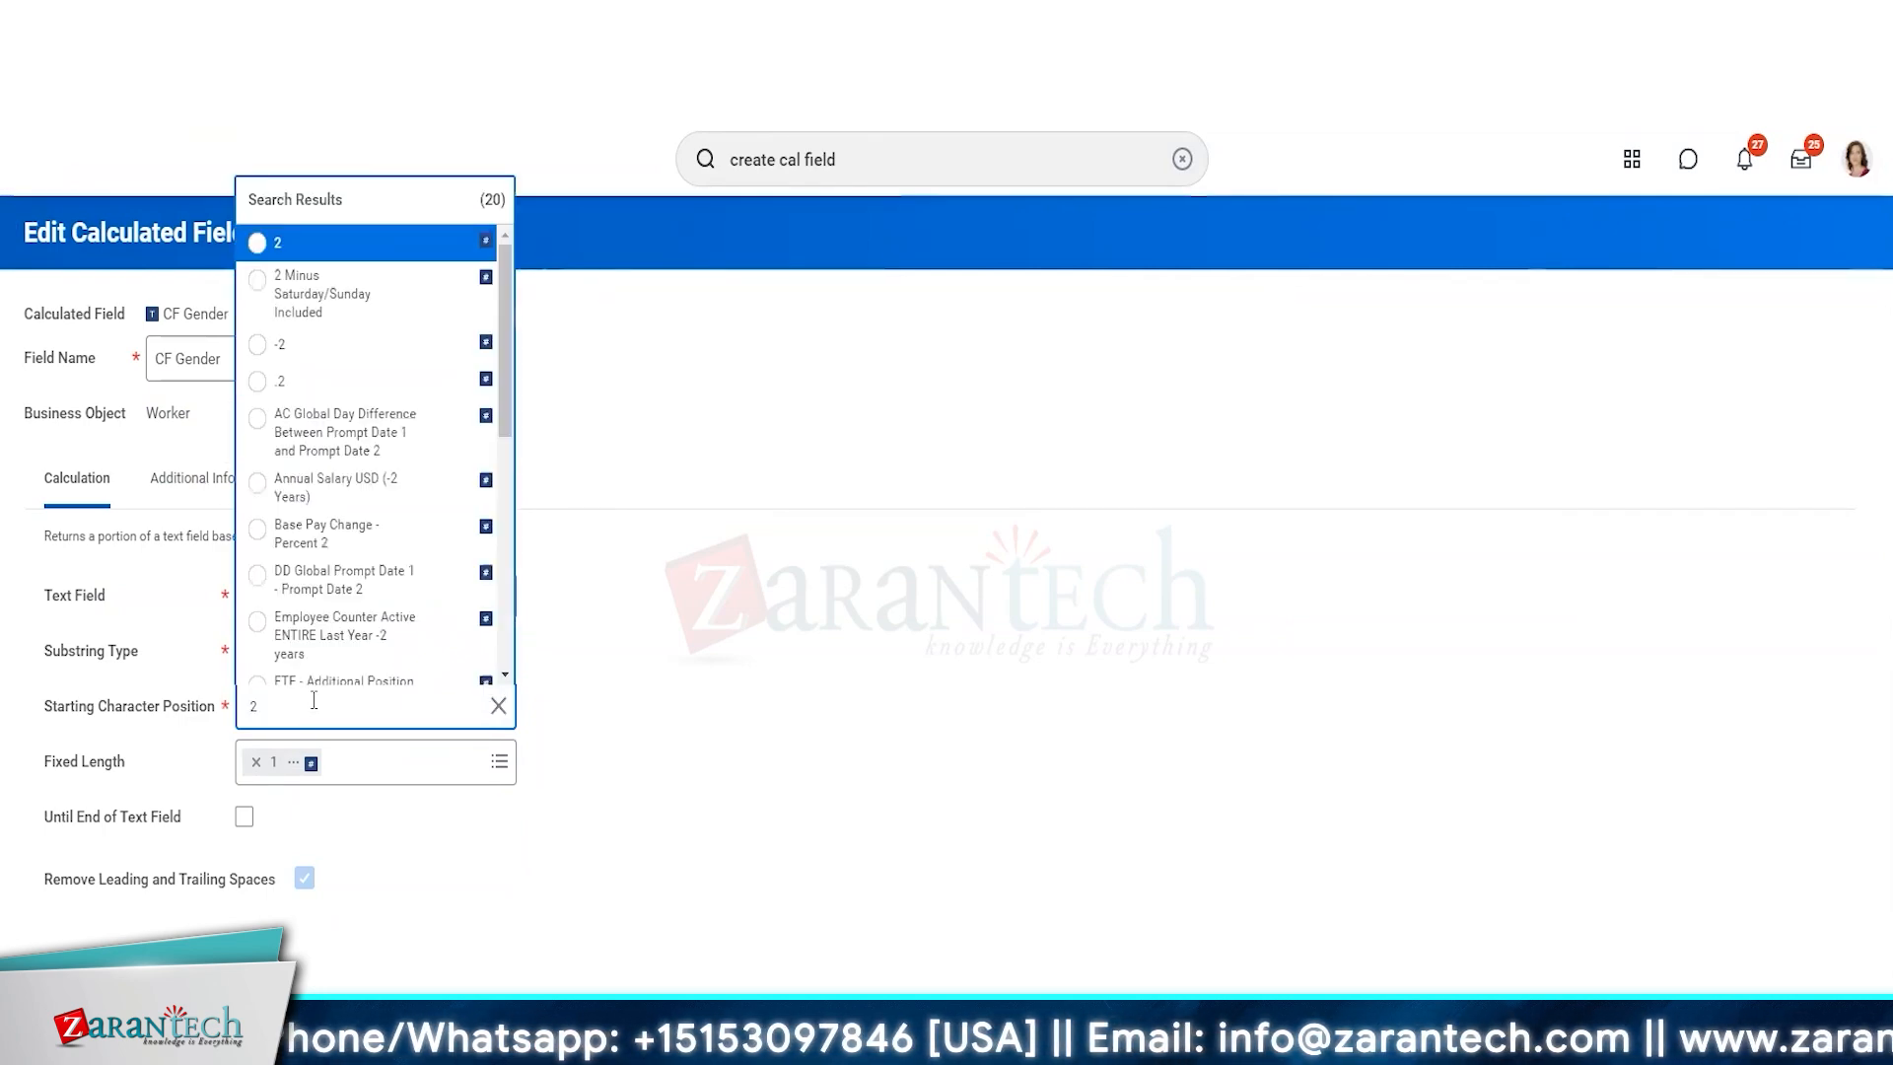
{"action": "left_click", "coordinate": [346, 243]}
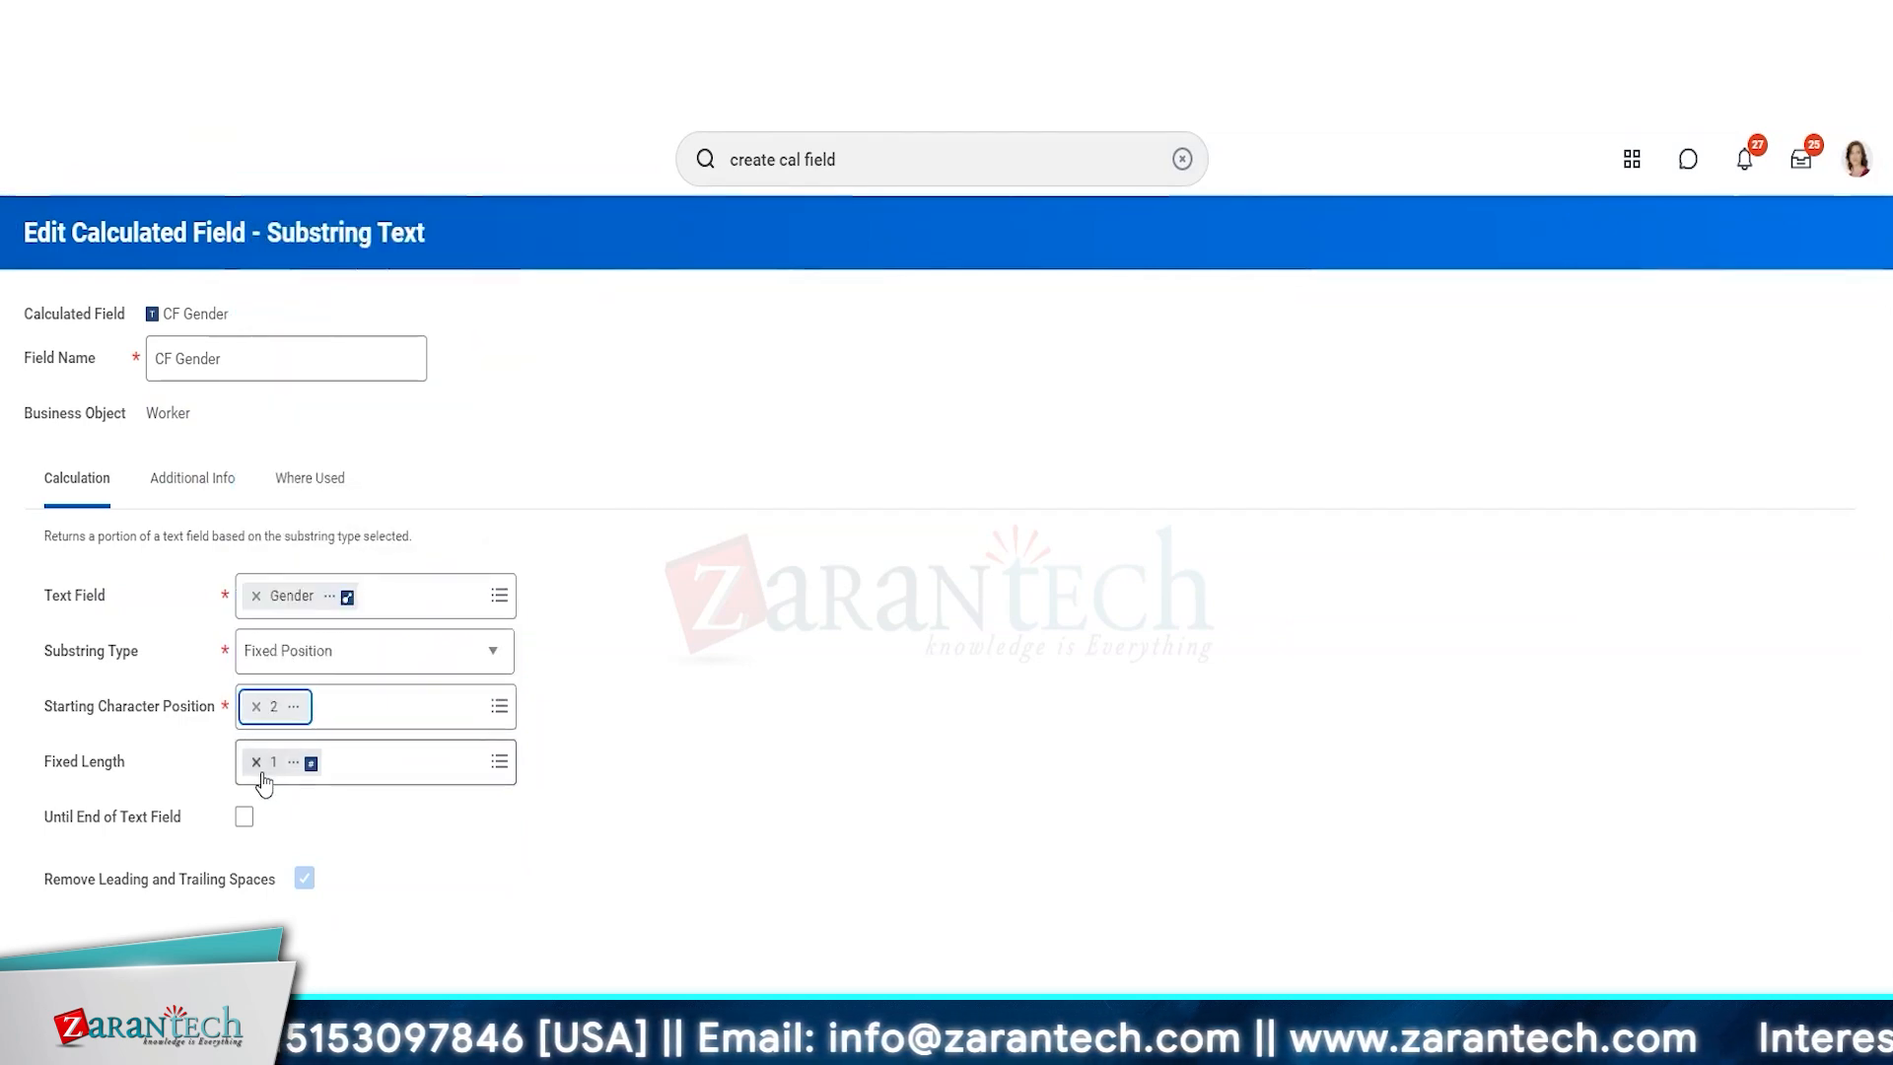
- Set the fixed length of CF Gender to 3 and save the calculated field
{"action": "left_click", "coordinate": [257, 761]}
{"action": "left_click", "coordinate": [303, 762]}
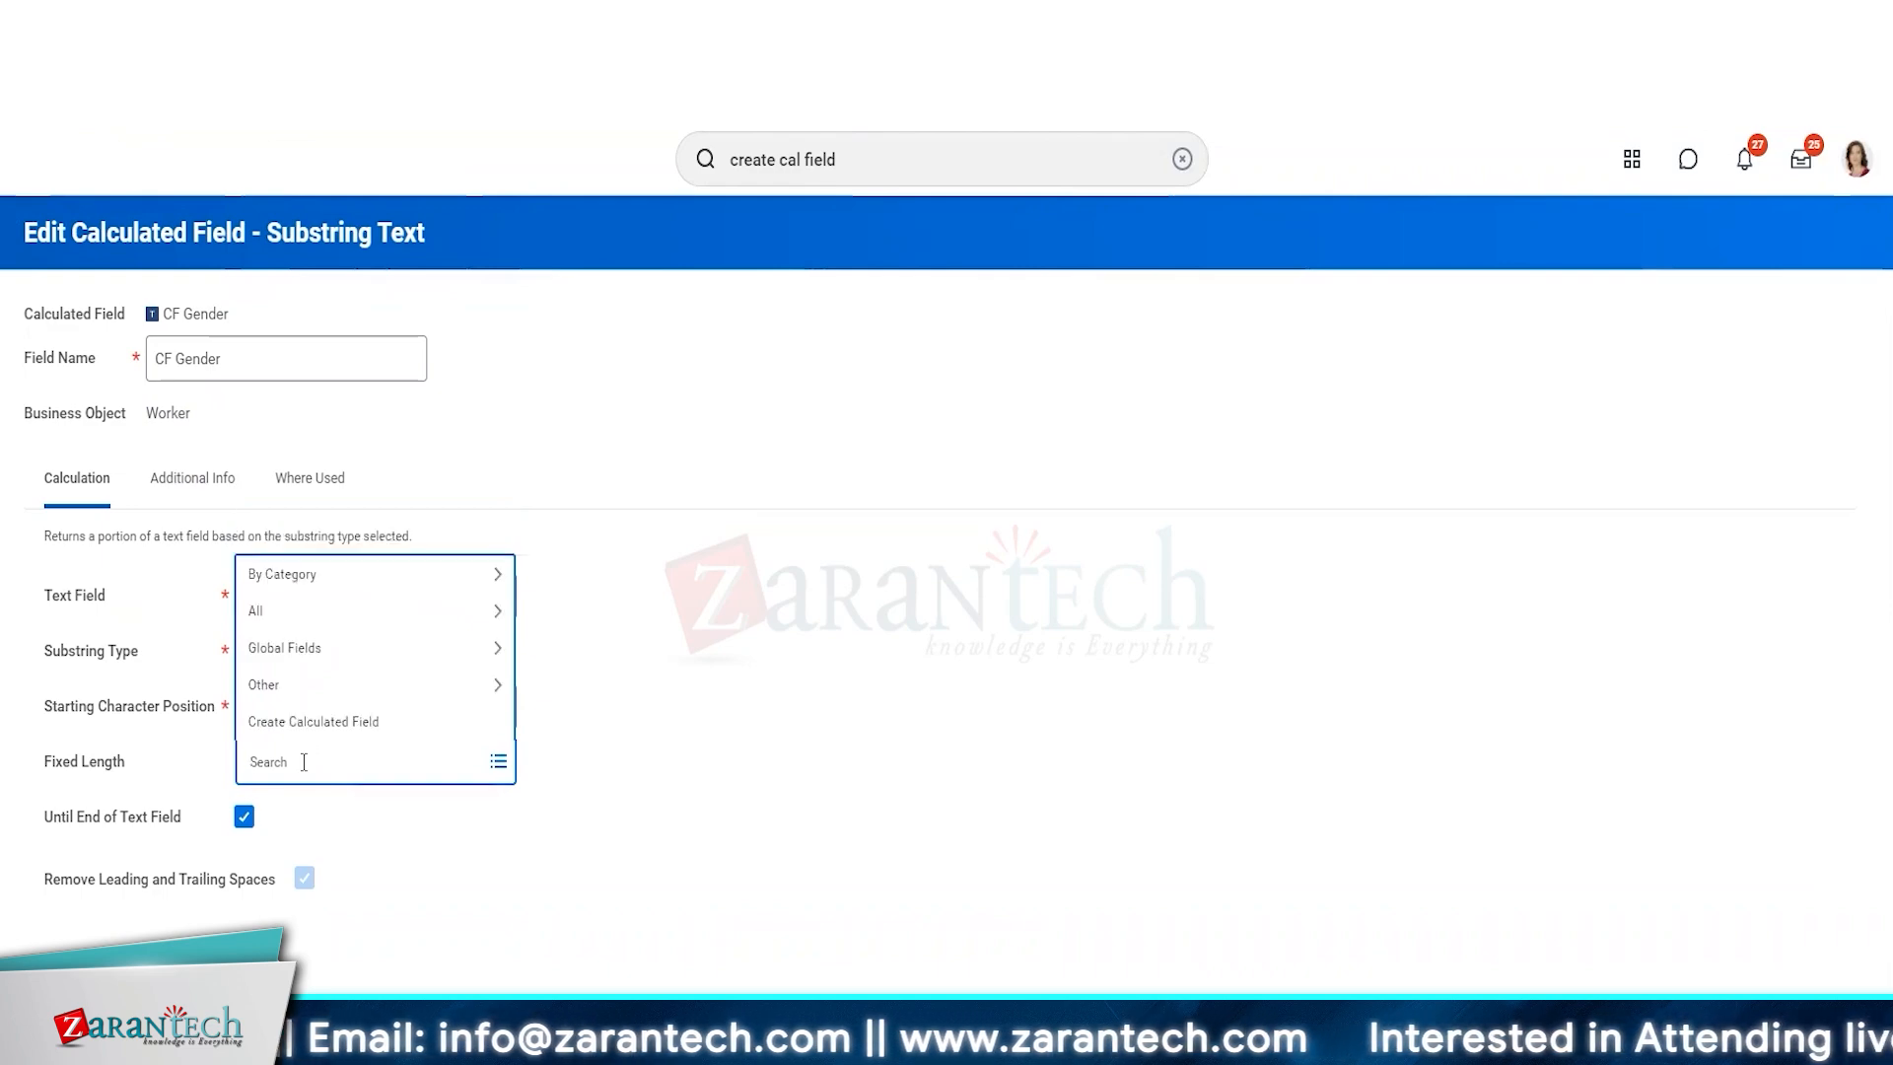
{"action": "type", "text": "3"}
{"action": "key", "text": "Return"}
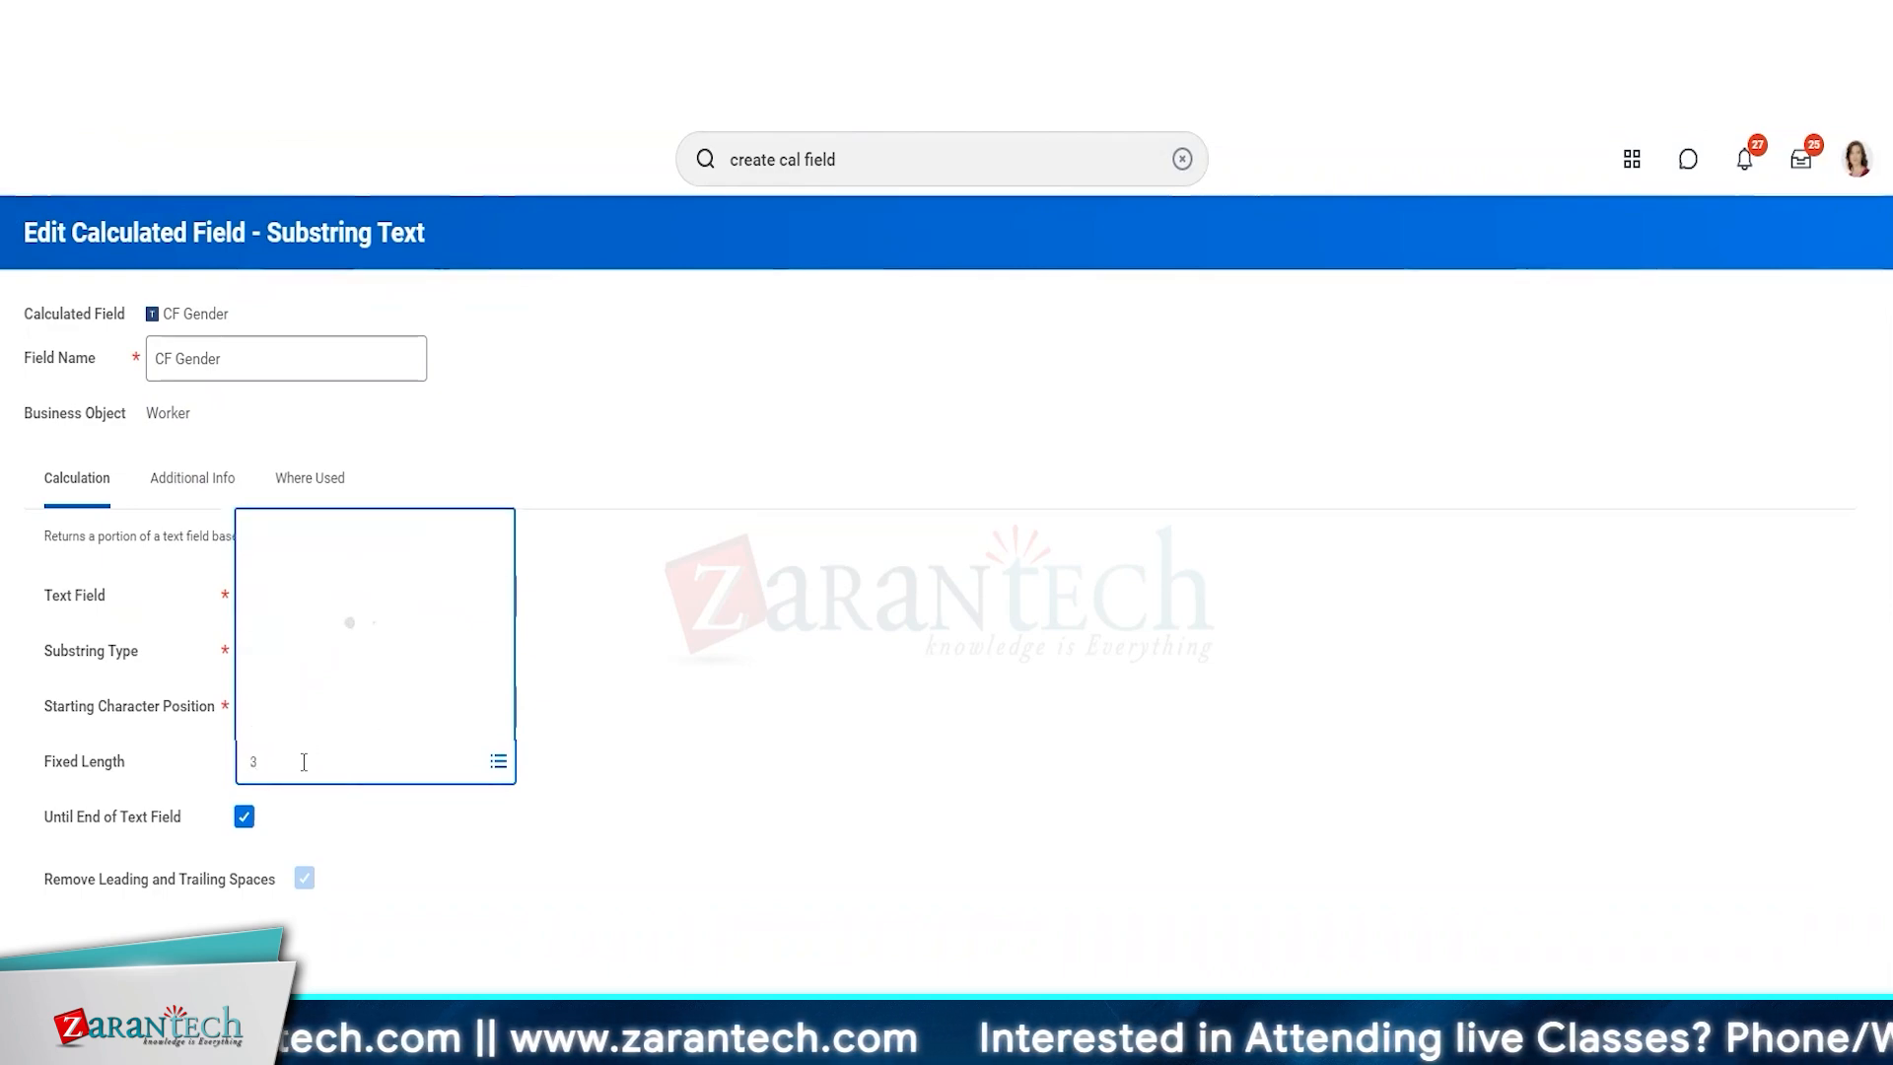
{"action": "left_click", "coordinate": [346, 435]}
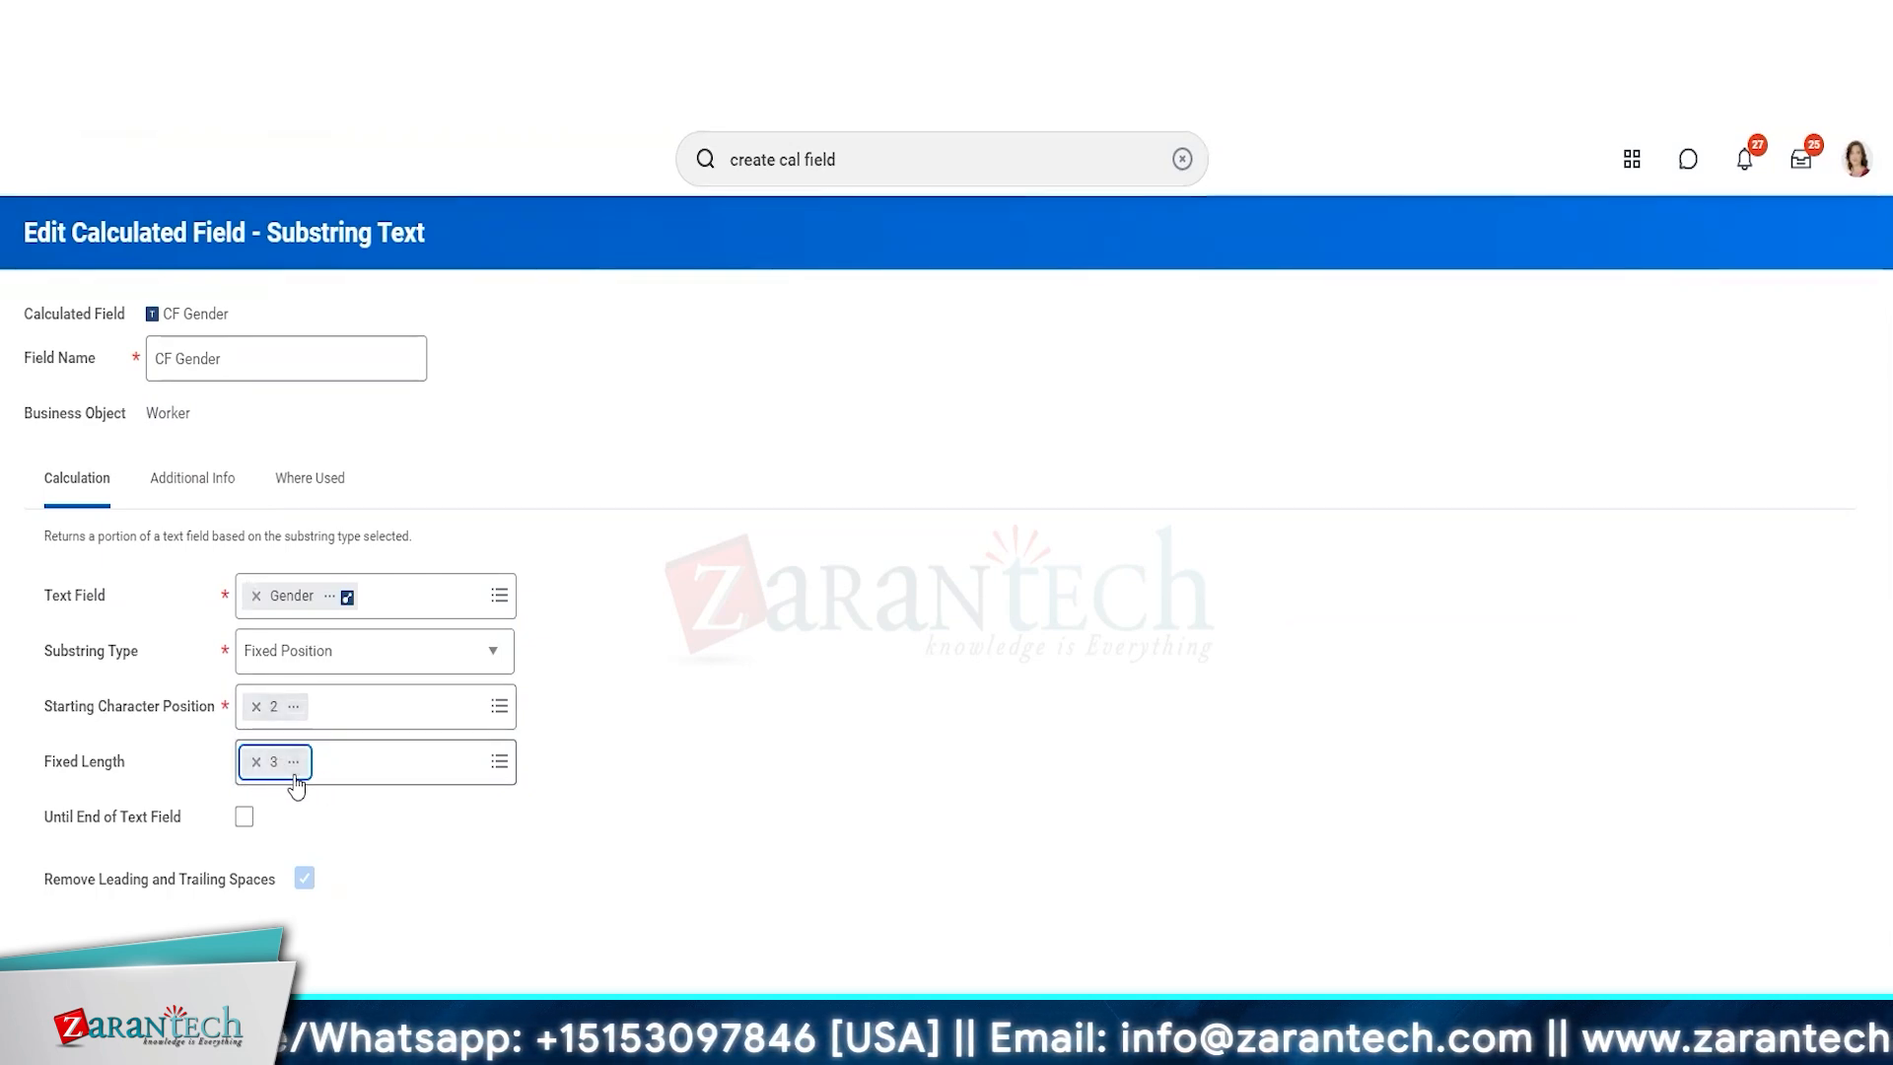
{"action": "left_click", "coordinate": [1015, 1025]}
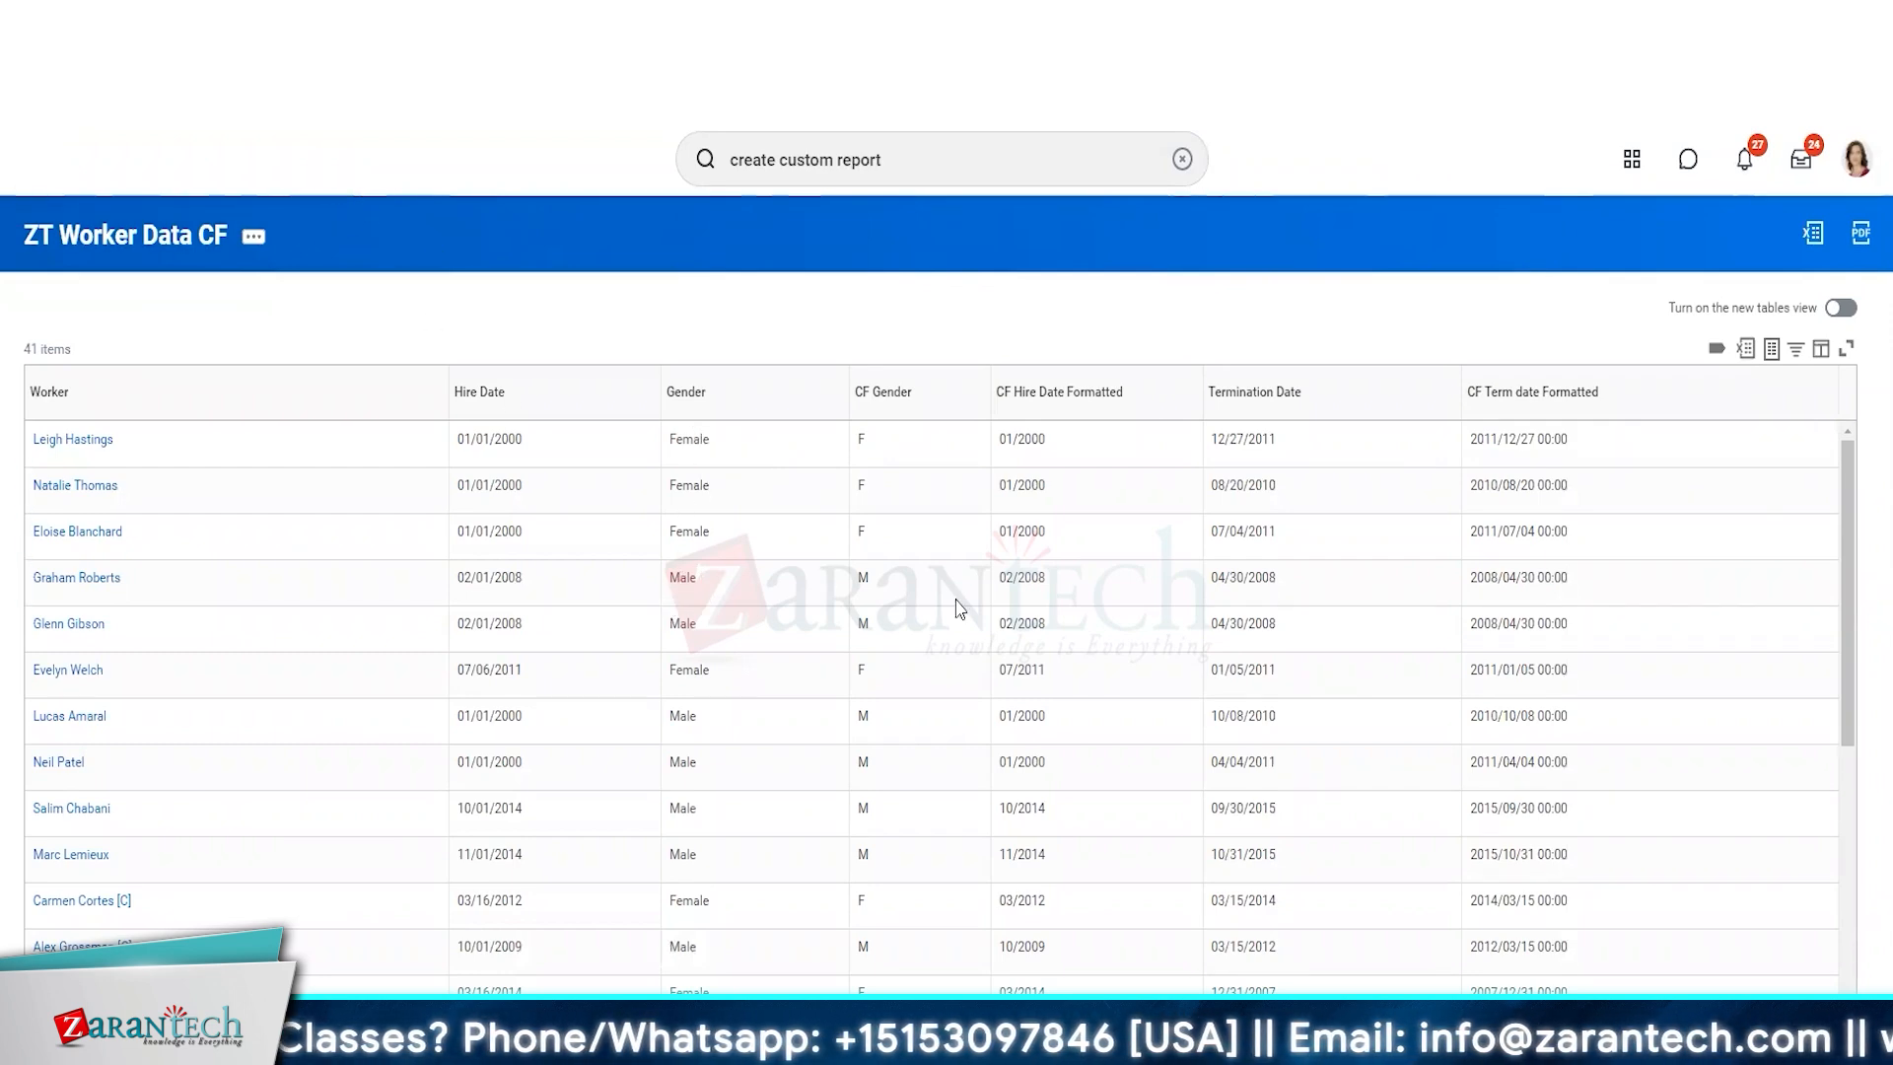
- Rerun the ZT Worker Data CF report and compare a worker's Gender value with the CF Gender substring
{"action": "key", "text": "F5"}
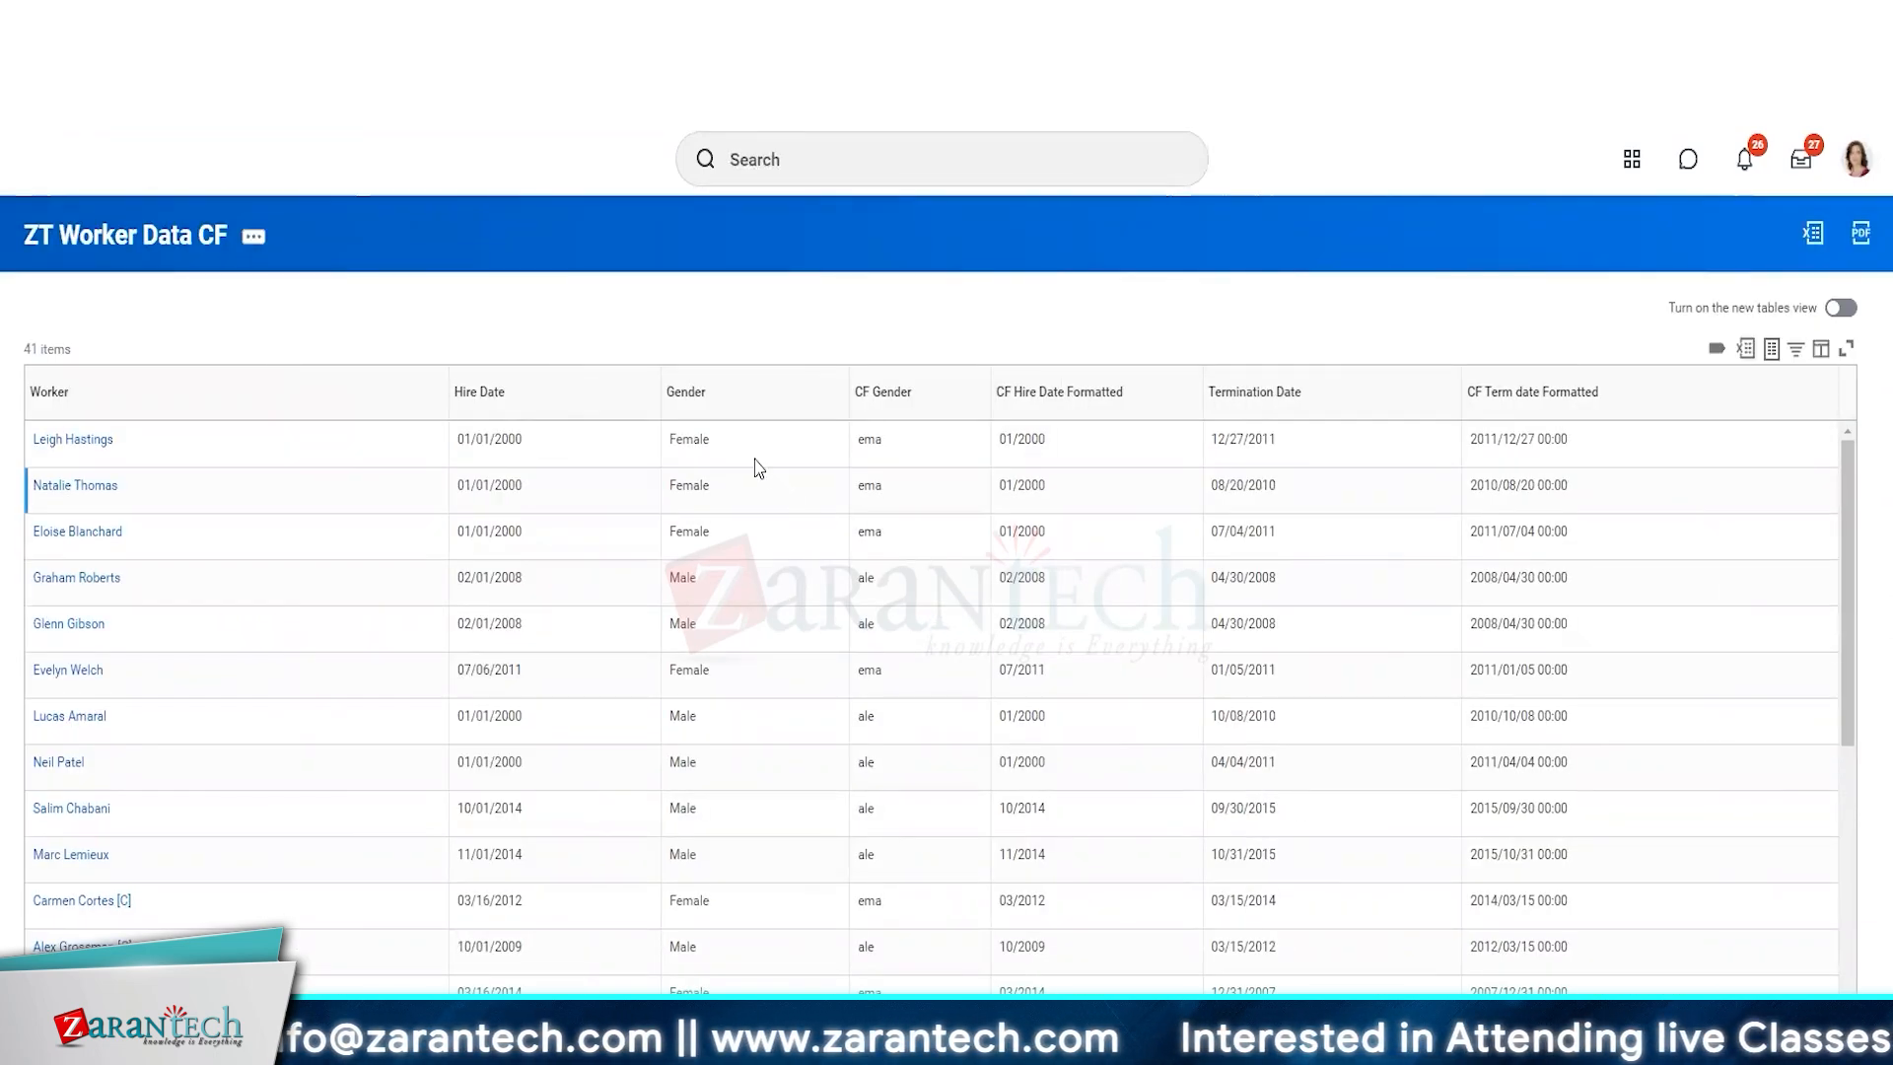
{"action": "double_click", "coordinate": [676, 576]}
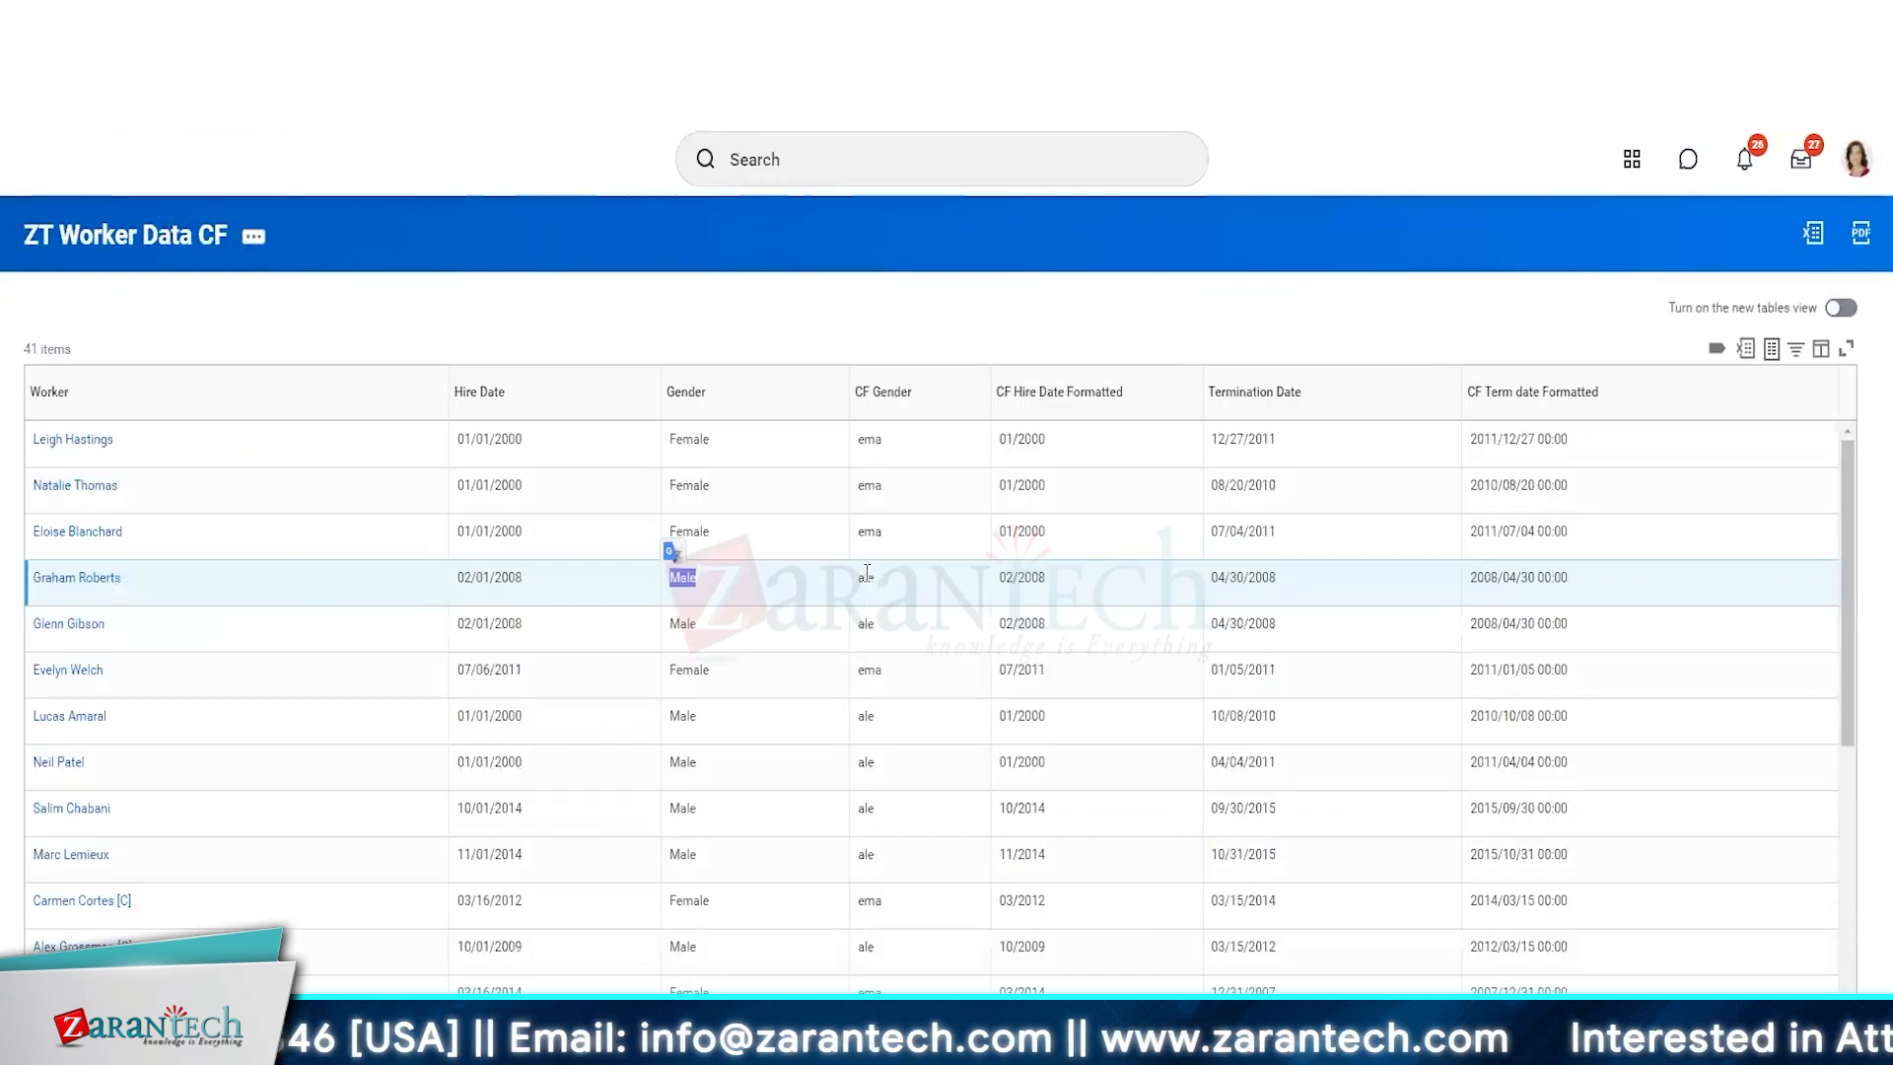
{"action": "double_click", "coordinate": [865, 577]}
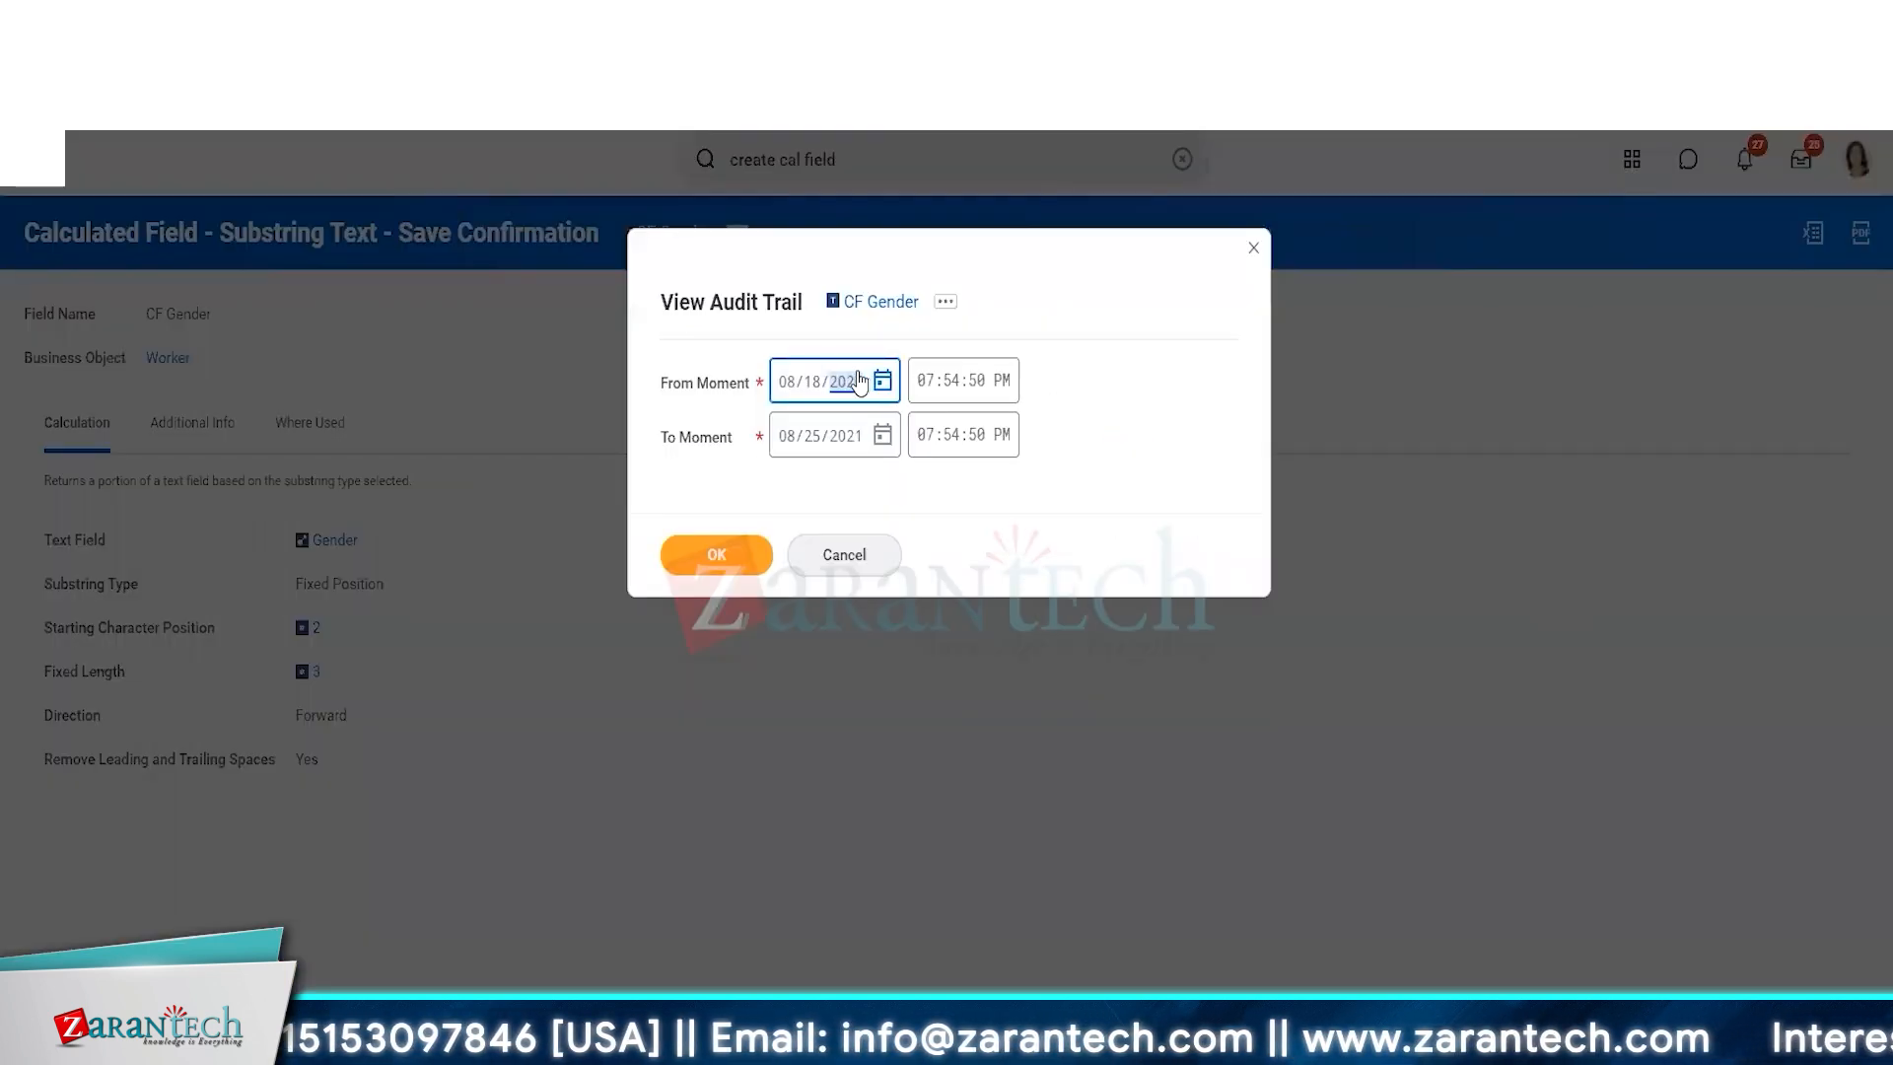
- View the CF Gender audit trail from 08/18/2020 to 08/25/2021 and examine the recorded field changes
{"action": "left_click", "coordinate": [738, 563]}
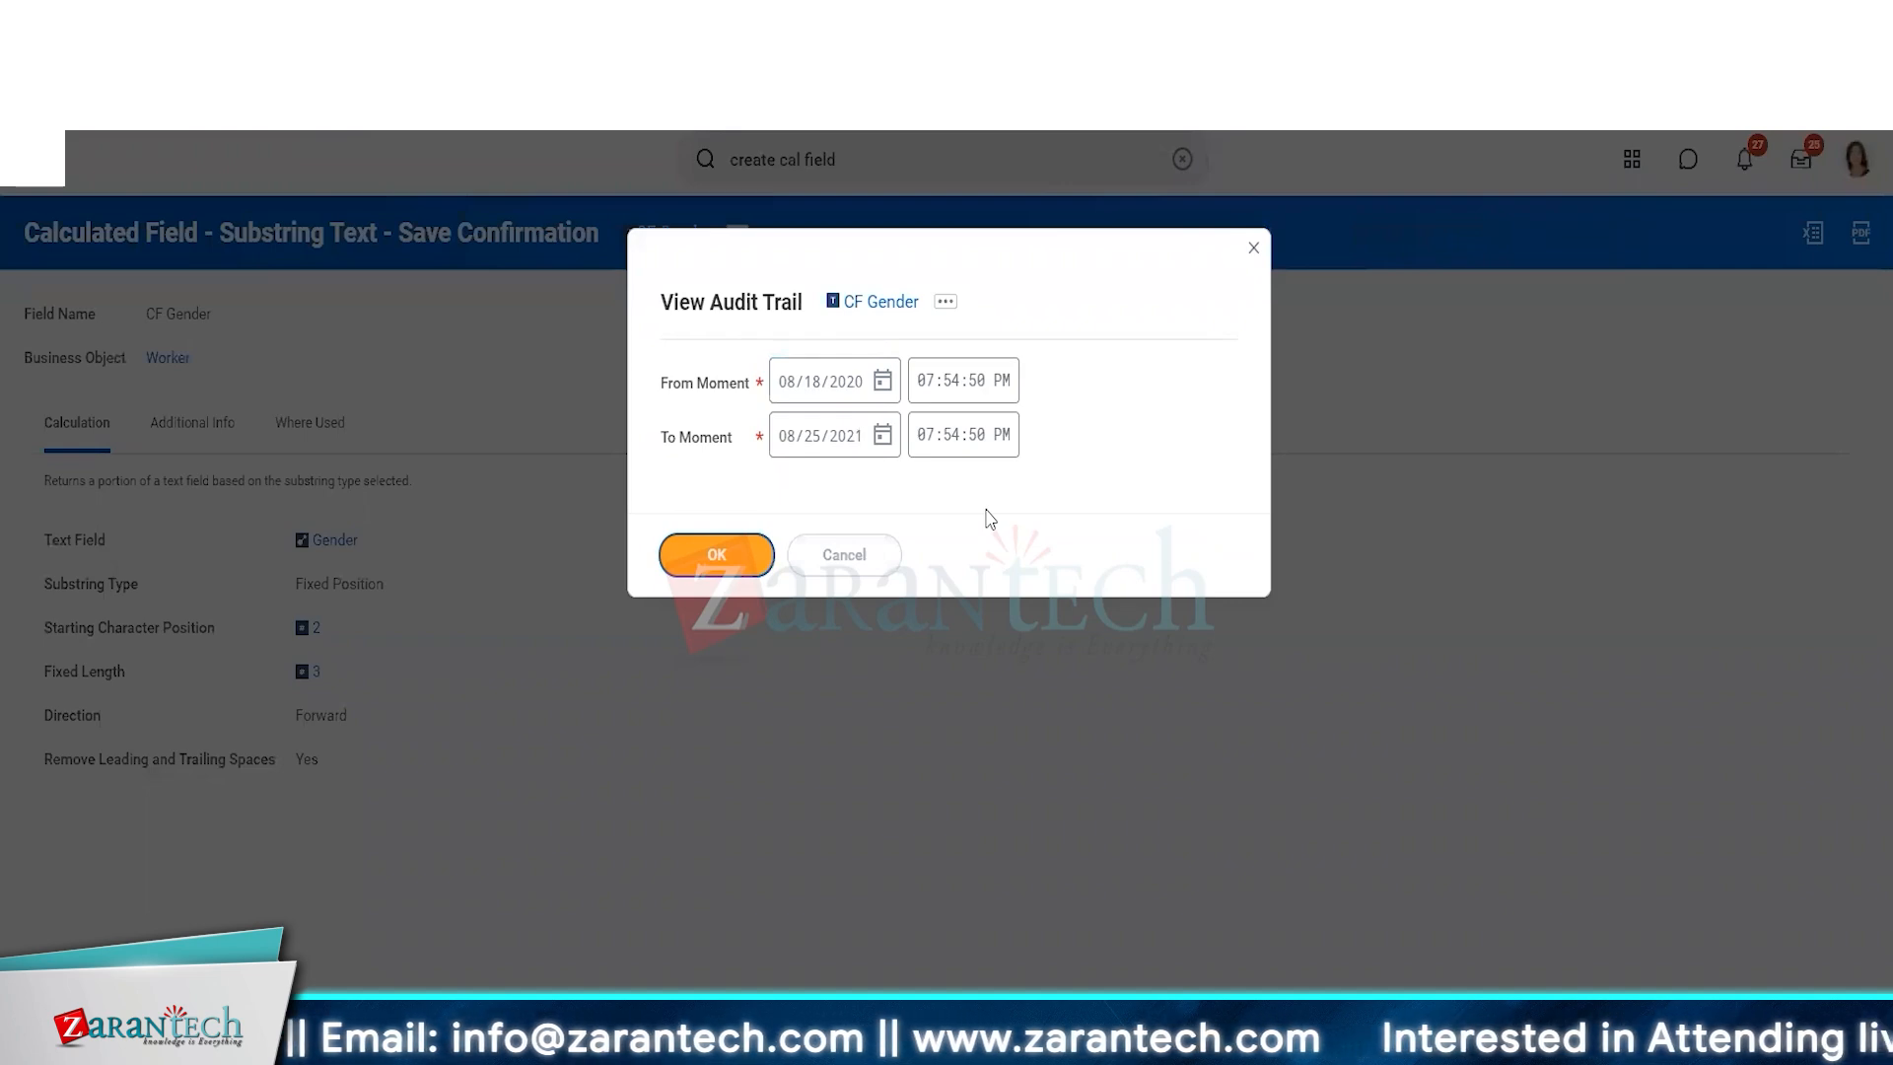
{"action": "scroll", "coordinate": [989, 512], "scroll_direction": "down", "scroll_amount": 2}
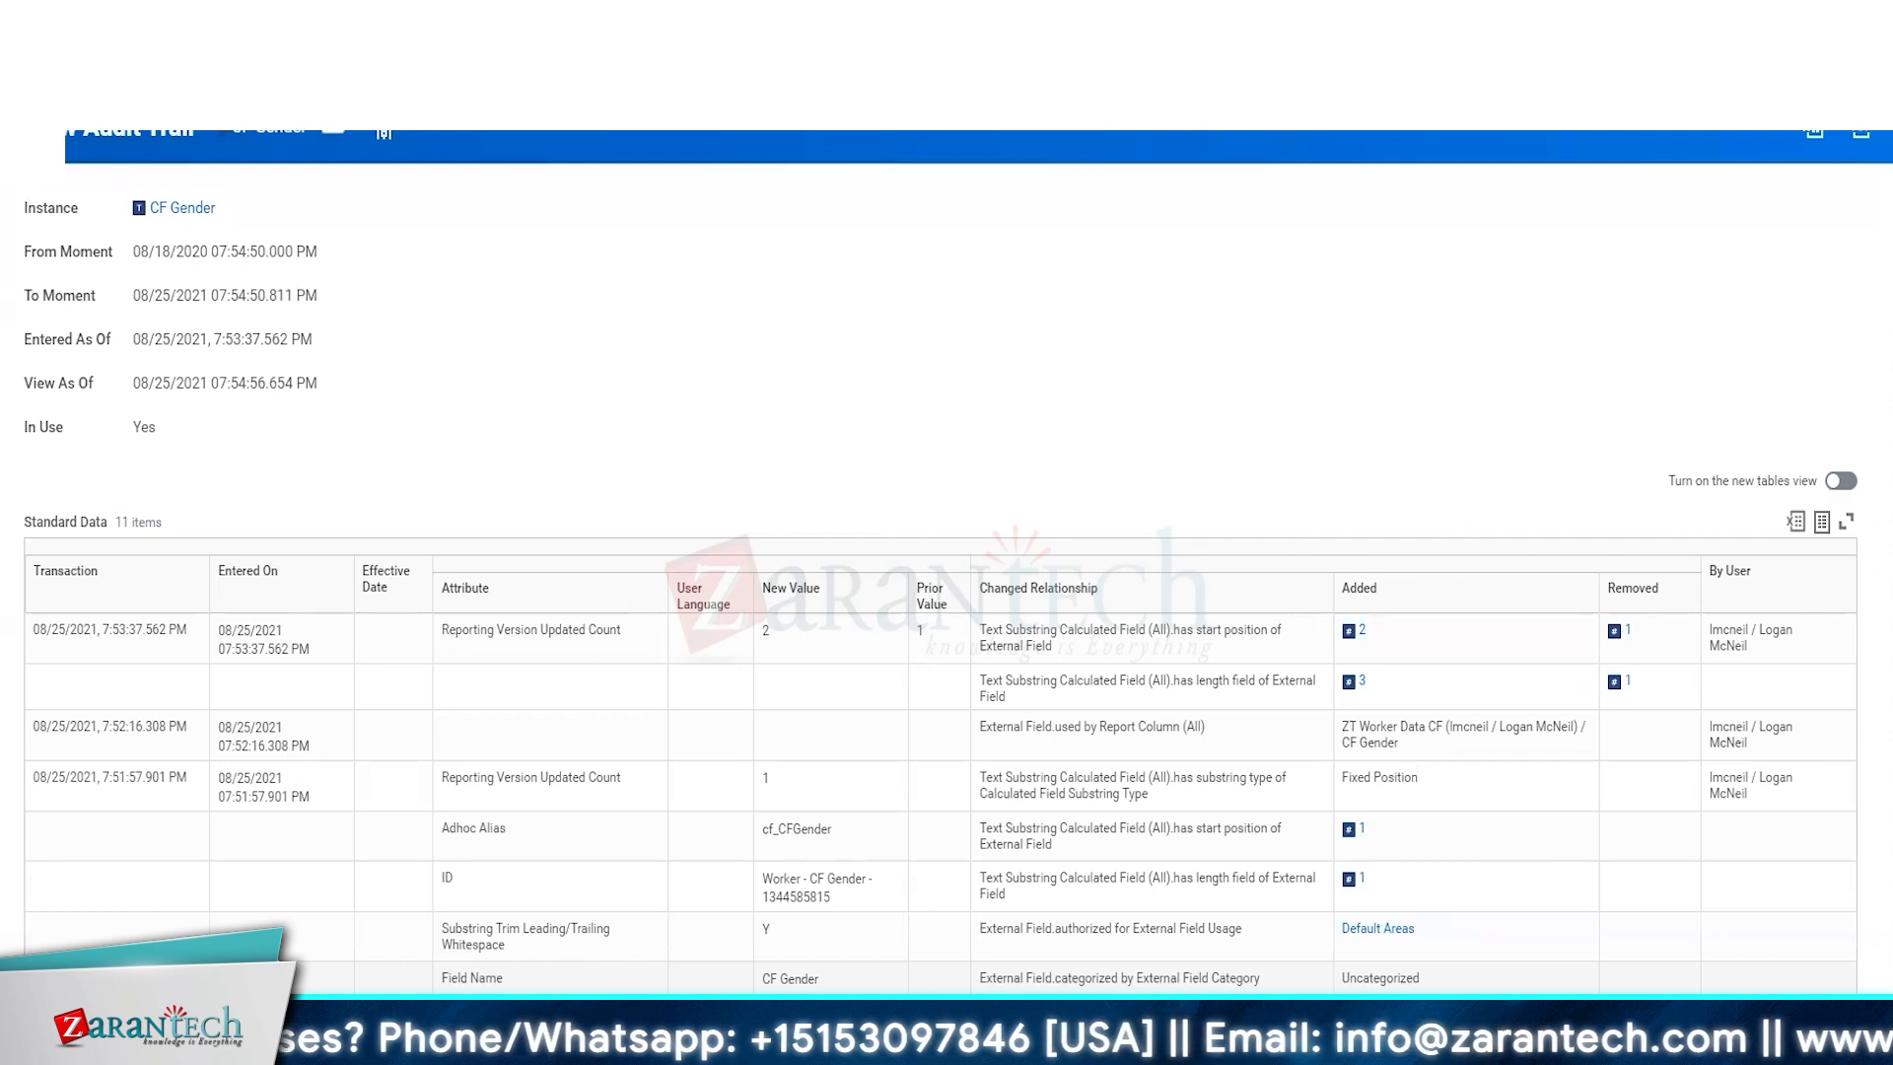
{"action": "double_click", "coordinate": [794, 976]}
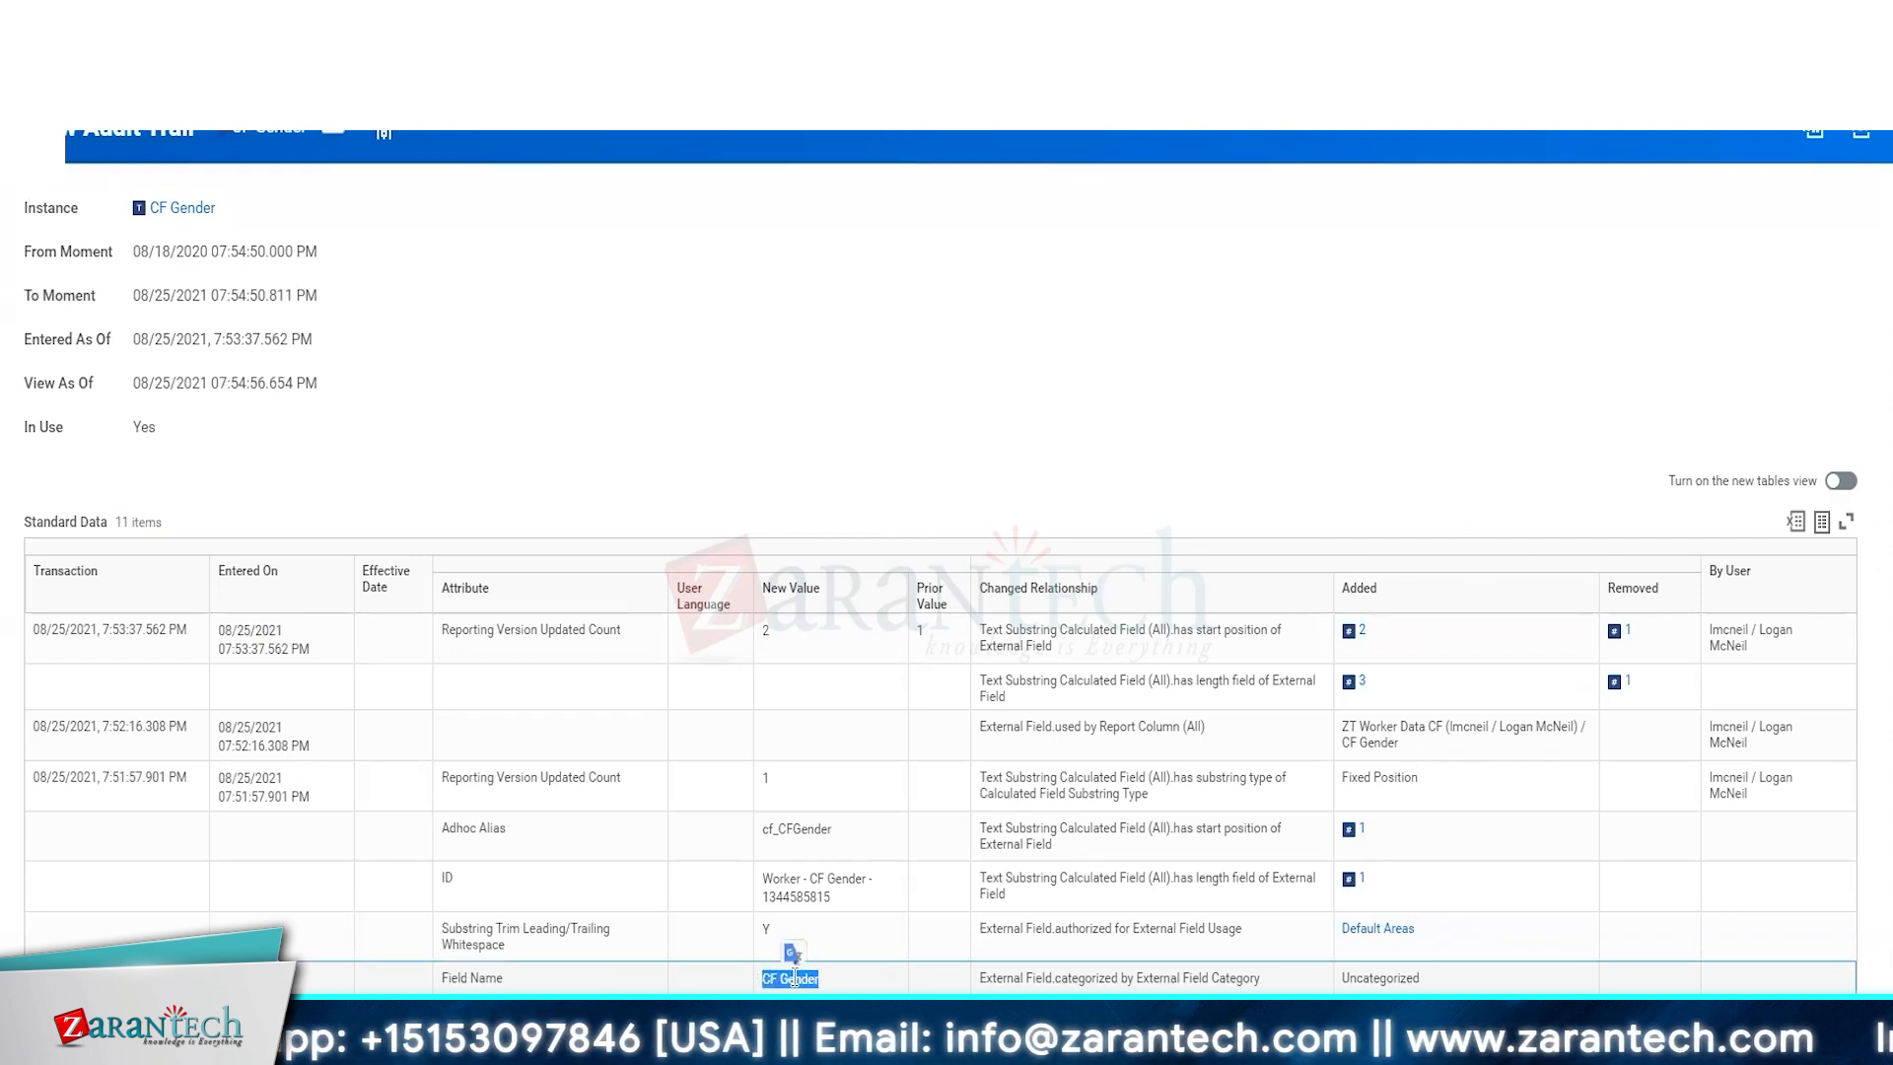